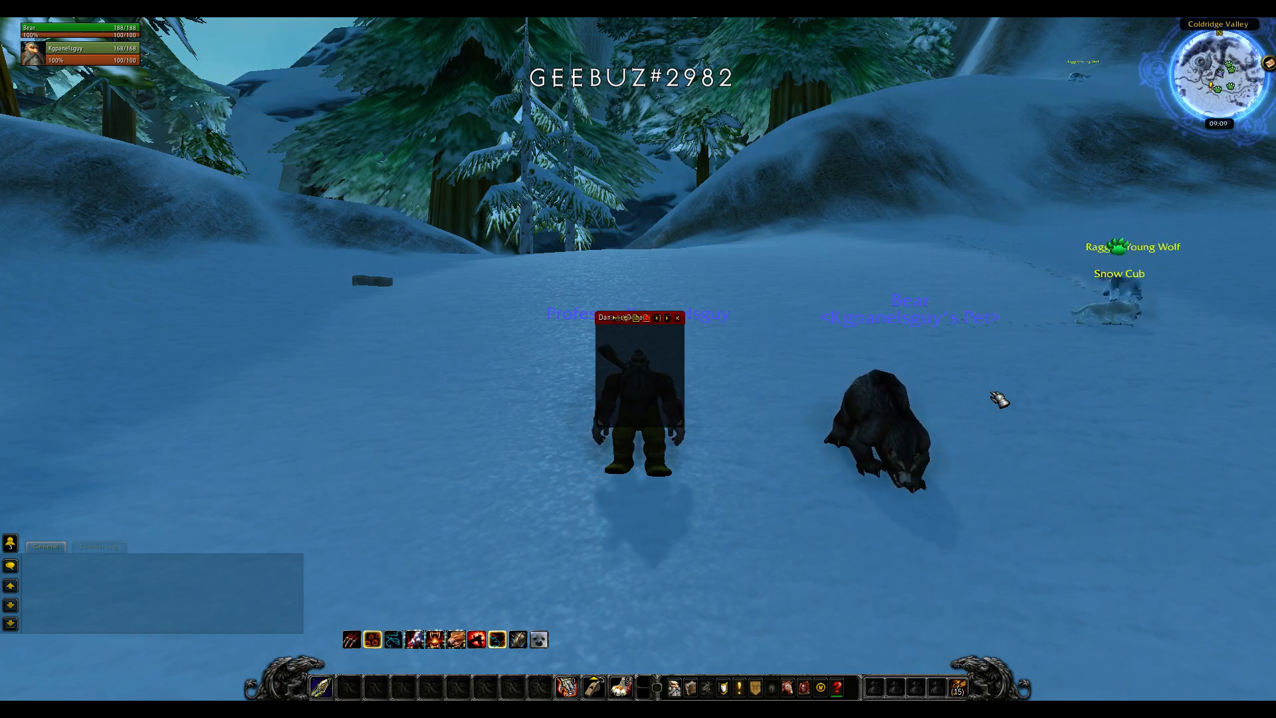
- Move the damage meter window off the character to the open snow beside the bear
{"action": "left_click_drag", "start_coordinate": [608, 321], "coordinate": [962, 369]}
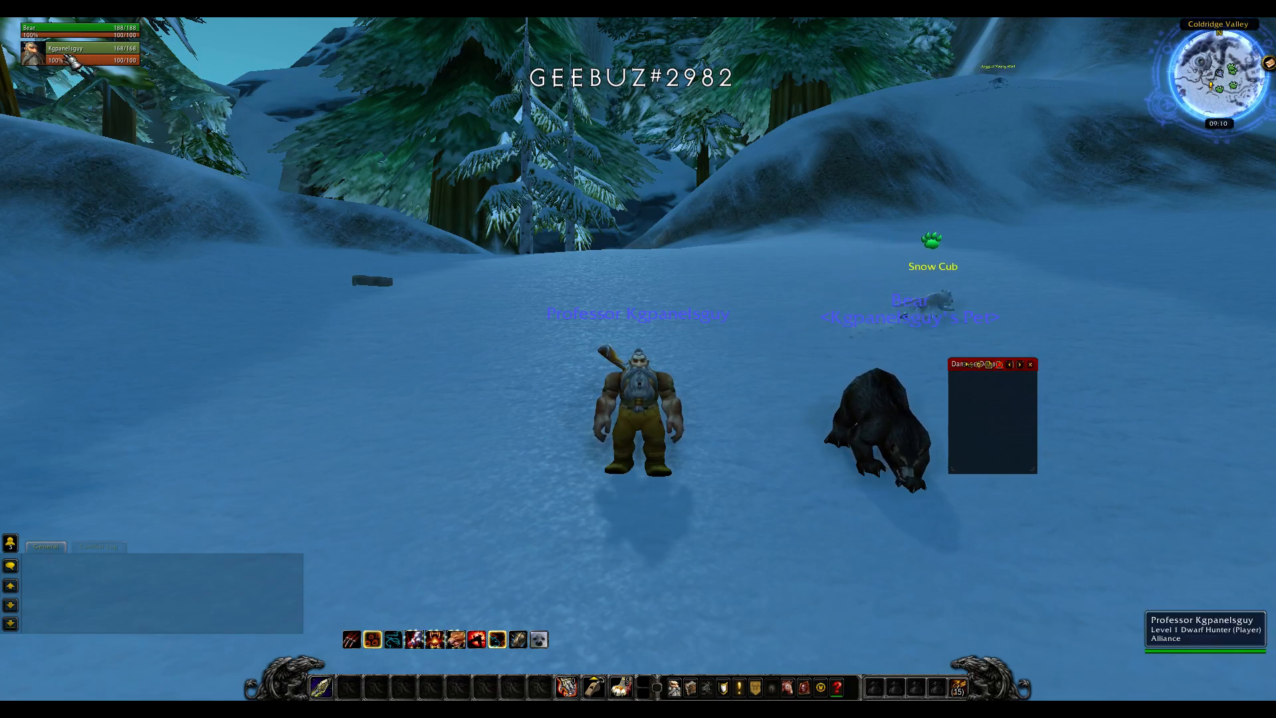
- Target your own character to view the target frames and clear the target again
{"action": "key", "text": "F1"}
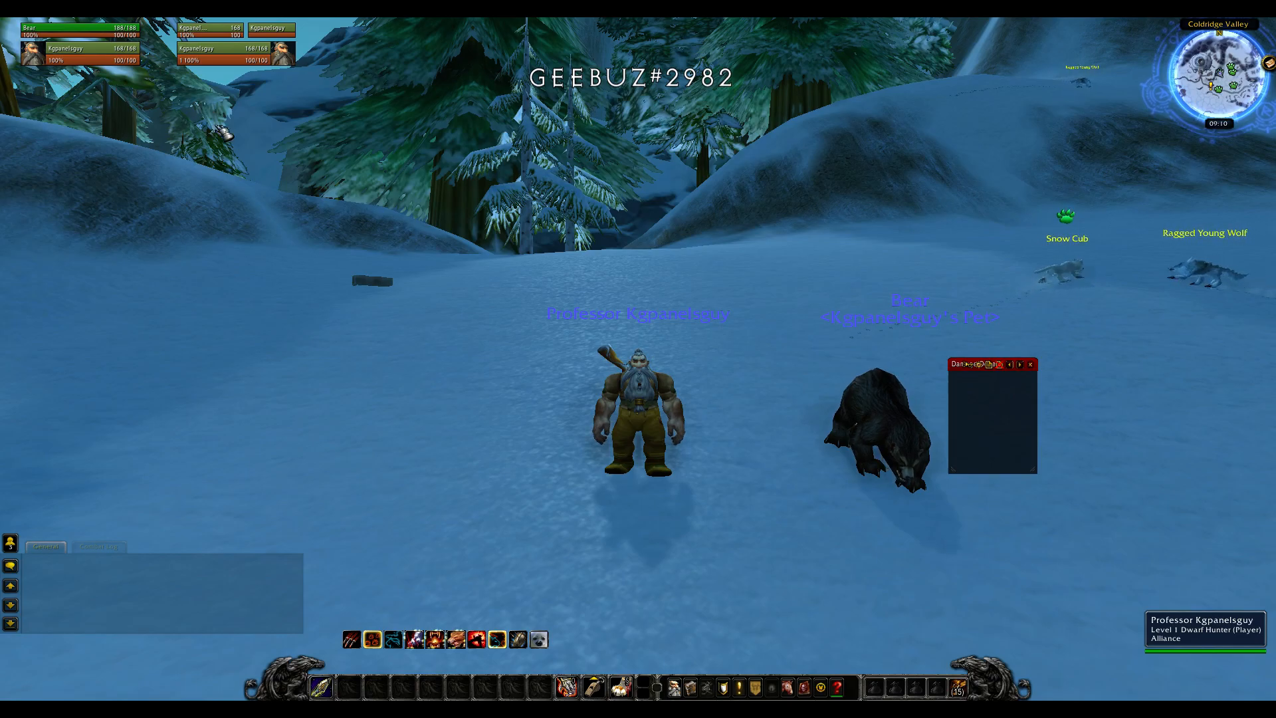
{"action": "left_click", "coordinate": [99, 31]}
{"action": "key", "text": "Escape"}
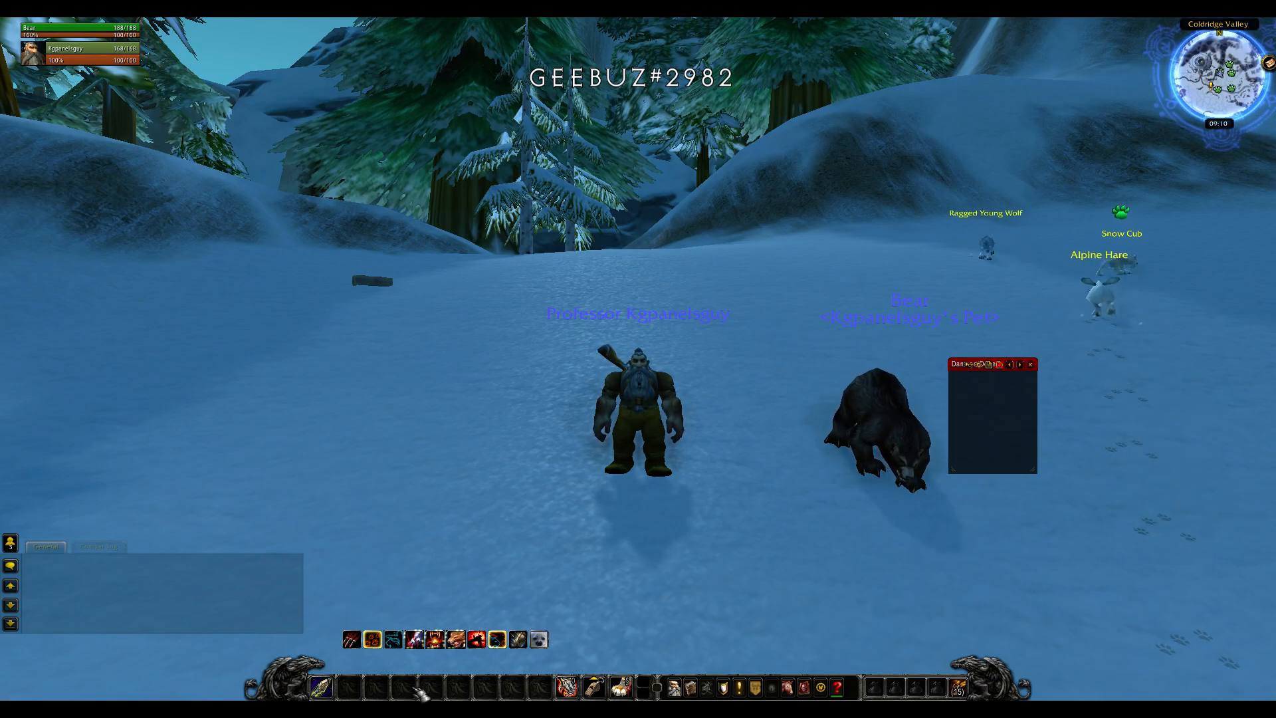
{"action": "left_click_drag", "start_coordinate": [321, 686], "coordinate": [321, 623]}
{"action": "left_click", "coordinate": [321, 687]}
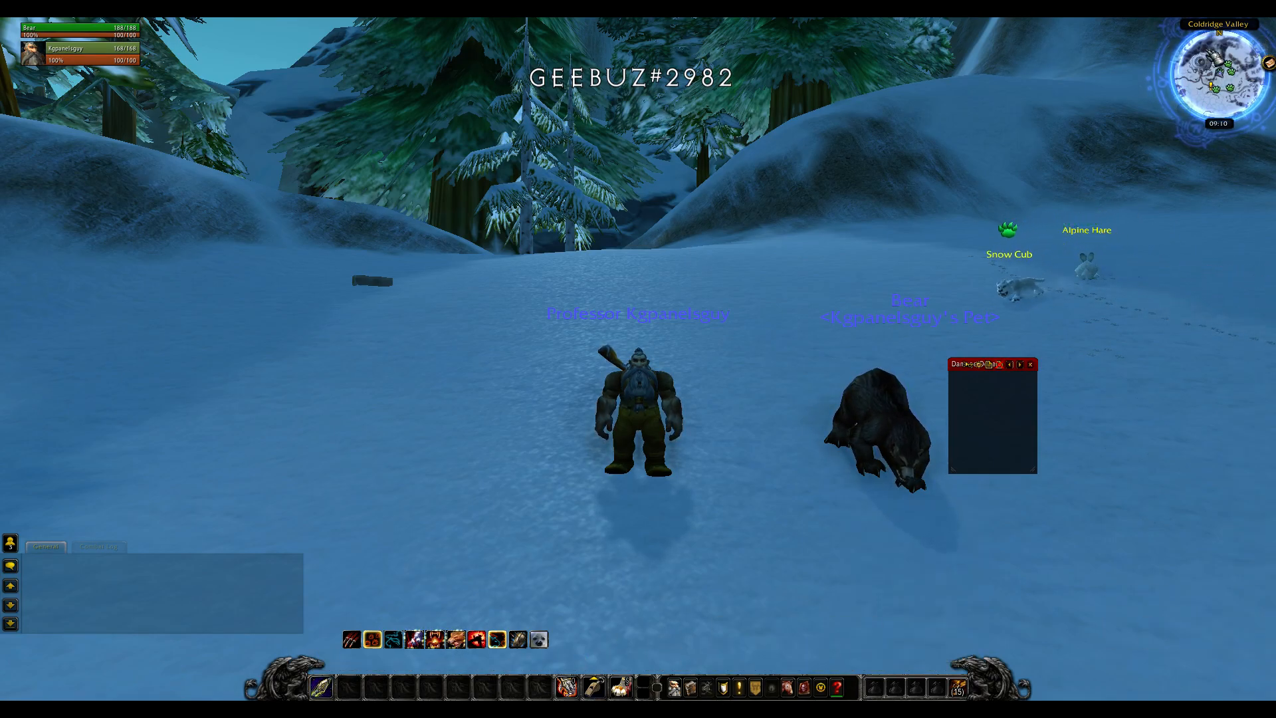
- Open the Bartender4 options and reset the current profile to its default values
{"action": "mouse_move", "coordinate": [1188, 109]}
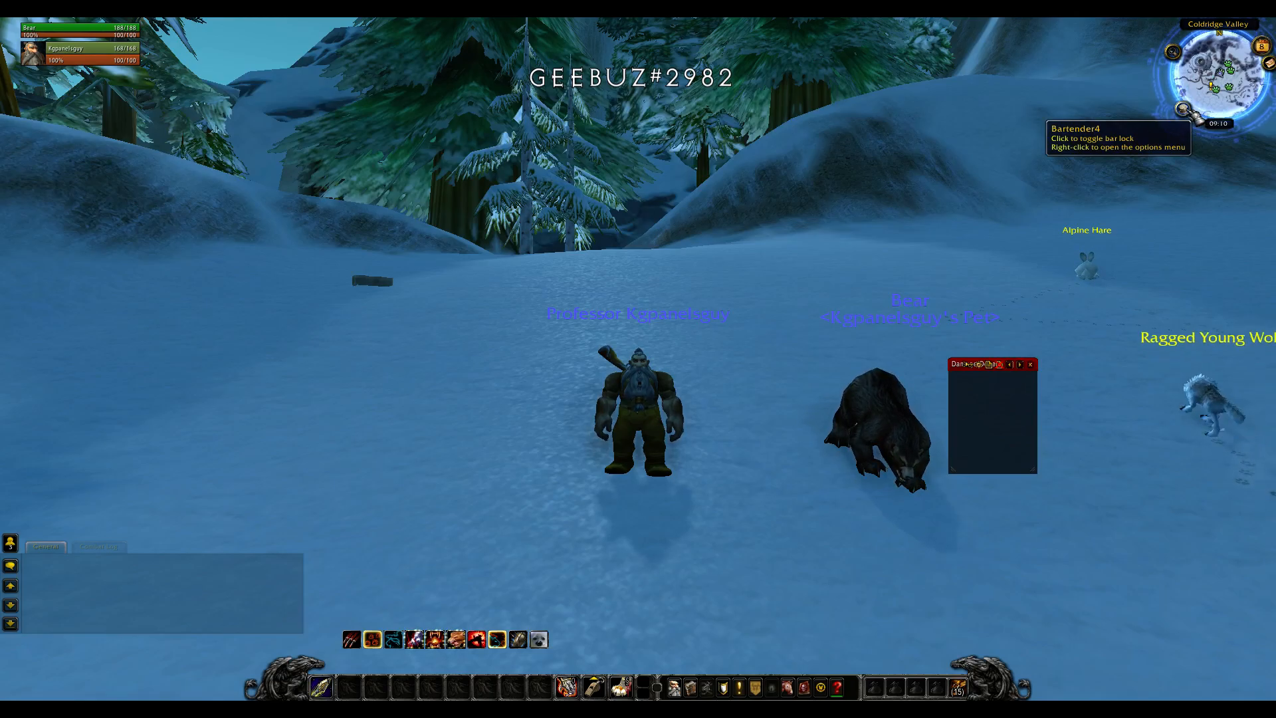
{"action": "right_click", "coordinate": [1194, 115]}
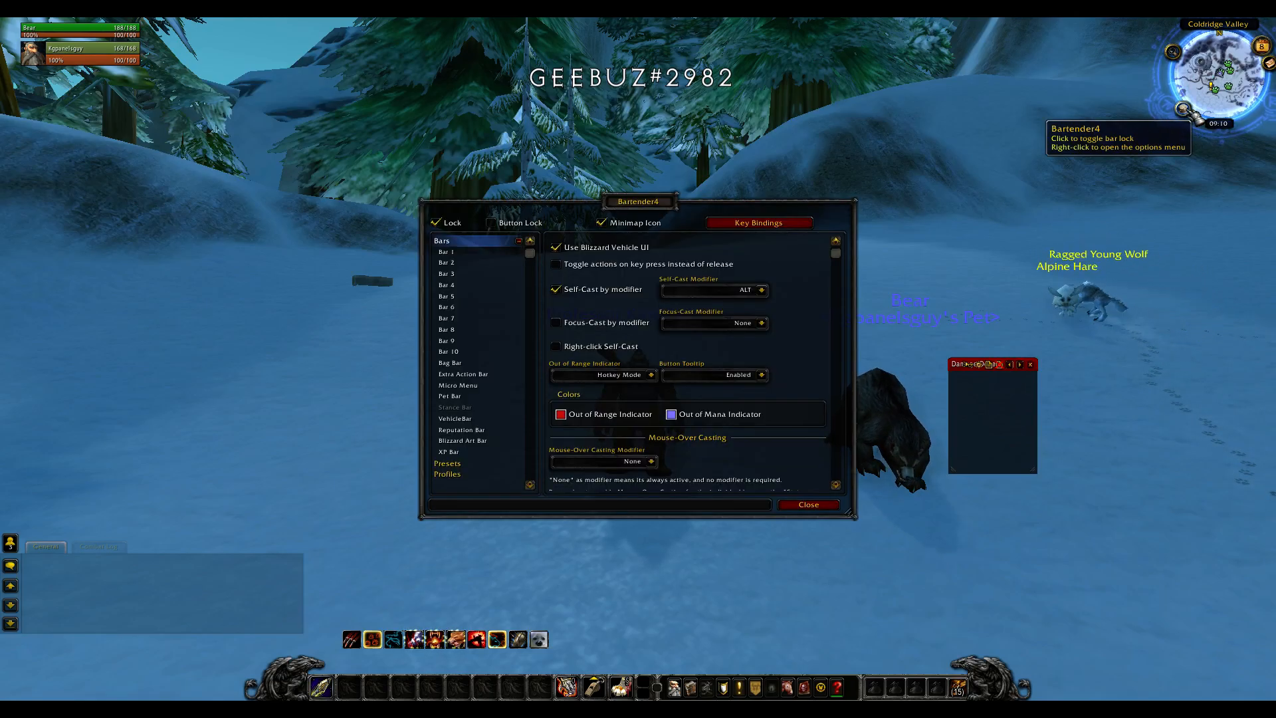
{"action": "left_click", "coordinate": [492, 474]}
{"action": "left_click", "coordinate": [584, 327]}
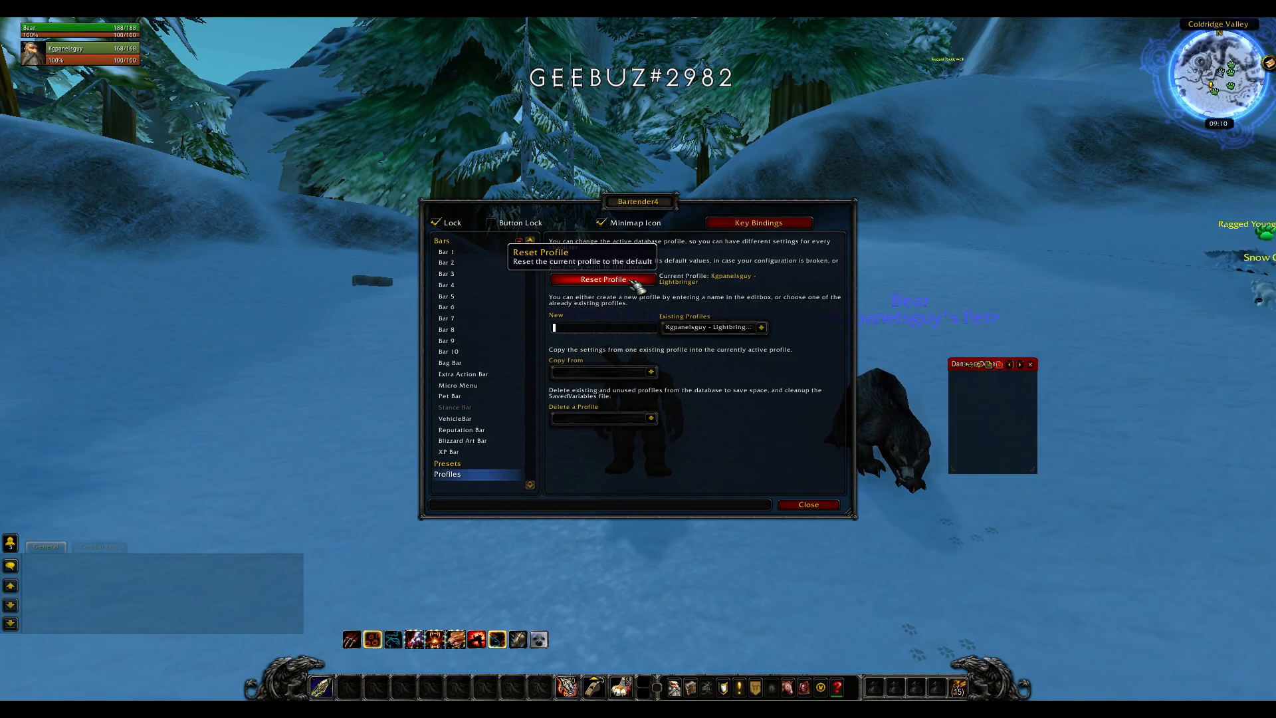
{"action": "left_click", "coordinate": [634, 282]}
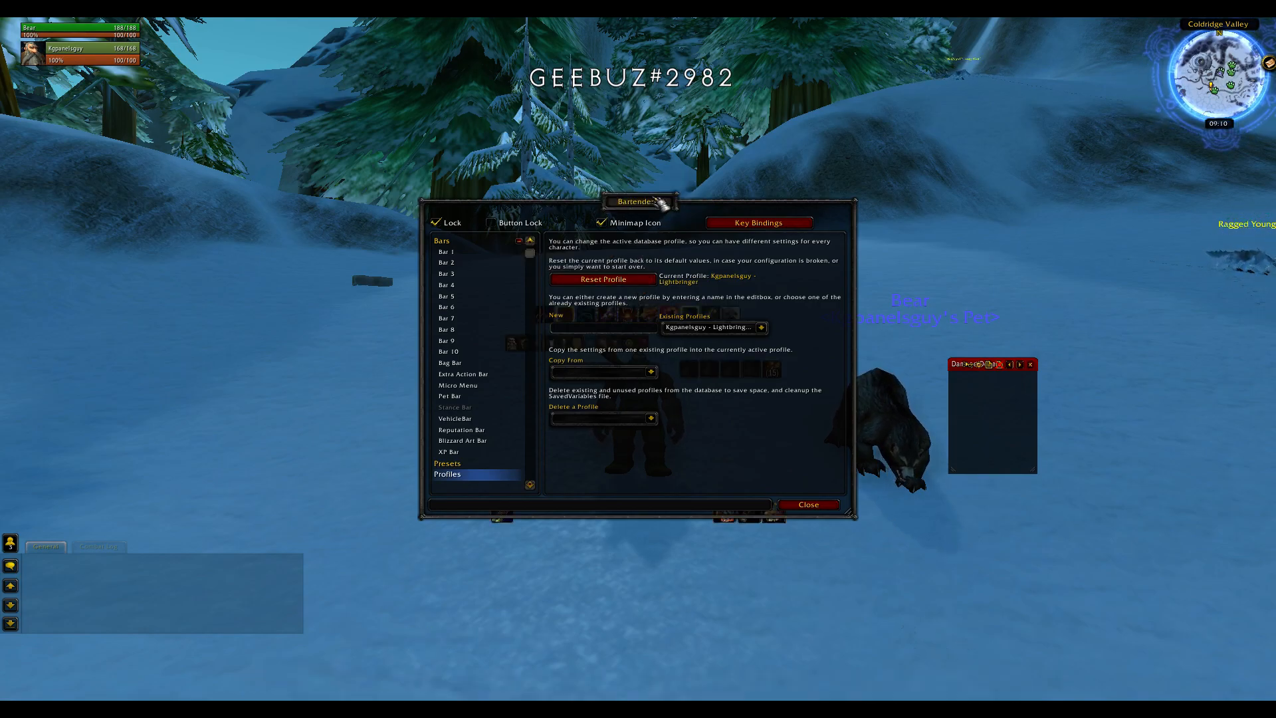
- Move the Bartender4 window clear of the bars, set the Bag Bar's scale to 2 and limit it to one bag
{"action": "left_click_drag", "start_coordinate": [658, 206], "coordinate": [1002, 89]}
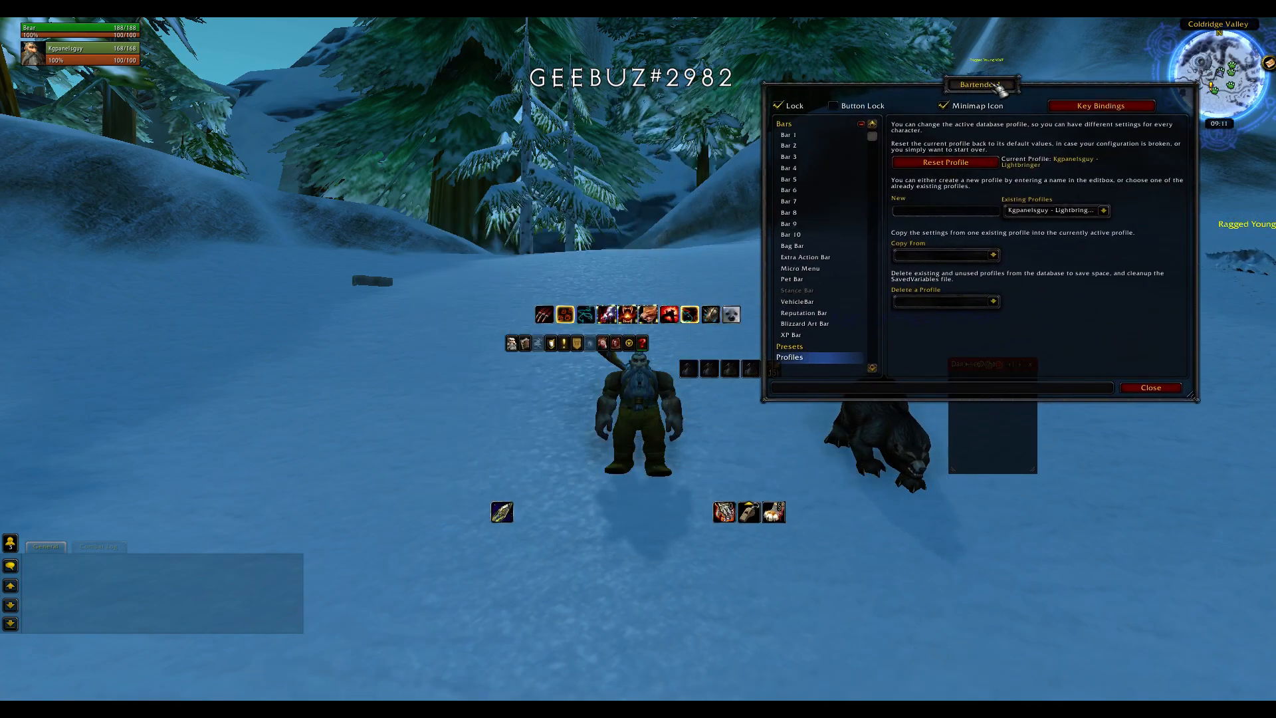
{"action": "left_click", "coordinate": [824, 145]}
{"action": "left_click", "coordinate": [824, 169]}
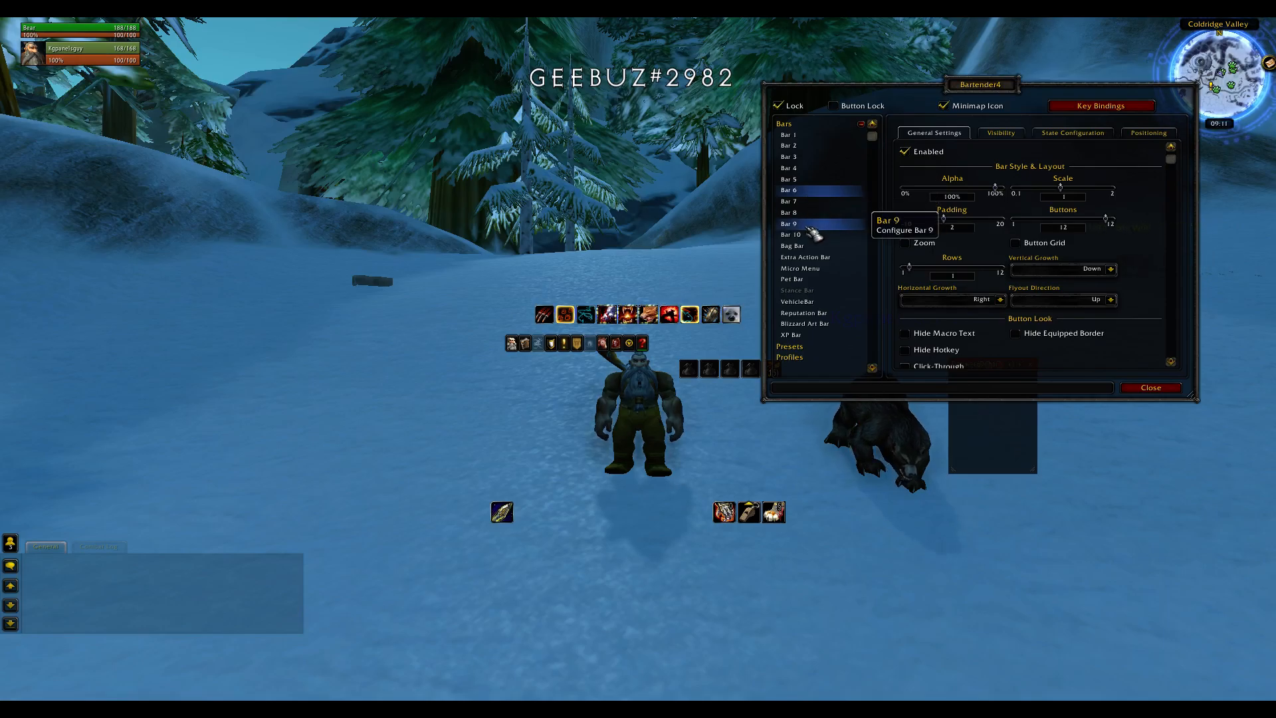
{"action": "left_click", "coordinate": [812, 247]}
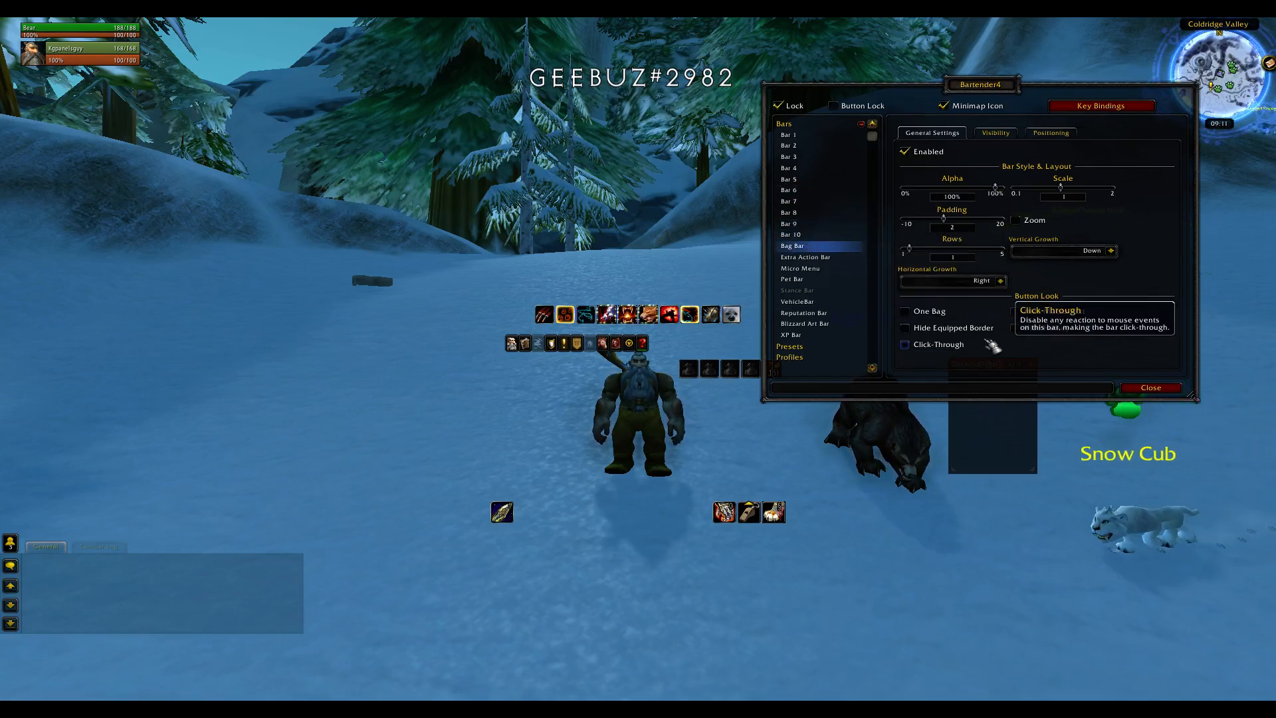
{"action": "left_click_drag", "start_coordinate": [1062, 188], "coordinate": [1128, 206]}
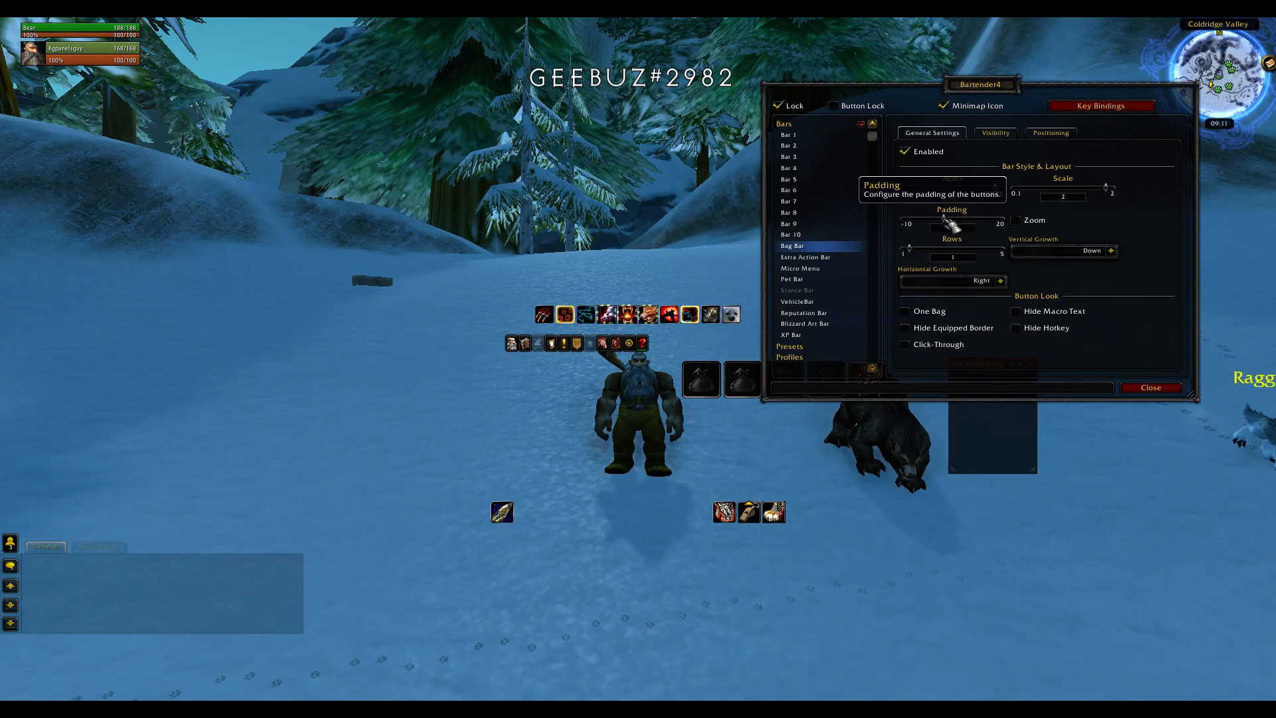
{"action": "left_click", "coordinate": [922, 313]}
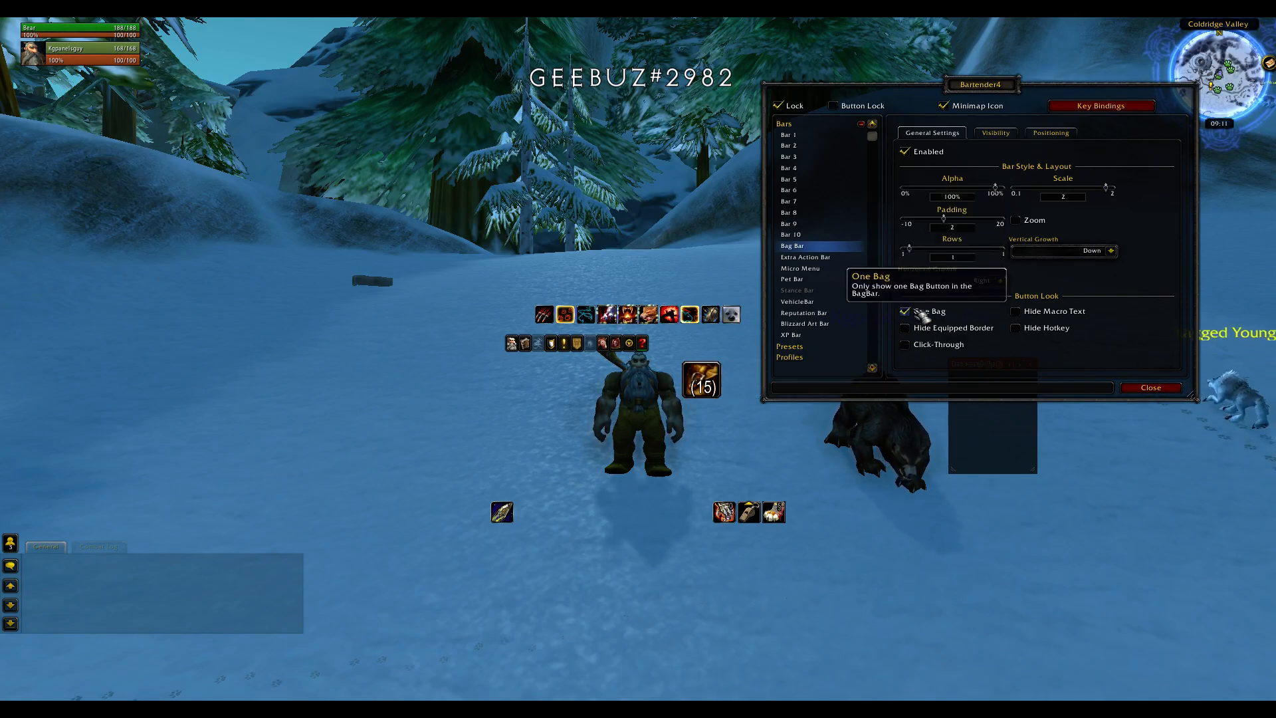
- Arrange the Micro Menu in 4 rows and close the Bartender4 options
{"action": "left_click_drag", "start_coordinate": [993, 94], "coordinate": [1001, 84]}
{"action": "left_click", "coordinate": [809, 258]}
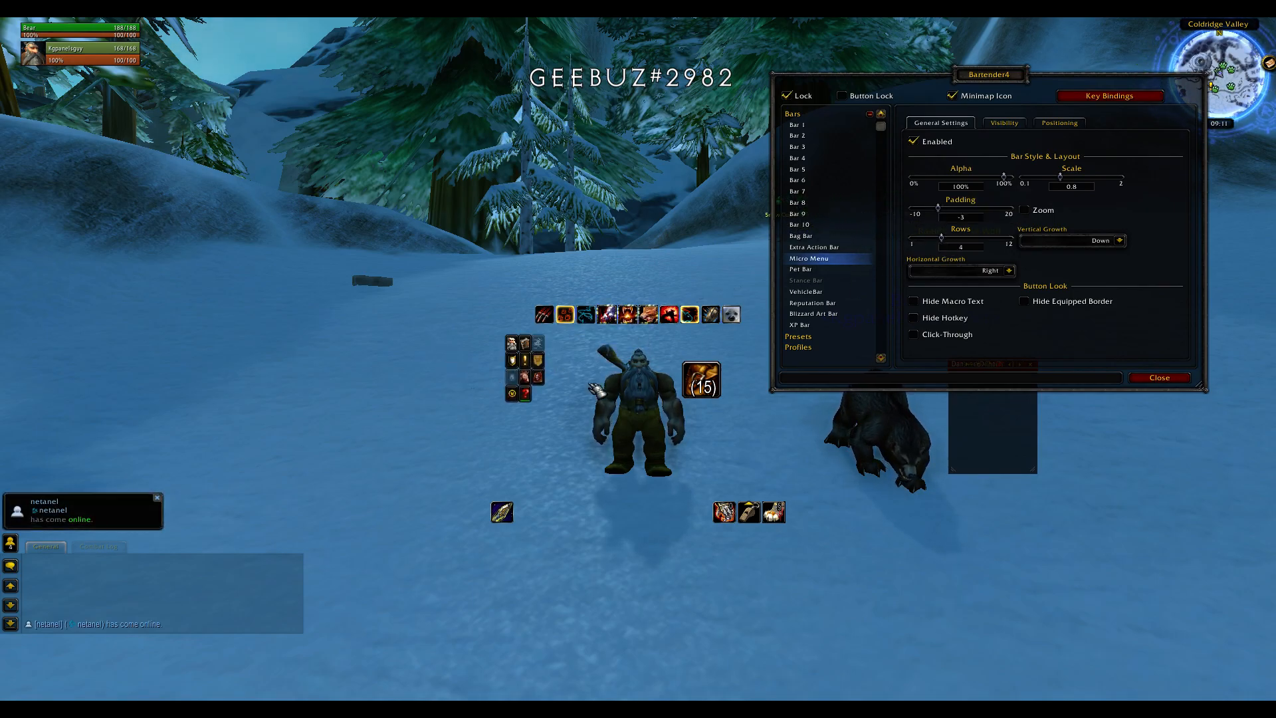
{"action": "left_click", "coordinate": [1159, 381]}
- Shift the damage meter window slightly closer to the bear and turn the character around
{"action": "left_click_drag", "start_coordinate": [625, 469], "coordinate": [639, 462]}
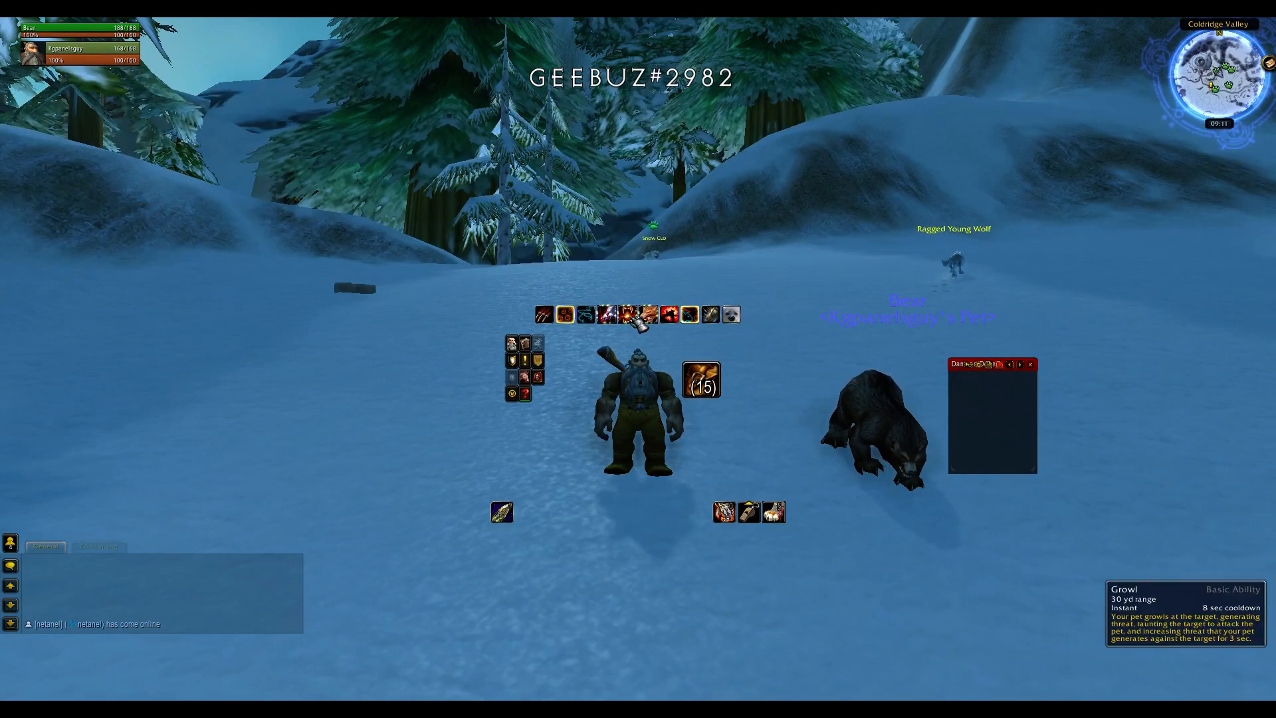
{"action": "left_click_drag", "start_coordinate": [962, 367], "coordinate": [936, 345]}
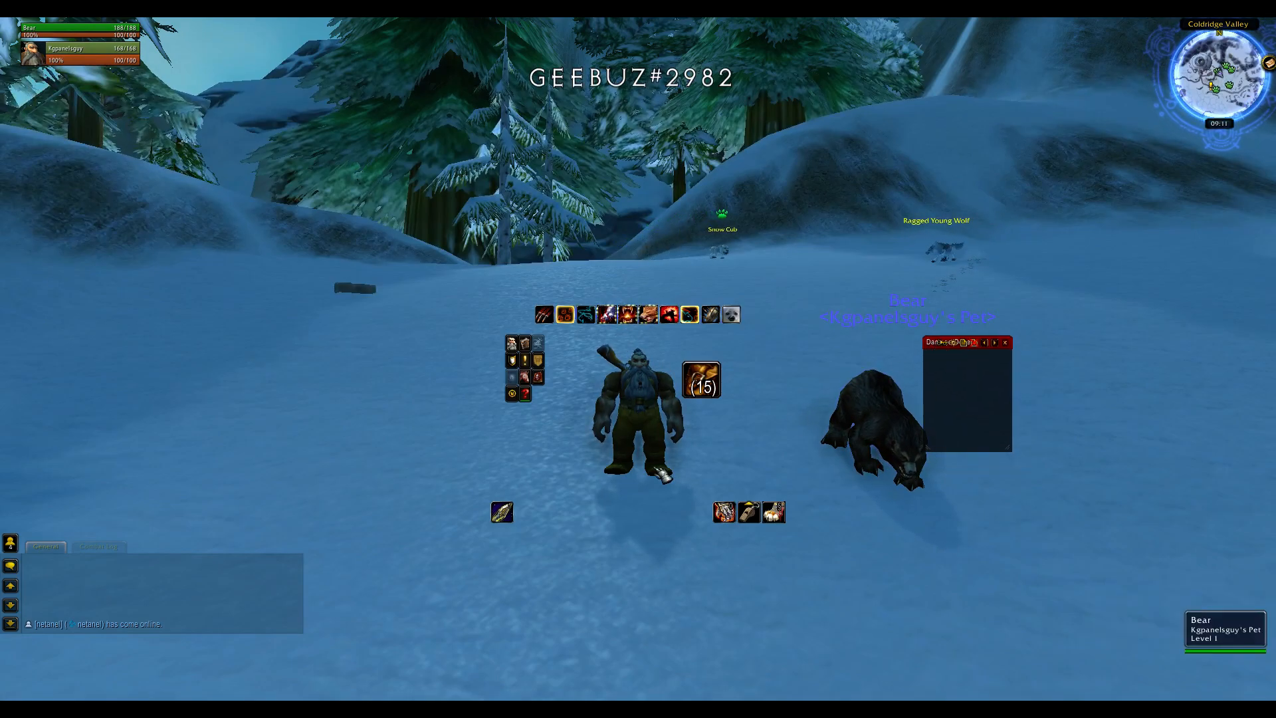
{"action": "left_click_drag", "start_coordinate": [606, 474], "coordinate": [957, 505]}
{"action": "key", "text": "w"}
- Enter Bartender4's key binding mode, check the bindings of the Bar 1 buttons and accept the dialog
{"action": "mouse_move", "coordinate": [1210, 87]}
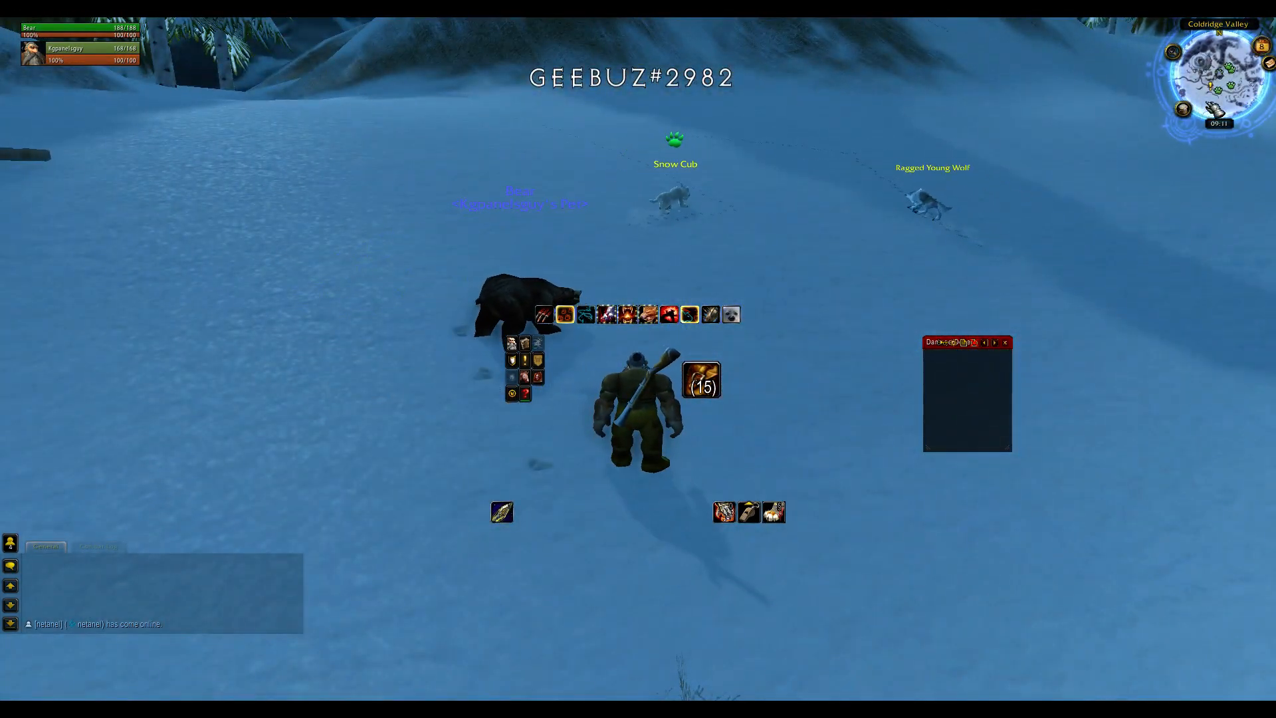
{"action": "left_click", "coordinate": [1182, 108]}
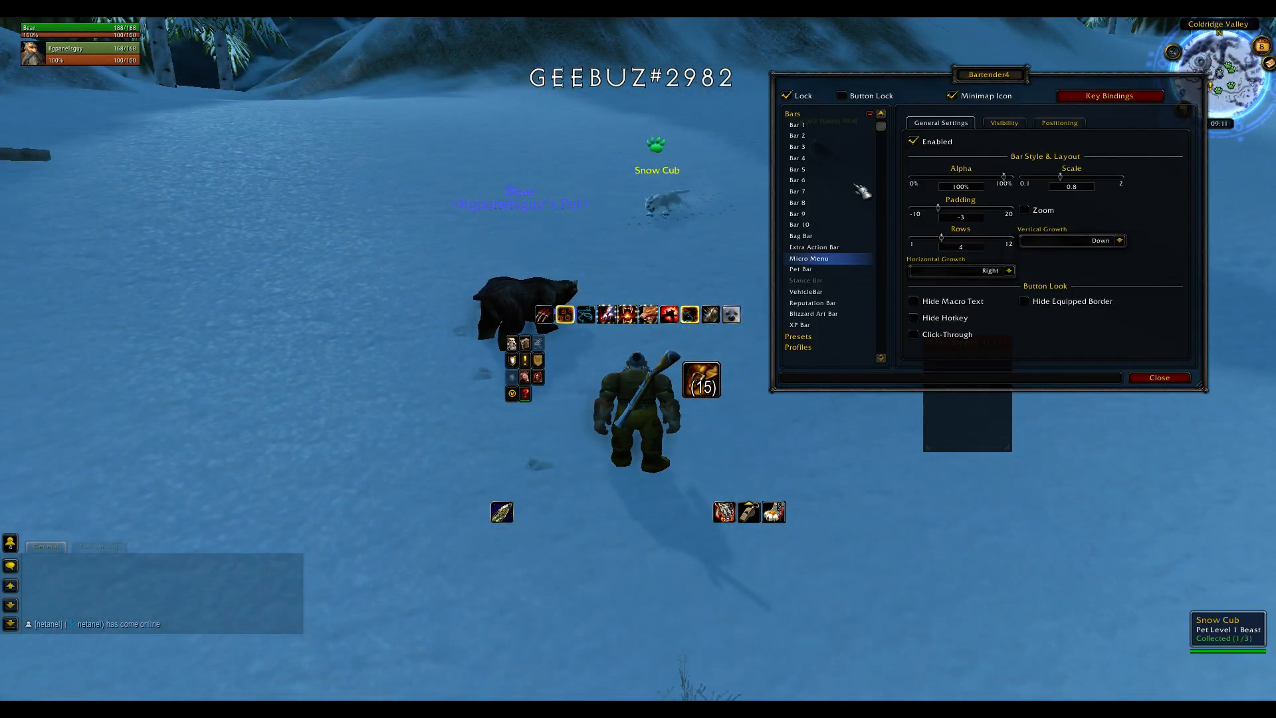
{"action": "left_click", "coordinate": [1122, 97]}
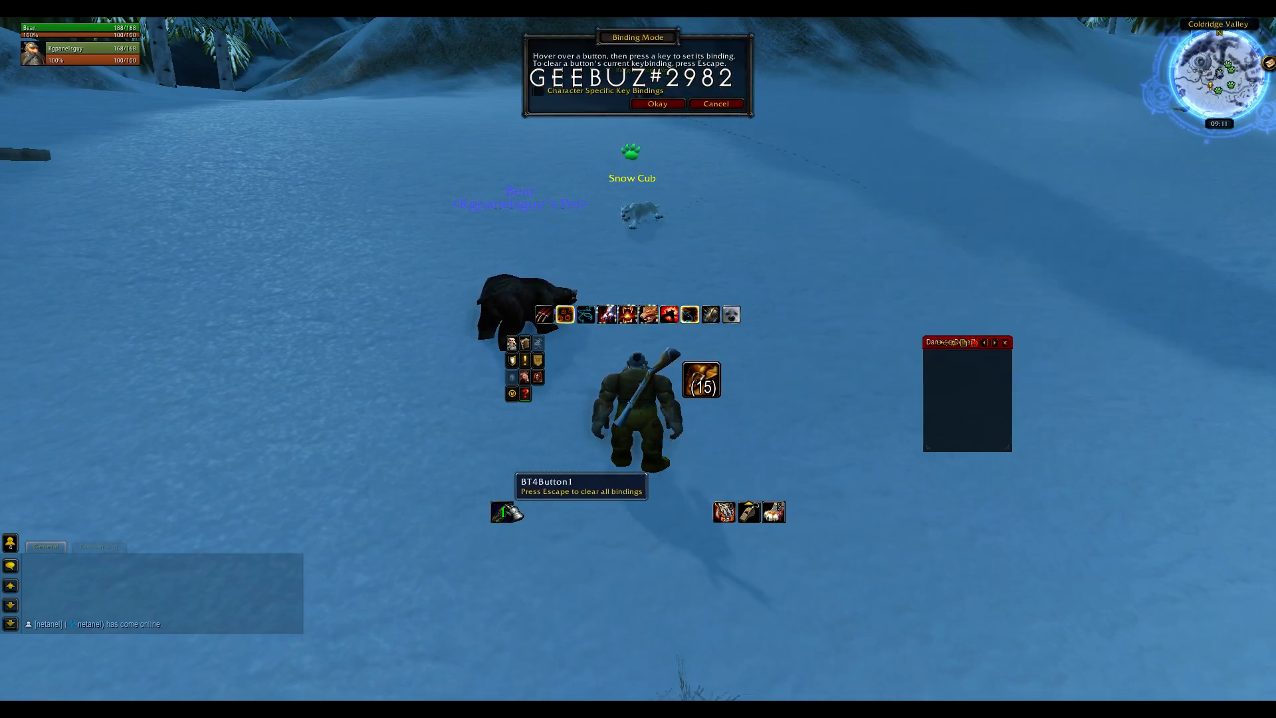
{"action": "key", "text": "q"}
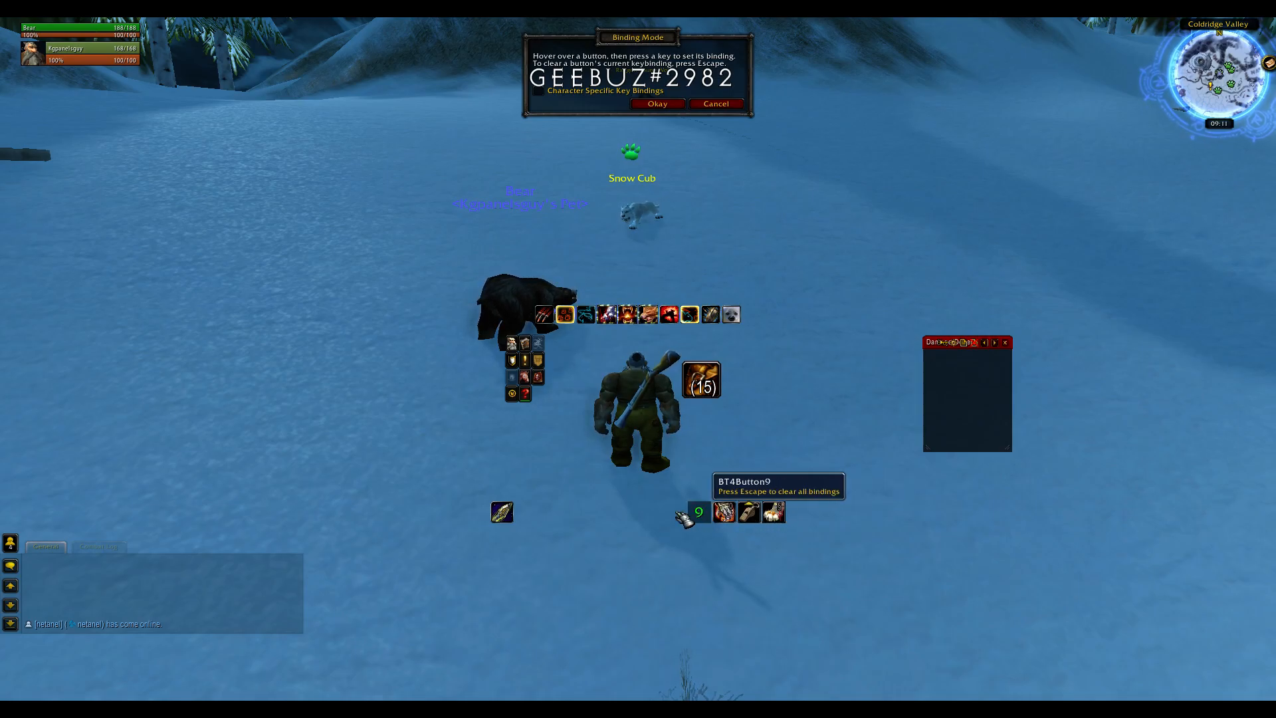
{"action": "left_click", "coordinate": [678, 105]}
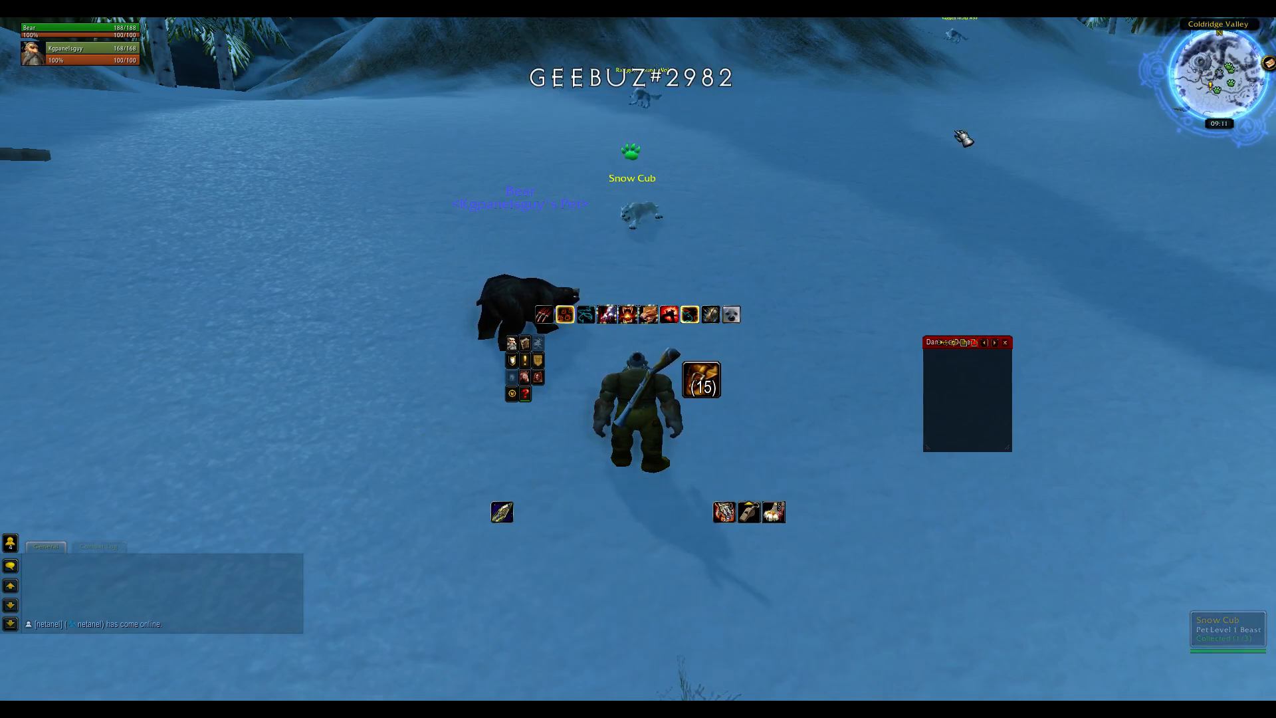
- Unlock the Bartender4 bars and stack Bars 1 to 6 in order, directly beneath one another, starting at the character's legs
{"action": "left_click", "coordinate": [1173, 52]}
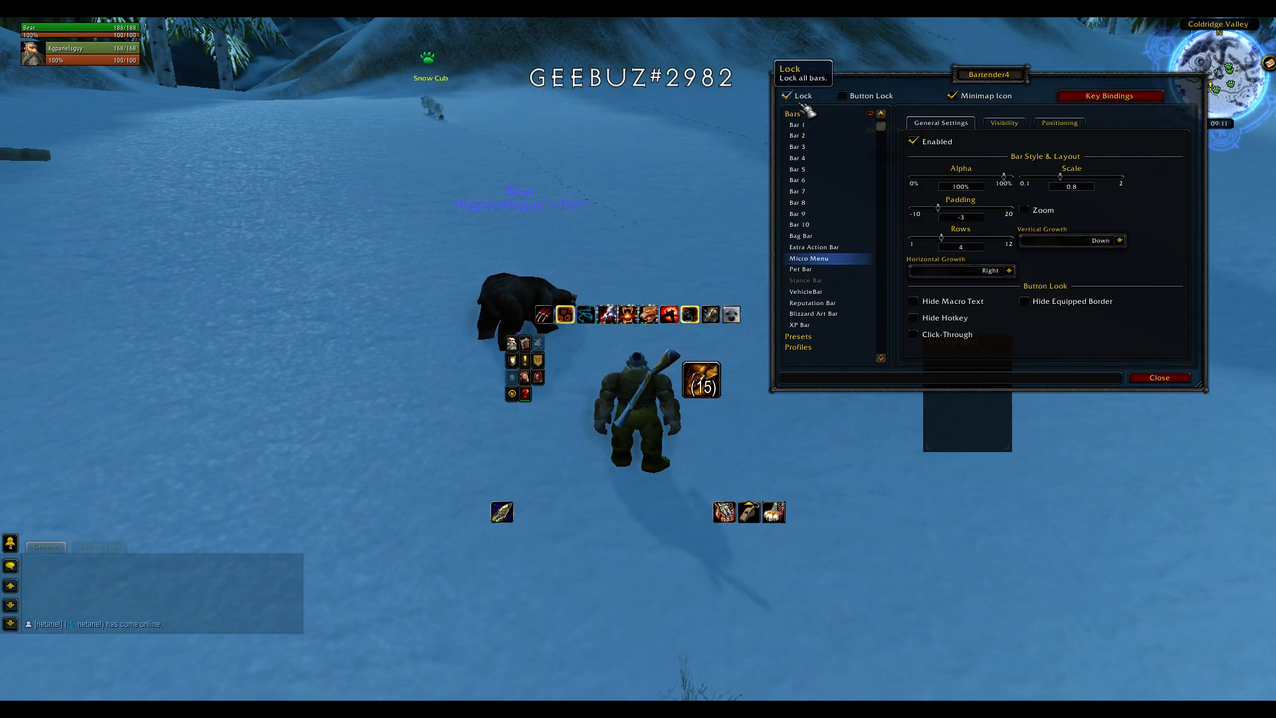
{"action": "left_click", "coordinate": [1168, 384]}
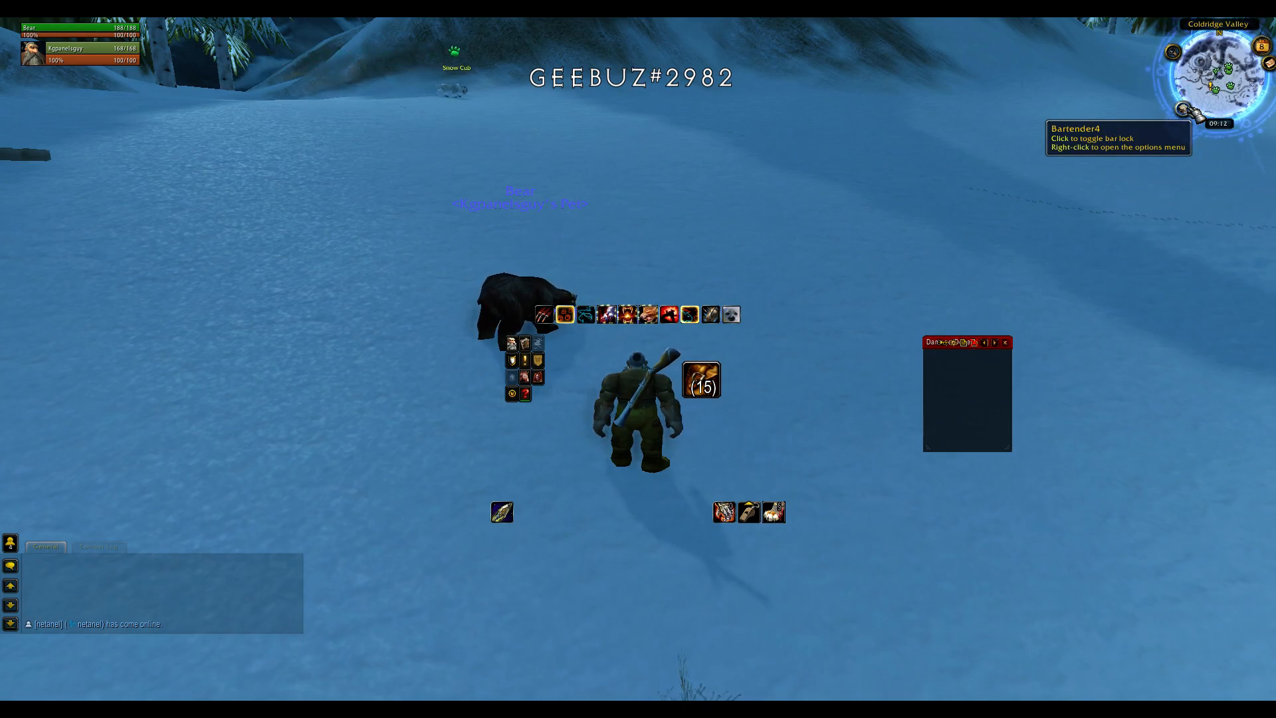
{"action": "left_click", "coordinate": [1184, 109]}
{"action": "left_click_drag", "start_coordinate": [654, 512], "coordinate": [656, 442]}
{"action": "left_click_drag", "start_coordinate": [652, 494], "coordinate": [667, 462]}
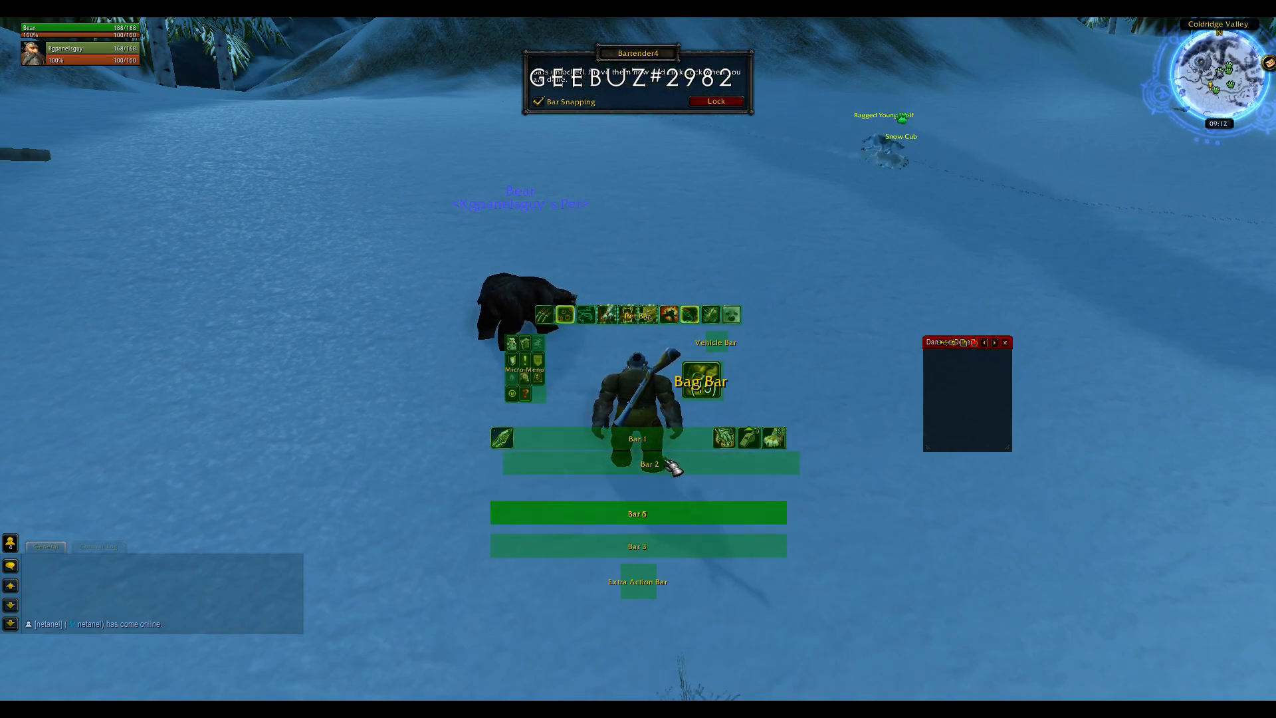
{"action": "mouse_move", "coordinate": [655, 542]}
{"action": "left_mouse_down"}
{"action": "mouse_move", "coordinate": [654, 485]}
{"action": "mouse_move", "coordinate": [658, 563]}
{"action": "left_mouse_up"}
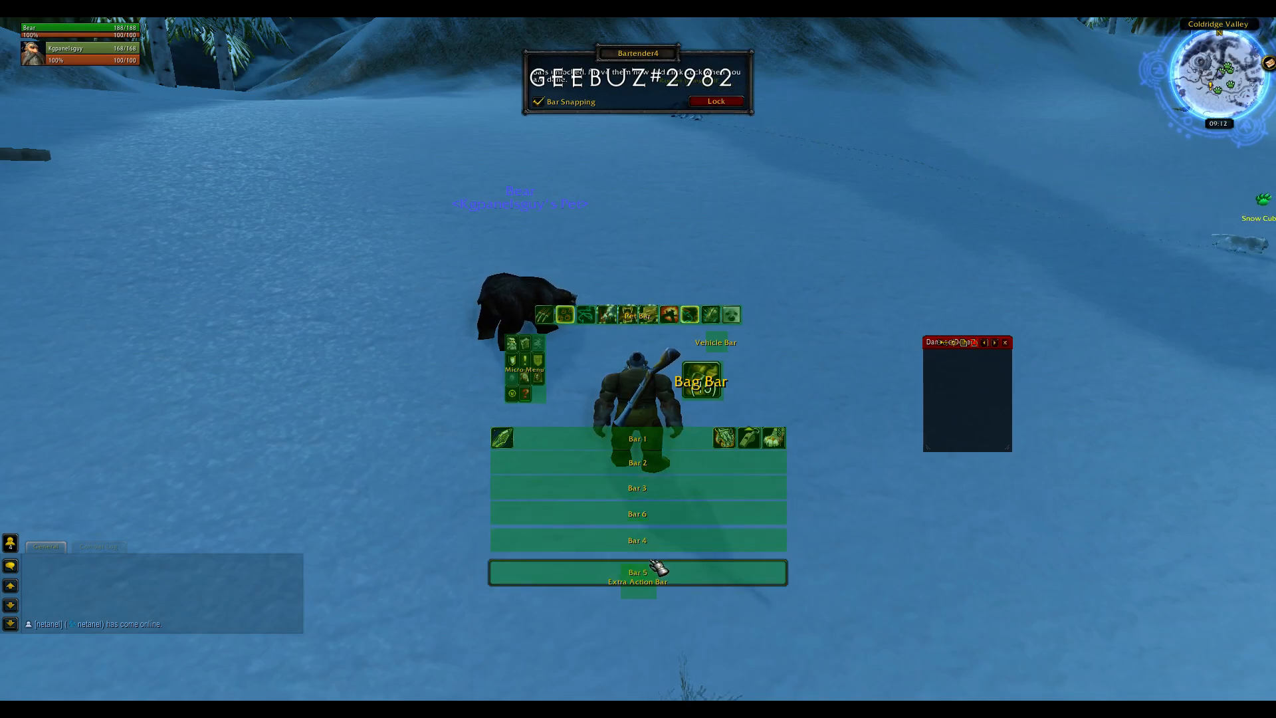
{"action": "left_click_drag", "start_coordinate": [661, 535], "coordinate": [686, 540]}
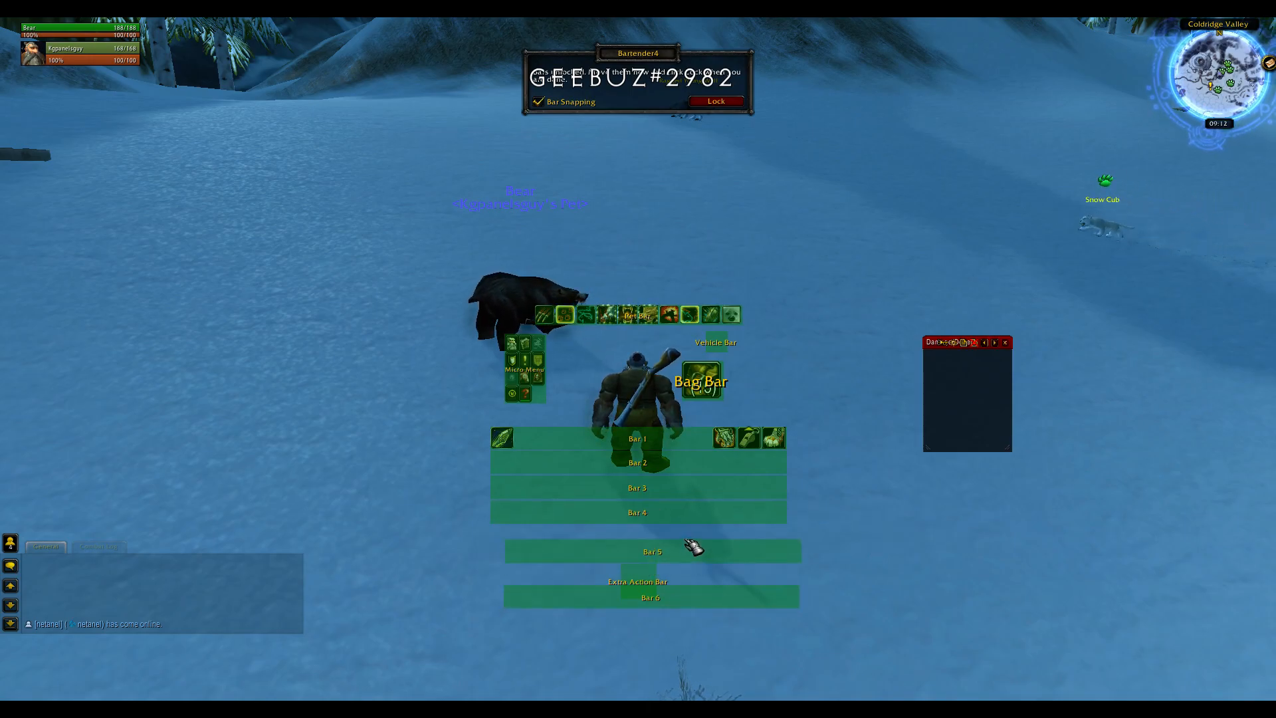
{"action": "left_click_drag", "start_coordinate": [683, 590], "coordinate": [668, 550]}
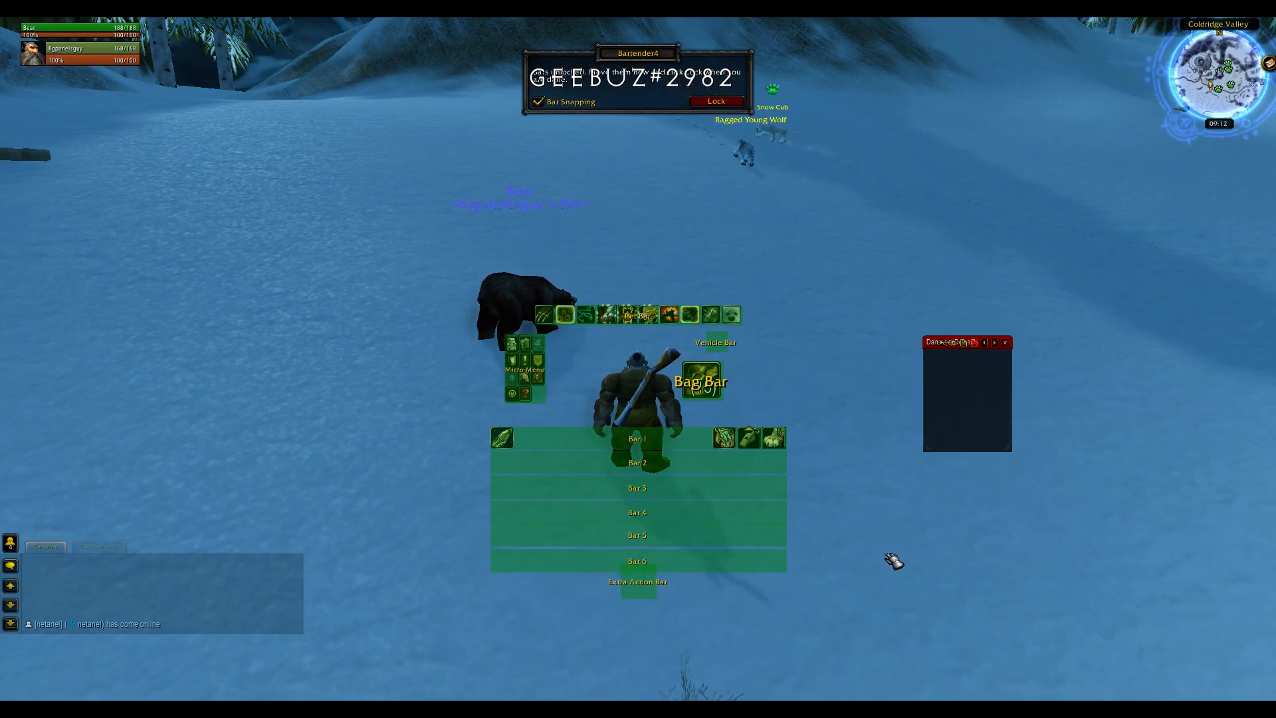
- Reposition the Micro Menu, Bag Bar, Pet Bar, Vehicle Bar and Extra Action Bar around the character above the bar stack and lock the bars
{"action": "left_click_drag", "start_coordinate": [527, 392], "coordinate": [590, 396]}
{"action": "left_click_drag", "start_coordinate": [707, 341], "coordinate": [788, 357]}
{"action": "left_click_drag", "start_coordinate": [640, 596], "coordinate": [737, 585]}
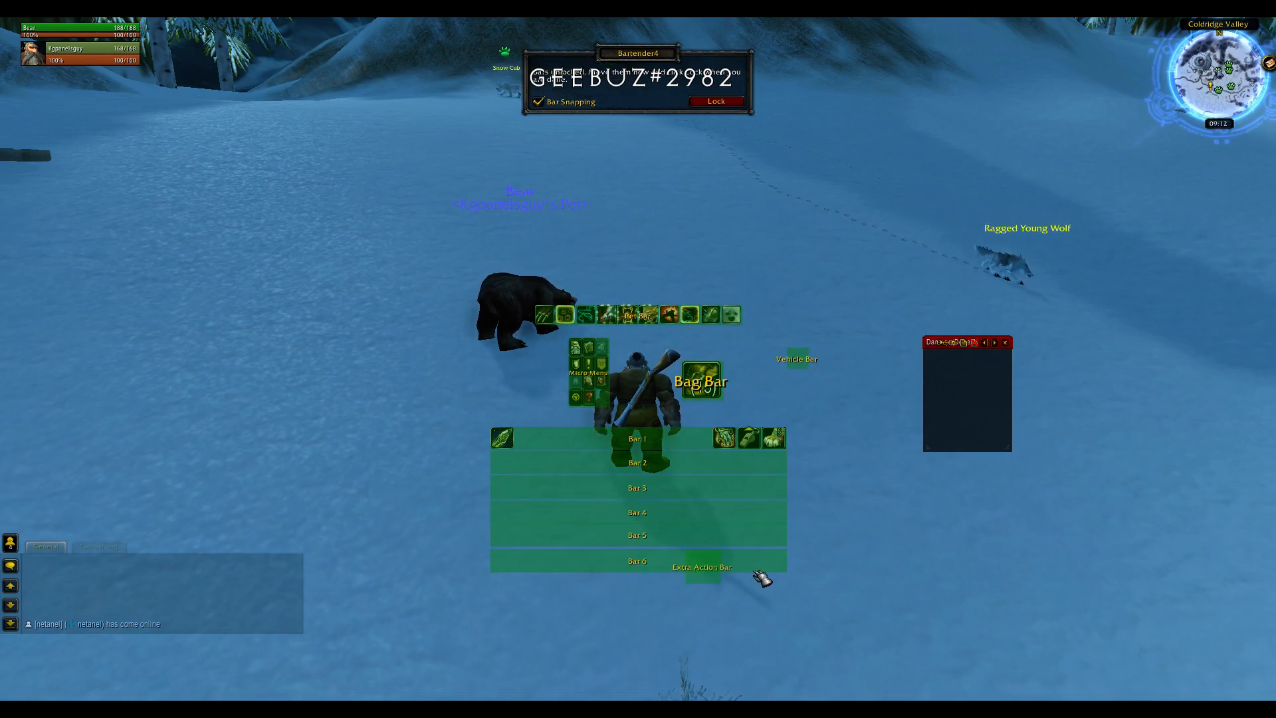
{"action": "left_click_drag", "start_coordinate": [879, 431], "coordinate": [878, 426]}
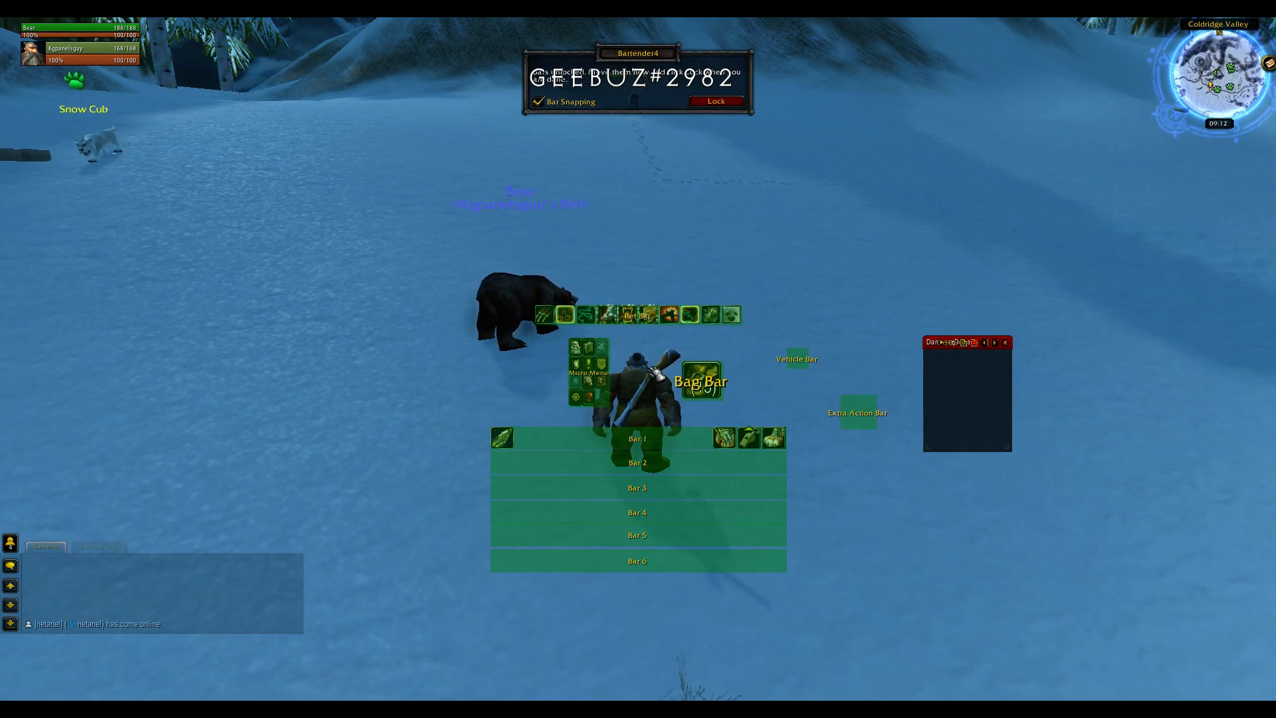
{"action": "left_click_drag", "start_coordinate": [728, 371], "coordinate": [716, 397]}
{"action": "left_click_drag", "start_coordinate": [642, 322], "coordinate": [654, 299]}
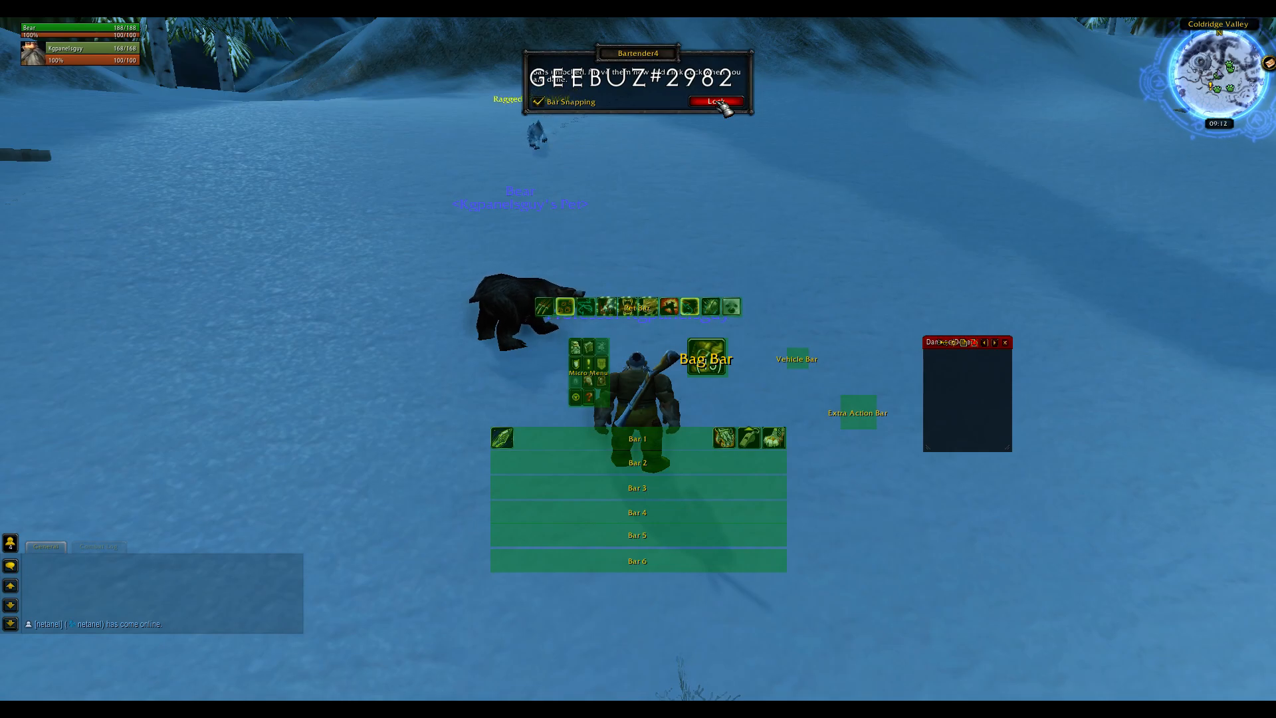
{"action": "left_click", "coordinate": [725, 103]}
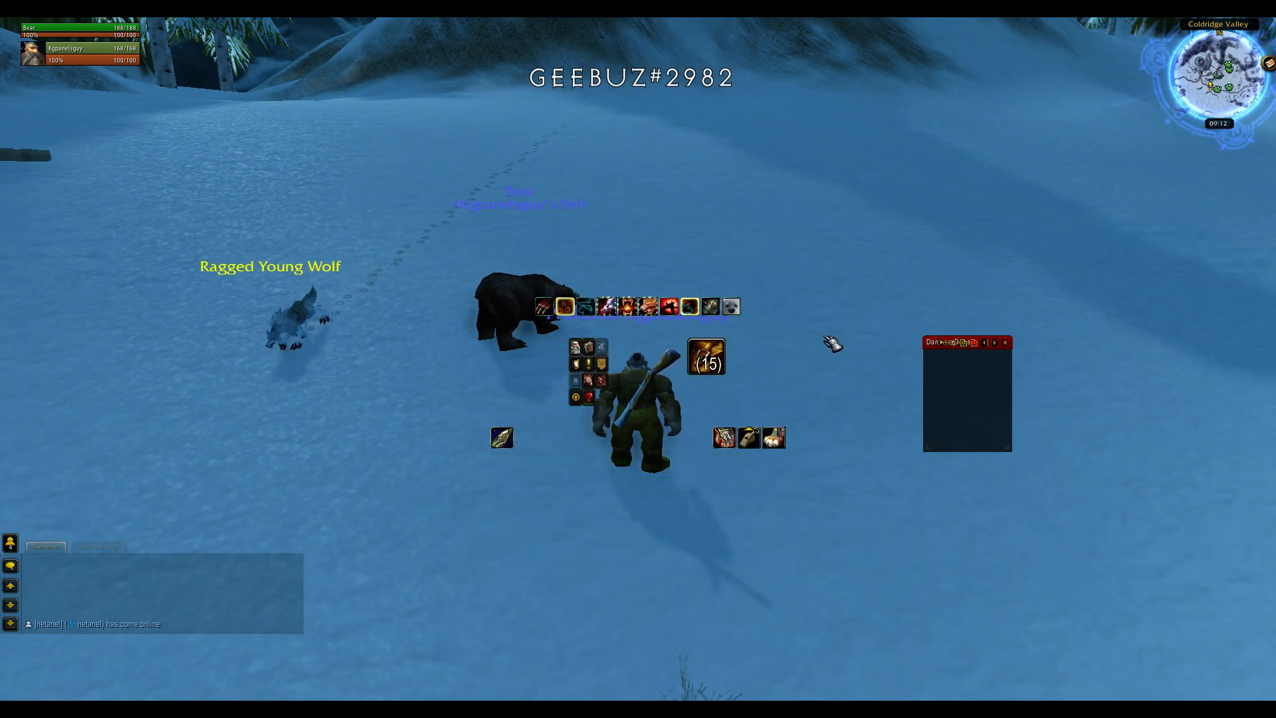
- Unlock the General chat window and move it up to about mid-height along the same screen edge
{"action": "right_click", "coordinate": [52, 546]}
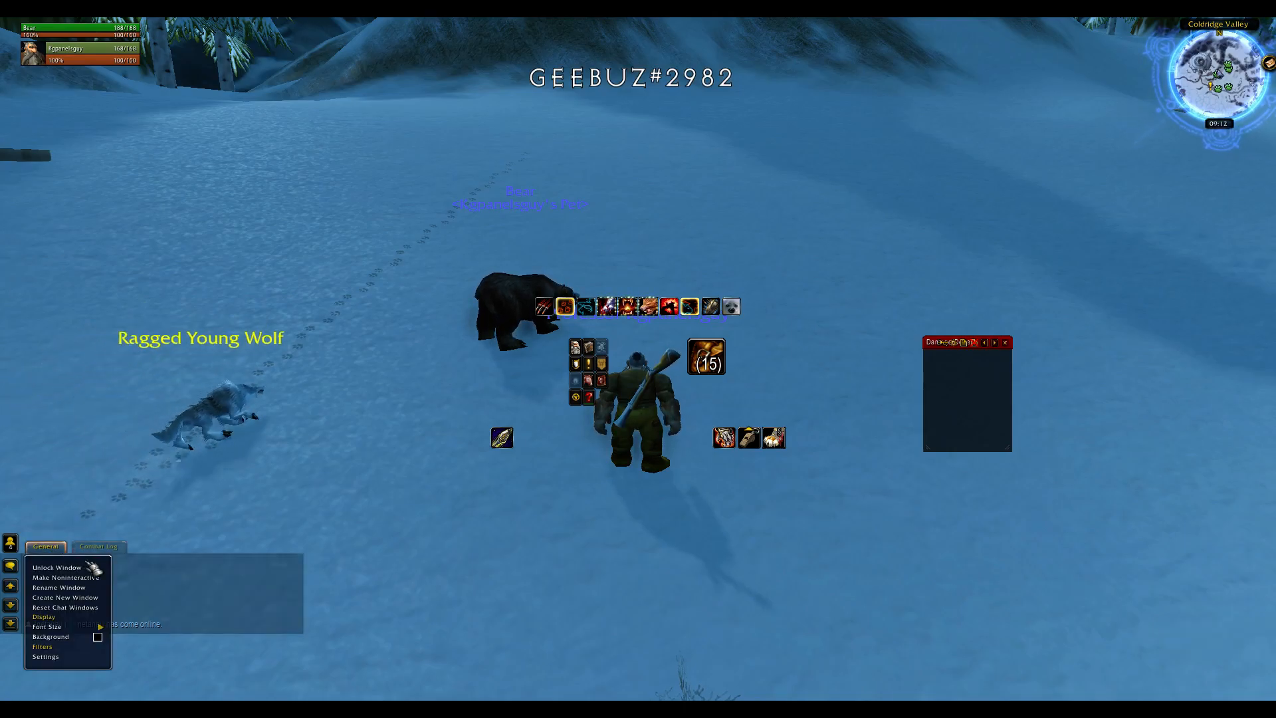
{"action": "left_click", "coordinate": [80, 568]}
{"action": "left_click_drag", "start_coordinate": [58, 550], "coordinate": [59, 316]}
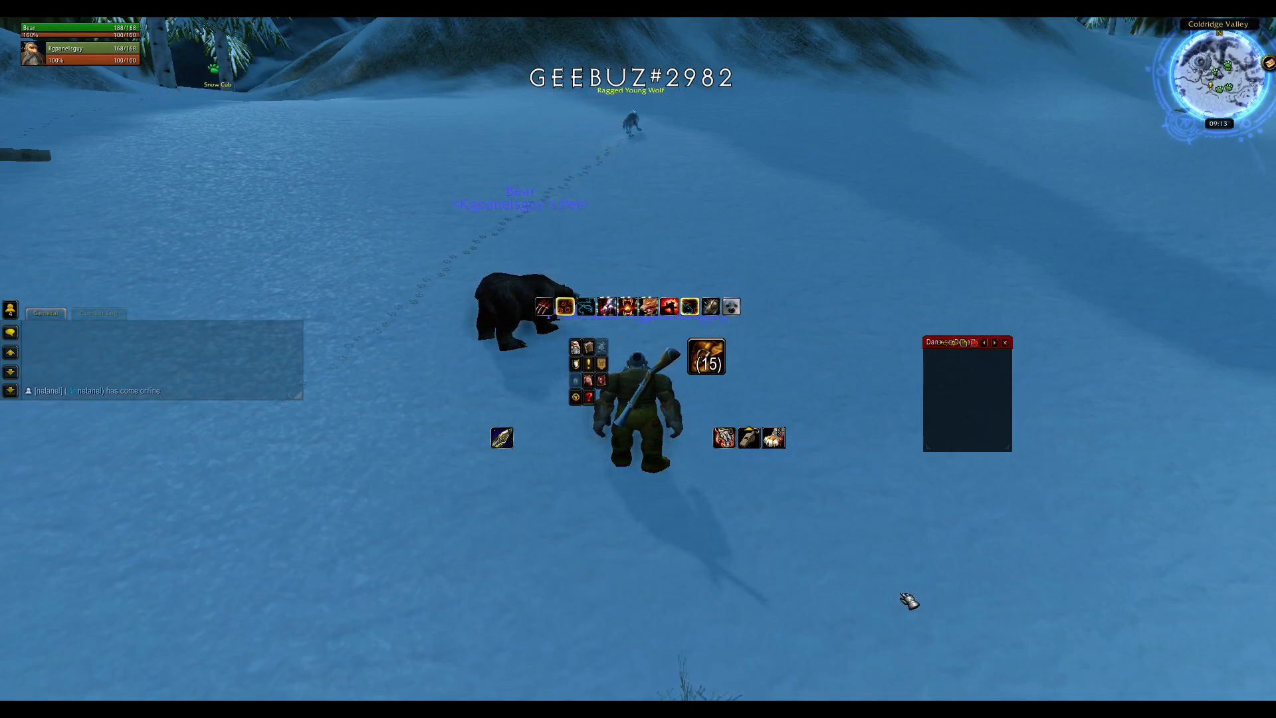
- Open the kgPanels configuration window with the chat command /kgpanels config
{"action": "key", "text": "Return"}
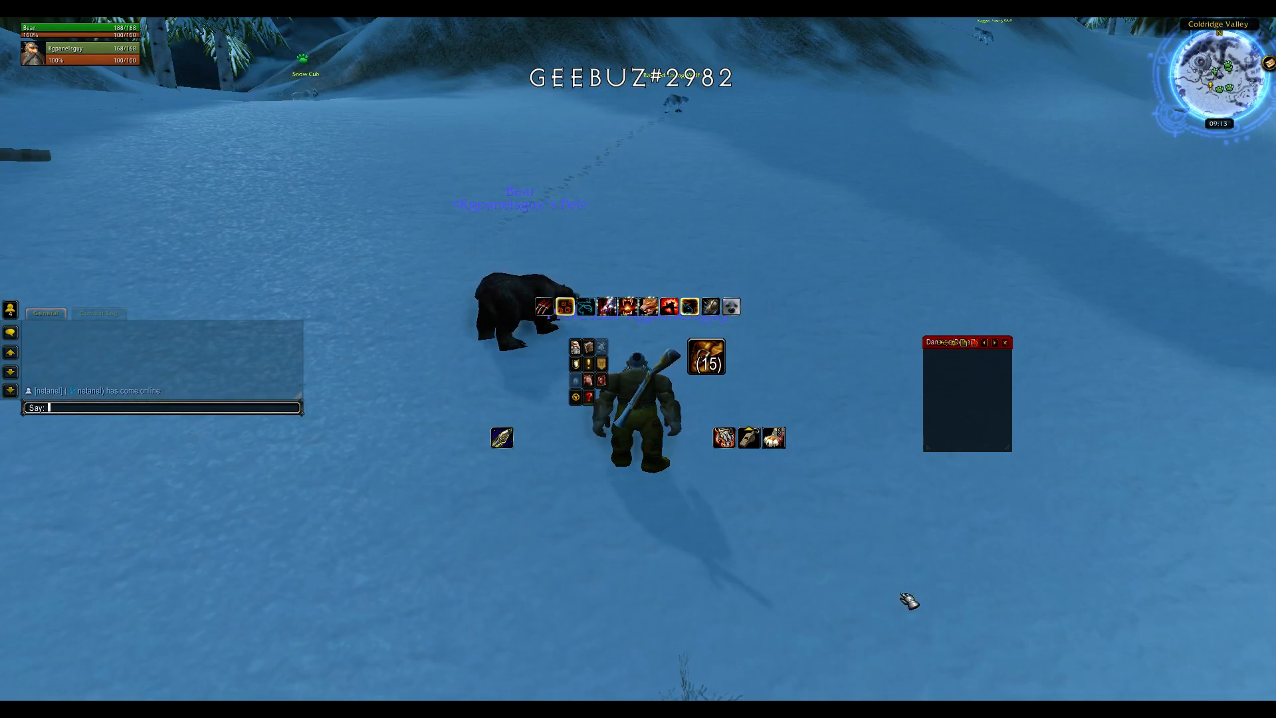
{"action": "type", "text": "/kgpanels config"}
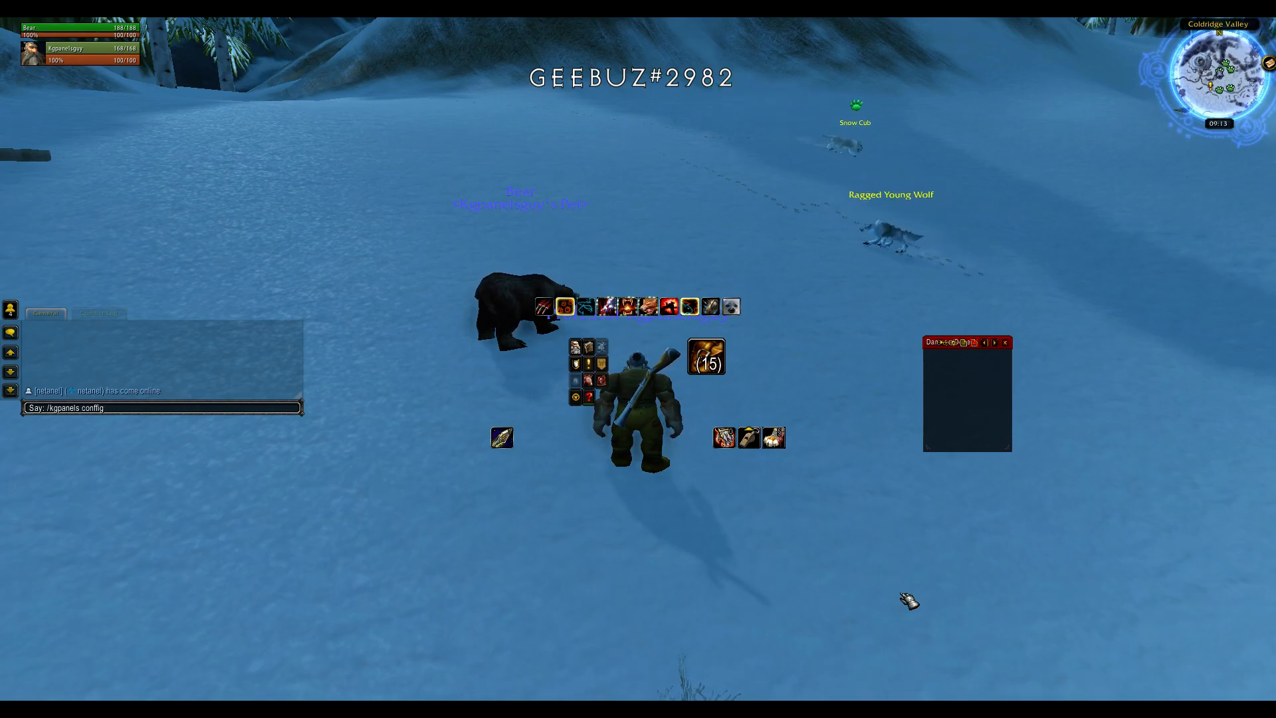
{"action": "key", "text": "Return"}
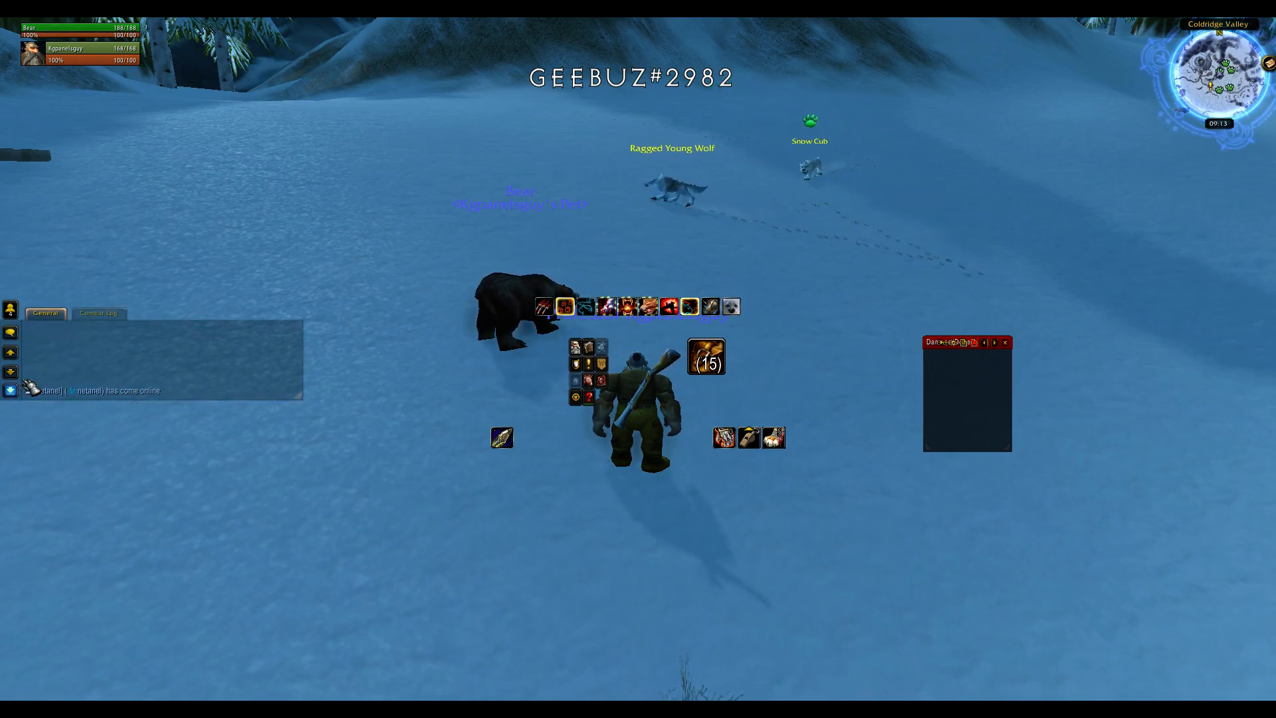
{"action": "scroll", "coordinate": [504, 535], "scroll_direction": "down", "scroll_amount": 3}
{"action": "scroll", "coordinate": [505, 536], "scroll_direction": "up", "scroll_amount": 1}
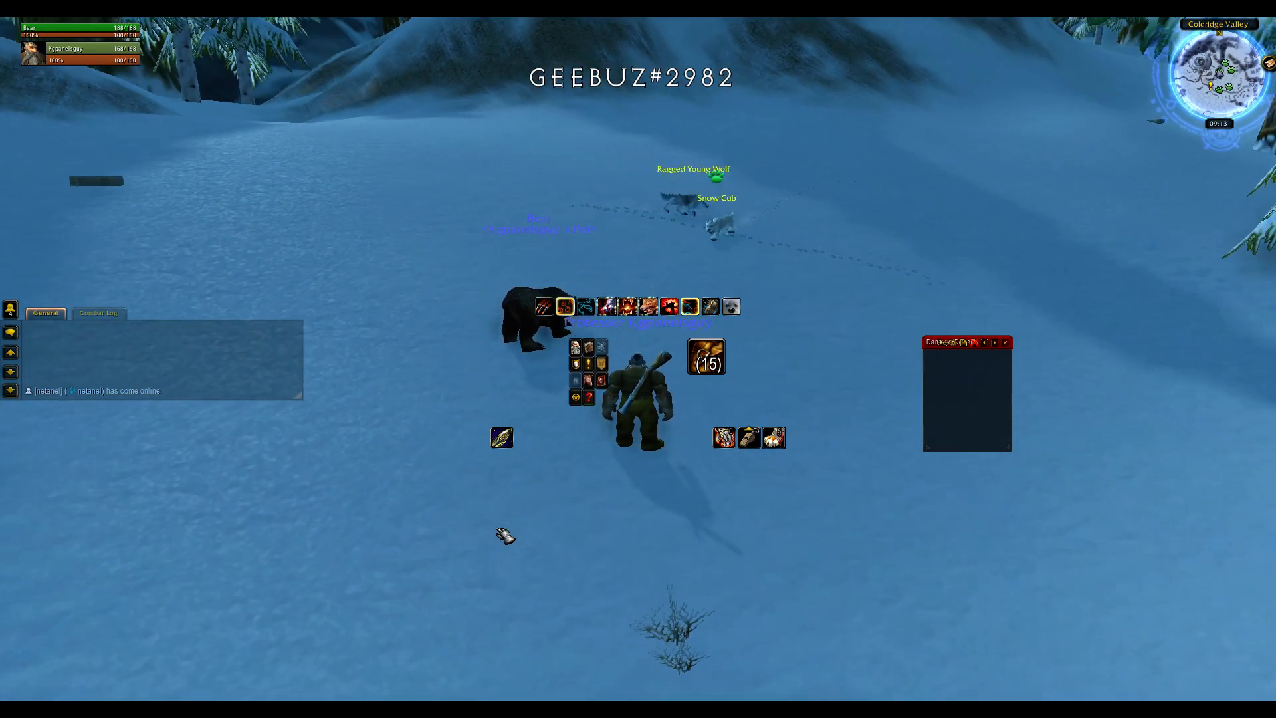
{"action": "type", "text": "/kgpanels co"}
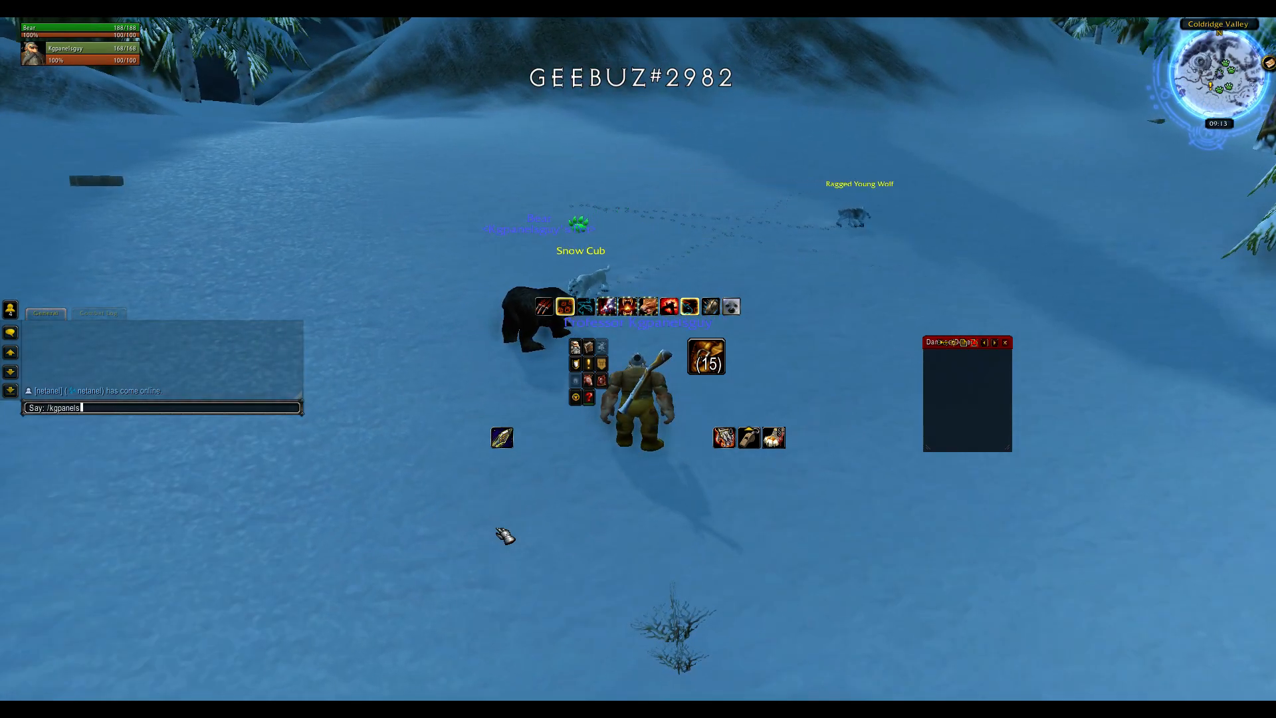
{"action": "key", "text": "Return"}
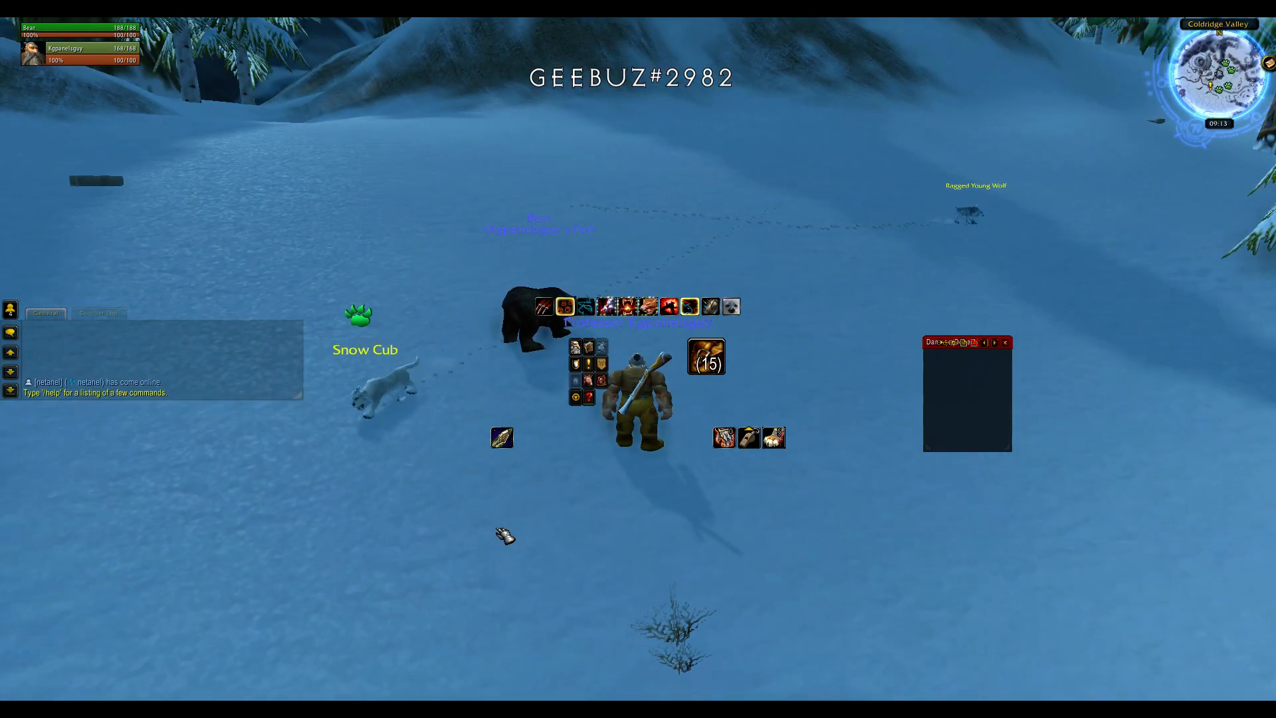
{"action": "type", "text": "/kgpanels config"}
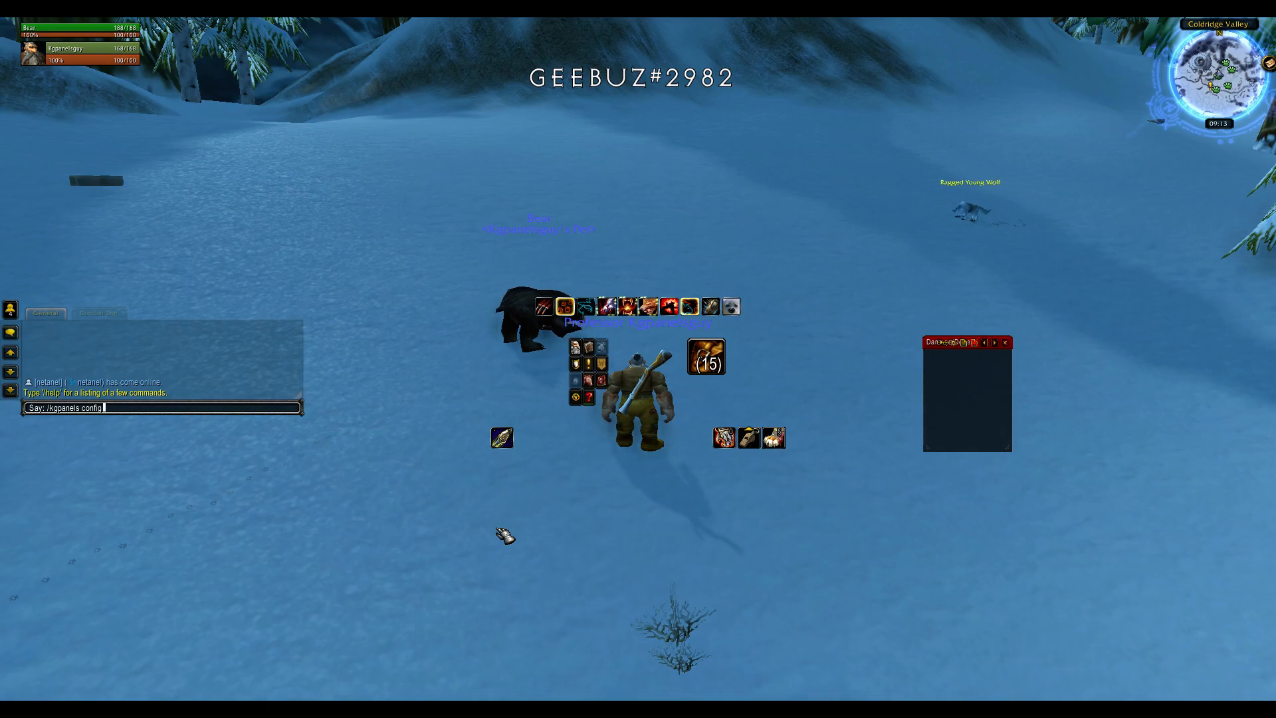
{"action": "key", "text": "Return"}
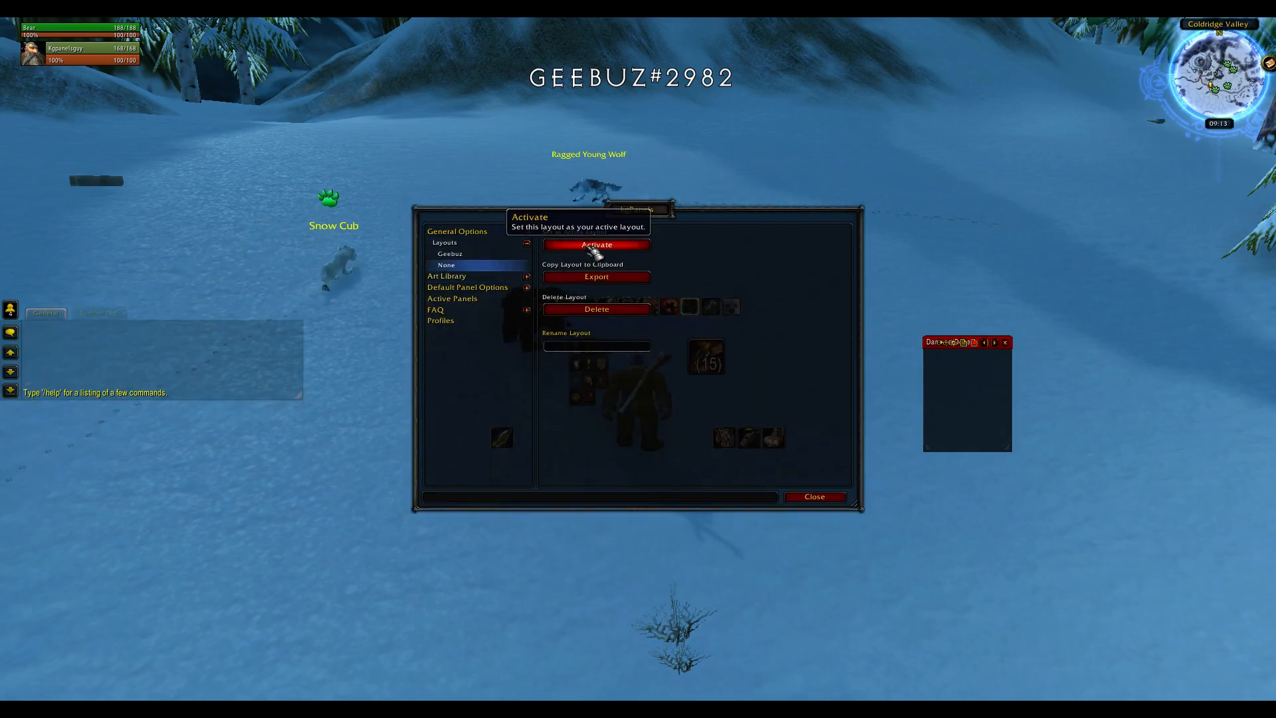
- Move the kgPanels window aside and preview the Geebuz layout over the scene before reactivating the None layout
{"action": "left_click", "coordinate": [455, 254]}
{"action": "left_click_drag", "start_coordinate": [646, 210], "coordinate": [825, 164]}
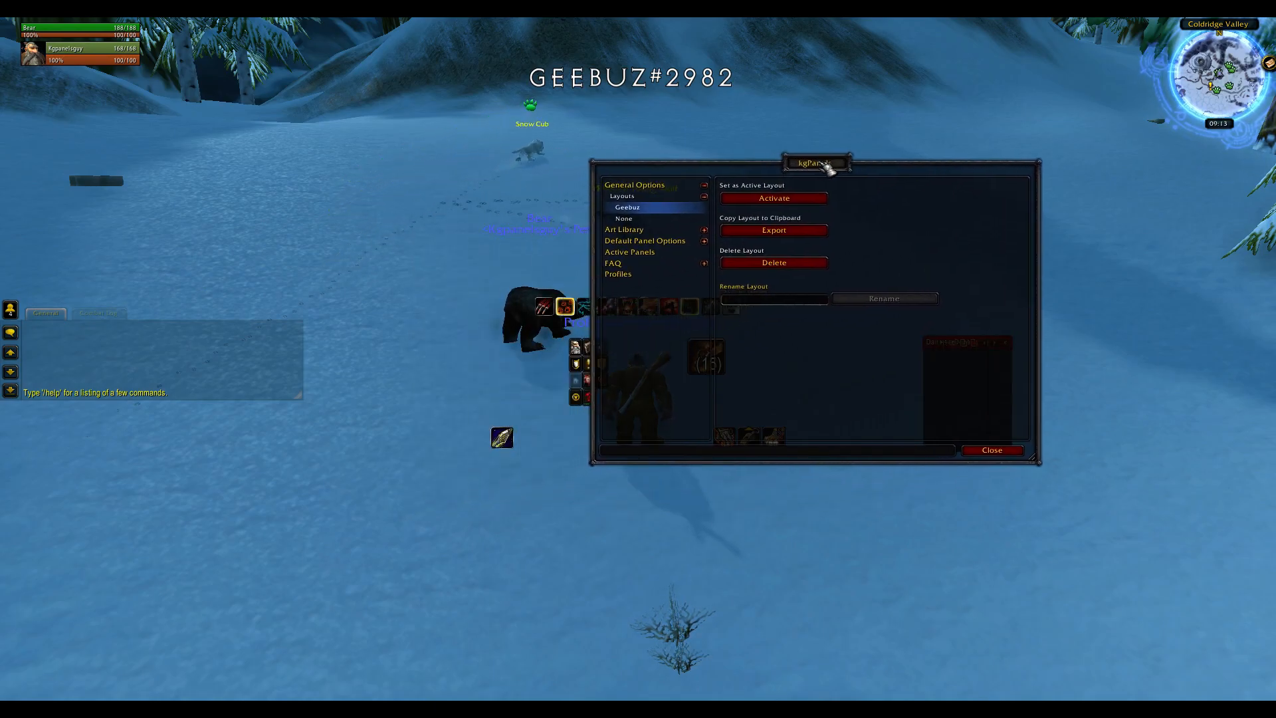
{"action": "left_click", "coordinate": [774, 198]}
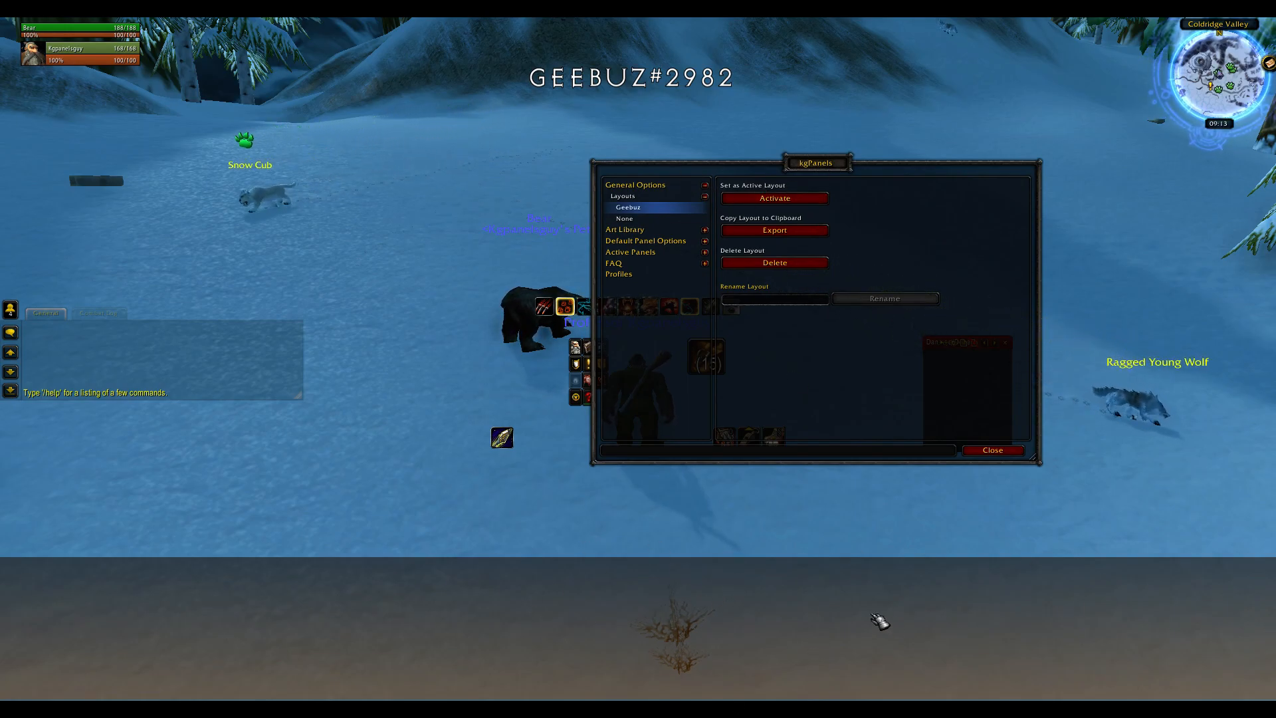
{"action": "left_click_drag", "start_coordinate": [679, 509], "coordinate": [556, 482]}
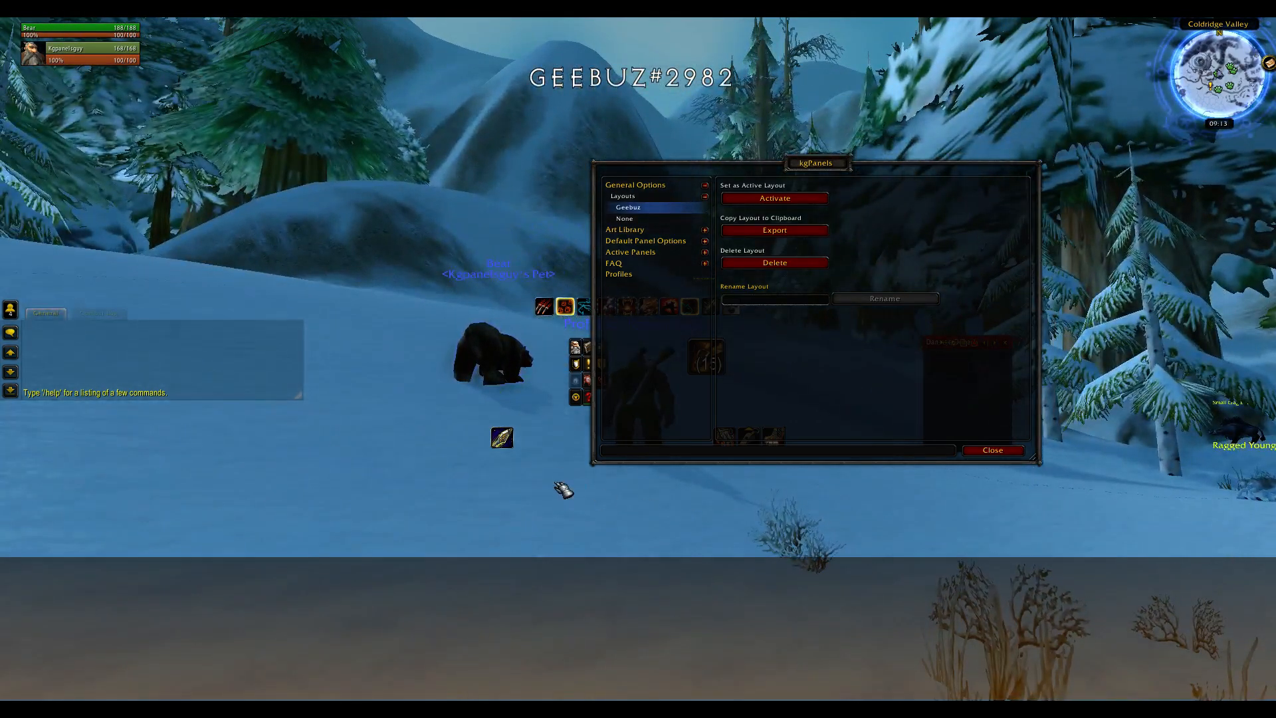
{"action": "left_click_drag", "start_coordinate": [417, 435], "coordinate": [420, 432]}
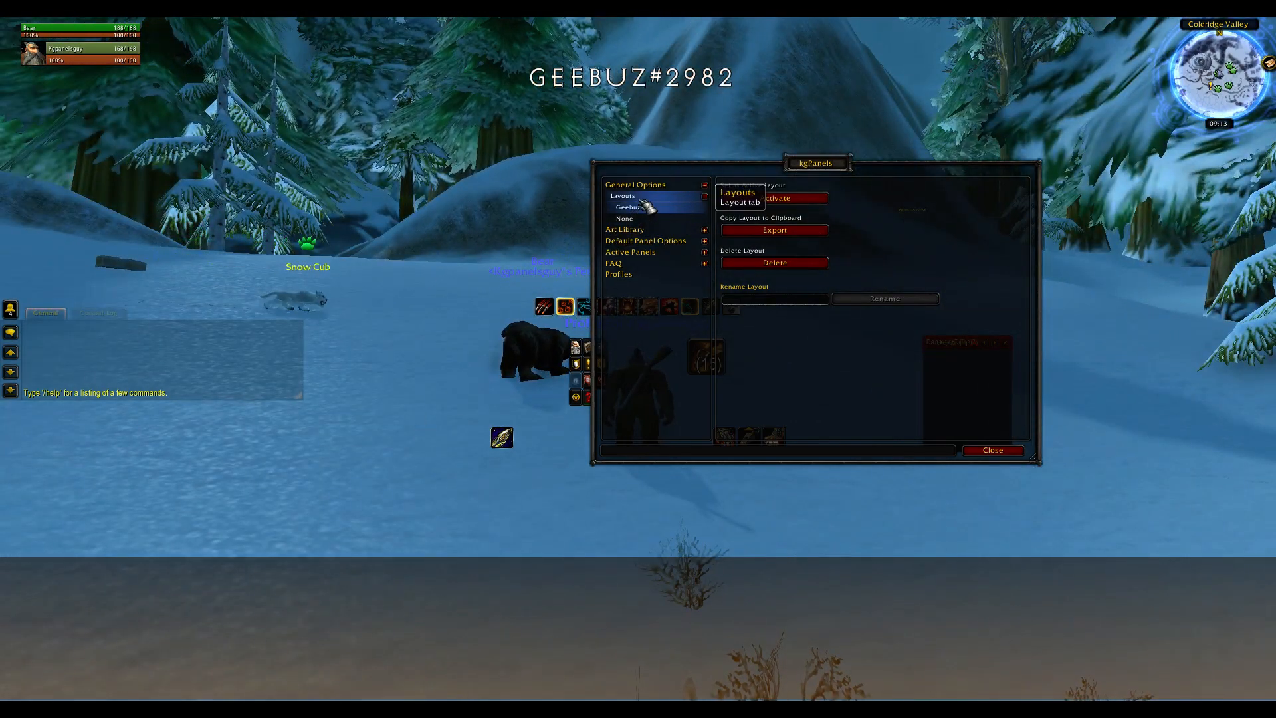
{"action": "left_click", "coordinate": [649, 218]}
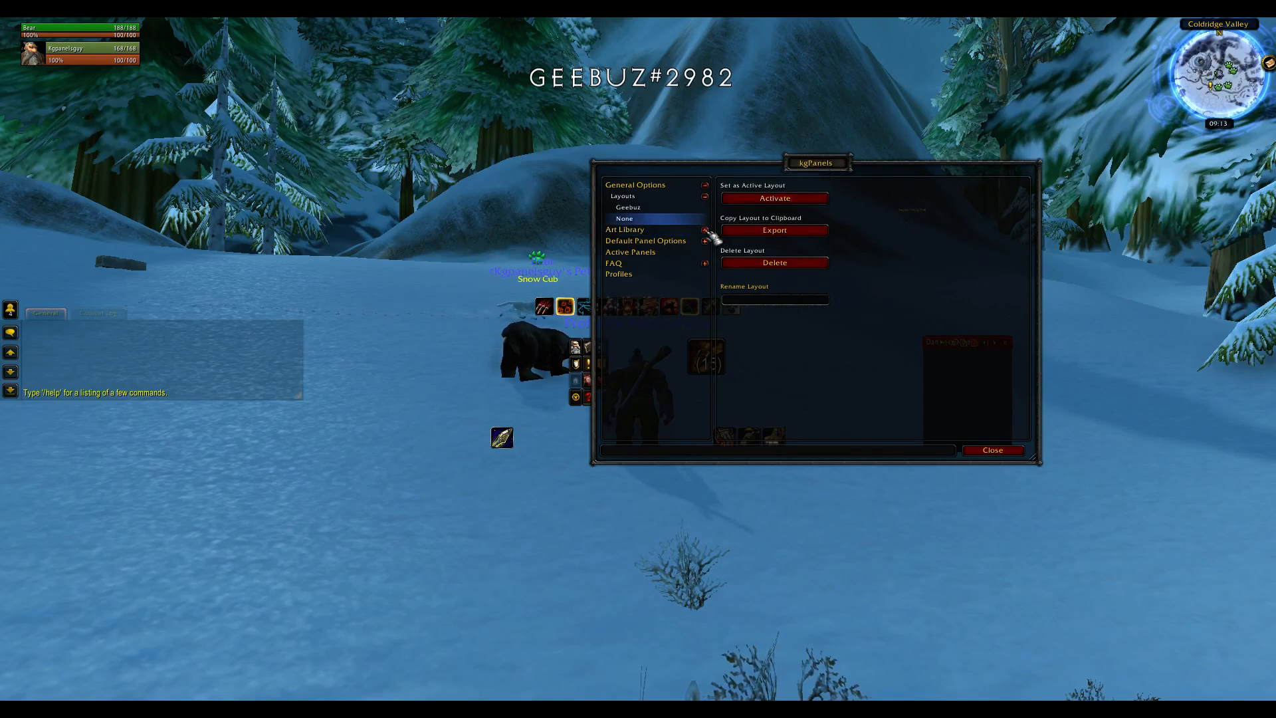
- Look through the kgPanels layout list, the Active Panels page and the options of the None layout
{"action": "left_click", "coordinate": [691, 200]}
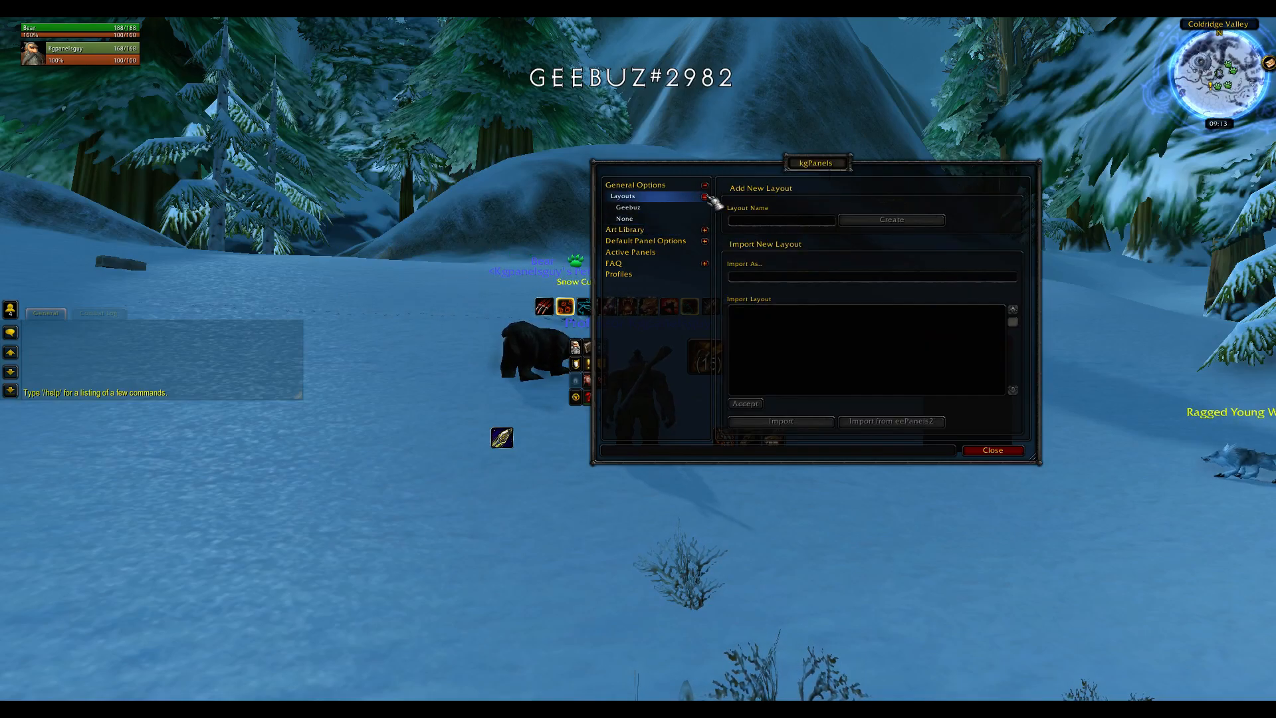
{"action": "left_click", "coordinate": [705, 196]}
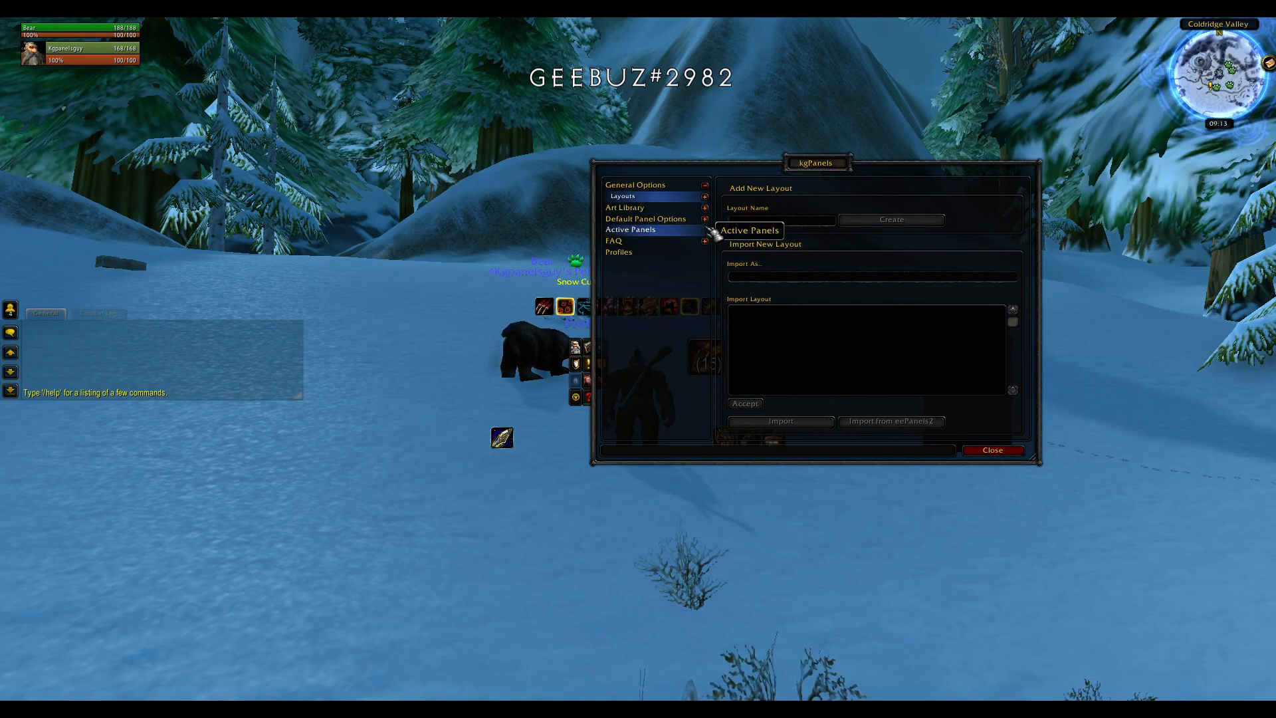
{"action": "left_click", "coordinate": [676, 233]}
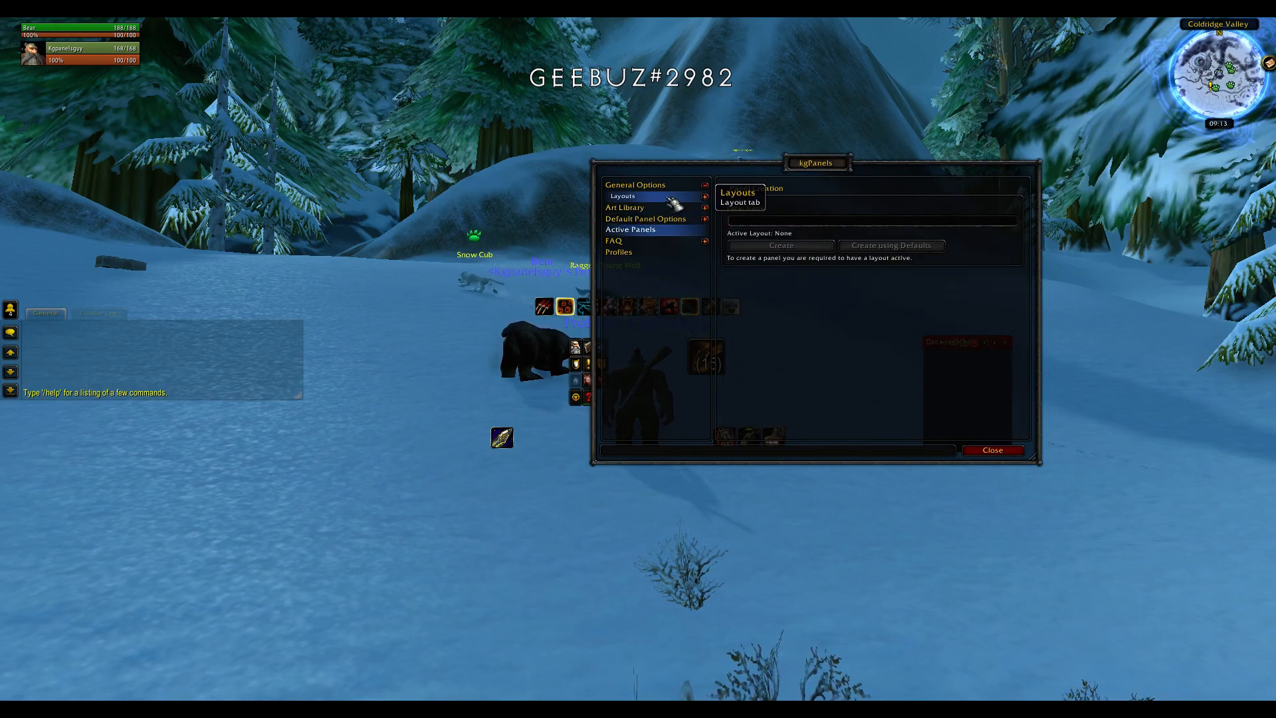
{"action": "left_click", "coordinate": [706, 197]}
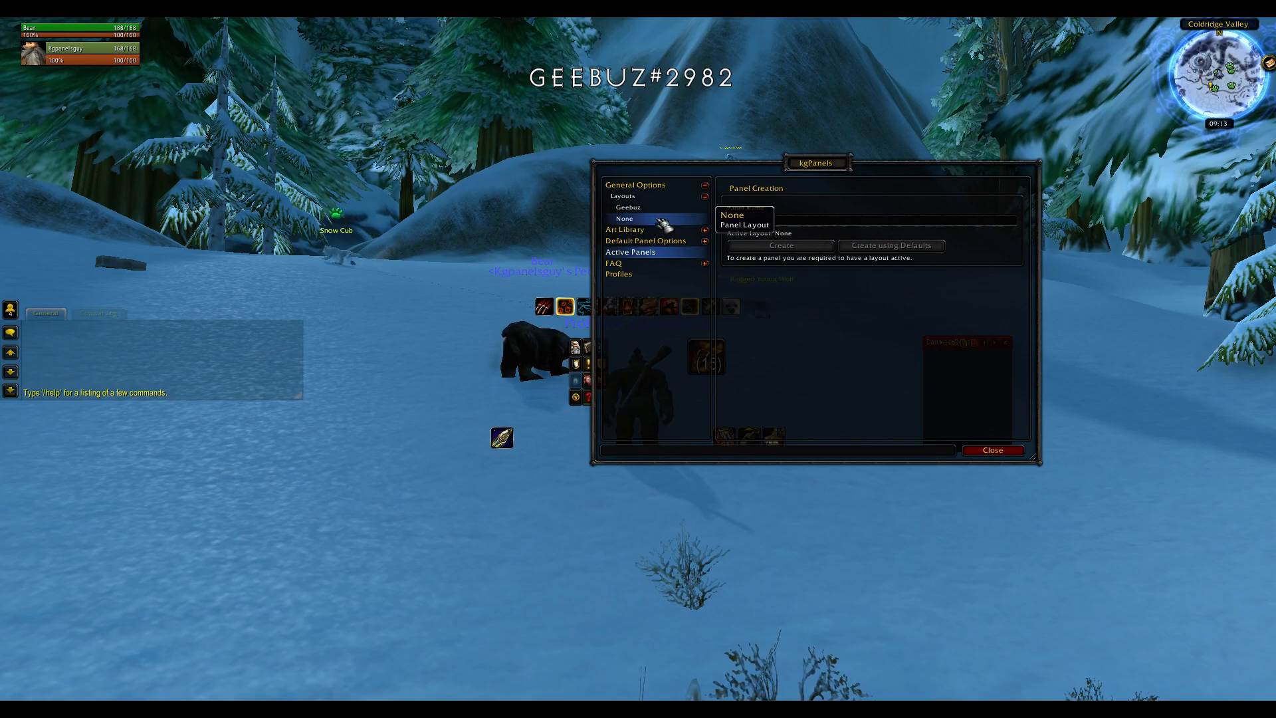
{"action": "left_click", "coordinate": [658, 219]}
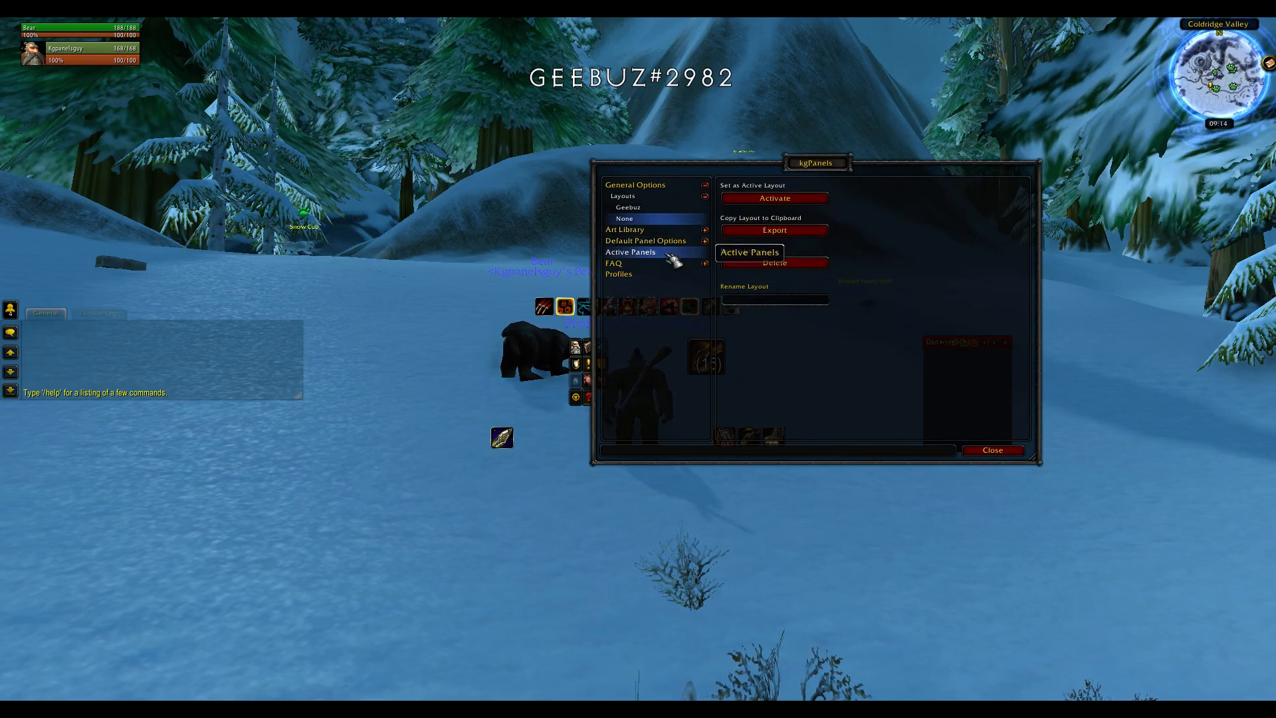
- Enter a name for a new panel under Active Panels, first trying Actionbars and settling on Shizzle
{"action": "left_click", "coordinate": [672, 253]}
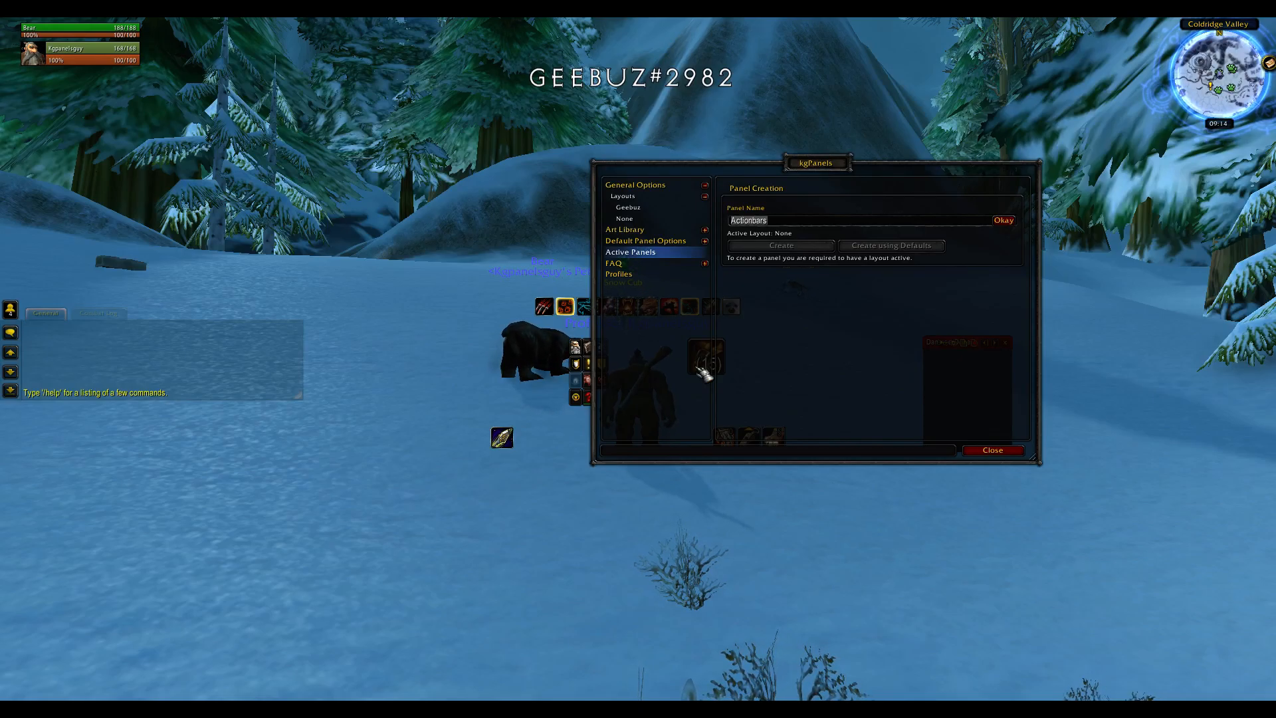
{"action": "left_click", "coordinate": [1010, 222]}
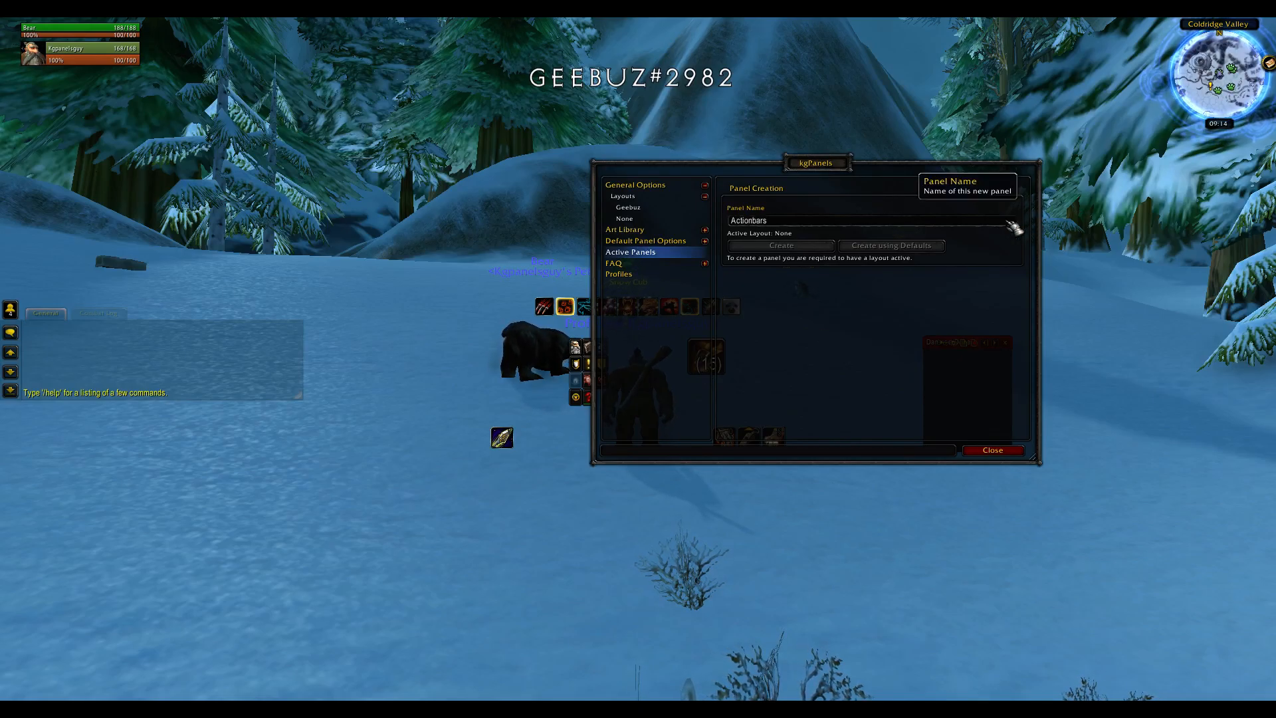
{"action": "left_click", "coordinate": [807, 222]}
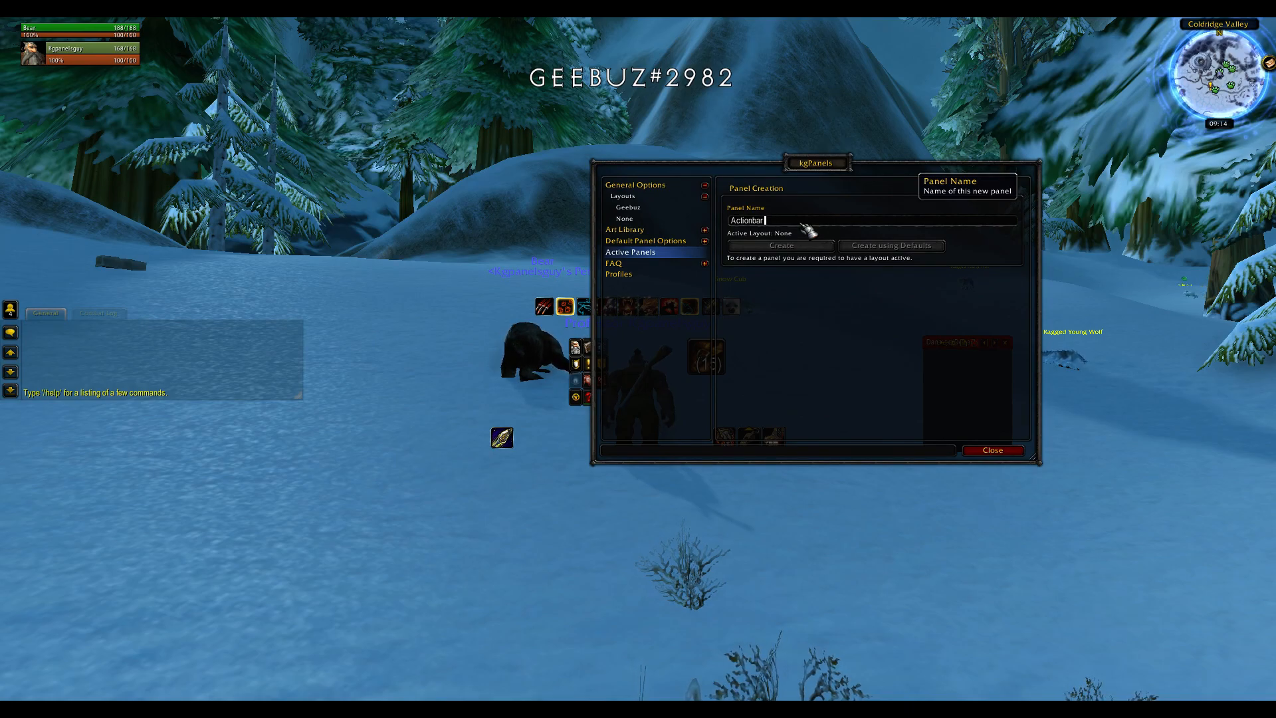
{"action": "left_click", "coordinate": [649, 218]}
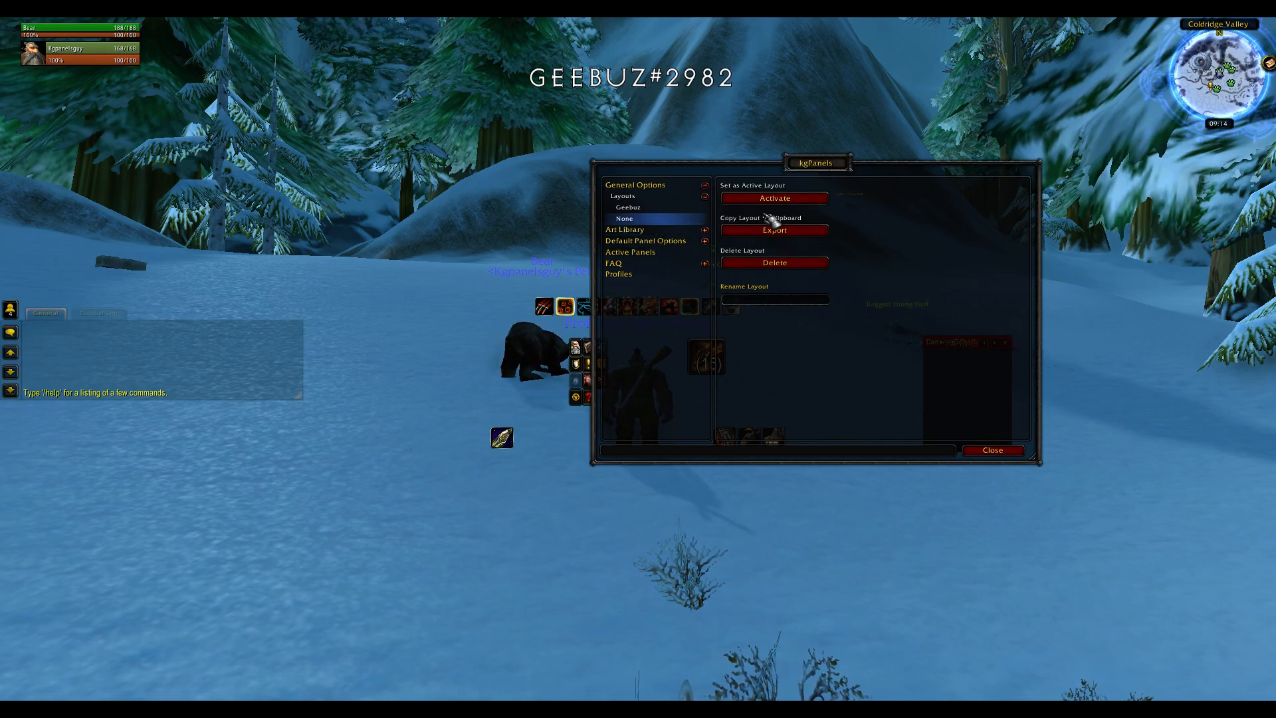
{"action": "left_click", "coordinate": [655, 253]}
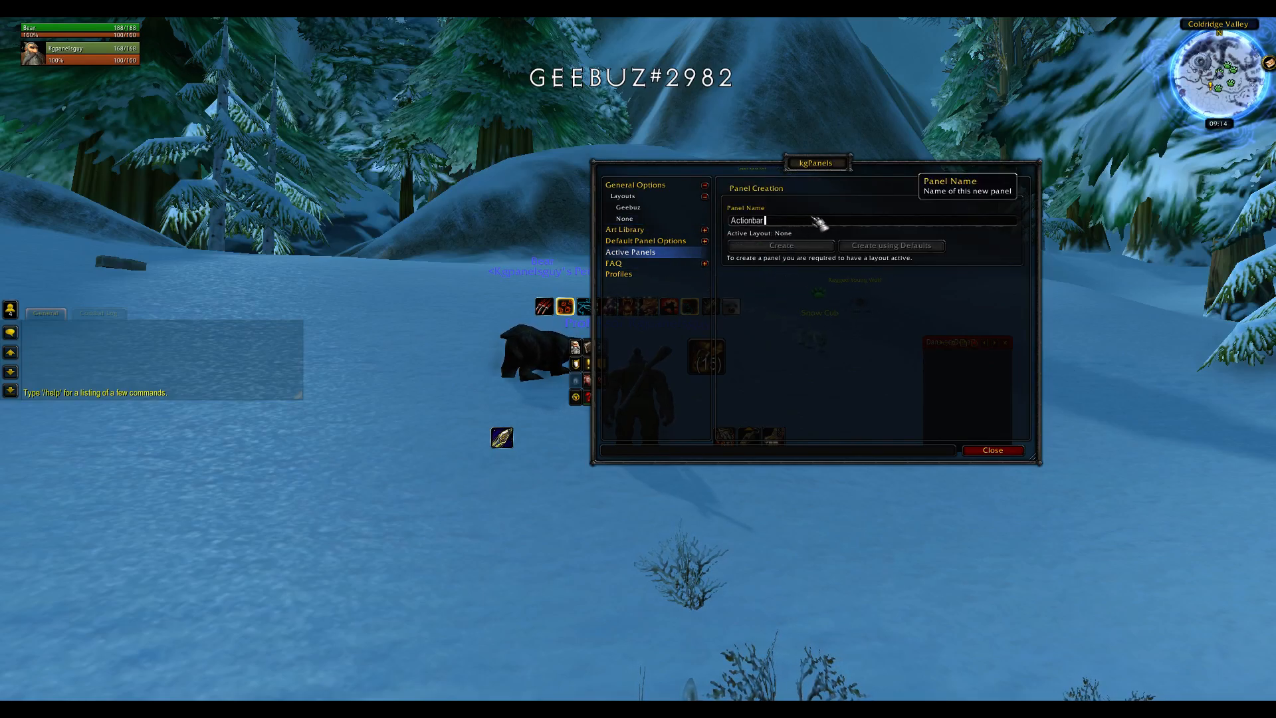
{"action": "left_click_drag", "start_coordinate": [808, 222], "coordinate": [731, 220]}
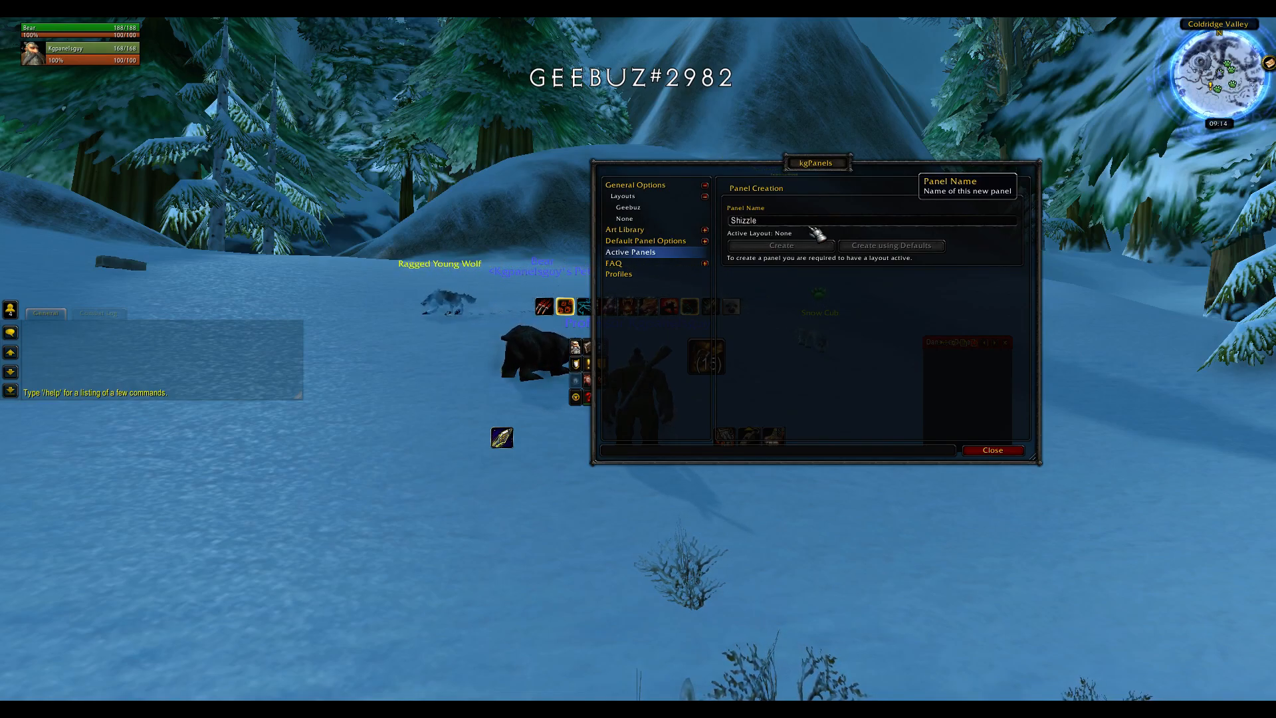
- Try to rename the None layout to kgpanelsguy
{"action": "left_click", "coordinate": [684, 218]}
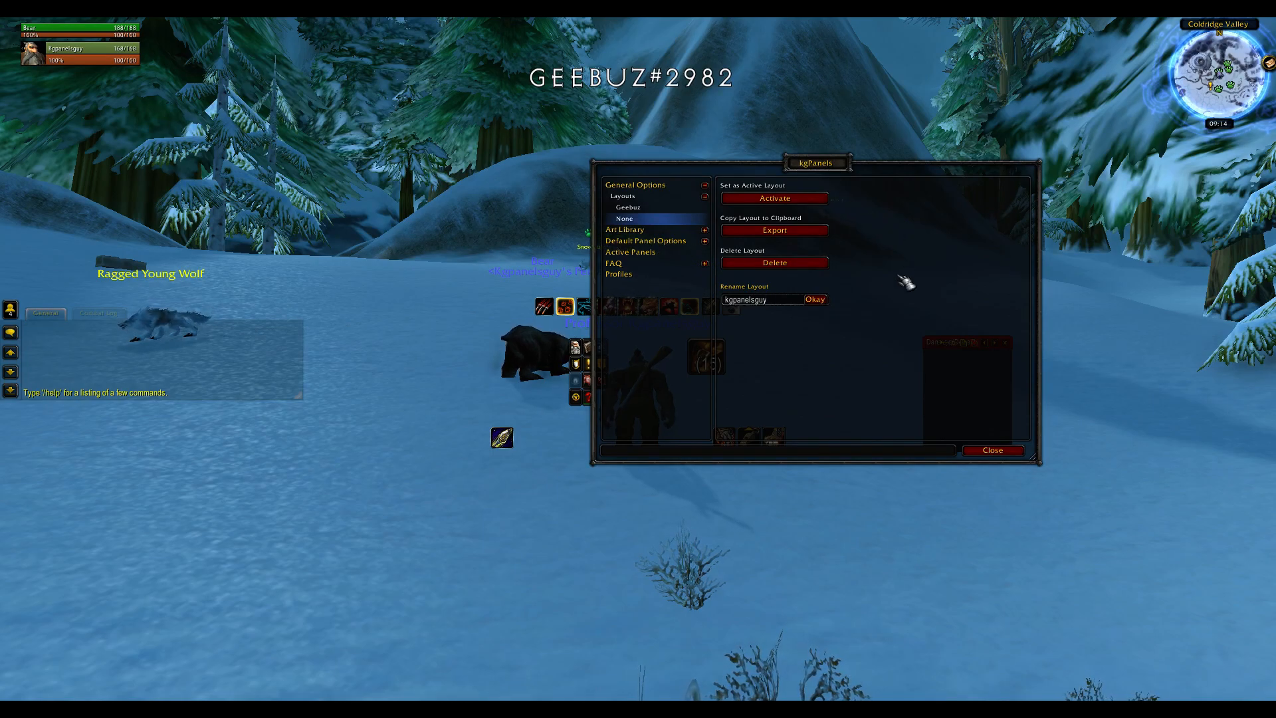
{"action": "left_click", "coordinate": [816, 300]}
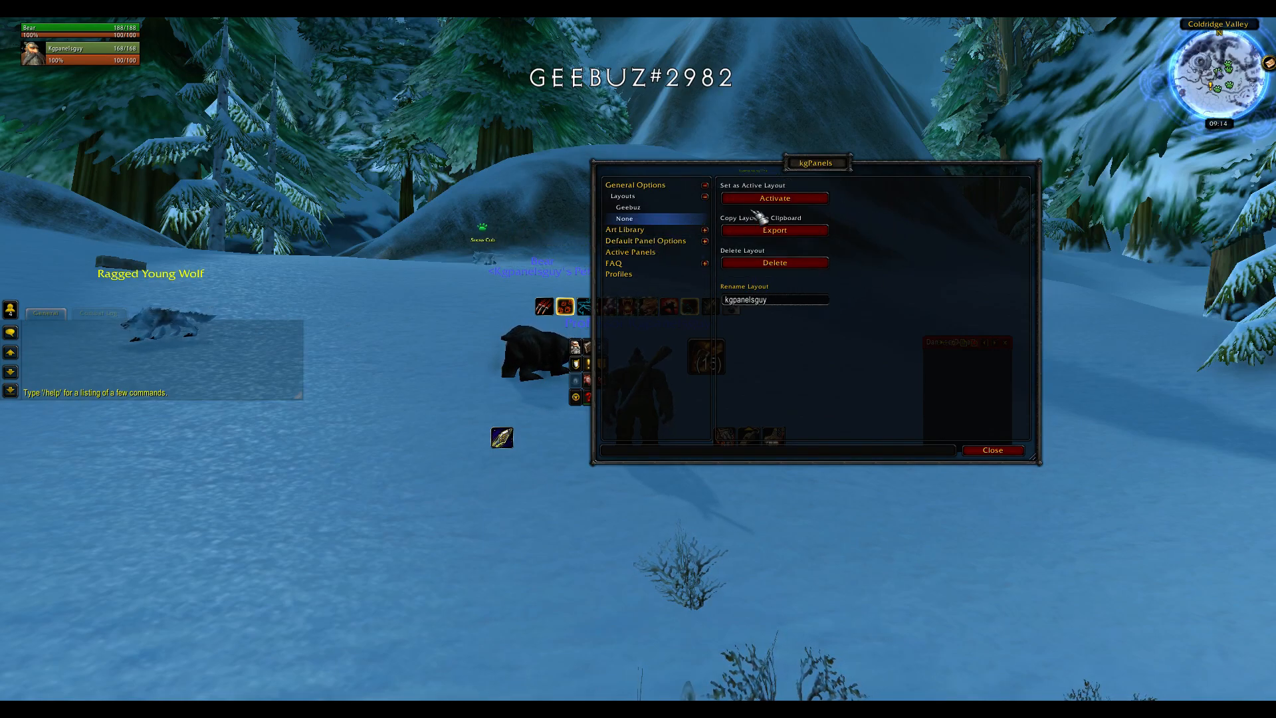
{"action": "left_click", "coordinate": [784, 302]}
- Create a new kgPanels layout named kgpanelsguy
{"action": "left_click", "coordinate": [709, 197]}
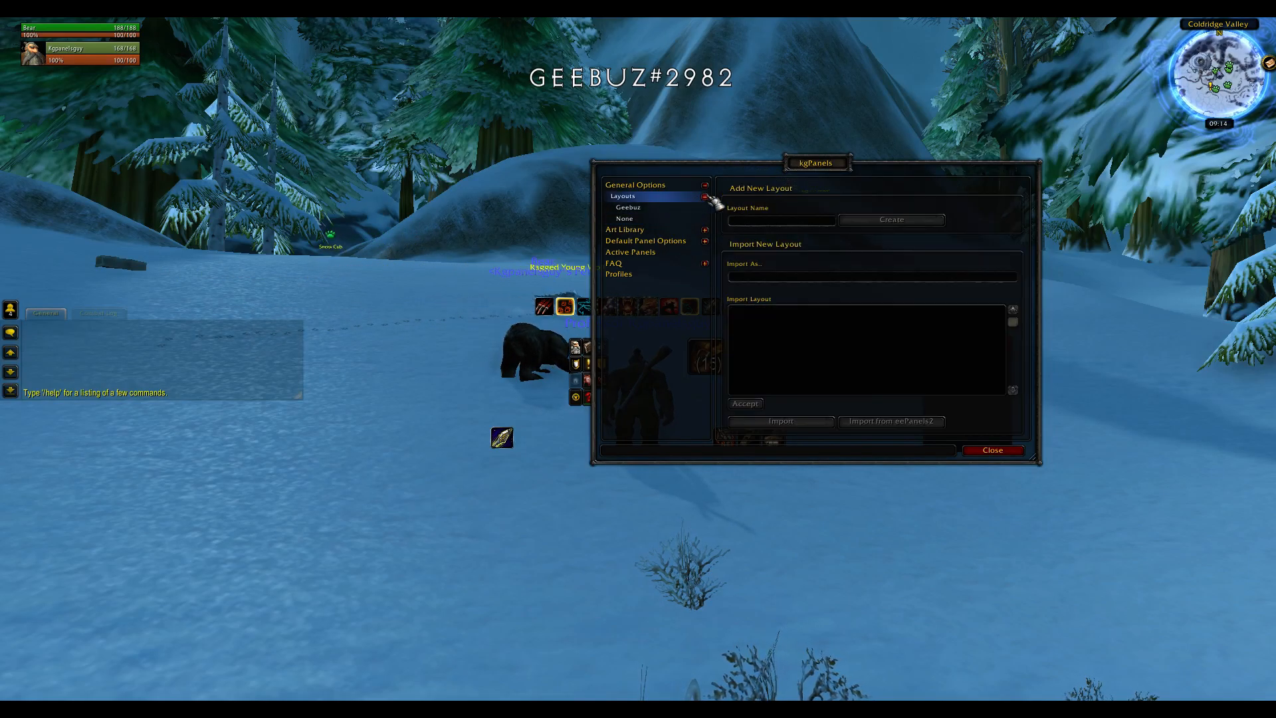
{"action": "left_click", "coordinate": [655, 208]}
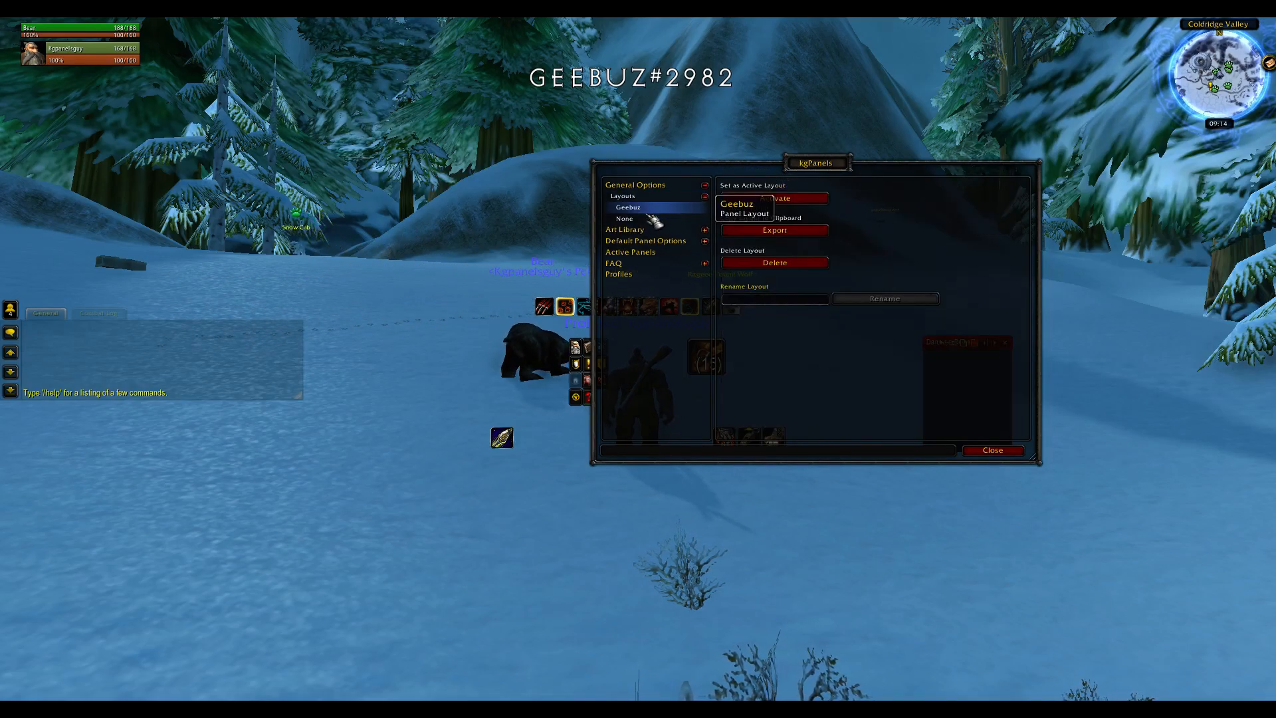
{"action": "left_click", "coordinate": [664, 211]}
{"action": "left_click", "coordinate": [663, 200]}
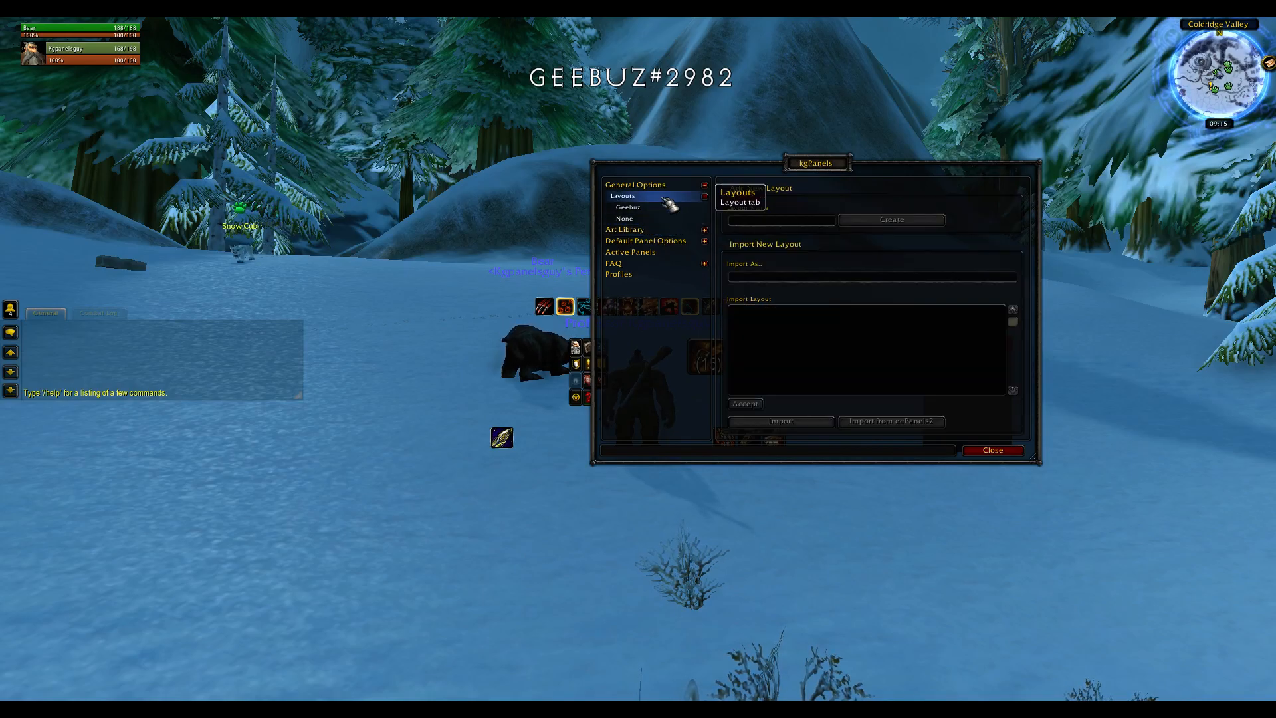
{"action": "left_click", "coordinate": [801, 221]}
{"action": "type", "text": "kgpanelsgu"}
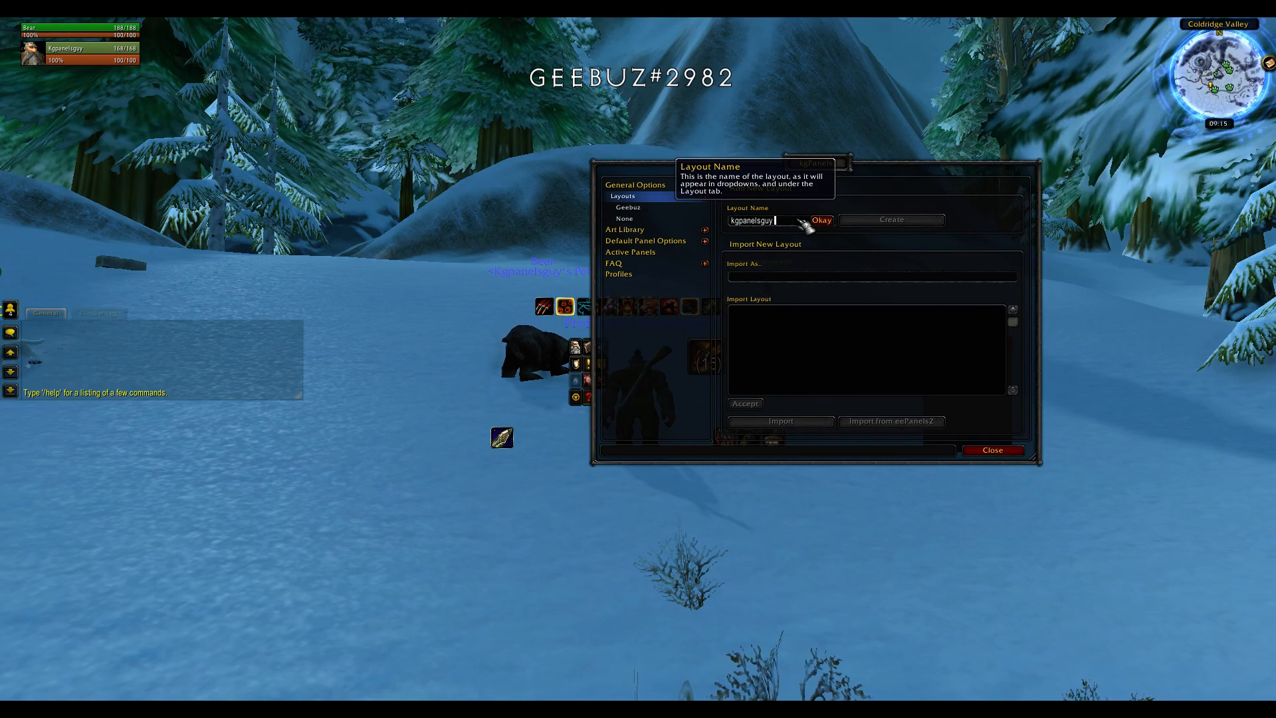
{"action": "type", "text": "y"}
{"action": "left_click", "coordinate": [821, 220]}
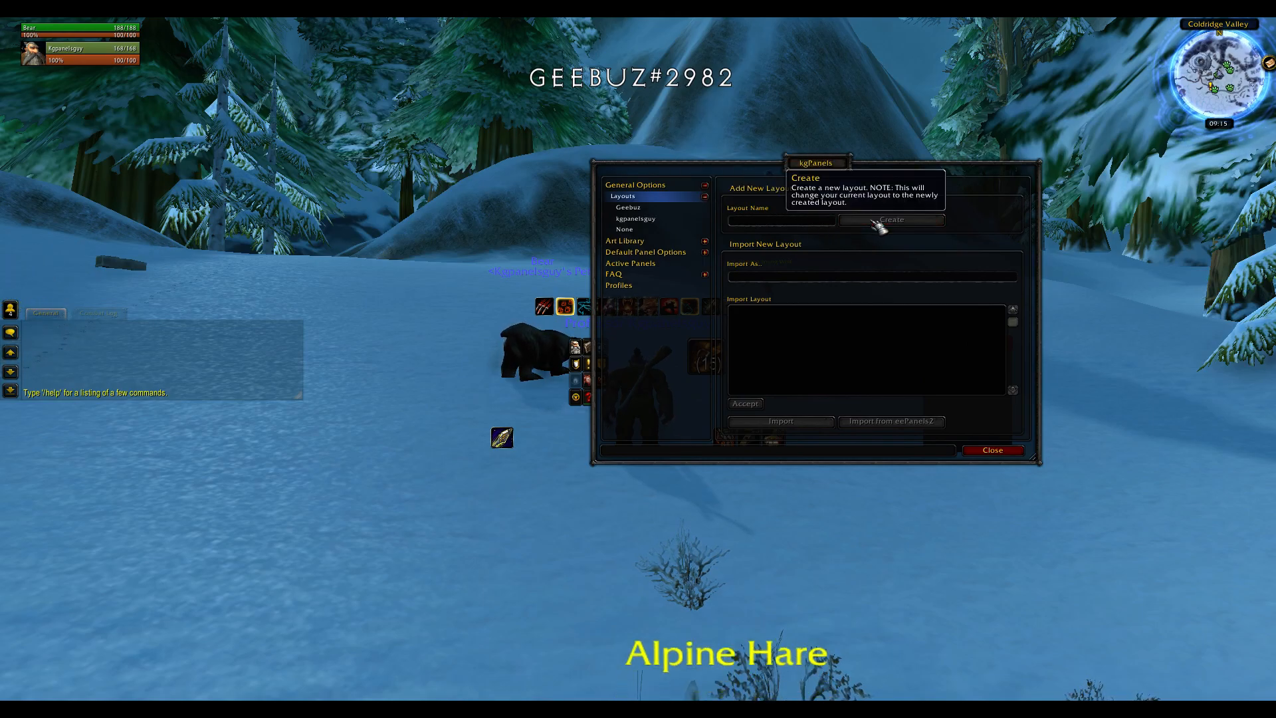
- Create the panel Shizzle with generic defaults in the kgpanelsguy layout
{"action": "left_click", "coordinate": [636, 218]}
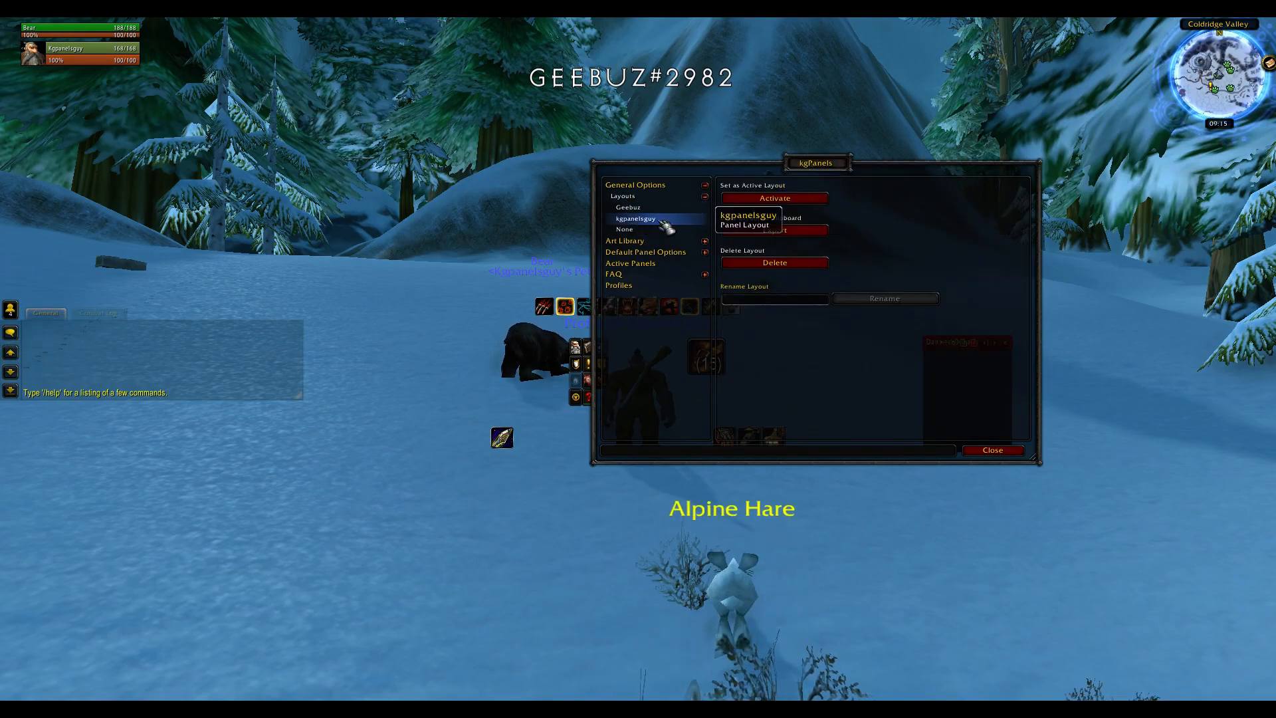
{"action": "left_click", "coordinate": [688, 263]}
{"action": "left_click", "coordinate": [788, 247]}
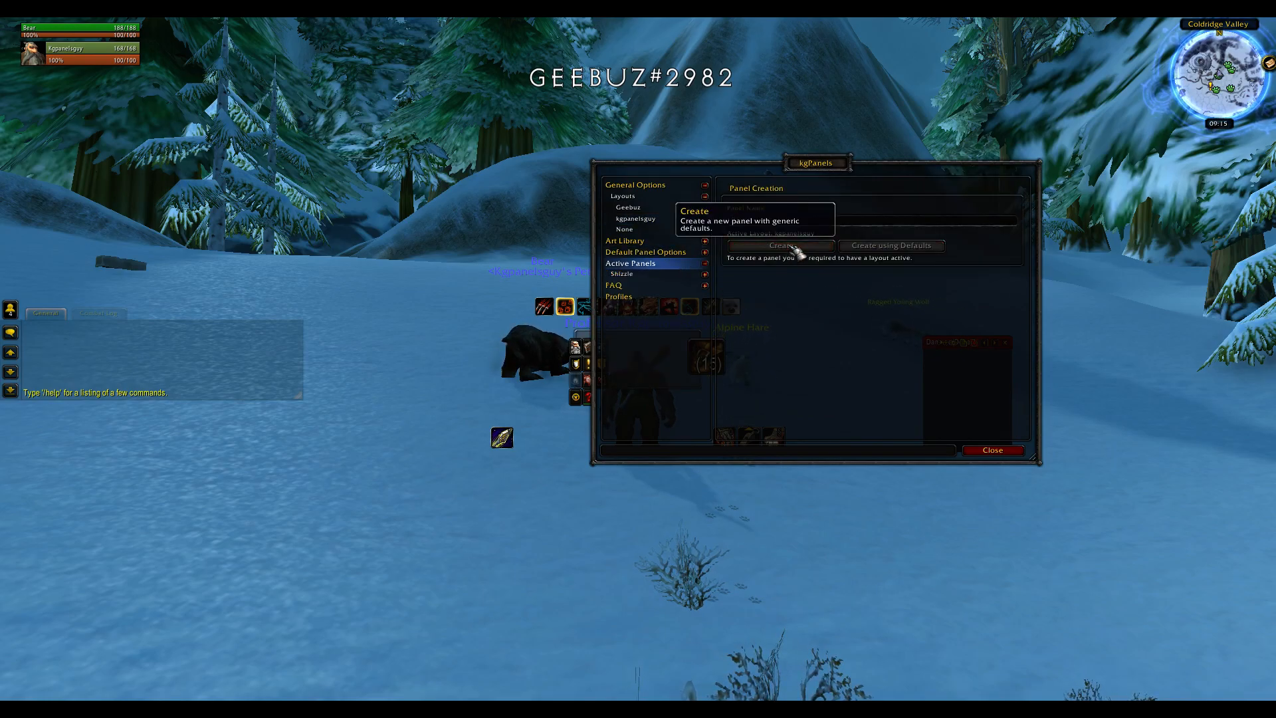
- Switch the active kgPanels layout to None and back to kgpanelsguy
{"action": "left_click", "coordinate": [668, 219]}
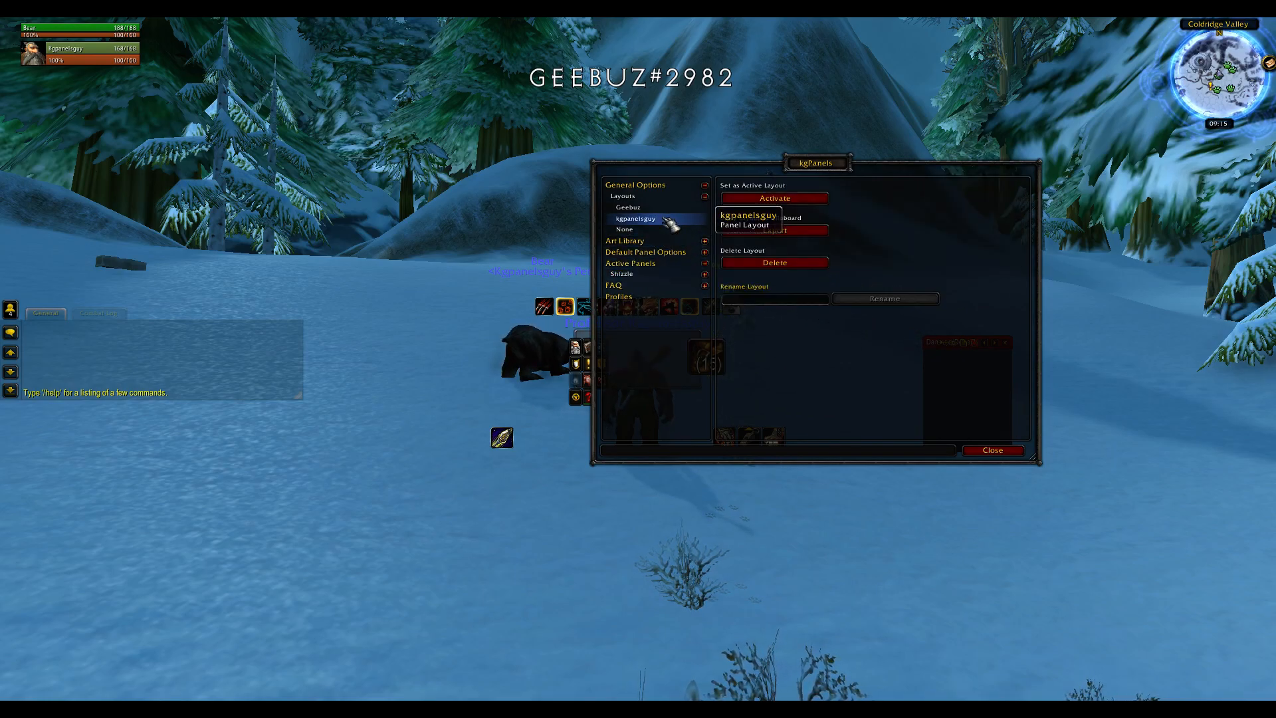
{"action": "left_click", "coordinate": [664, 232]}
{"action": "left_click", "coordinate": [776, 199]}
{"action": "left_click", "coordinate": [677, 219]}
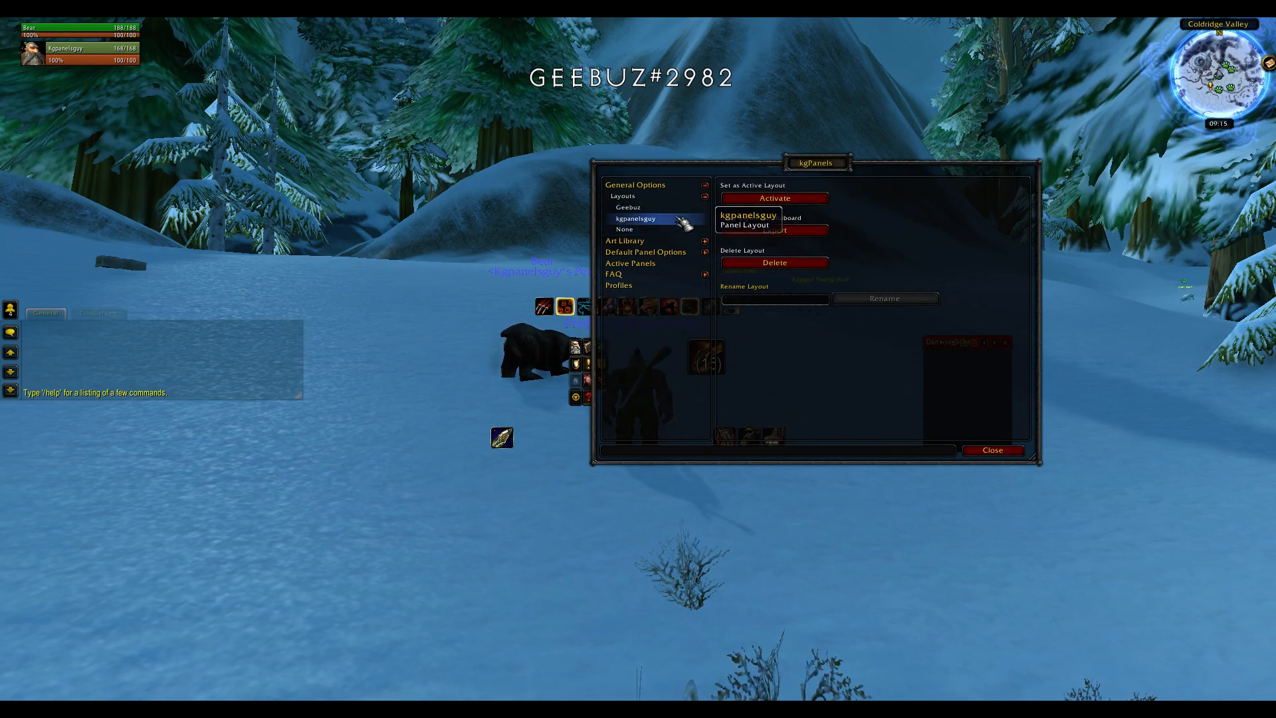
{"action": "left_click", "coordinate": [770, 199]}
- Open the general settings of the Shizzle panel, move the settings window clear of the action bars, and unlock the panel
{"action": "left_click", "coordinate": [628, 276]}
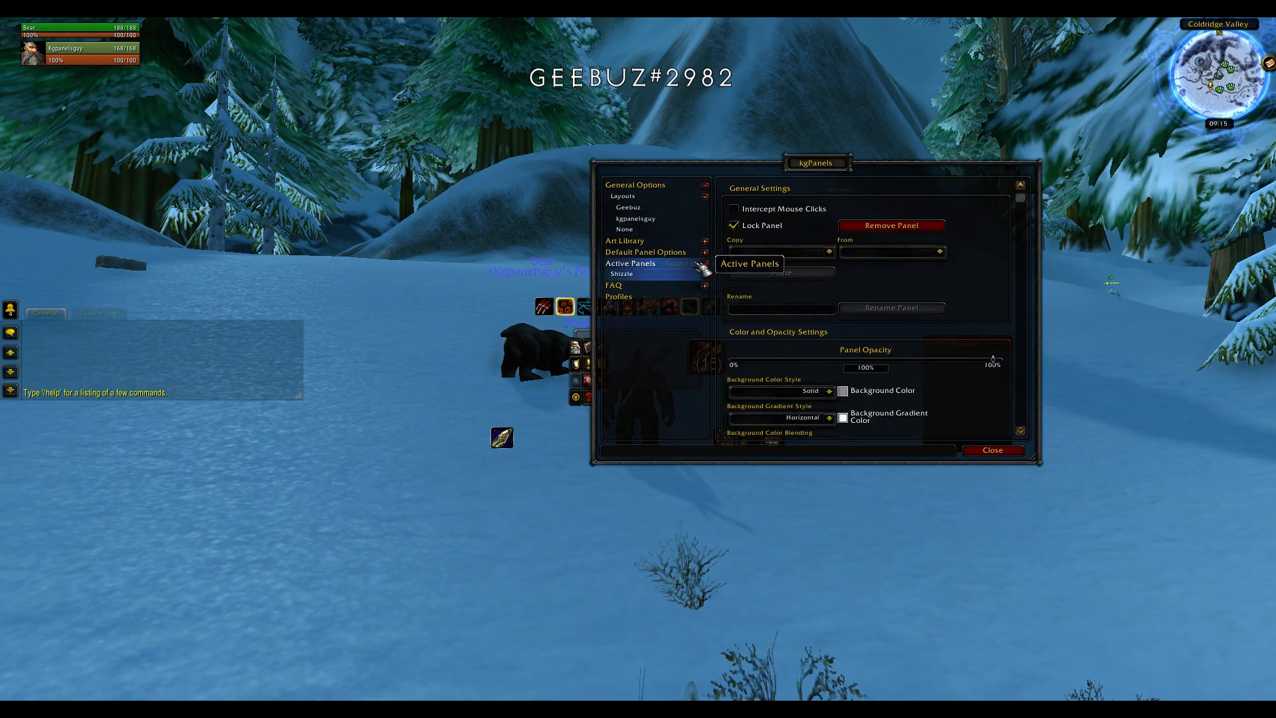
{"action": "left_click", "coordinate": [661, 198]}
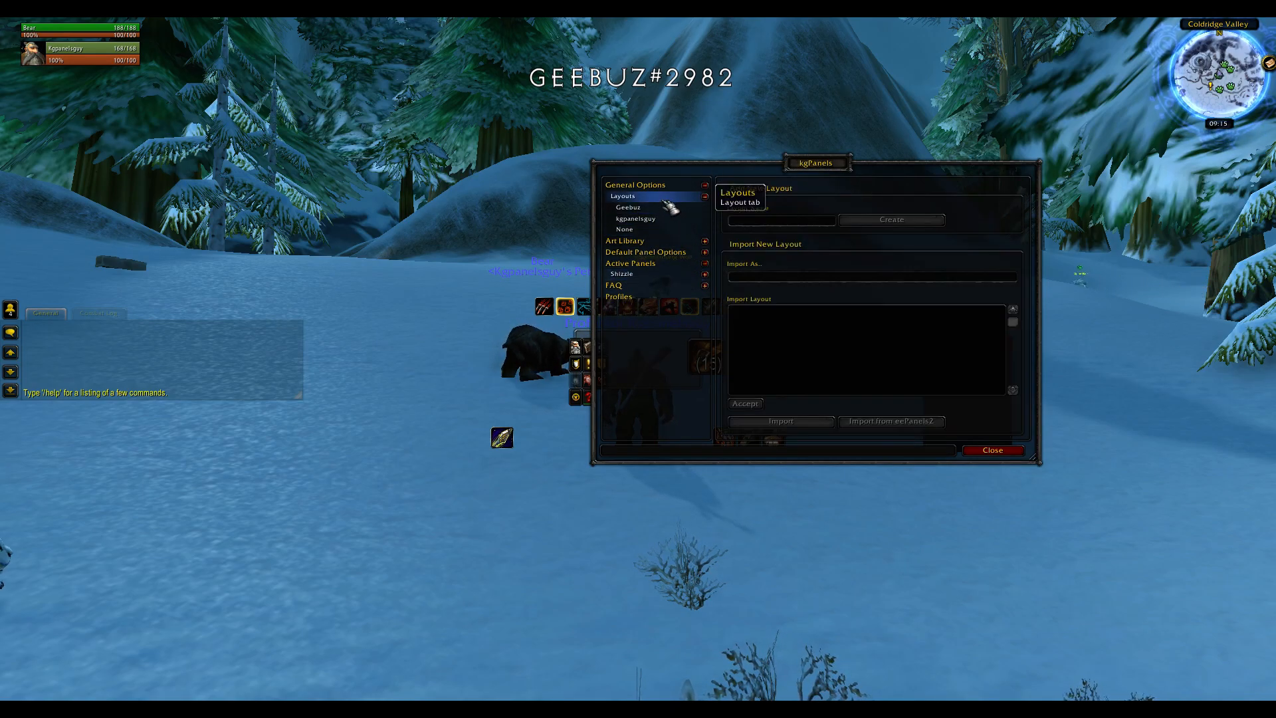
{"action": "left_click", "coordinate": [664, 265]}
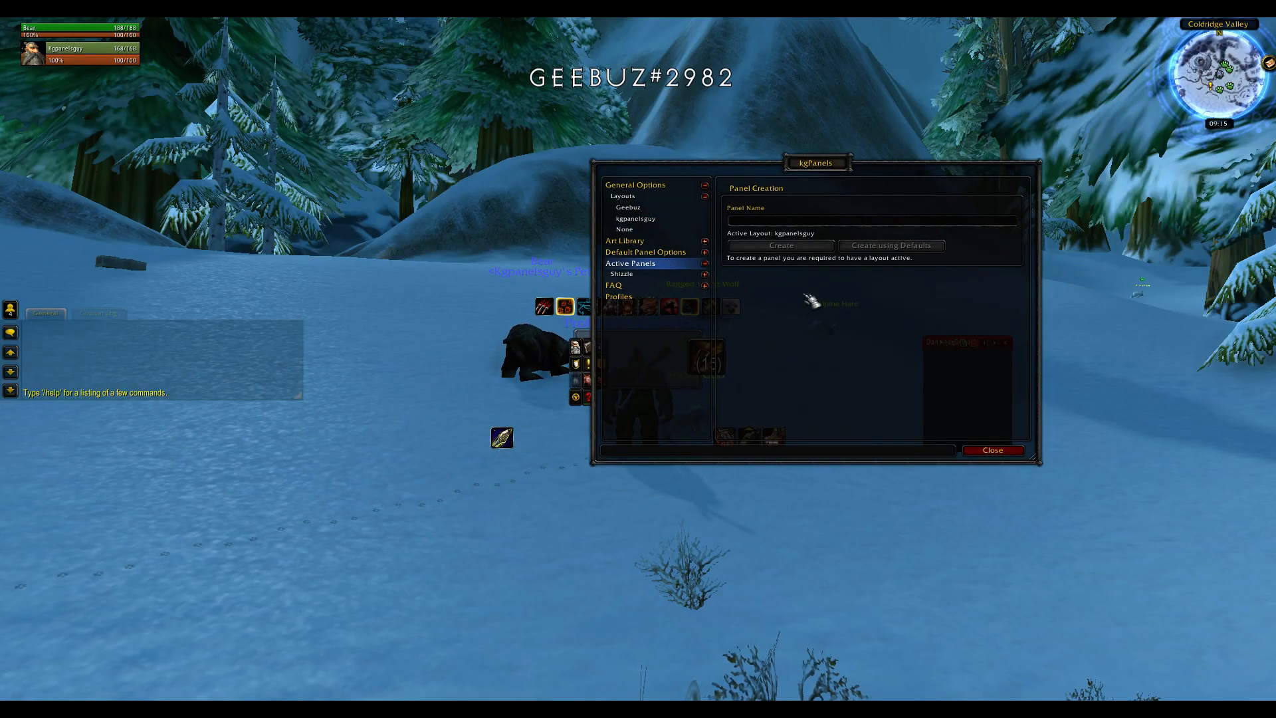
{"action": "left_click", "coordinate": [631, 275]}
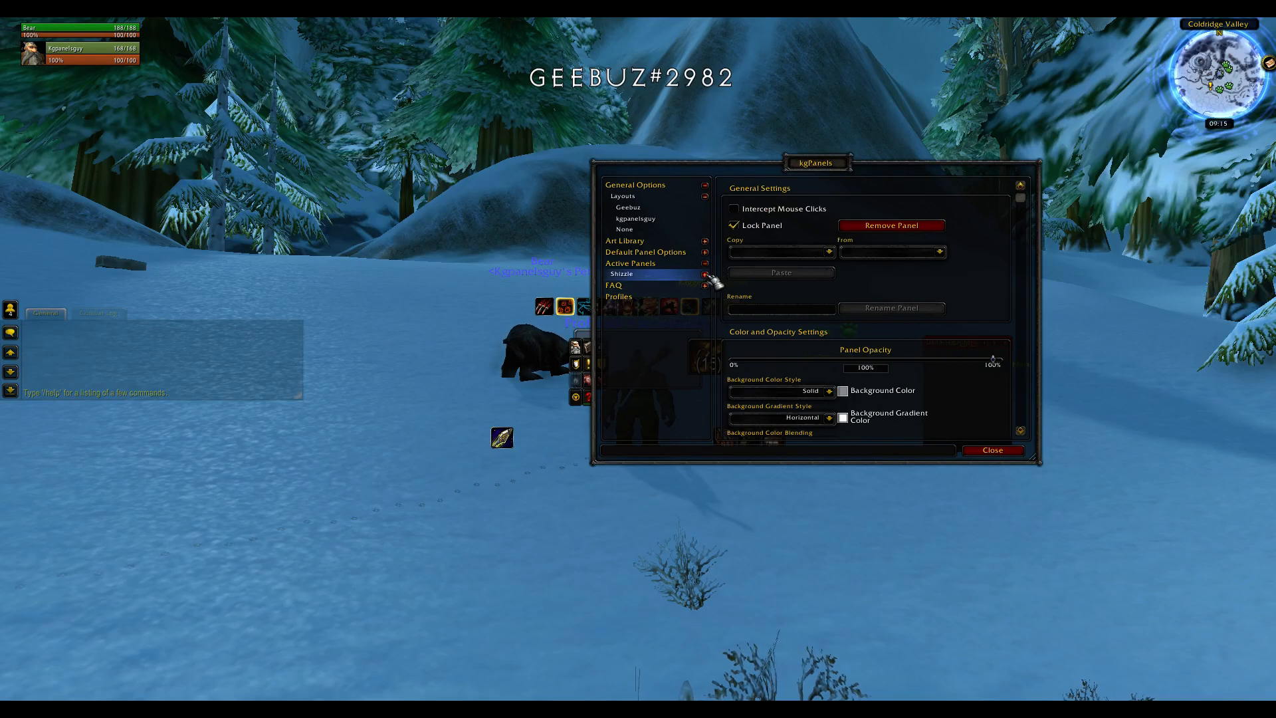
{"action": "left_click_drag", "start_coordinate": [786, 191], "coordinate": [951, 63]}
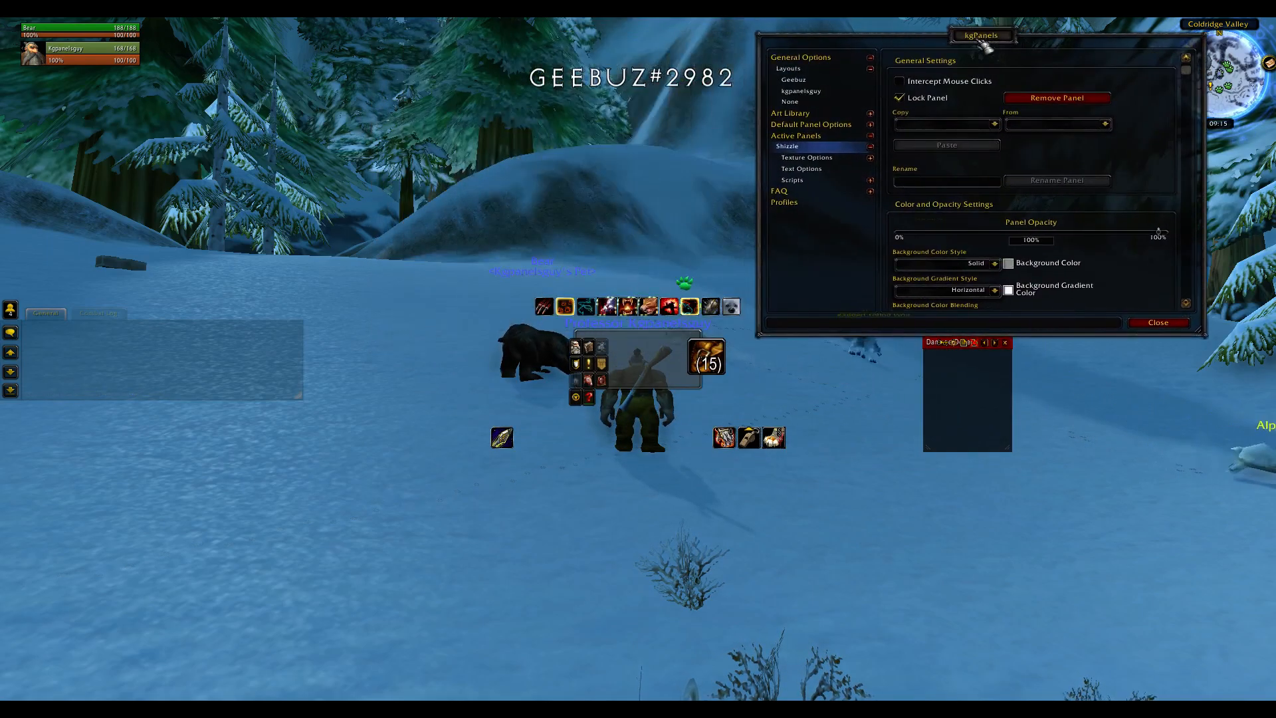
{"action": "left_click", "coordinate": [899, 97]}
- Move the Shizzle panel below the character and stretch it into a wide strip spanning most of the screen width
{"action": "left_click_drag", "start_coordinate": [643, 377], "coordinate": [497, 519]}
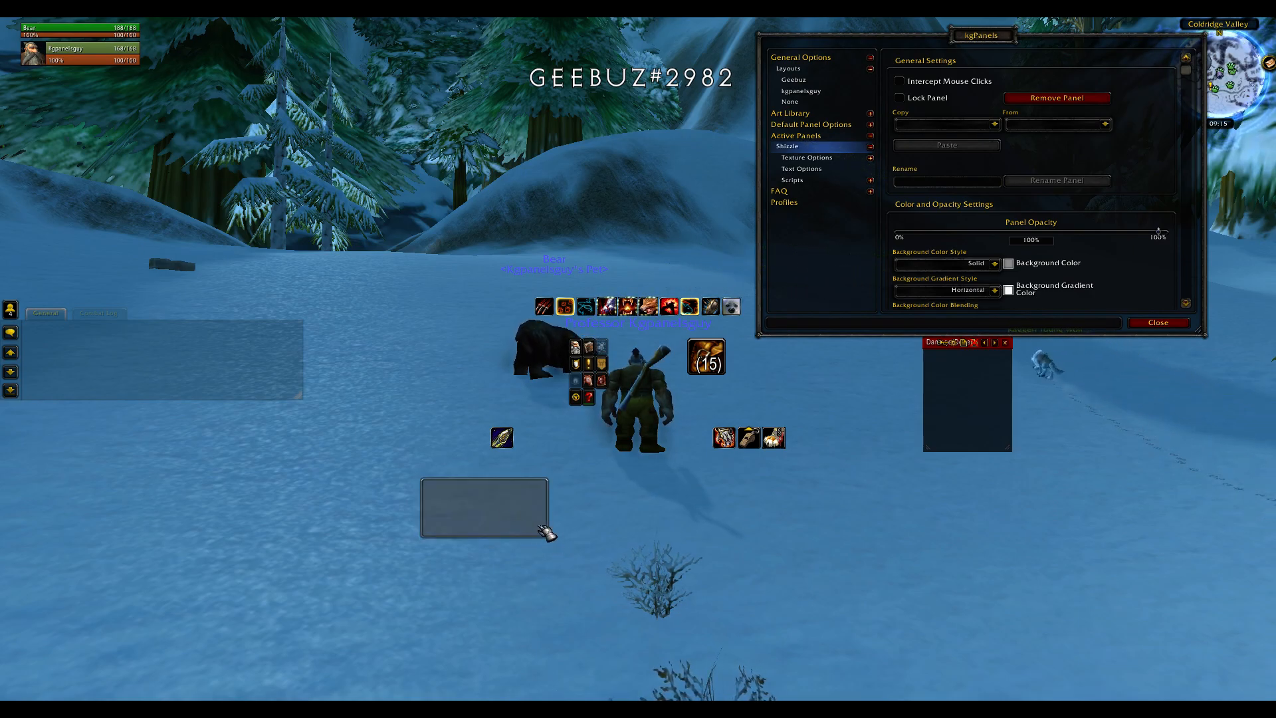
{"action": "left_click_drag", "start_coordinate": [329, 534], "coordinate": [751, 497]}
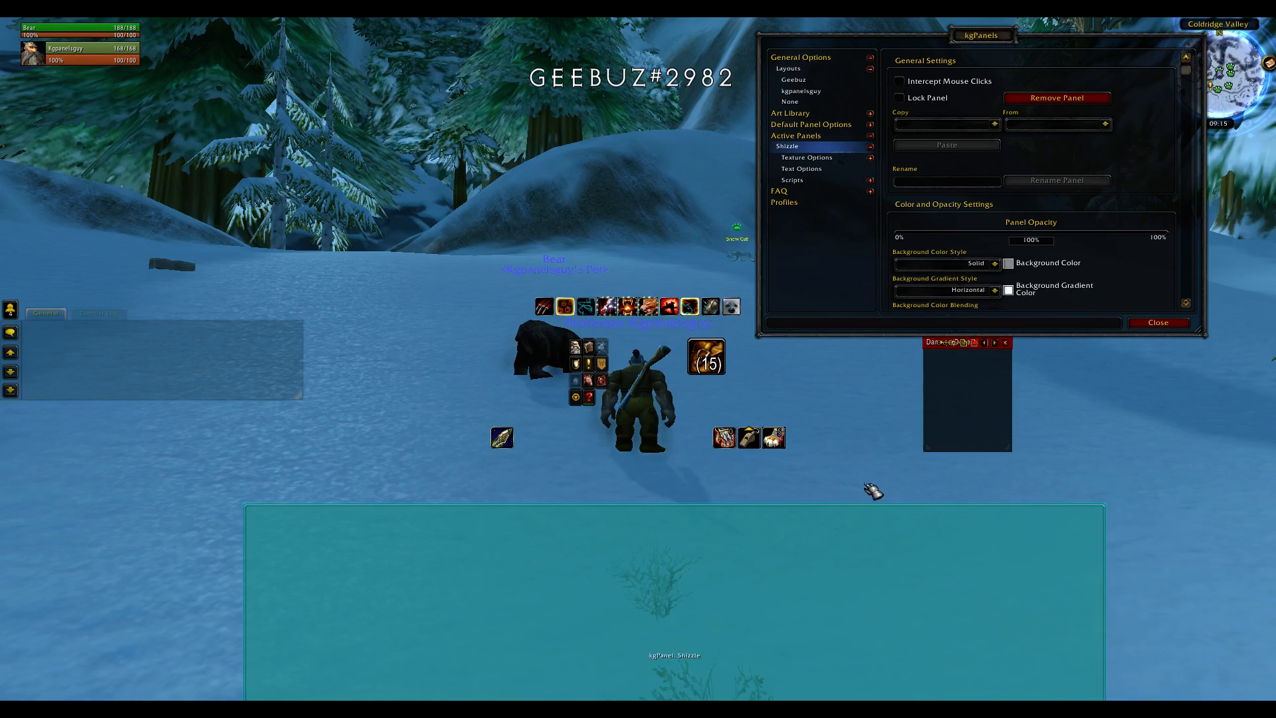
{"action": "left_click_drag", "start_coordinate": [949, 382], "coordinate": [1090, 349]}
{"action": "left_click_drag", "start_coordinate": [974, 577], "coordinate": [886, 511]}
- Show the alignment grid with /screengrid and fit the Shizzle panel across the full screen width along the lower edge
{"action": "key", "text": "Return"}
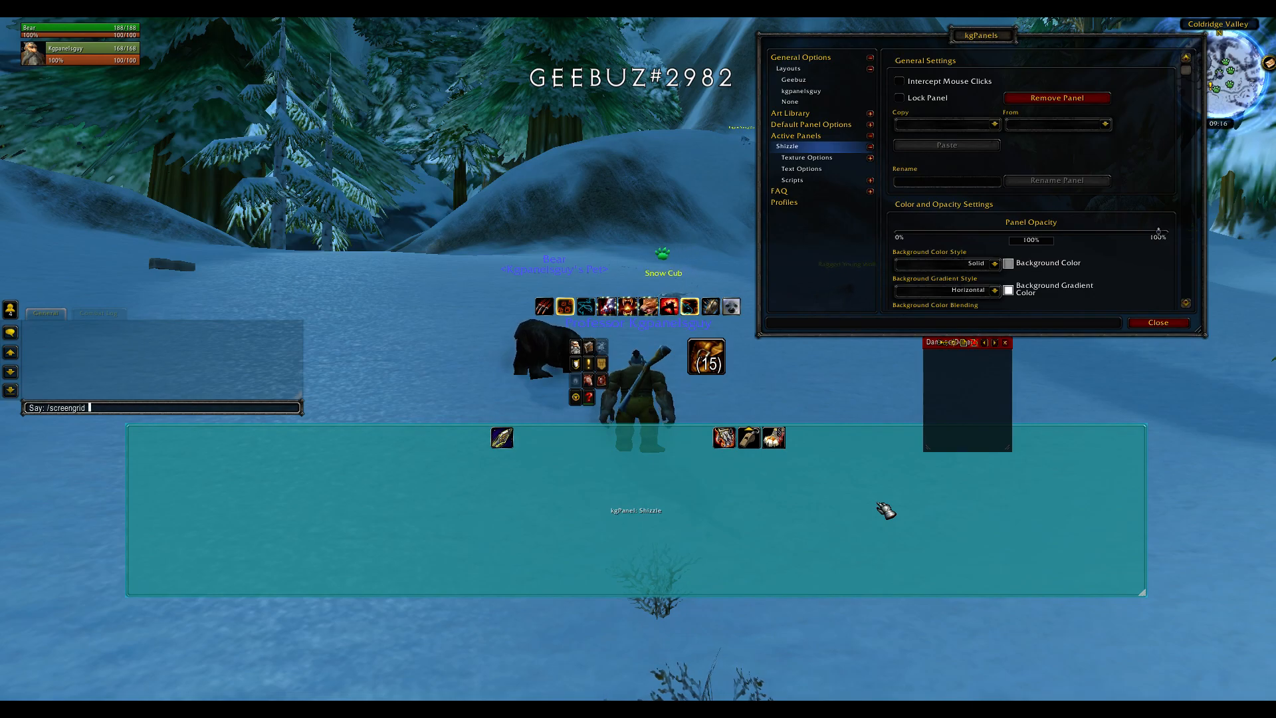
{"action": "key", "text": "Return"}
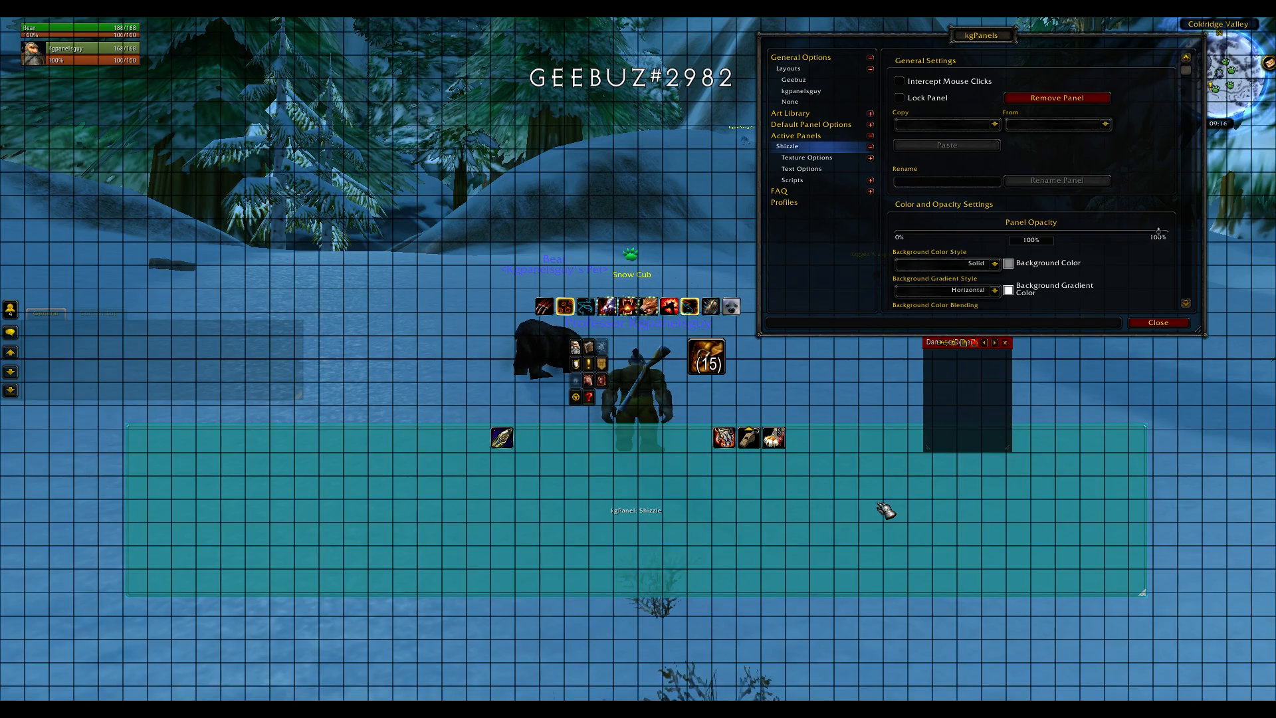
{"action": "left_click_drag", "start_coordinate": [970, 38], "coordinate": [997, 38]}
{"action": "left_click_drag", "start_coordinate": [883, 523], "coordinate": [791, 620]}
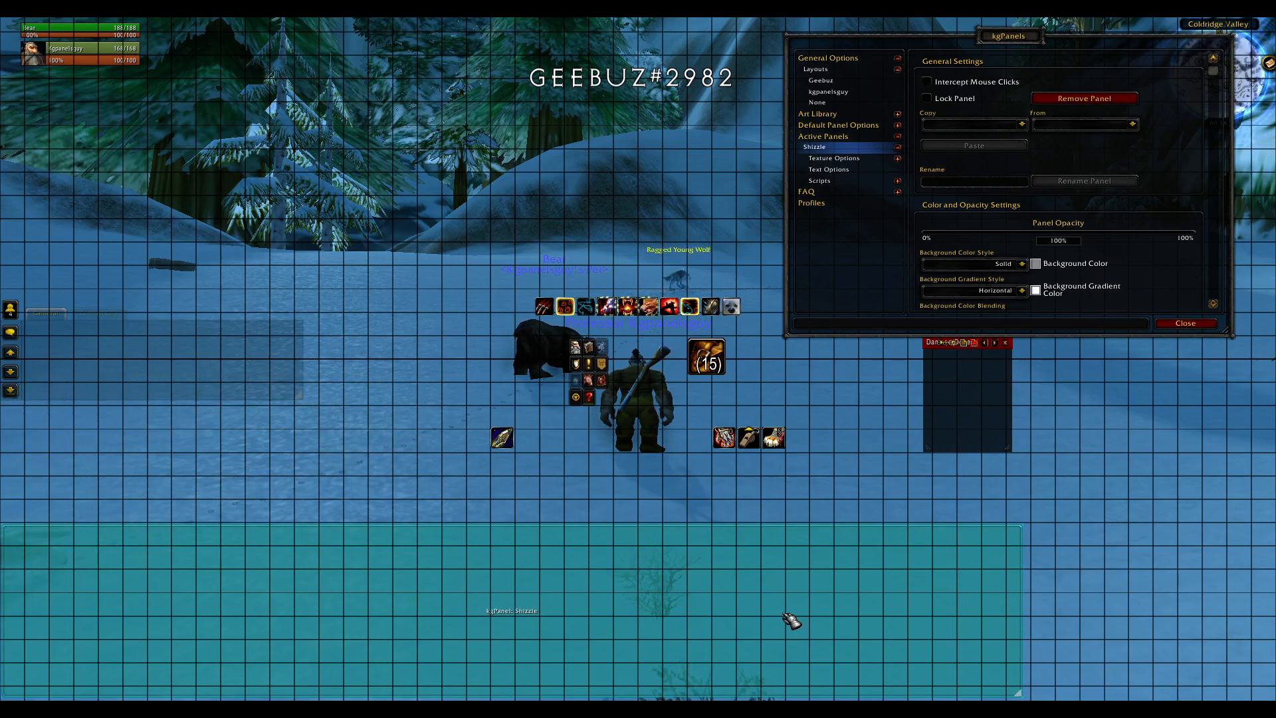
{"action": "left_click_drag", "start_coordinate": [1018, 693], "coordinate": [1266, 695]}
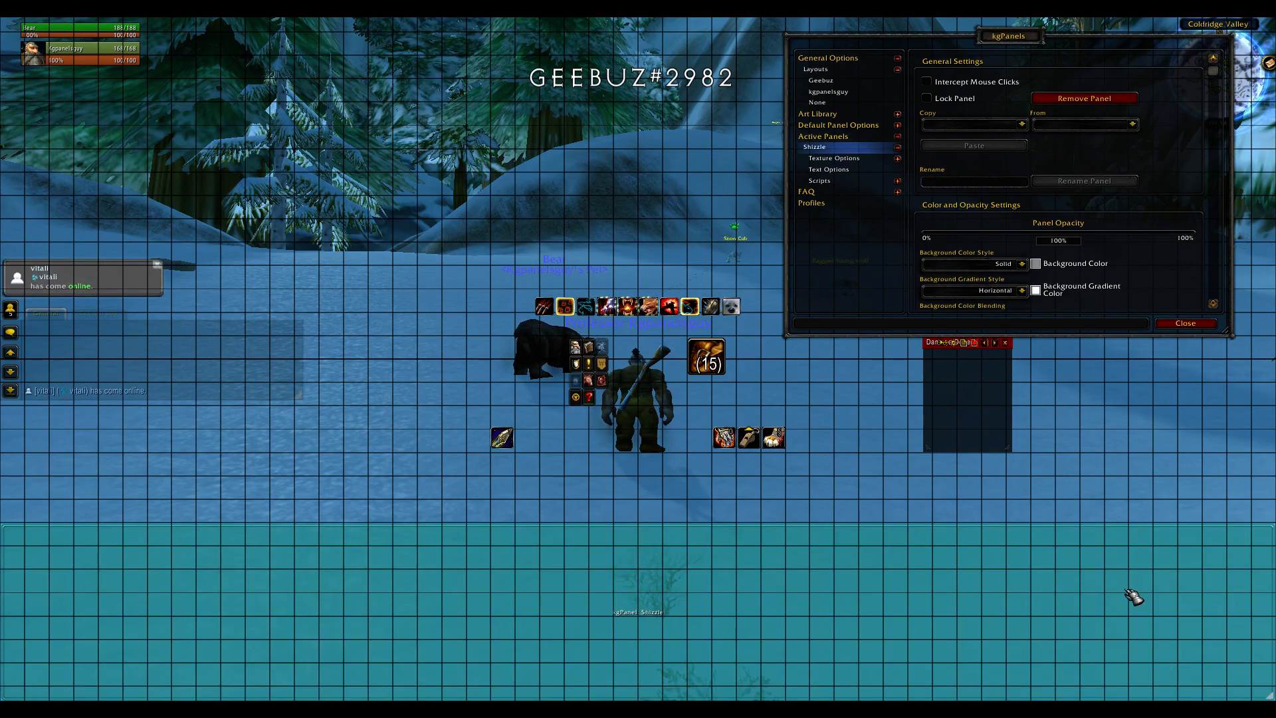
- Set the Shizzle panel's border texture to None
{"action": "left_click", "coordinate": [864, 161]}
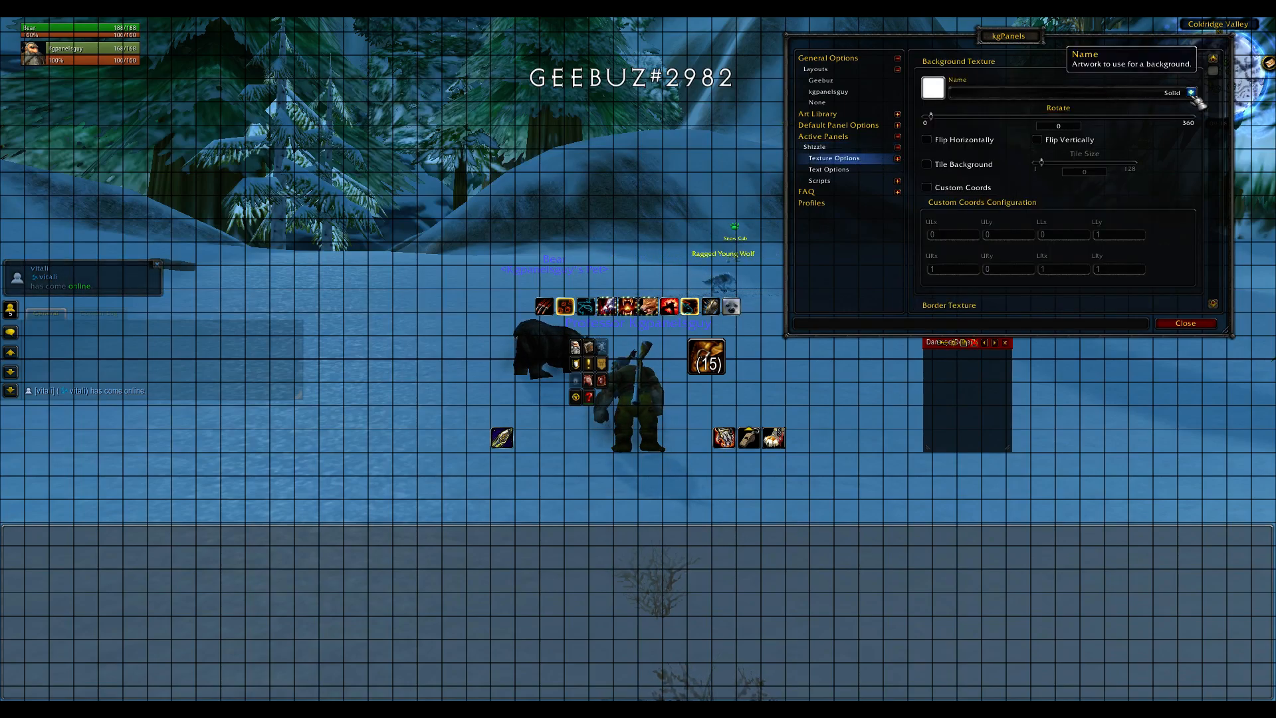
{"action": "scroll", "coordinate": [1159, 236], "scroll_direction": "down", "scroll_amount": 5}
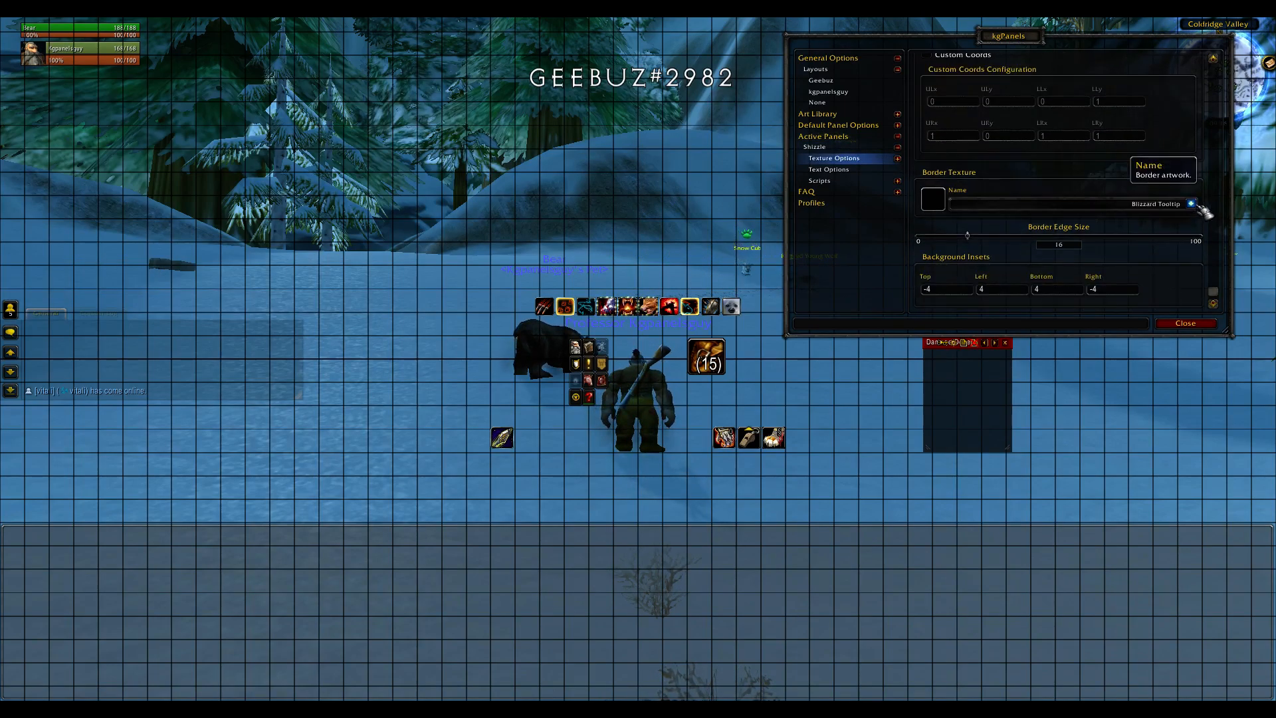
{"action": "left_click", "coordinate": [1191, 204]}
{"action": "left_click", "coordinate": [1193, 205]}
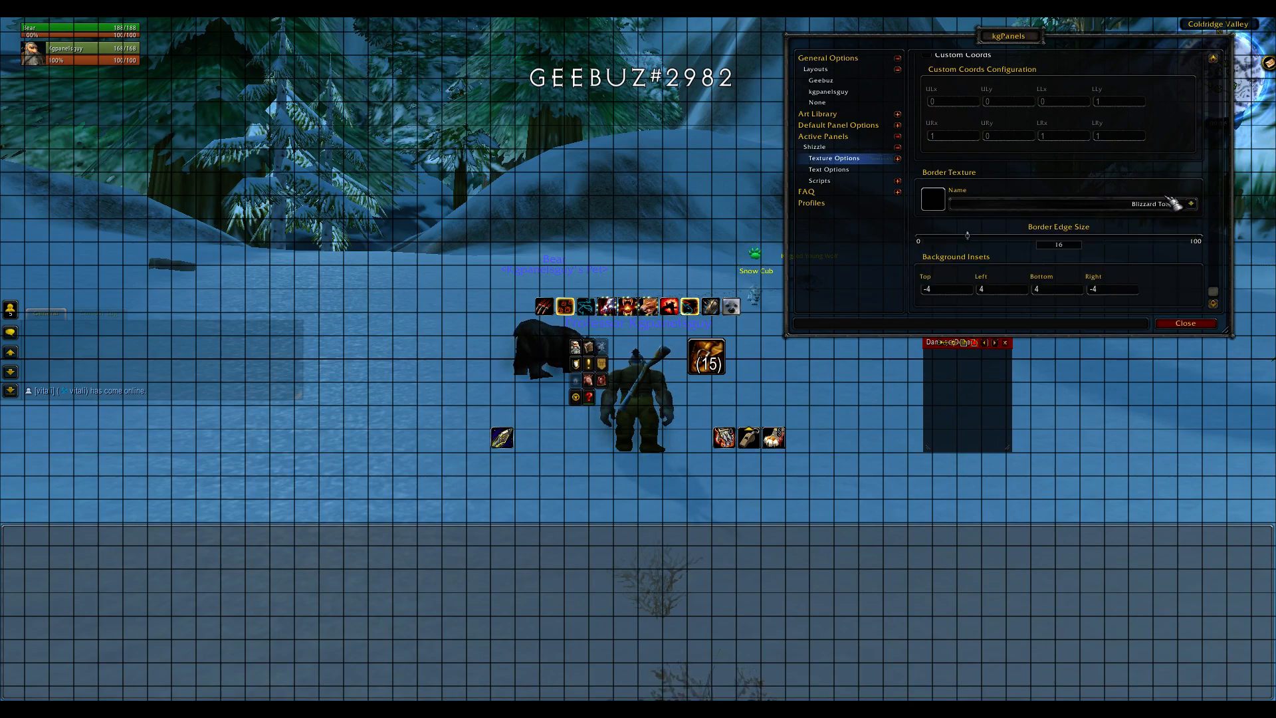
{"action": "scroll", "coordinate": [1050, 163], "scroll_direction": "up", "scroll_amount": 5}
{"action": "left_click", "coordinate": [856, 138]}
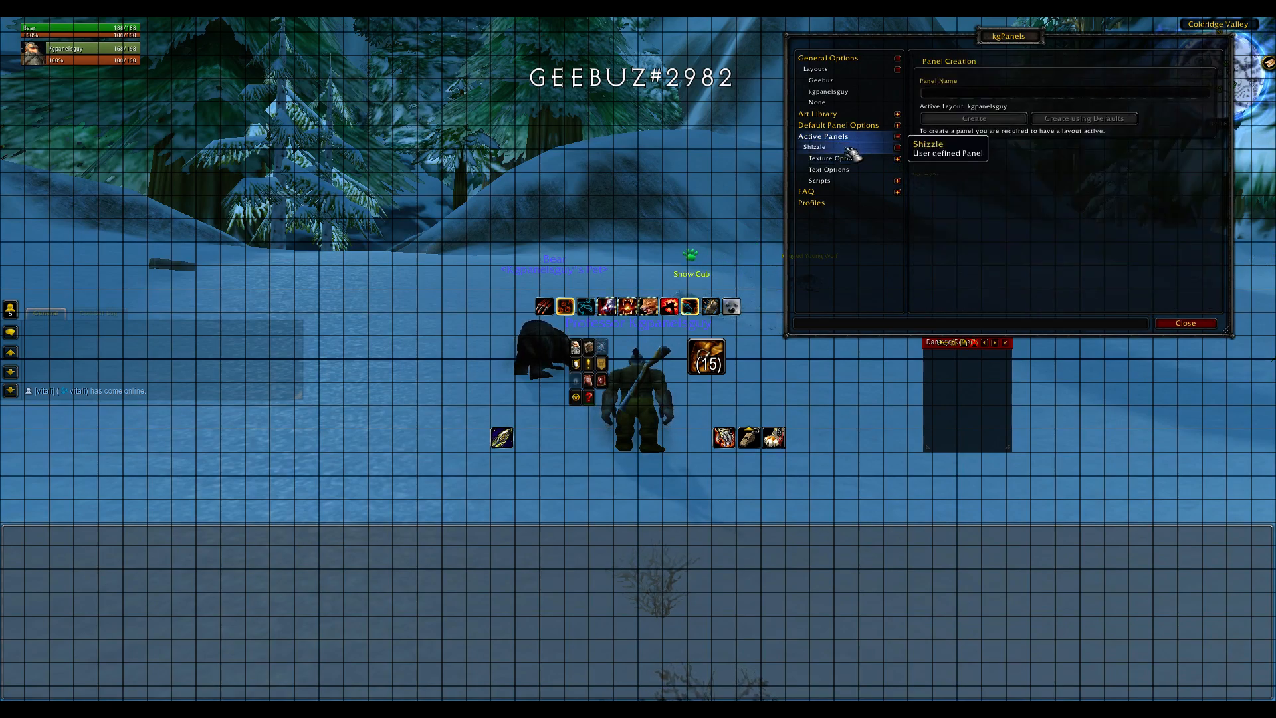
{"action": "left_click", "coordinate": [897, 148]}
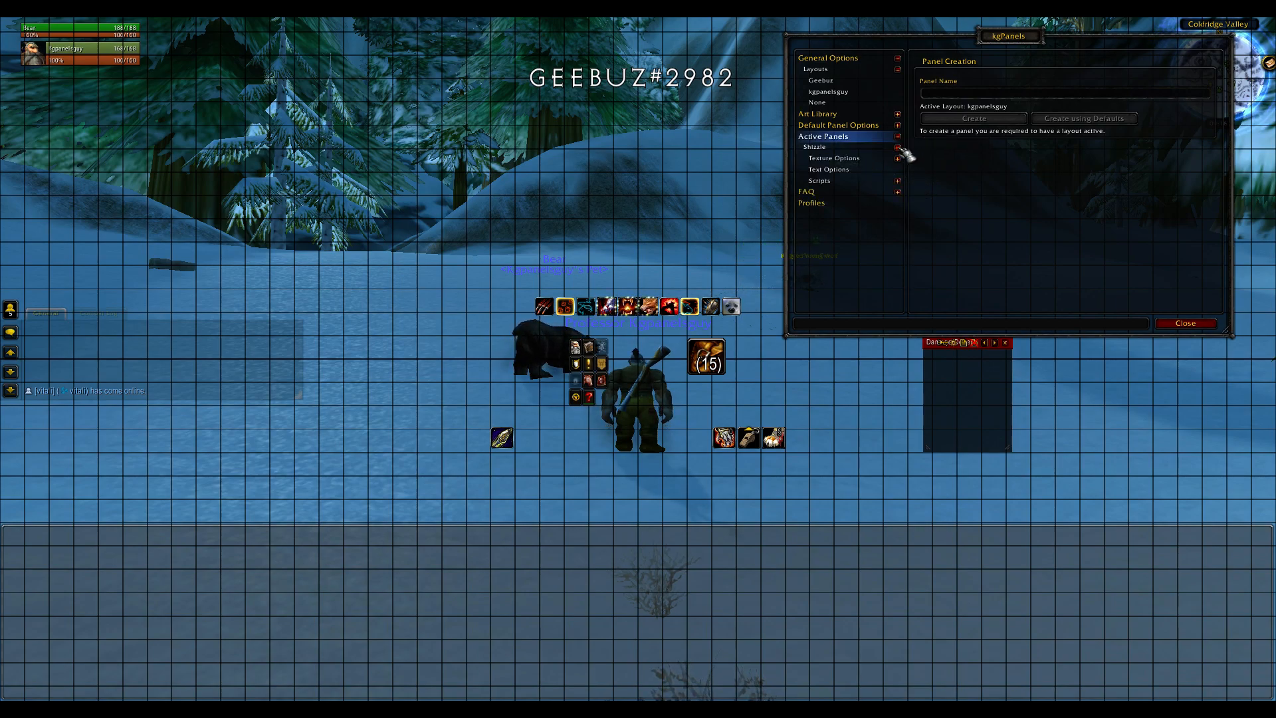
{"action": "left_click", "coordinate": [862, 161]}
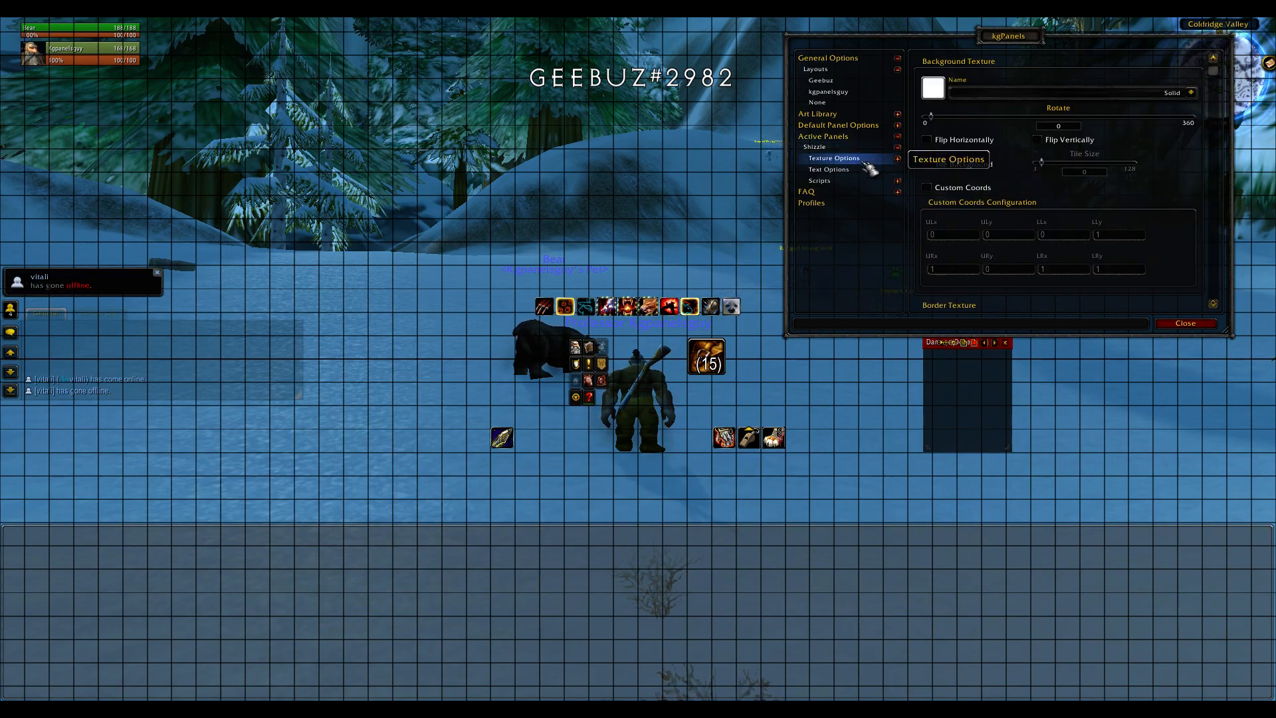
{"action": "scroll", "coordinate": [1160, 197], "scroll_direction": "down", "scroll_amount": 4}
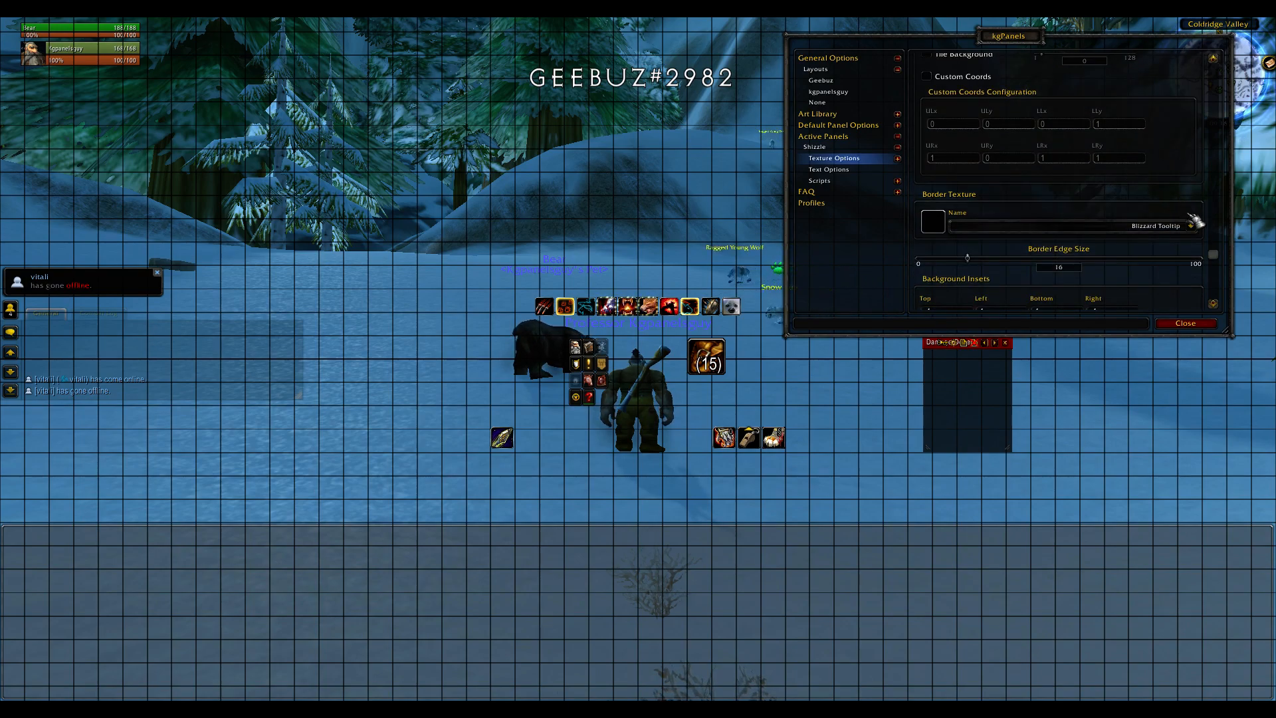
{"action": "left_click", "coordinate": [1191, 226]}
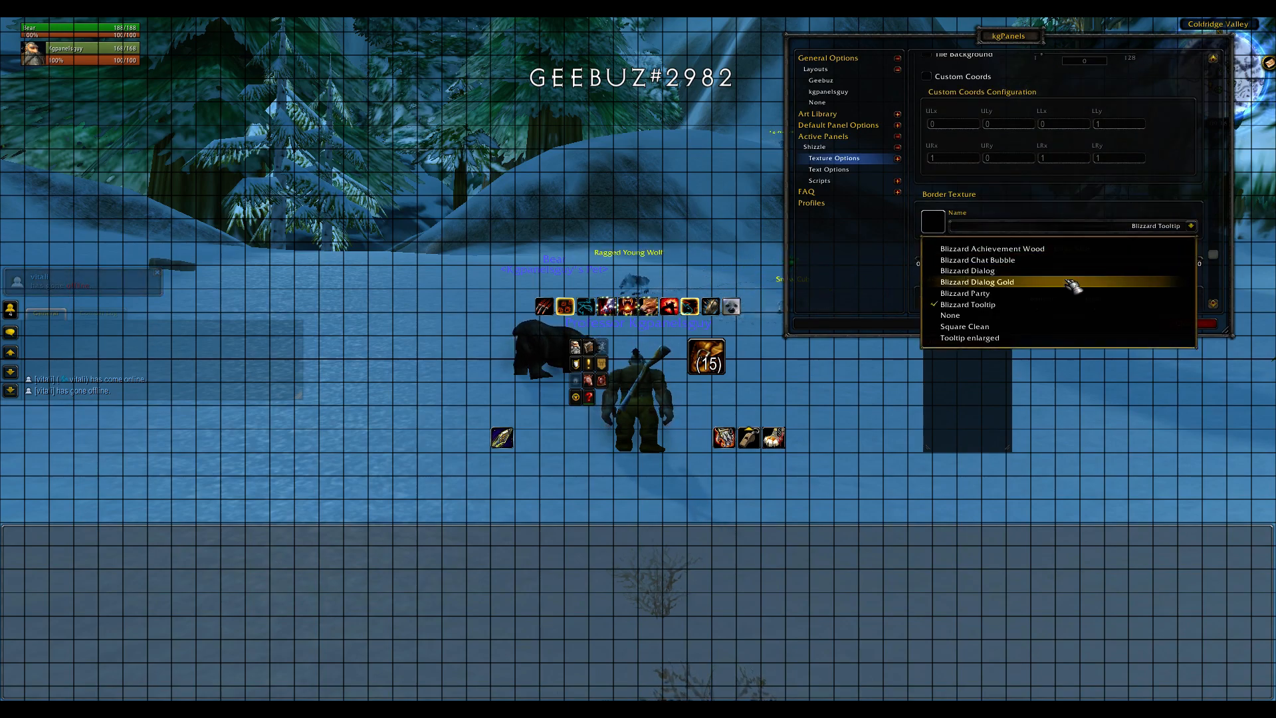
{"action": "left_click", "coordinate": [1002, 318]}
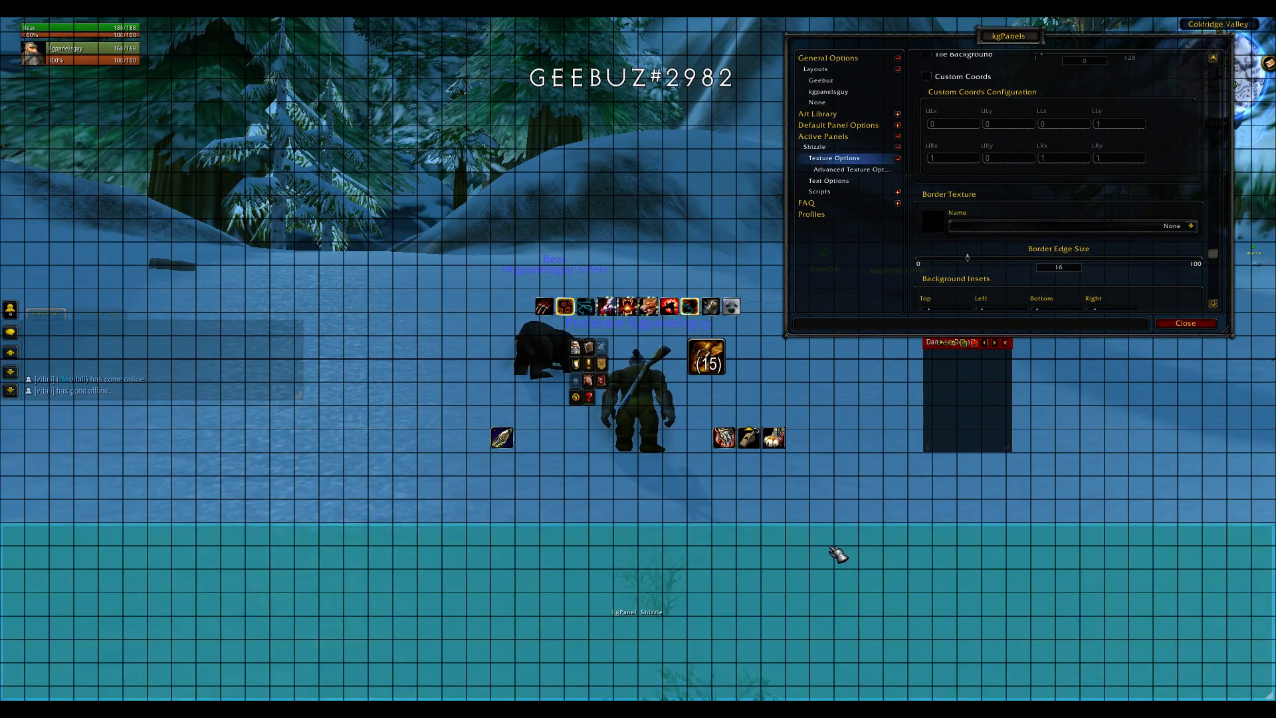
- Reduce the Shizzle panel's height slightly and move it down flush with the screen's lower edge
{"action": "left_click_drag", "start_coordinate": [1270, 699], "coordinate": [1271, 683]}
{"action": "left_click_drag", "start_coordinate": [1133, 639], "coordinate": [1132, 657]}
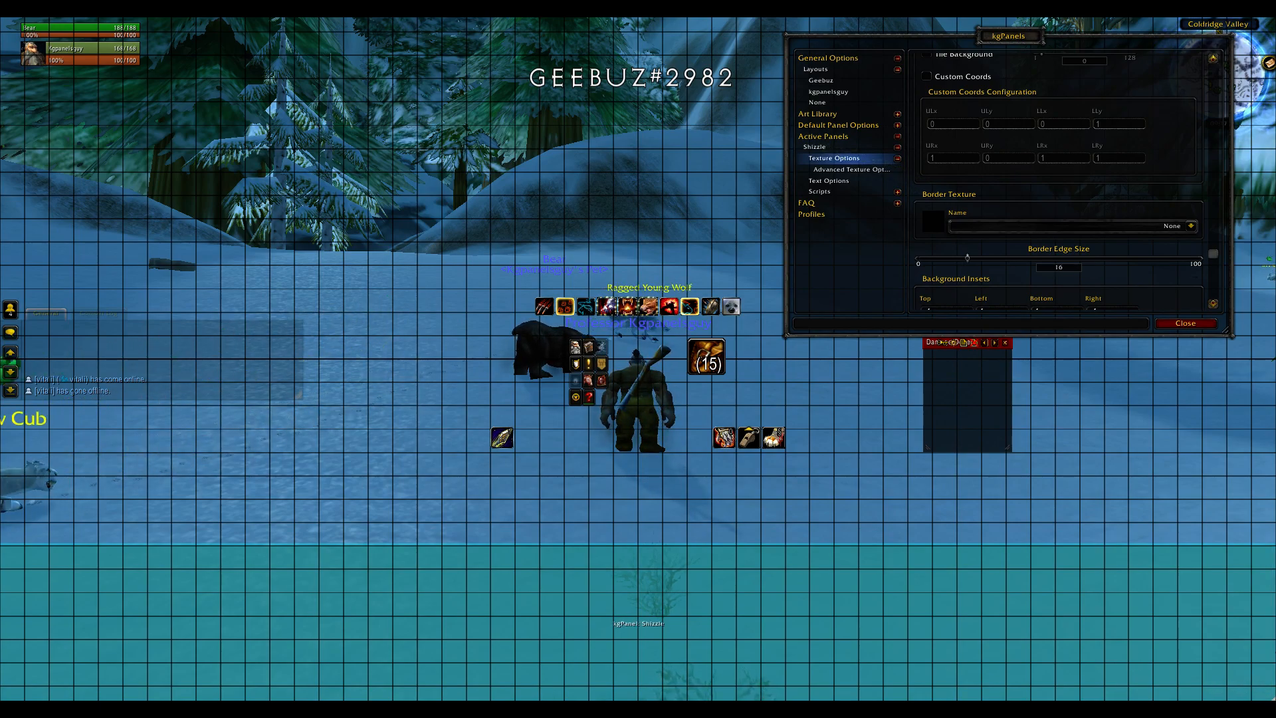
{"action": "left_click_drag", "start_coordinate": [775, 480], "coordinate": [622, 496]}
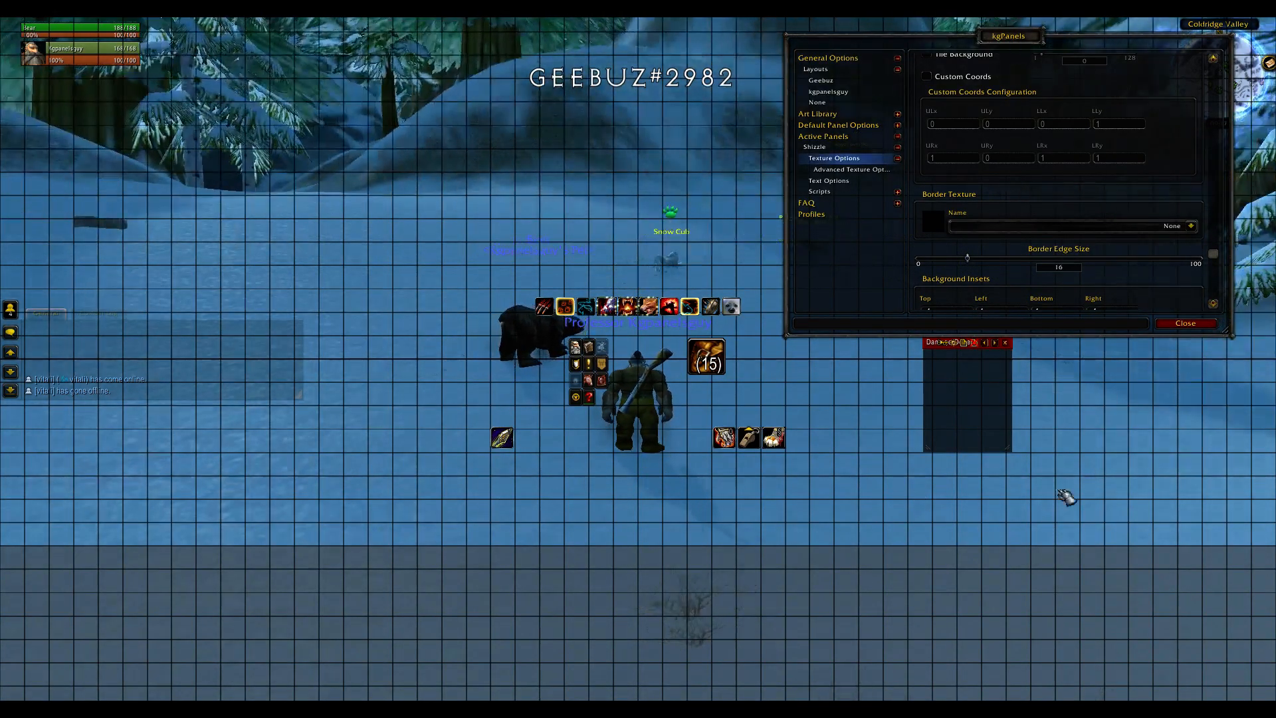
- Lock the Shizzle panel in place
{"action": "scroll", "coordinate": [1012, 153], "scroll_direction": "up", "scroll_amount": 4}
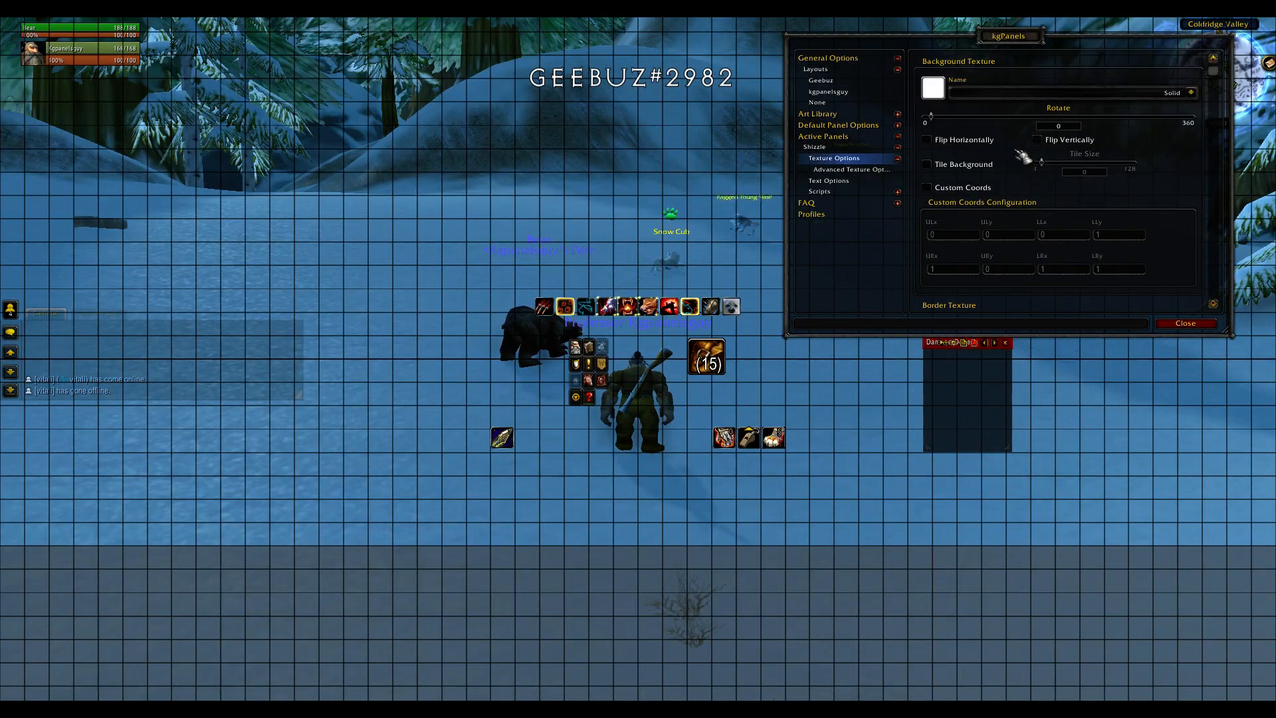
{"action": "left_click", "coordinate": [854, 150]}
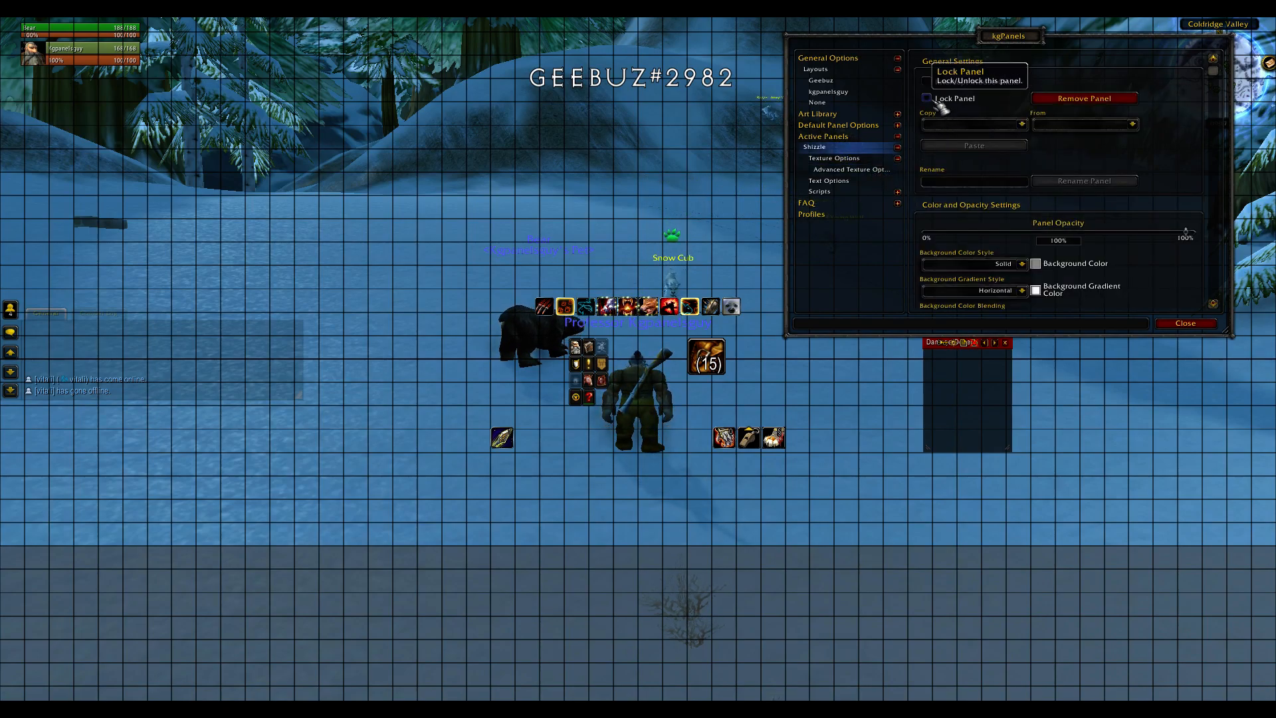
{"action": "left_click_drag", "start_coordinate": [917, 607], "coordinate": [870, 602]}
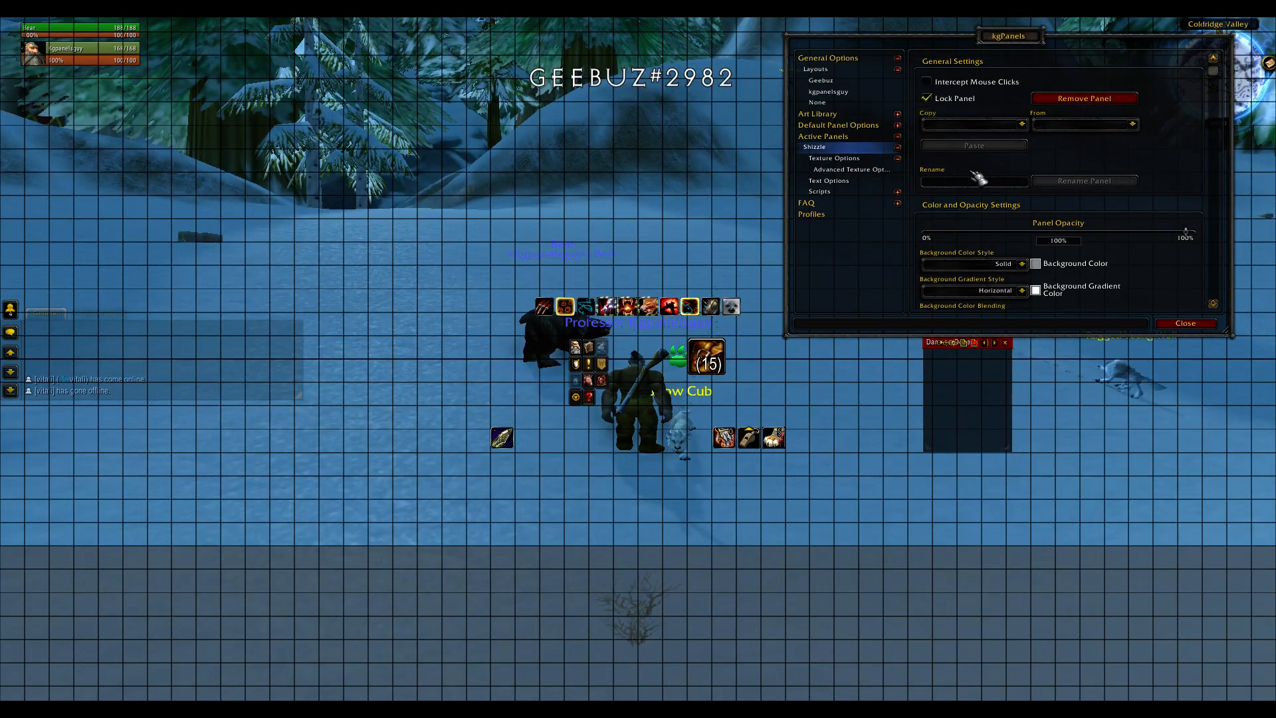
- Examine the Shizzle panel's size, offset, nudge, strata and anchor settings and its list of script callbacks
{"action": "left_click_drag", "start_coordinate": [1023, 41], "coordinate": [449, 53]}
{"action": "scroll", "coordinate": [551, 259], "scroll_direction": "down", "scroll_amount": 5}
{"action": "scroll", "coordinate": [575, 253], "scroll_direction": "down", "scroll_amount": 3}
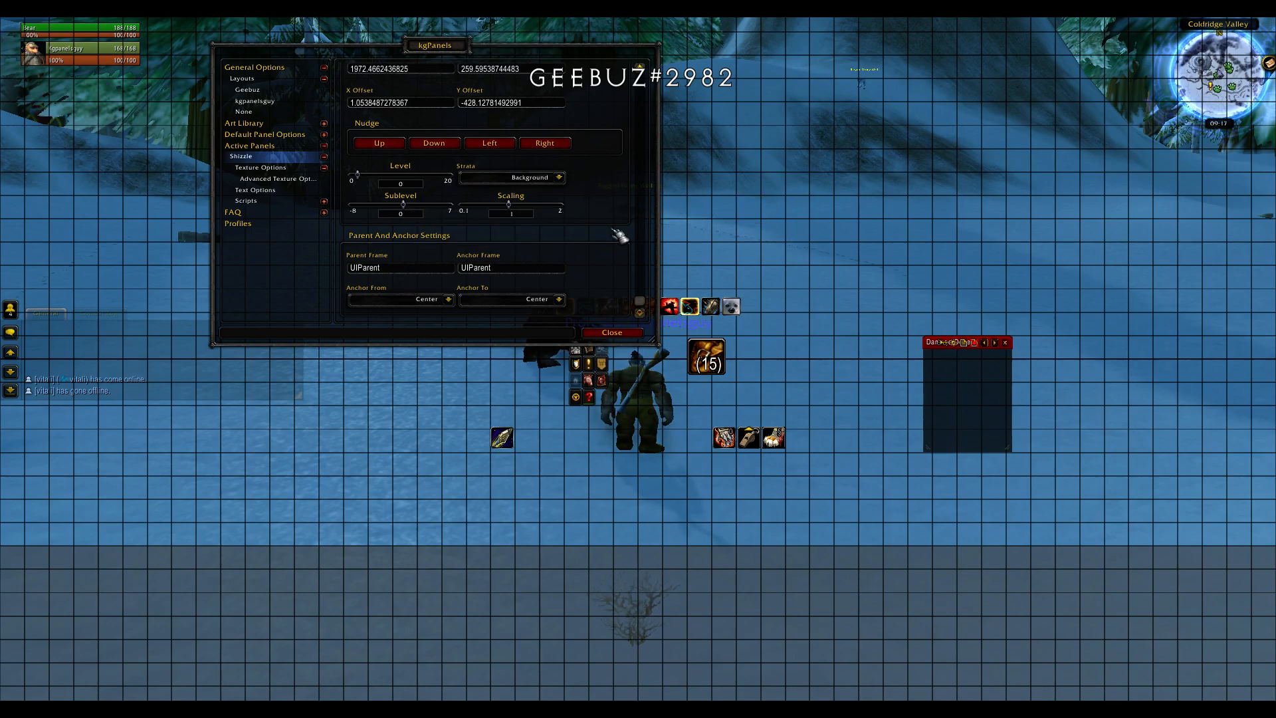
{"action": "scroll", "coordinate": [582, 228], "scroll_direction": "up", "scroll_amount": 8}
{"action": "left_click", "coordinate": [299, 205]}
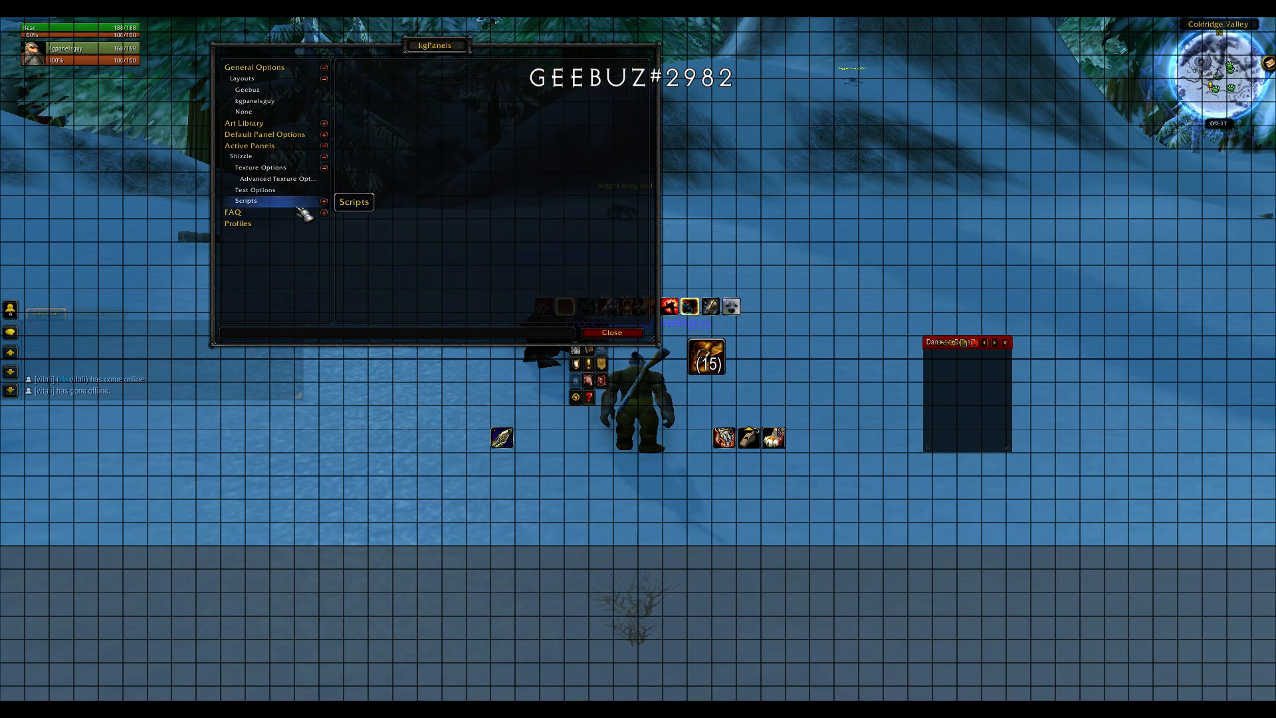
{"action": "left_click", "coordinate": [324, 201]}
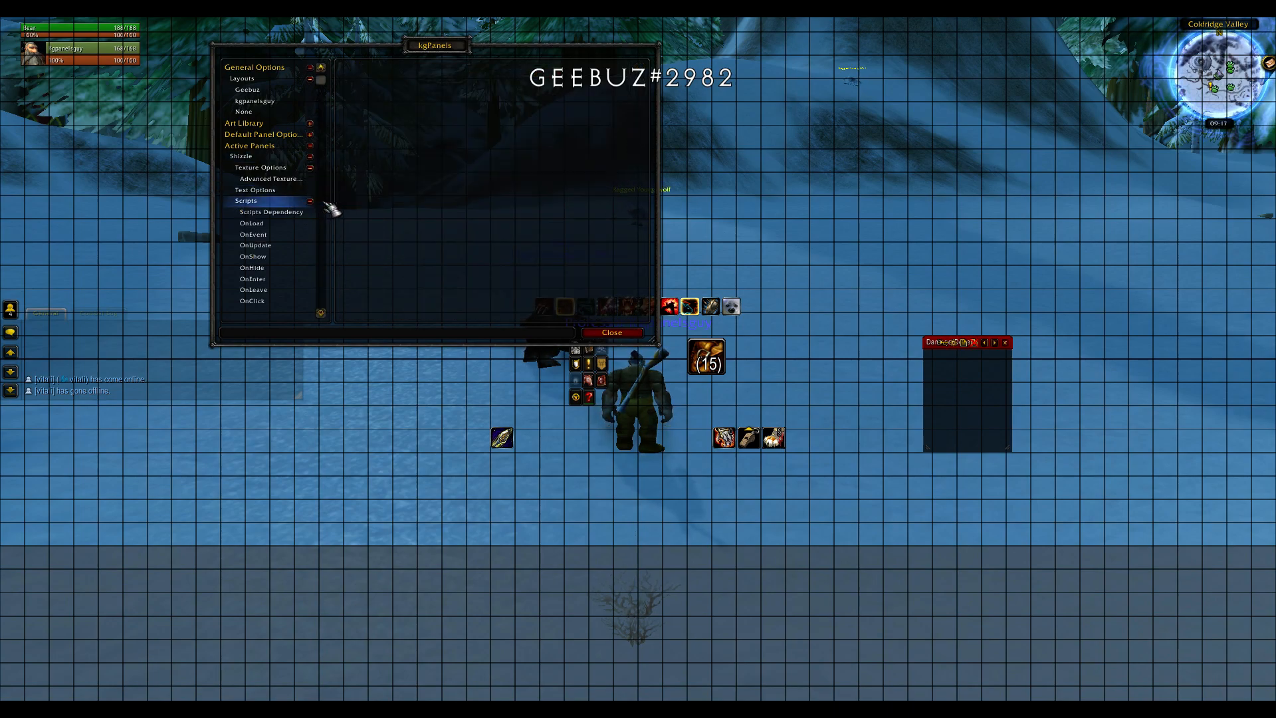
{"action": "left_click", "coordinate": [279, 233]}
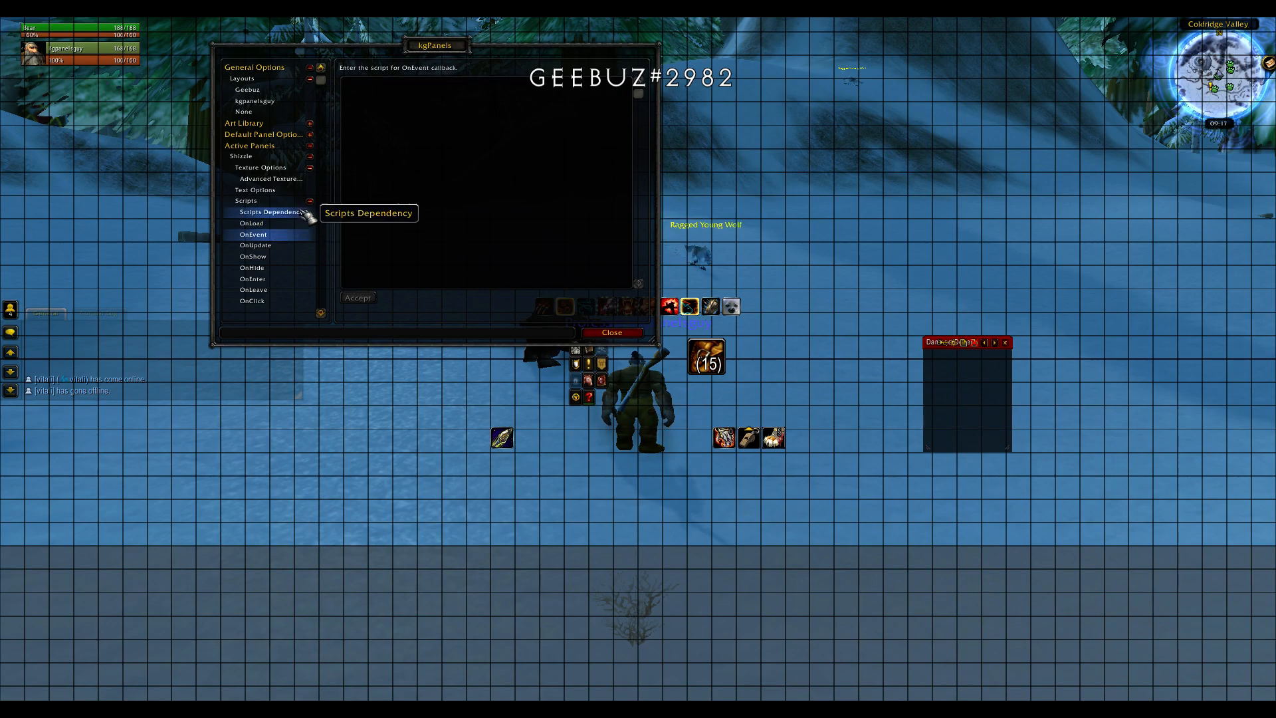
{"action": "left_click", "coordinate": [309, 200]}
{"action": "left_click", "coordinate": [279, 157]}
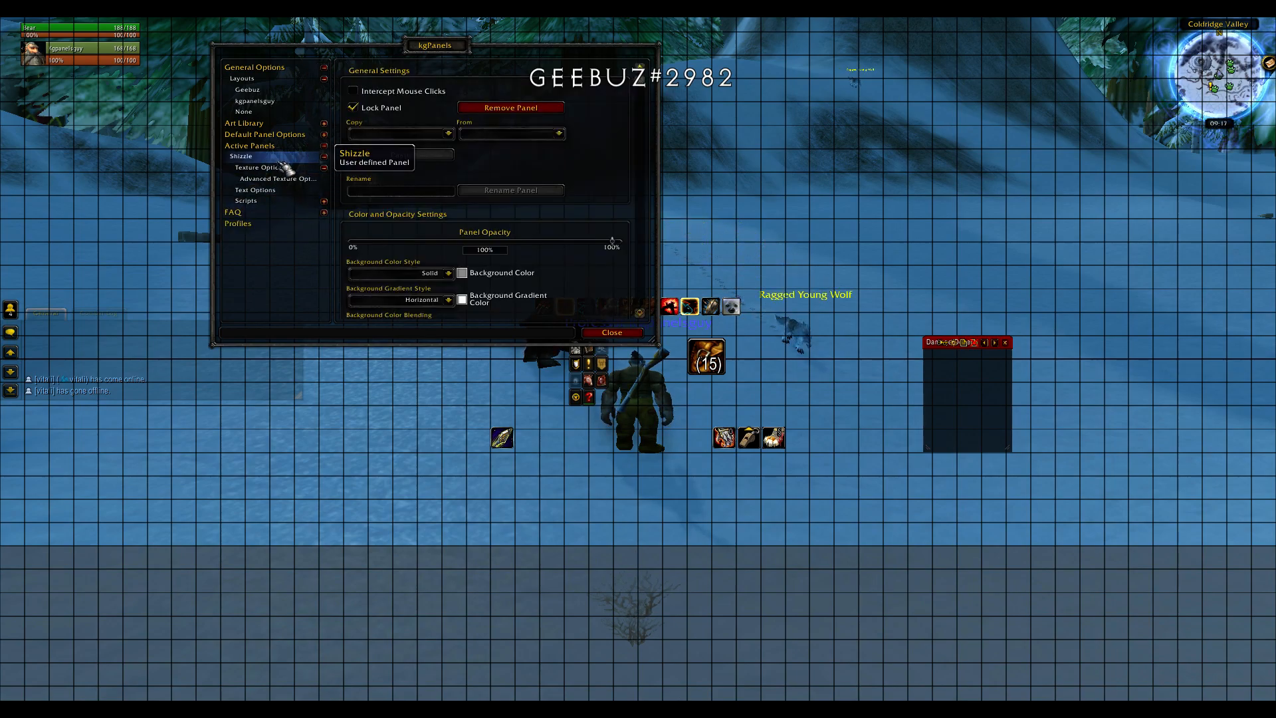
- Move the minimap out of its corner to the area above the action bars and close the kgPanels settings
{"action": "left_click_drag", "start_coordinate": [470, 50], "coordinate": [979, 80]}
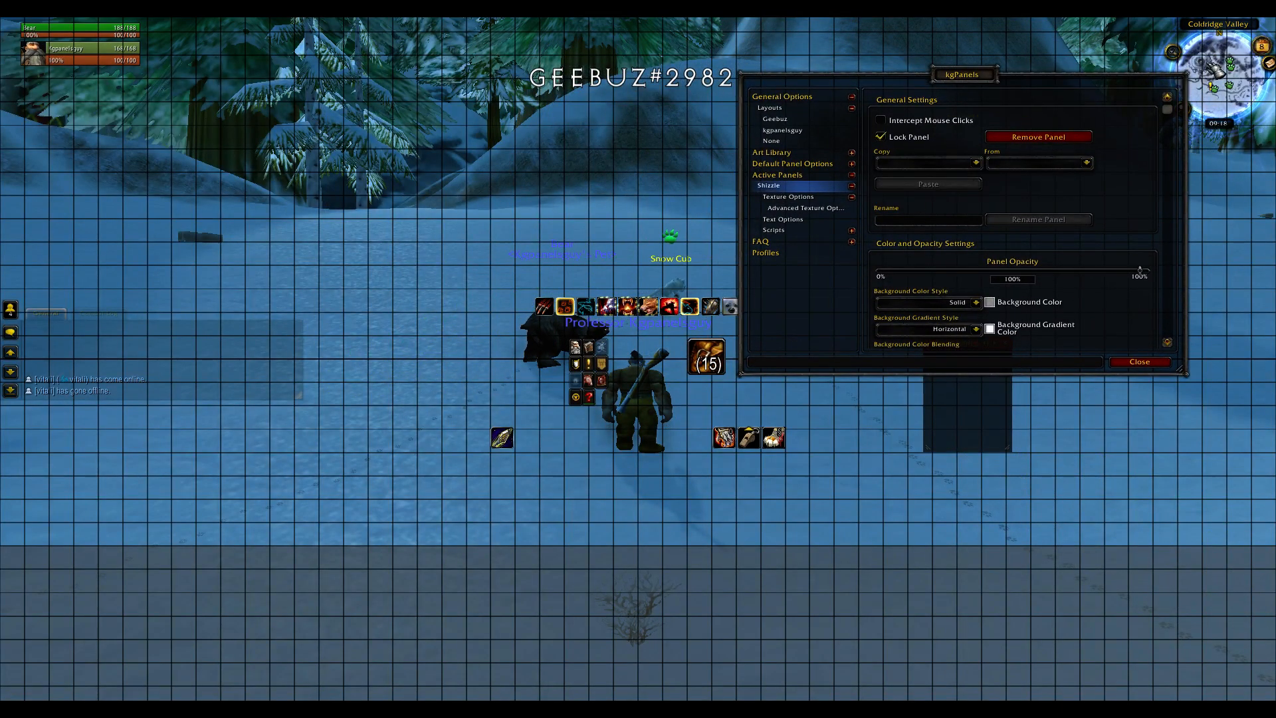
{"action": "left_click_drag", "start_coordinate": [1185, 75], "coordinate": [572, 214]}
{"action": "left_click", "coordinate": [1139, 363]}
- Change the minimap's look to the SexyMap default preset Simple Square
{"action": "right_click", "coordinate": [570, 214]}
{"action": "left_click", "coordinate": [606, 348]}
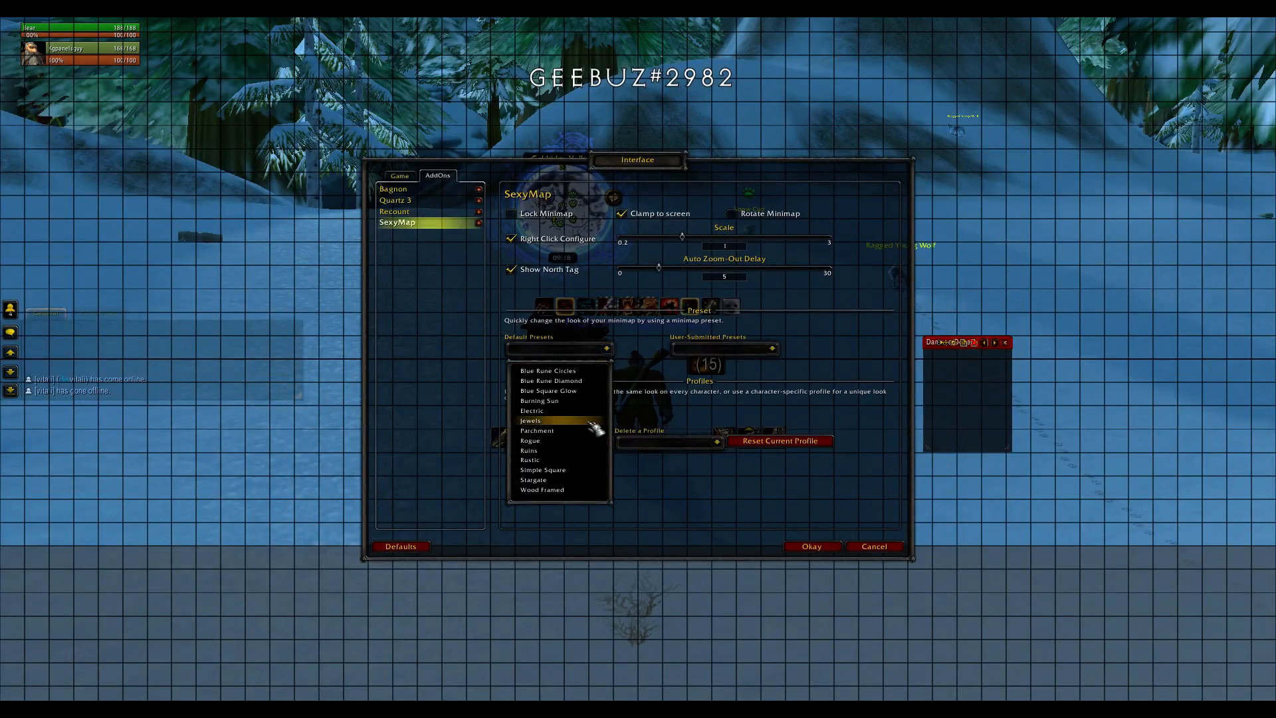
{"action": "left_click", "coordinate": [568, 476]}
{"action": "left_click", "coordinate": [593, 130]}
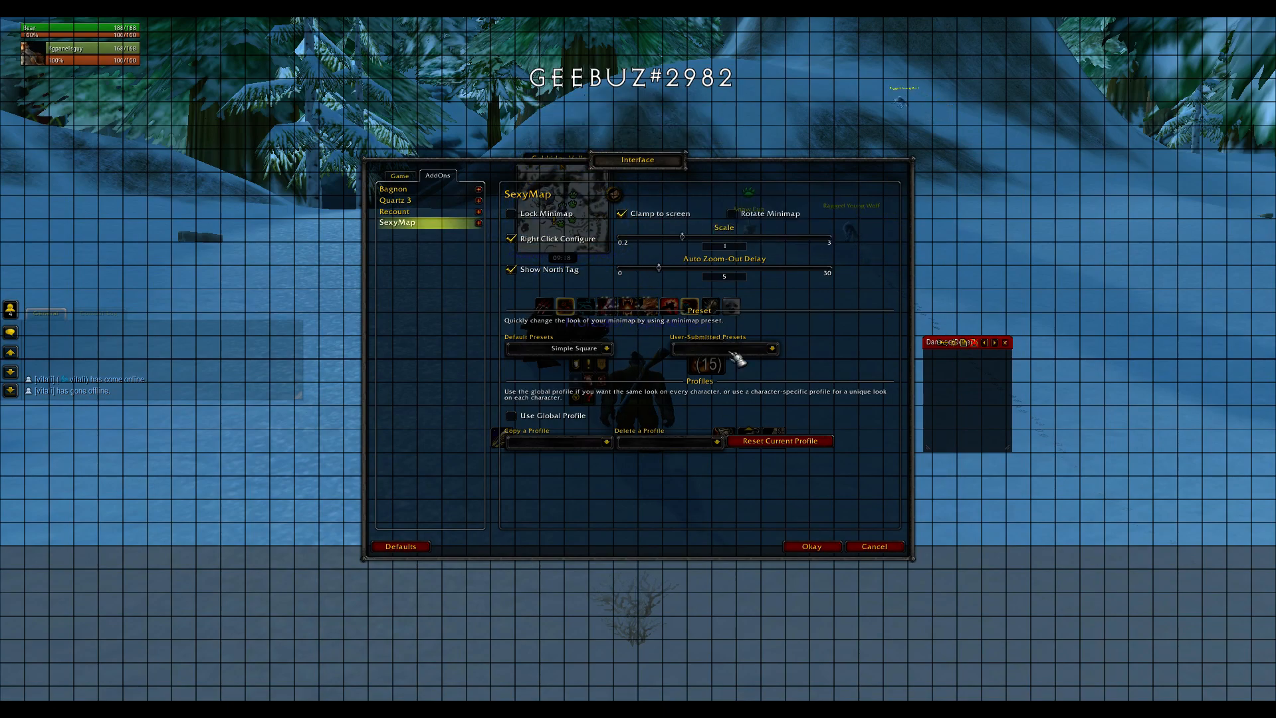
- Accept the SexyMap settings and move the minimap down onto the dark background panel
{"action": "left_click", "coordinate": [807, 547]}
{"action": "left_click_drag", "start_coordinate": [608, 238], "coordinate": [899, 643]}
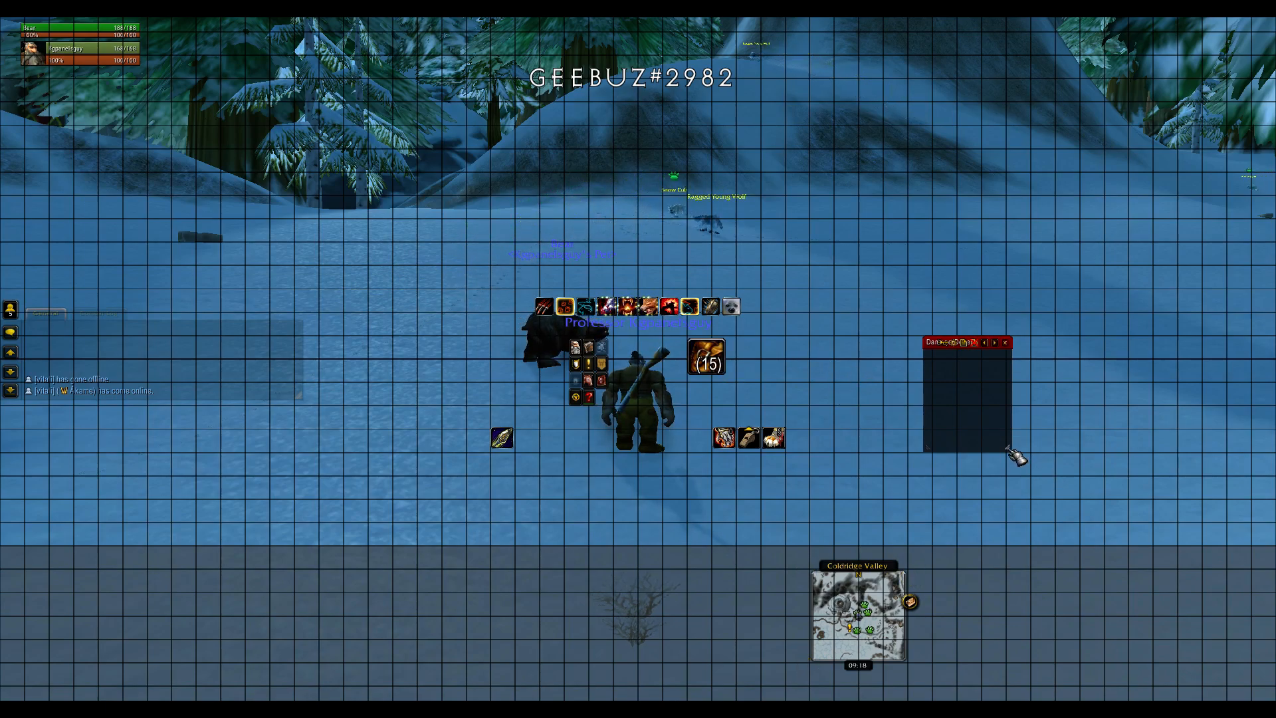
- Widen the Recount damage window and set its window scaling to 1.1 and row height to 20
{"action": "left_click_drag", "start_coordinate": [1008, 447], "coordinate": [1104, 432]}
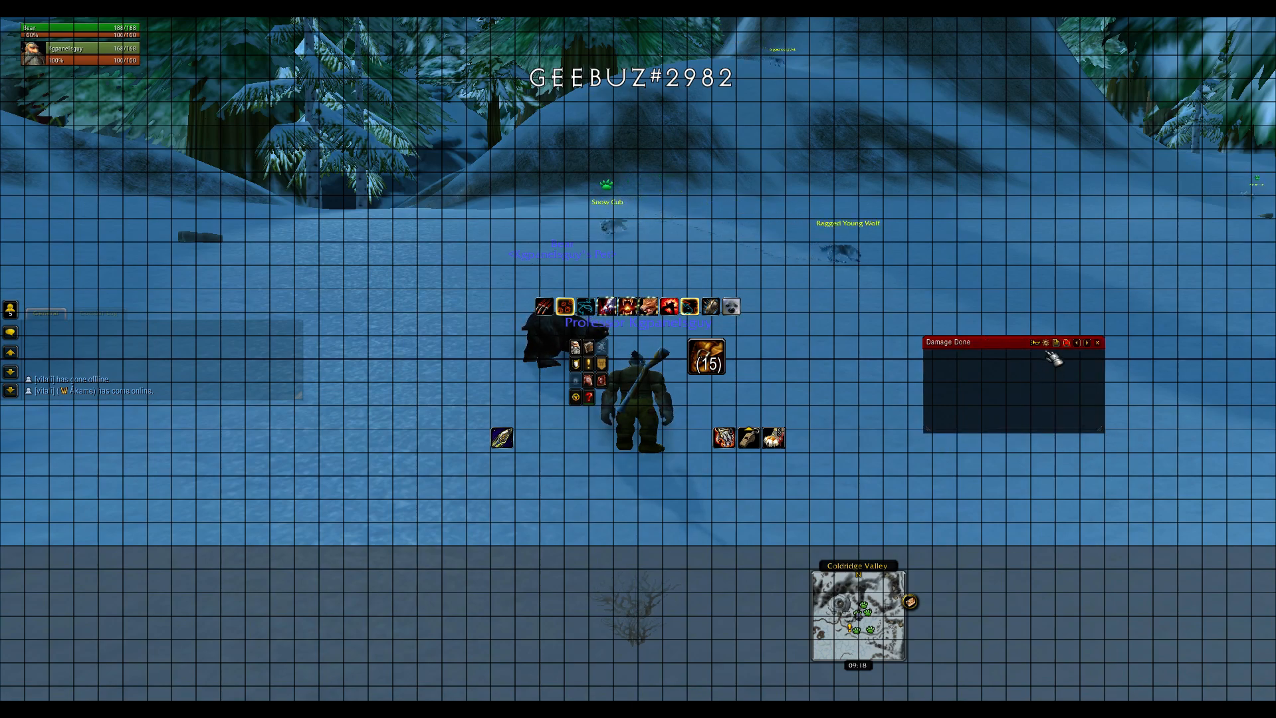
{"action": "left_click", "coordinate": [1046, 342]}
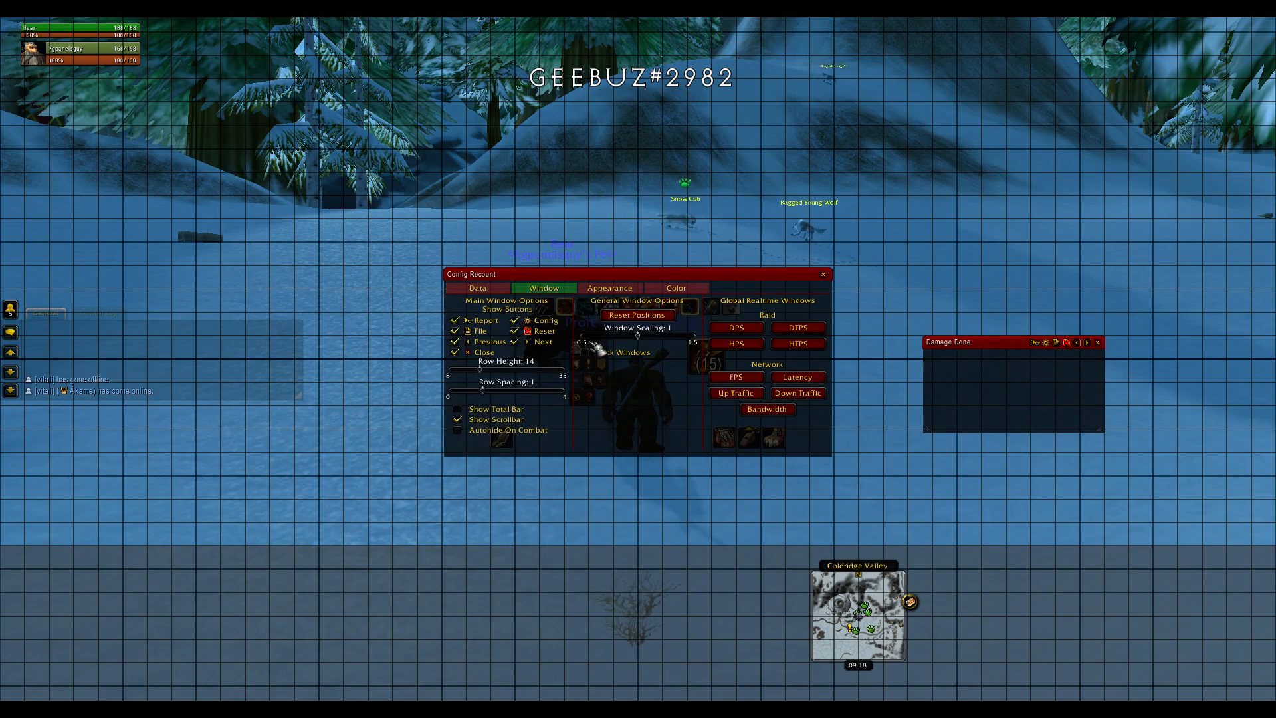
{"action": "left_click_drag", "start_coordinate": [640, 337], "coordinate": [648, 336]}
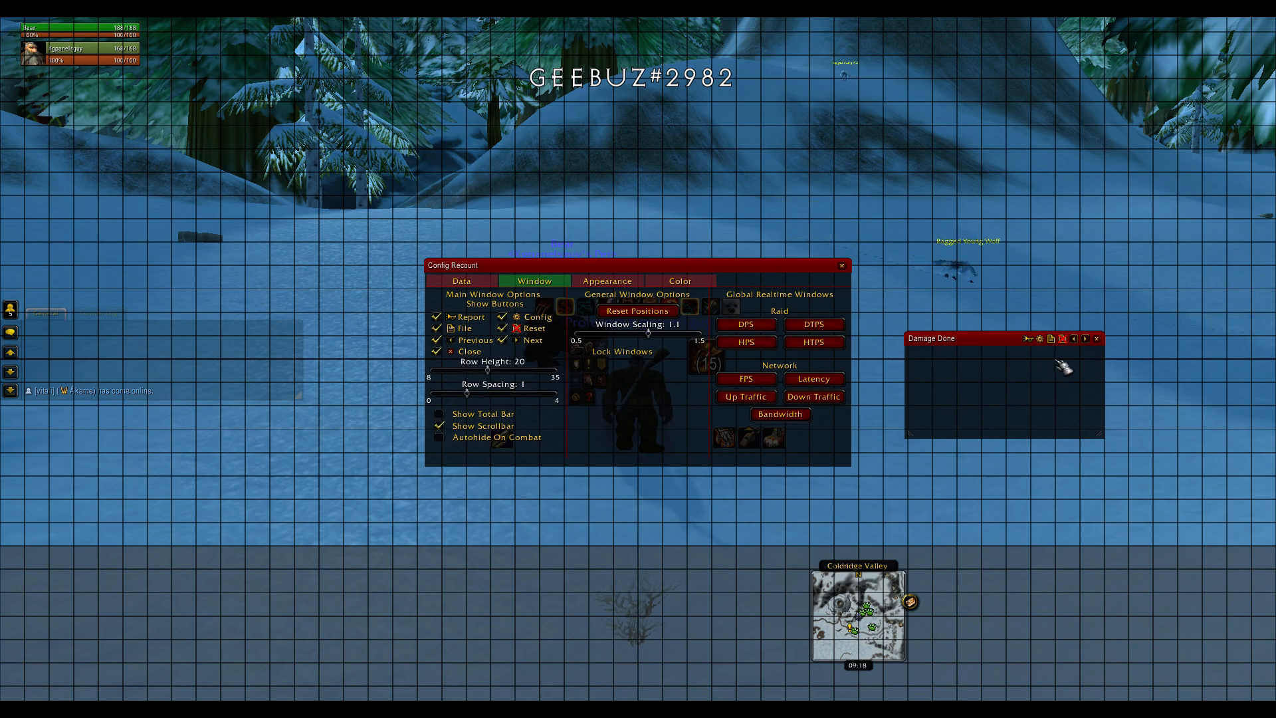
- Hide the Close, Previous, File, Report, Config, Reset and Next buttons on Recount's main window
{"action": "left_click", "coordinate": [437, 351]}
{"action": "left_click", "coordinate": [436, 340]}
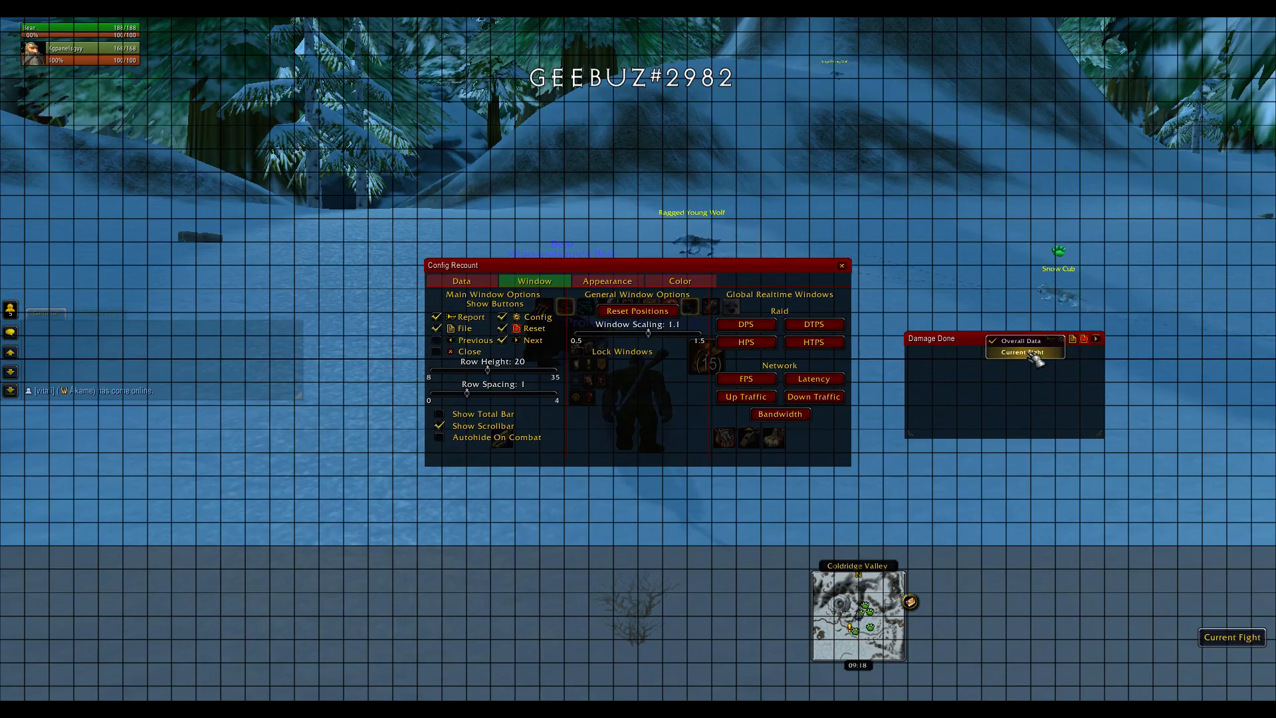
{"action": "left_click", "coordinate": [439, 327]}
{"action": "left_click", "coordinate": [436, 317]}
{"action": "left_click", "coordinate": [503, 317]}
{"action": "left_click", "coordinate": [502, 329]}
{"action": "left_click", "coordinate": [503, 340]}
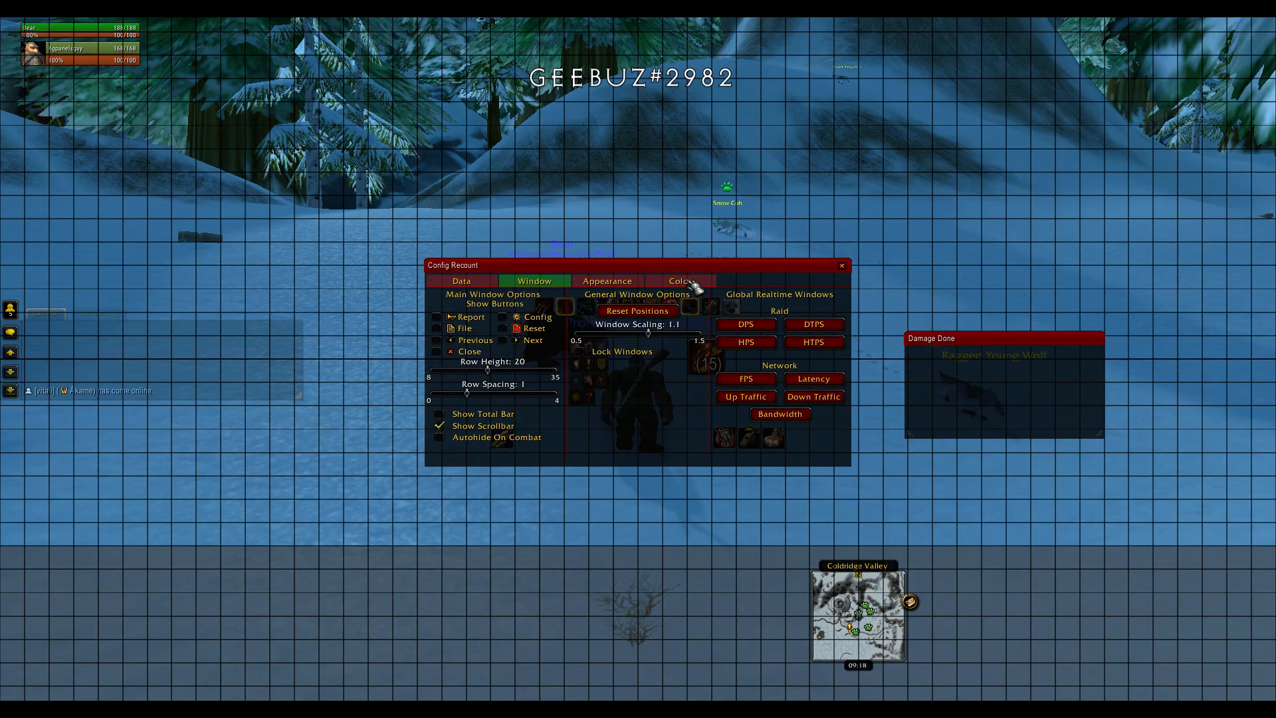
- Move the Recount window onto the background panel beside the minimap and resize it to fit the panel's height
{"action": "left_click_drag", "start_coordinate": [998, 340], "coordinate": [1051, 579]}
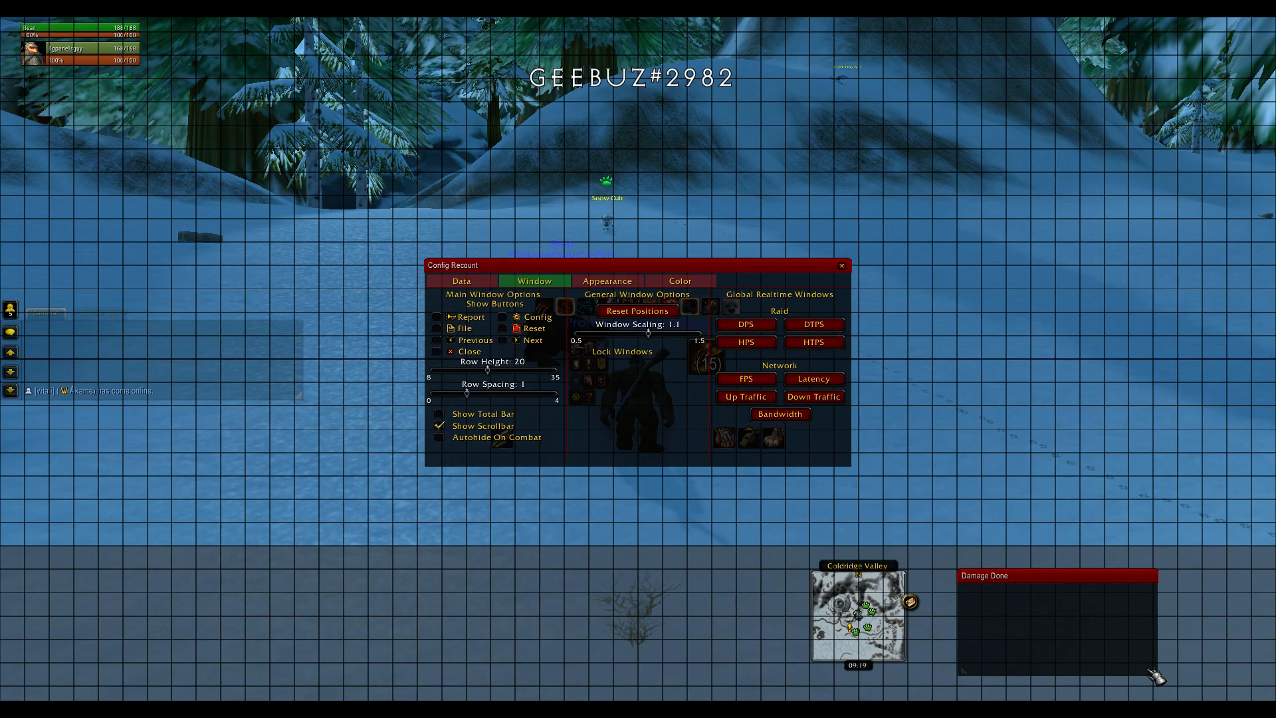
{"action": "left_click_drag", "start_coordinate": [1154, 671], "coordinate": [1149, 681]}
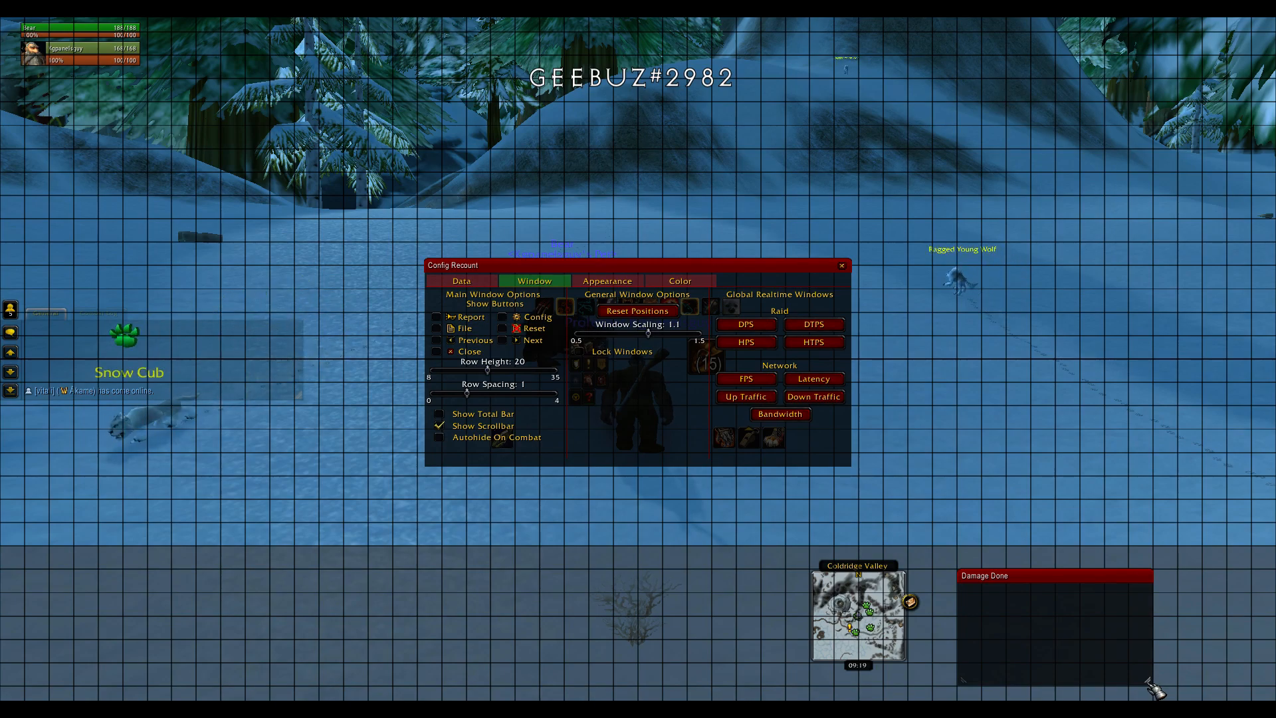
- Make the title, background and title text colours of Recount's main window fully transparent
{"action": "left_click", "coordinate": [676, 283]}
{"action": "left_click", "coordinate": [457, 320]}
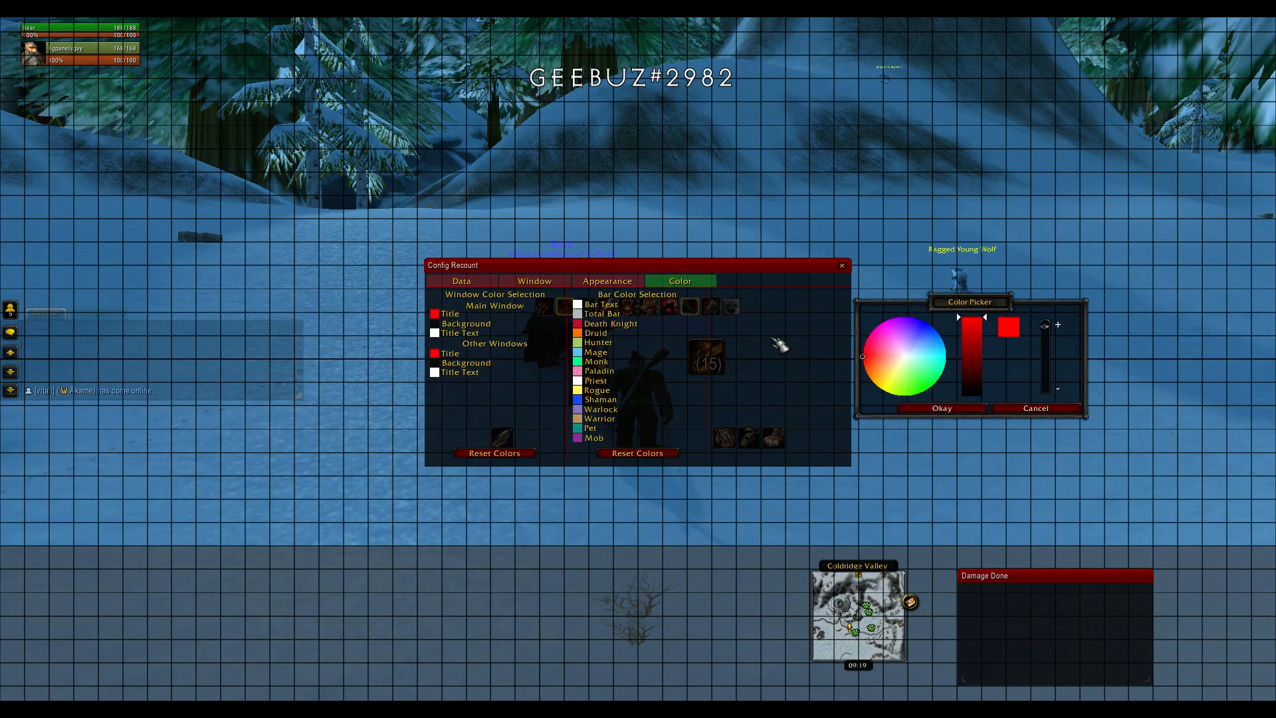
{"action": "left_click", "coordinate": [947, 408]}
{"action": "left_click", "coordinate": [502, 325]}
{"action": "left_click", "coordinate": [963, 408]}
{"action": "left_click", "coordinate": [475, 332]}
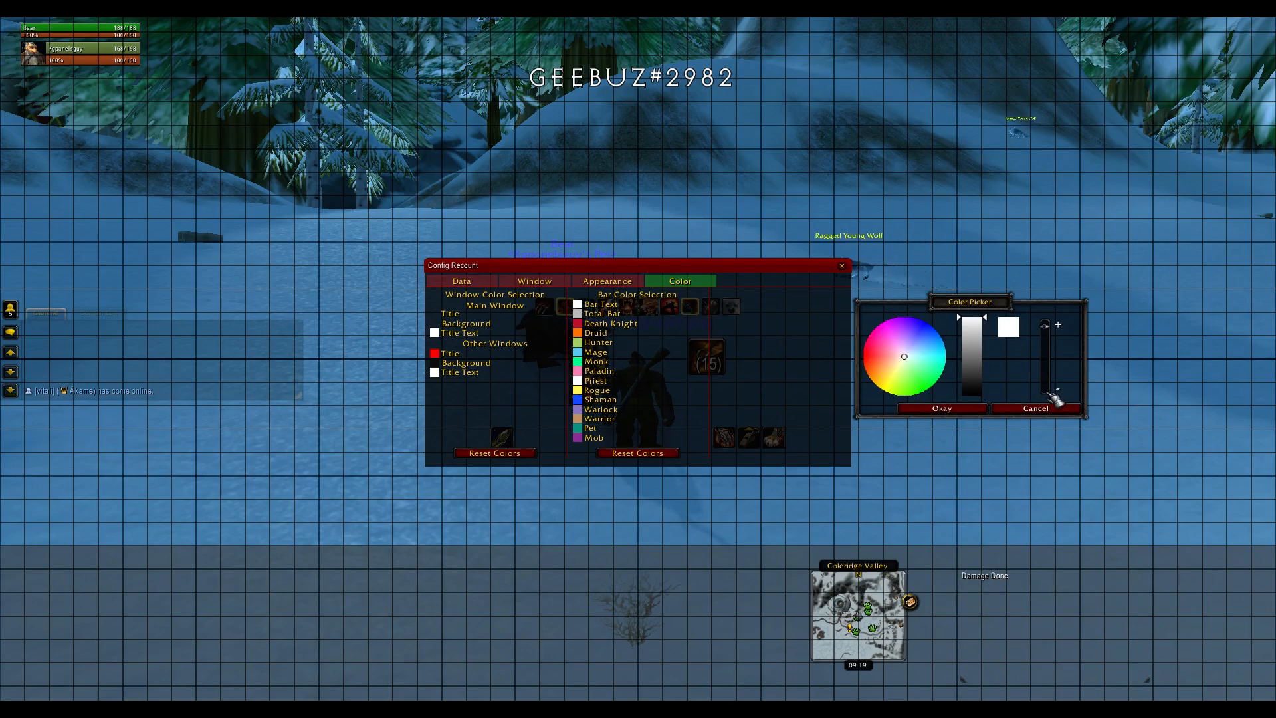
{"action": "left_click", "coordinate": [957, 408]}
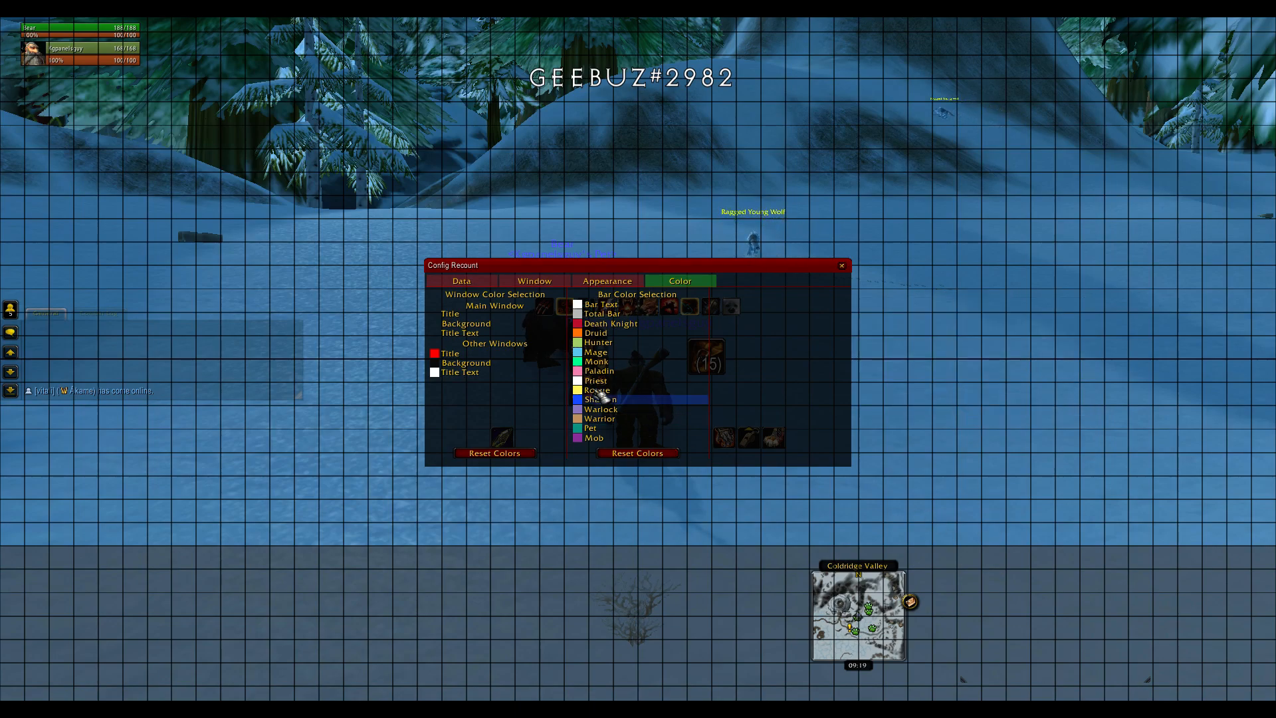
- Try a partly opaque black background on Recount's main window and return it to fully transparent
{"action": "left_click", "coordinate": [480, 334]}
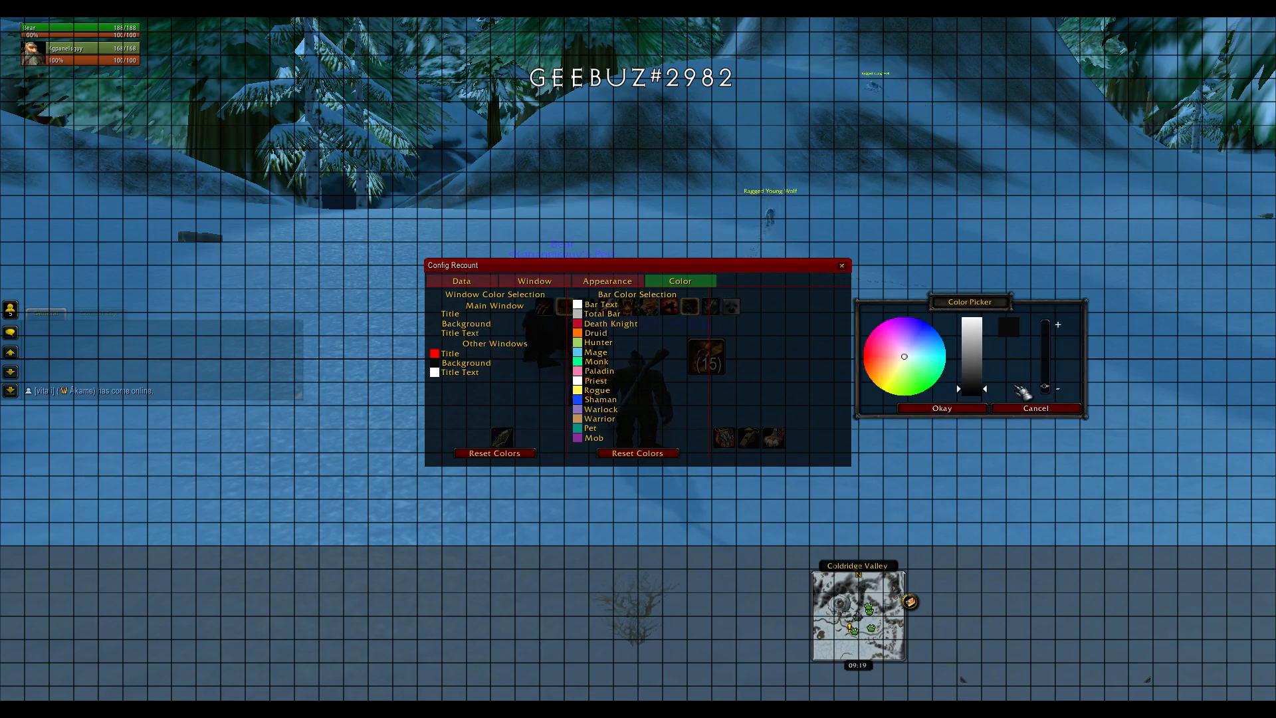
{"action": "left_click_drag", "start_coordinate": [1045, 386], "coordinate": [1046, 365]}
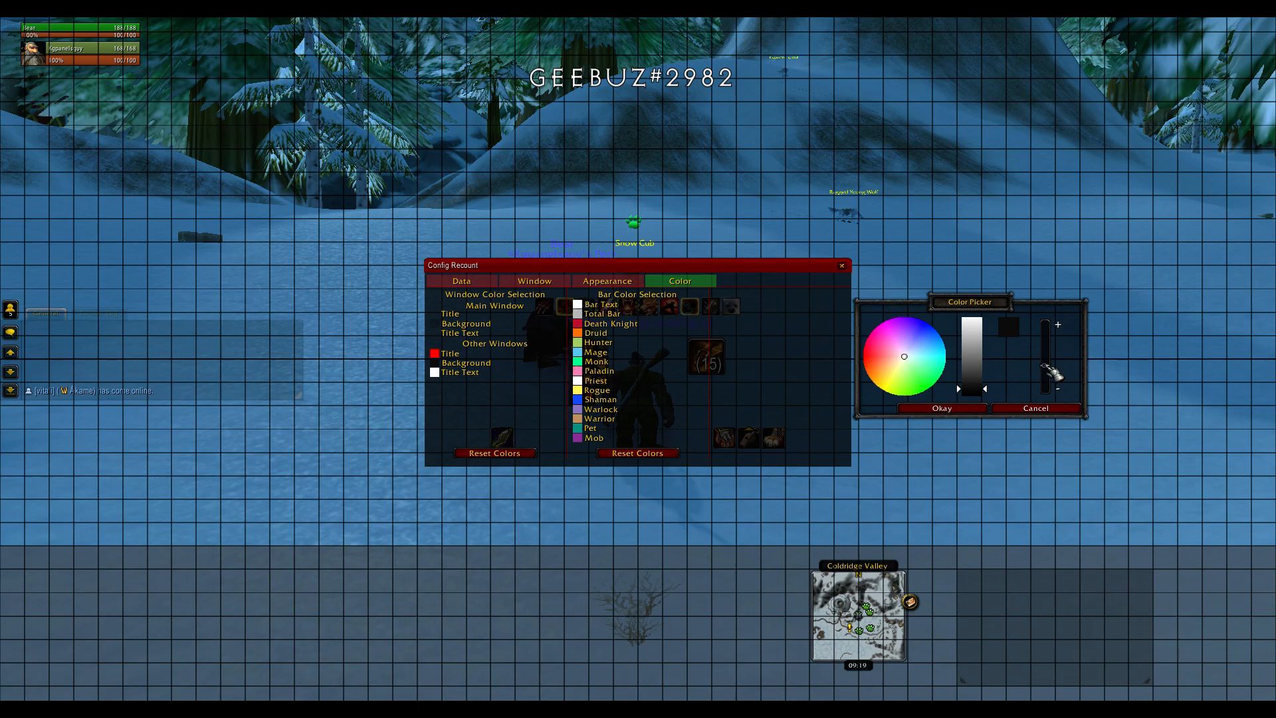
{"action": "left_click_drag", "start_coordinate": [1045, 367], "coordinate": [1046, 440]}
{"action": "left_click", "coordinate": [942, 408]}
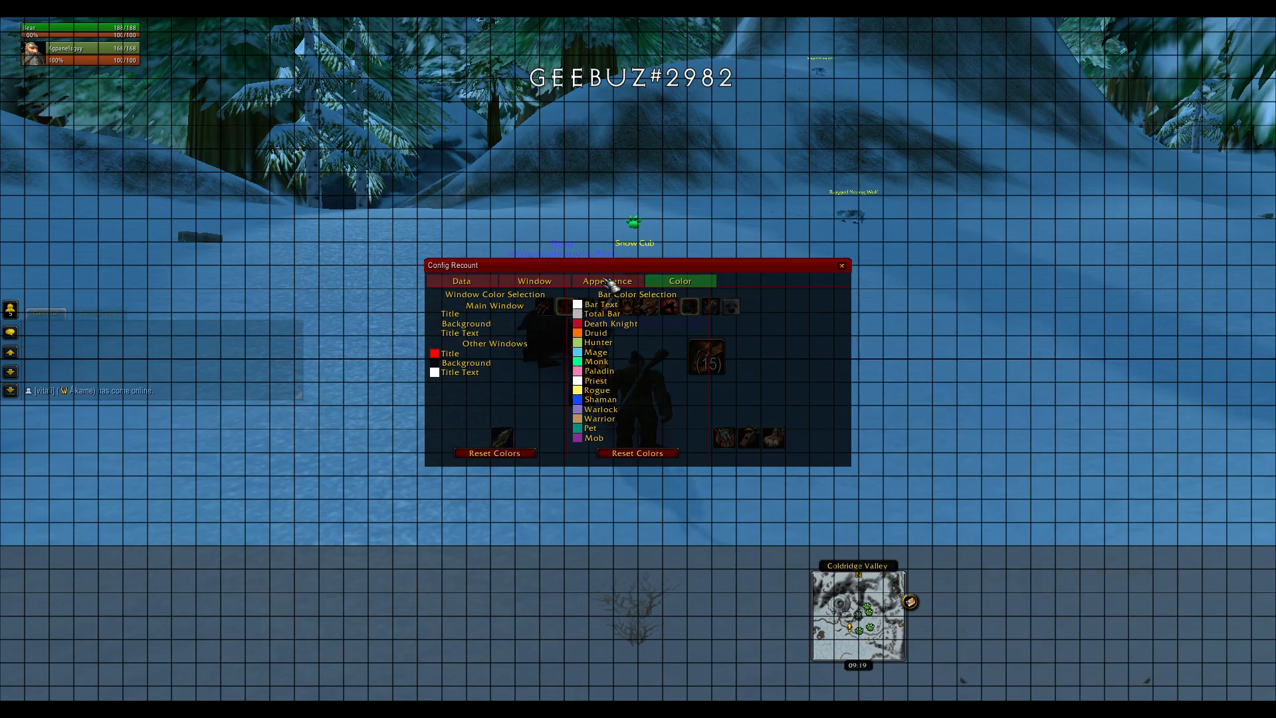
- Set Recount's bar texture to Minimalist, turn off Percent in the bar text and use the Short number format
{"action": "left_click", "coordinate": [609, 283]}
{"action": "scroll", "coordinate": [804, 392], "scroll_direction": "down", "scroll_amount": 4}
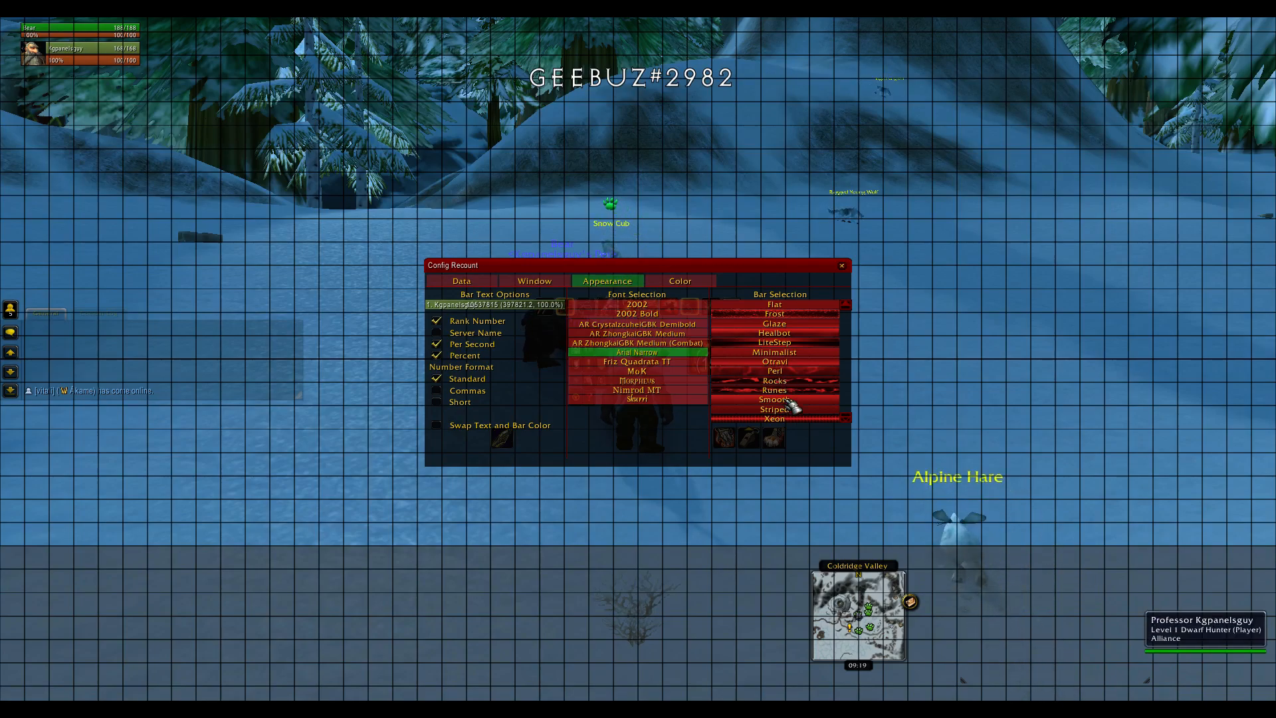
{"action": "left_click", "coordinate": [788, 353]}
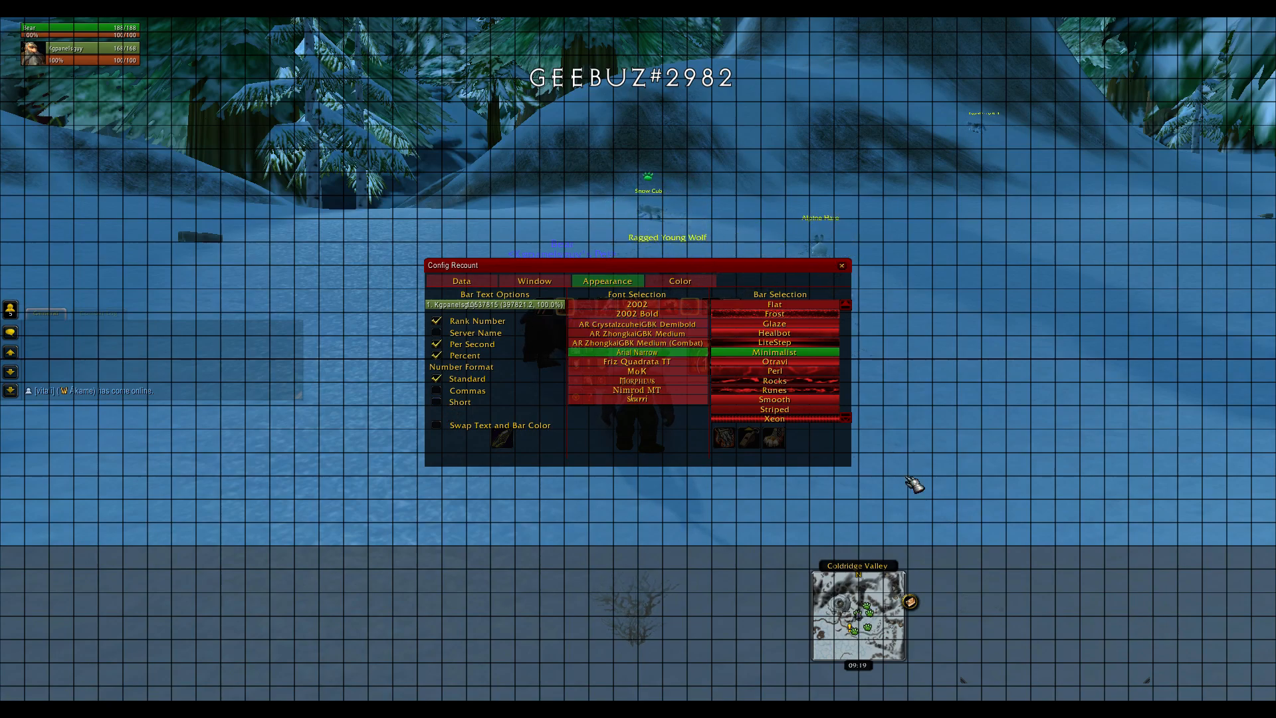
{"action": "scroll", "coordinate": [777, 376], "scroll_direction": "up", "scroll_amount": 3}
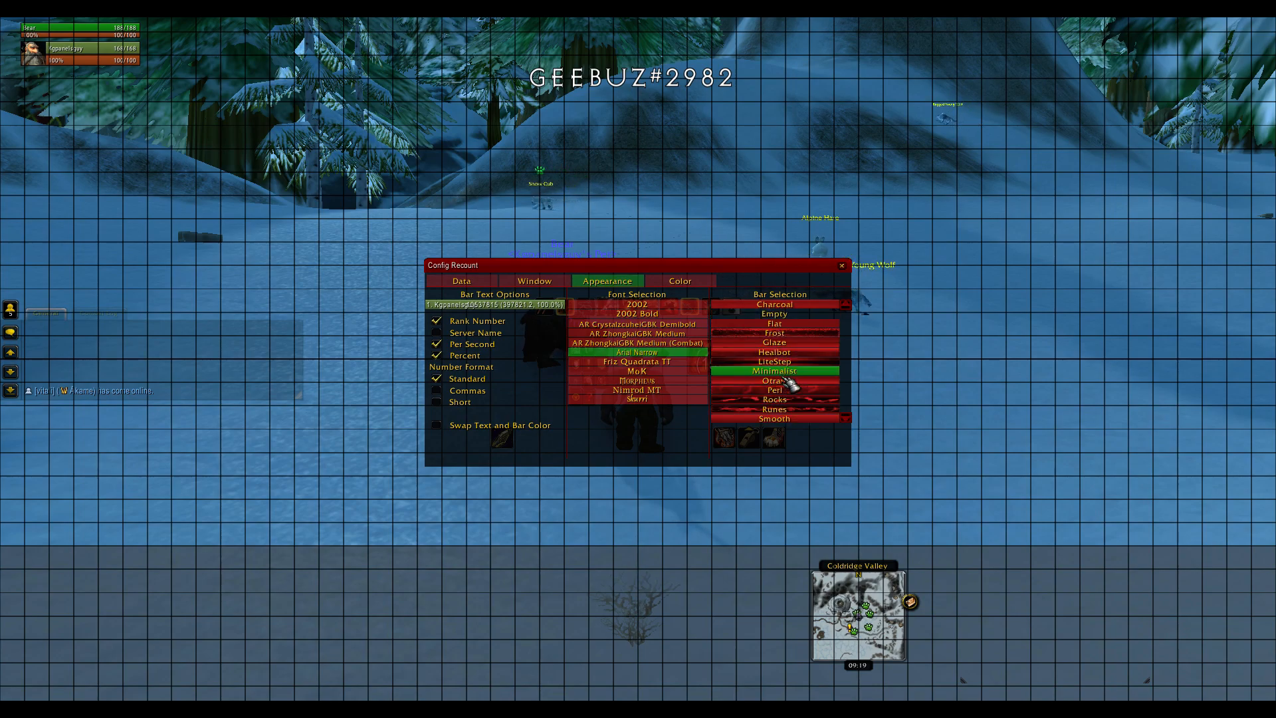
{"action": "scroll", "coordinate": [788, 384], "scroll_direction": "down", "scroll_amount": 3}
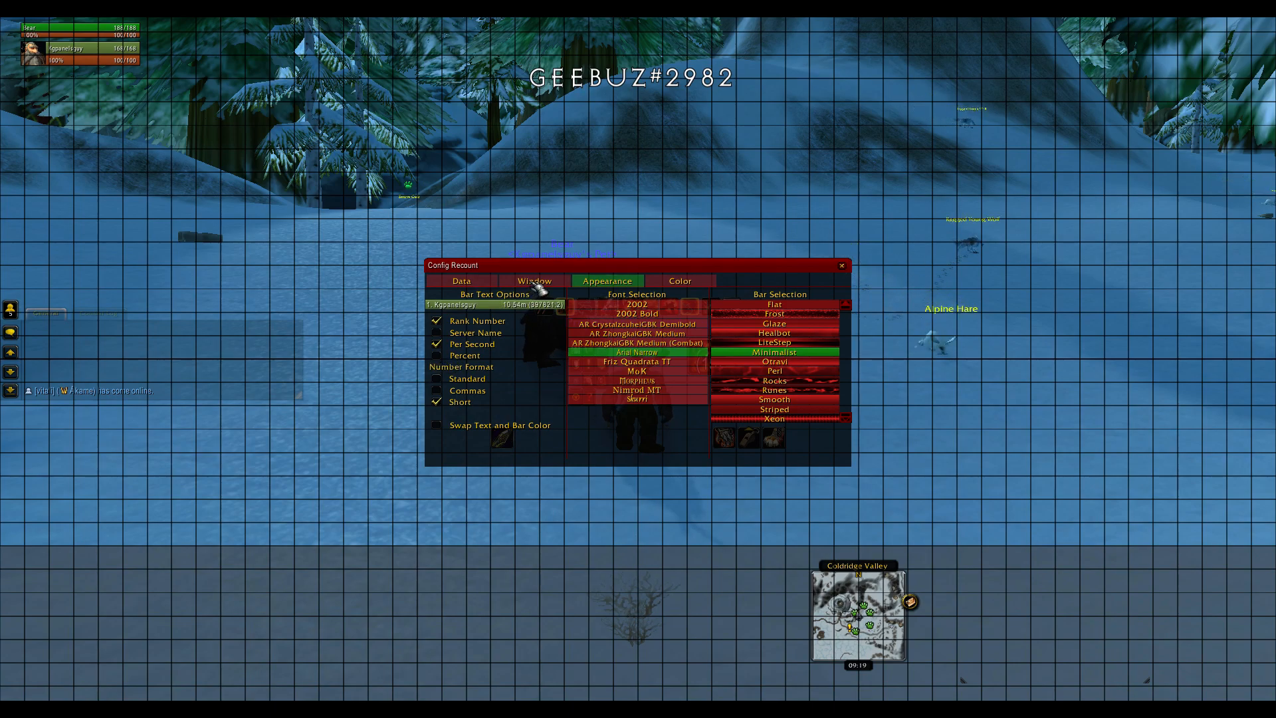
- Turn off the data deletion confirmations for instance entry, new group and new raid in Recount
{"action": "left_click", "coordinate": [463, 283]}
{"action": "left_click", "coordinate": [755, 348]}
{"action": "left_click", "coordinate": [744, 389]}
{"action": "left_click", "coordinate": [744, 410]}
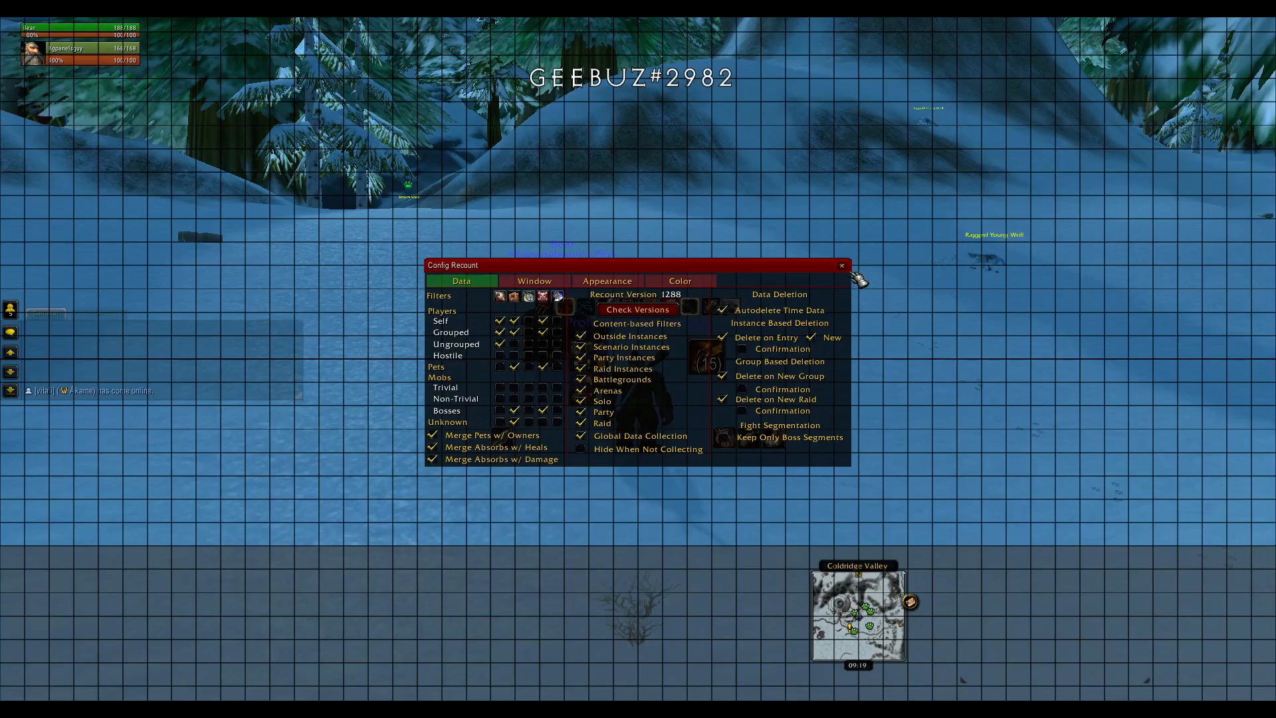
- Lock the Recount windows and close the Recount configuration
{"action": "left_click", "coordinate": [538, 283]}
{"action": "left_click", "coordinate": [581, 354]}
{"action": "left_click", "coordinate": [842, 265]}
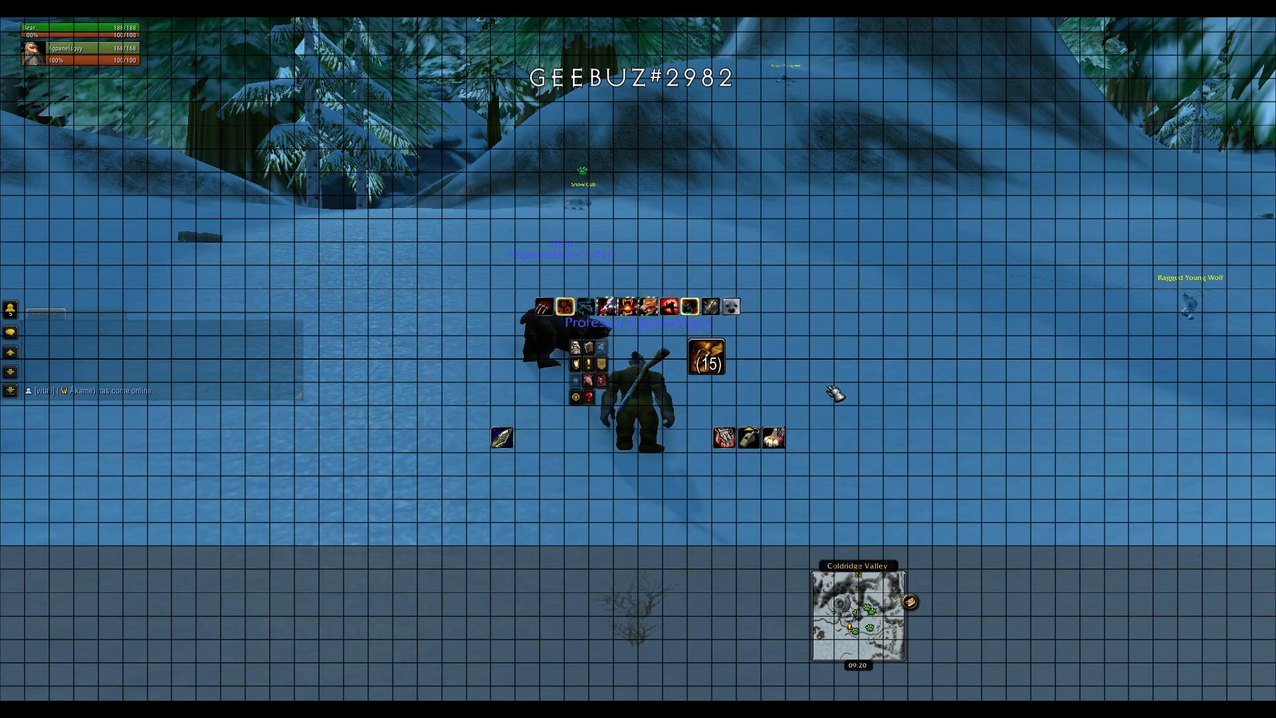
- Attack and kill a Ragged Young Wolf to test the damage meter with combat data
{"action": "key", "text": "w"}
{"action": "key", "text": "a"}
{"action": "key", "text": "d"}
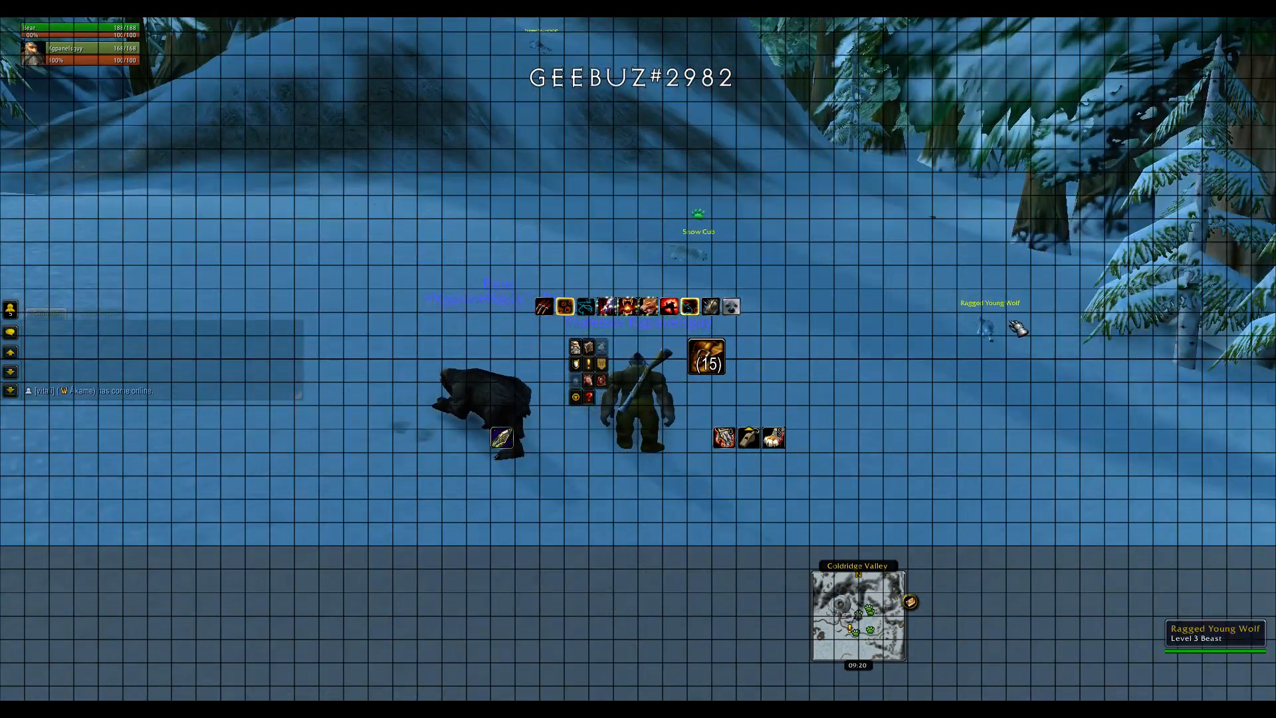
{"action": "left_click", "coordinate": [983, 329]}
{"action": "key", "text": "d"}
{"action": "key", "text": "1"}
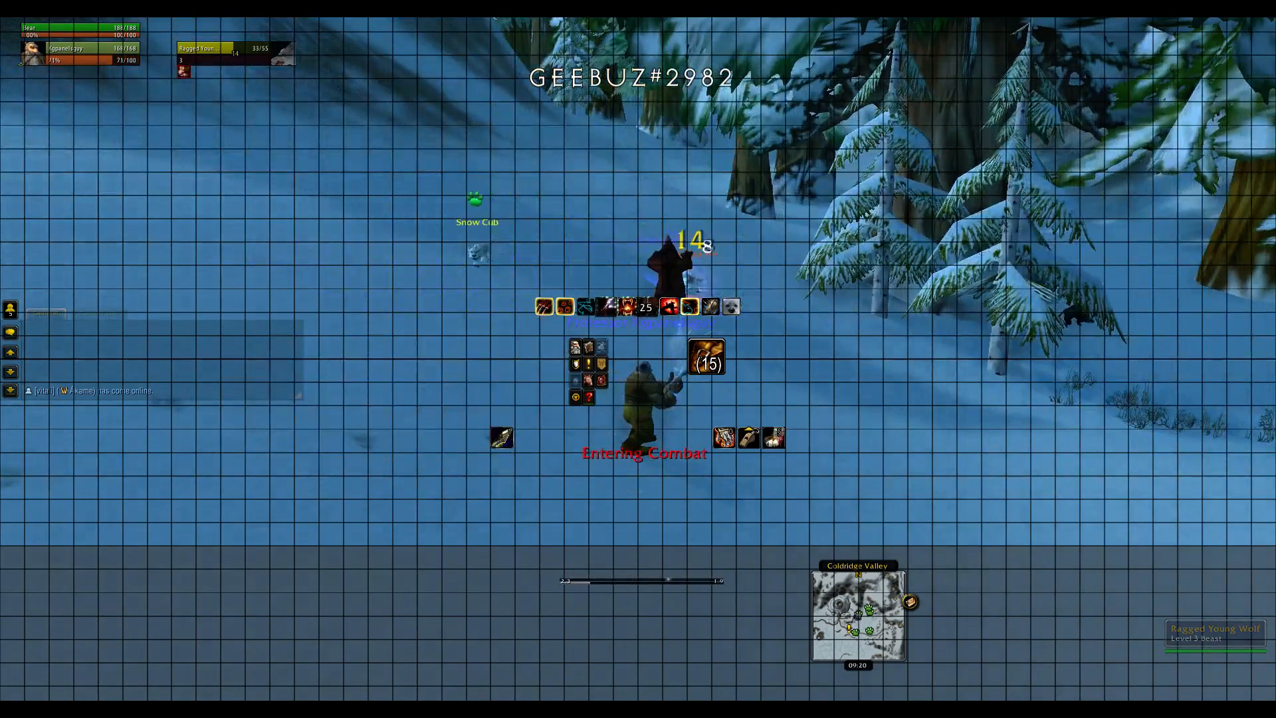
{"action": "key", "text": "a"}
{"action": "key", "text": "d"}
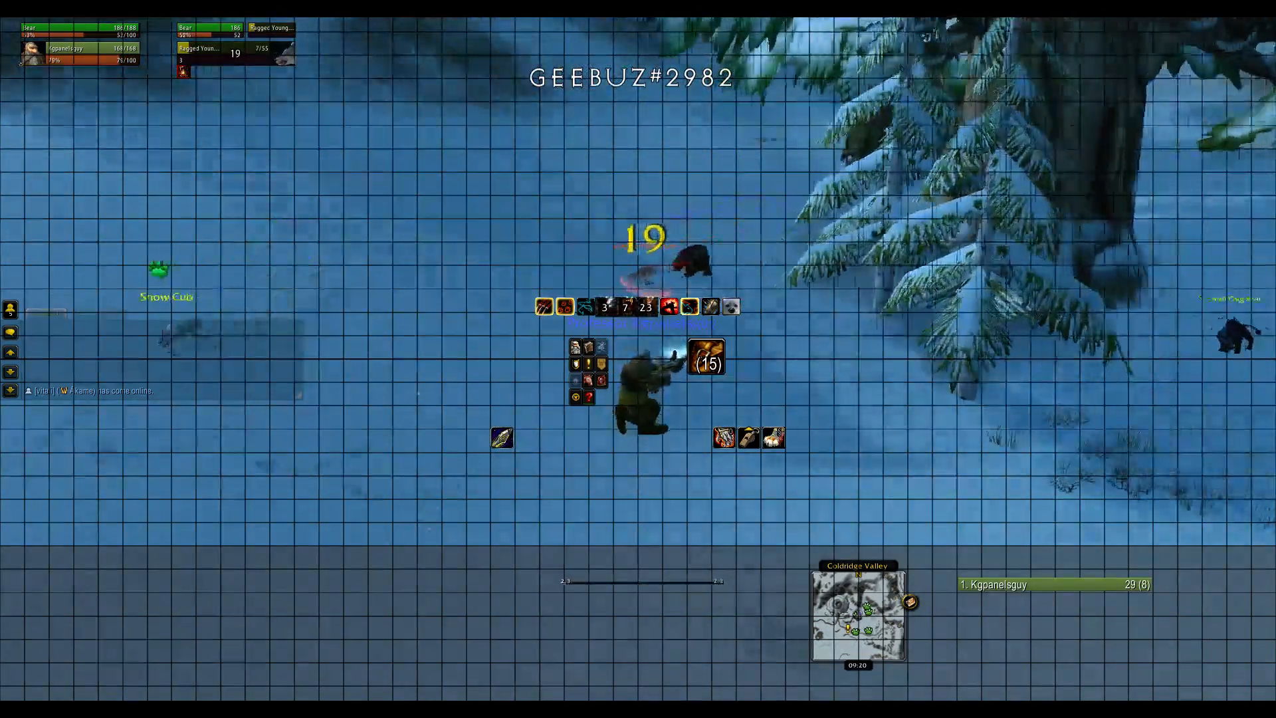
{"action": "key", "text": "1"}
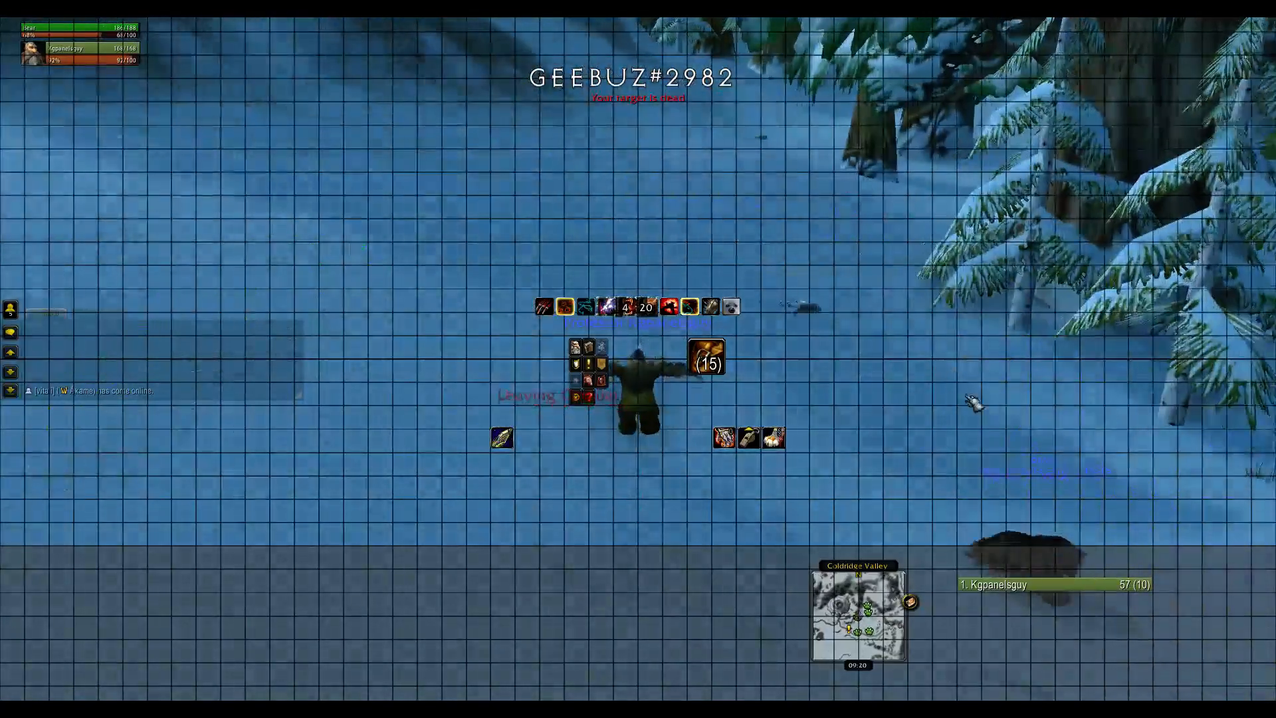
{"action": "mouse_move", "coordinate": [1017, 590]}
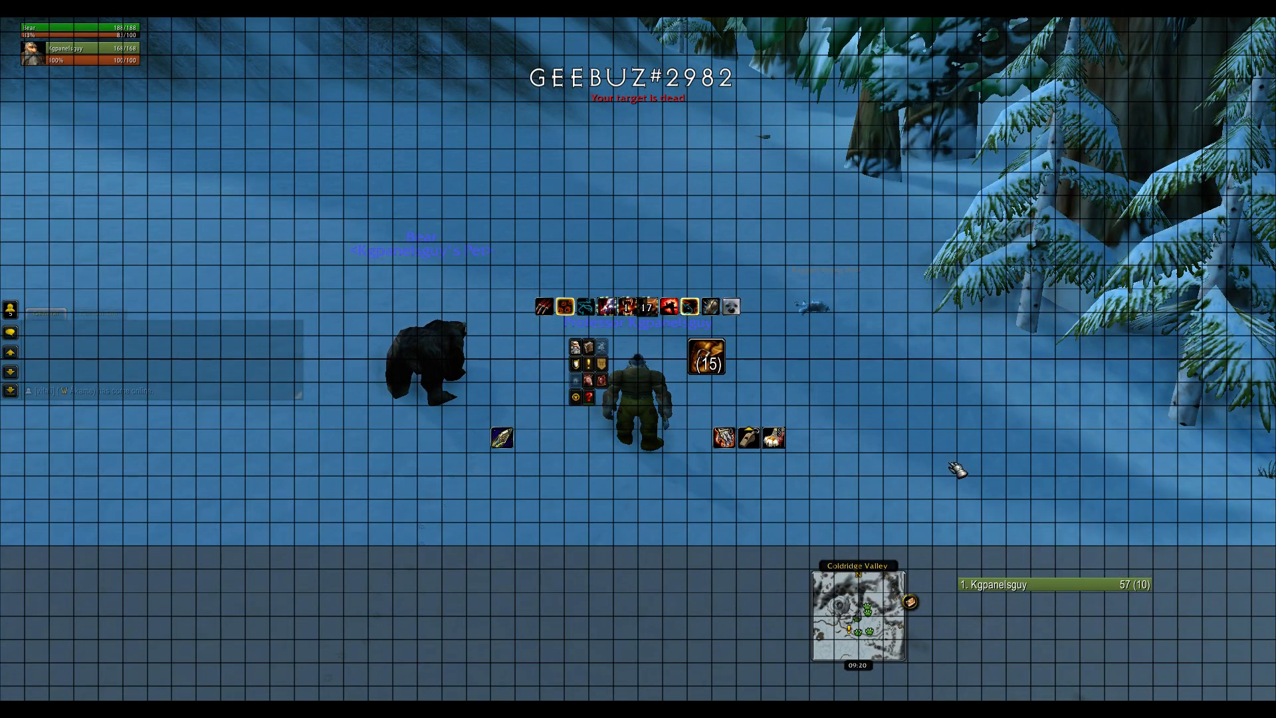
- List Recount's slash commands in chat with /recount and look through them for the configuration option
{"action": "key", "text": "Return"}
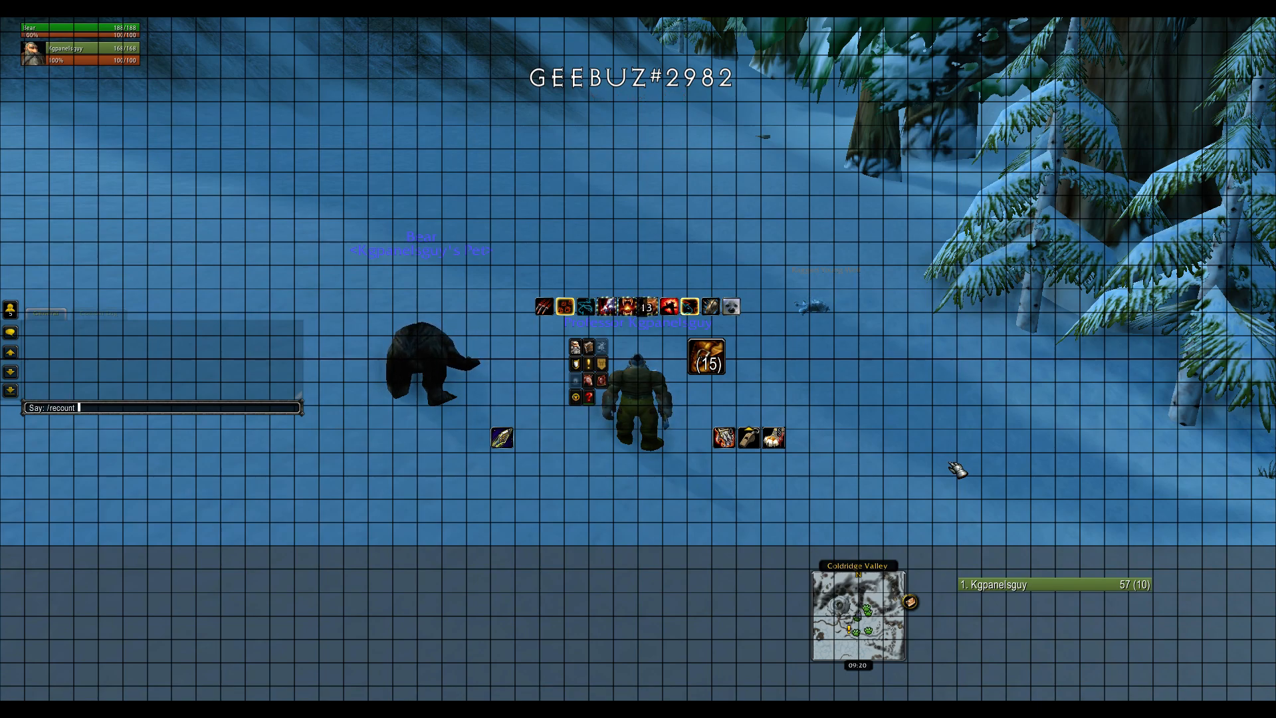
{"action": "type", "text": "/recount"}
{"action": "key", "text": "Return"}
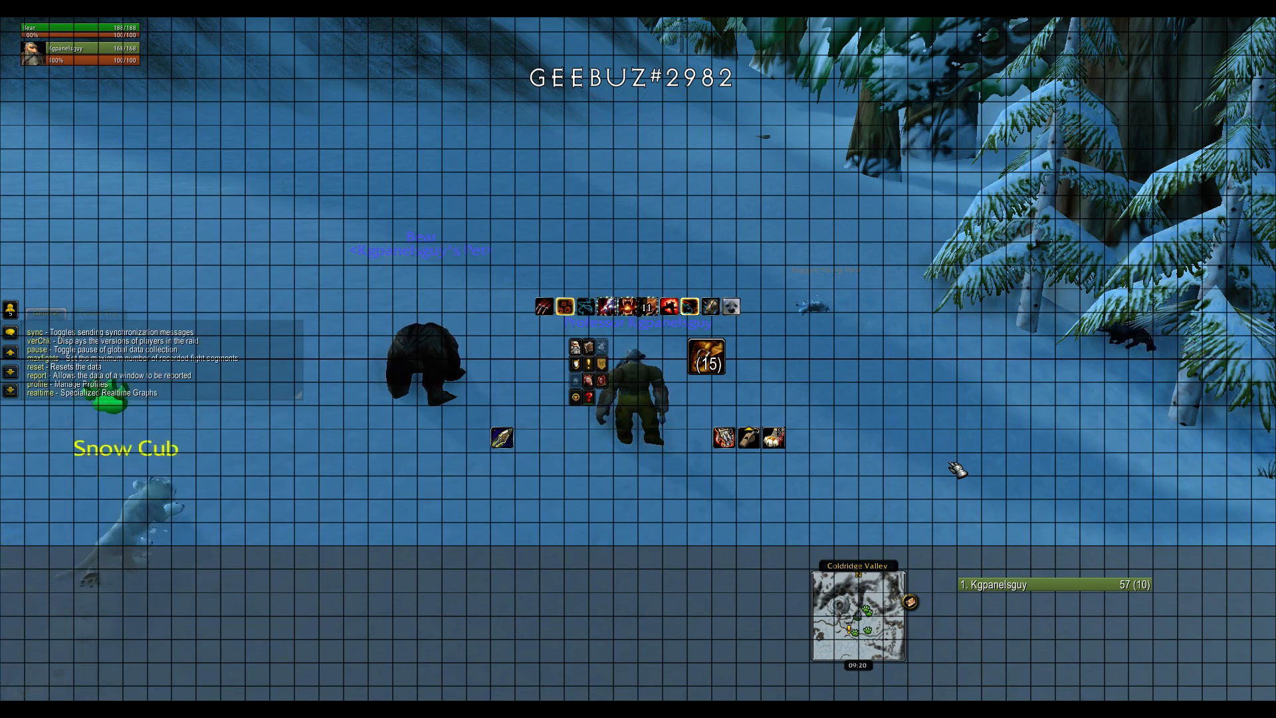
{"action": "scroll", "coordinate": [261, 385], "scroll_direction": "up", "scroll_amount": 8}
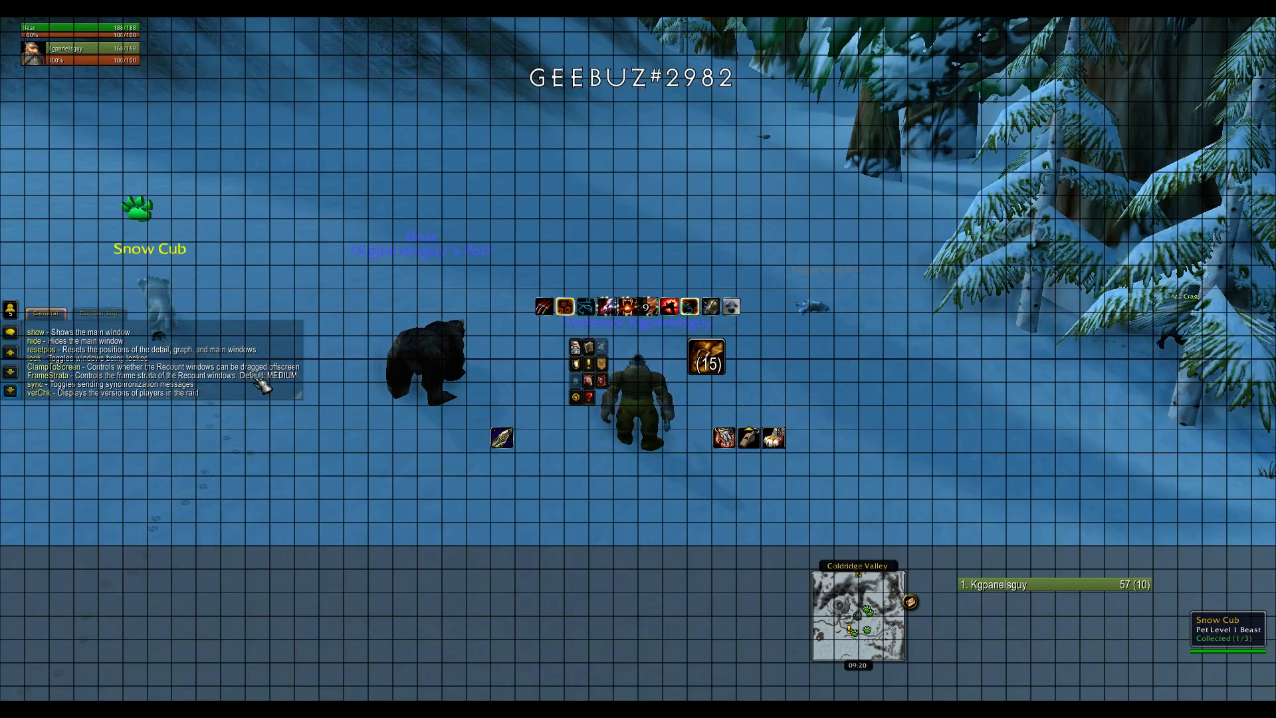
{"action": "scroll", "coordinate": [256, 379], "scroll_direction": "up", "scroll_amount": 1}
{"action": "left_click", "coordinate": [10, 391]}
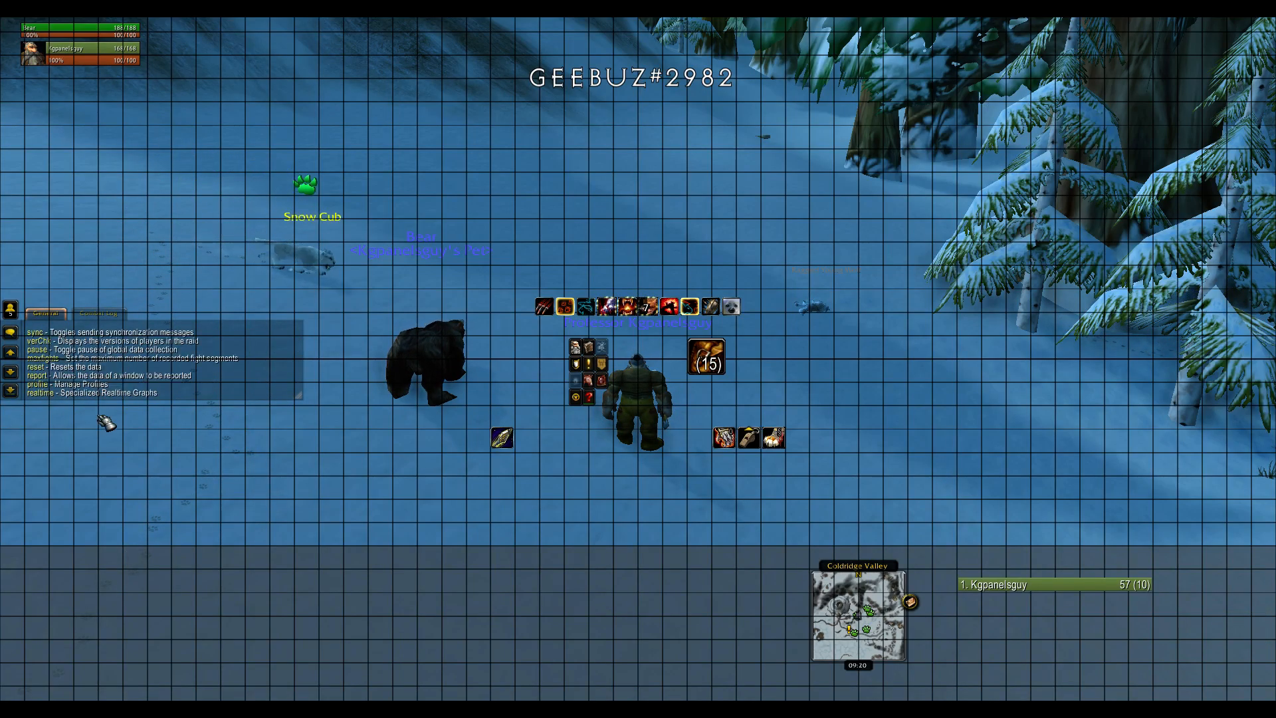
- Reopen Recount's settings with /recount config, set the row height to 26 and close the settings
{"action": "key", "text": "Return"}
{"action": "key", "text": "alt+Up"}
{"action": "type", "text": "con"}
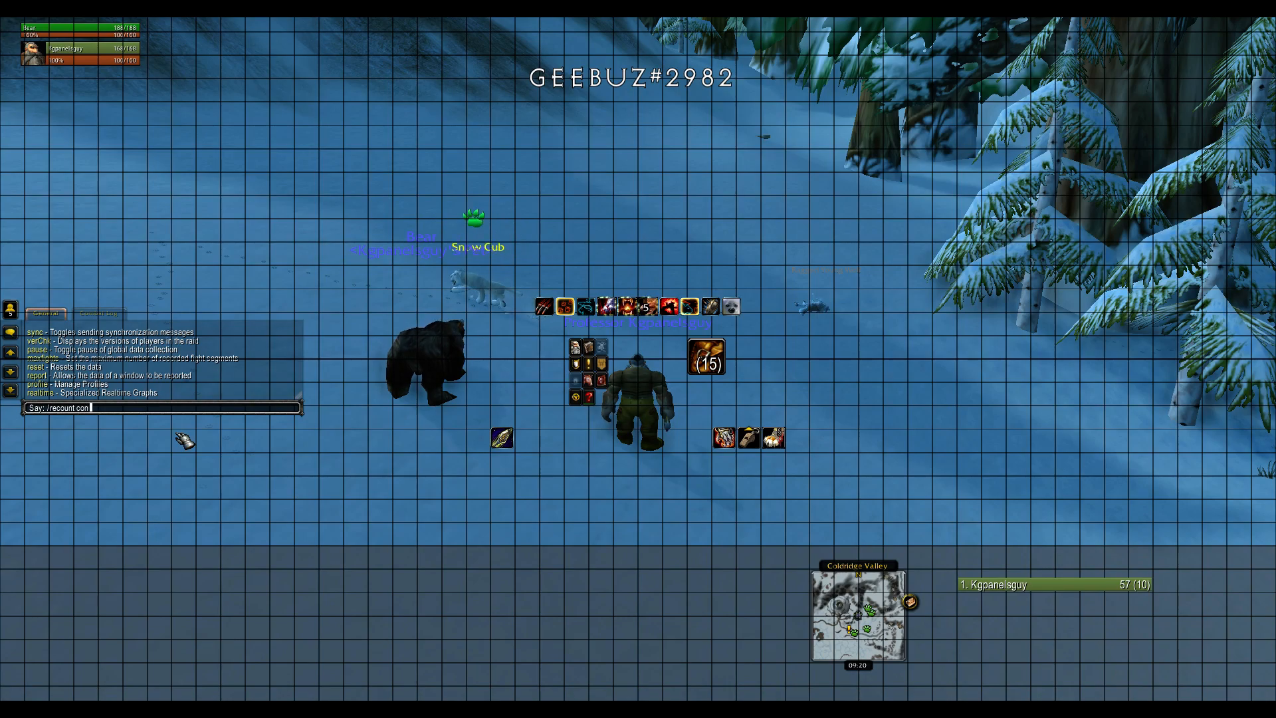
{"action": "type", "text": "fig"}
{"action": "key", "text": "Return"}
{"action": "left_click_drag", "start_coordinate": [490, 376], "coordinate": [512, 377]}
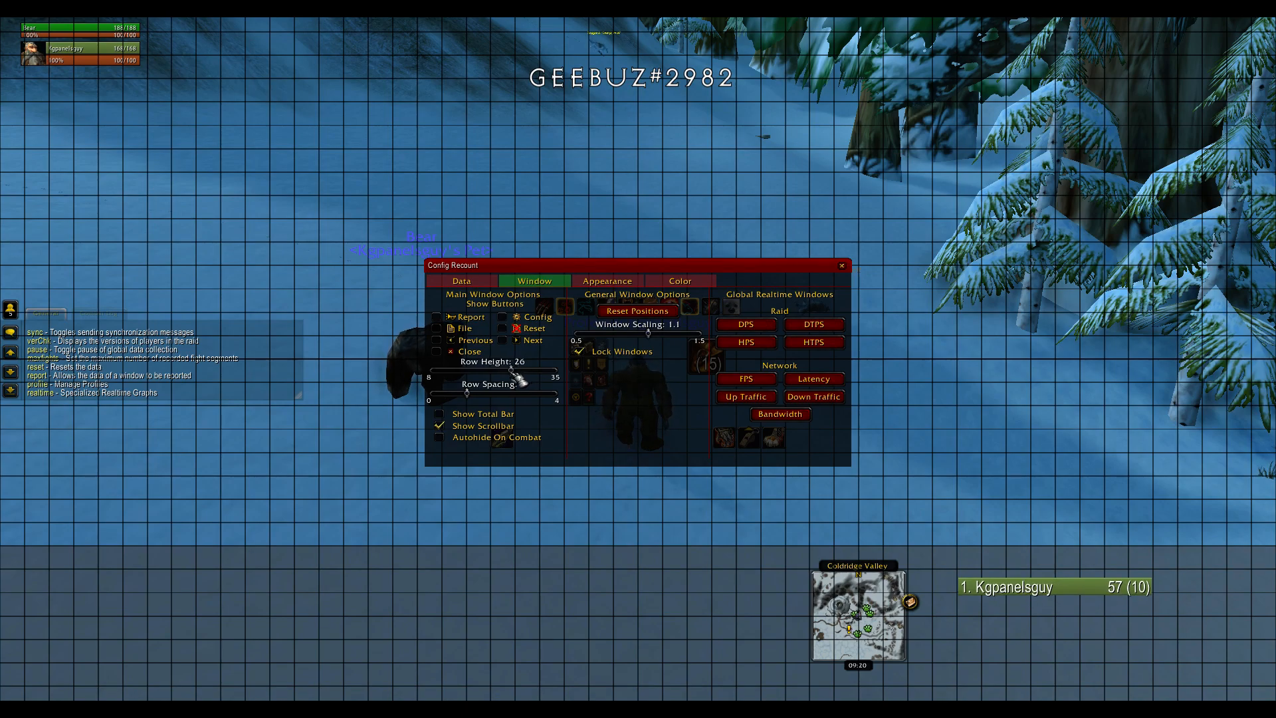
{"action": "left_click", "coordinate": [841, 266]}
{"action": "key", "text": "a"}
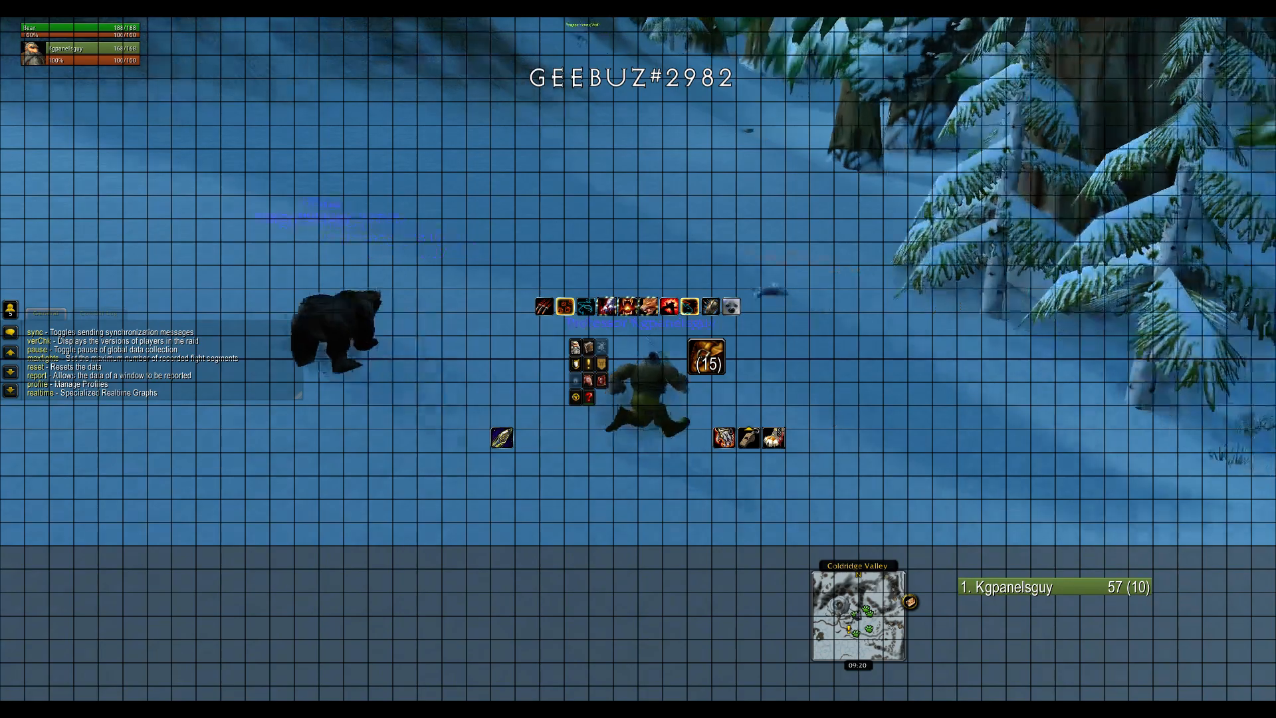
{"action": "key", "text": "w"}
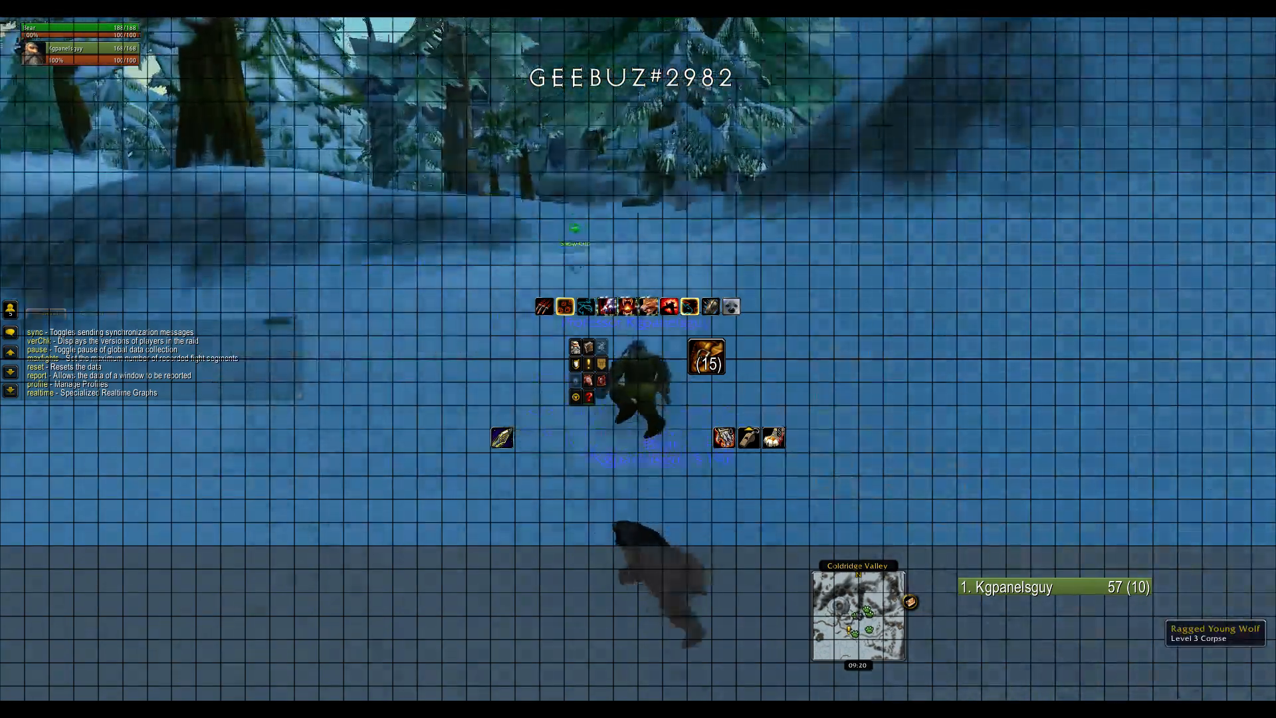
{"action": "key", "text": "w"}
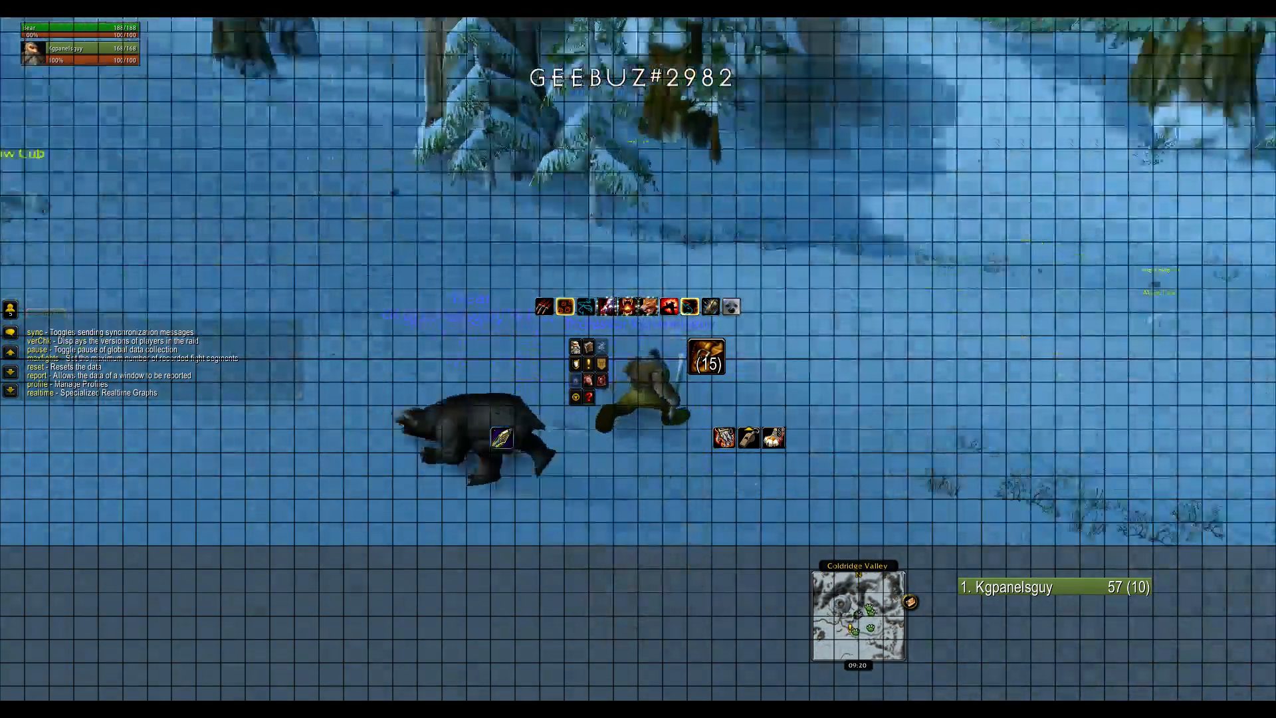
{"action": "key", "text": "w"}
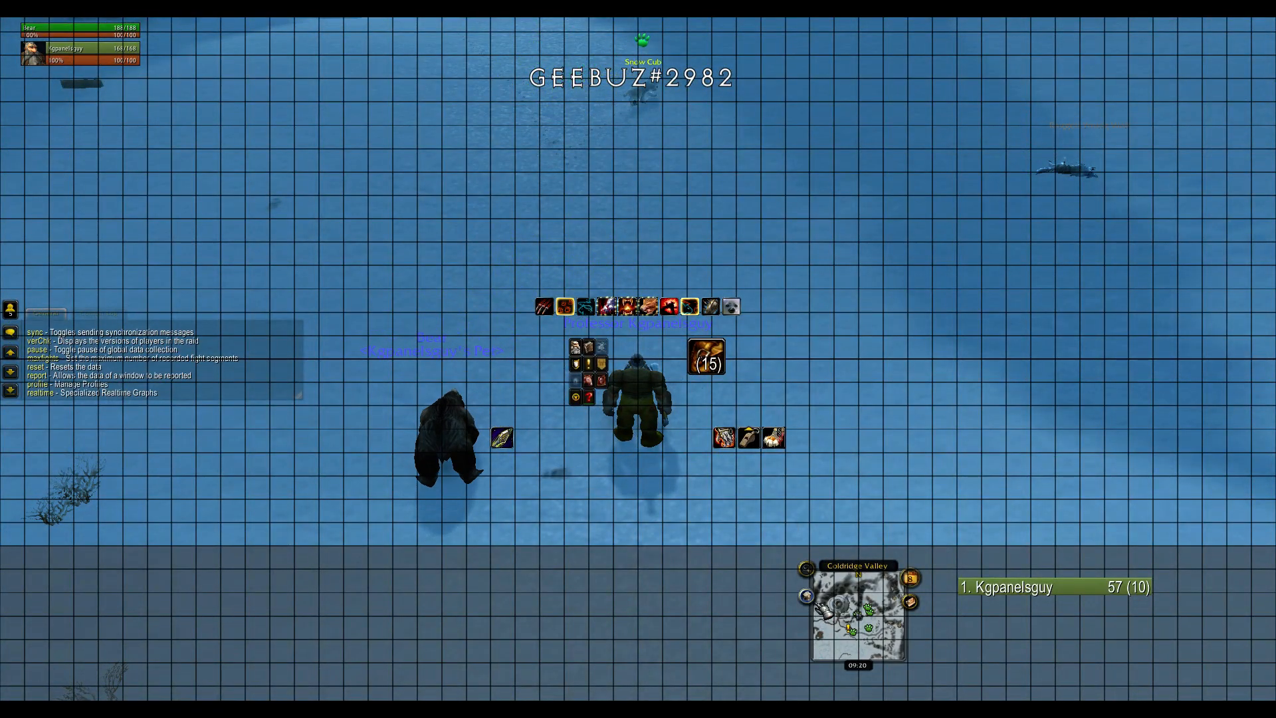
- Unlock the Bartender4 bars and stack Bars 1 to 4 on the background panel beside the minimap, with Bar 1 along the panel's lower edge
{"action": "left_click", "coordinate": [806, 596]}
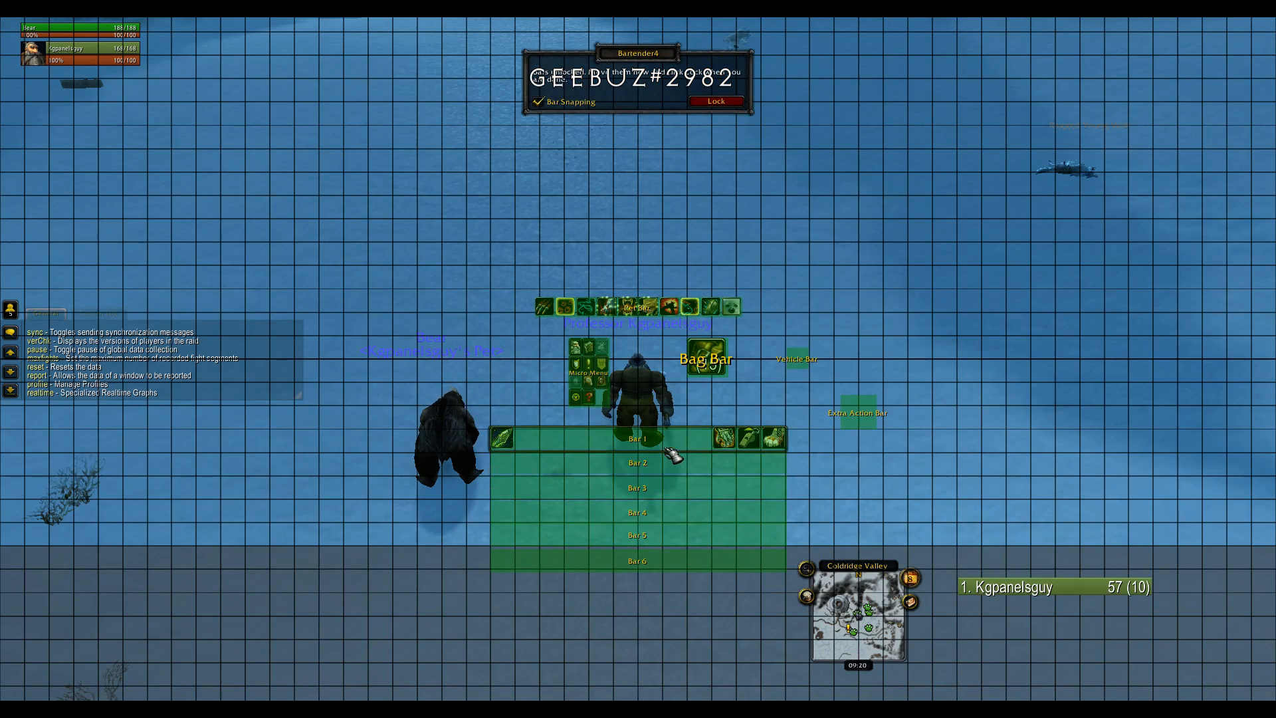
{"action": "left_click_drag", "start_coordinate": [648, 447], "coordinate": [499, 677]}
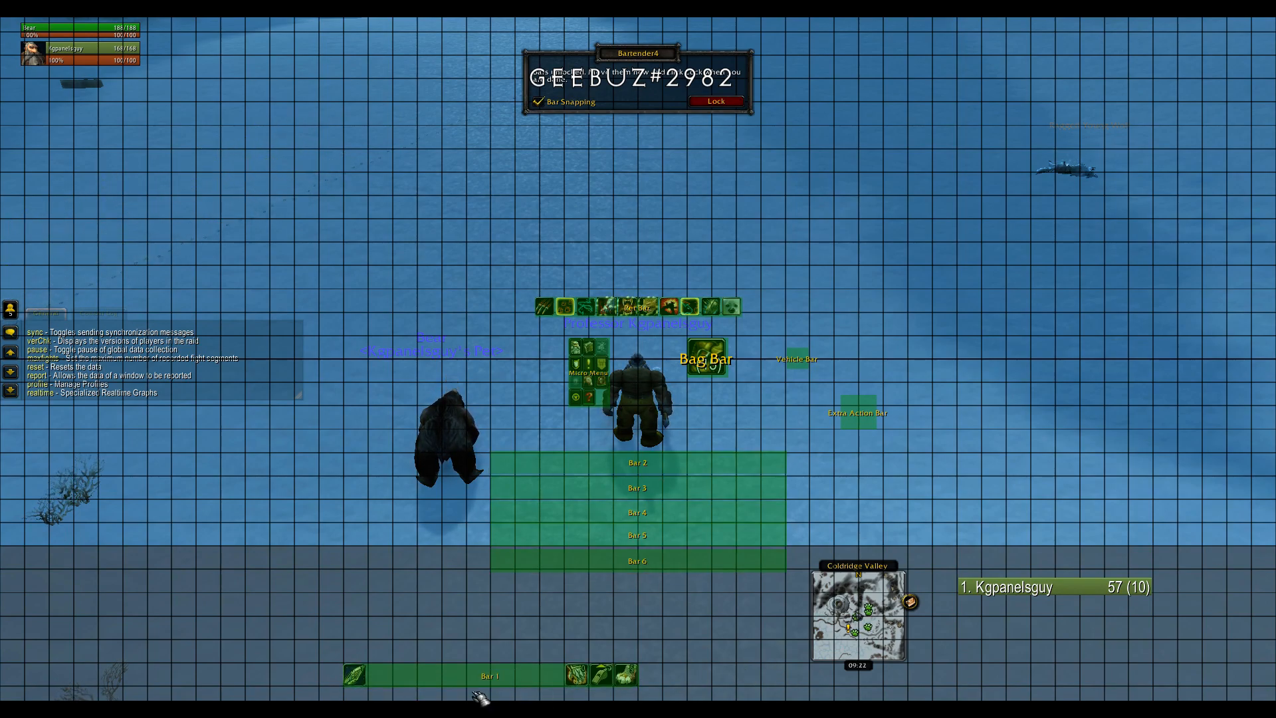
{"action": "left_click", "coordinate": [538, 102]}
{"action": "left_click_drag", "start_coordinate": [654, 468], "coordinate": [430, 629]}
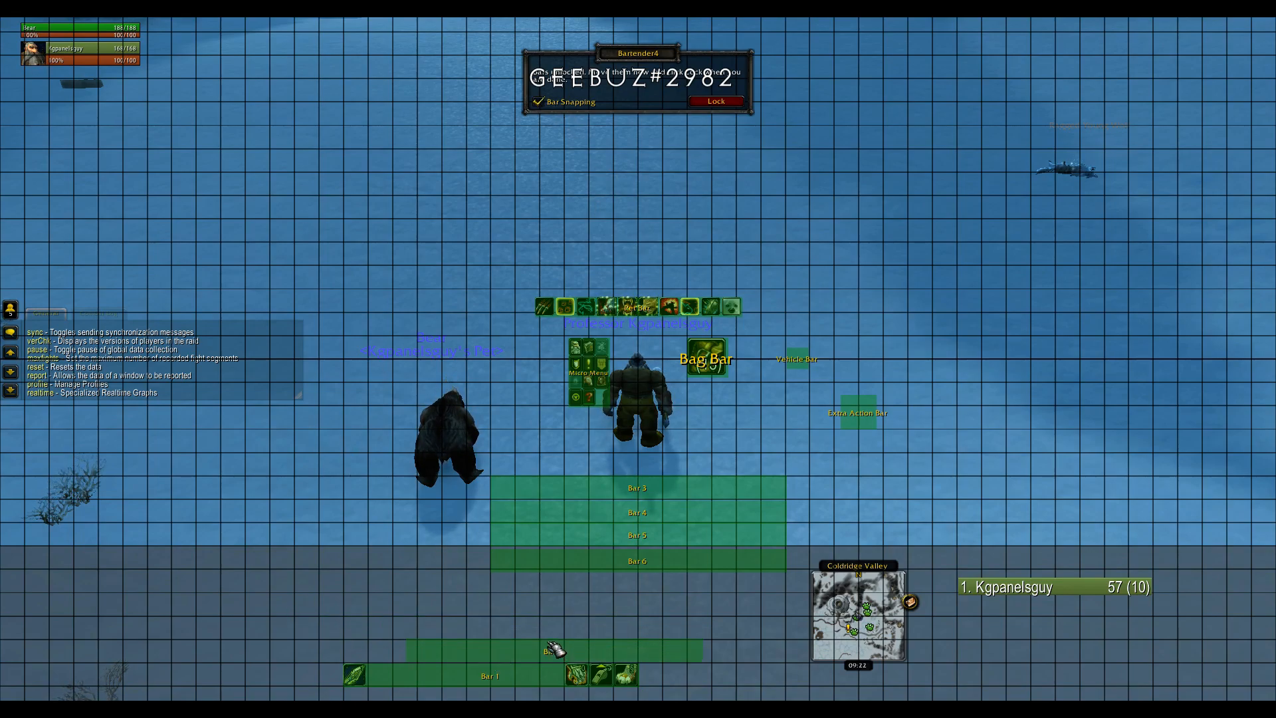
{"action": "left_click_drag", "start_coordinate": [555, 652], "coordinate": [512, 653]}
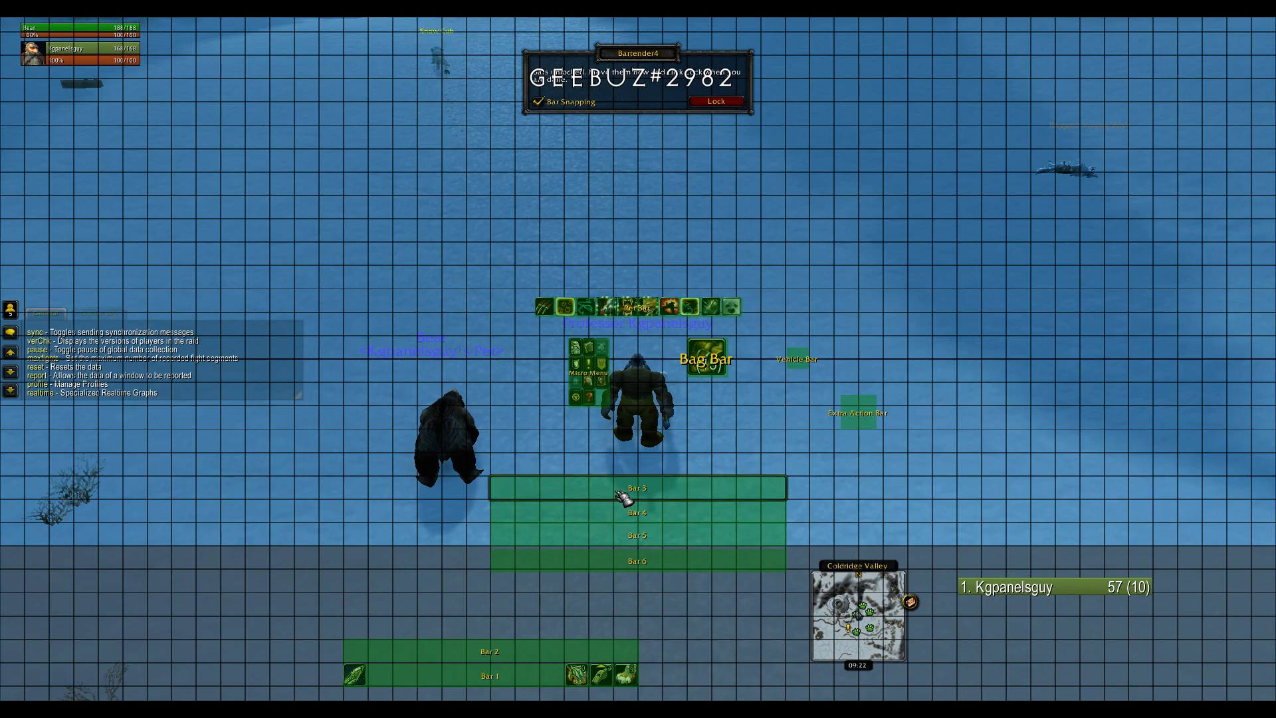
{"action": "left_click_drag", "start_coordinate": [621, 498], "coordinate": [502, 613]}
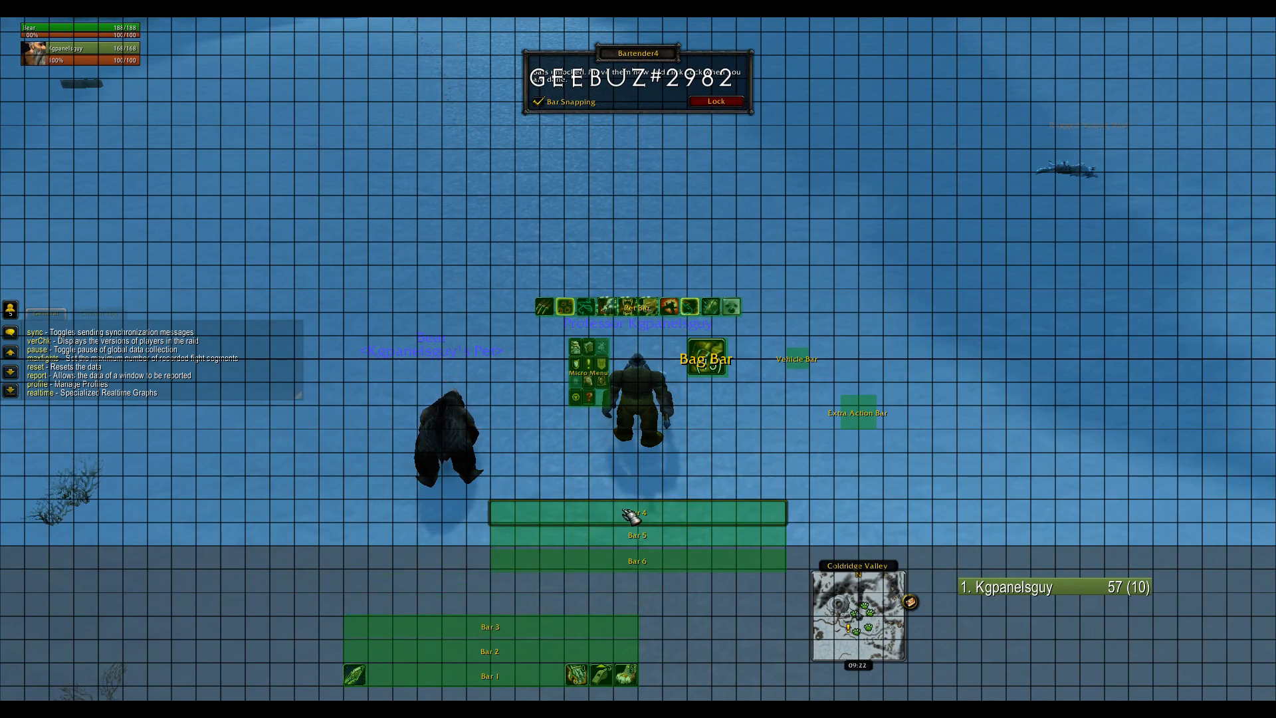
{"action": "left_click_drag", "start_coordinate": [629, 512], "coordinate": [490, 606]}
- Set Bars 5 and 6 to 4 rows each and place them side by side at the right end of the Bar 1–4 stack
{"action": "left_click_drag", "start_coordinate": [632, 541], "coordinate": [698, 507]}
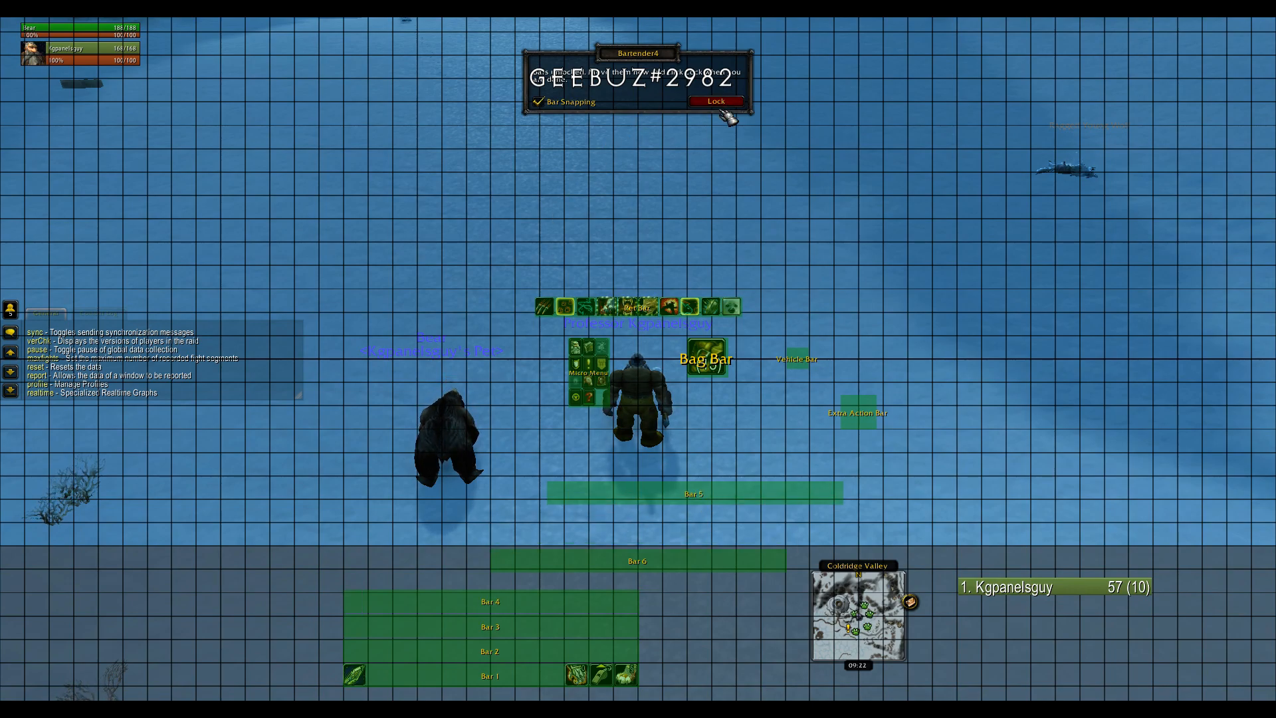
{"action": "left_click", "coordinate": [807, 596]}
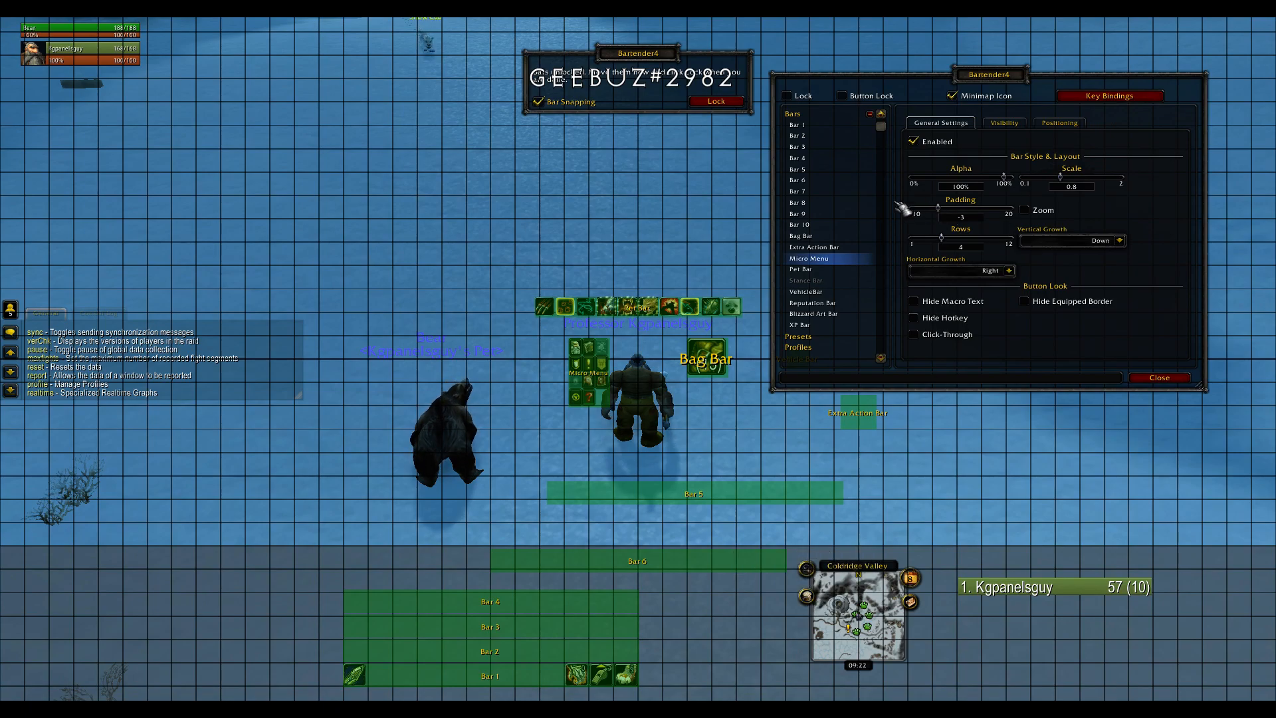
{"action": "left_click", "coordinate": [830, 170]}
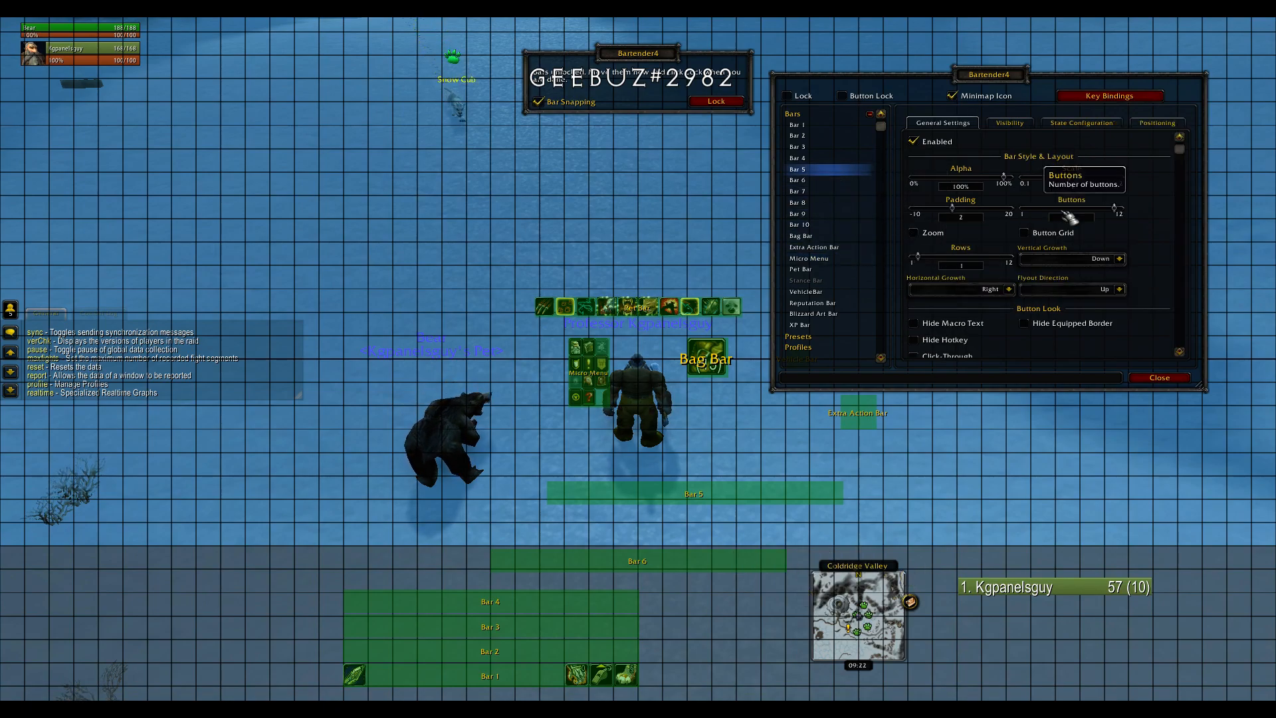
{"action": "left_click_drag", "start_coordinate": [920, 258], "coordinate": [942, 259]}
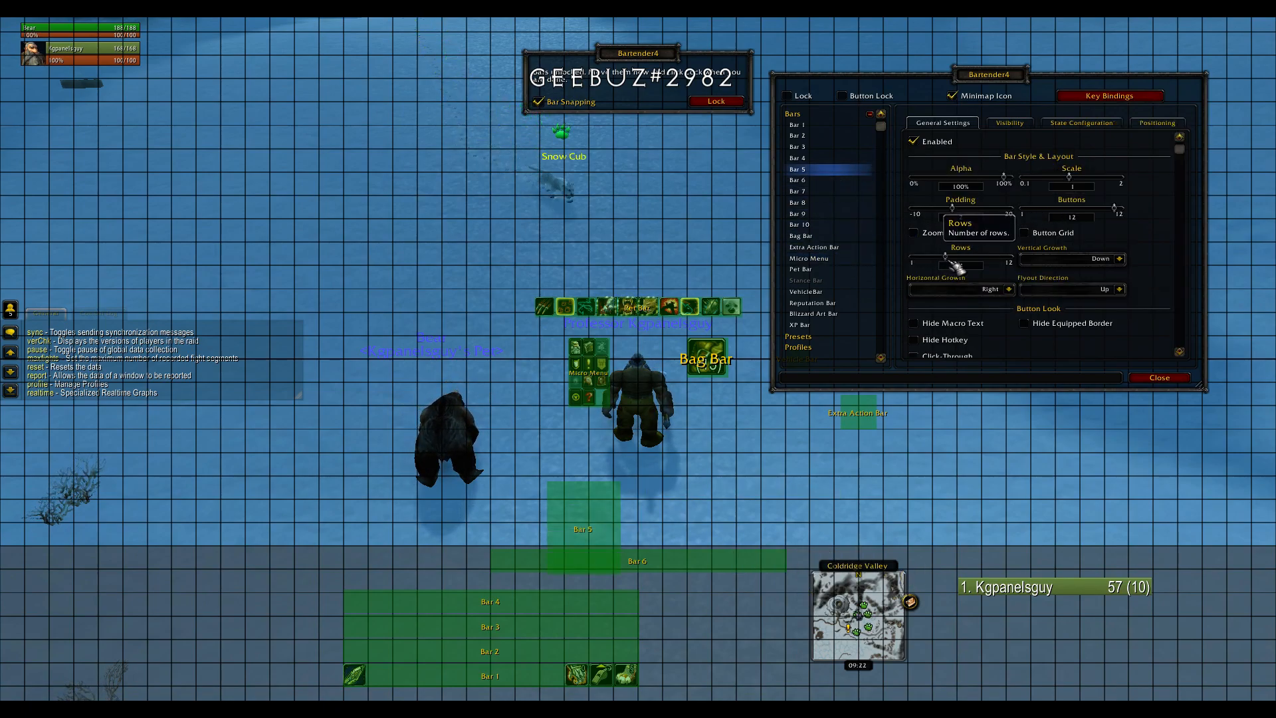
{"action": "left_click_drag", "start_coordinate": [604, 530], "coordinate": [704, 637]}
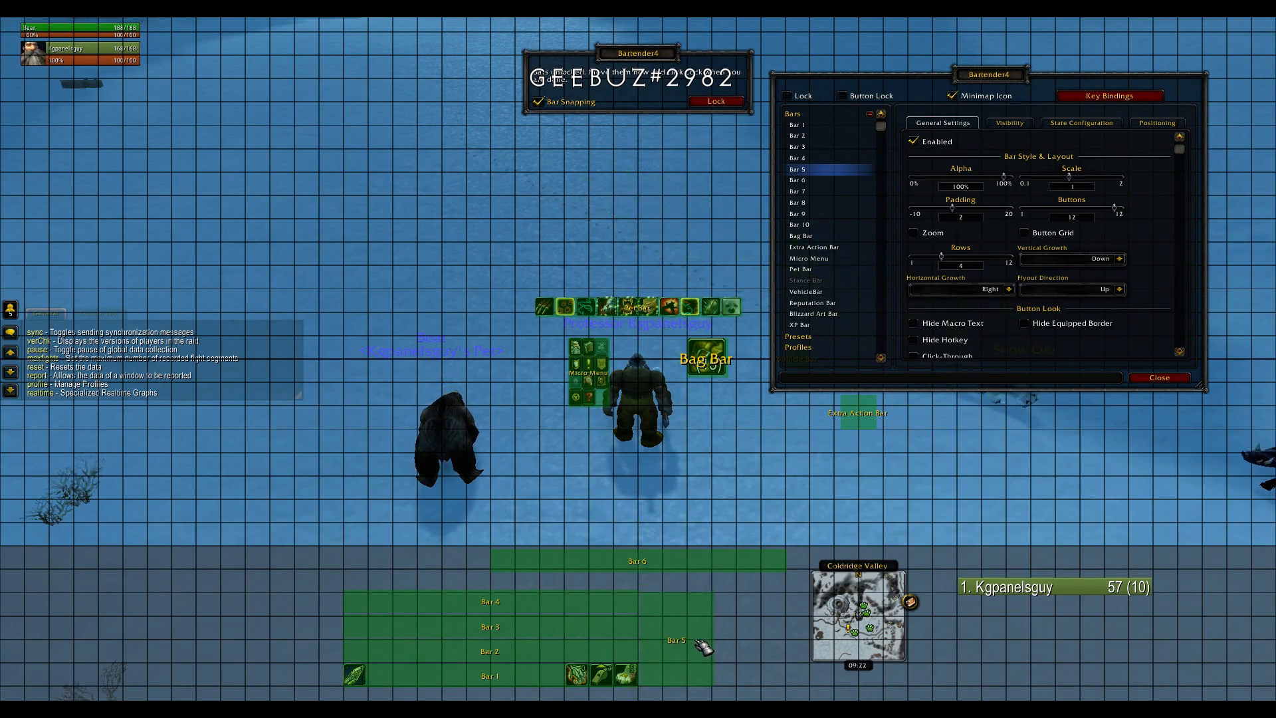
{"action": "left_click", "coordinate": [830, 183]}
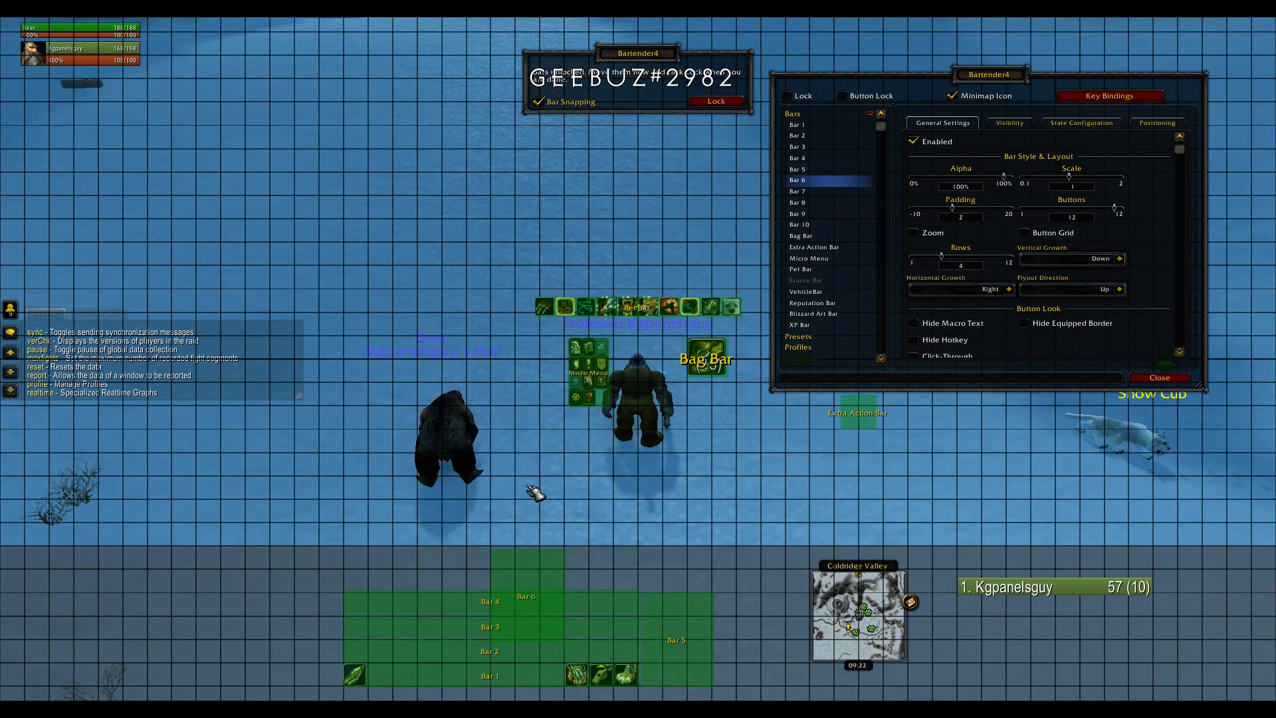
{"action": "left_click_drag", "start_coordinate": [555, 591], "coordinate": [778, 628]}
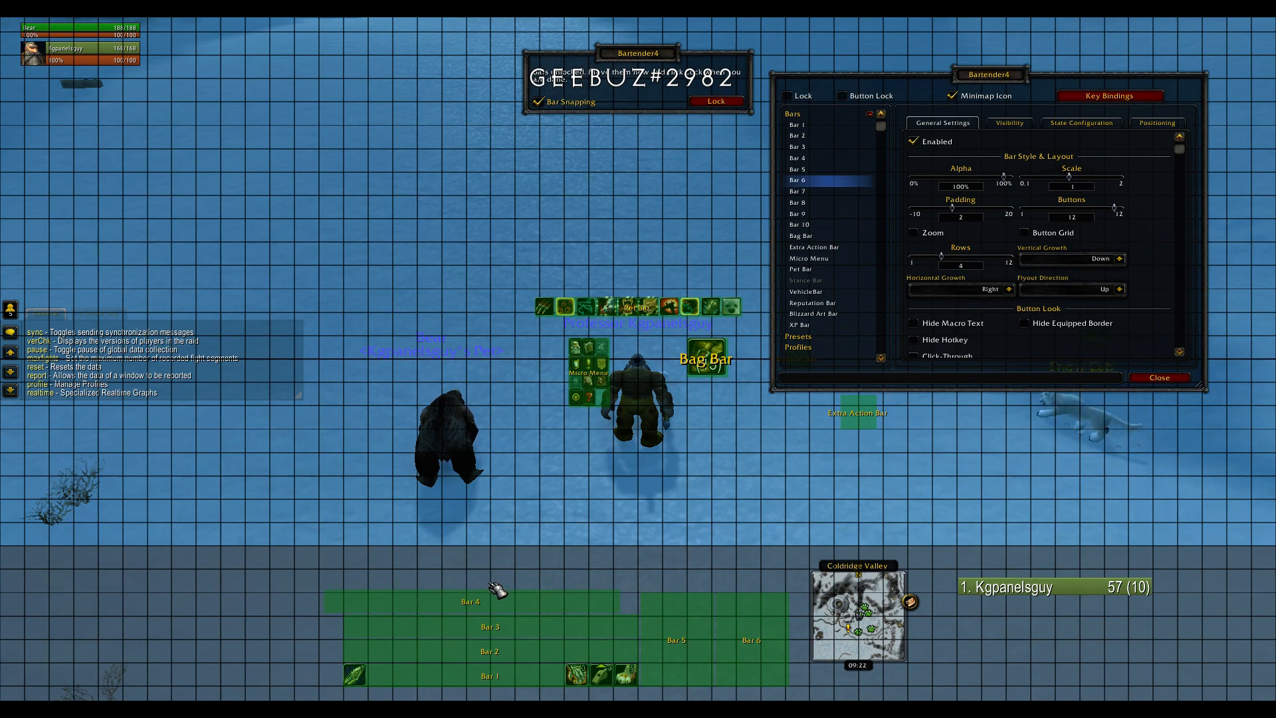
- Pull Bars 2 to 5 out of the block and shift Bar 1 slightly left along the panel's lower edge
{"action": "left_click_drag", "start_coordinate": [464, 649], "coordinate": [476, 605]}
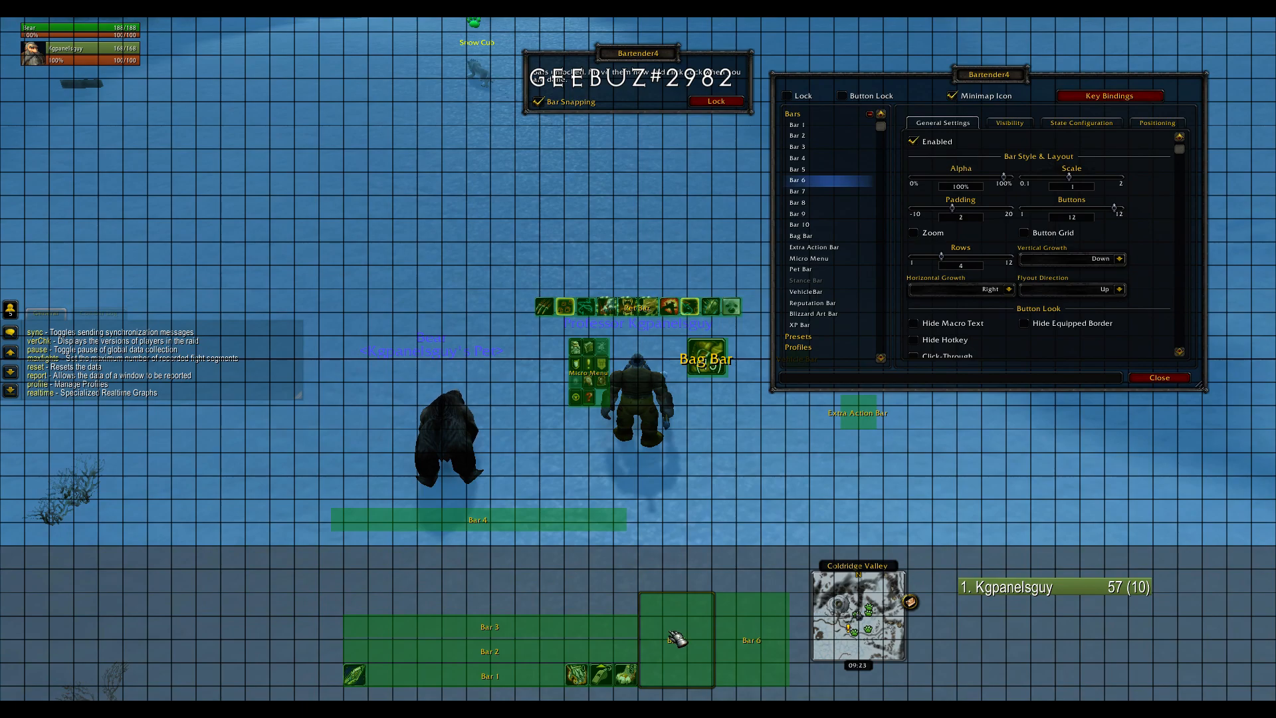
{"action": "left_click_drag", "start_coordinate": [677, 638], "coordinate": [794, 522]}
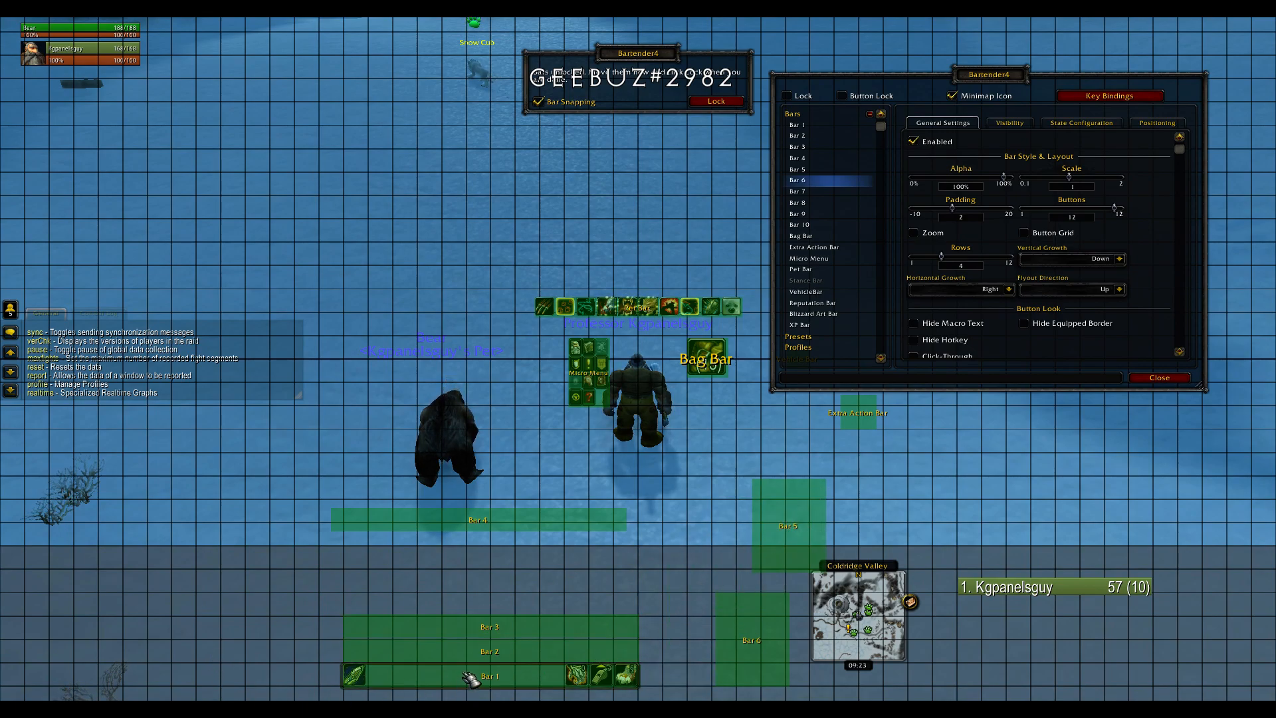
{"action": "left_click_drag", "start_coordinate": [463, 674], "coordinate": [427, 578]}
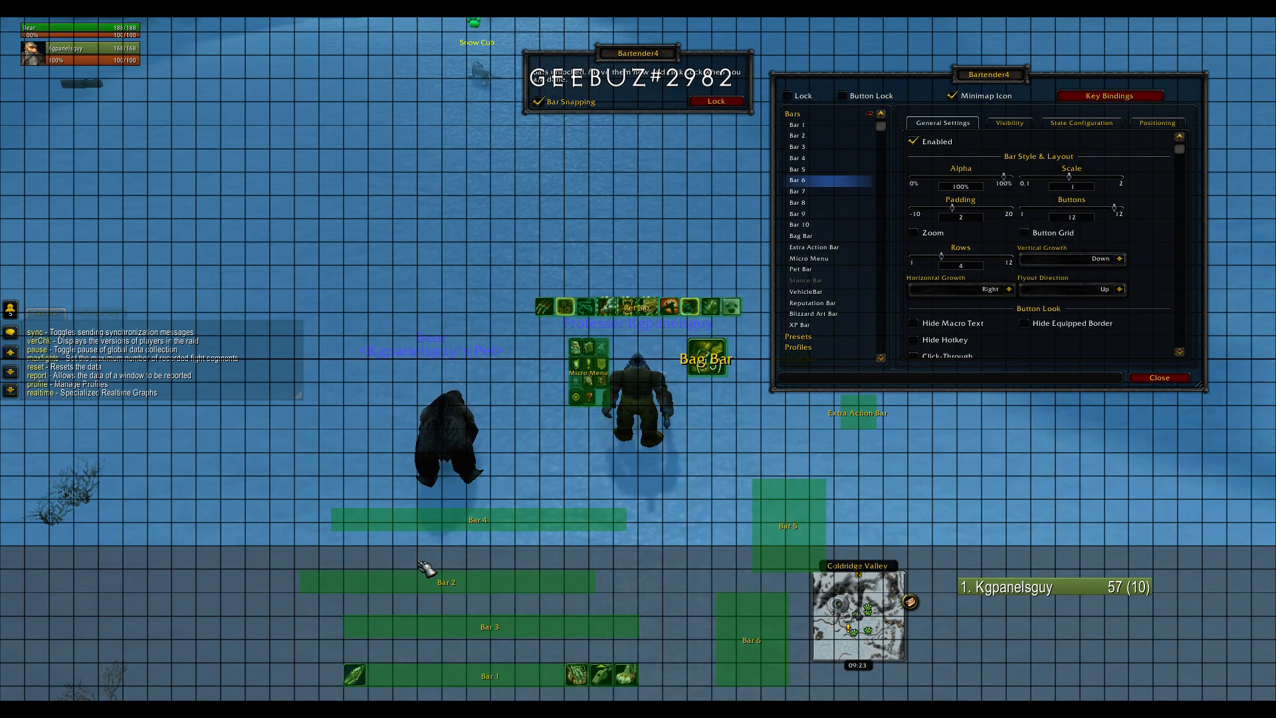
{"action": "left_click_drag", "start_coordinate": [489, 672], "coordinate": [490, 581]}
{"action": "mouse_move", "coordinate": [495, 687]}
{"action": "left_mouse_down"}
{"action": "mouse_move", "coordinate": [490, 647]}
{"action": "mouse_move", "coordinate": [504, 669]}
{"action": "mouse_move", "coordinate": [495, 689]}
{"action": "mouse_move", "coordinate": [500, 673]}
{"action": "left_mouse_up"}
{"action": "left_click_drag", "start_coordinate": [499, 676], "coordinate": [477, 677]}
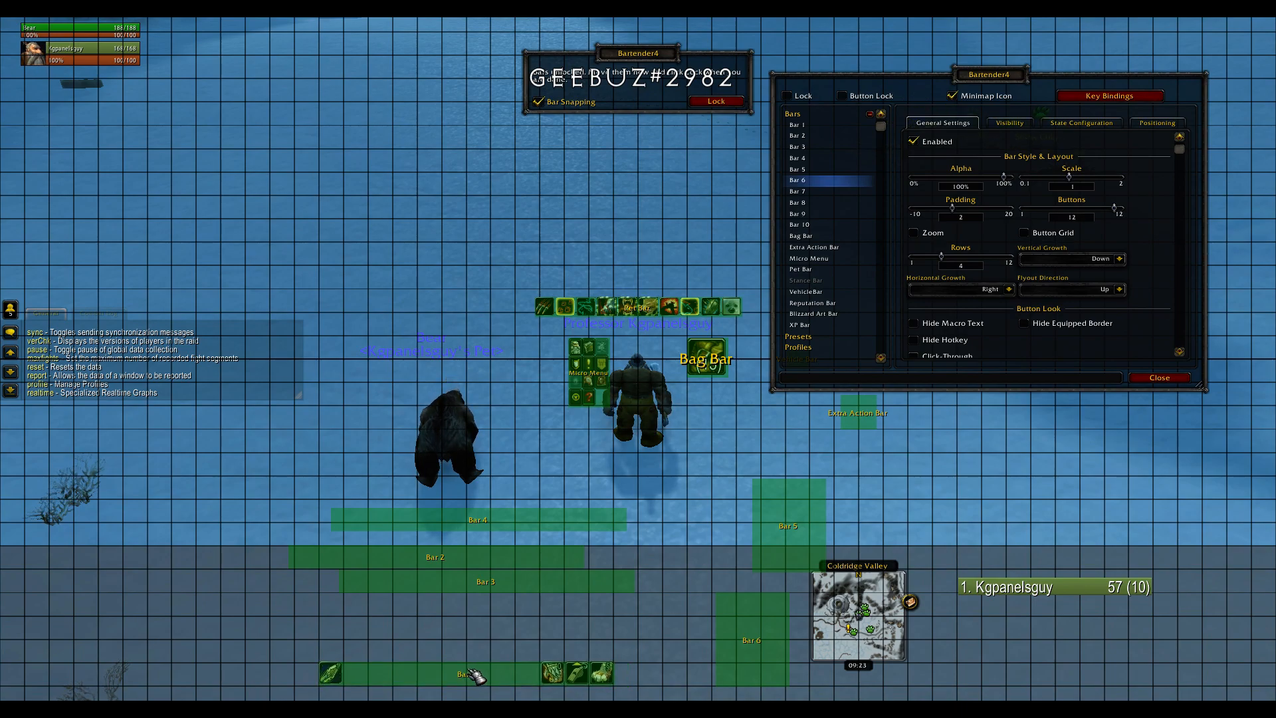
- Restack Bars 2, 3 and 4 on top of Bar 1 and snap Bars 5 and 6 against the stack's right end
{"action": "left_click_drag", "start_coordinate": [465, 560], "coordinate": [439, 643]}
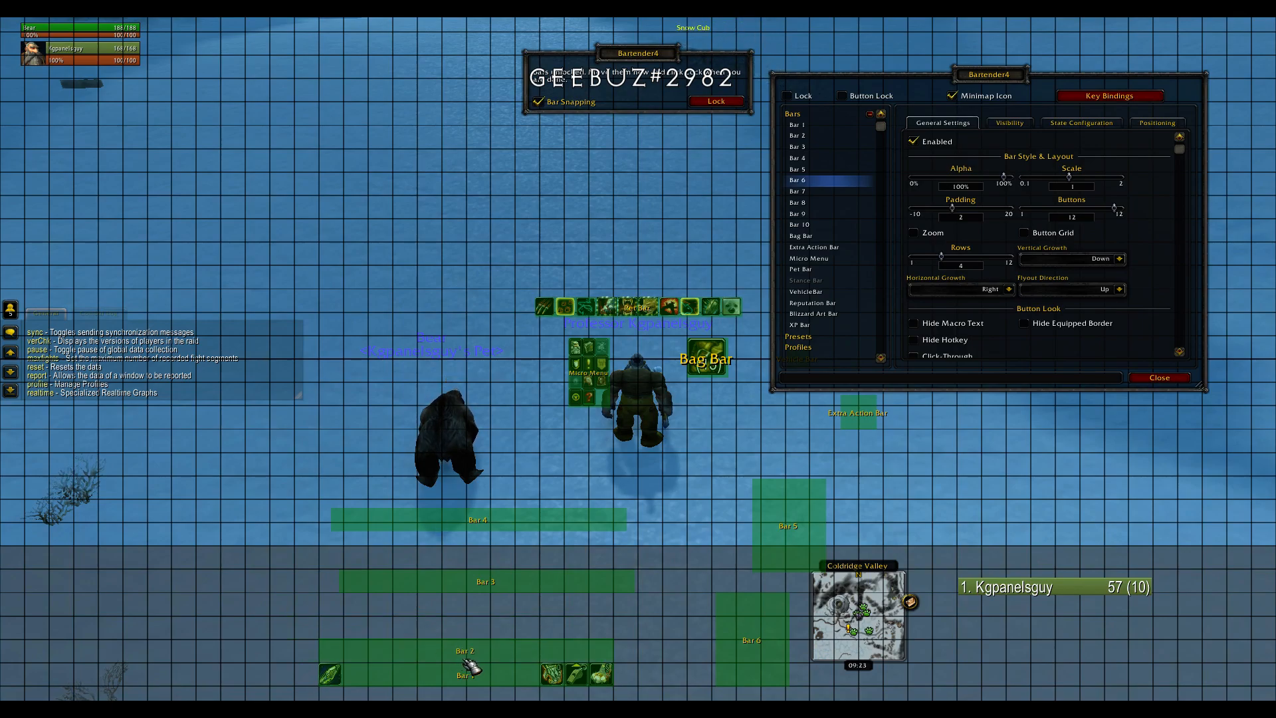
{"action": "left_click_drag", "start_coordinate": [484, 589], "coordinate": [458, 660]}
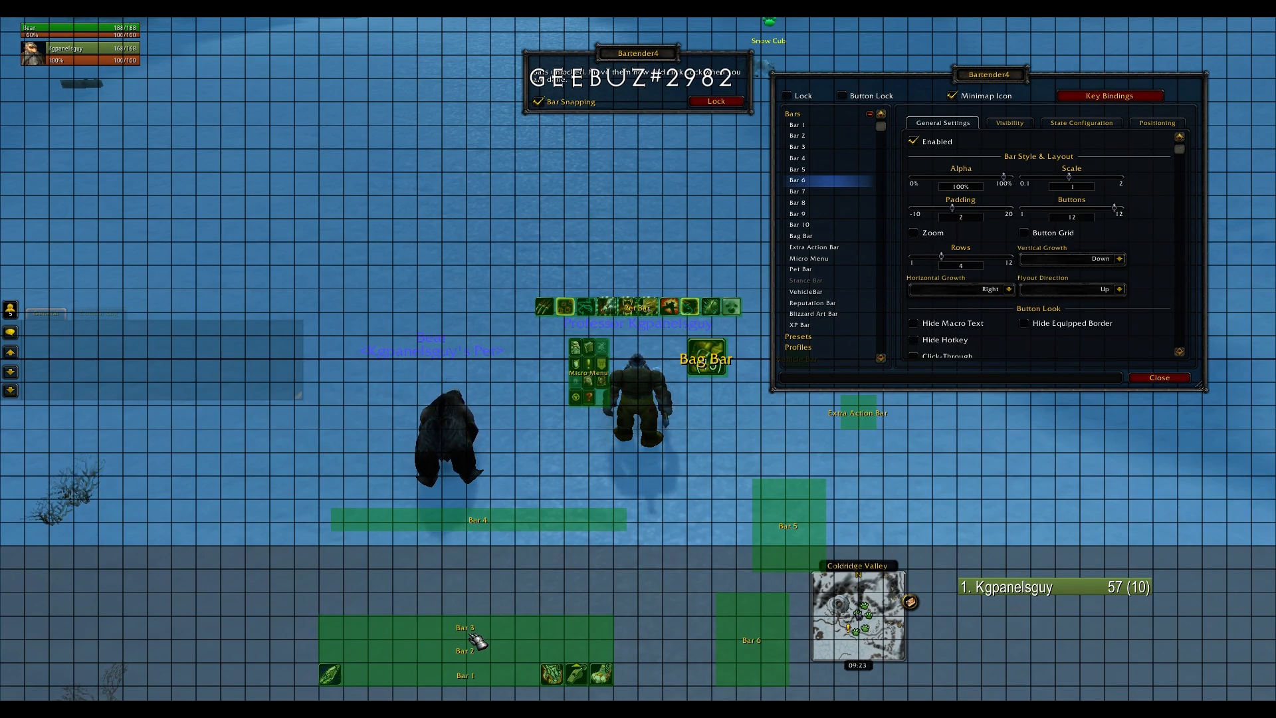
{"action": "left_click_drag", "start_coordinate": [499, 524], "coordinate": [463, 620]}
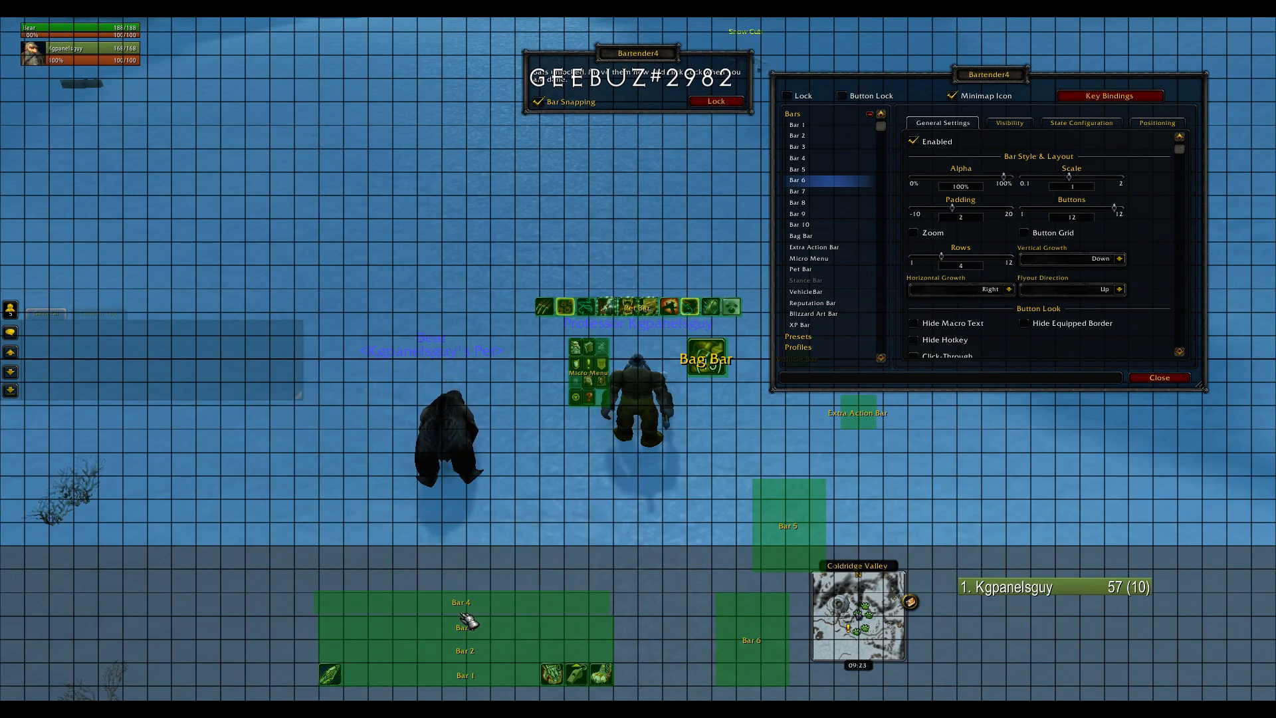
{"action": "left_click_drag", "start_coordinate": [478, 617], "coordinate": [467, 616]}
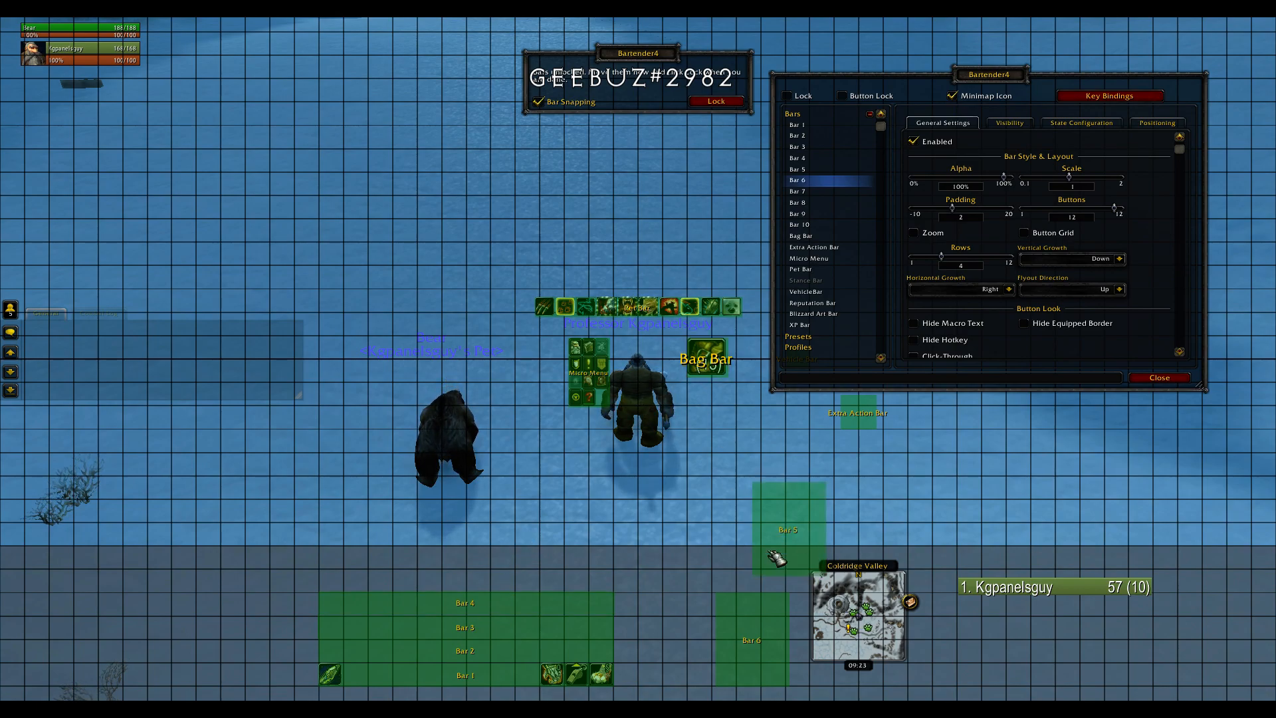
{"action": "left_click_drag", "start_coordinate": [789, 545], "coordinate": [682, 647]}
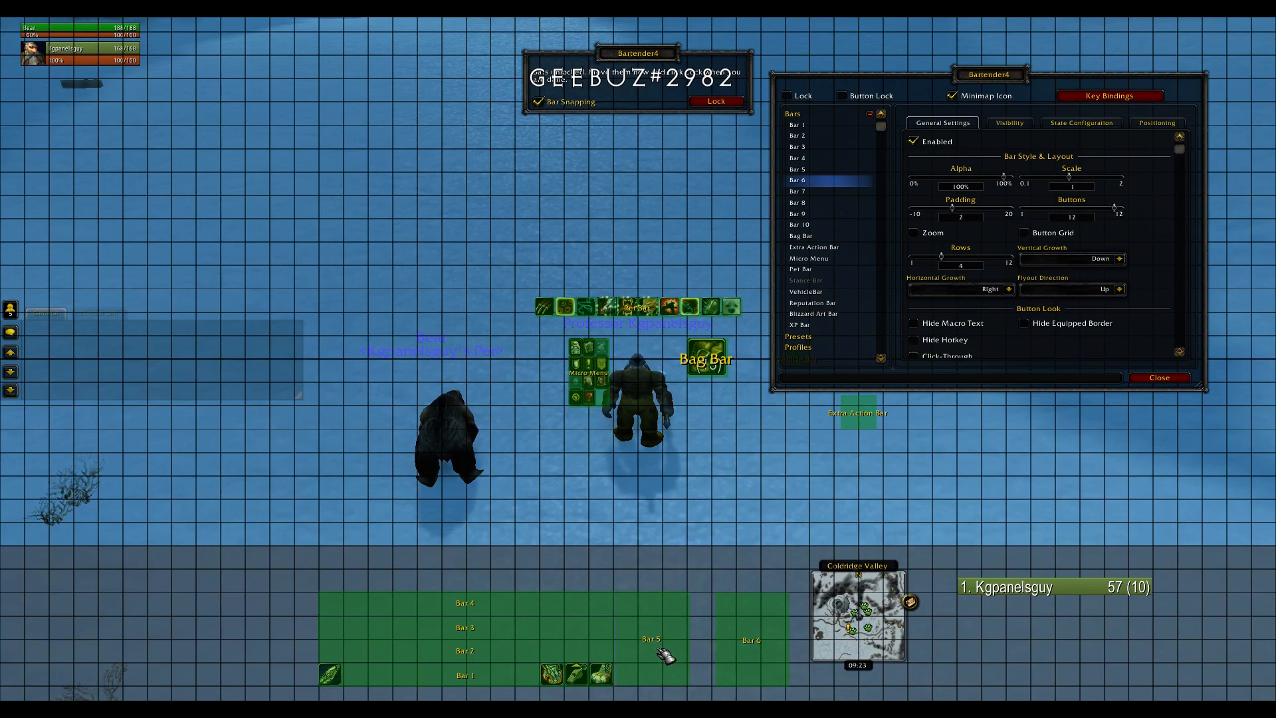
{"action": "left_click_drag", "start_coordinate": [763, 652], "coordinate": [731, 655]}
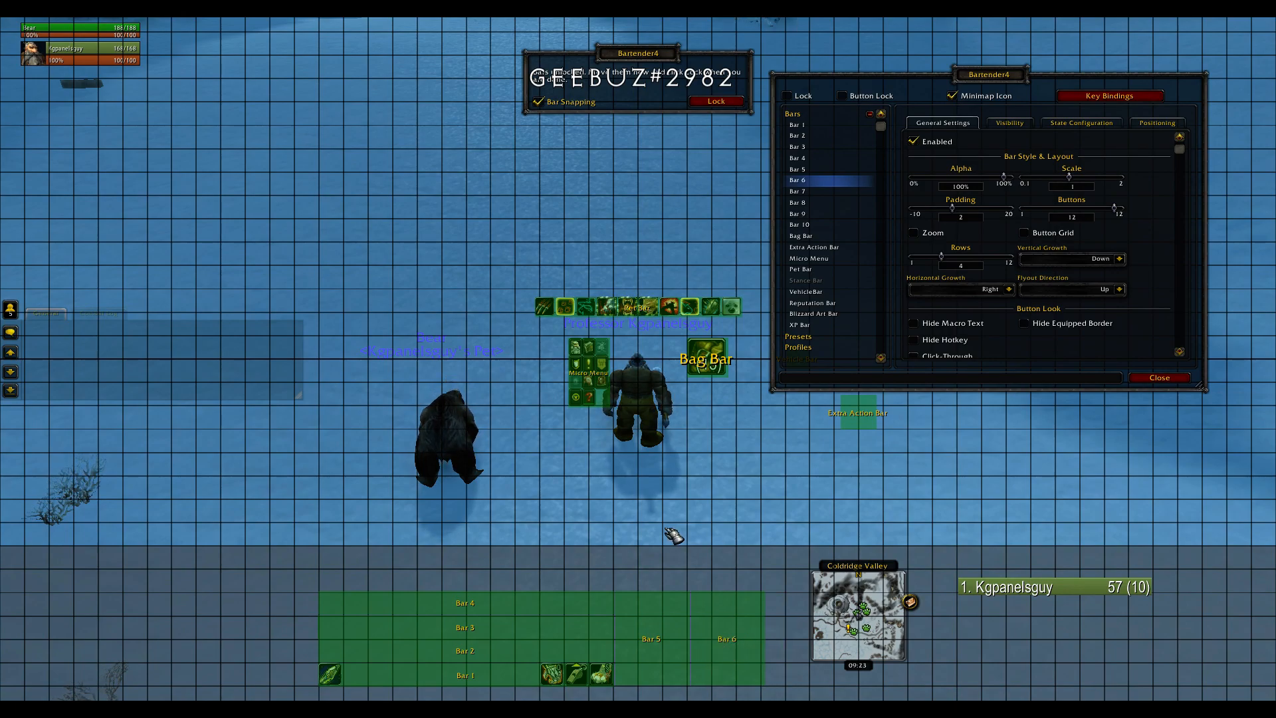
- Shift Bars 5 and 6 closer to the minimap and move the stack of Bars 1 to 4 flush against Bar 5
{"action": "left_click_drag", "start_coordinate": [731, 640], "coordinate": [768, 640]}
{"action": "left_click_drag", "start_coordinate": [690, 643], "coordinate": [706, 645]}
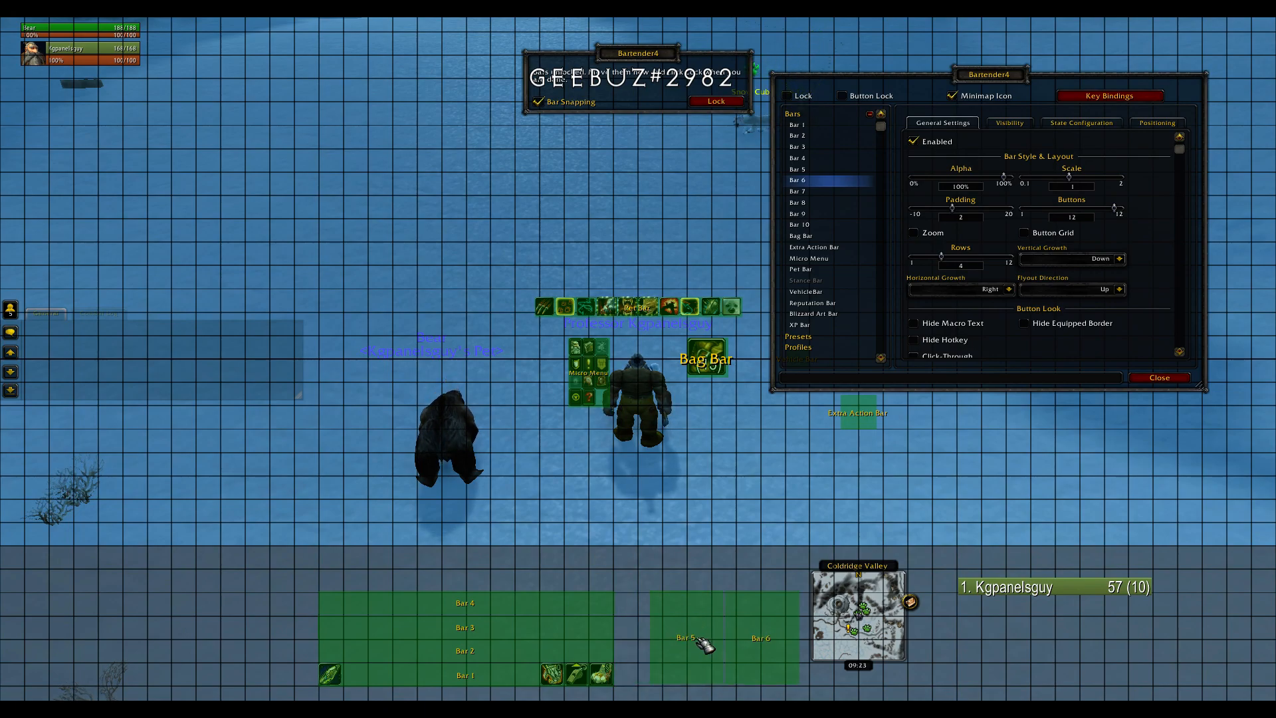
{"action": "left_click_drag", "start_coordinate": [578, 687], "coordinate": [566, 608]}
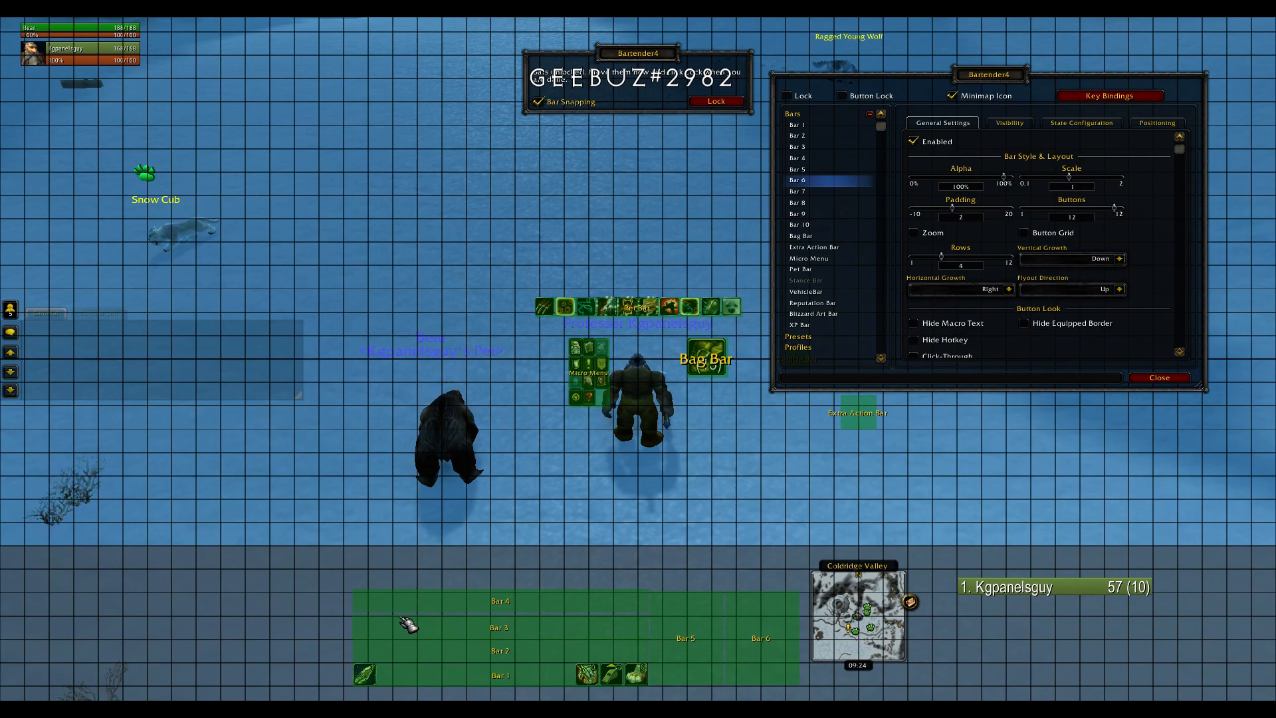
{"action": "left_click_drag", "start_coordinate": [412, 608], "coordinate": [444, 601]}
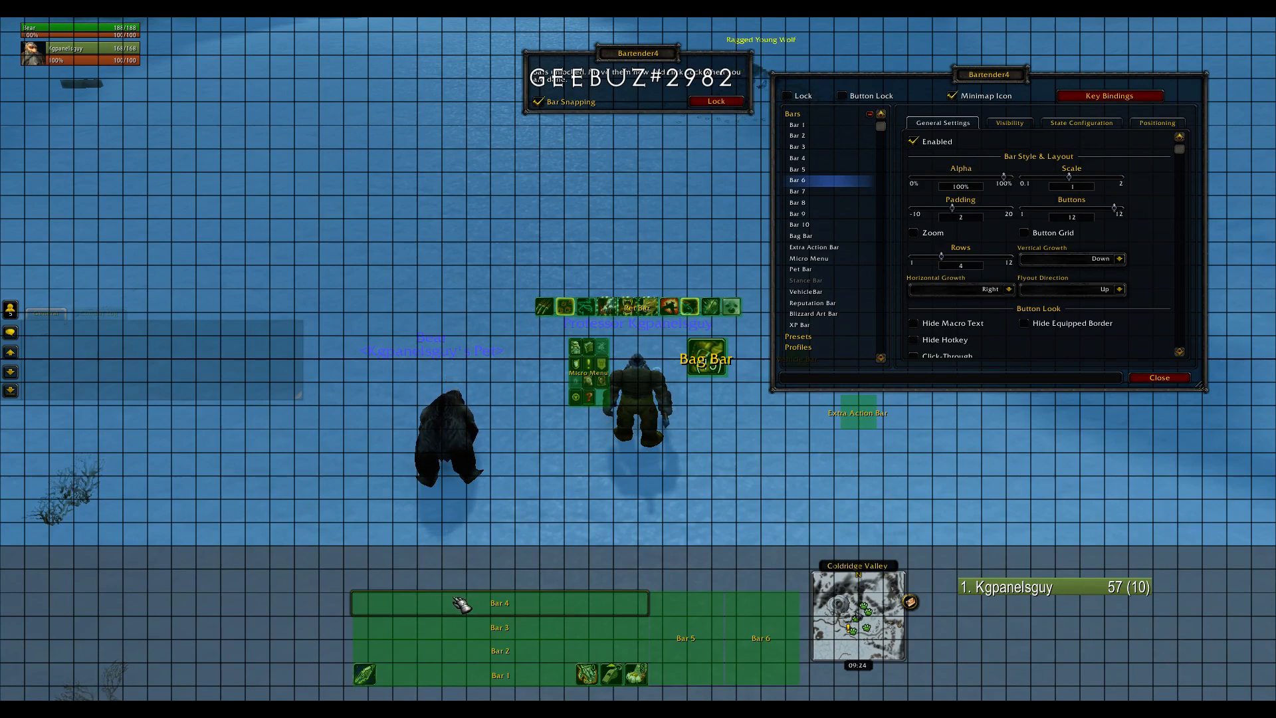
{"action": "left_click_drag", "start_coordinate": [457, 599], "coordinate": [468, 580]}
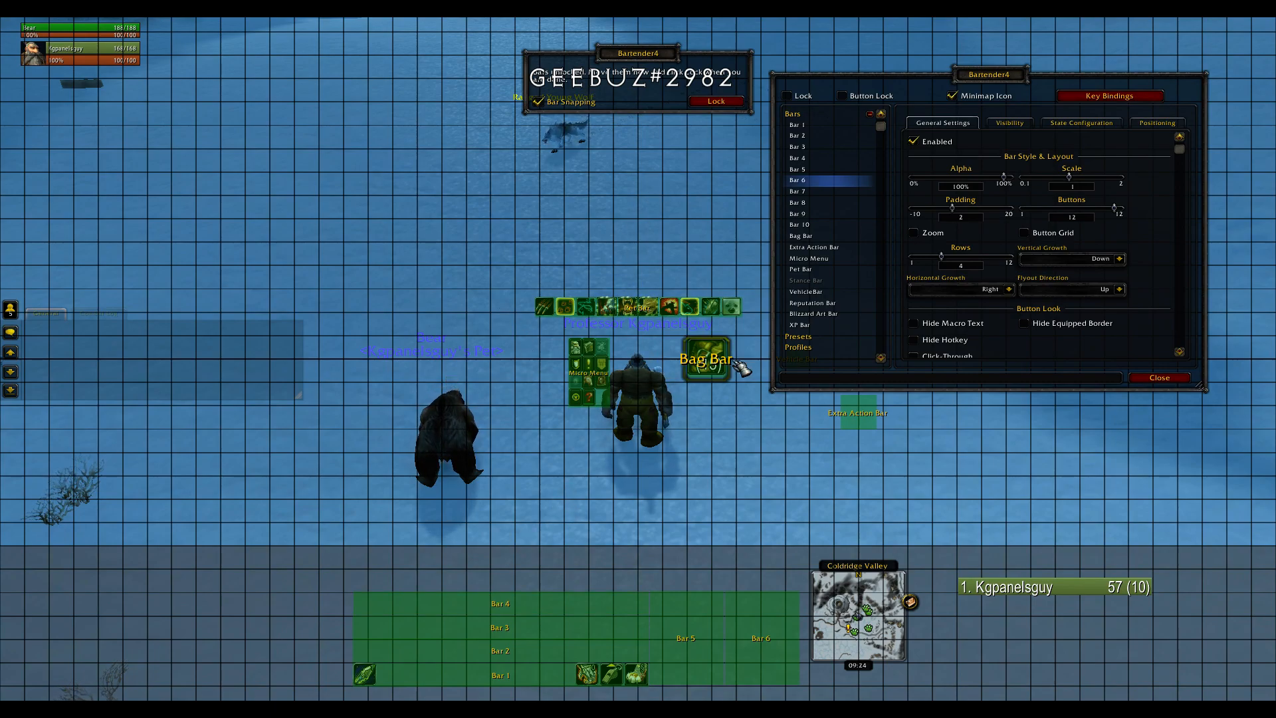
- Move the Bag Bar and Micro Menu to the screen's lower-right corner and align the Pet Bar above the right end of the action bar block
{"action": "left_click_drag", "start_coordinate": [734, 372], "coordinate": [1275, 702]}
{"action": "left_click_drag", "start_coordinate": [591, 356], "coordinate": [1264, 628]}
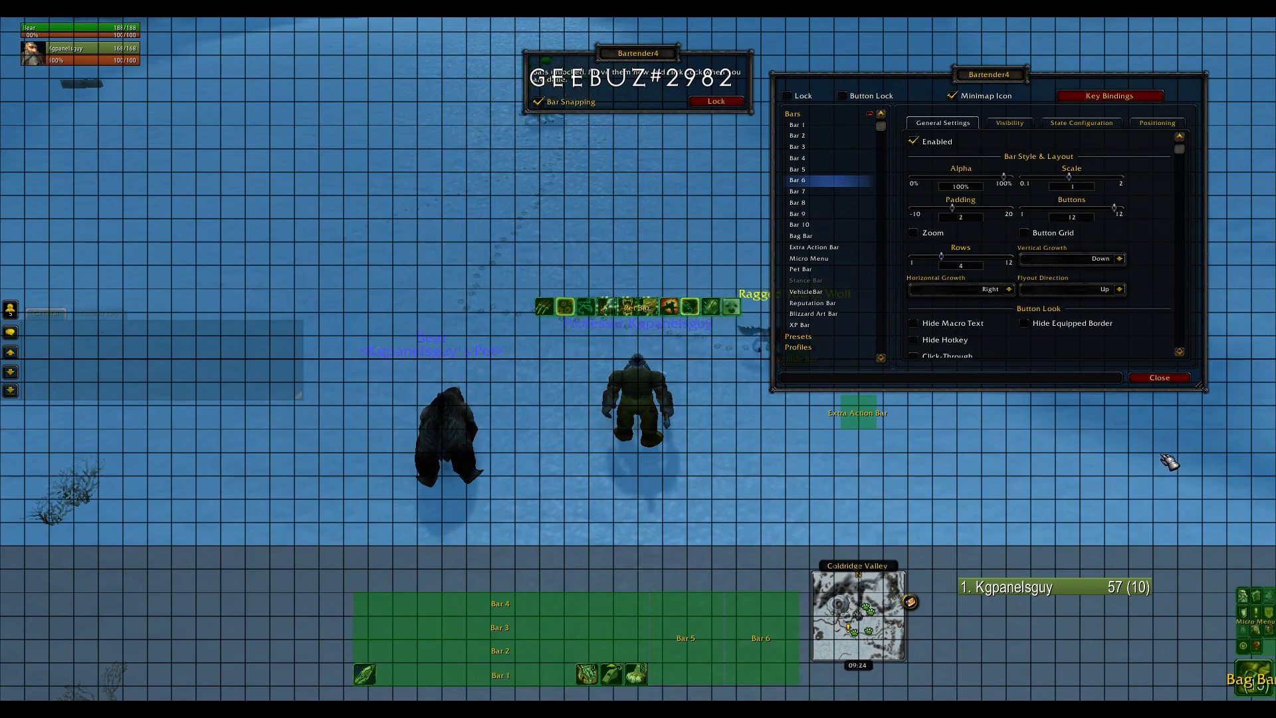
{"action": "left_click_drag", "start_coordinate": [649, 313], "coordinate": [467, 580]}
{"action": "left_click_drag", "start_coordinate": [574, 388], "coordinate": [439, 388]}
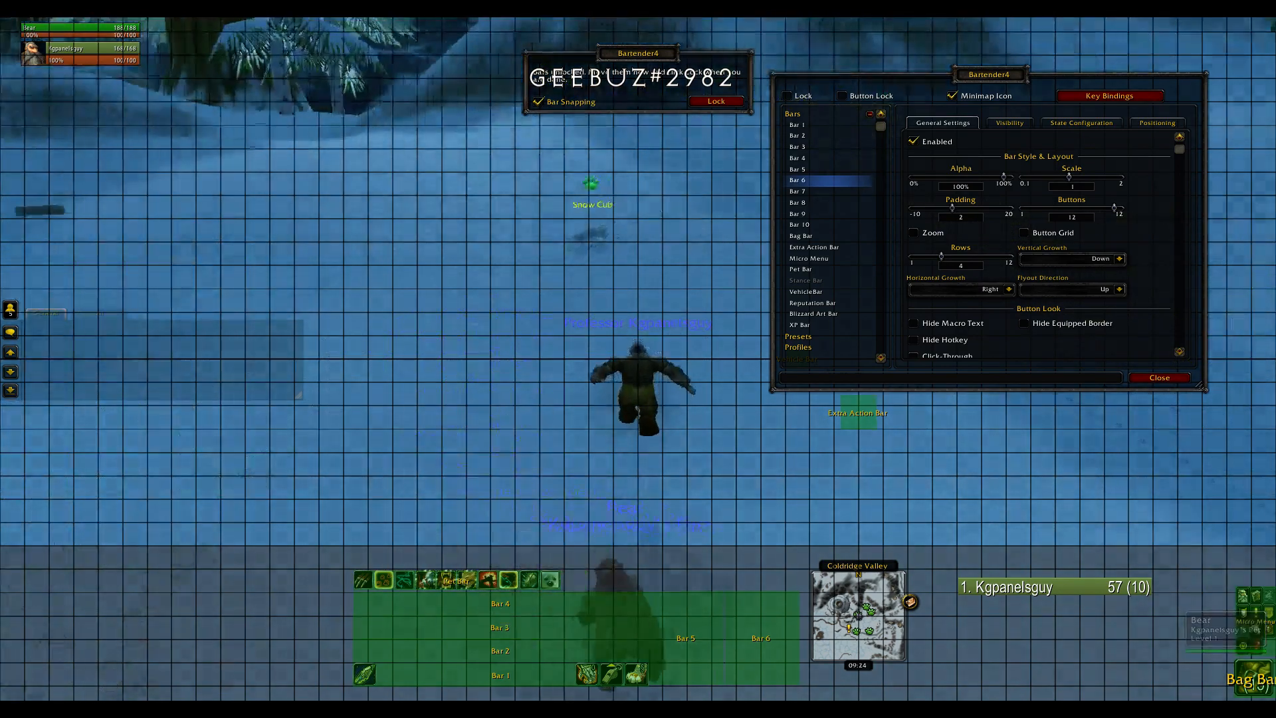
{"action": "left_click_drag", "start_coordinate": [472, 573], "coordinate": [722, 579]}
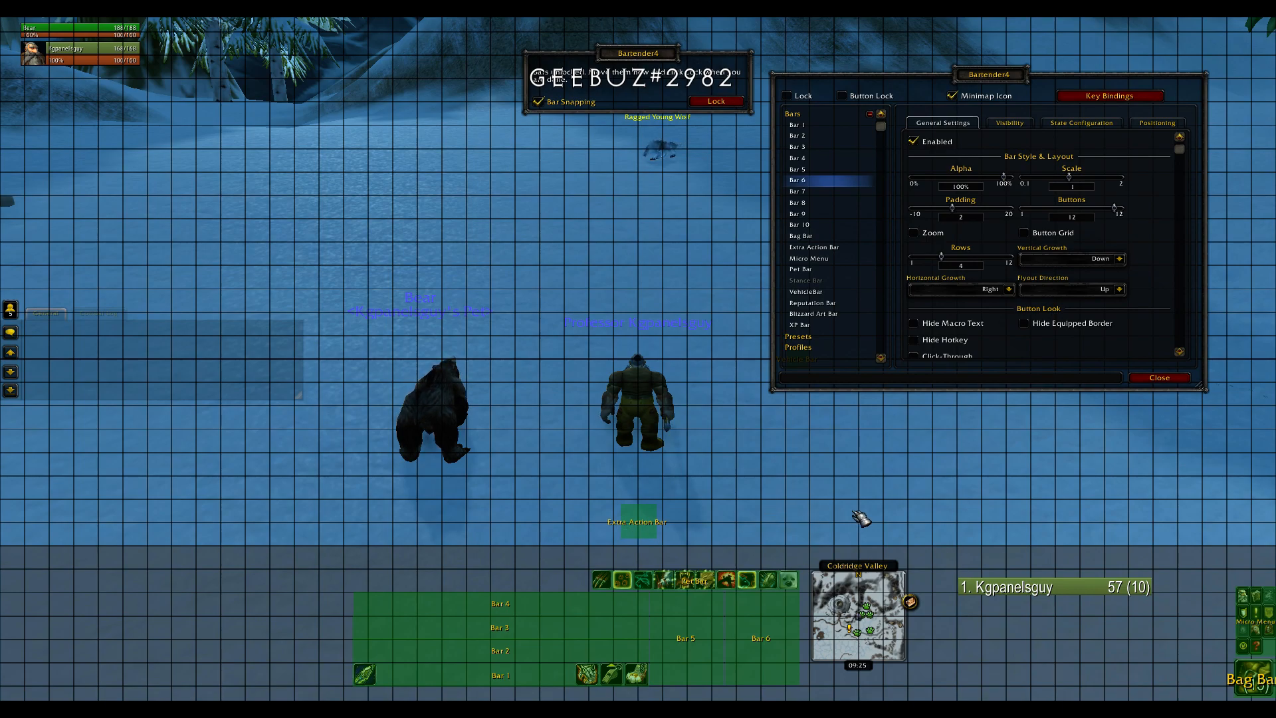
- Place the Extra Action Bar and Vehicle Bar just above the Pet Bar and lock all bars
{"action": "left_click_drag", "start_coordinate": [989, 75], "coordinate": [1193, 39]}
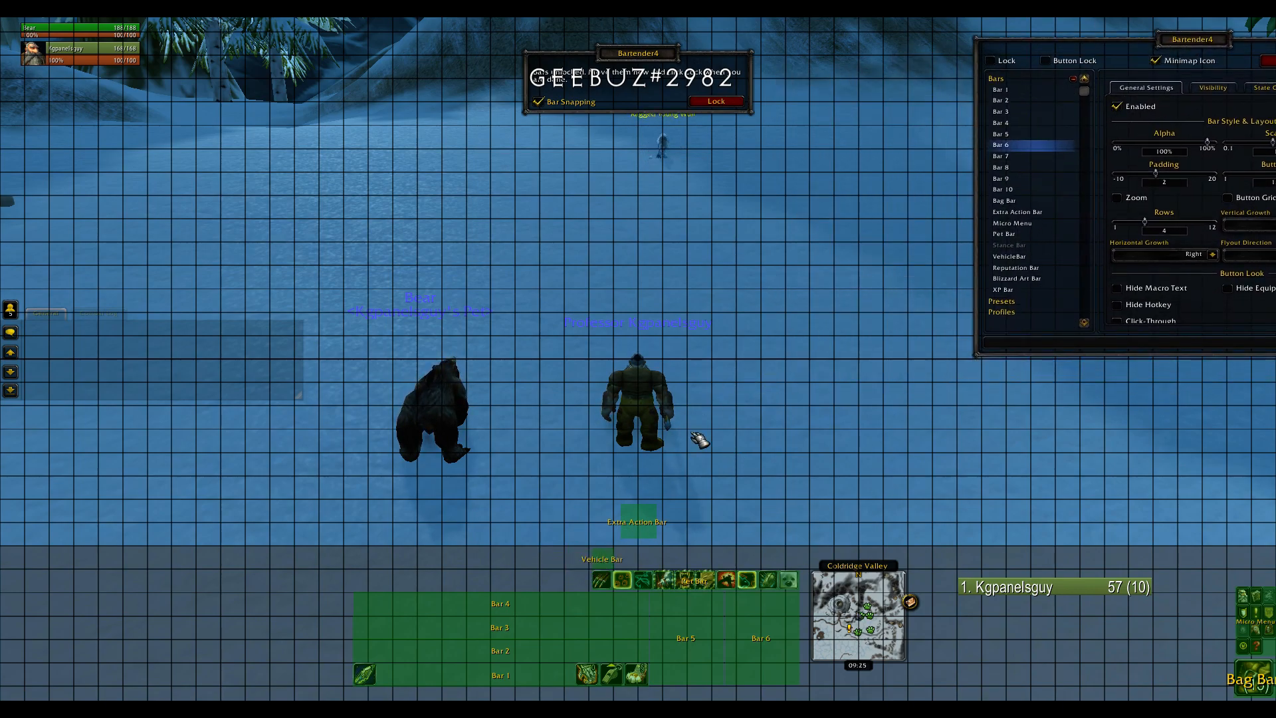
{"action": "left_click", "coordinate": [717, 102]}
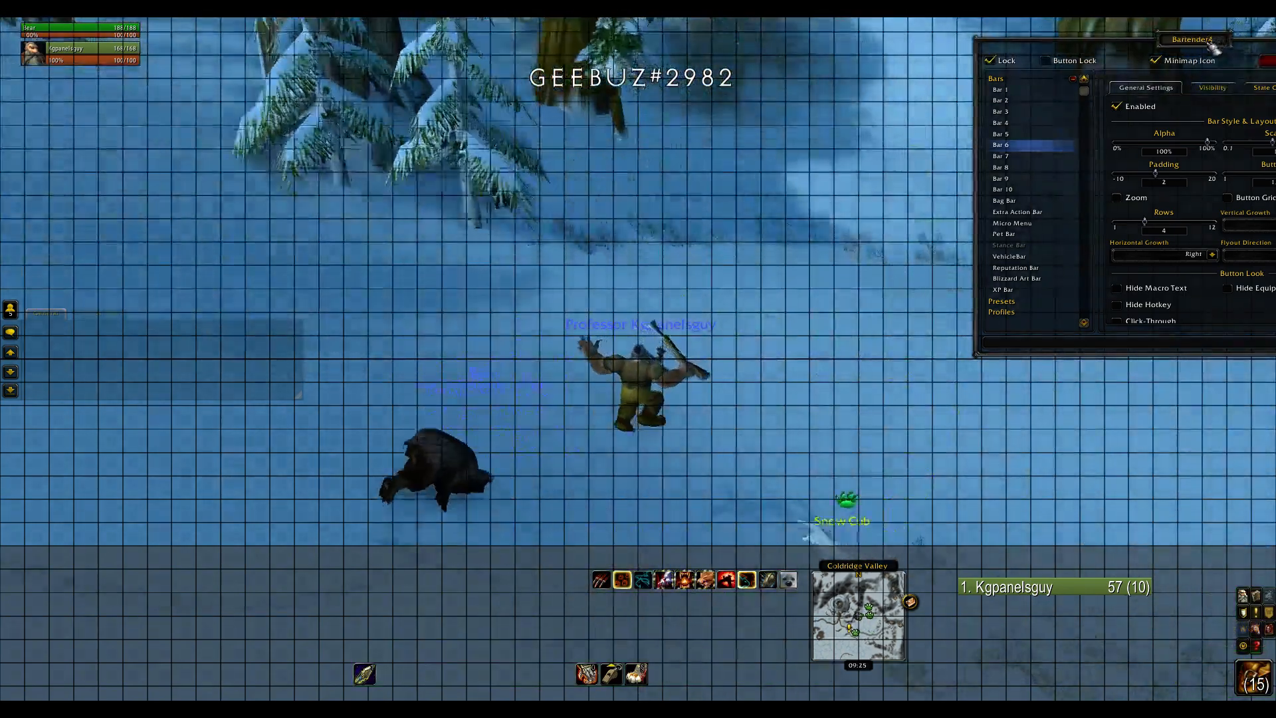
- Try out the Button Grid and Zoom options on Bar 6 and the Zoom option on Bar 1
{"action": "left_click_drag", "start_coordinate": [1217, 41], "coordinate": [580, 73]}
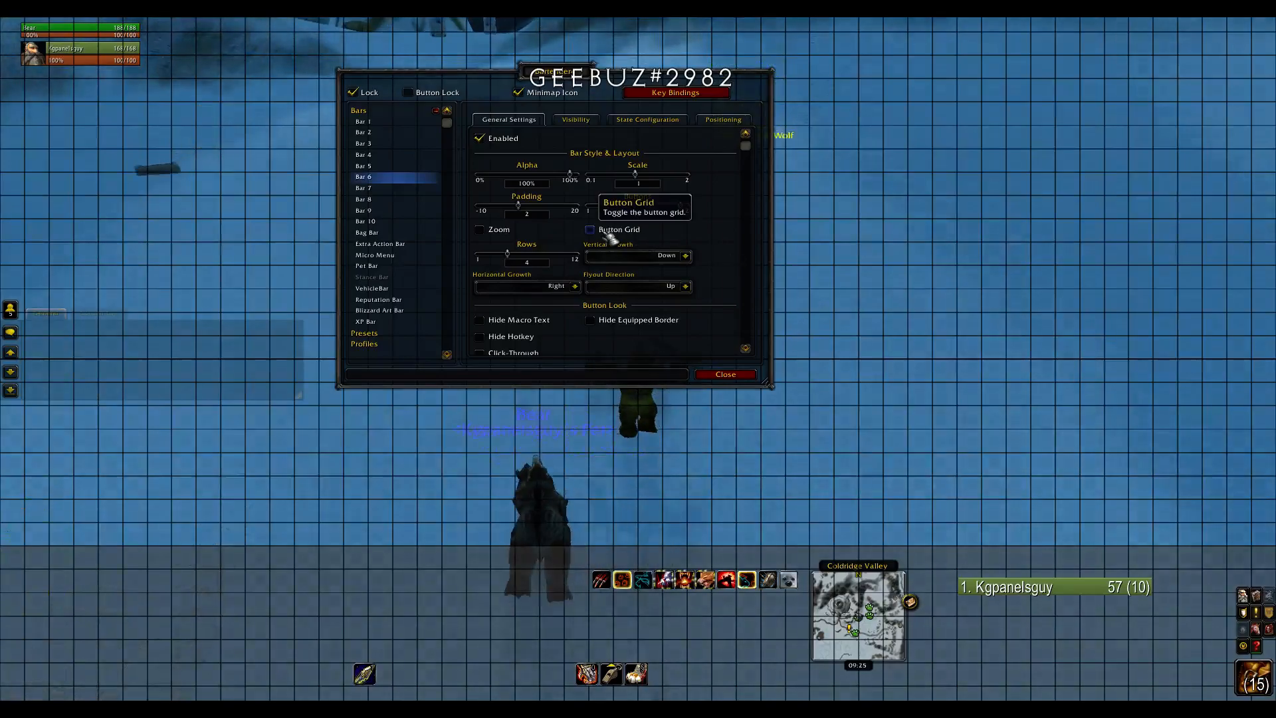
{"action": "left_click", "coordinate": [608, 234]}
{"action": "left_click", "coordinate": [610, 234]}
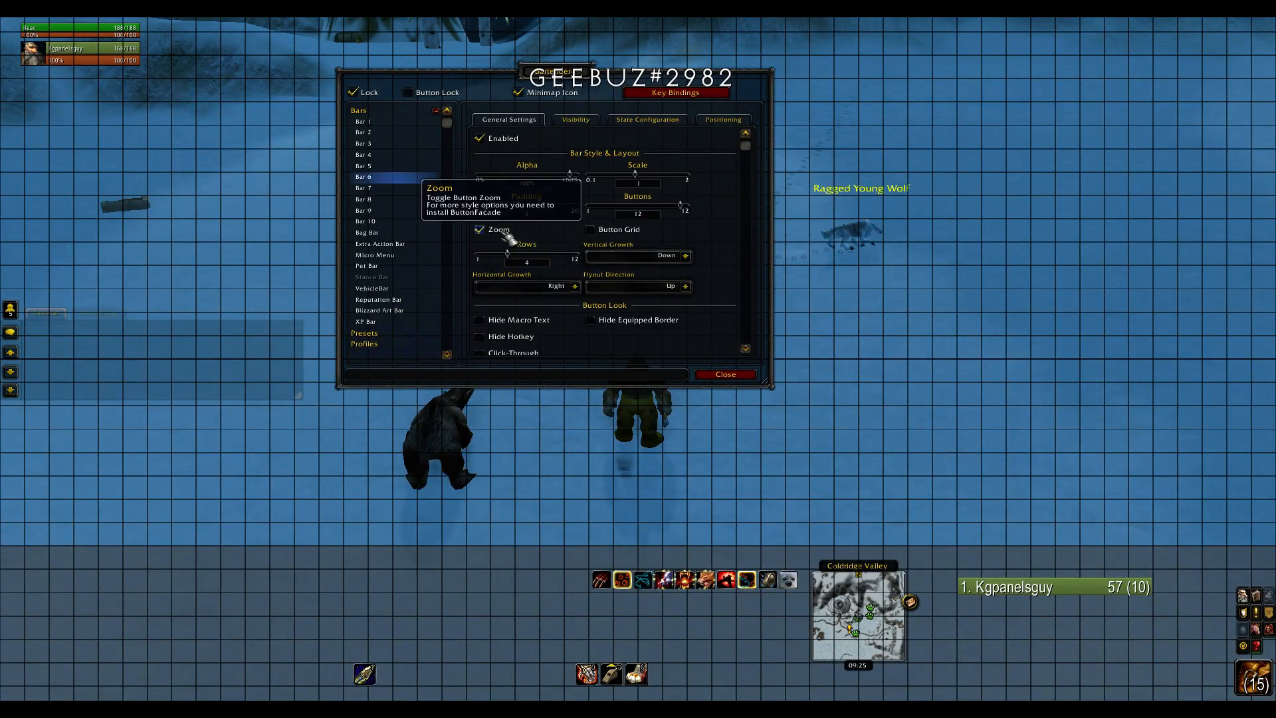
{"action": "left_click", "coordinate": [395, 123]}
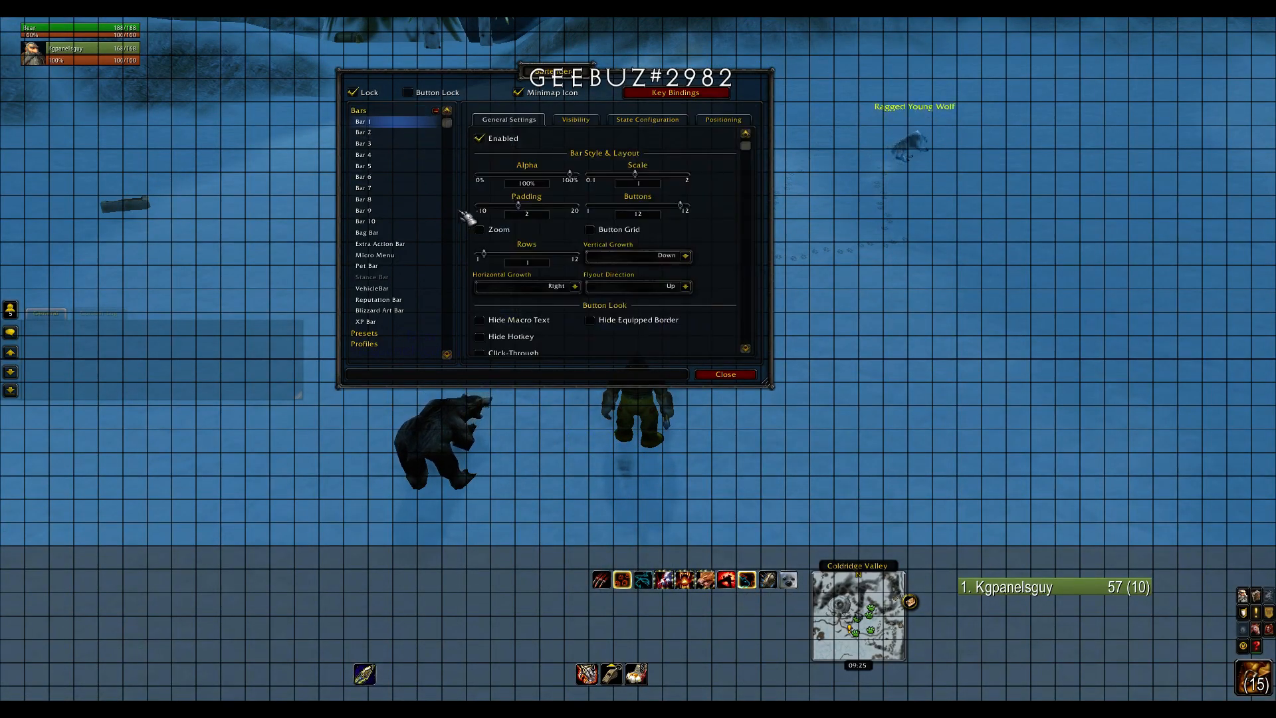
{"action": "left_click", "coordinate": [497, 234]}
{"action": "left_click", "coordinate": [497, 236]}
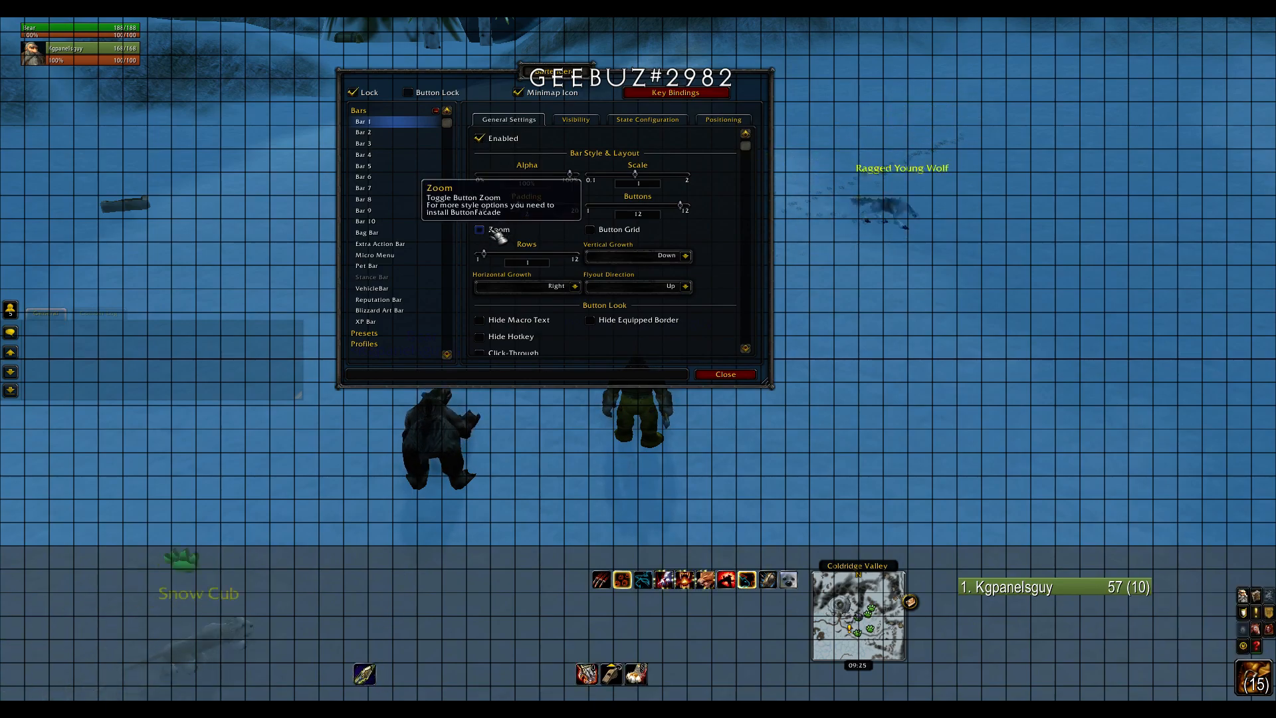
- Turn on Zoom and Button Grid for Bars 1, 2 and 3
{"action": "left_click", "coordinate": [497, 234]}
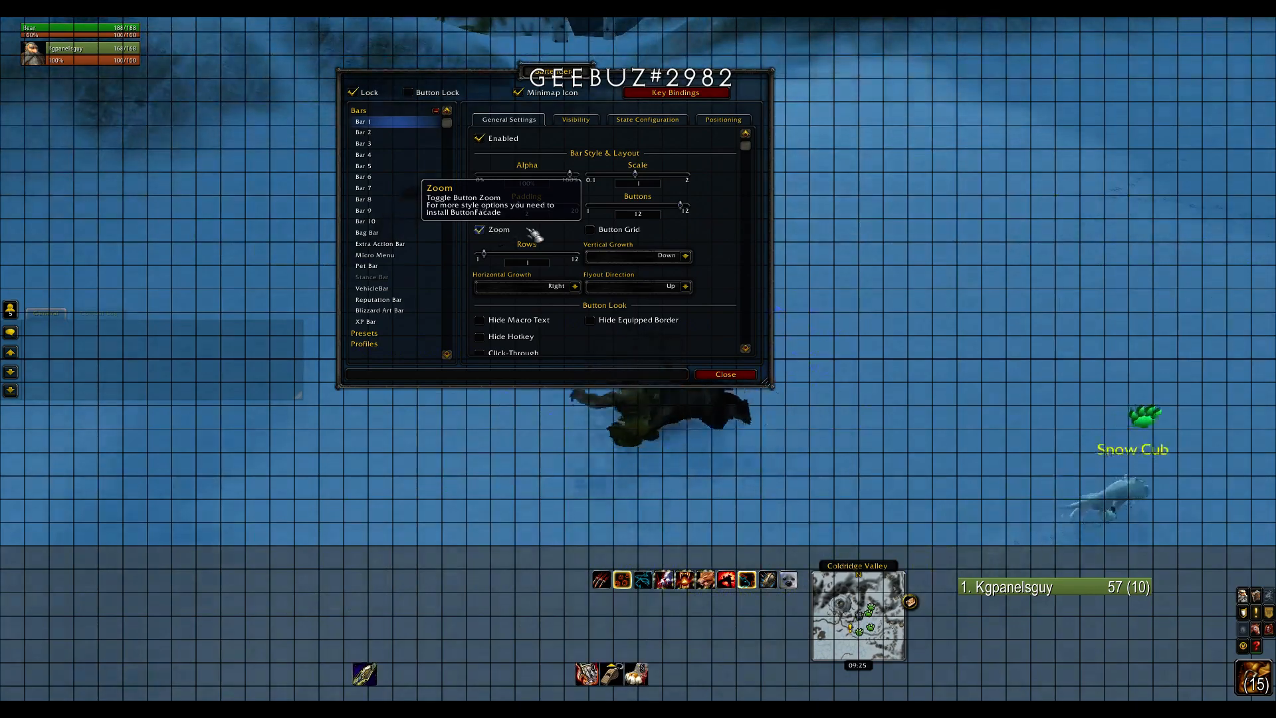
{"action": "left_click", "coordinate": [606, 233]}
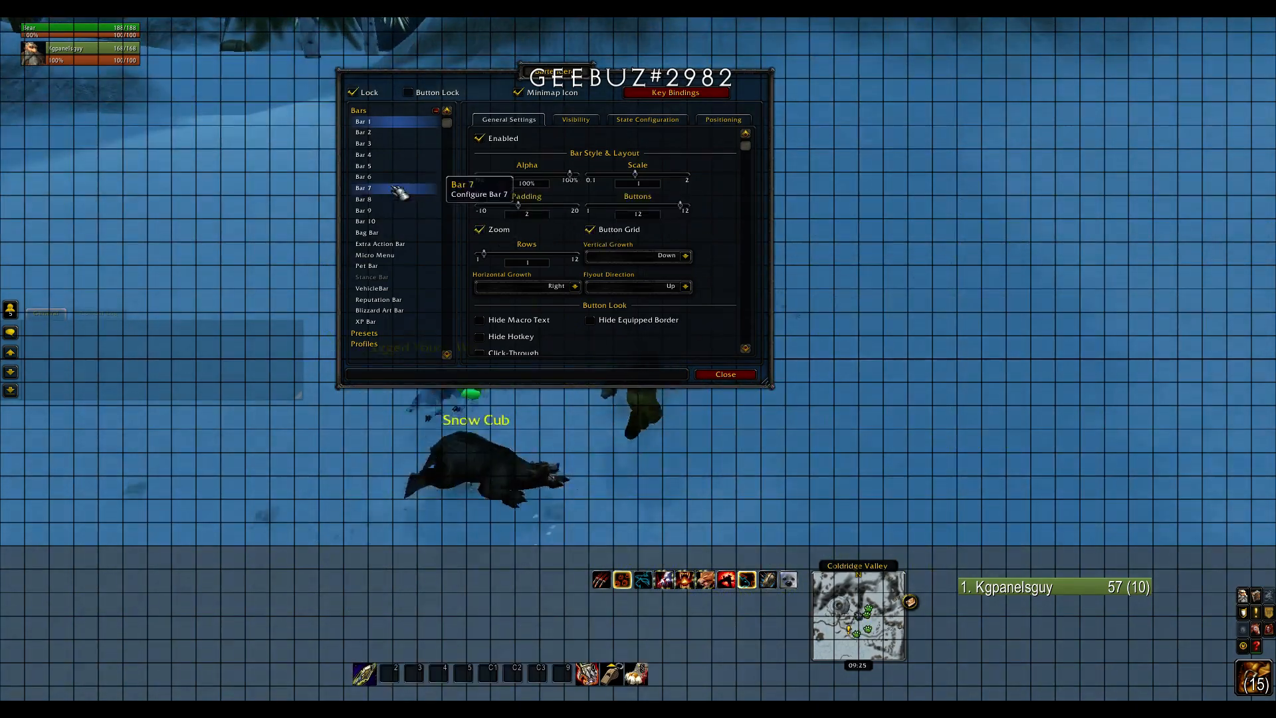
{"action": "left_click", "coordinate": [372, 132]}
{"action": "left_click", "coordinate": [517, 238]}
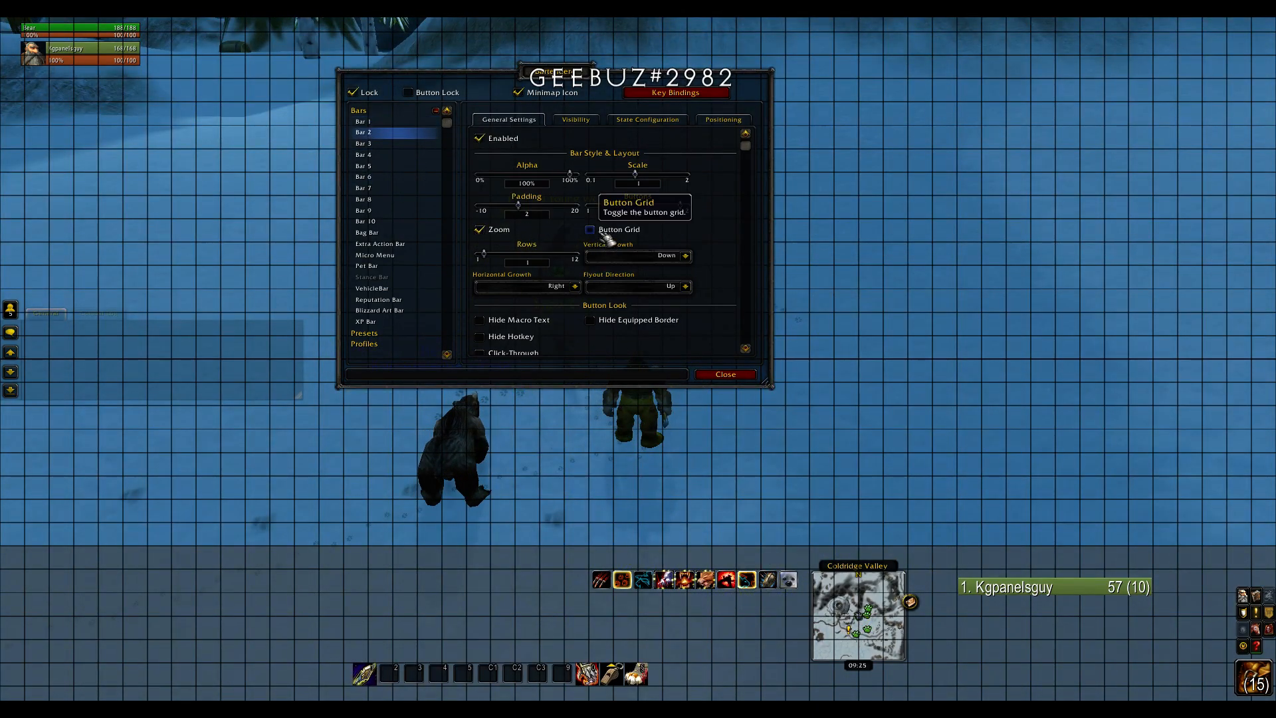
{"action": "left_click", "coordinate": [605, 236]}
{"action": "left_click", "coordinate": [392, 144]}
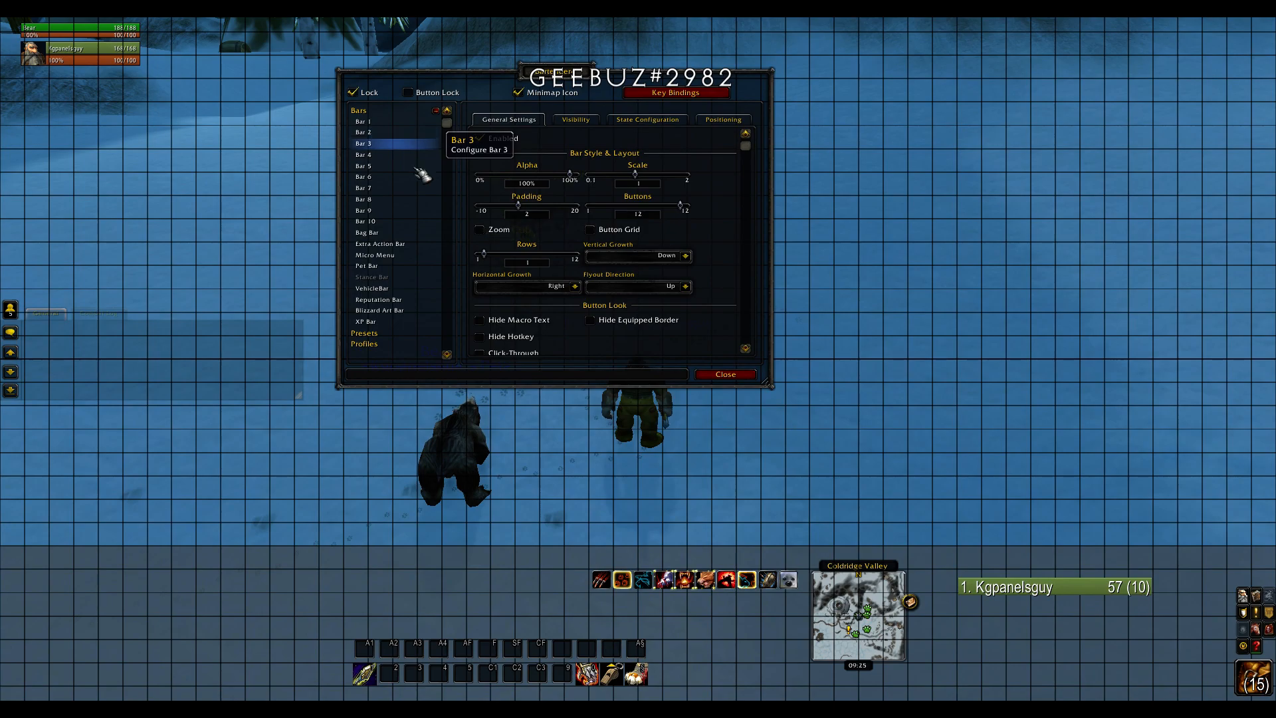
{"action": "left_click", "coordinate": [620, 241]}
- Turn on Zoom and Button Grid for Bars 4, 5 and 6
{"action": "left_click", "coordinate": [372, 155]}
{"action": "left_click", "coordinate": [498, 231]}
{"action": "left_click", "coordinate": [599, 230]}
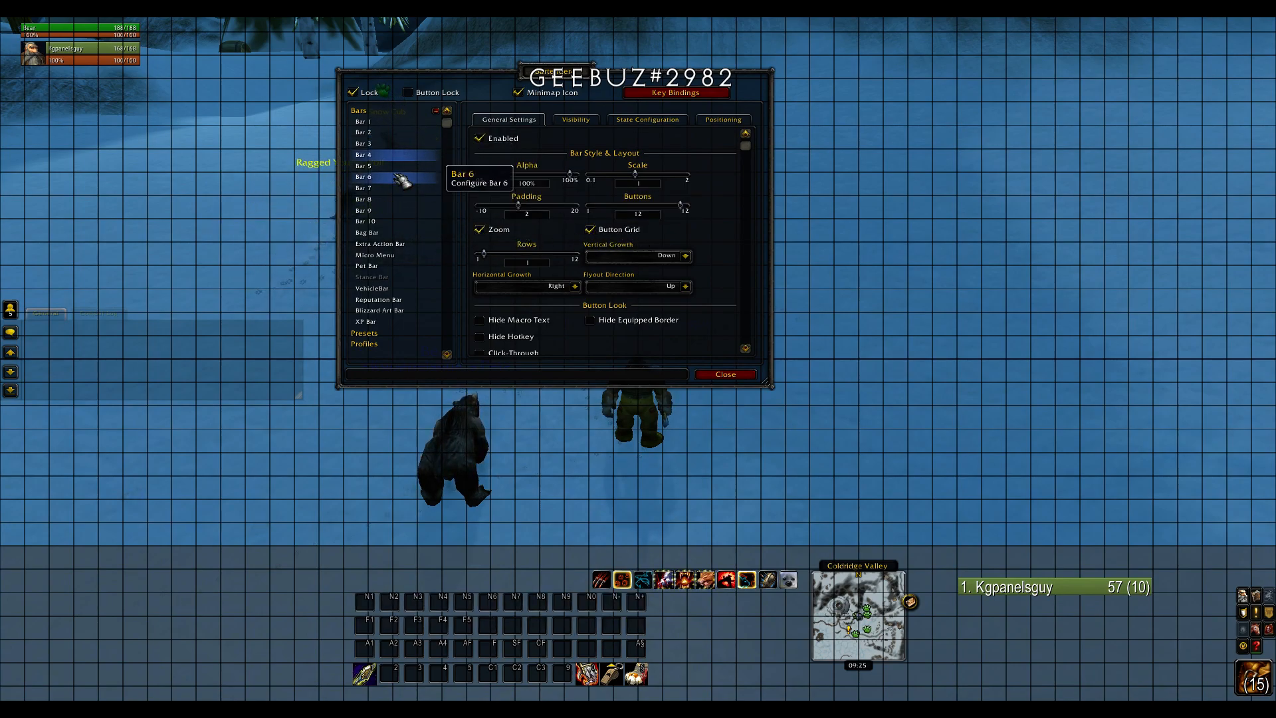
{"action": "left_click", "coordinate": [392, 166]}
{"action": "left_click", "coordinate": [479, 229]}
{"action": "left_click", "coordinate": [590, 229]}
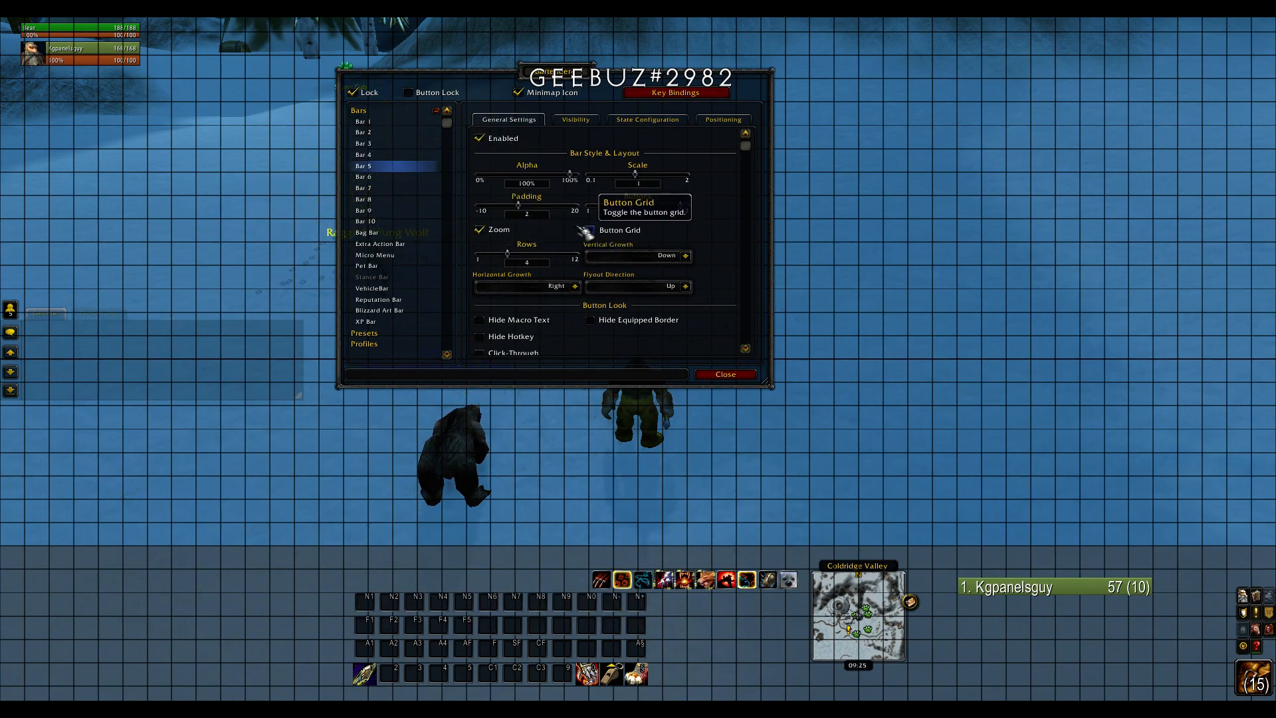
{"action": "left_click", "coordinate": [400, 179]}
{"action": "left_click", "coordinate": [497, 230]}
{"action": "left_click", "coordinate": [618, 231]}
- Enable Zoom for the Bag Bar and Pet Bar and close the bar options
{"action": "left_click", "coordinate": [400, 232]}
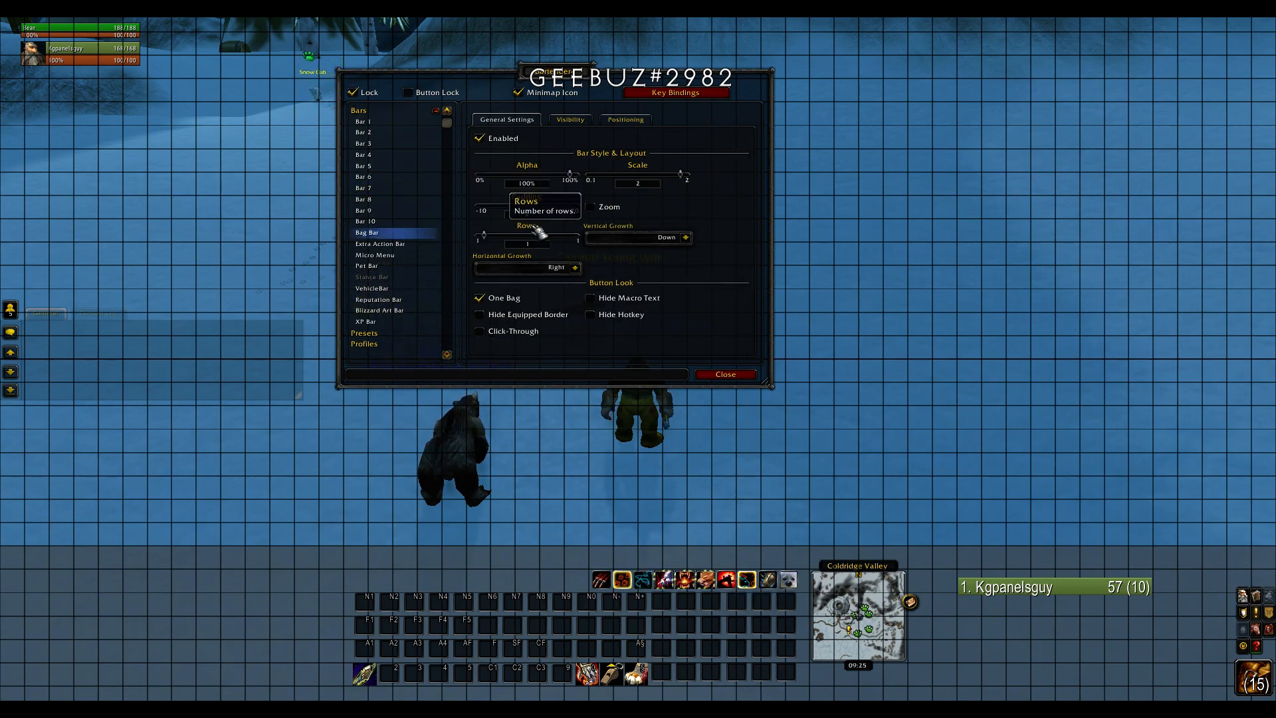
{"action": "left_click", "coordinate": [591, 208]}
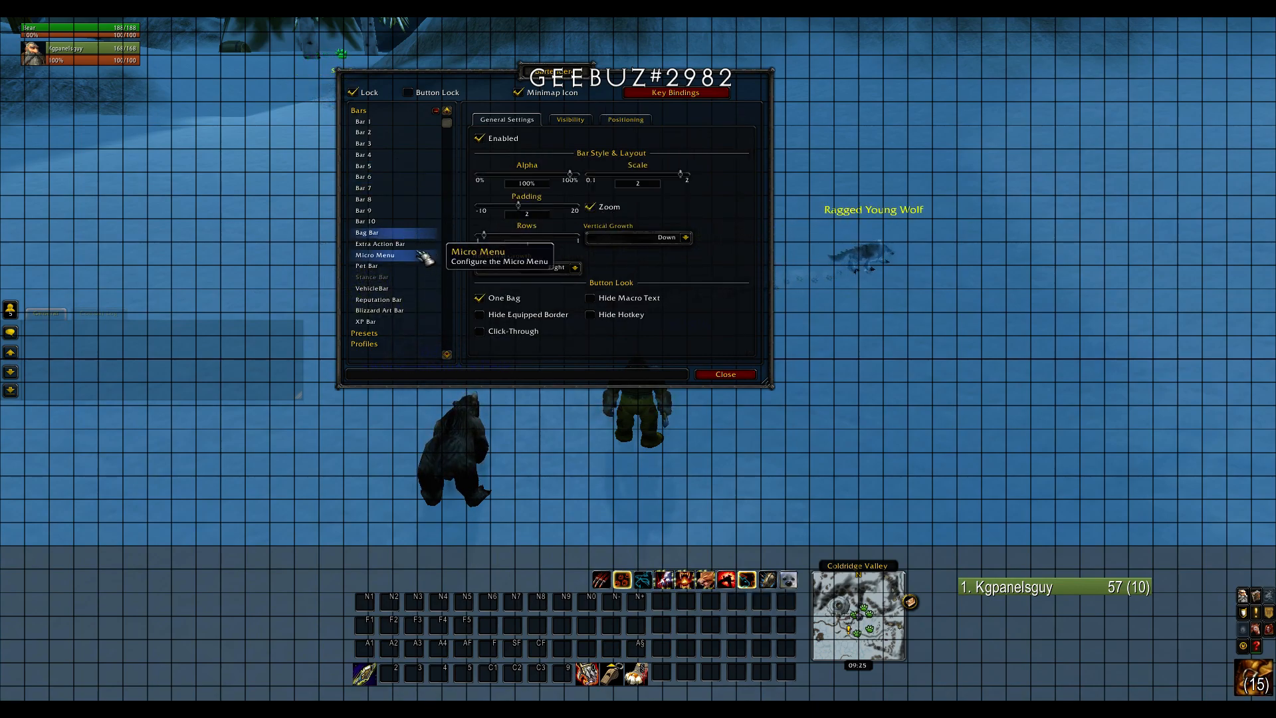
{"action": "left_click", "coordinate": [375, 255]}
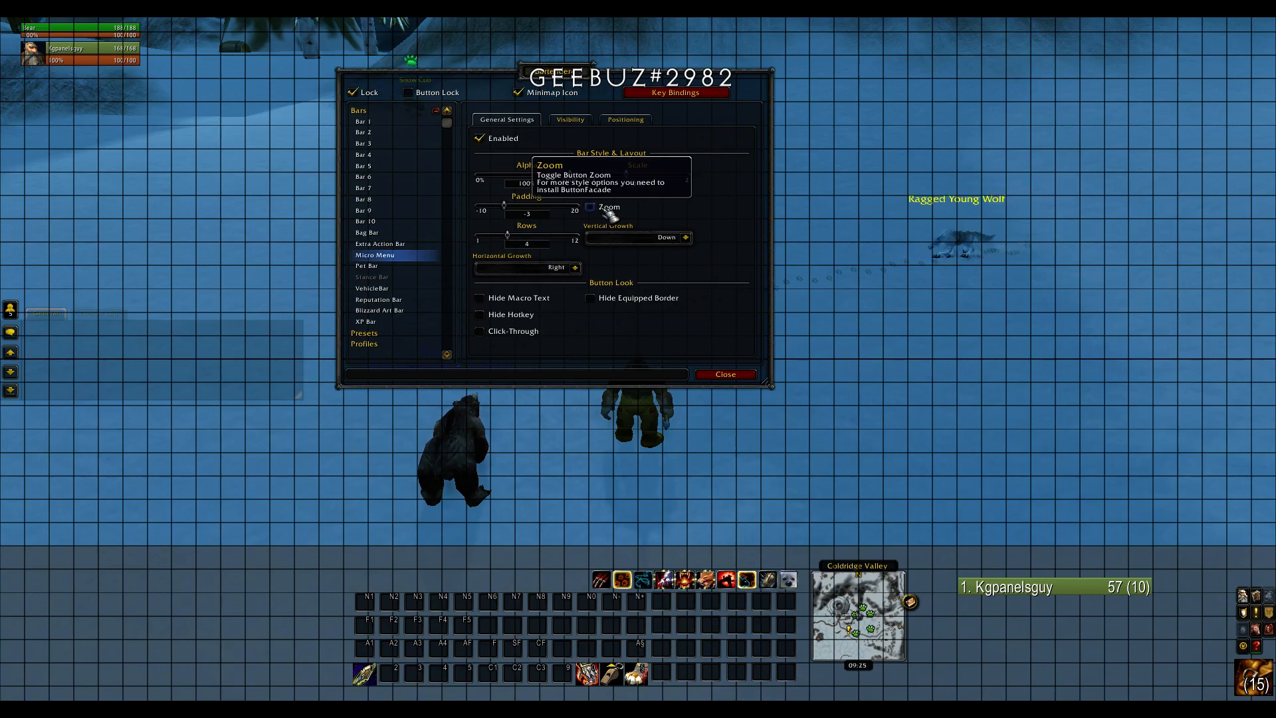
{"action": "left_click", "coordinate": [393, 267]}
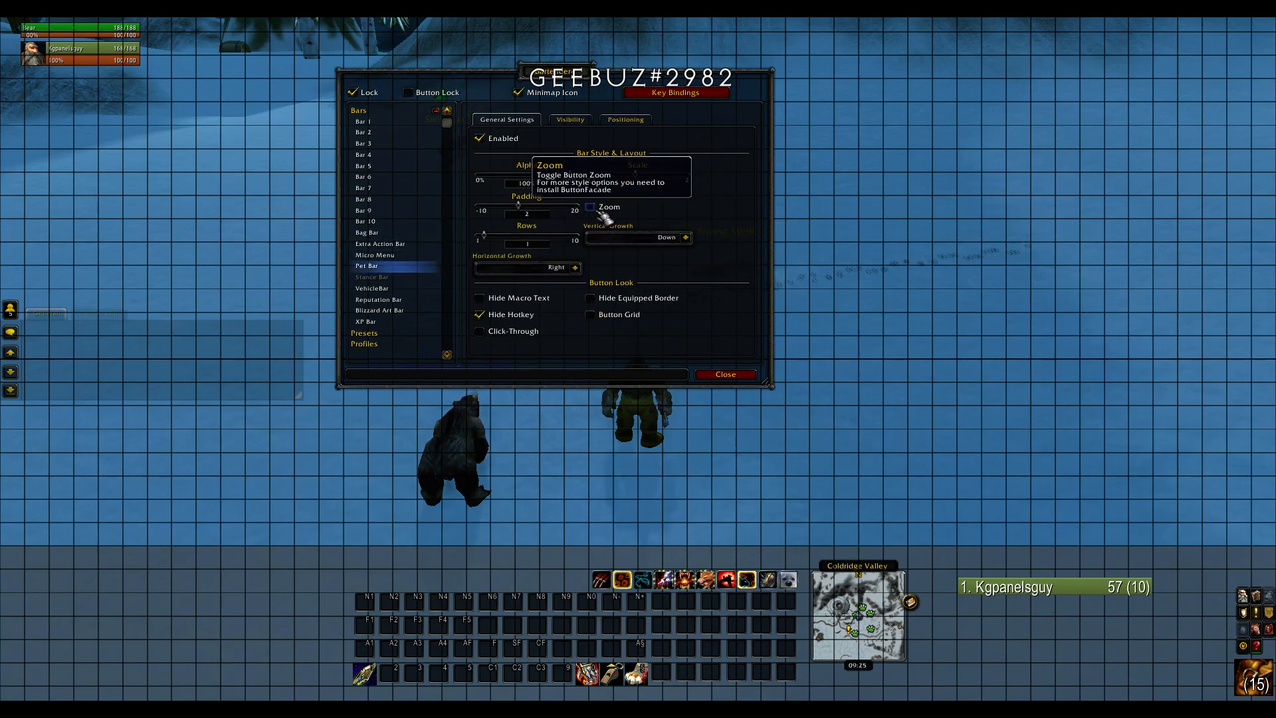
{"action": "left_click_drag", "start_coordinate": [877, 273], "coordinate": [1050, 273]}
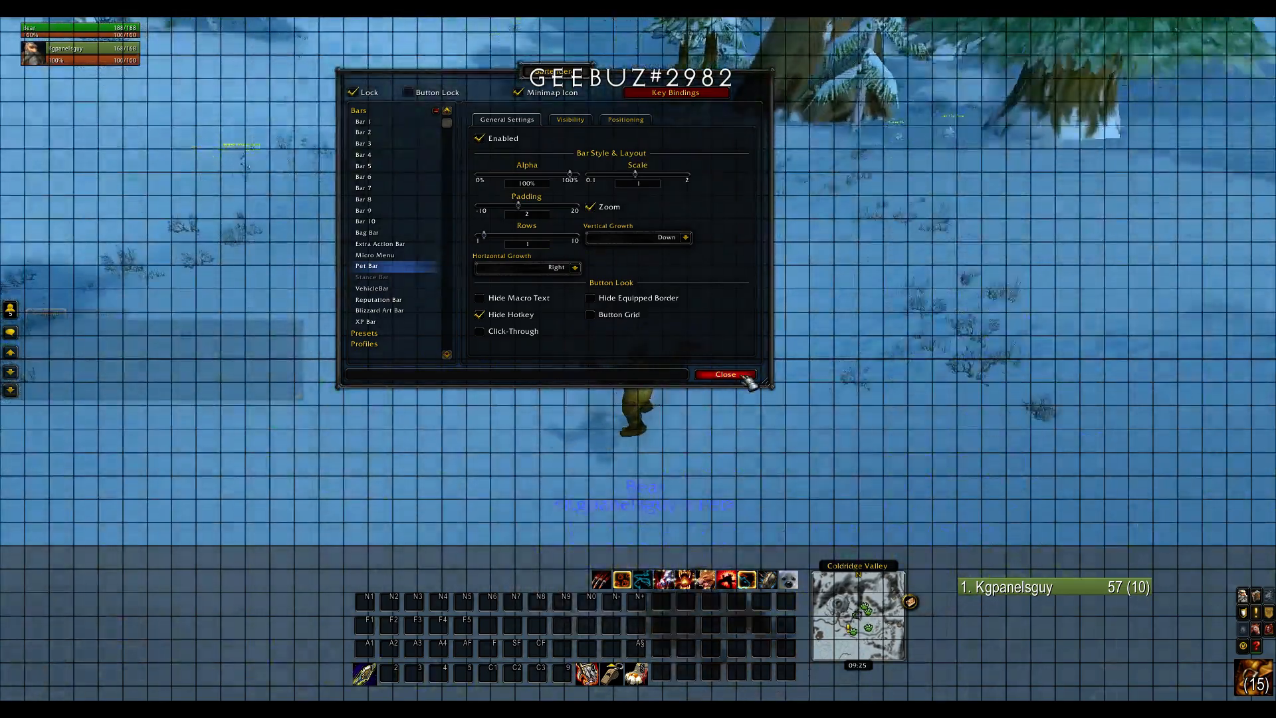
{"action": "left_click", "coordinate": [725, 374]}
{"action": "left_click_drag", "start_coordinate": [572, 555], "coordinate": [598, 556]}
{"action": "key", "text": "space"}
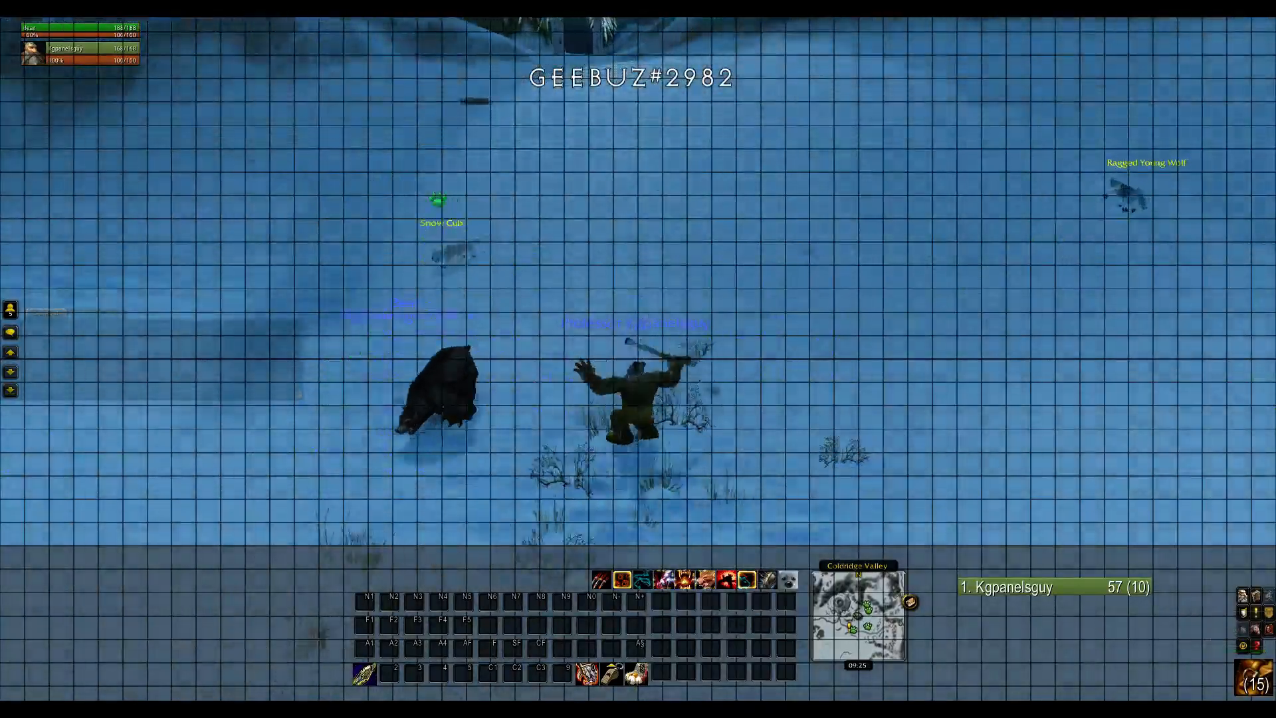
{"action": "key", "text": "space"}
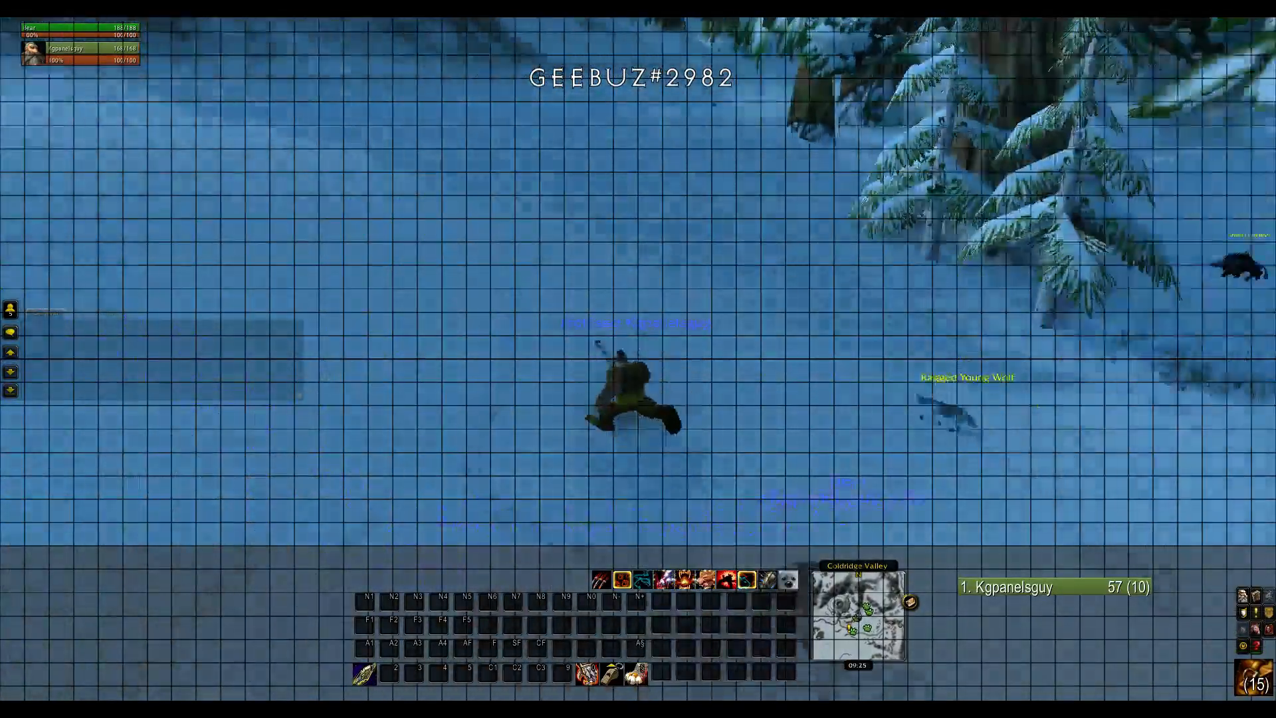
{"action": "key", "text": "space"}
{"action": "key", "text": "space"}
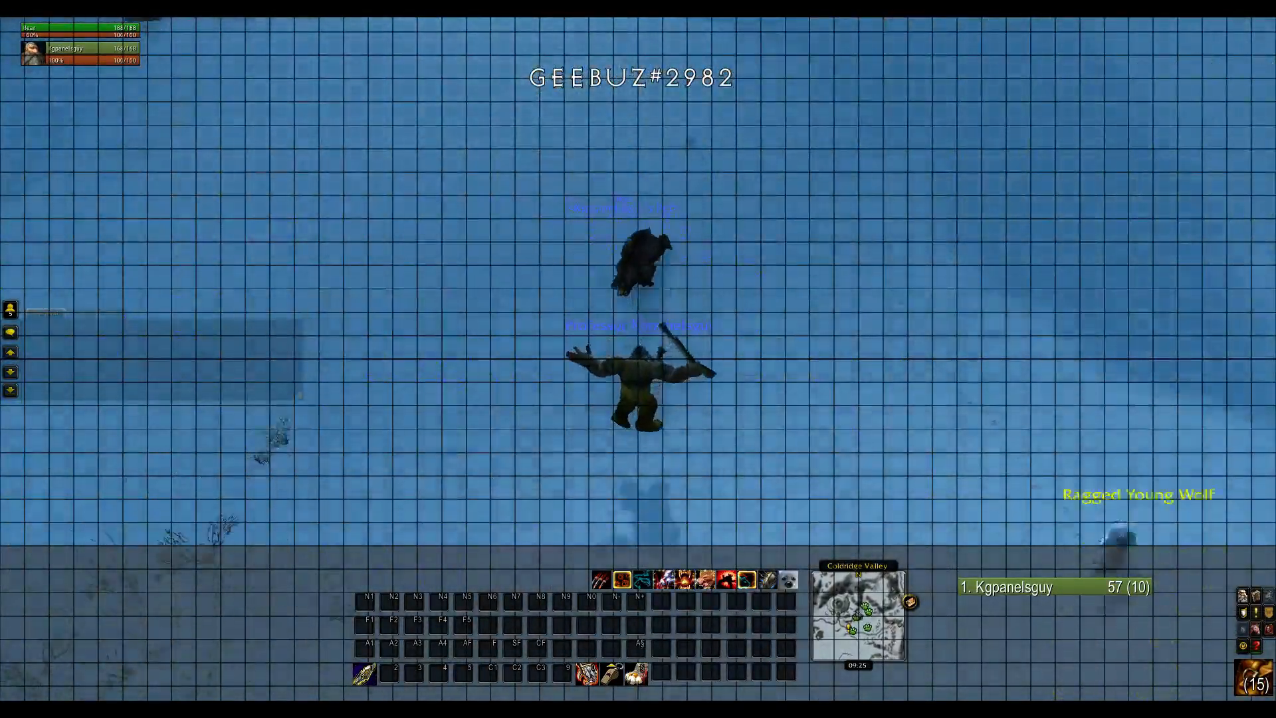
{"action": "key", "text": "space"}
{"action": "key", "text": "space"}
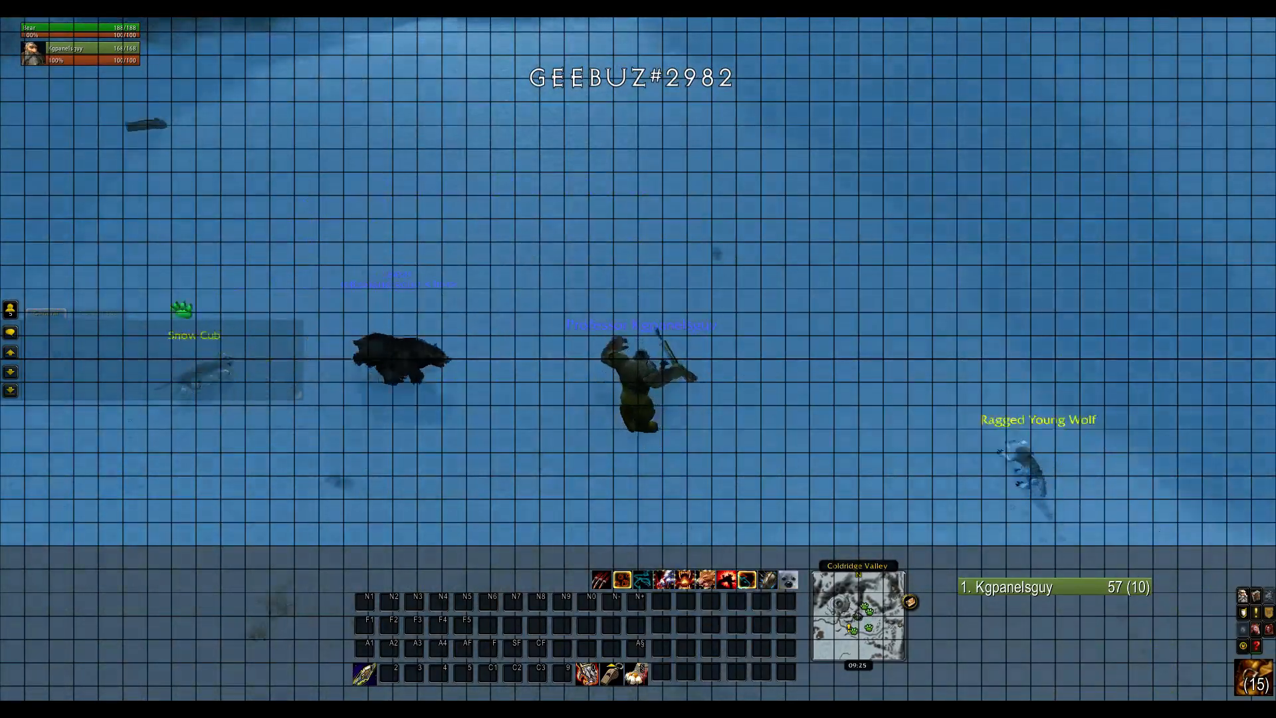
{"action": "key", "text": "space"}
{"action": "key", "text": "space"}
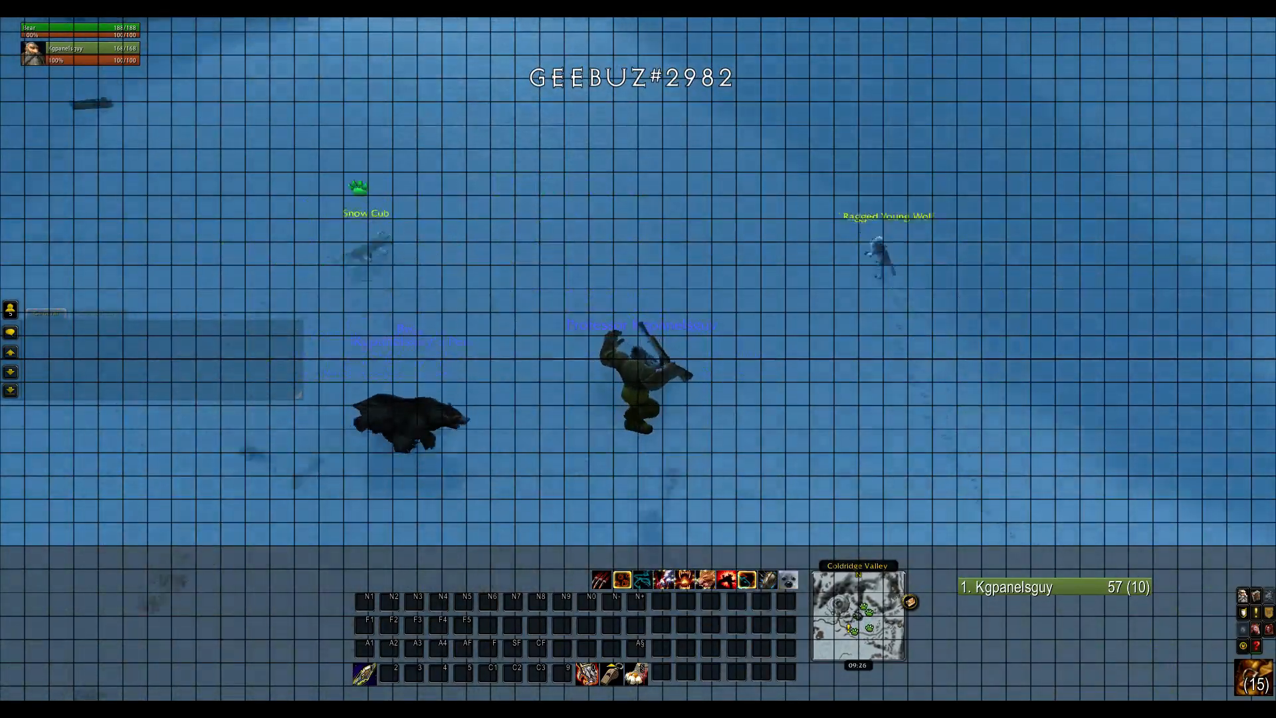
{"action": "key", "text": "space"}
{"action": "key", "text": "space"}
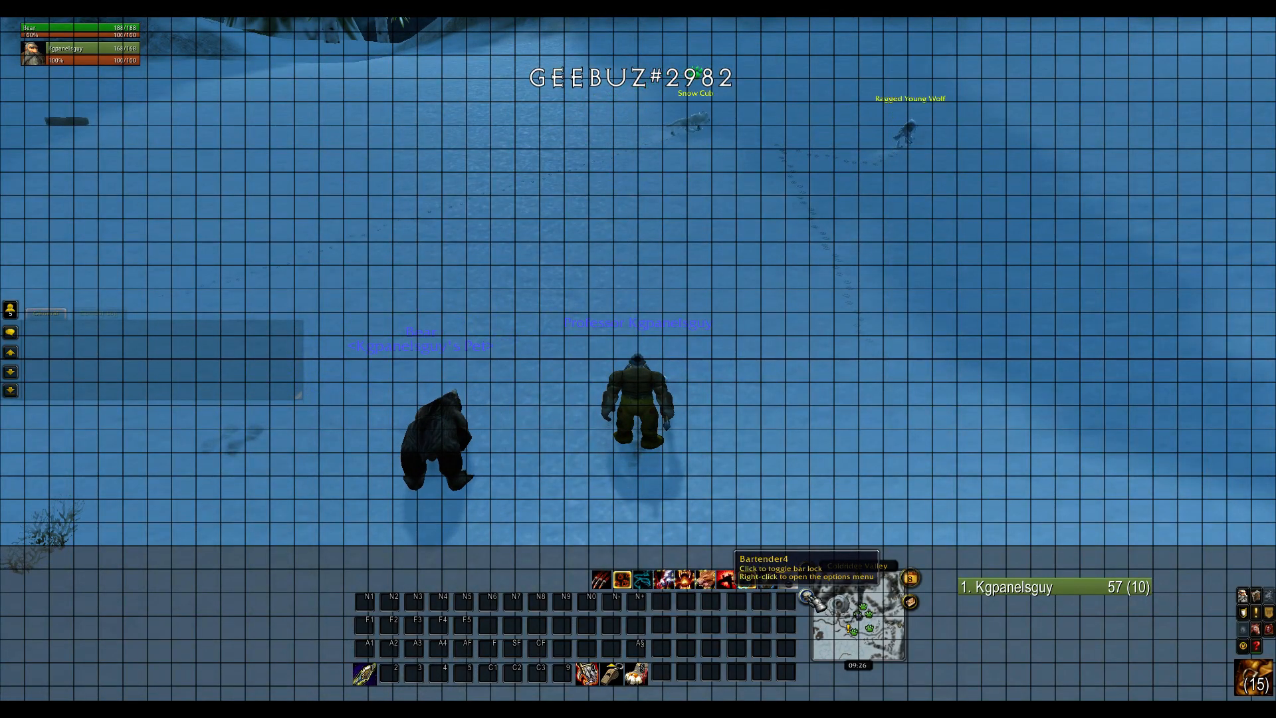
{"action": "right_click", "coordinate": [805, 594]}
{"action": "right_click", "coordinate": [805, 594]}
{"action": "key", "text": "w"}
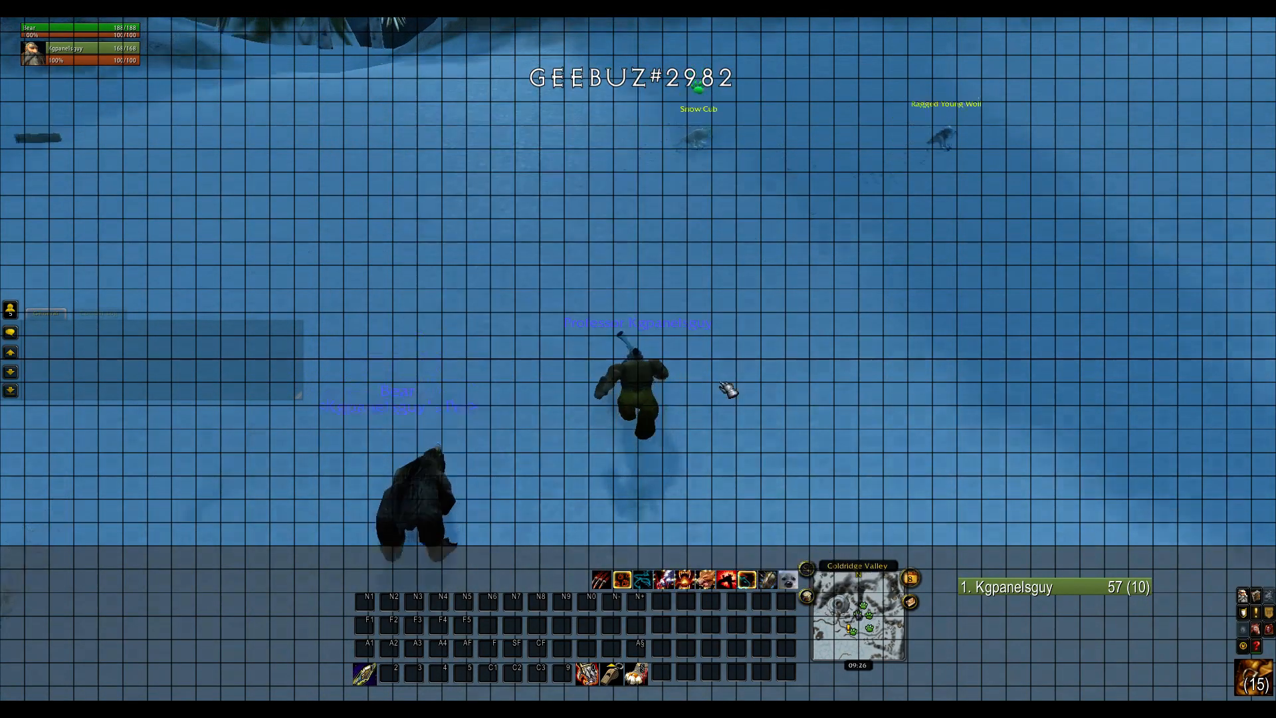
{"action": "key", "text": "space"}
{"action": "key", "text": "d"}
{"action": "key", "text": "space"}
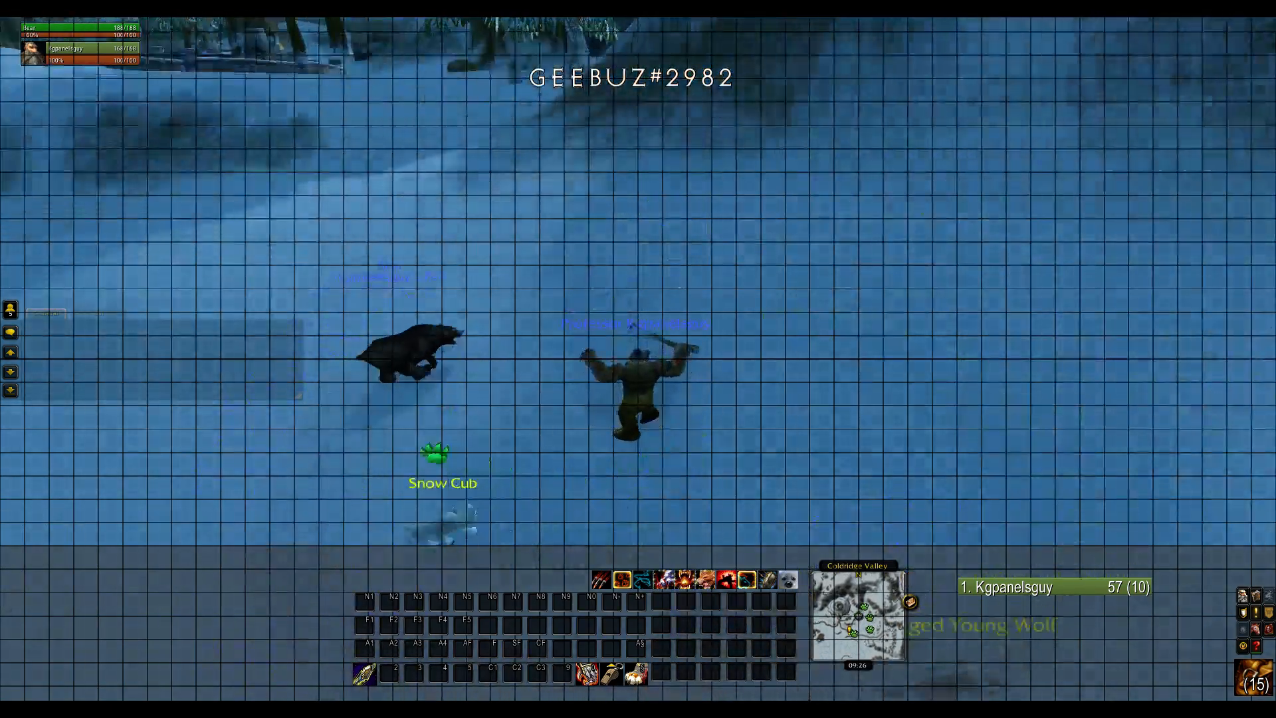
- Move the chat window down onto the left end of the background panel and enlarge it toward the action bars
{"action": "right_click", "coordinate": [56, 314]}
{"action": "left_click_drag", "start_coordinate": [55, 322], "coordinate": [10, 582]}
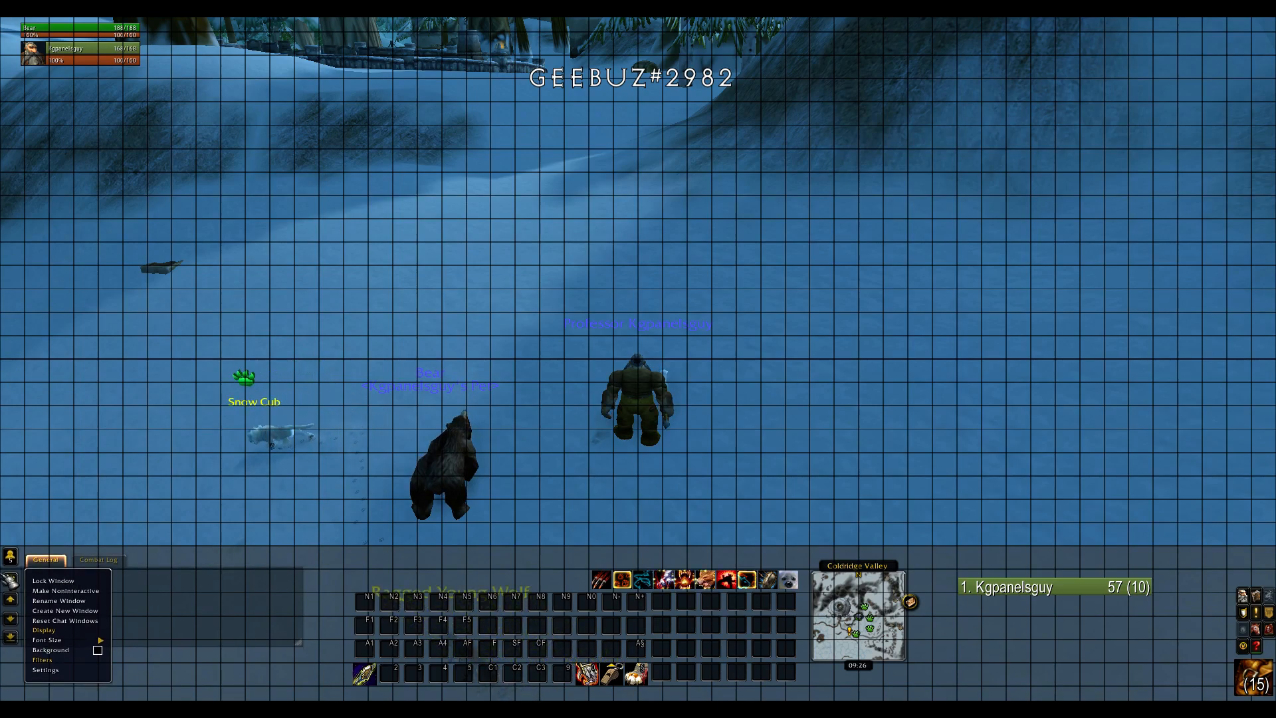
{"action": "left_click_drag", "start_coordinate": [305, 647], "coordinate": [330, 682]}
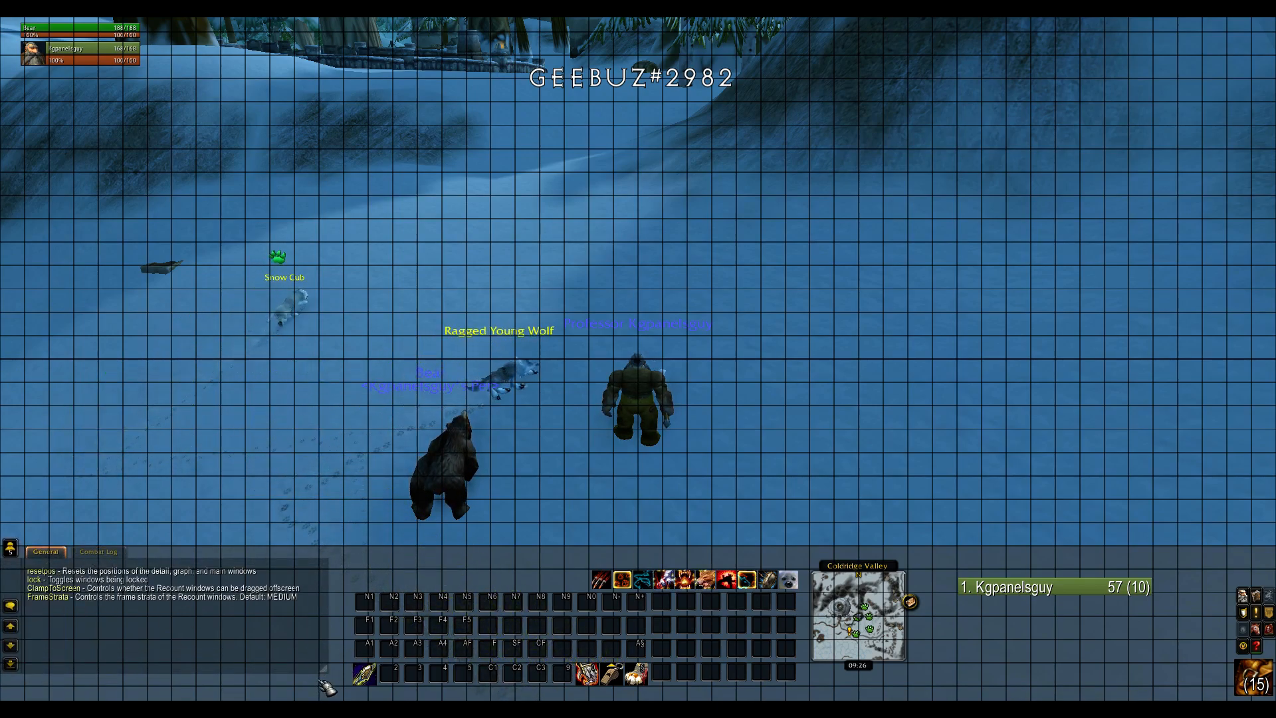
- Fine-tune the chat window's position and size to fill the space beside the action bars, and lock the window
{"action": "left_click_drag", "start_coordinate": [52, 580], "coordinate": [55, 582]}
{"action": "left_click_drag", "start_coordinate": [326, 667], "coordinate": [327, 659]}
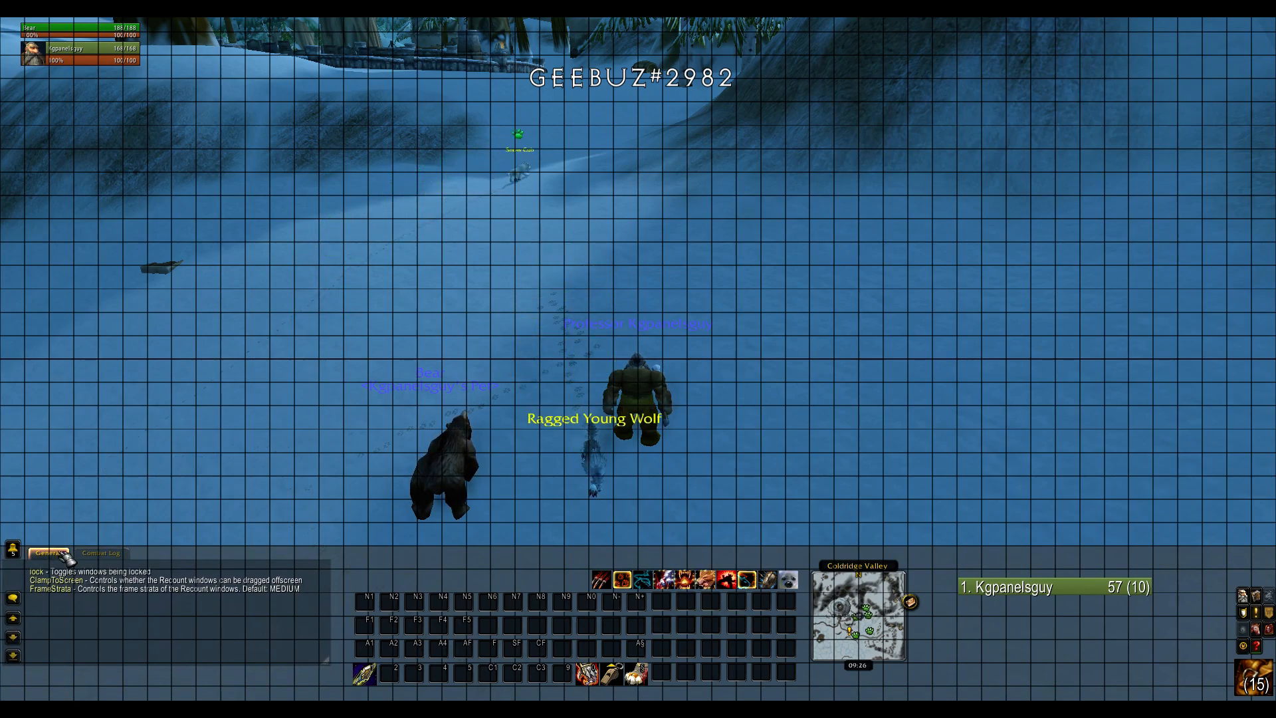
{"action": "left_click_drag", "start_coordinate": [58, 587], "coordinate": [55, 595]}
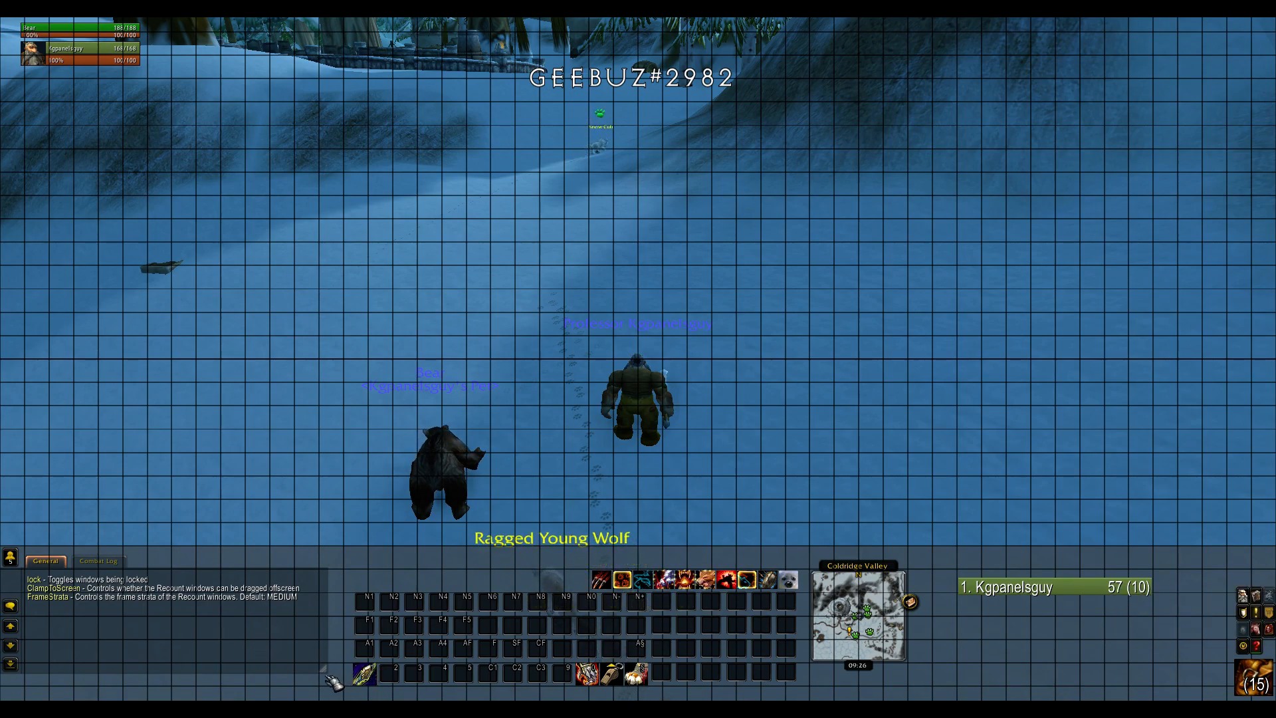
{"action": "left_click_drag", "start_coordinate": [324, 668], "coordinate": [330, 671]}
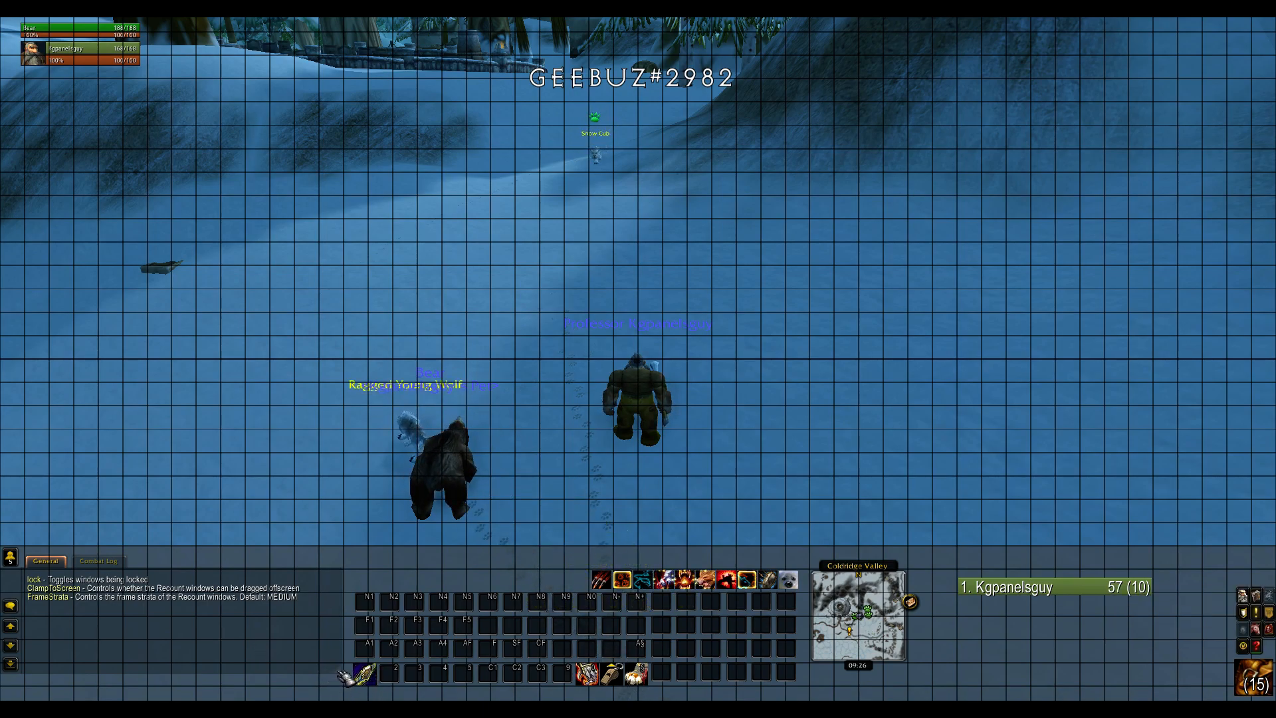
{"action": "right_click", "coordinate": [45, 564]}
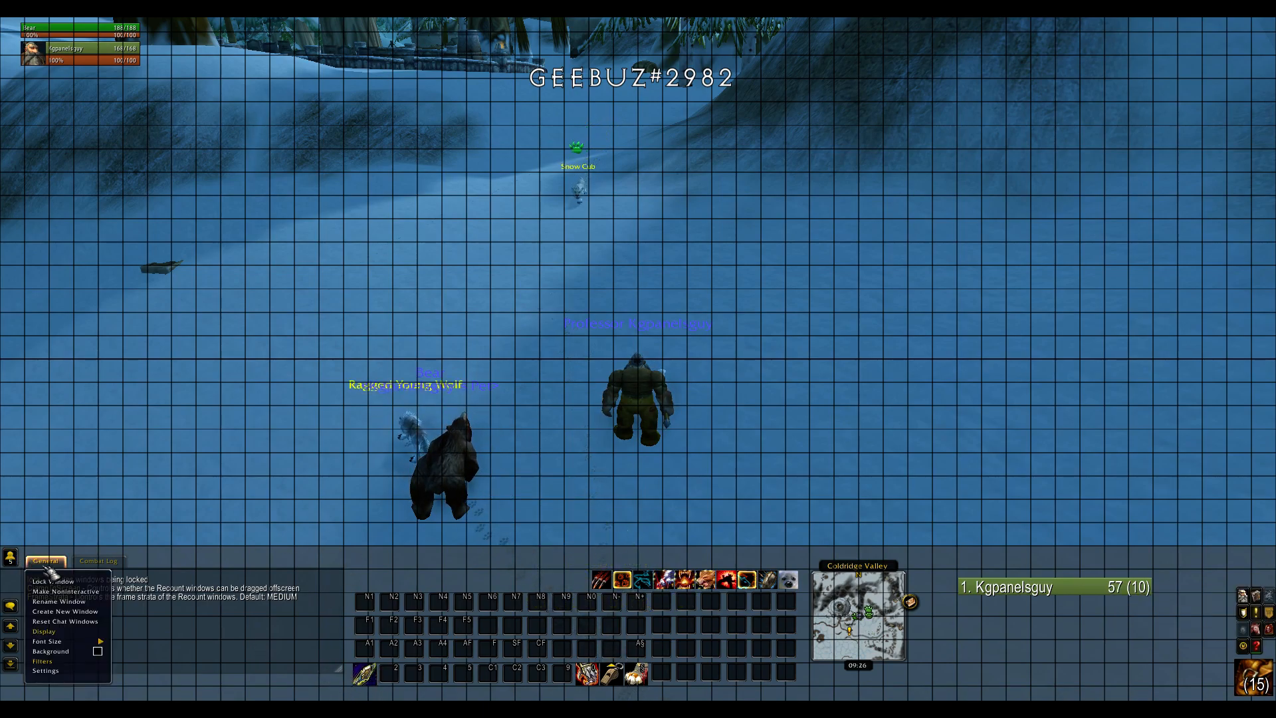
{"action": "left_click", "coordinate": [58, 585]}
{"action": "right_click", "coordinate": [709, 365]}
{"action": "key", "text": "w"}
{"action": "key", "text": "w"}
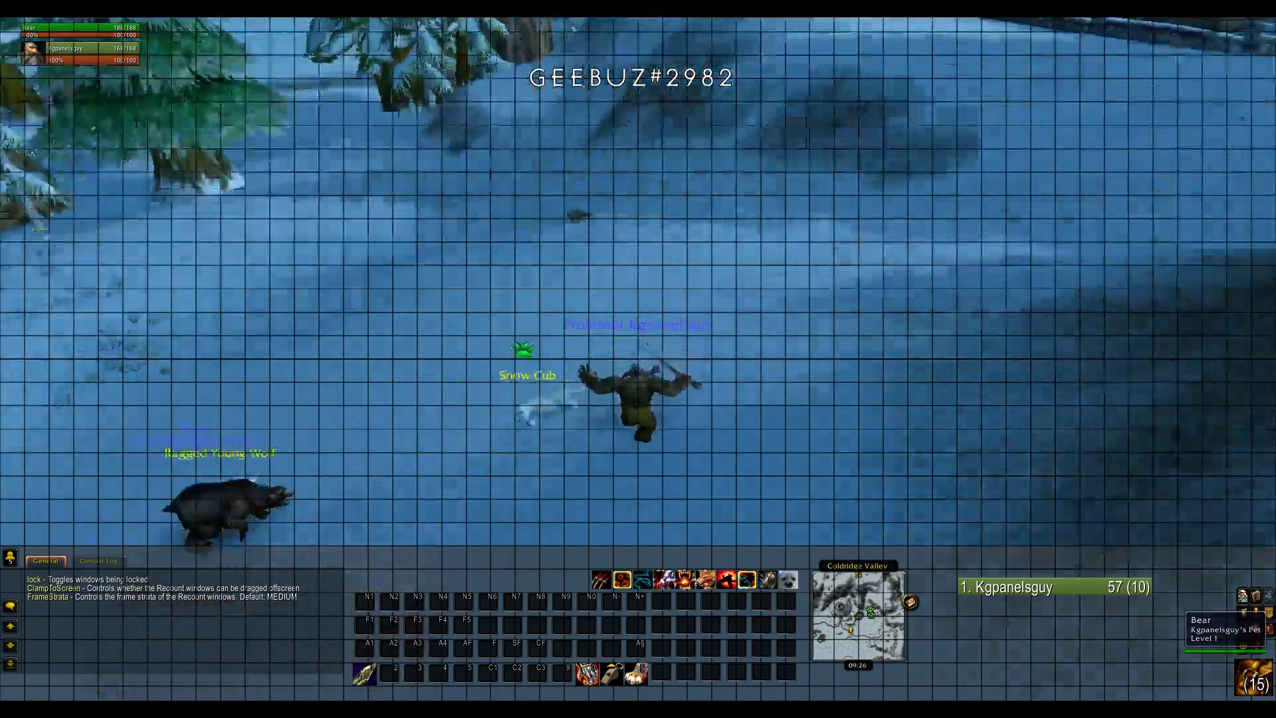
{"action": "key", "text": "w"}
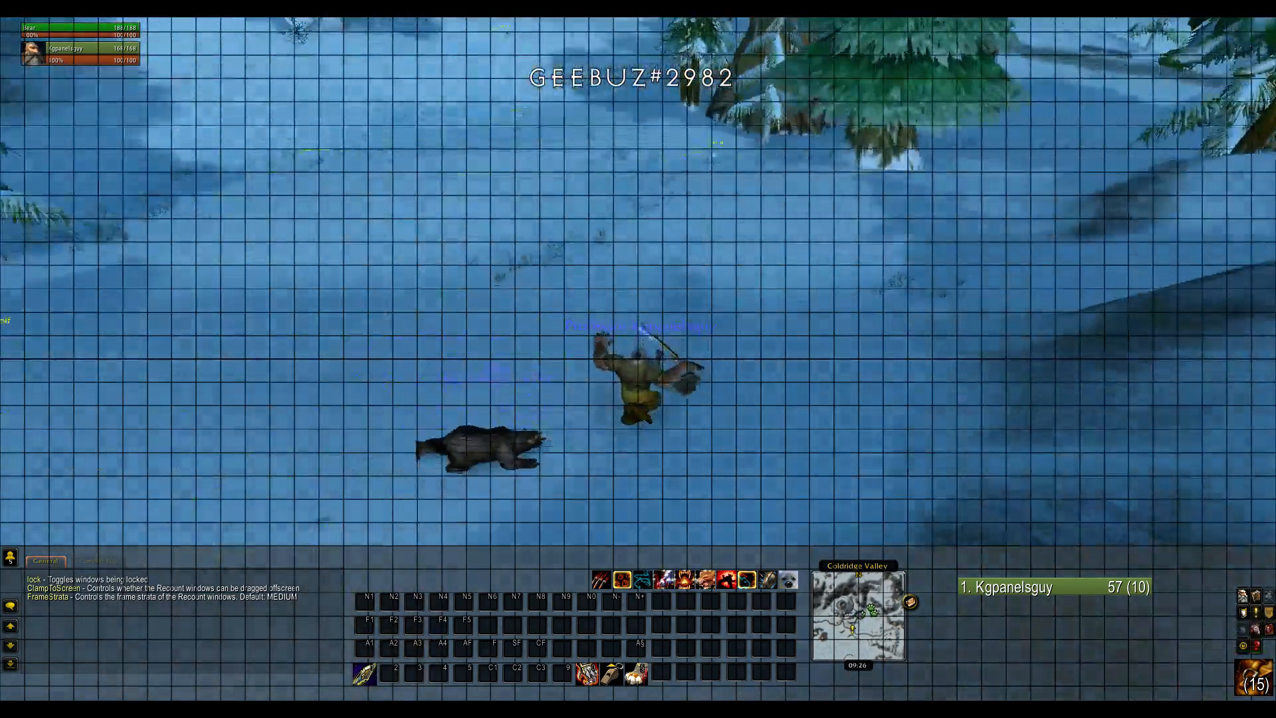
{"action": "key", "text": "w"}
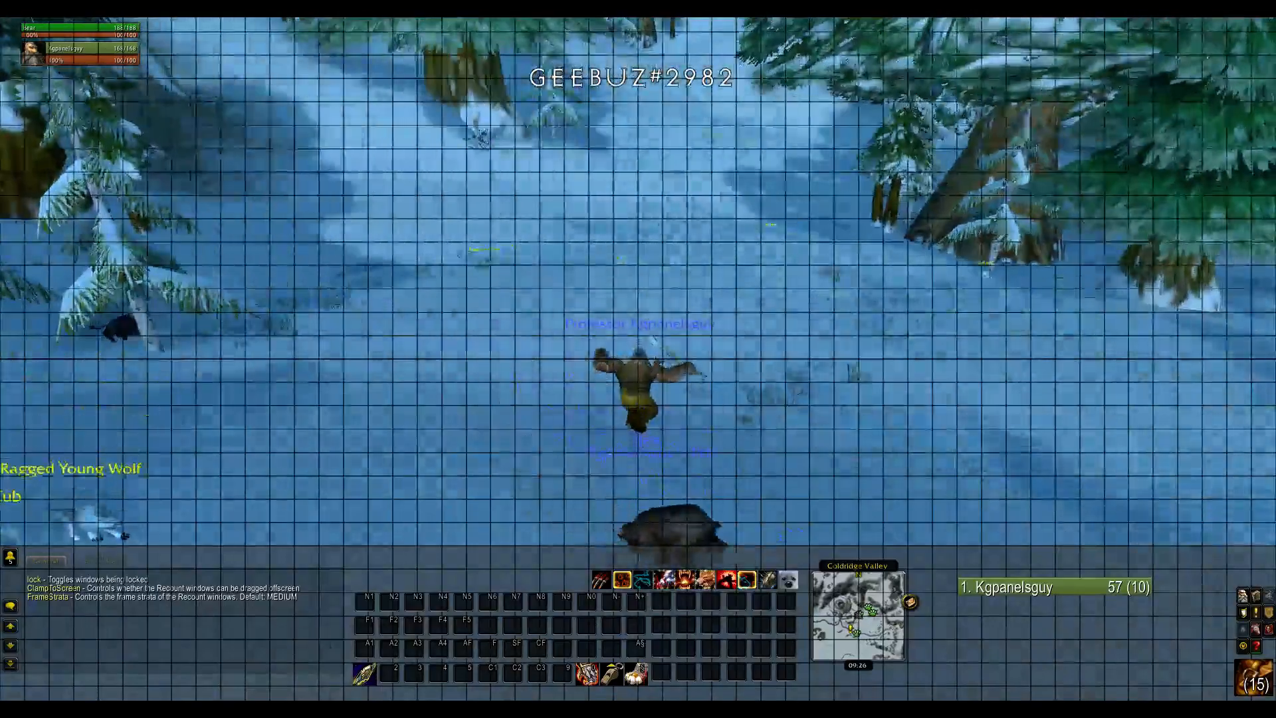
{"action": "key", "text": "w"}
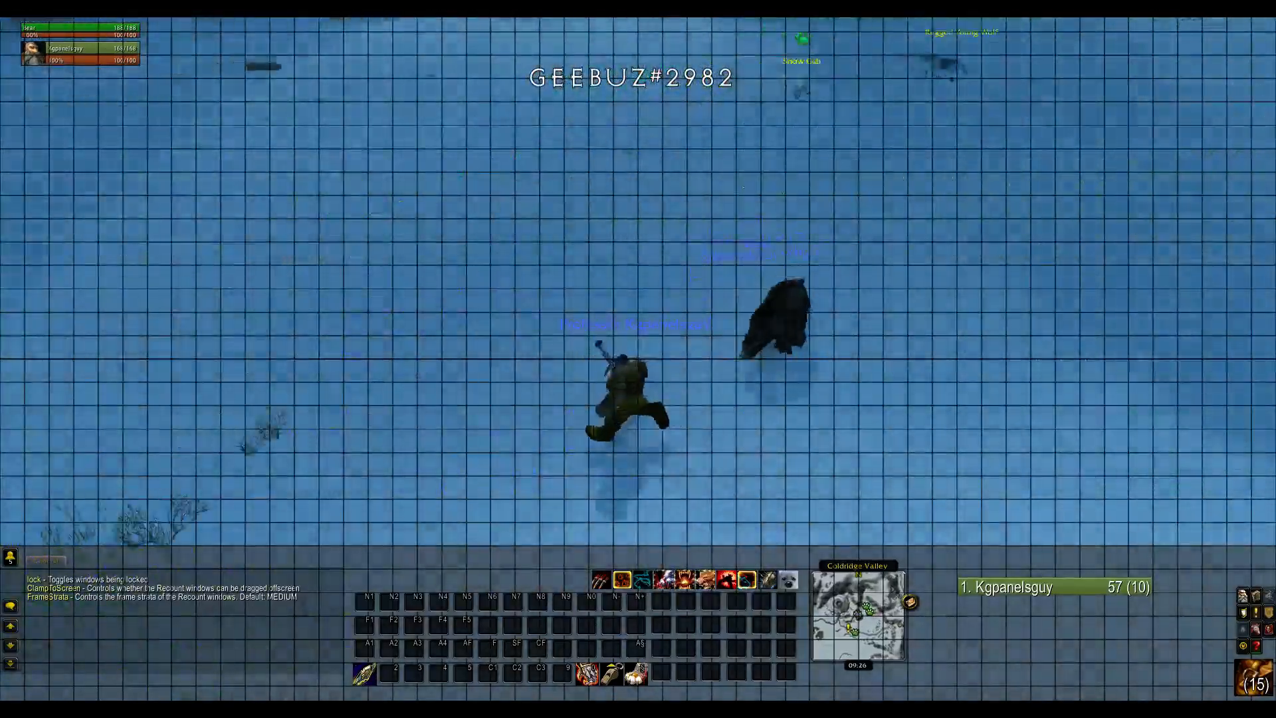
{"action": "key", "text": "w"}
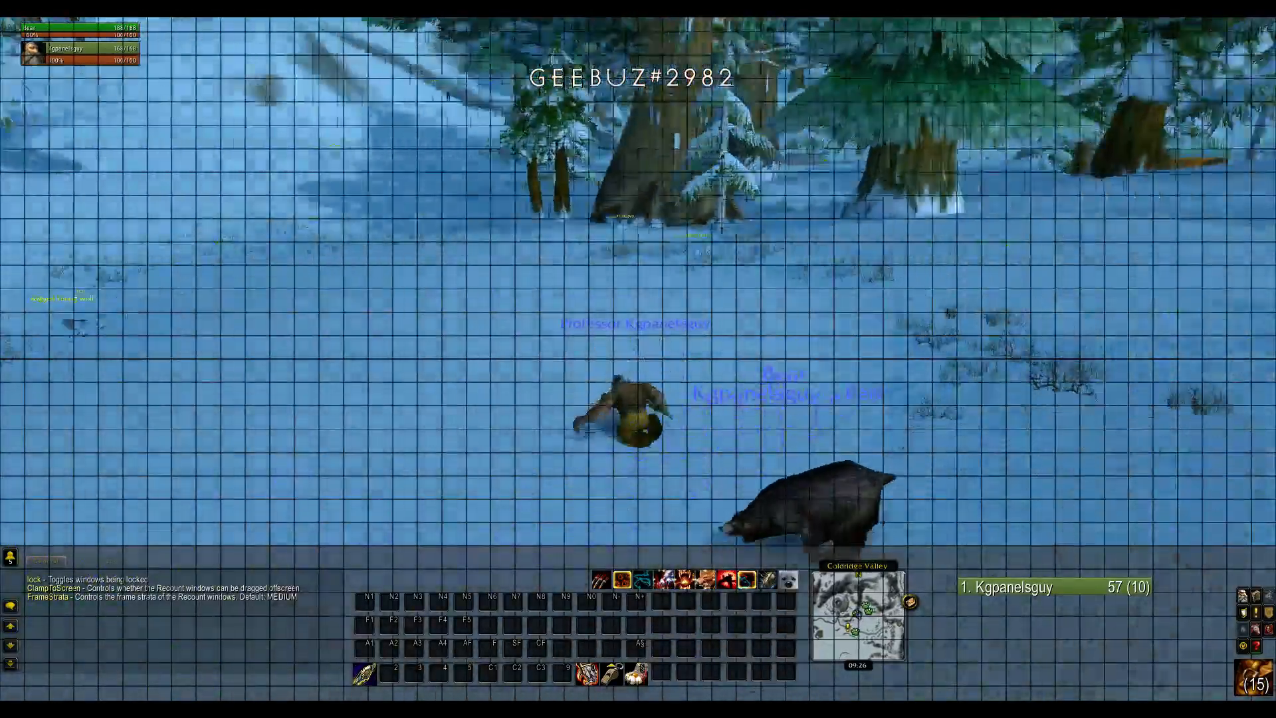
{"action": "key", "text": "w"}
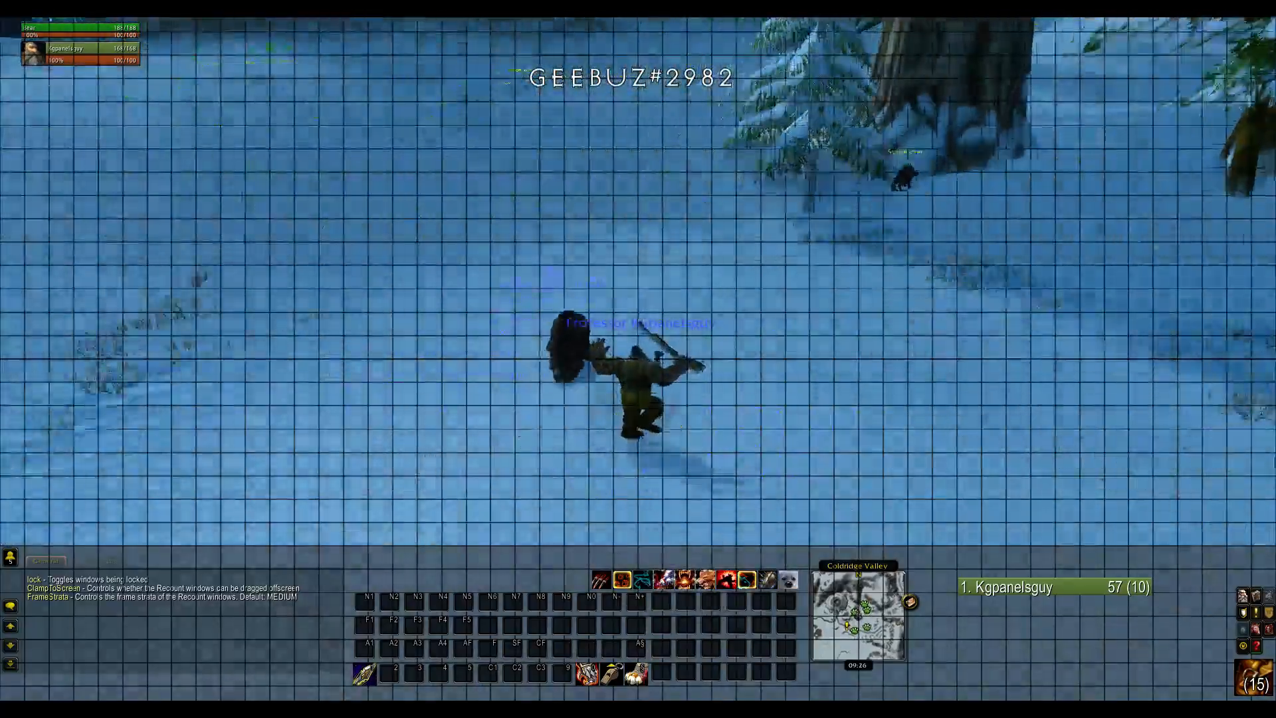
{"action": "key", "text": "w"}
{"action": "key", "text": "space"}
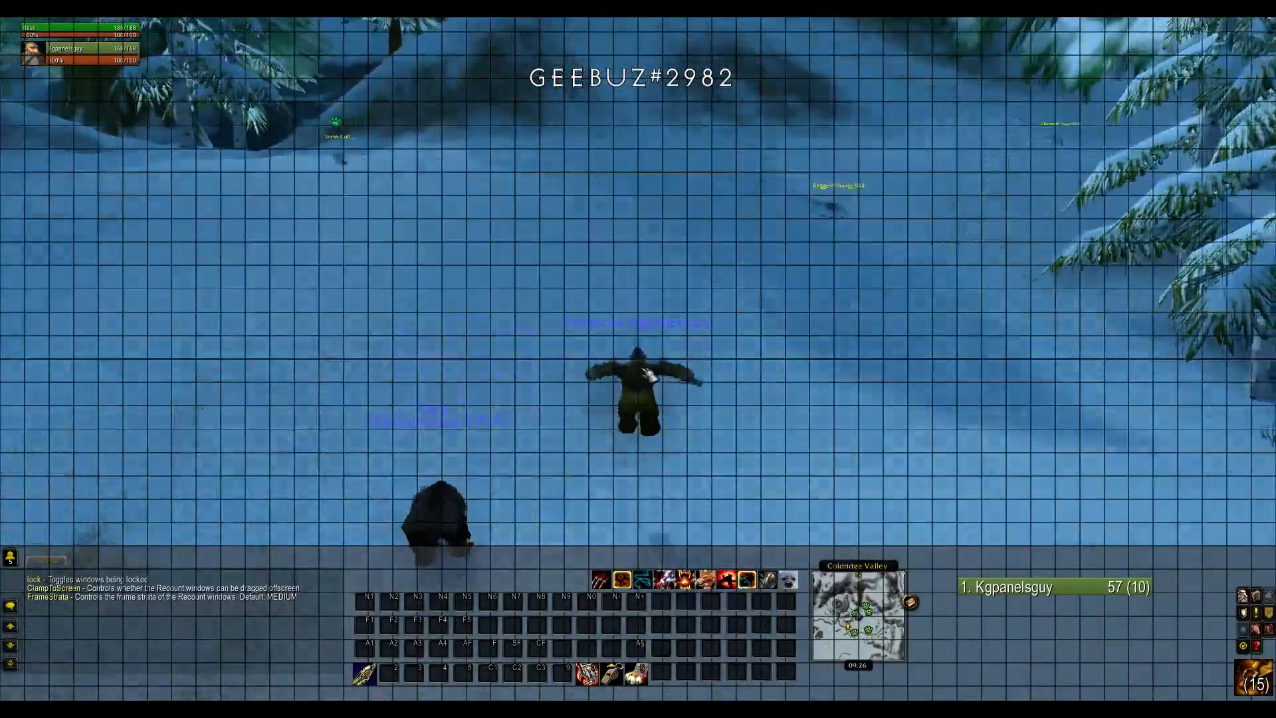
{"action": "key", "text": "w"}
{"action": "key", "text": "space"}
{"action": "key", "text": "space"}
{"action": "key", "text": "w"}
{"action": "key", "text": "space"}
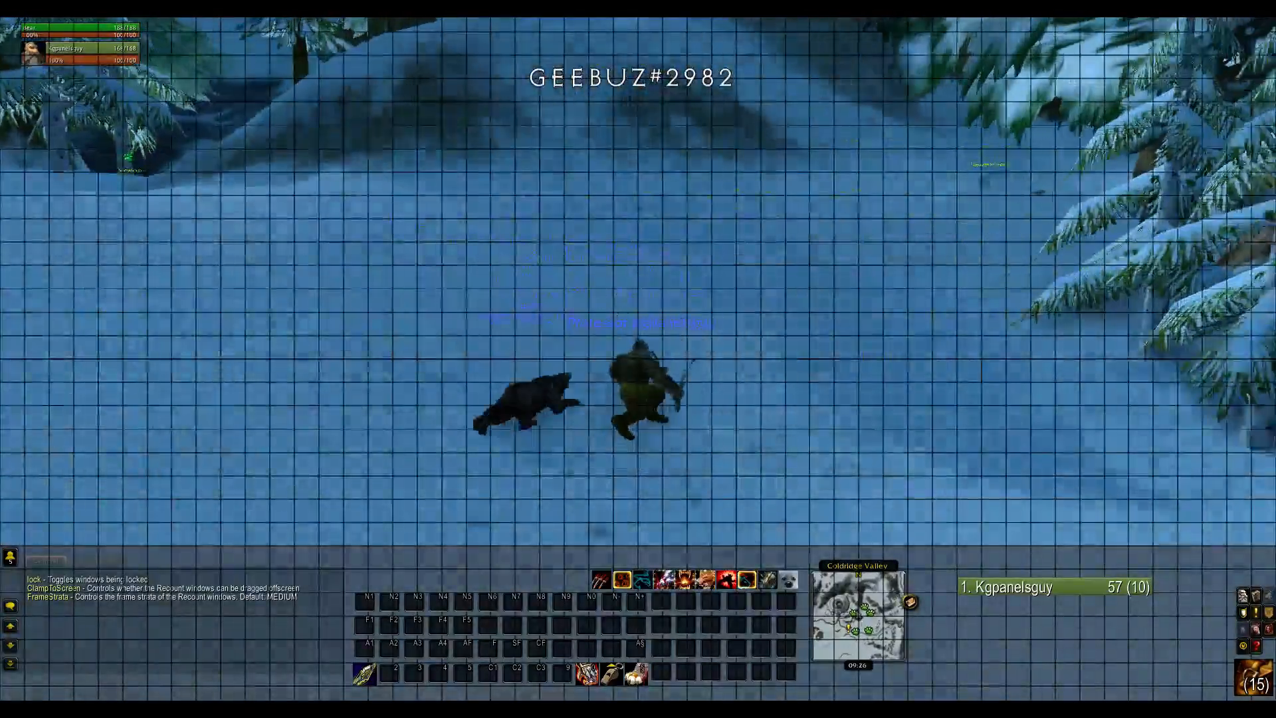
{"action": "key", "text": "space"}
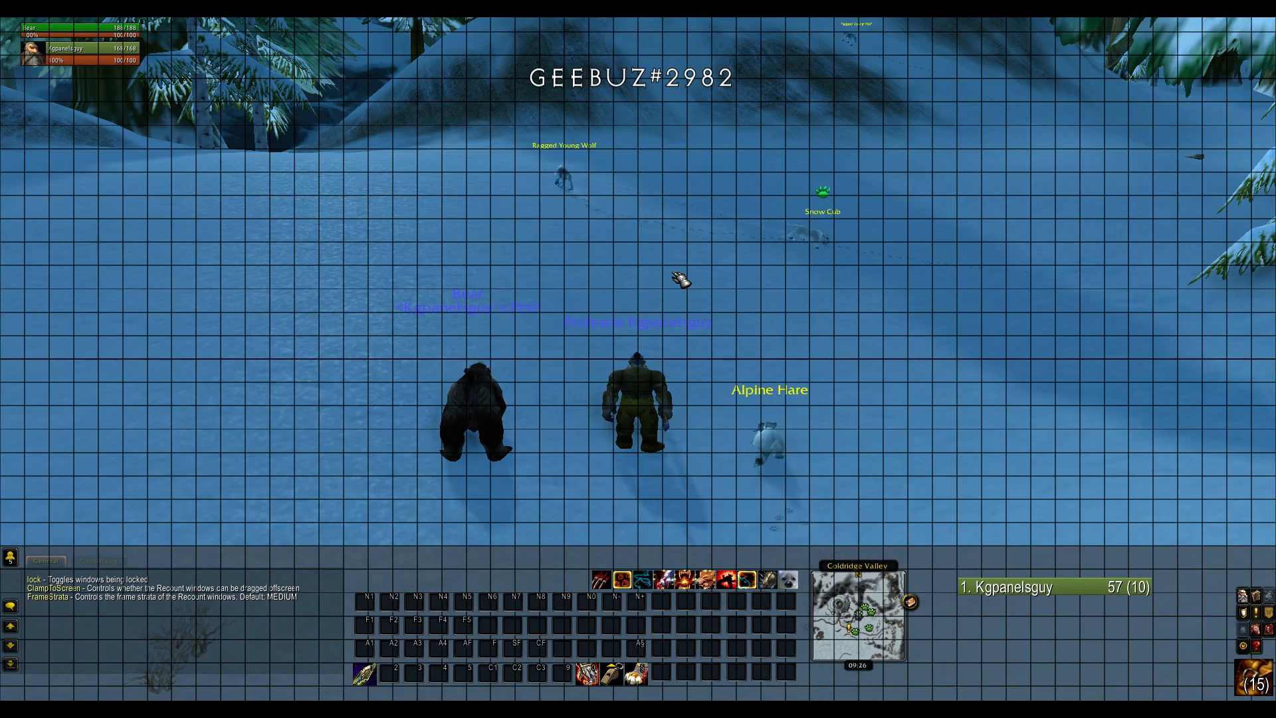
- Open the Shadowed Unit Frames options with /suf, move the window clear of the frames and unlock the unit frames
{"action": "key", "text": "Return"}
{"action": "type", "text": "/suf"}
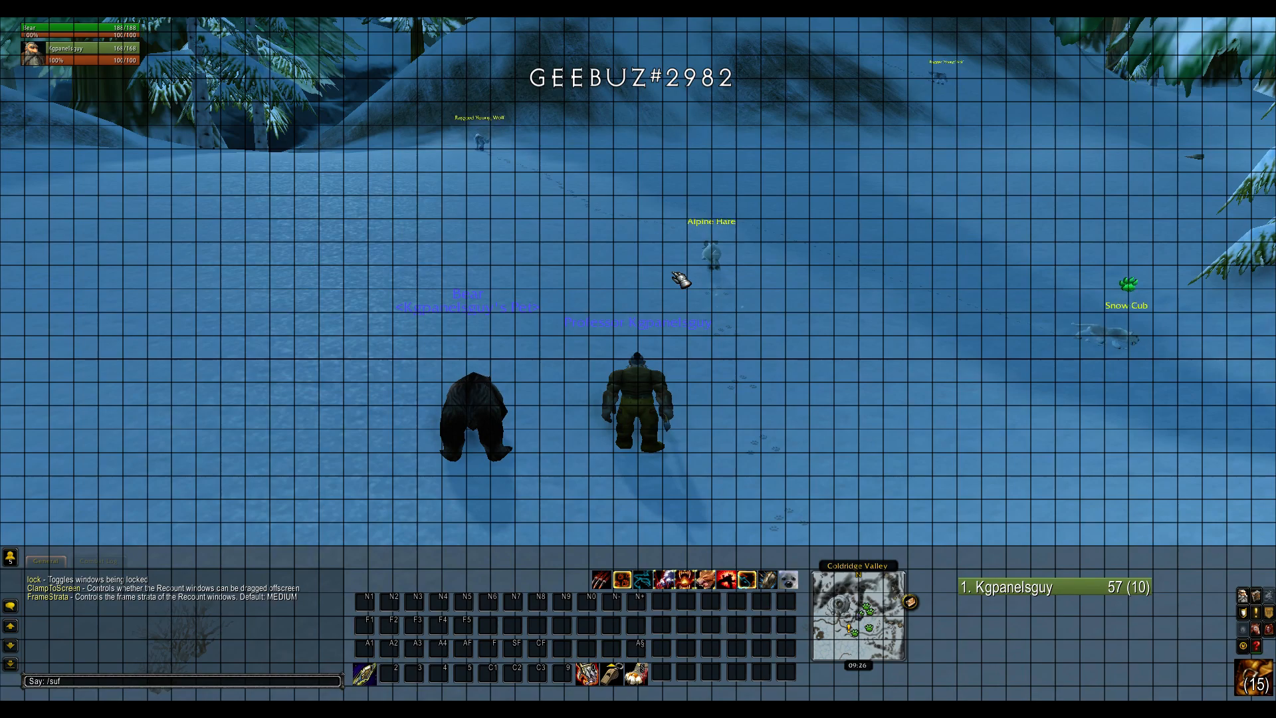
{"action": "key", "text": "Return"}
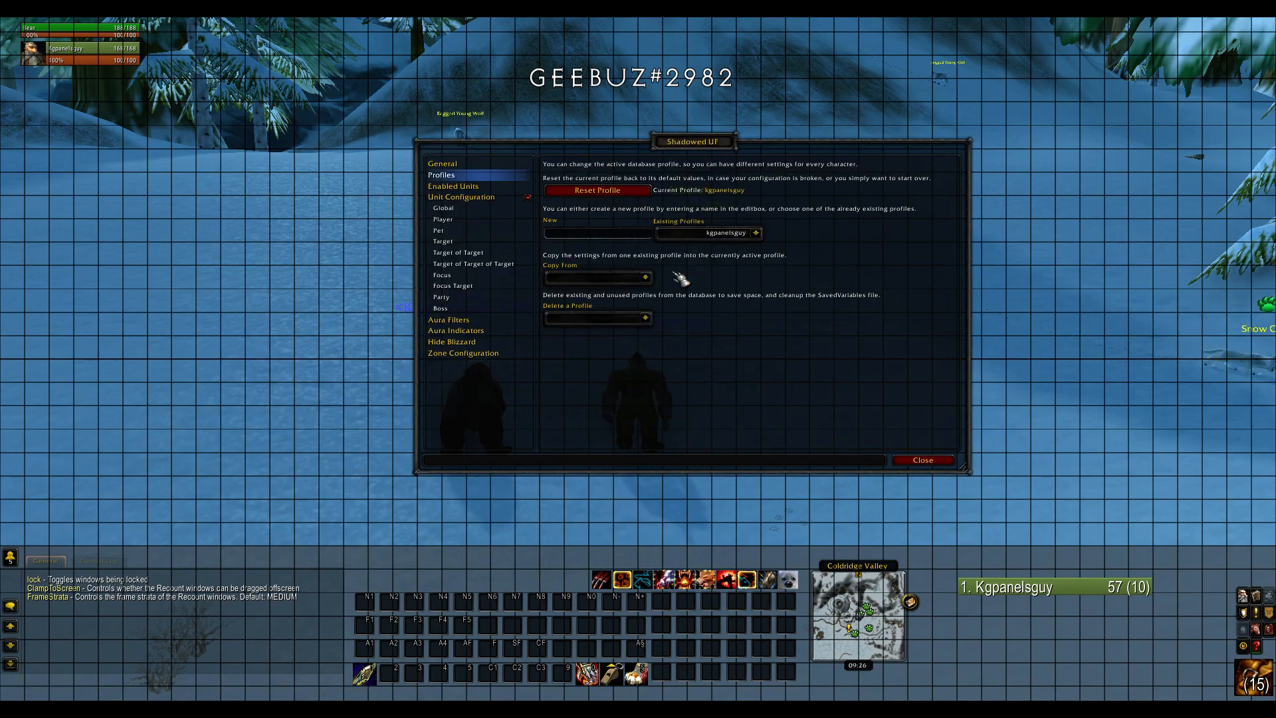
{"action": "left_click_drag", "start_coordinate": [713, 144], "coordinate": [842, 106]}
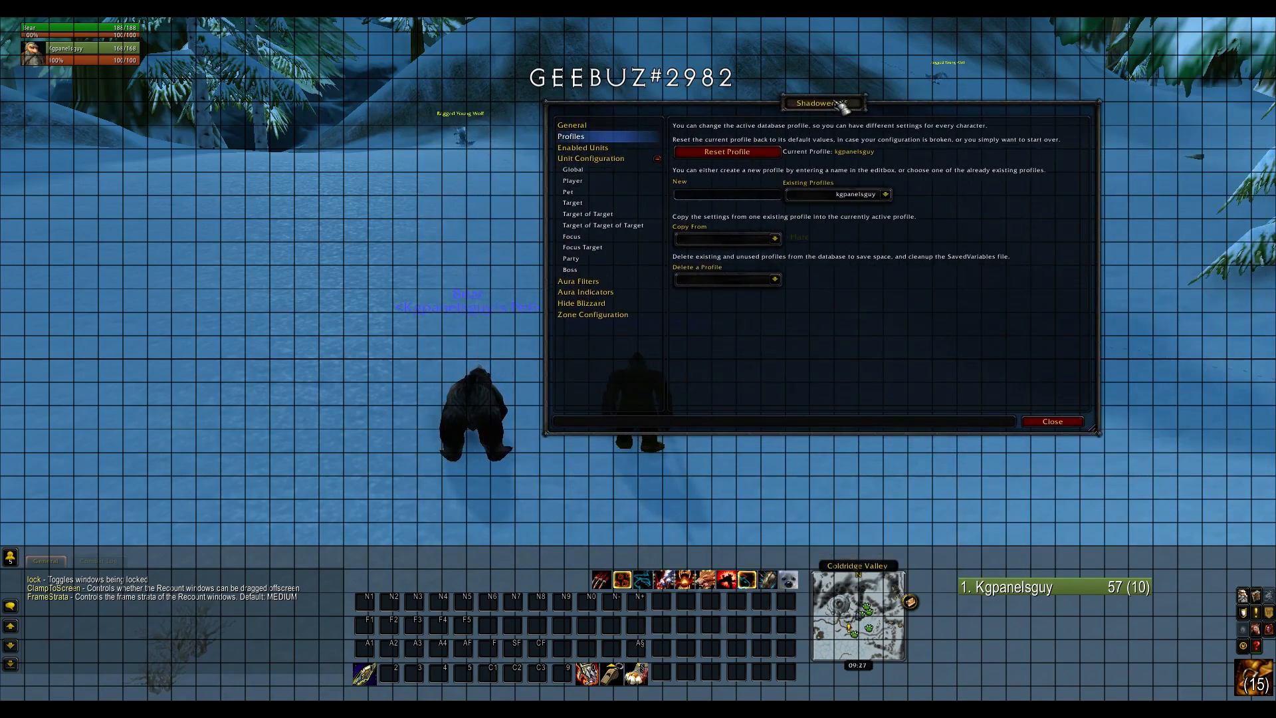
{"action": "left_click", "coordinate": [637, 133]}
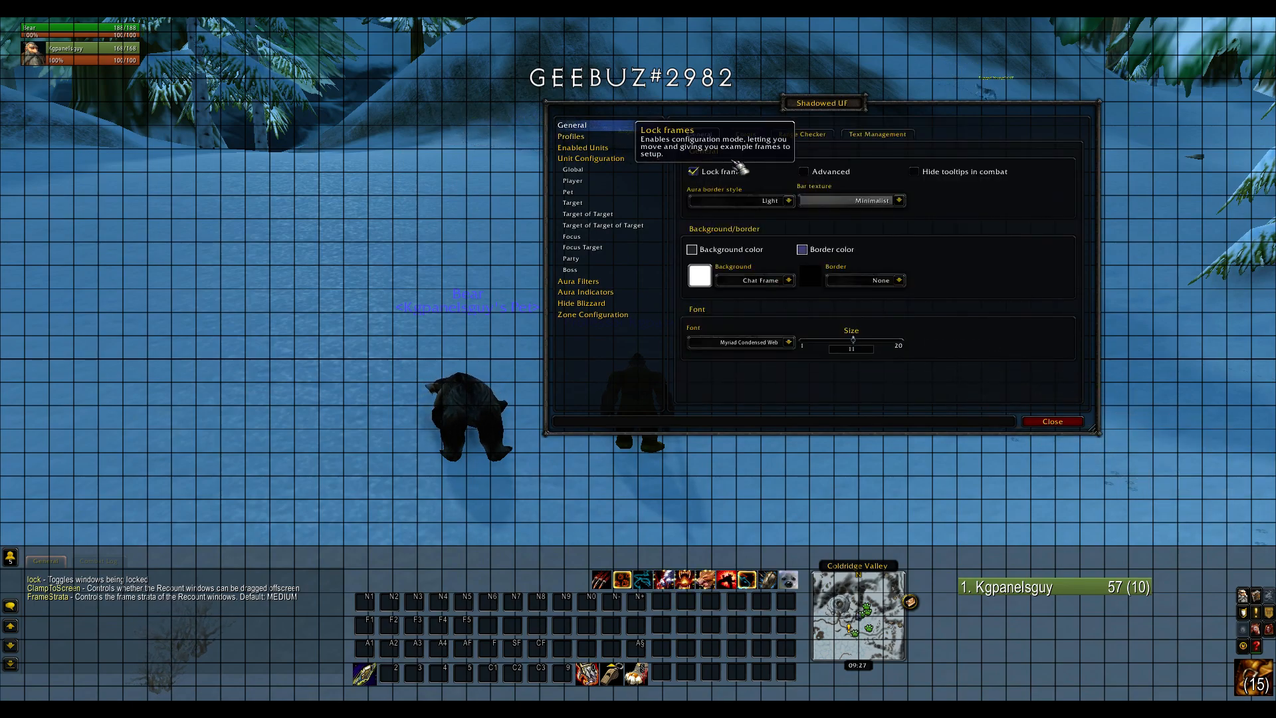
{"action": "left_click_drag", "start_coordinate": [847, 105], "coordinate": [964, 69]}
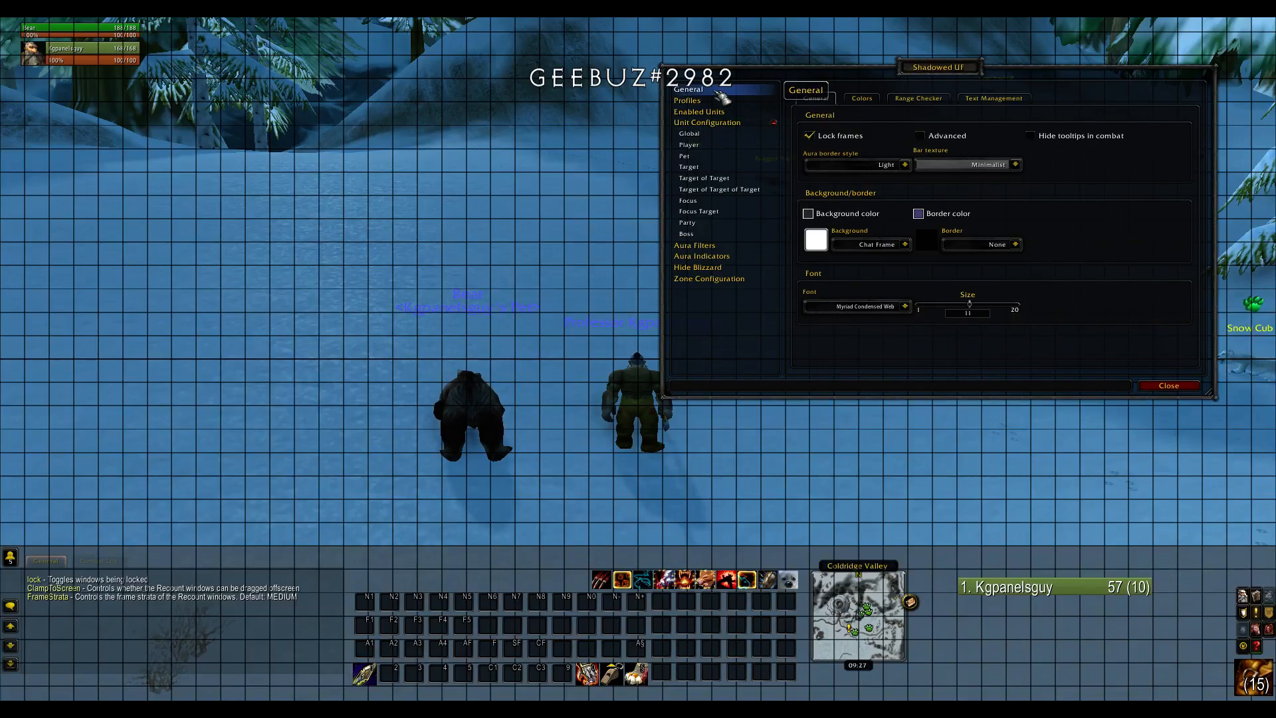
{"action": "left_click", "coordinate": [818, 138]}
{"action": "left_click_drag", "start_coordinate": [938, 67], "coordinate": [1051, 30]}
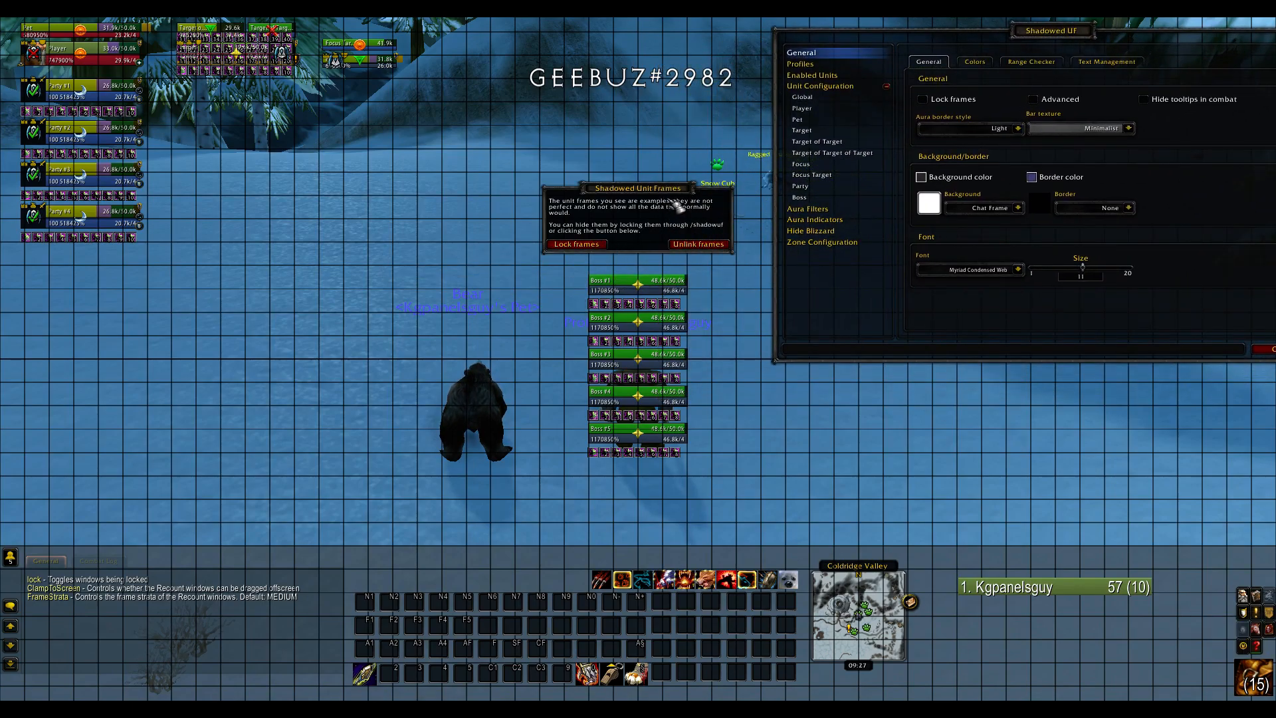
- Spread out the example frames, moving the boss, party, target-of-target, focus and focus target frames away from the player and target frames
{"action": "left_click_drag", "start_coordinate": [662, 184], "coordinate": [643, 135]}
{"action": "left_click_drag", "start_coordinate": [627, 287], "coordinate": [779, 232]}
{"action": "left_click_drag", "start_coordinate": [98, 99], "coordinate": [94, 213]}
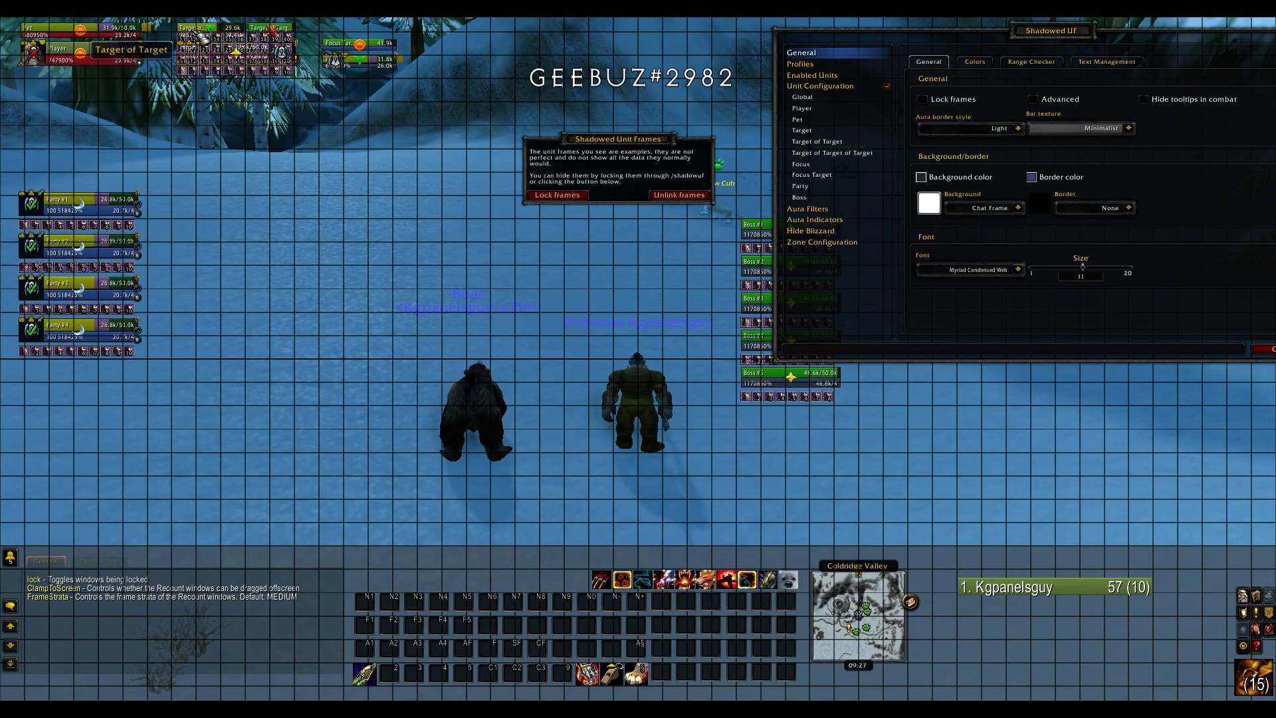
{"action": "left_click_drag", "start_coordinate": [201, 37], "coordinate": [309, 206]}
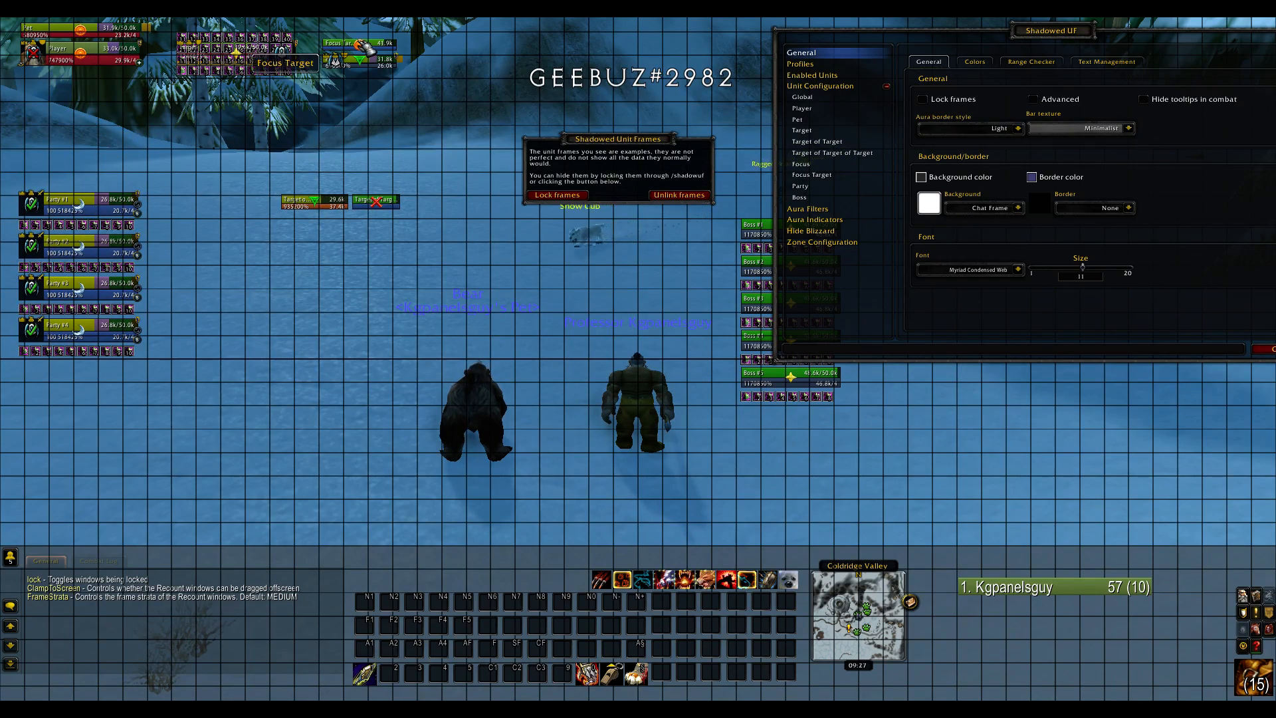
{"action": "left_click_drag", "start_coordinate": [334, 45], "coordinate": [413, 107]}
{"action": "left_click_drag", "start_coordinate": [348, 62], "coordinate": [456, 152]}
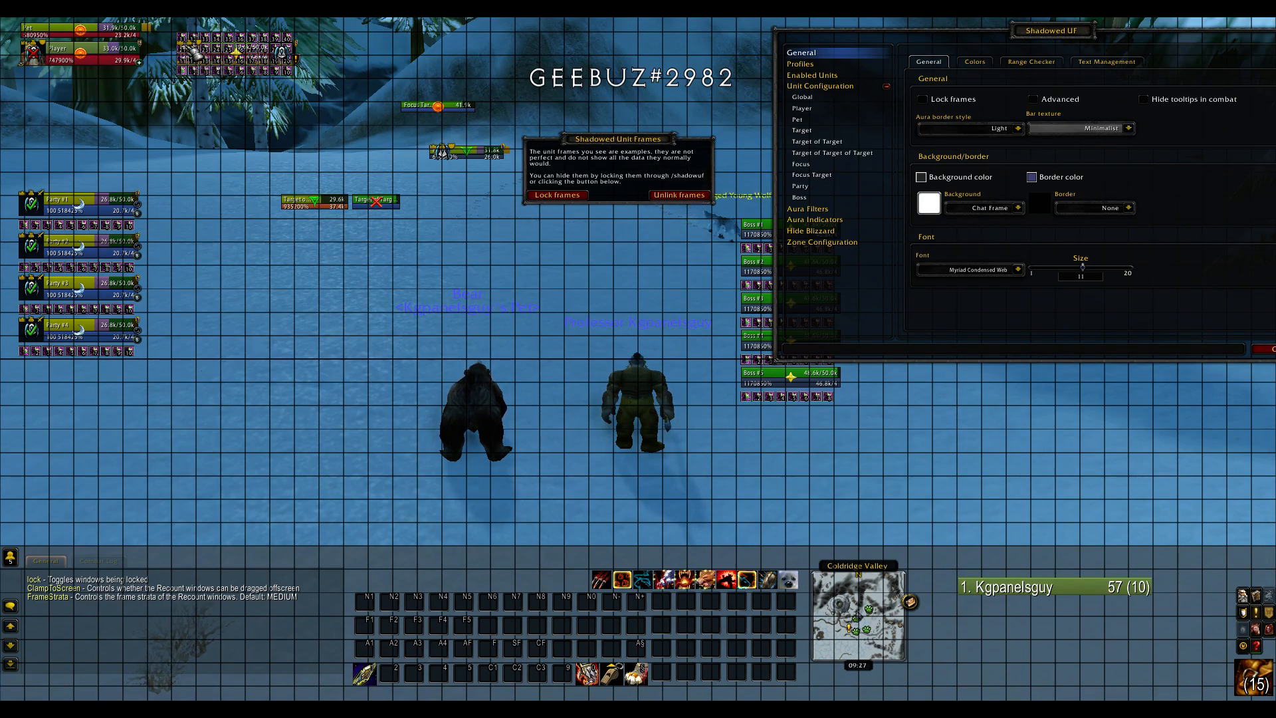
- Move the player frame, with its pet frame, and the target frame out of the corner toward the characters
{"action": "left_click_drag", "start_coordinate": [184, 45], "coordinate": [241, 95]}
{"action": "left_click_drag", "start_coordinate": [104, 62], "coordinate": [317, 397]}
{"action": "left_click_drag", "start_coordinate": [259, 103], "coordinate": [407, 287]}
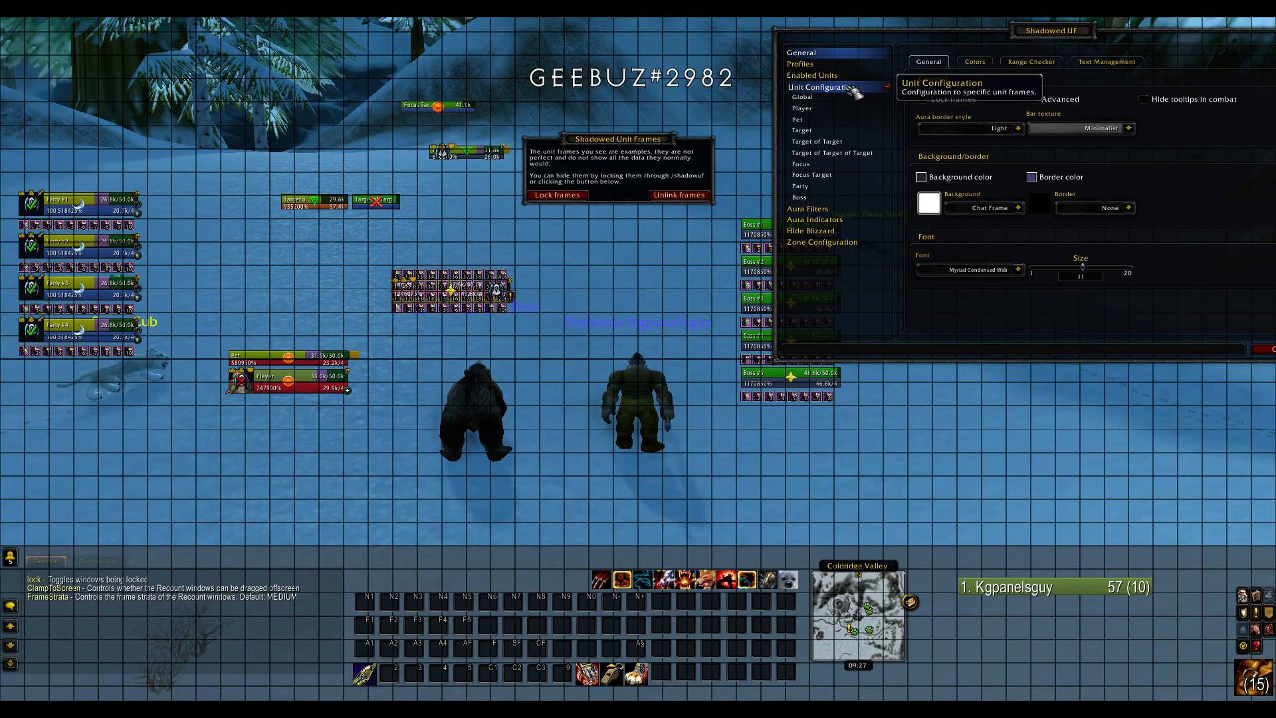
- Set the Player unit frame's scale to 120%, keeping the options window within view
{"action": "left_click", "coordinate": [821, 86]}
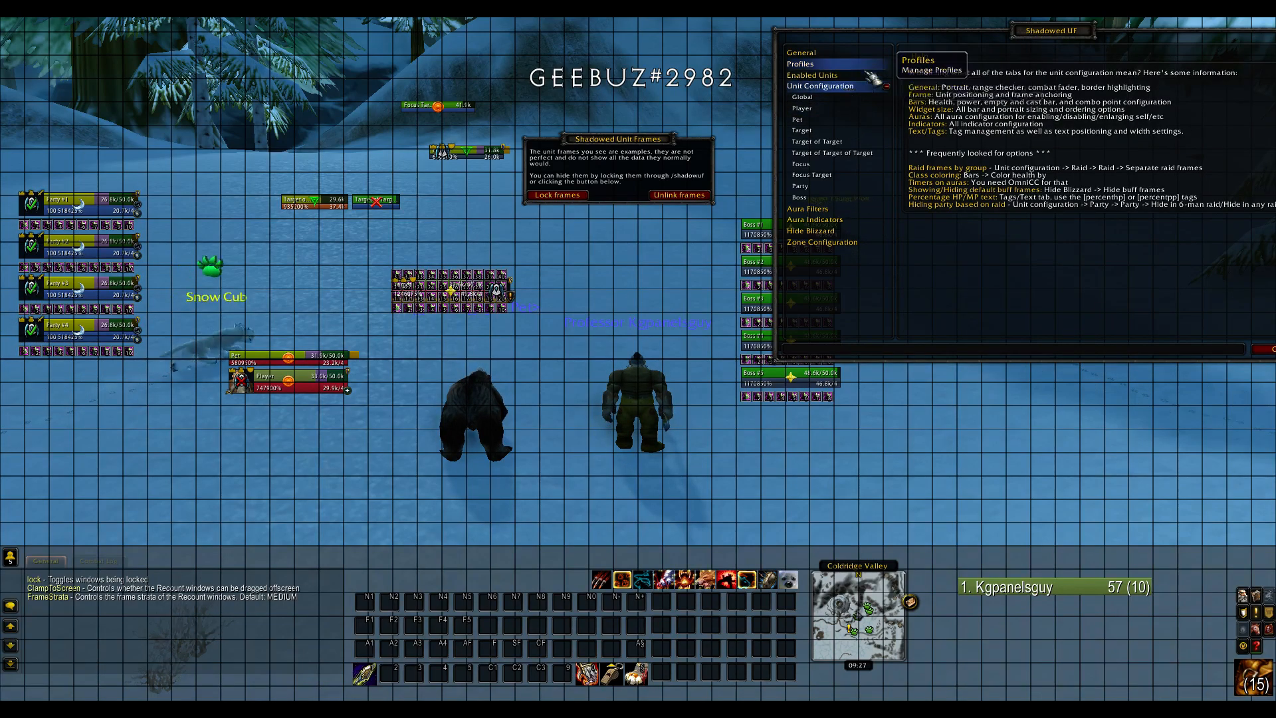
{"action": "left_click", "coordinate": [805, 108]}
{"action": "left_click_drag", "start_coordinate": [1051, 31], "coordinate": [913, 48]}
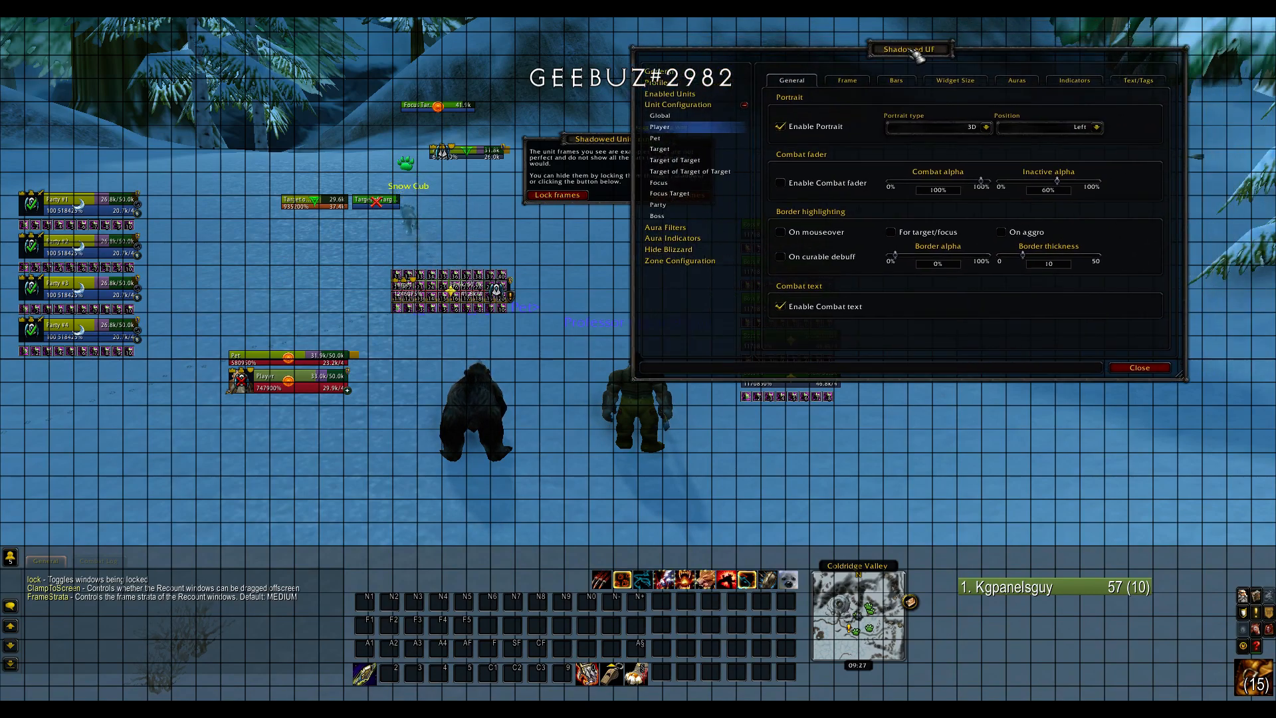
{"action": "left_click", "coordinate": [861, 80]}
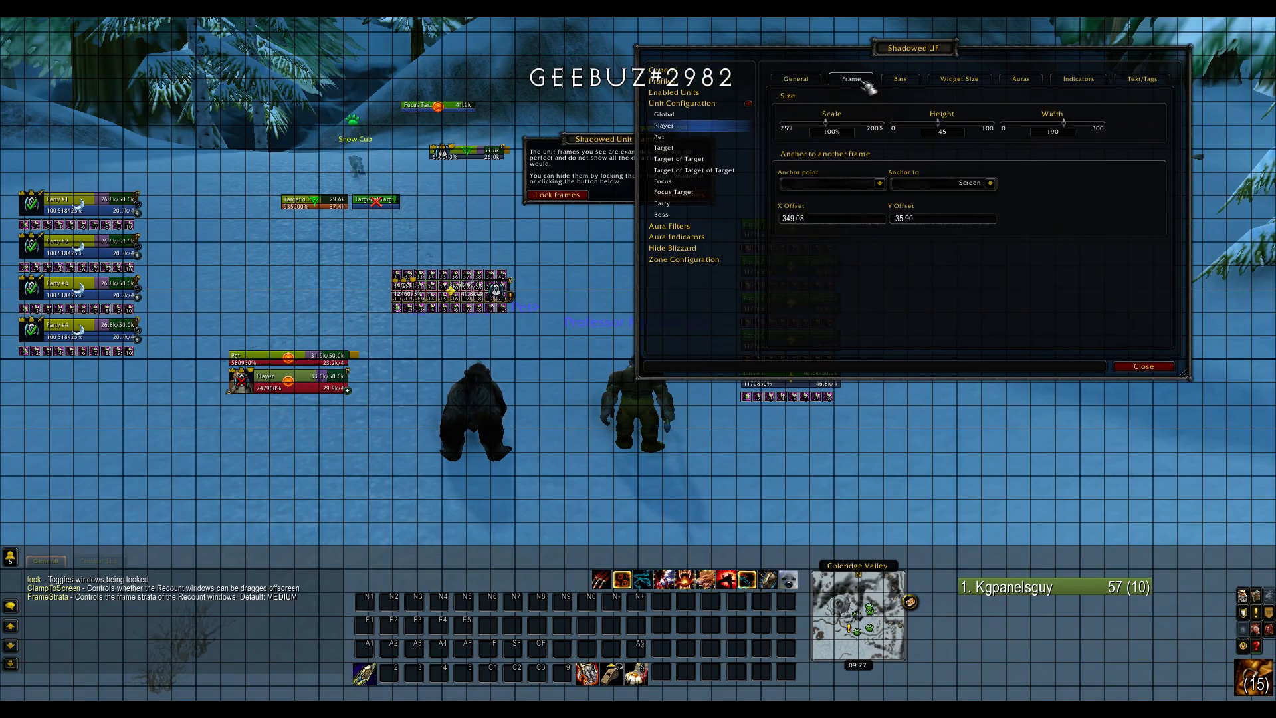
{"action": "left_click_drag", "start_coordinate": [836, 130], "coordinate": [845, 132]}
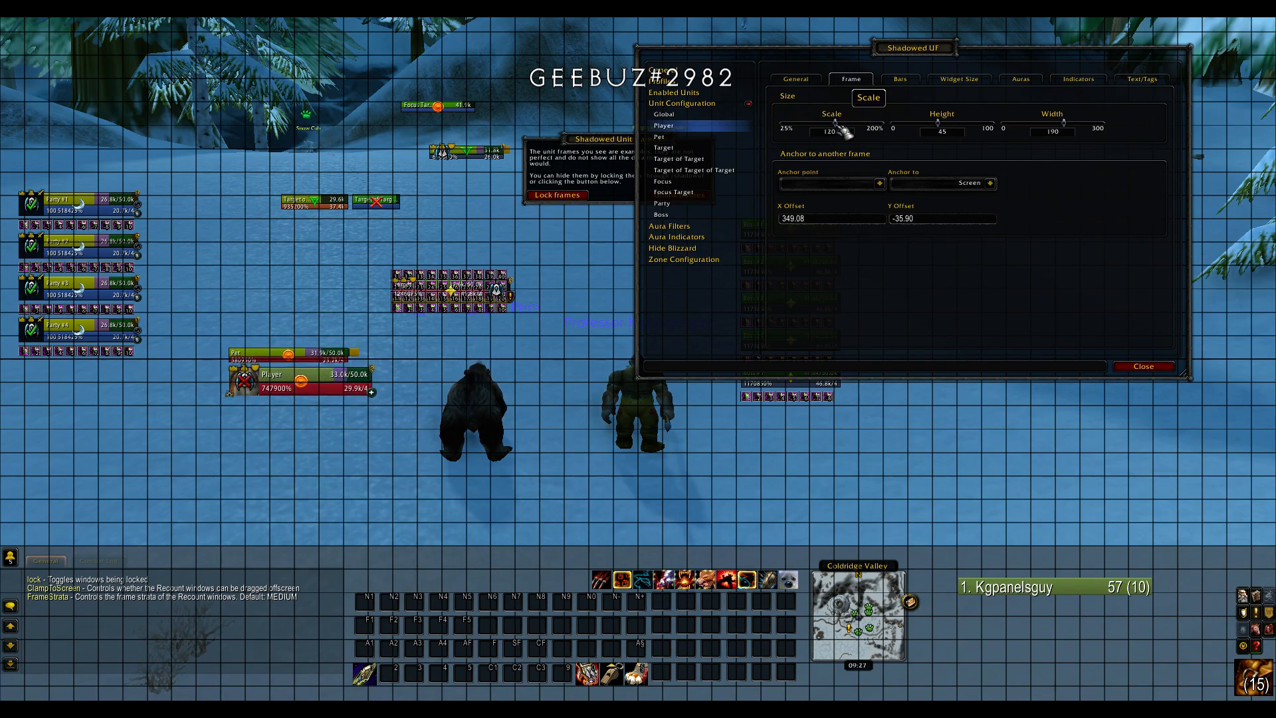
- Set the Target unit frame's scale to 120%
{"action": "left_click", "coordinate": [677, 148]}
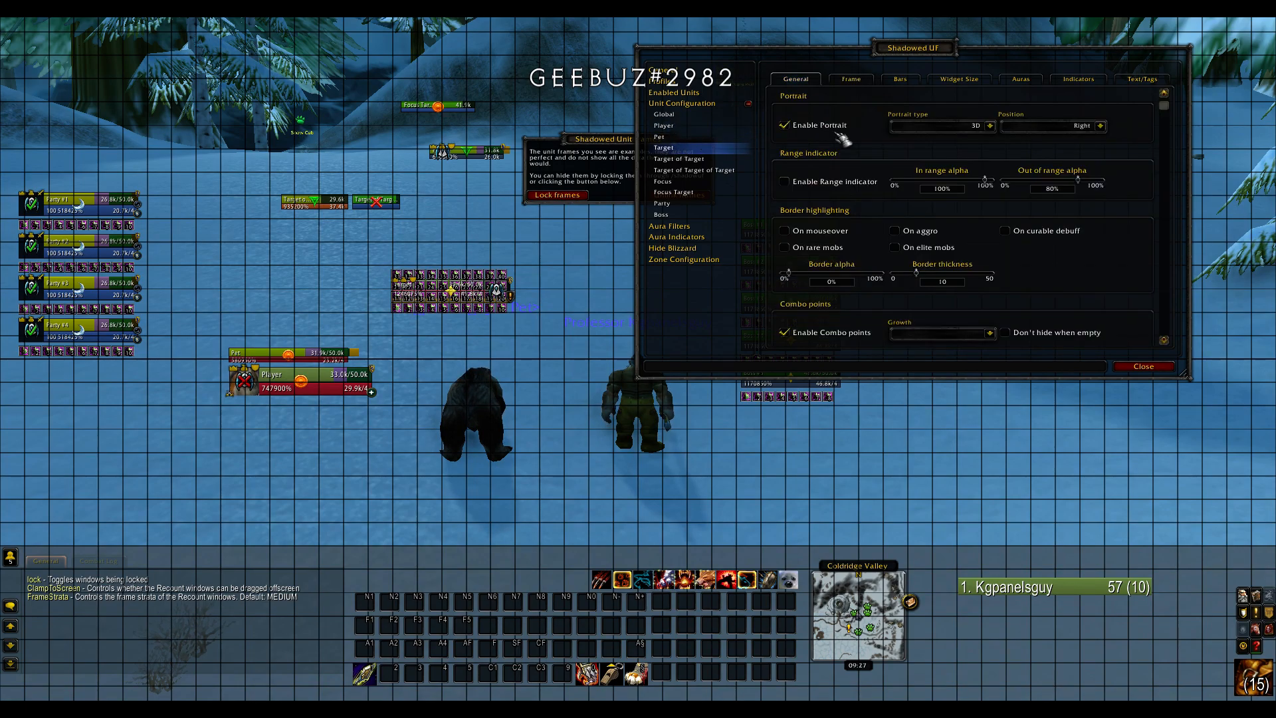
{"action": "left_click", "coordinate": [857, 79]}
{"action": "left_click_drag", "start_coordinate": [836, 131], "coordinate": [842, 132]}
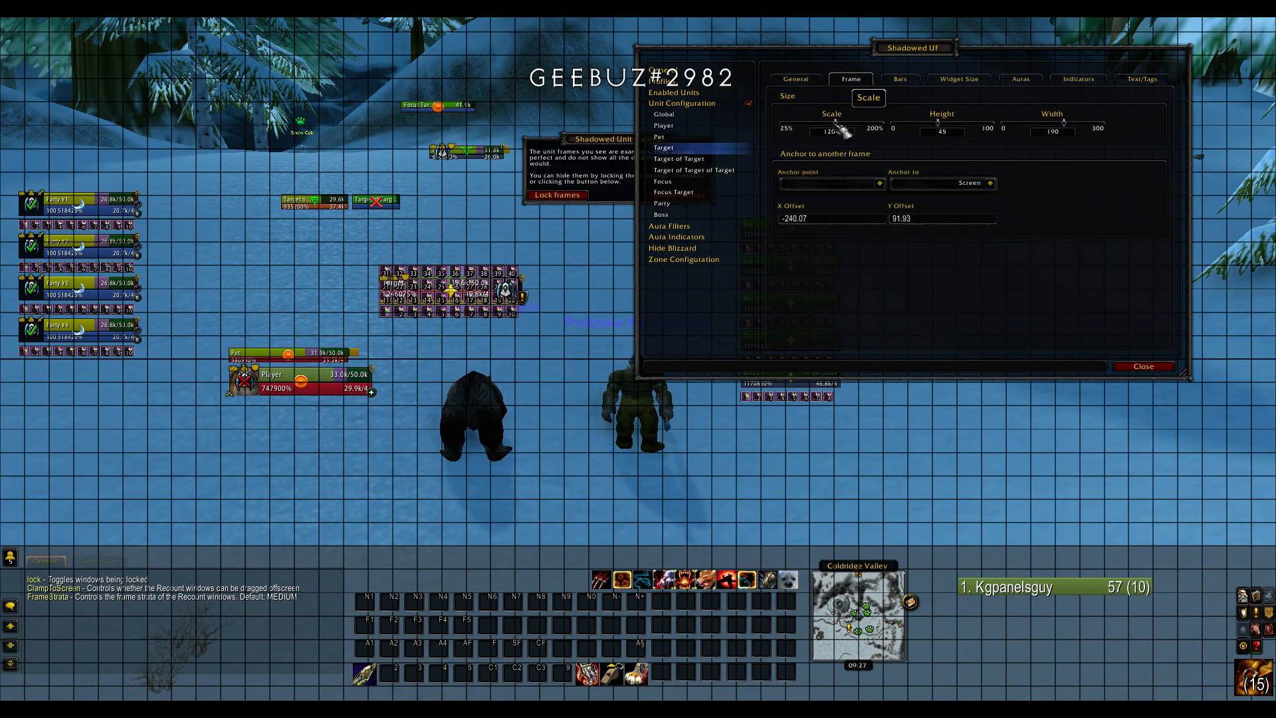
{"action": "left_click", "coordinate": [677, 159]}
{"action": "left_click", "coordinate": [855, 81]}
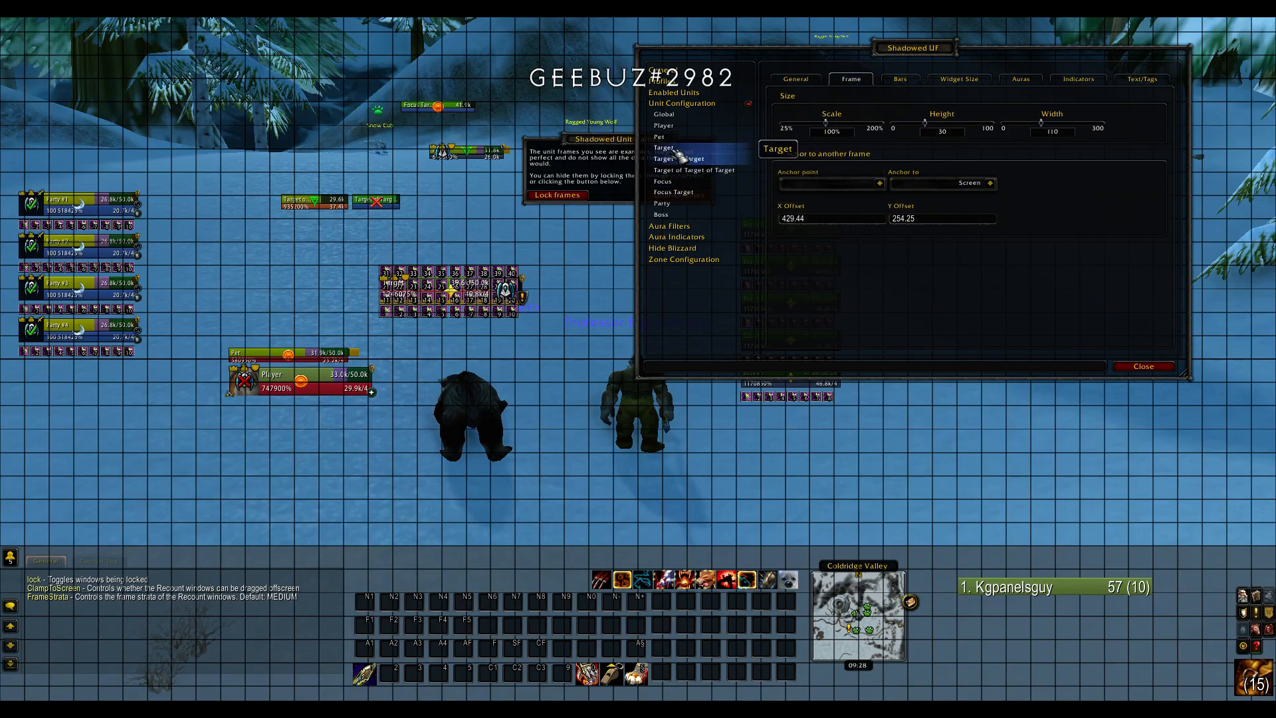
- Enable buffs on the Player frame and enlarge the auras for Your Auras
{"action": "left_click", "coordinate": [674, 125]}
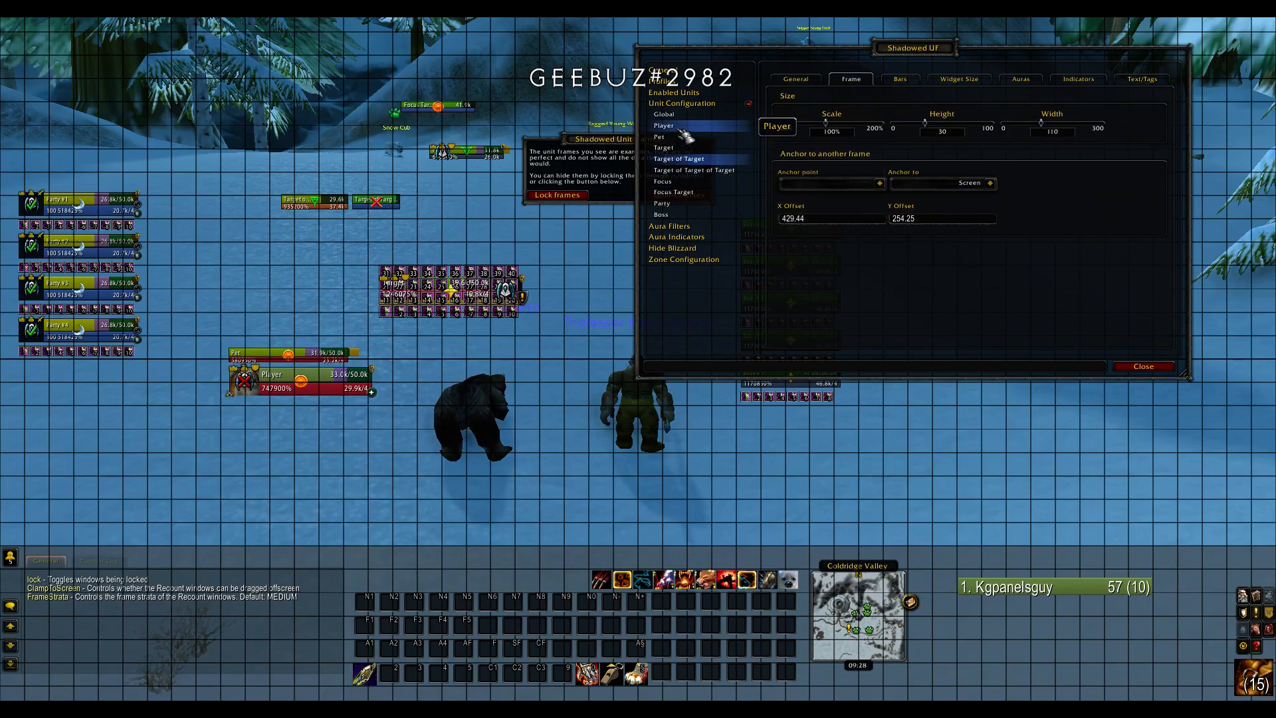
{"action": "left_click", "coordinate": [1021, 79]}
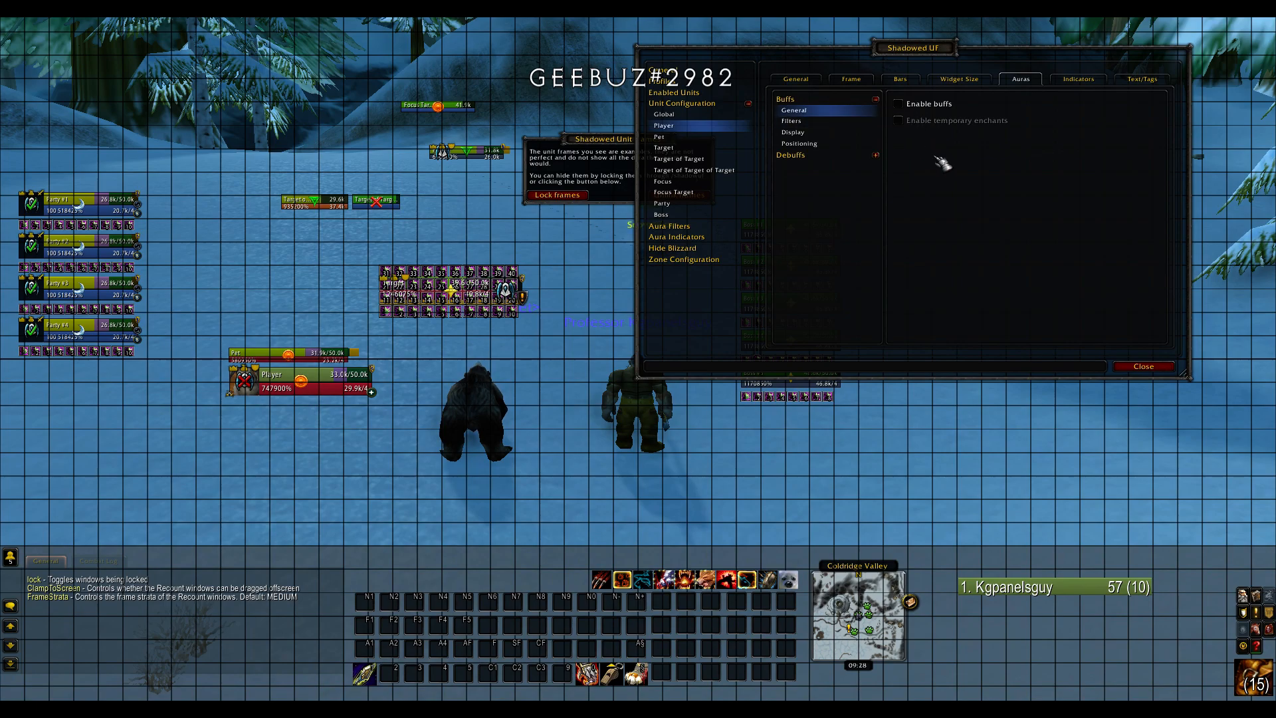
{"action": "left_click", "coordinate": [908, 108]}
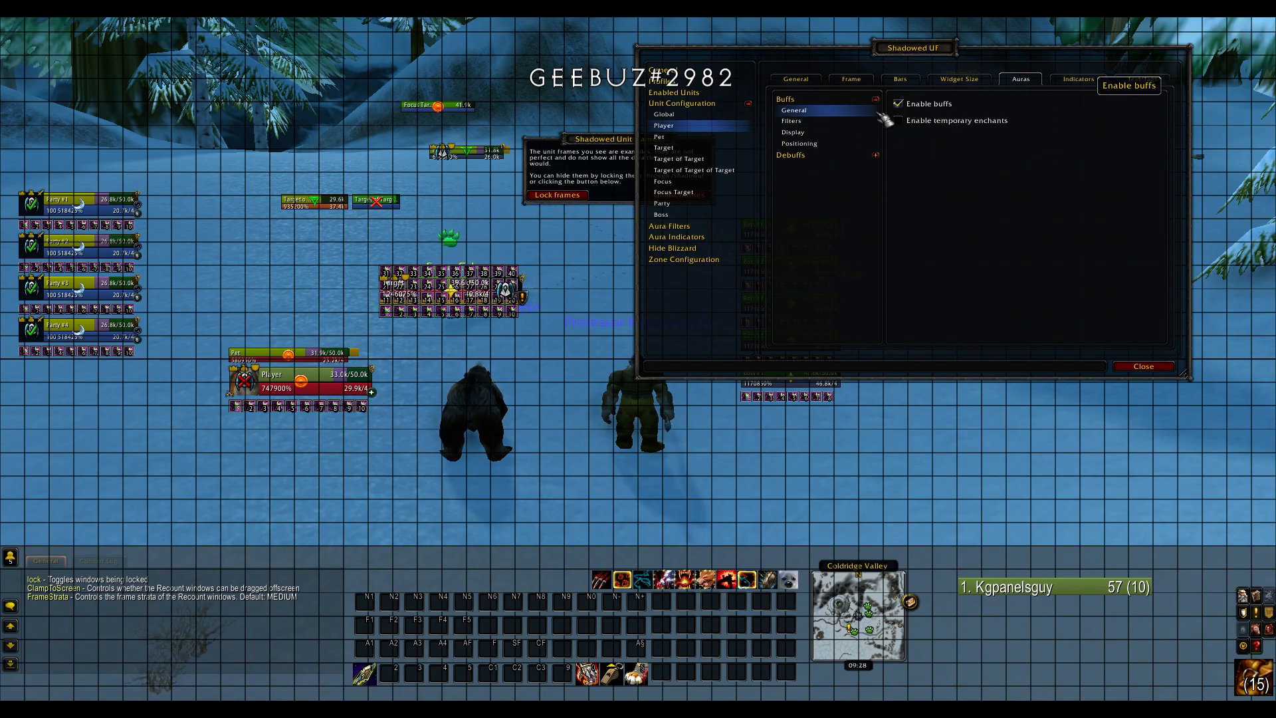
{"action": "left_click", "coordinate": [821, 123]}
{"action": "left_click", "coordinate": [824, 133]}
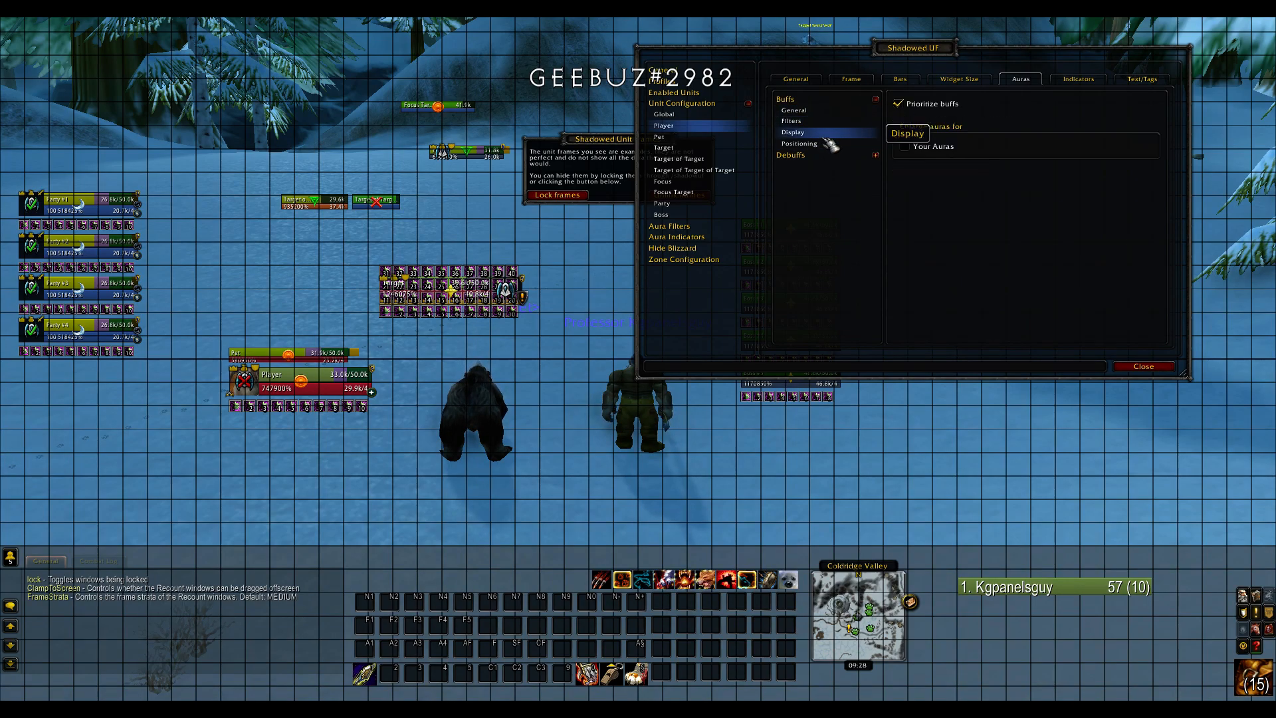
{"action": "left_click", "coordinate": [905, 147]}
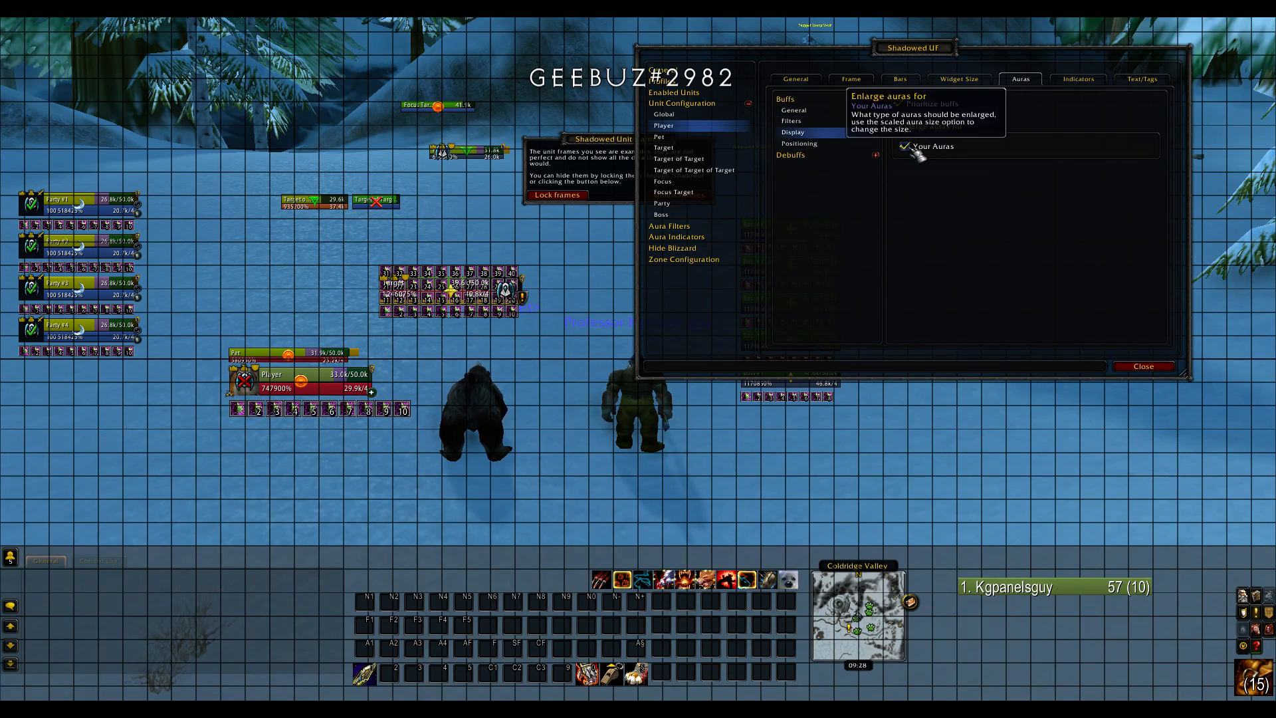
- Set the Player frame's buff position to Top
{"action": "left_click", "coordinate": [819, 145]}
{"action": "left_click", "coordinate": [993, 130]}
{"action": "left_click", "coordinate": [939, 183]}
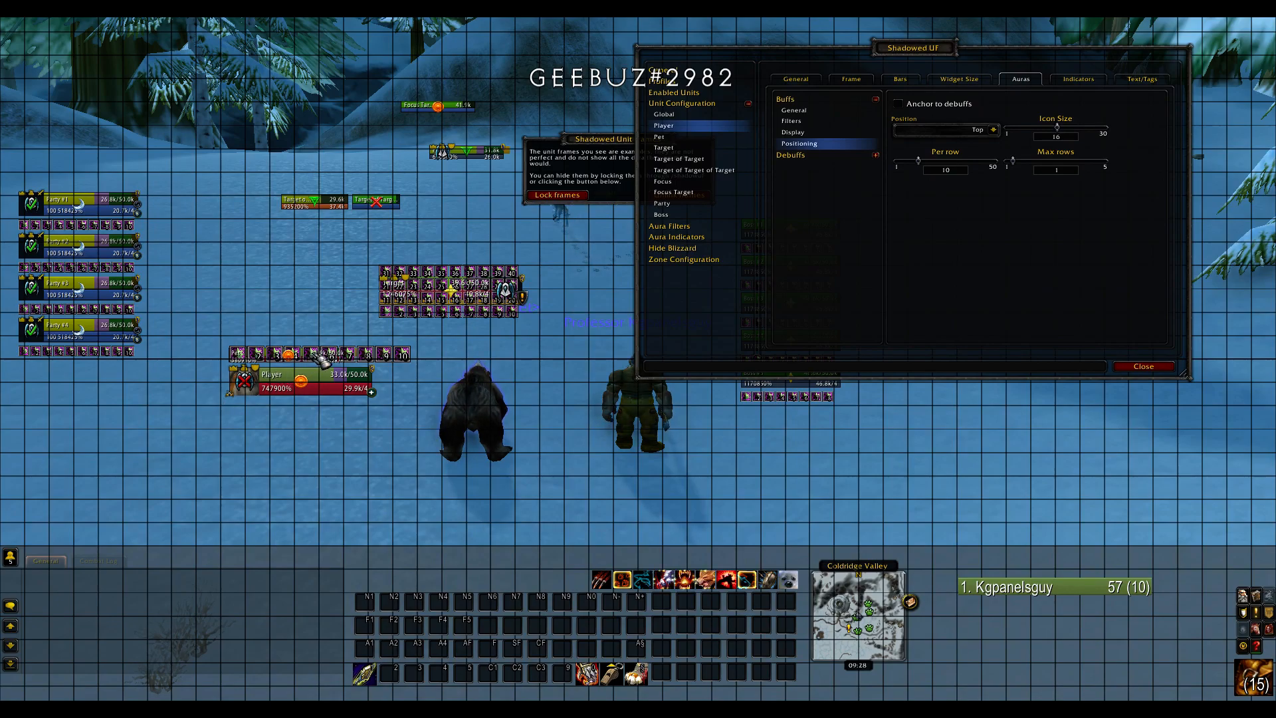
{"action": "left_click", "coordinate": [677, 138]}
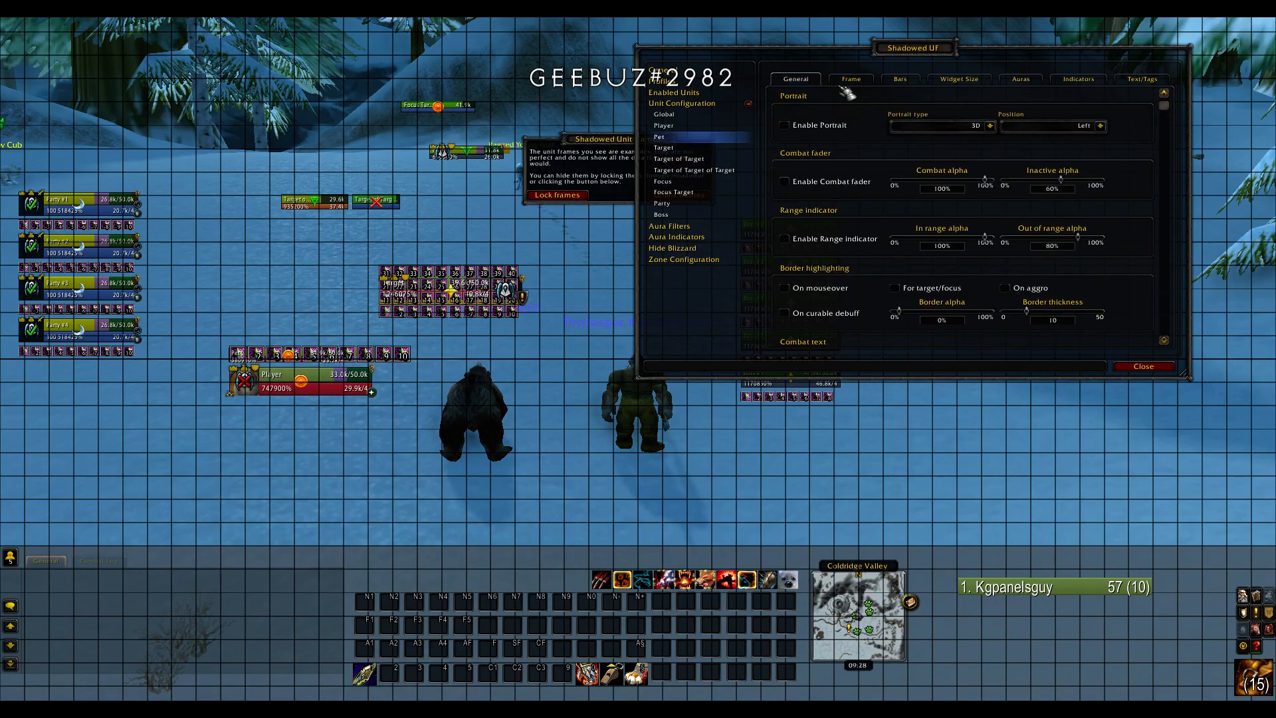
{"action": "left_click", "coordinate": [695, 131]}
- Place the player frame just above the action bars and set its height to 60 and width to 240
{"action": "left_click_drag", "start_coordinate": [287, 384], "coordinate": [498, 531]}
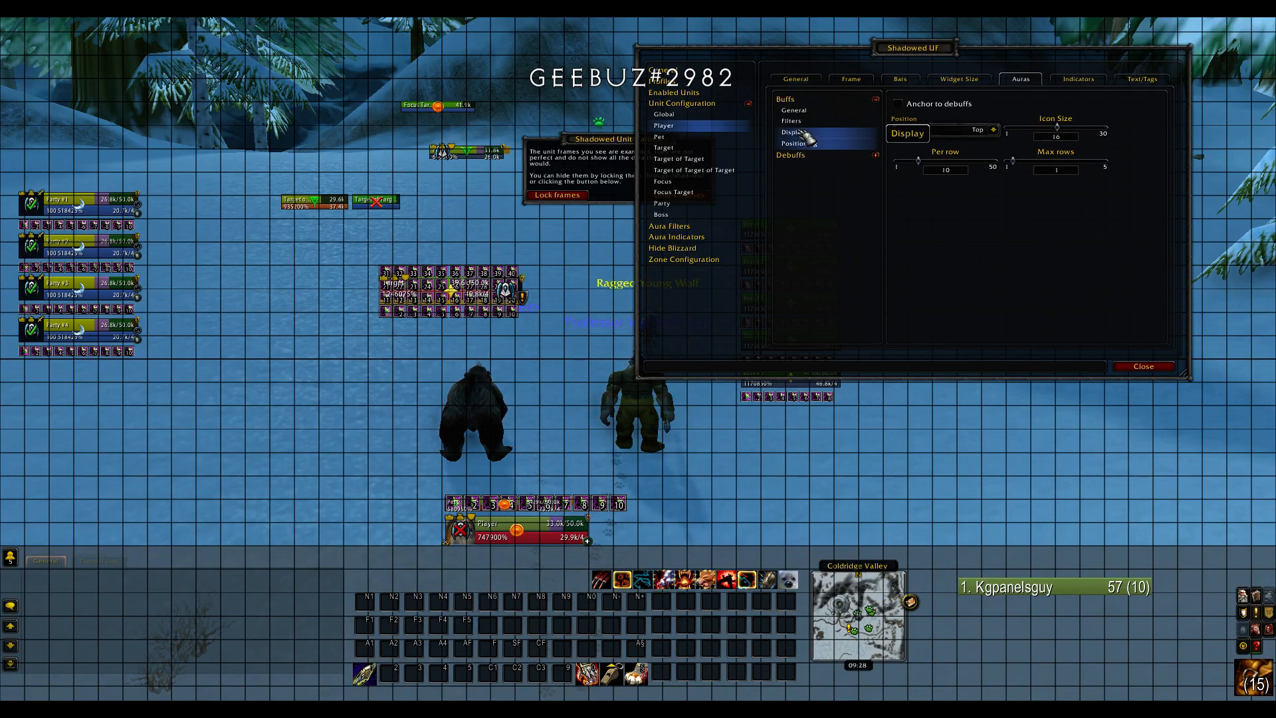
{"action": "left_click", "coordinate": [851, 79]}
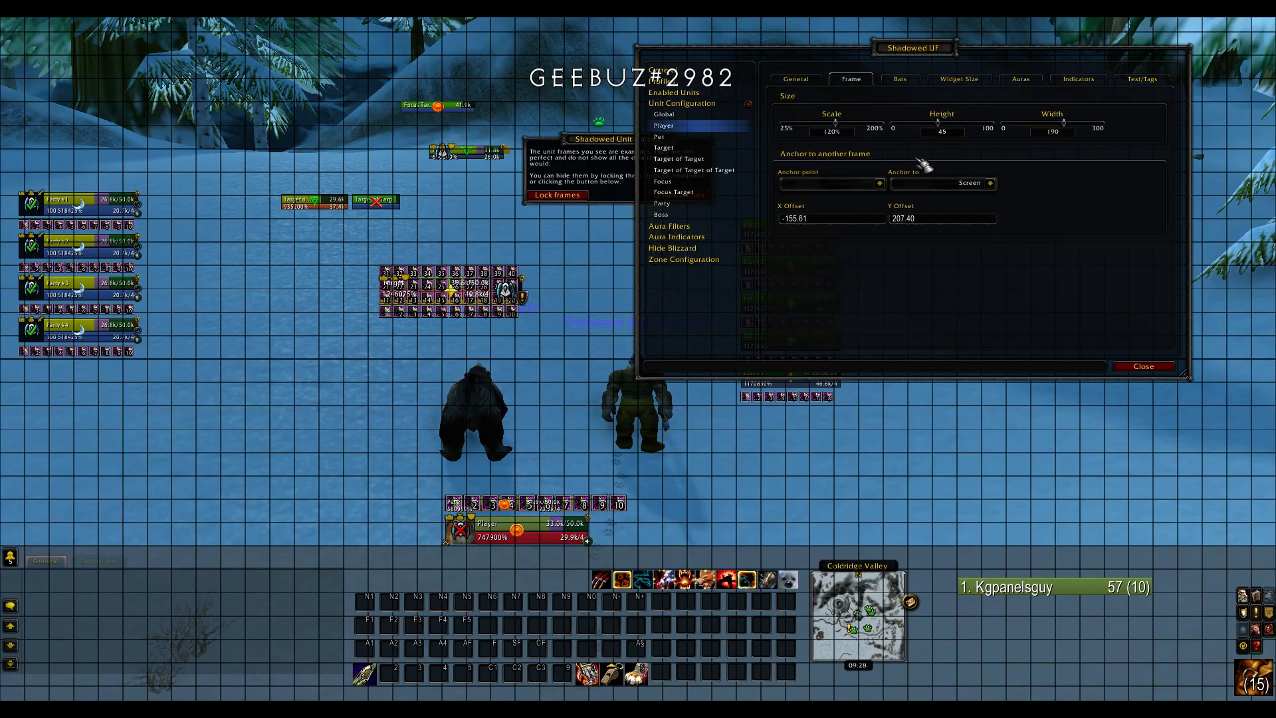
{"action": "left_click_drag", "start_coordinate": [1071, 128], "coordinate": [1085, 131]}
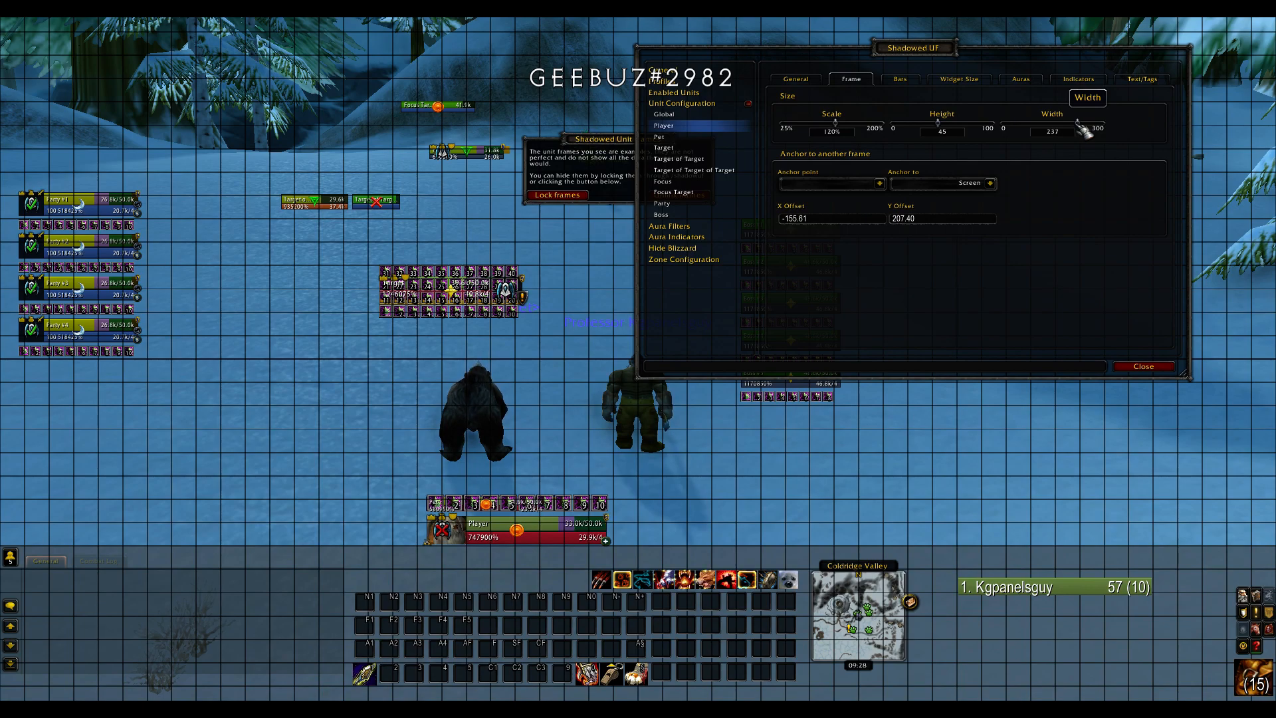
{"action": "left_click_drag", "start_coordinate": [952, 129], "coordinate": [958, 130]}
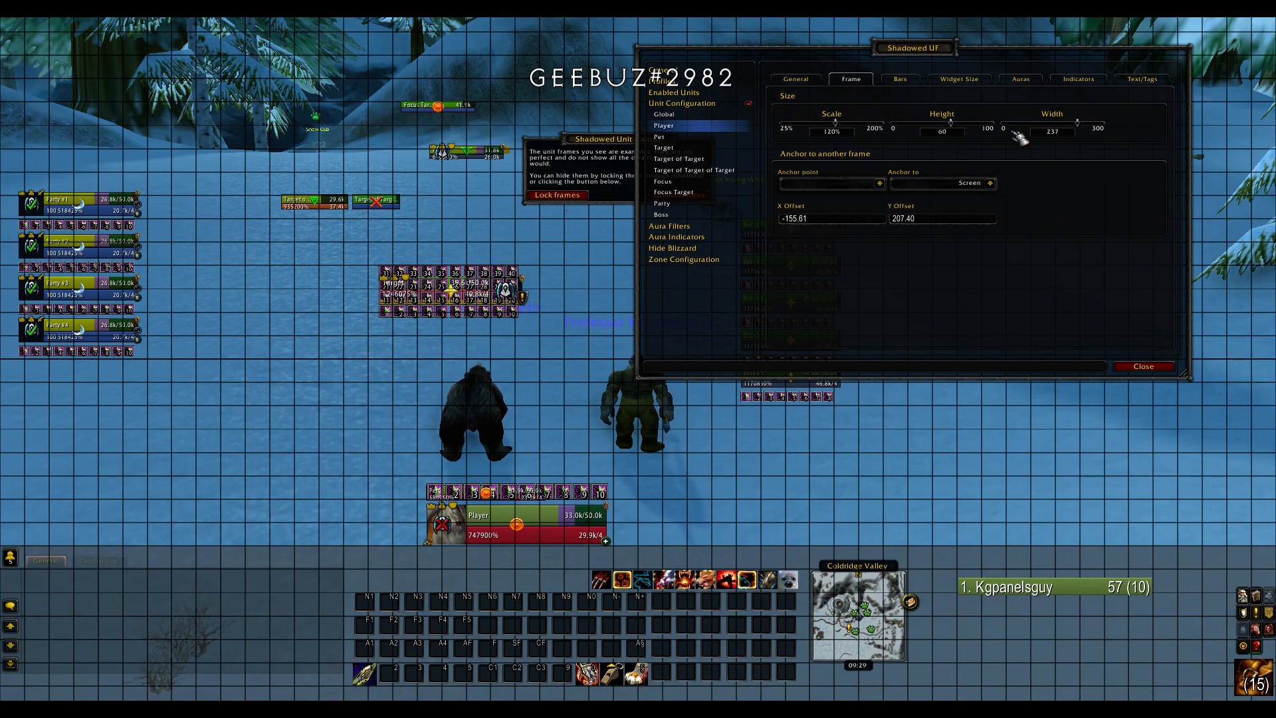
{"action": "left_click_drag", "start_coordinate": [1080, 125], "coordinate": [1080, 124]}
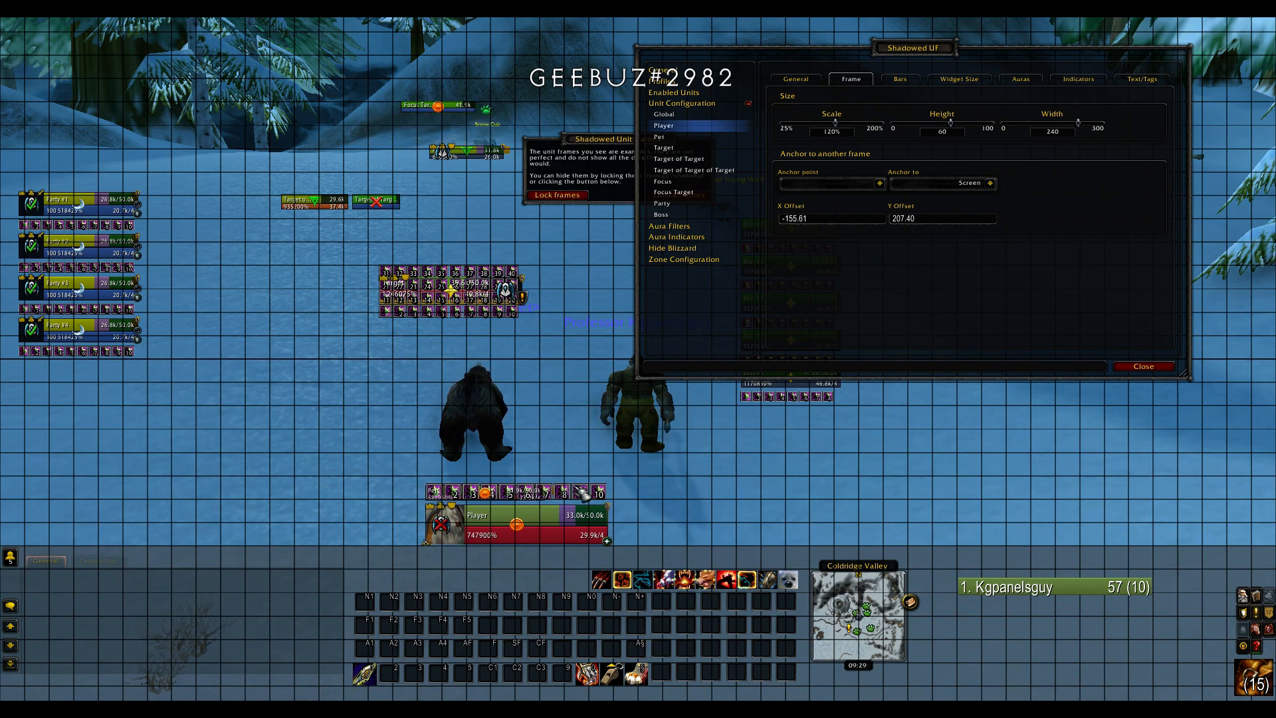
{"action": "left_click_drag", "start_coordinate": [545, 536], "coordinate": [559, 534]}
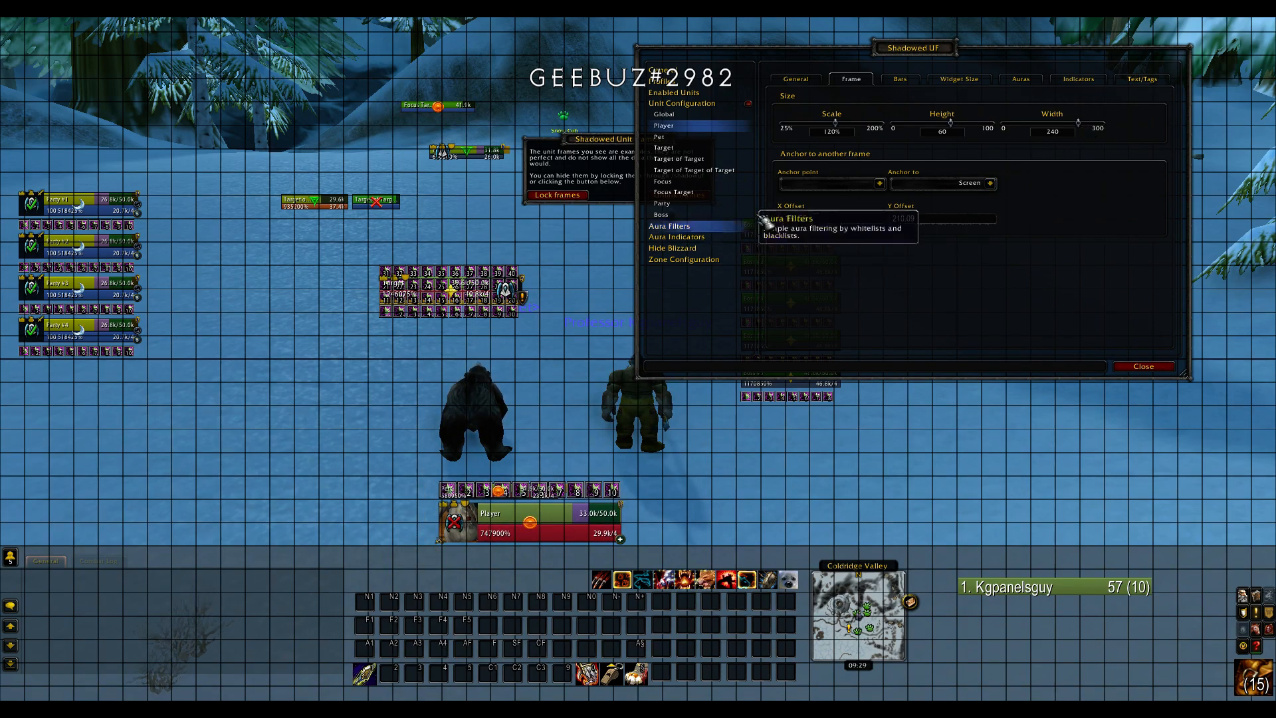
- Disable the portrait on the Player frame
{"action": "left_click", "coordinate": [796, 79]}
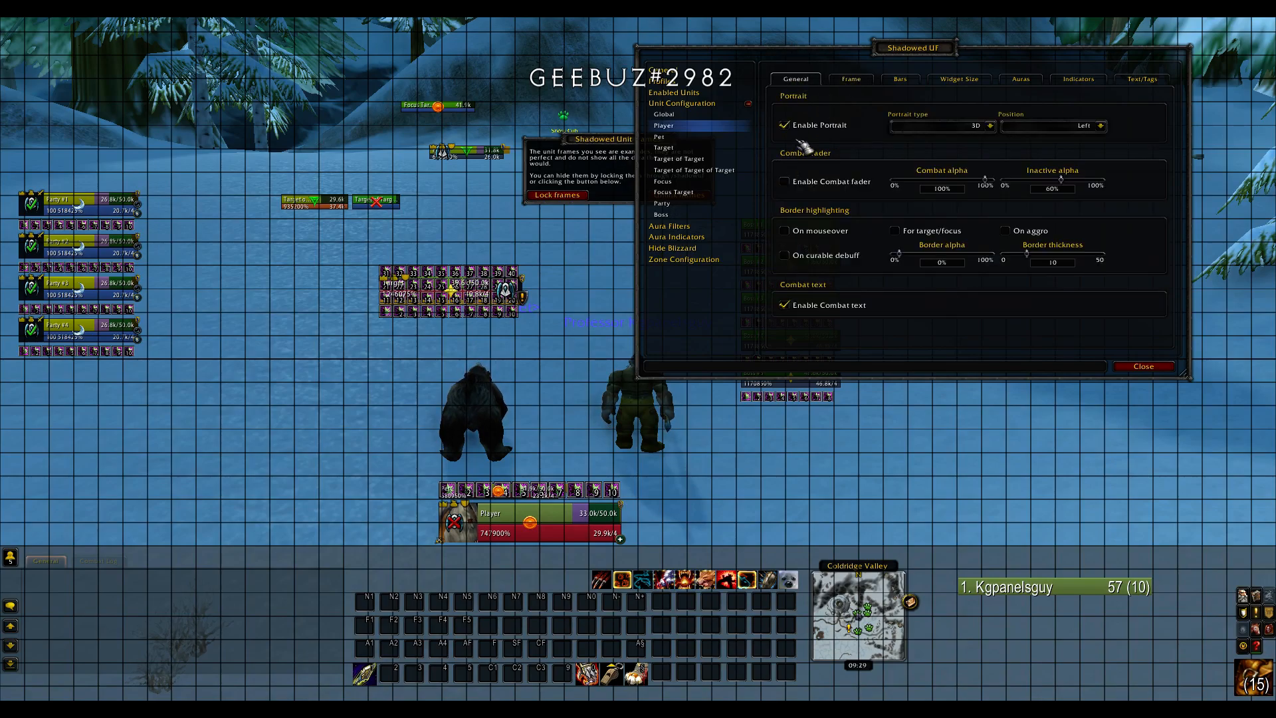
{"action": "left_click", "coordinate": [806, 126]}
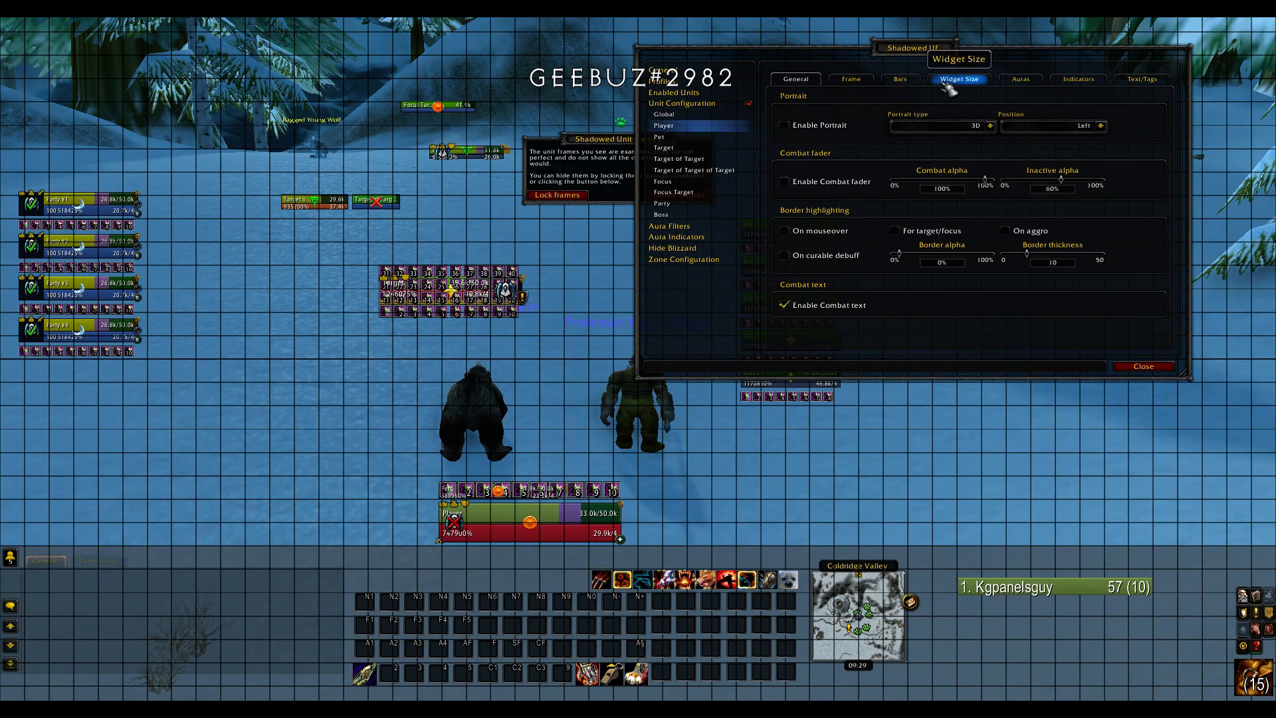
{"action": "left_click", "coordinate": [1025, 83]}
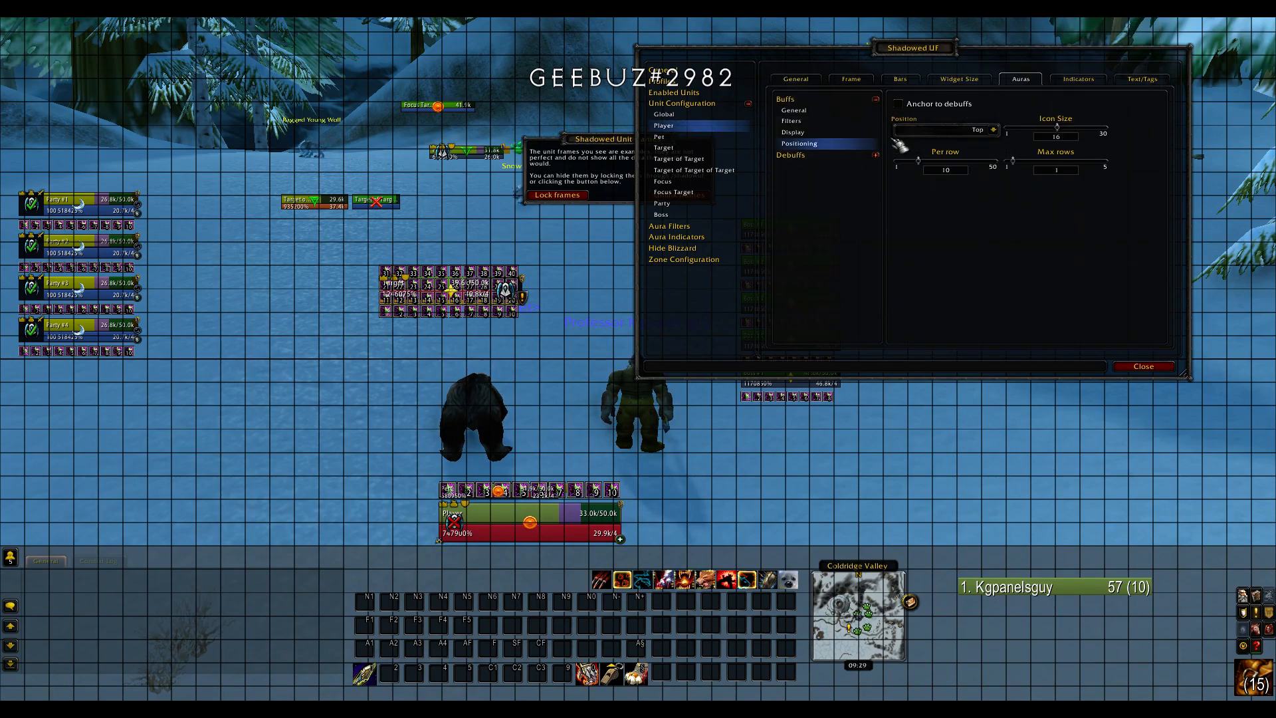
- Set the Target frame's buff position to Top
{"action": "left_click", "coordinate": [698, 138]}
{"action": "left_click", "coordinate": [697, 127]}
{"action": "left_click", "coordinate": [698, 148]}
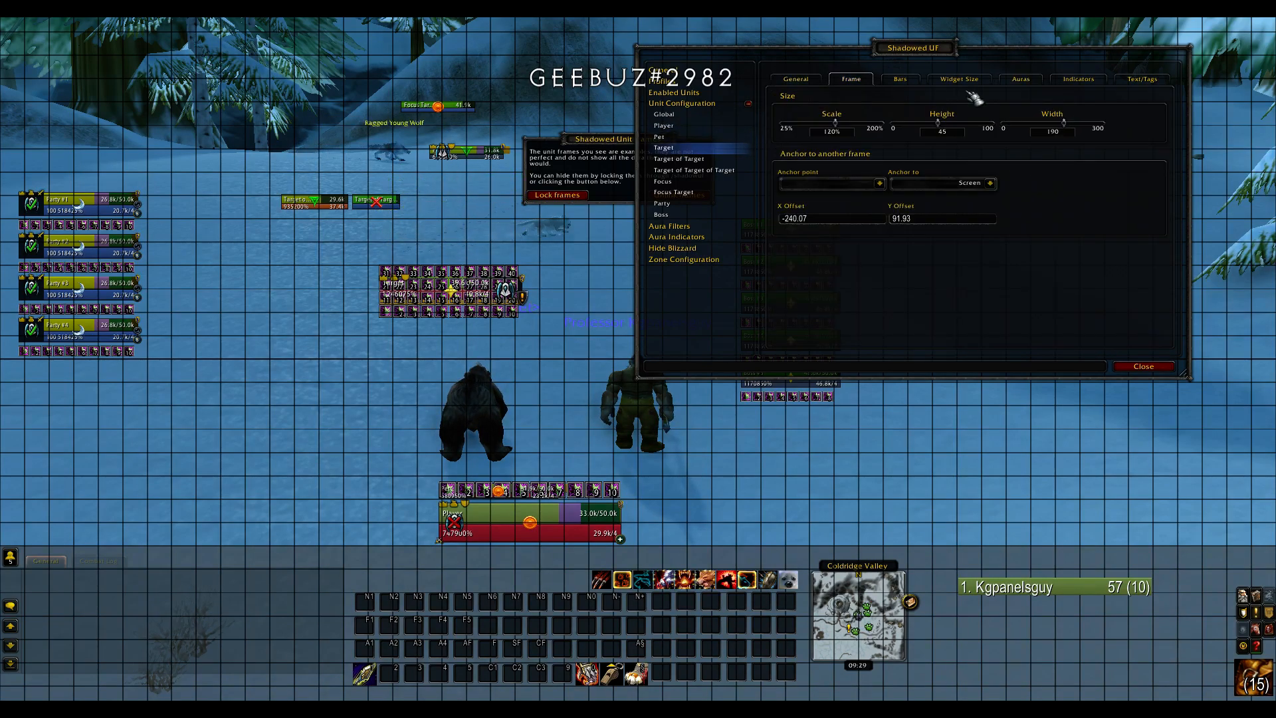
{"action": "left_click", "coordinate": [1026, 79]}
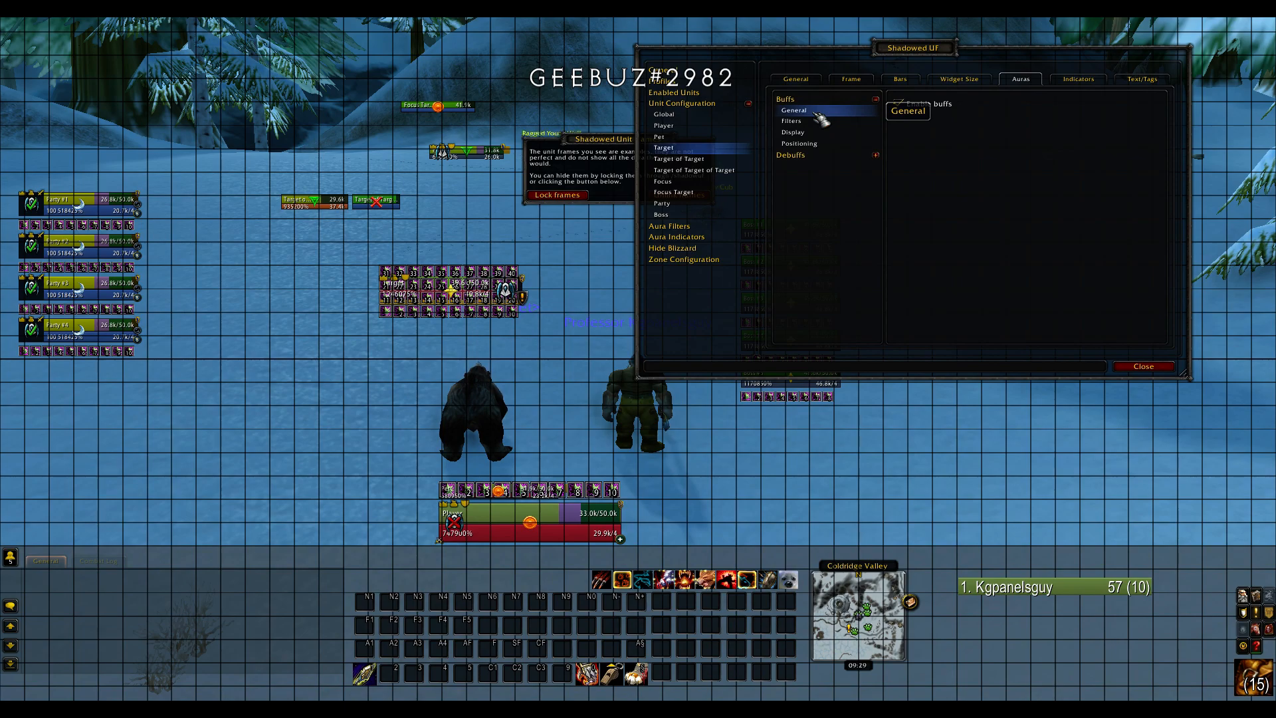
{"action": "left_click", "coordinate": [819, 133]}
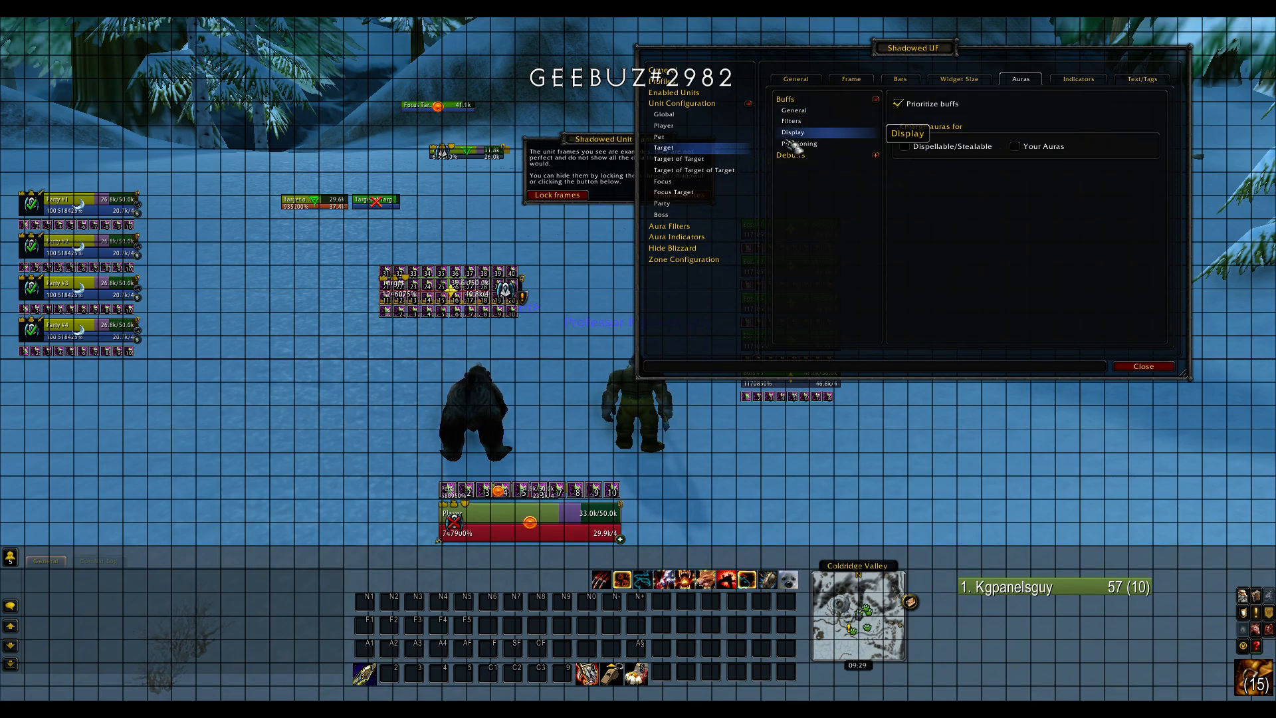
{"action": "left_click", "coordinate": [797, 144]}
{"action": "left_click", "coordinate": [992, 130]}
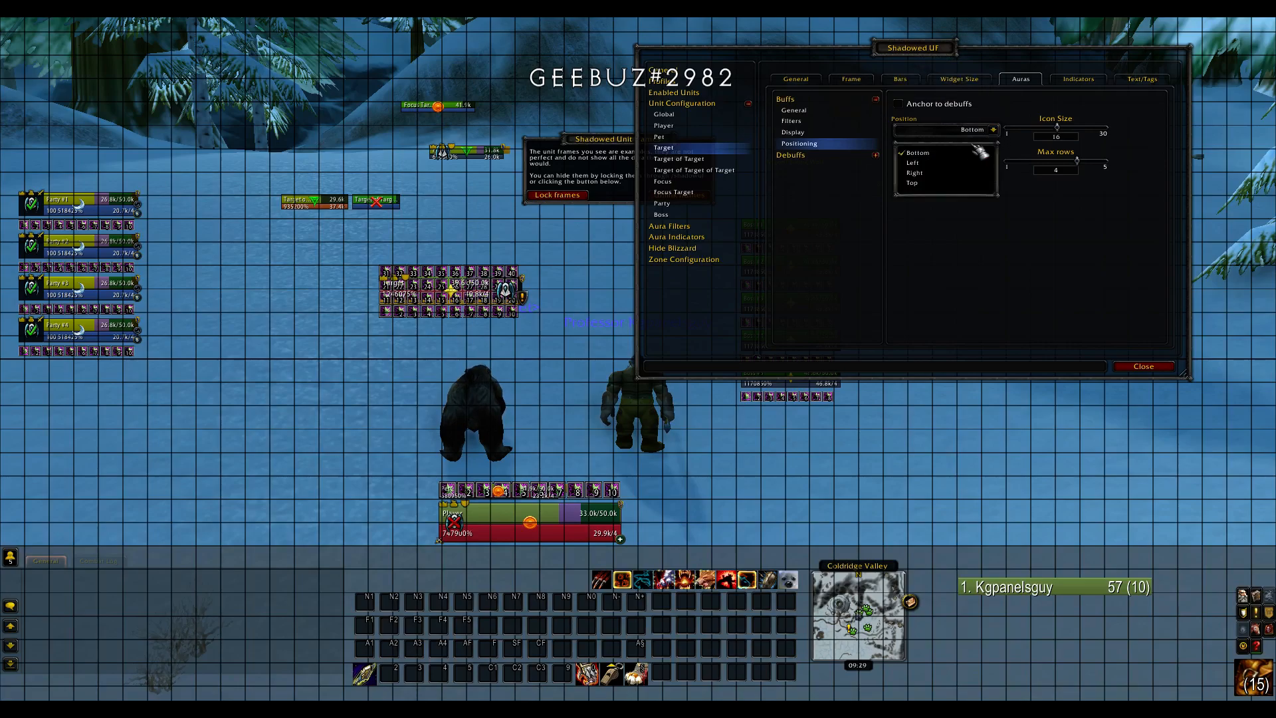
{"action": "left_click", "coordinate": [917, 183]}
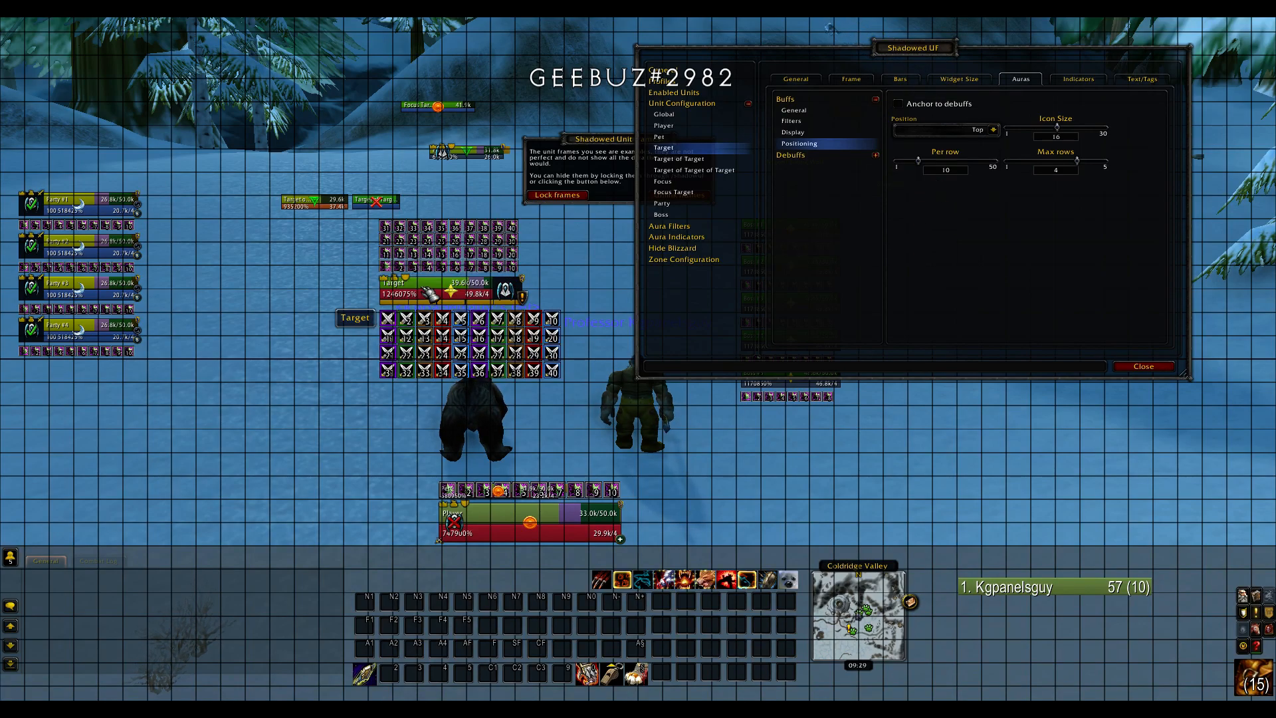
- Set the Target frame's debuff position to Top and move the frame down and across toward the player frame
{"action": "left_click_drag", "start_coordinate": [430, 293], "coordinate": [444, 312]}
{"action": "left_click", "coordinate": [867, 156]}
{"action": "left_click", "coordinate": [824, 200]}
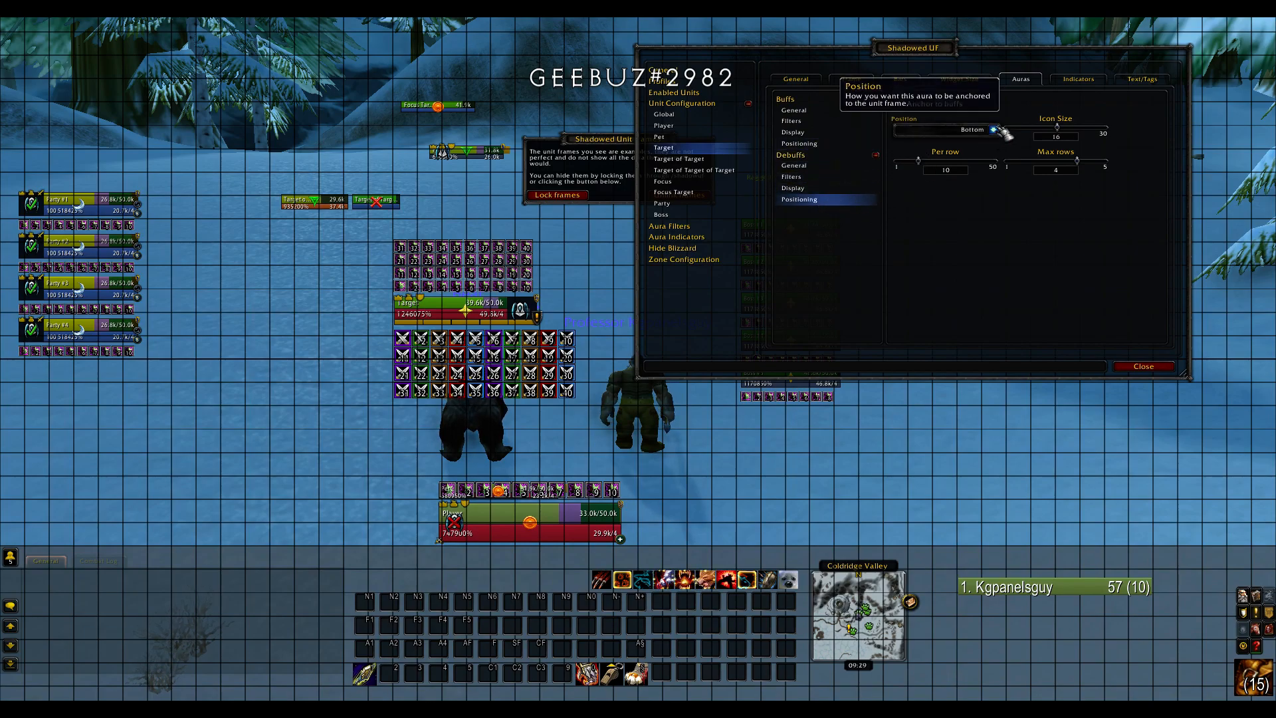
{"action": "left_click", "coordinate": [1000, 131]}
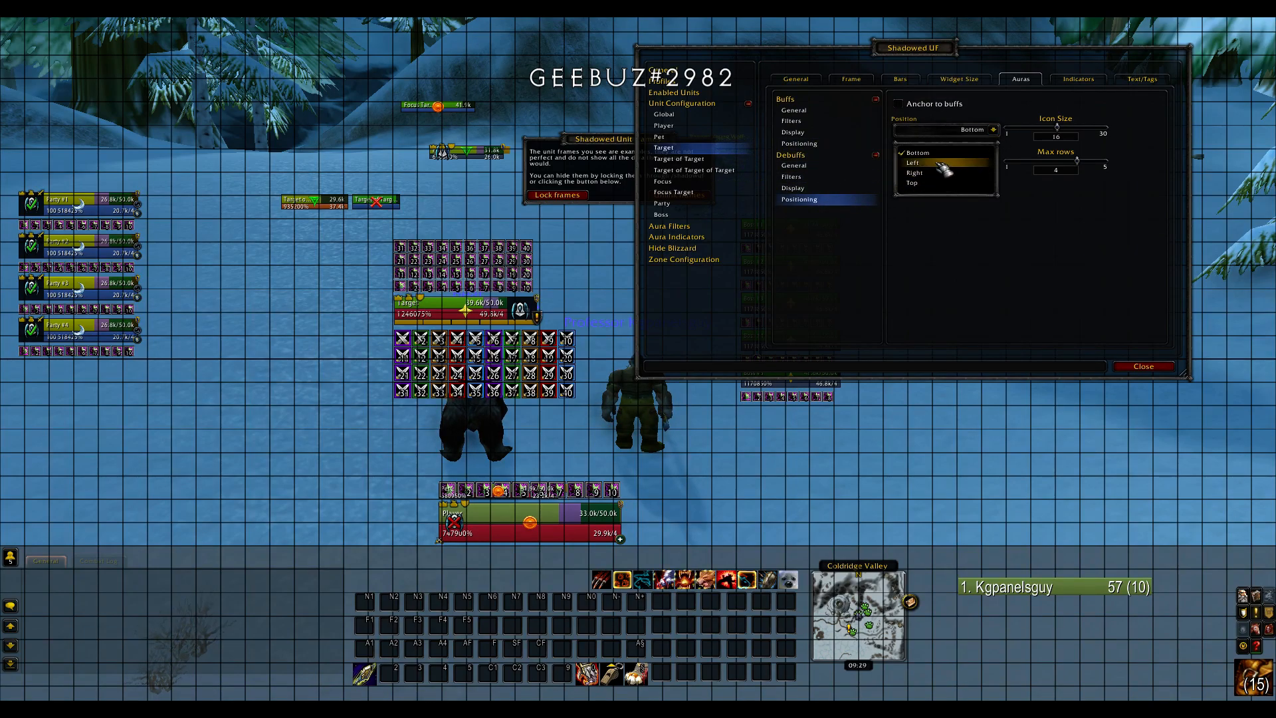
{"action": "left_click", "coordinate": [937, 182]}
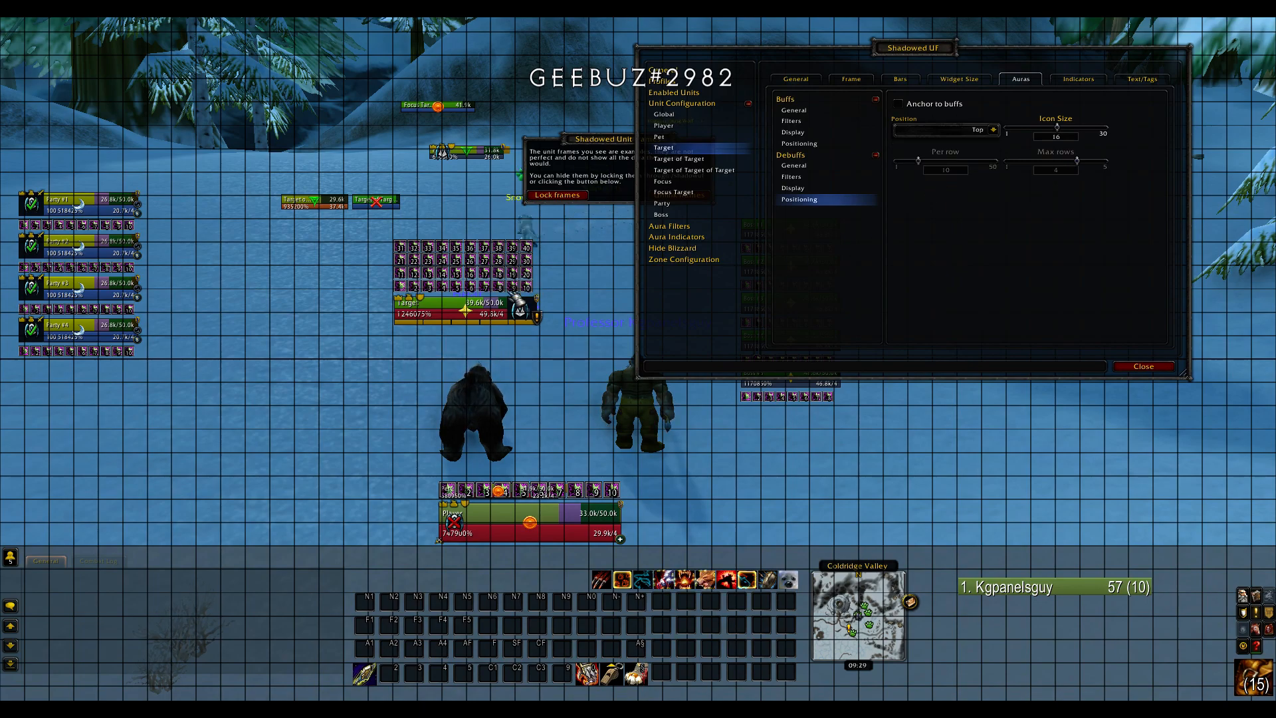
{"action": "left_click_drag", "start_coordinate": [485, 314], "coordinate": [525, 354]}
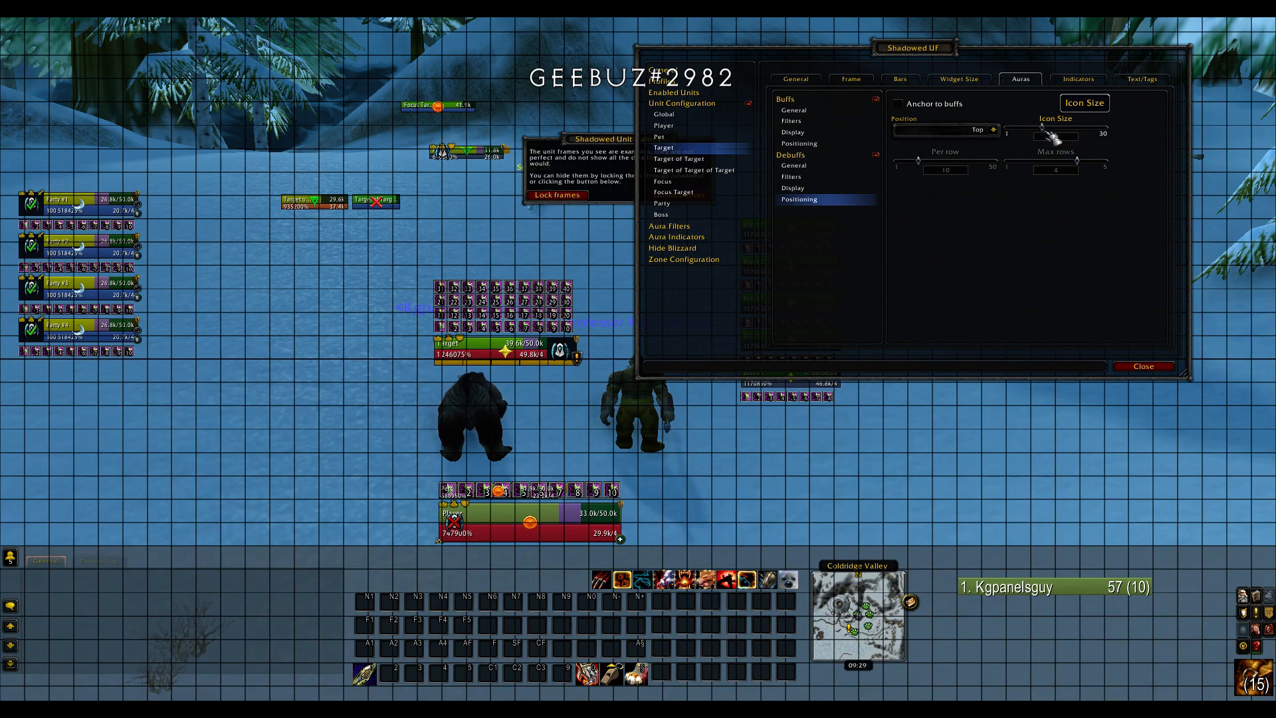
- Check the general, filter and display options for the Target frame's debuffs
{"action": "left_click", "coordinate": [823, 169]}
{"action": "left_click", "coordinate": [826, 177]}
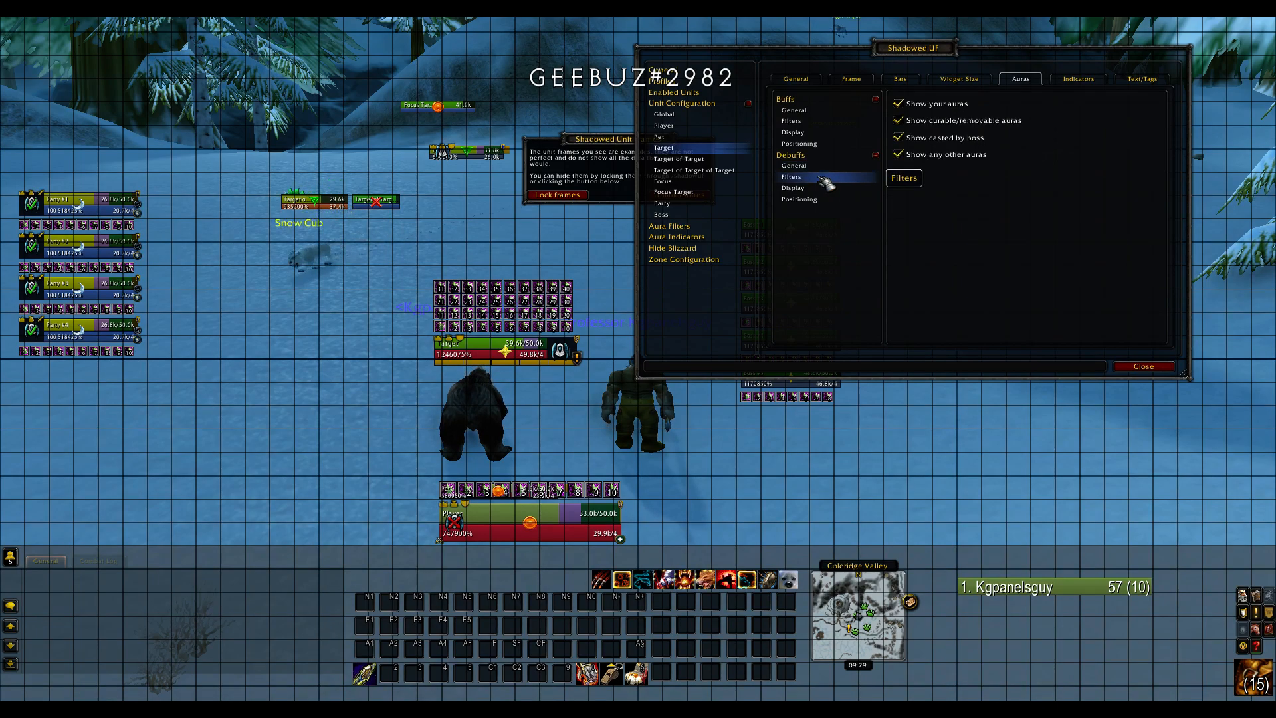
{"action": "left_click", "coordinate": [826, 190]}
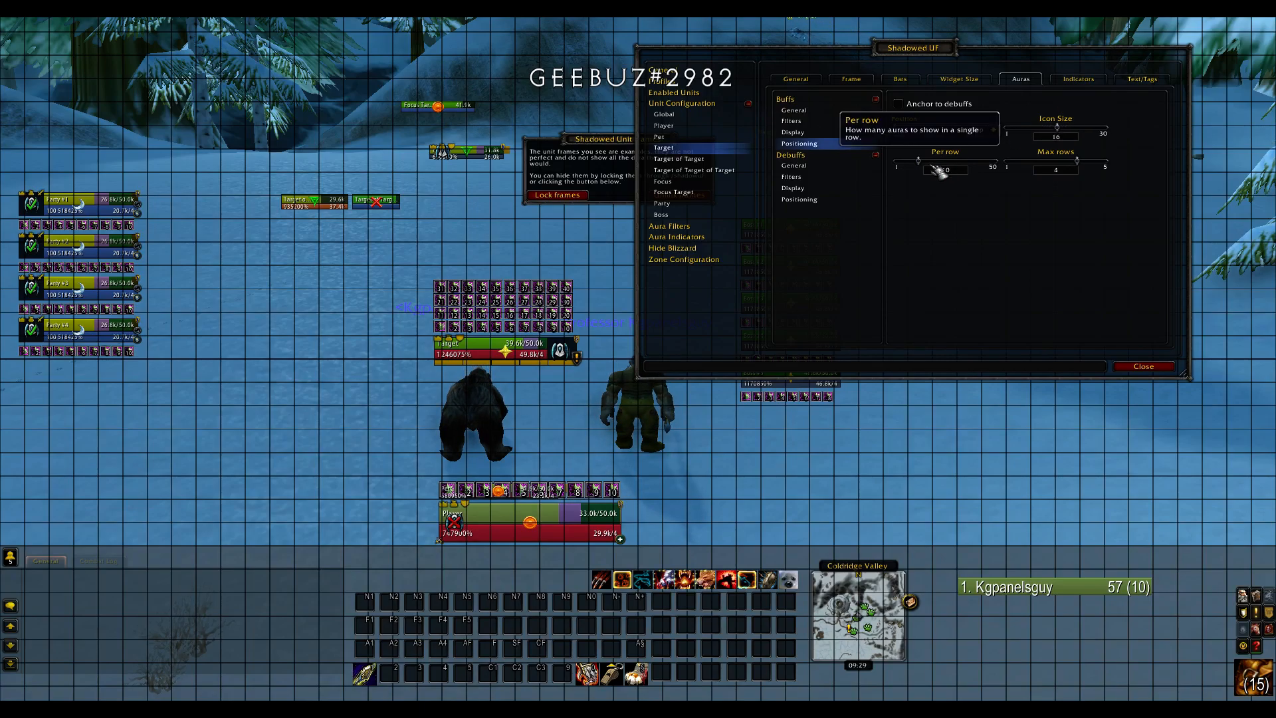
- Limit the target frame's buffs to a single row with 10 icons per row
{"action": "left_click_drag", "start_coordinate": [919, 161], "coordinate": [926, 179]}
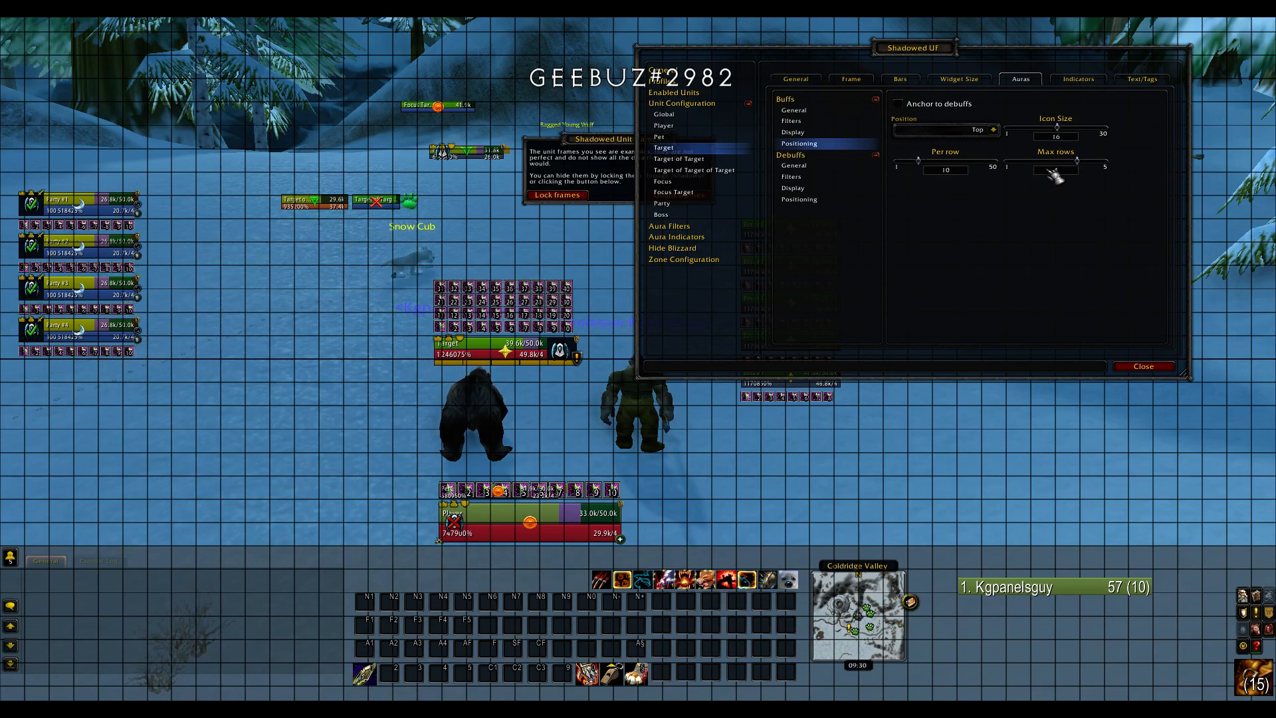
{"action": "left_click_drag", "start_coordinate": [1085, 165], "coordinate": [1070, 169]}
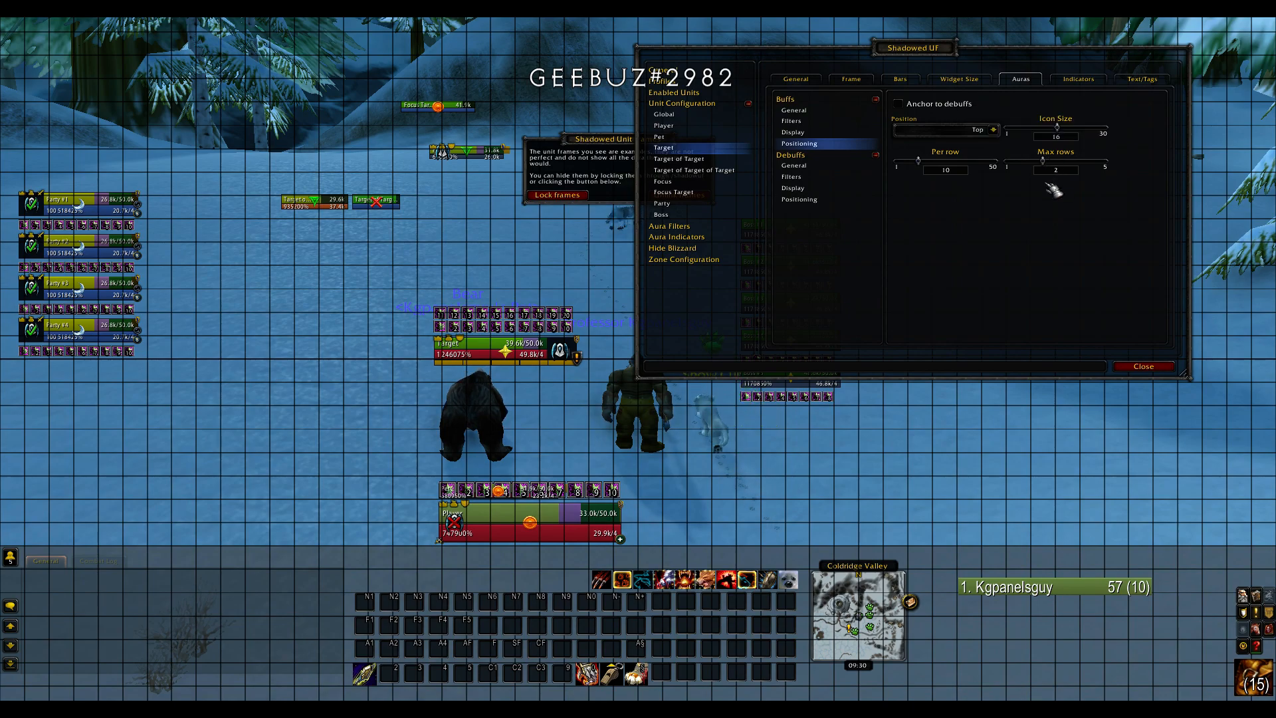
{"action": "left_click_drag", "start_coordinate": [1034, 190], "coordinate": [1028, 193]}
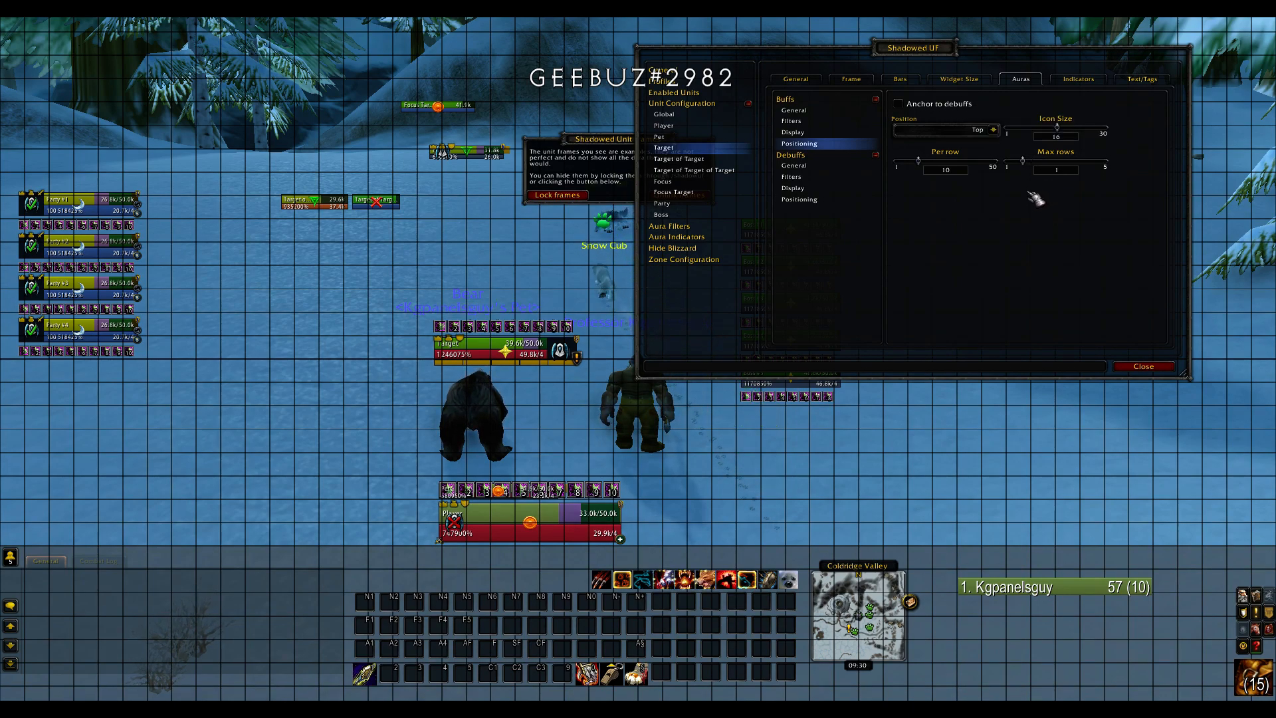
- Anchor the target's debuffs to its buffs, limit them to 2 rows, and shrink their icons to match the buff row's width
{"action": "left_click", "coordinate": [828, 201]}
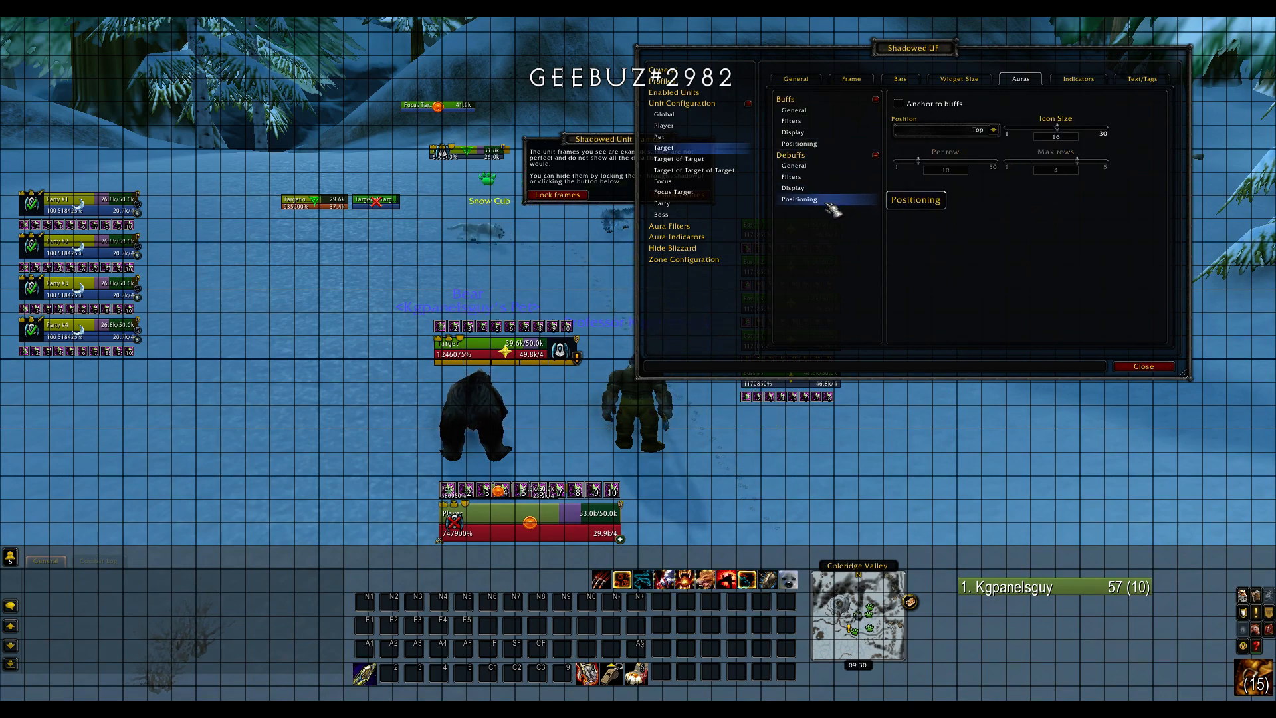
{"action": "left_click", "coordinate": [901, 104]}
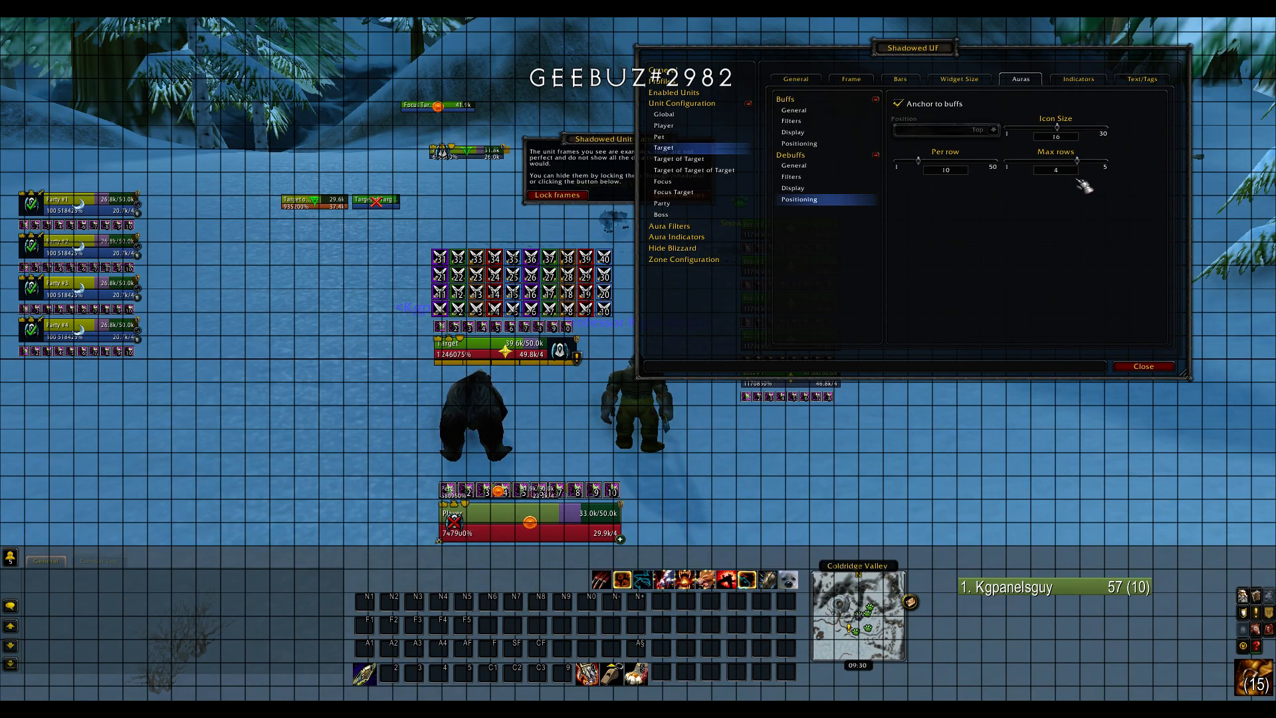
{"action": "left_click_drag", "start_coordinate": [1075, 163], "coordinate": [1043, 181]}
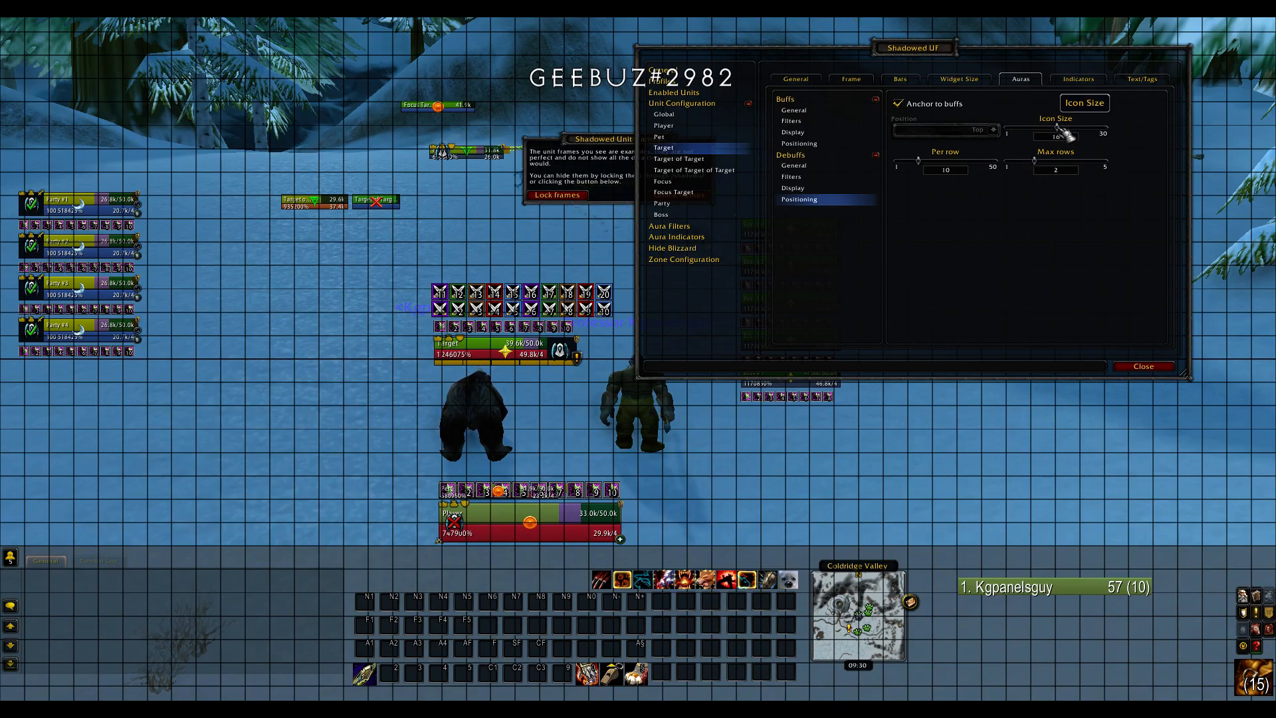
{"action": "left_click_drag", "start_coordinate": [1063, 137], "coordinate": [1053, 136]}
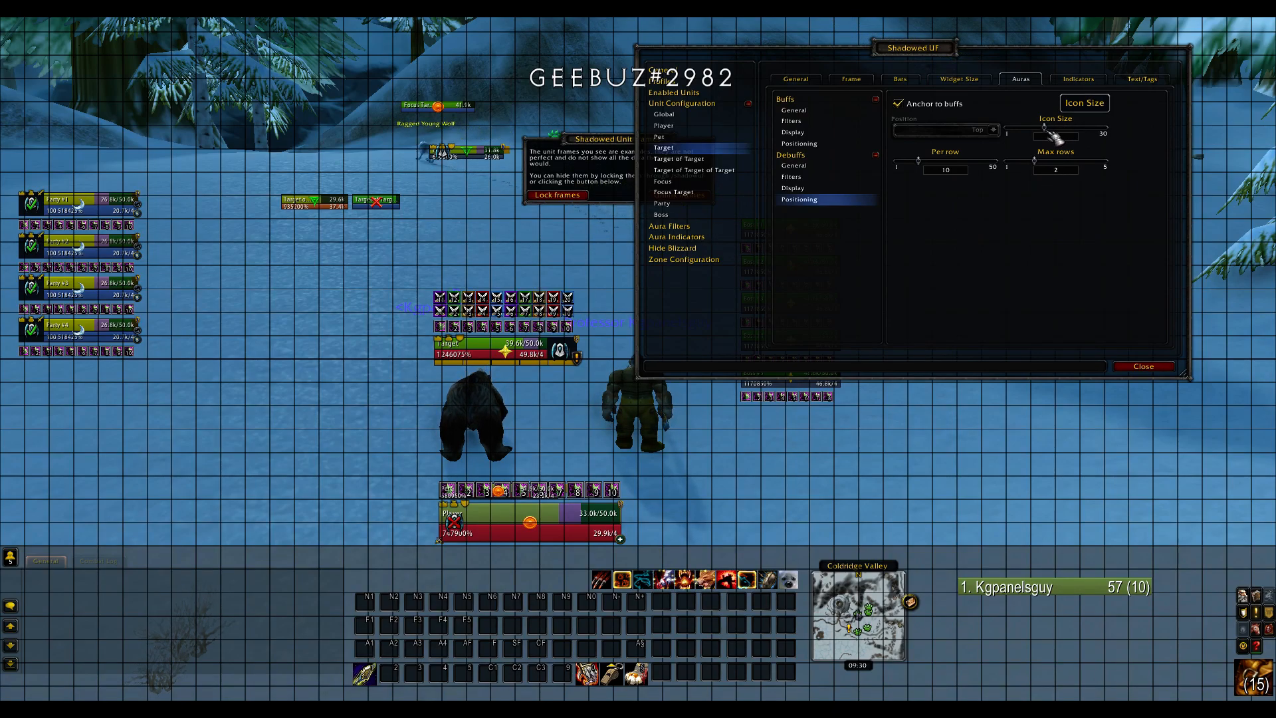
{"action": "left_click", "coordinate": [819, 145]}
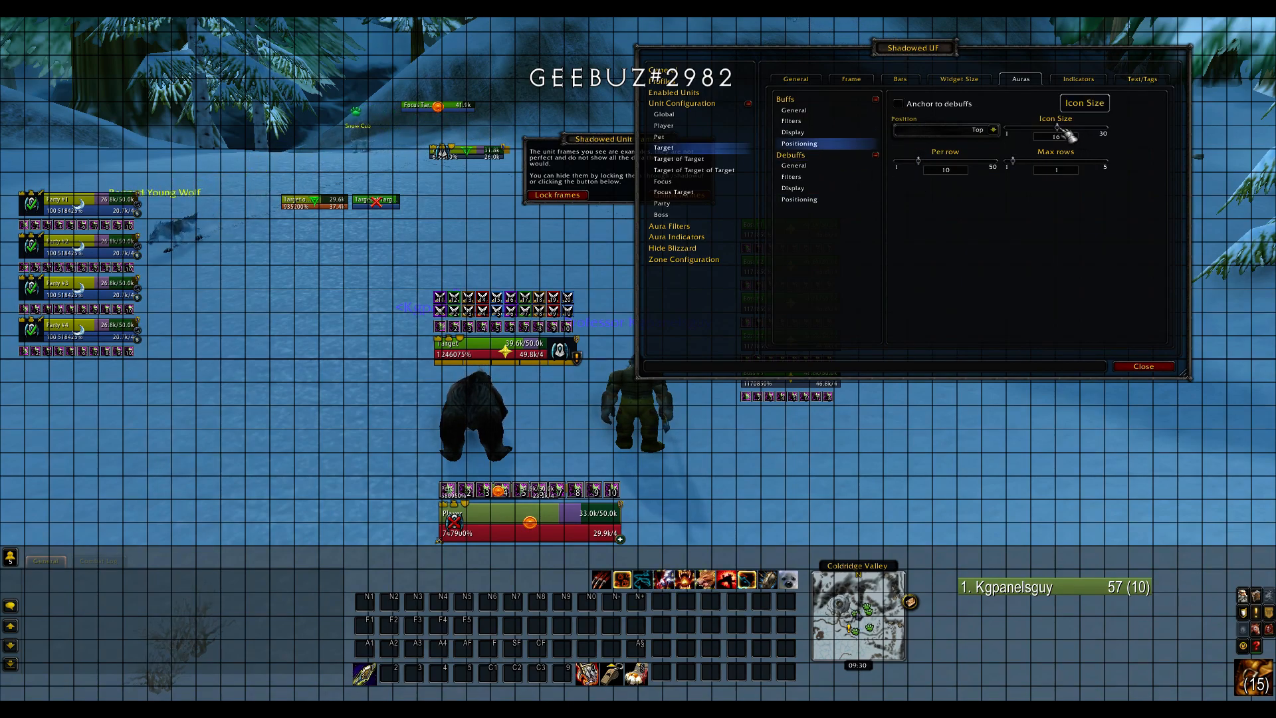
{"action": "left_click_drag", "start_coordinate": [1063, 136], "coordinate": [1065, 137]}
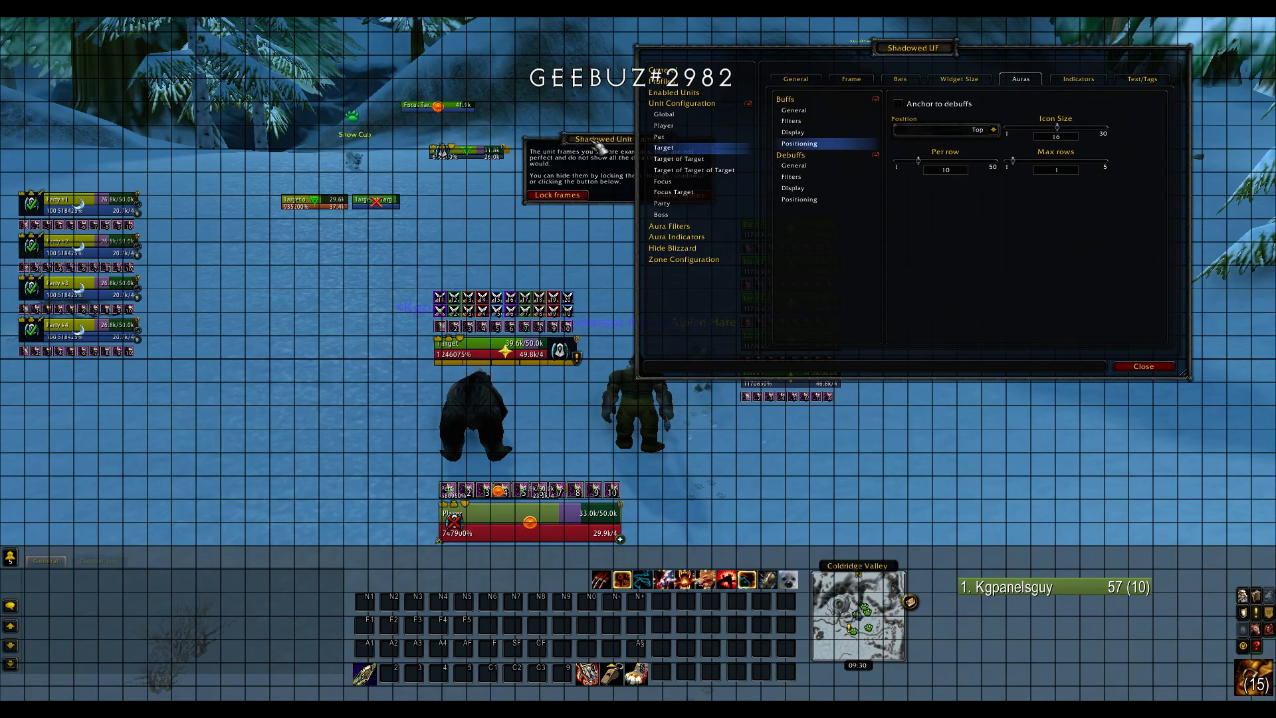
- Resize the target frame to 240 wide and 60 high, and move it beside the player frame below the character
{"action": "left_click_drag", "start_coordinate": [901, 73], "coordinate": [964, 71]}
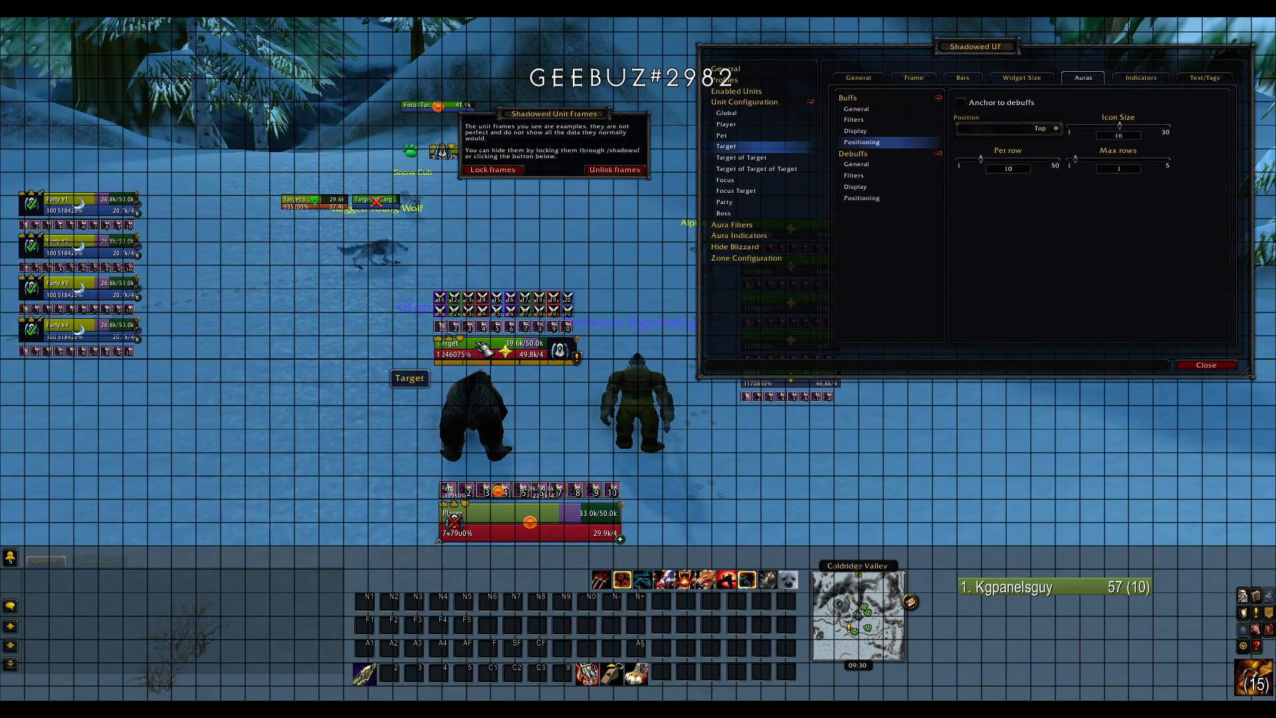
{"action": "left_click_drag", "start_coordinate": [488, 350], "coordinate": [749, 483]}
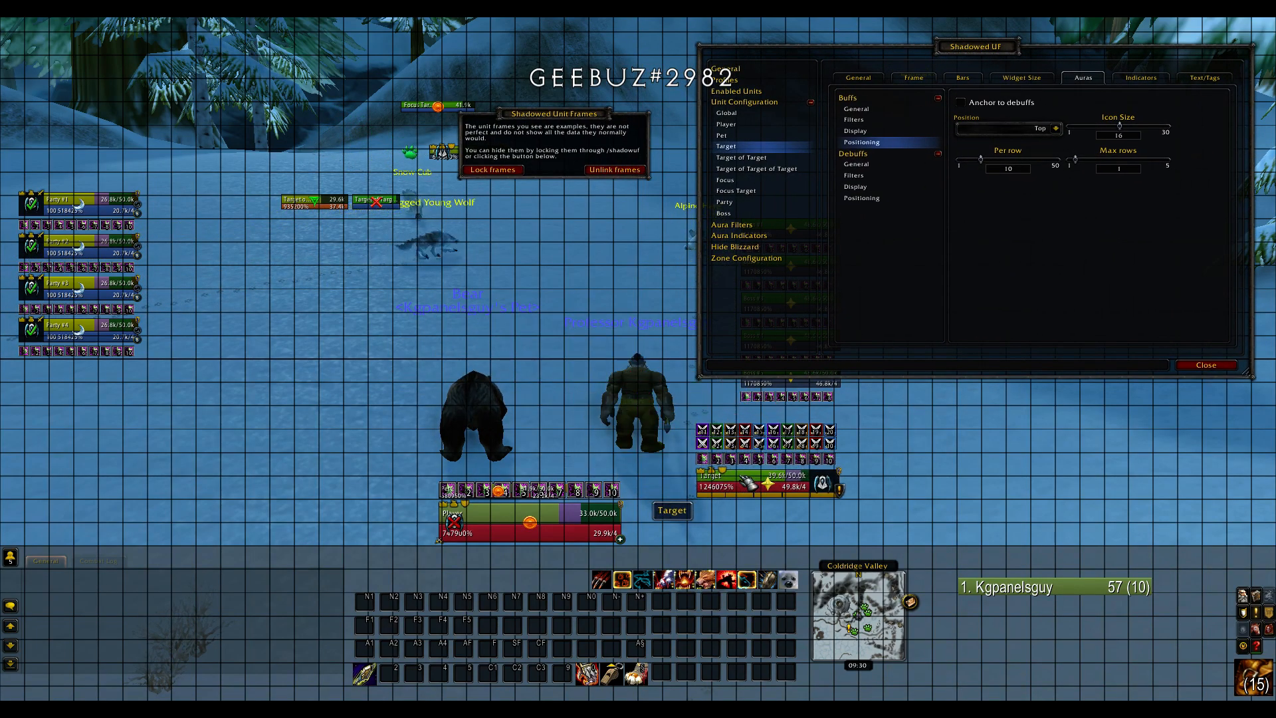
{"action": "left_click", "coordinate": [908, 78]}
{"action": "left_click_drag", "start_coordinate": [1127, 122], "coordinate": [1140, 123]}
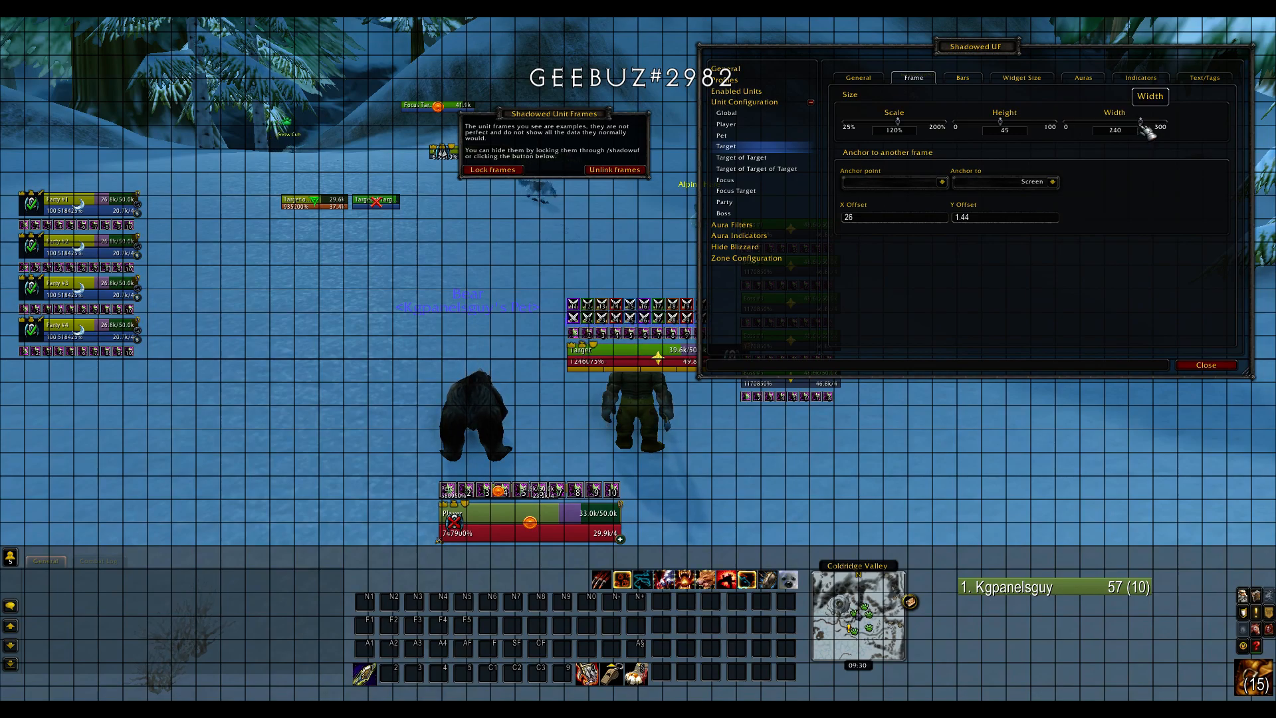
{"action": "left_click_drag", "start_coordinate": [1009, 128], "coordinate": [1023, 128]}
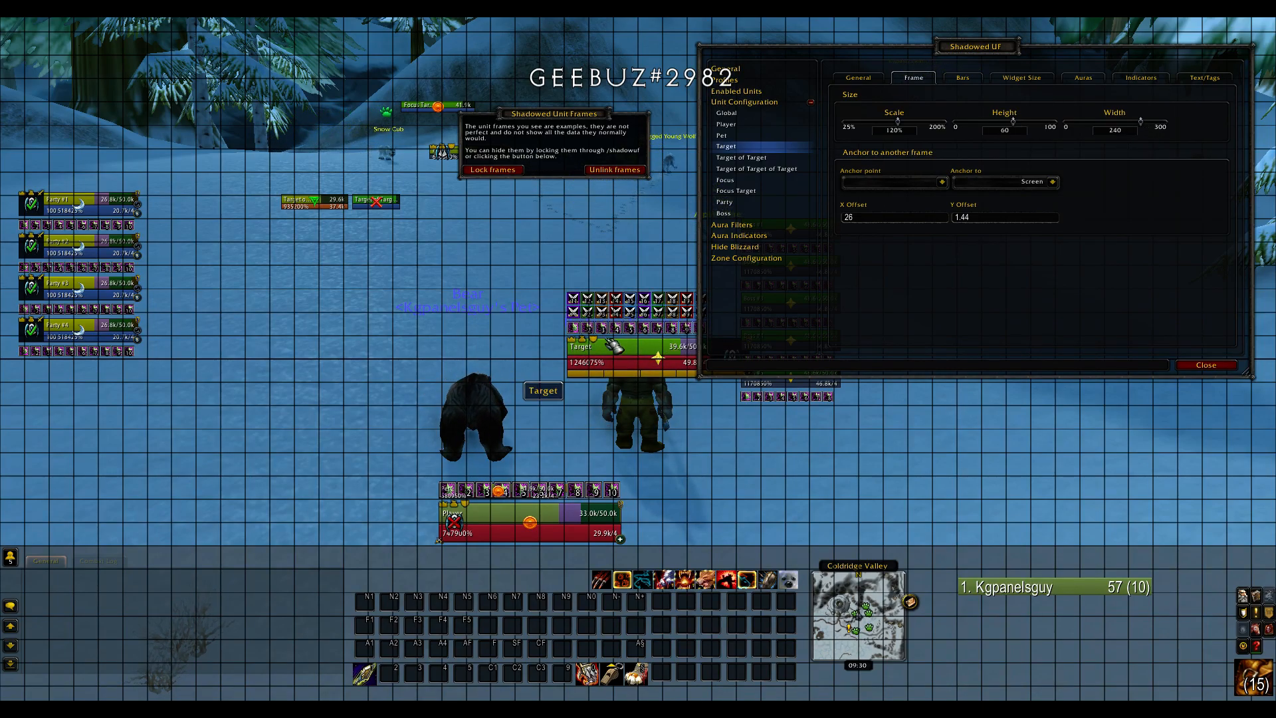
{"action": "left_click_drag", "start_coordinate": [630, 354], "coordinate": [730, 471]}
- Disable the target frame's portrait, and place the target and player frames level with each other on either side of the character
{"action": "left_click", "coordinate": [875, 82]}
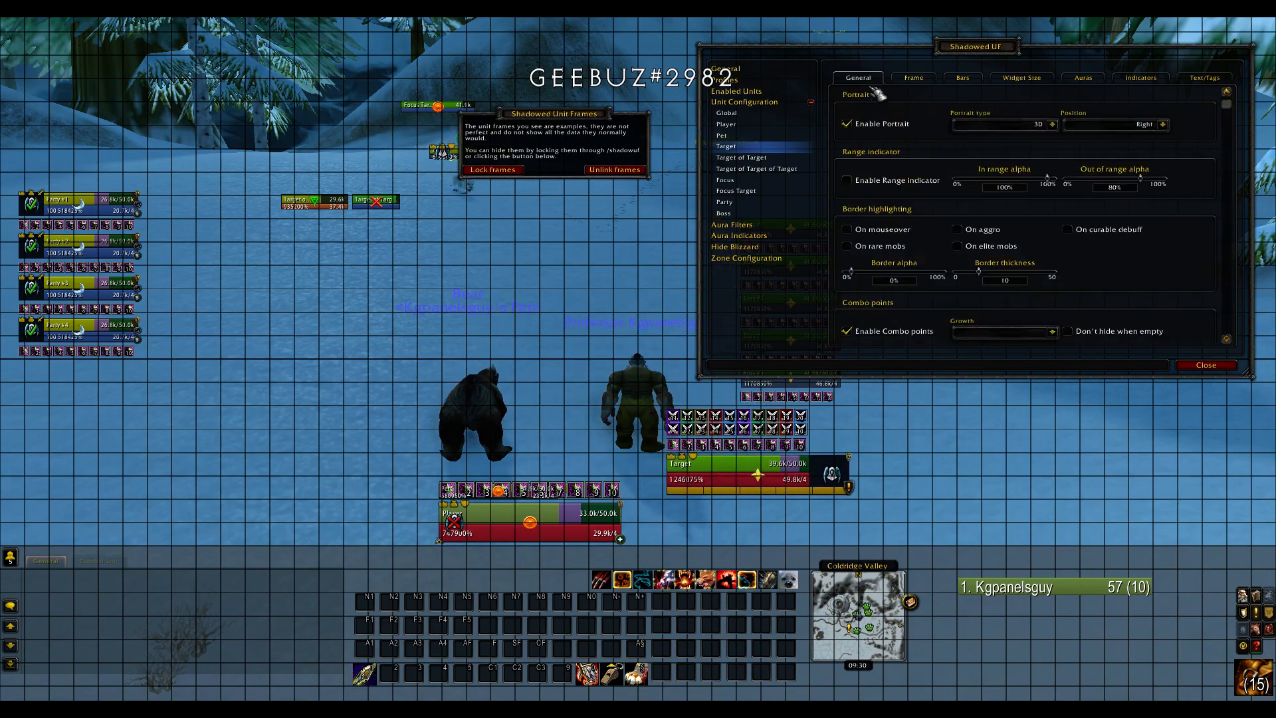
{"action": "left_click", "coordinate": [863, 127]}
{"action": "left_click_drag", "start_coordinate": [736, 468], "coordinate": [776, 514]}
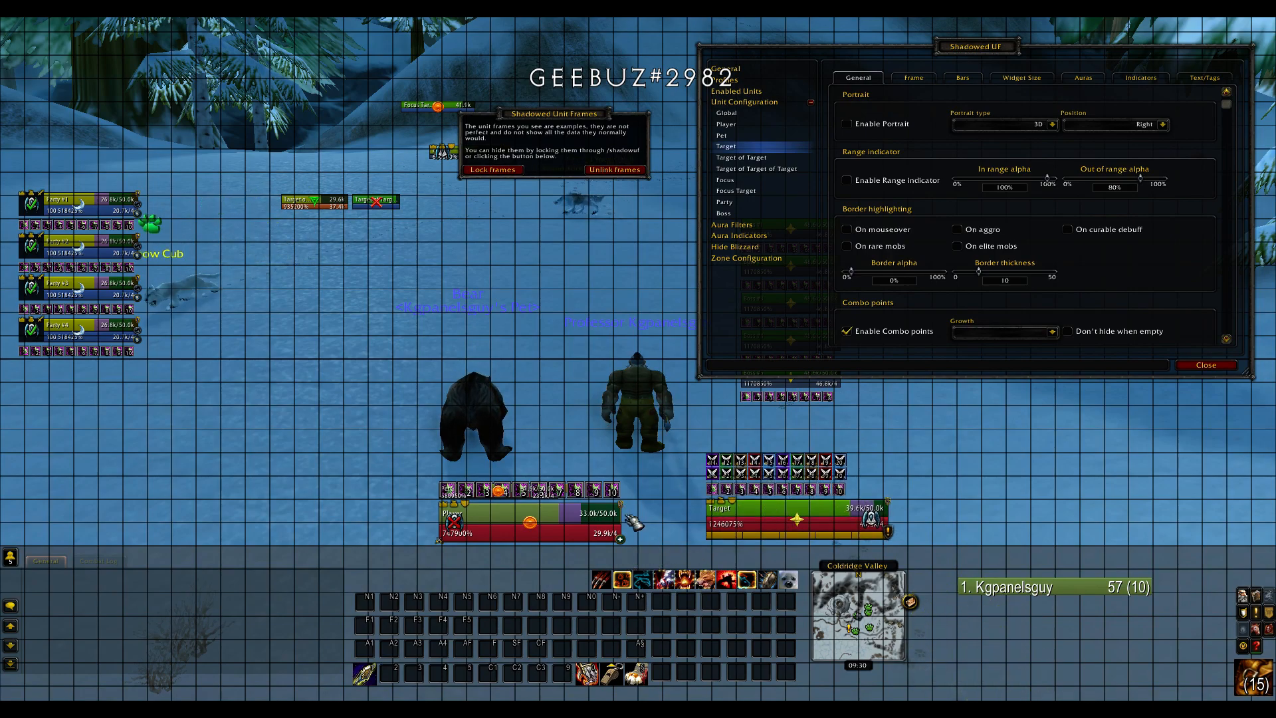
{"action": "left_click_drag", "start_coordinate": [618, 524], "coordinate": [598, 524]}
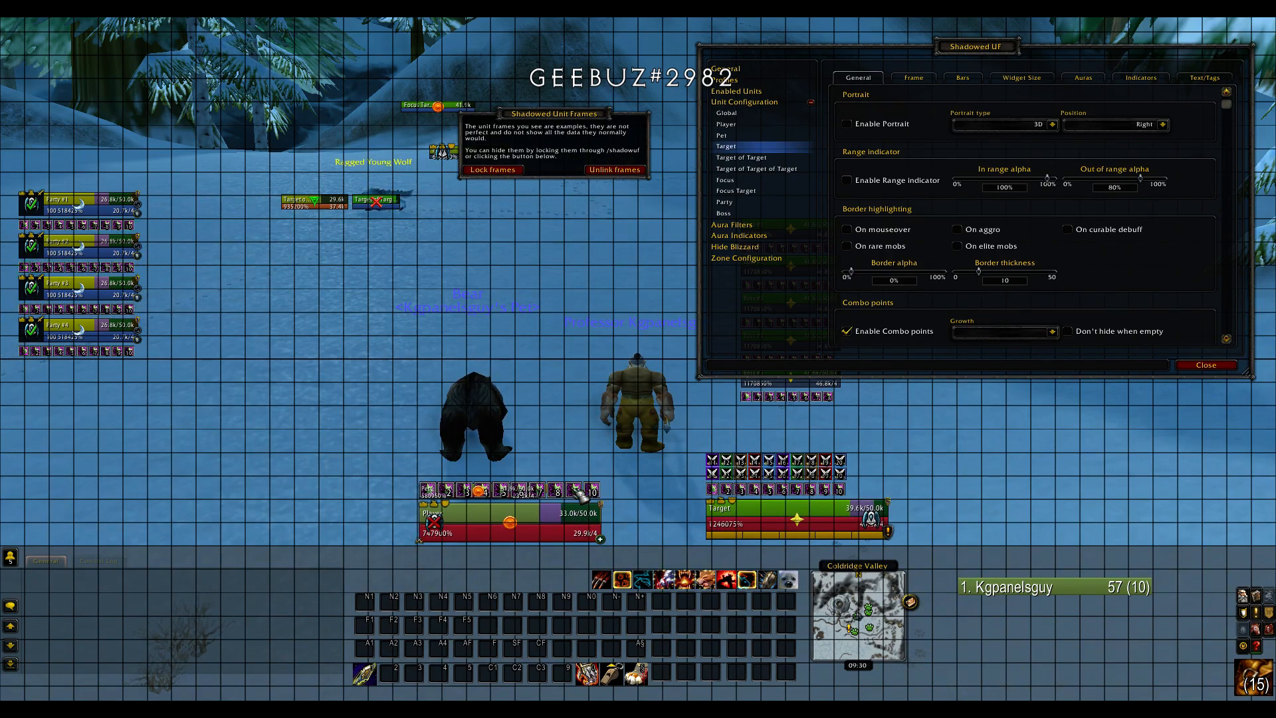
- Display a finer alignment grid with /screengrid 100, and align the player and target frames symmetrically just above the lower panel
{"action": "key", "text": "Return"}
{"action": "type", "text": "/screengrid 100"}
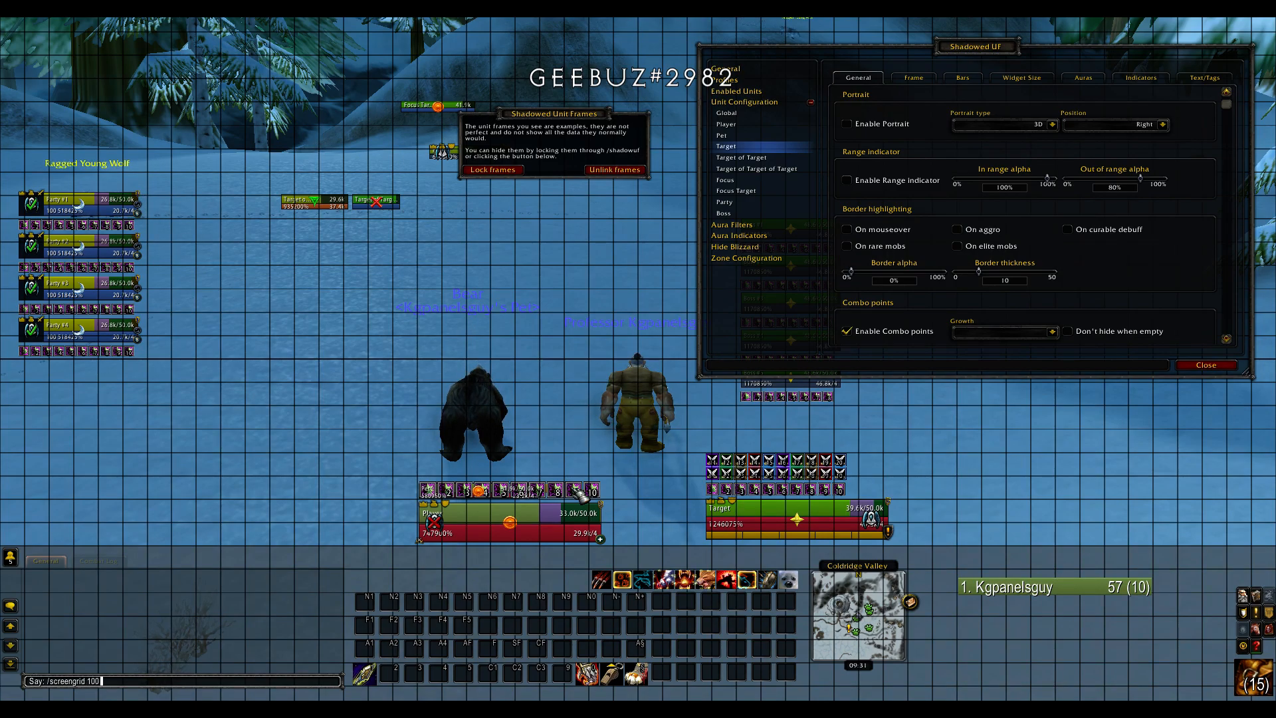
{"action": "key", "text": "Return"}
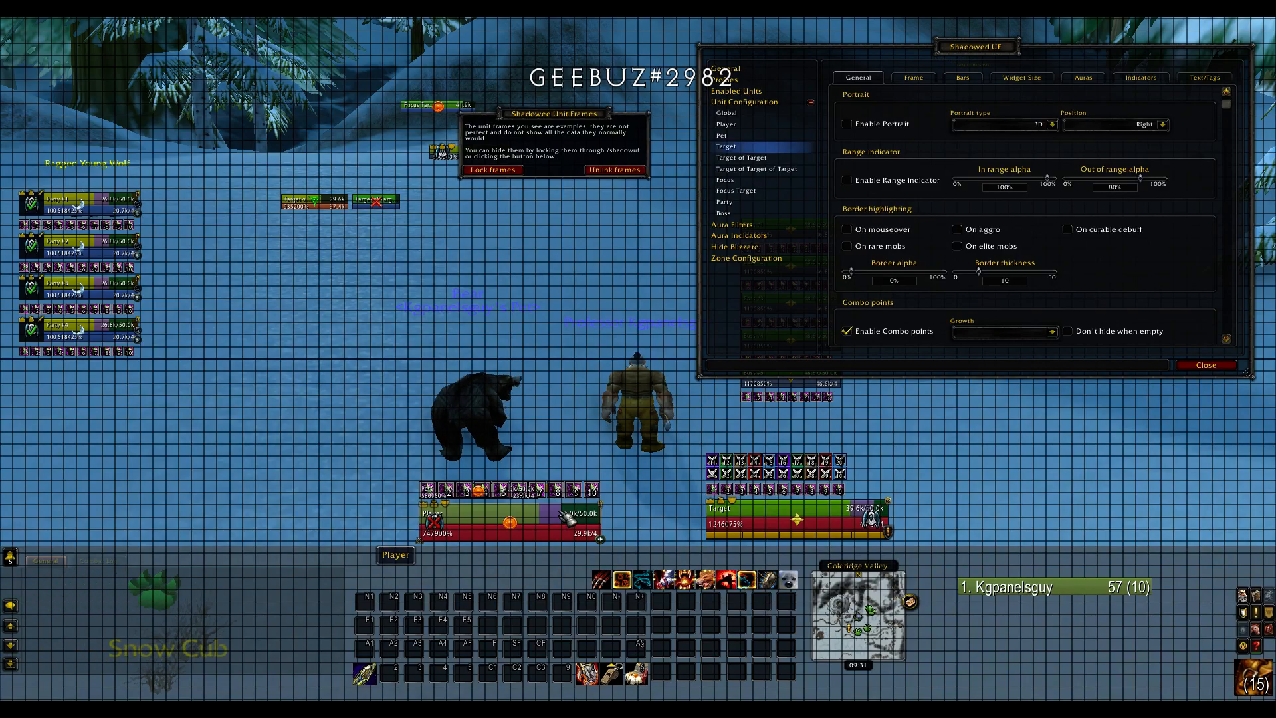
{"action": "mouse_move", "coordinate": [564, 515]}
{"action": "left_mouse_down"}
{"action": "mouse_move", "coordinate": [573, 530]}
{"action": "mouse_move", "coordinate": [565, 517]}
{"action": "left_mouse_up"}
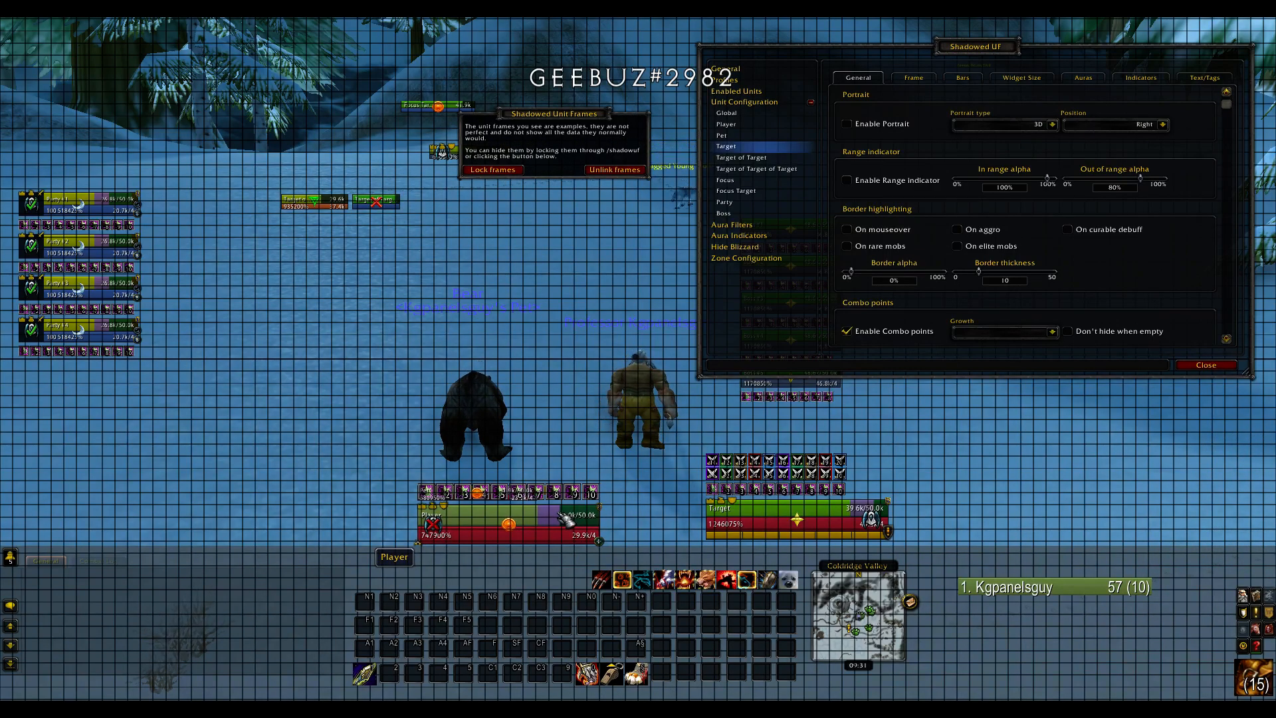
{"action": "left_click_drag", "start_coordinate": [765, 520], "coordinate": [735, 525]}
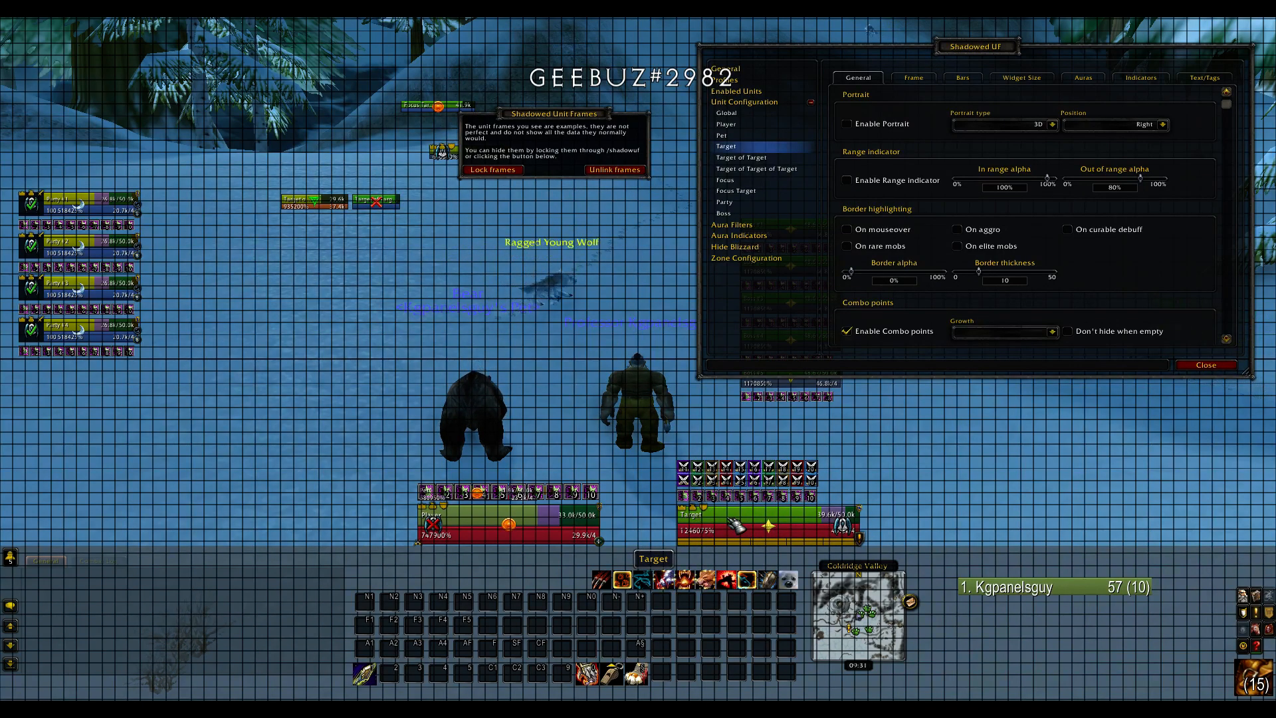
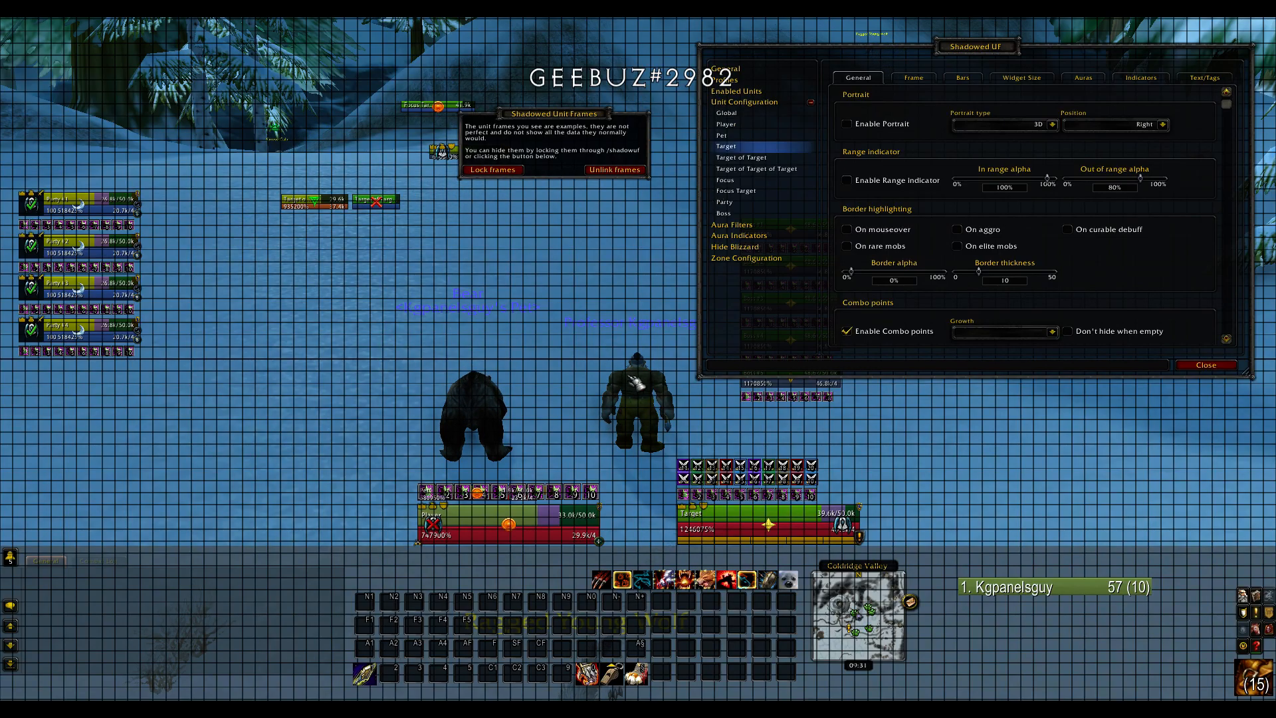
{"action": "key", "text": "w"}
{"action": "key", "text": "w"}
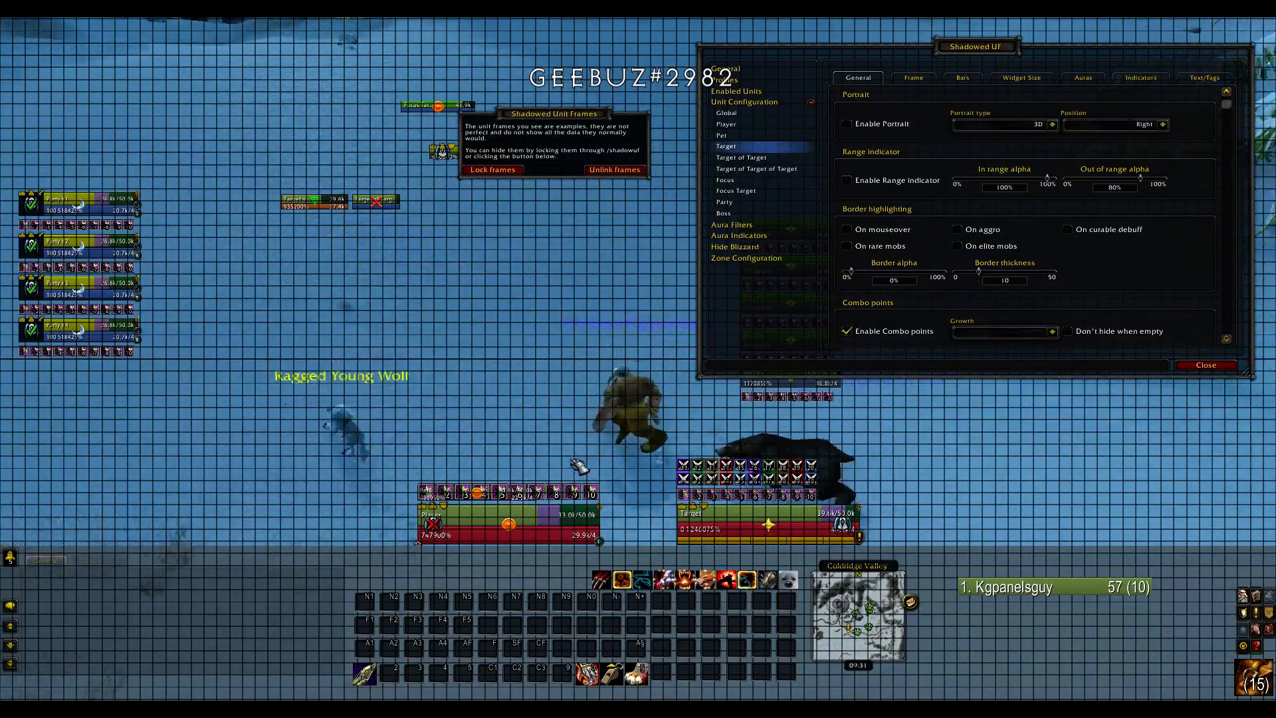
{"action": "key", "text": "w"}
{"action": "key", "text": "w"}
- Move the Target of Target frame closer to the character, and disable the Target of Target of Target unit
{"action": "left_click_drag", "start_coordinate": [1005, 48], "coordinate": [1037, 24]}
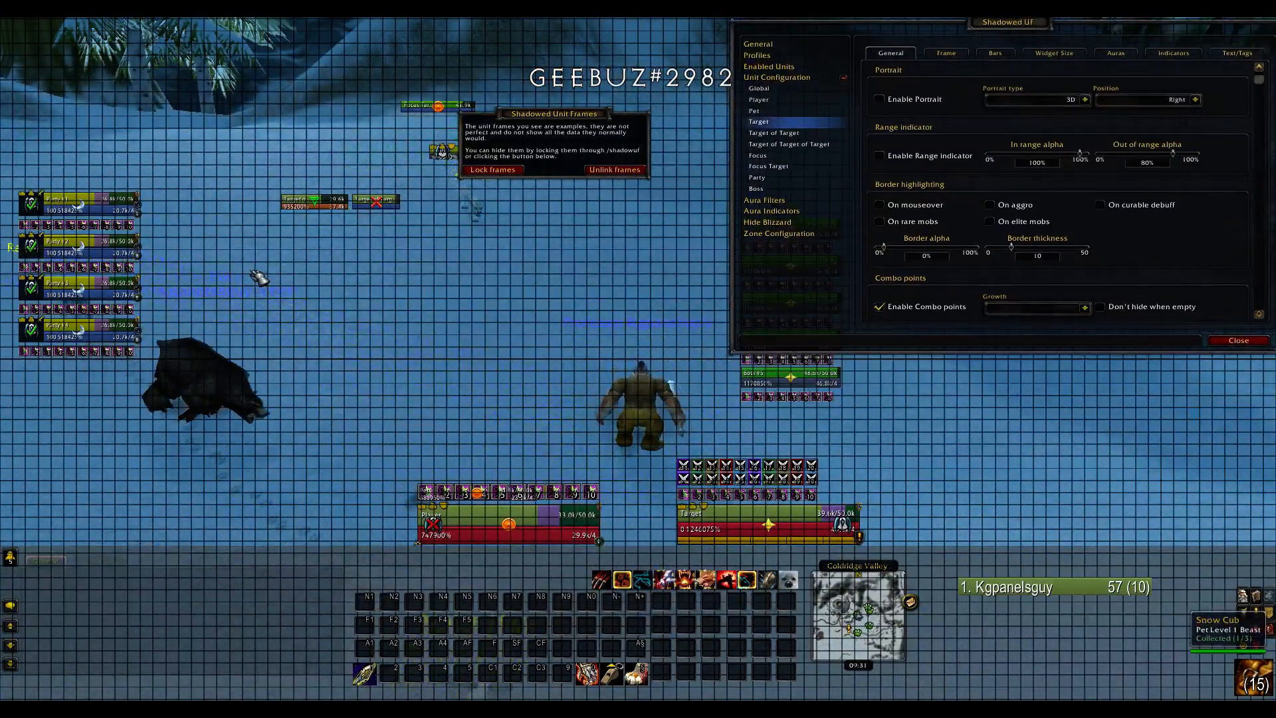
{"action": "left_click_drag", "start_coordinate": [325, 205], "coordinate": [382, 310]}
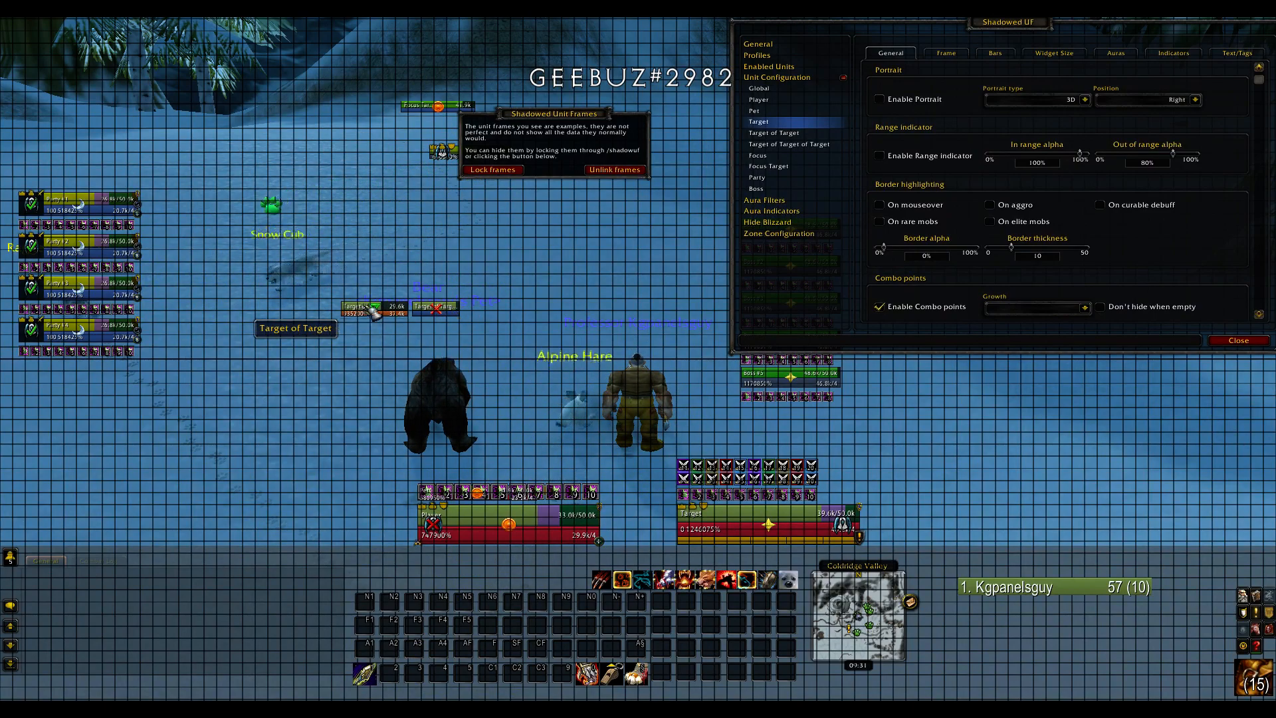
{"action": "left_click", "coordinate": [789, 144]}
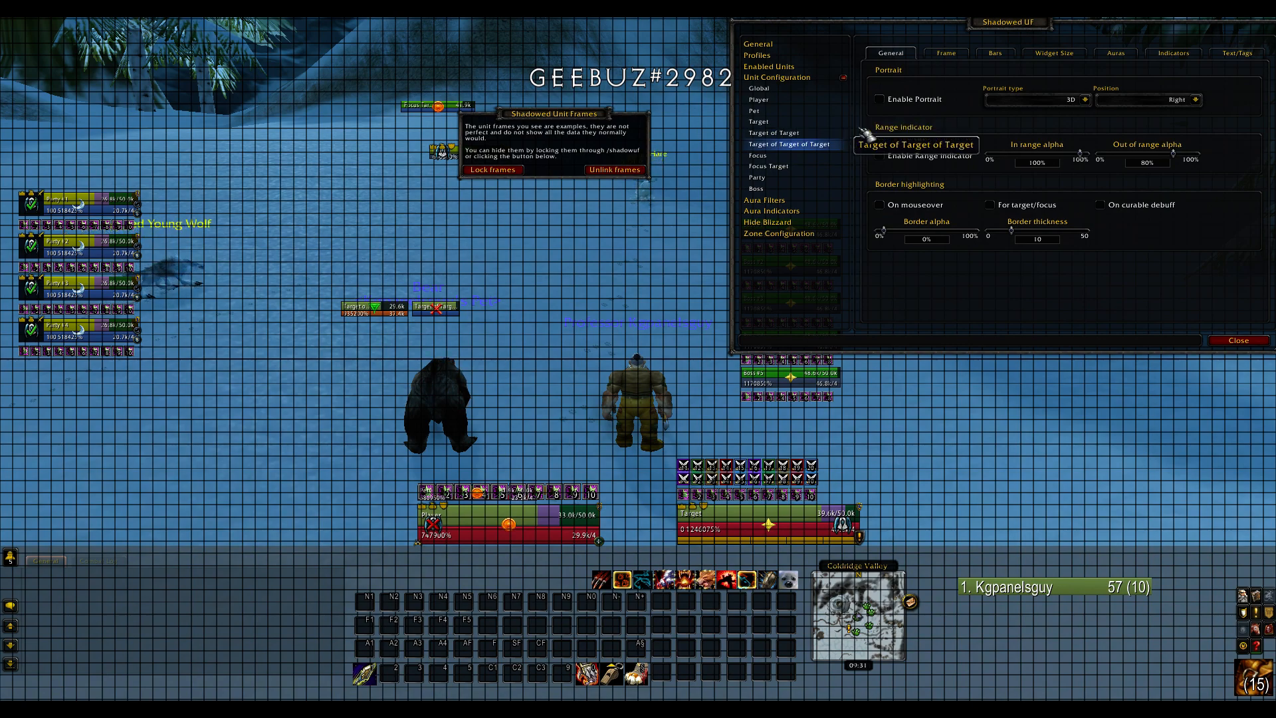
{"action": "left_click", "coordinate": [770, 77]}
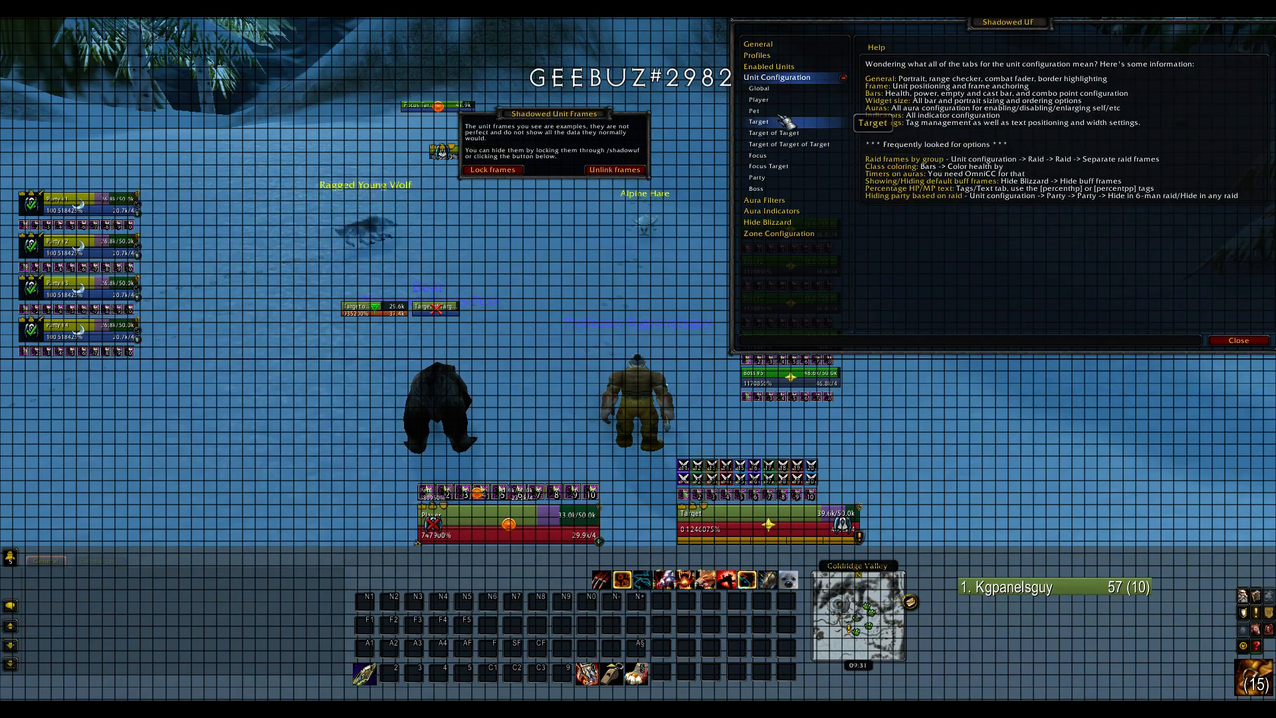
{"action": "left_click", "coordinate": [769, 66]}
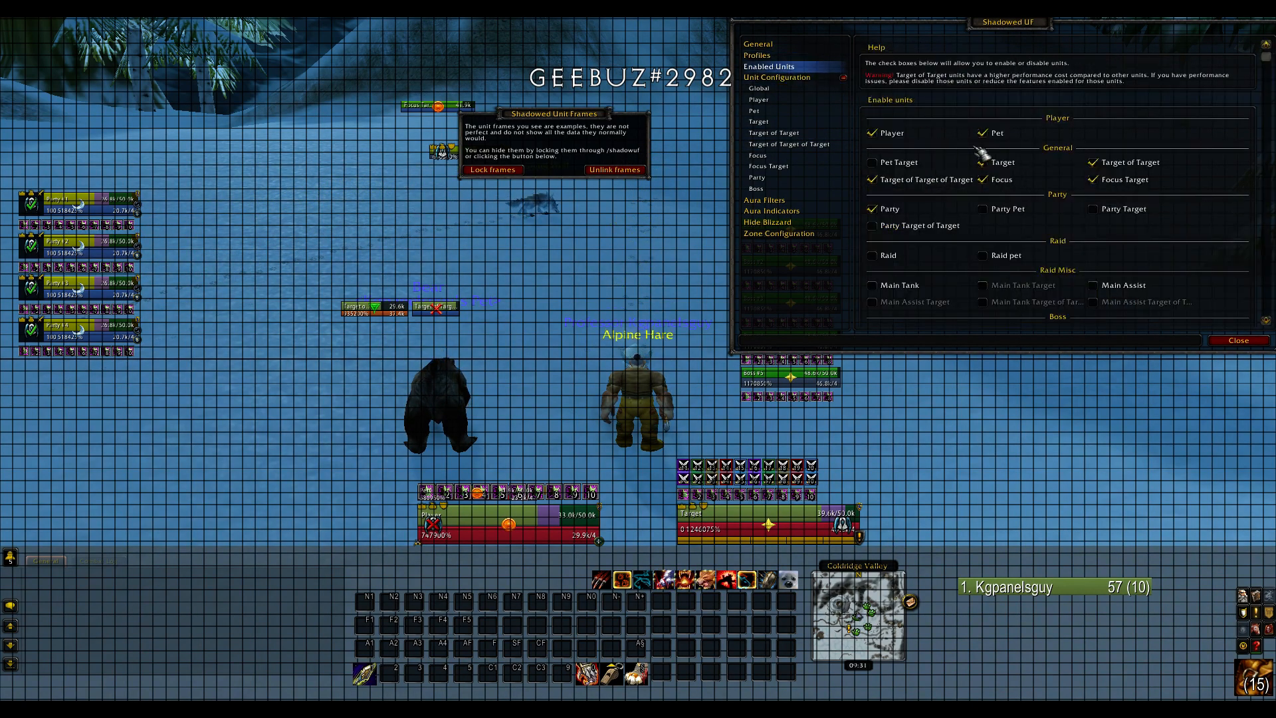
{"action": "left_click", "coordinate": [927, 180]}
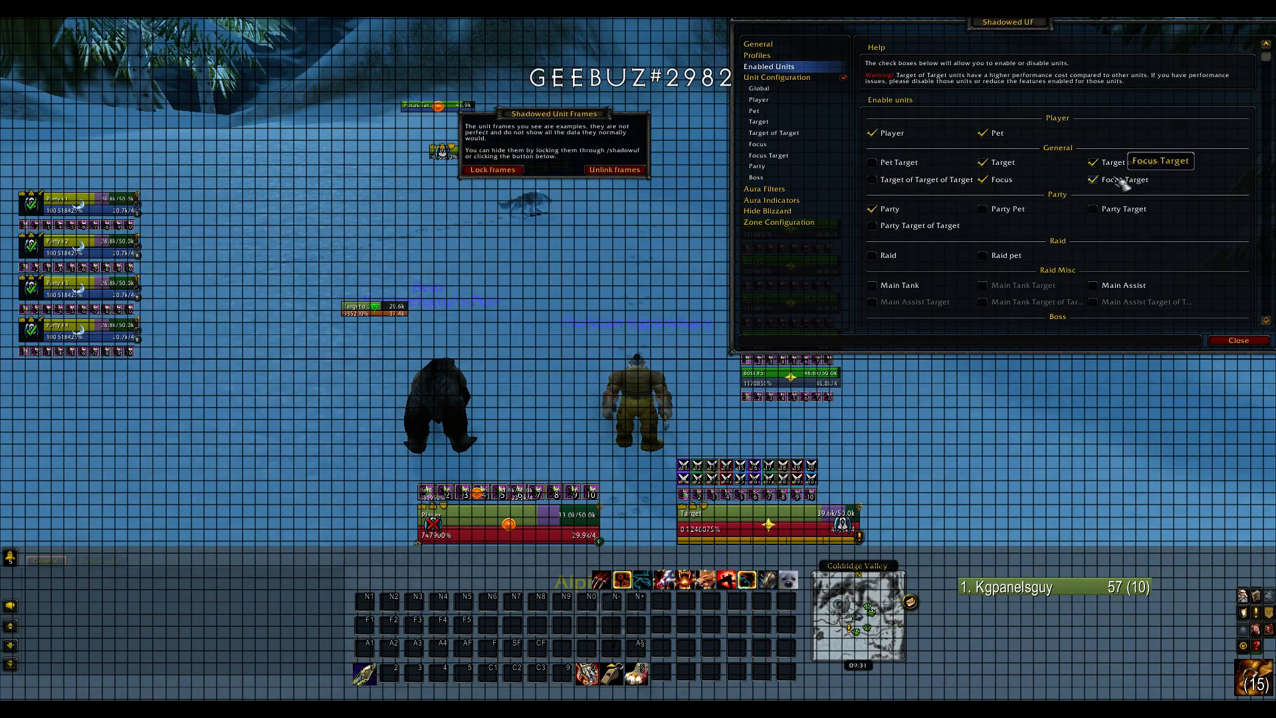
- Place the Target of Target frame between the player and target frames, and the boss frames along the right edge of the interface
{"action": "left_click", "coordinate": [1240, 343]}
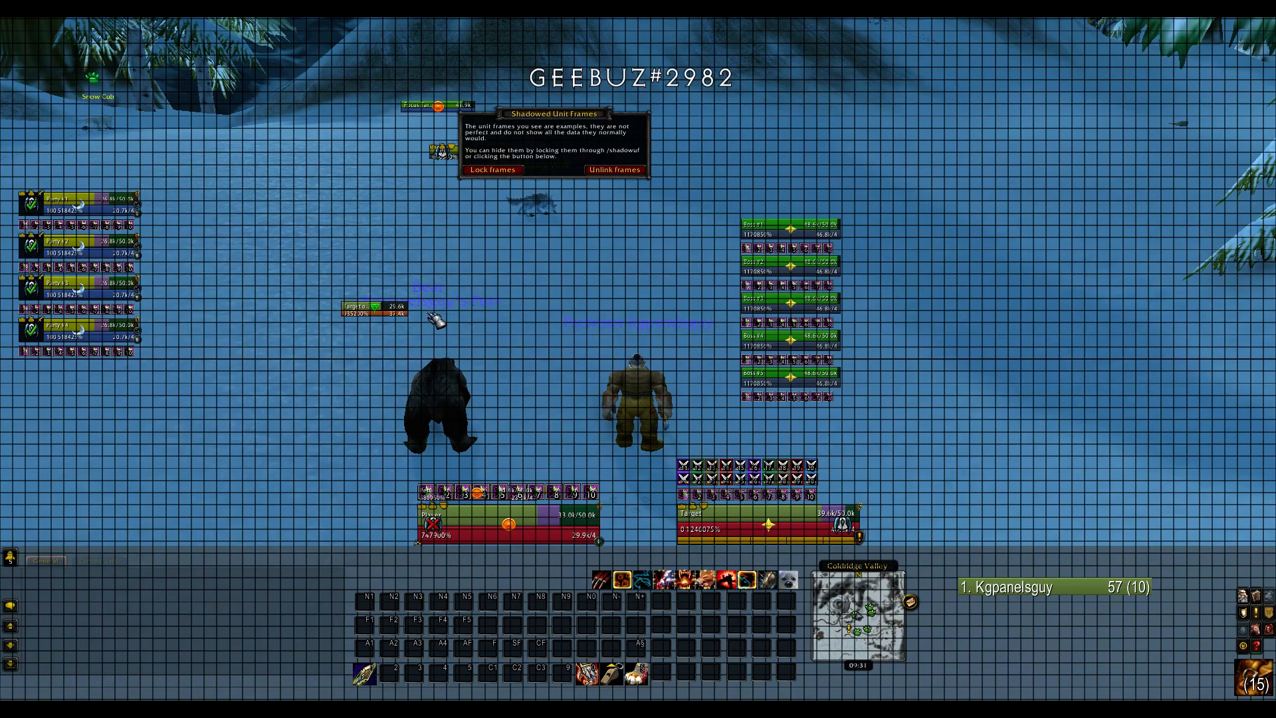
{"action": "left_click_drag", "start_coordinate": [369, 309], "coordinate": [630, 540]}
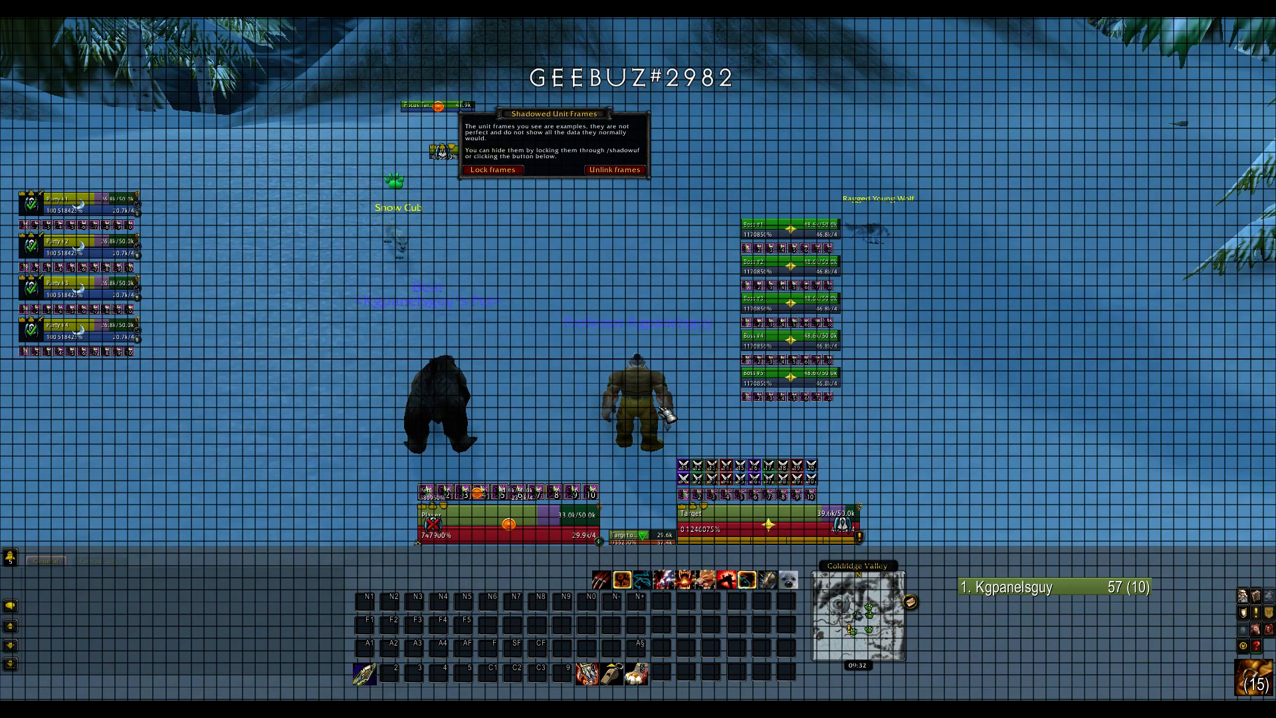
{"action": "left_click_drag", "start_coordinate": [814, 245], "coordinate": [1206, 372]}
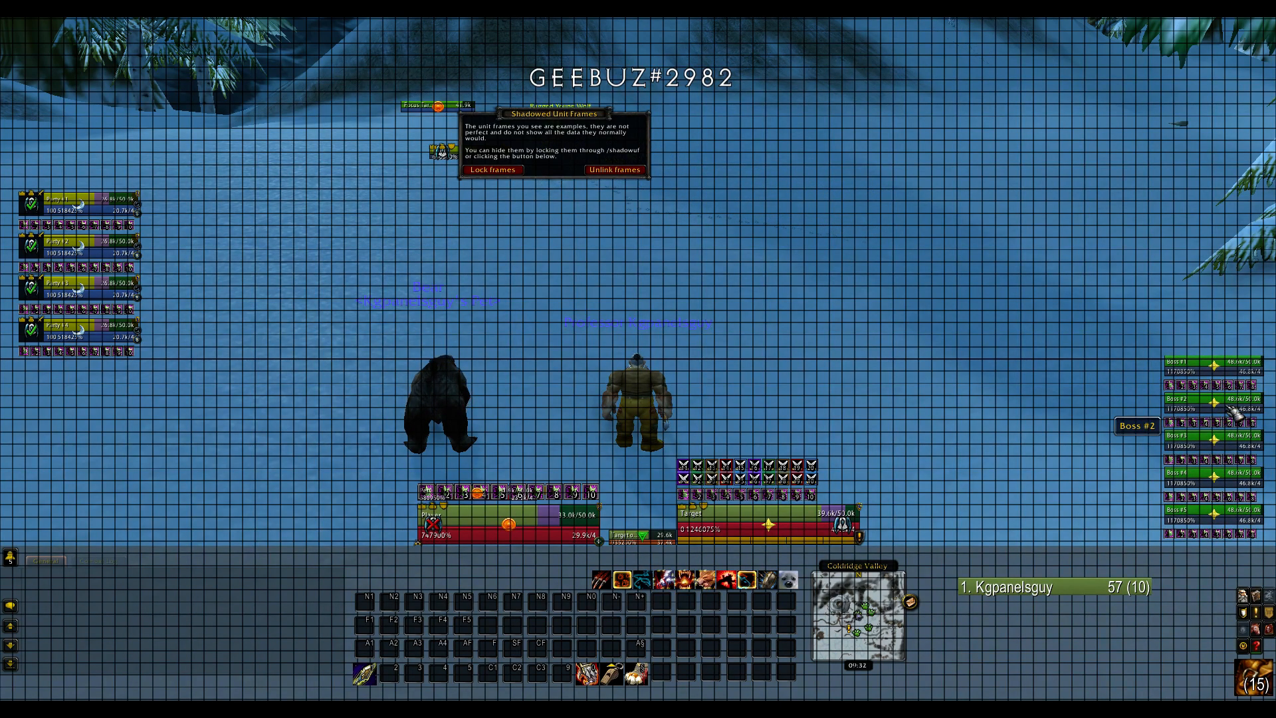
- Place the Focus Target frame just above and left of the player frame, and the Focus frame above the character's left side
{"action": "left_click_drag", "start_coordinate": [452, 98], "coordinate": [362, 471]}
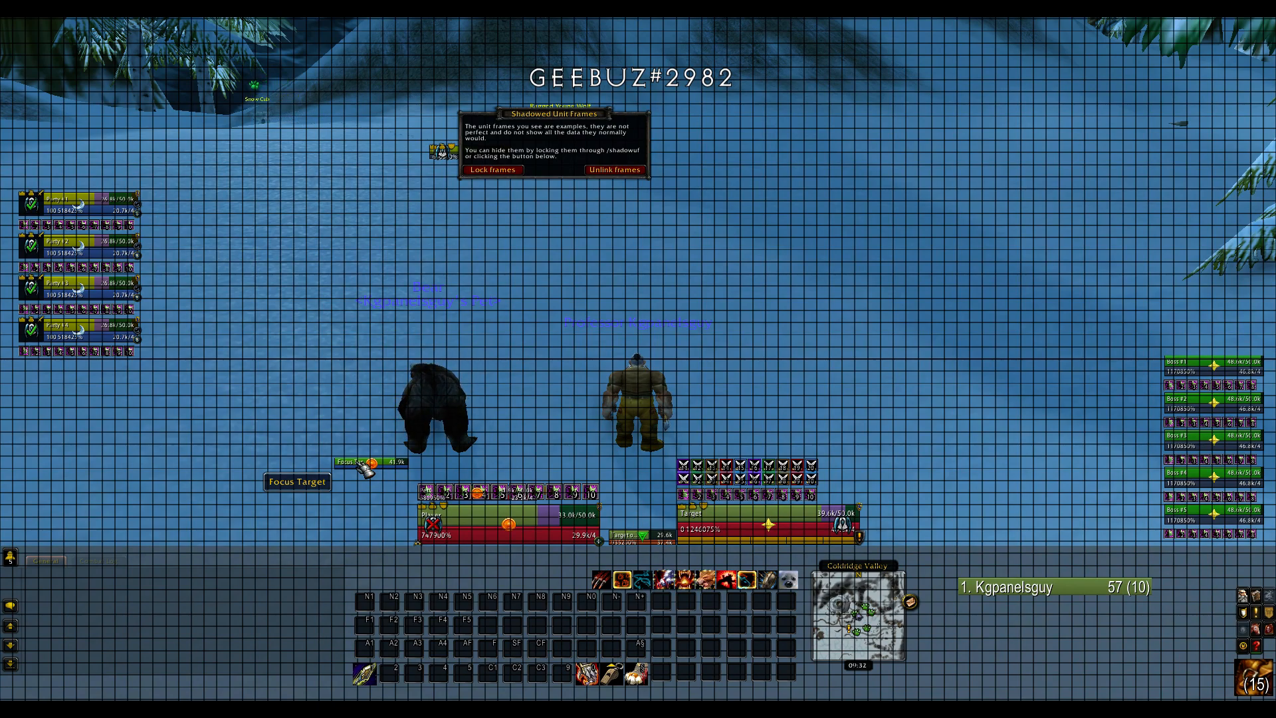
{"action": "left_click_drag", "start_coordinate": [561, 112], "coordinate": [799, 115]}
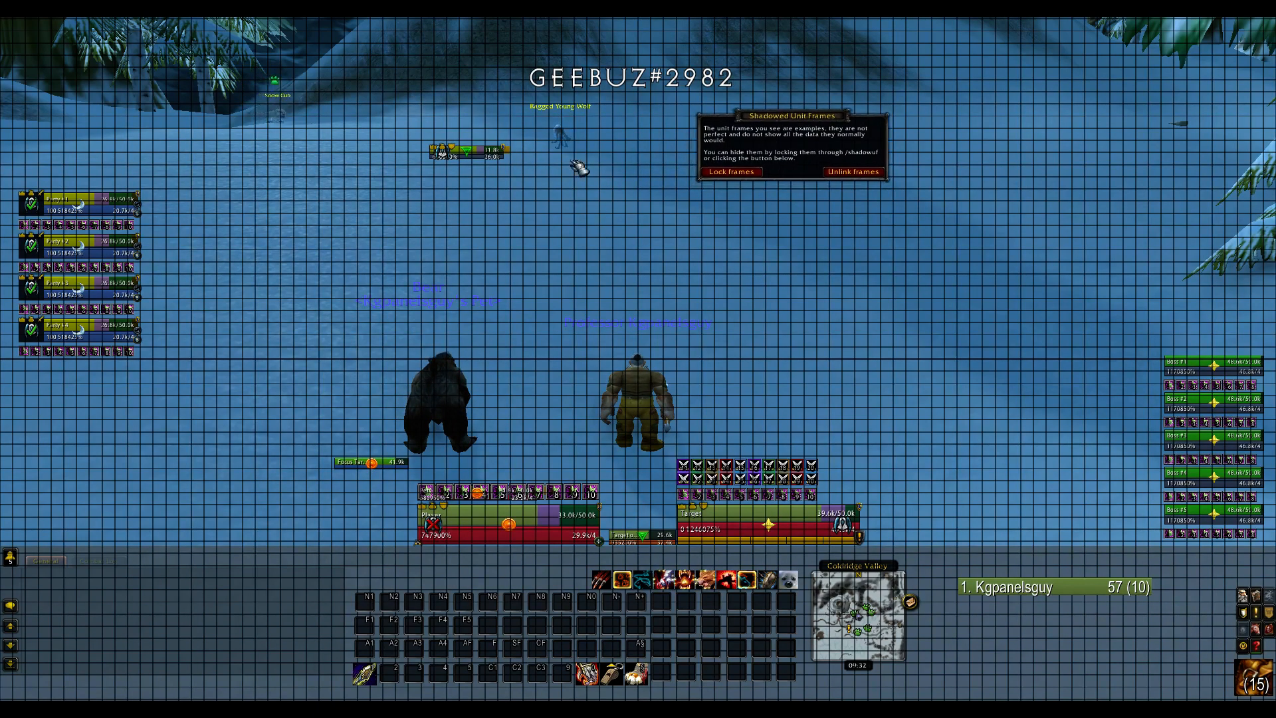
{"action": "left_click_drag", "start_coordinate": [479, 157], "coordinate": [537, 344]}
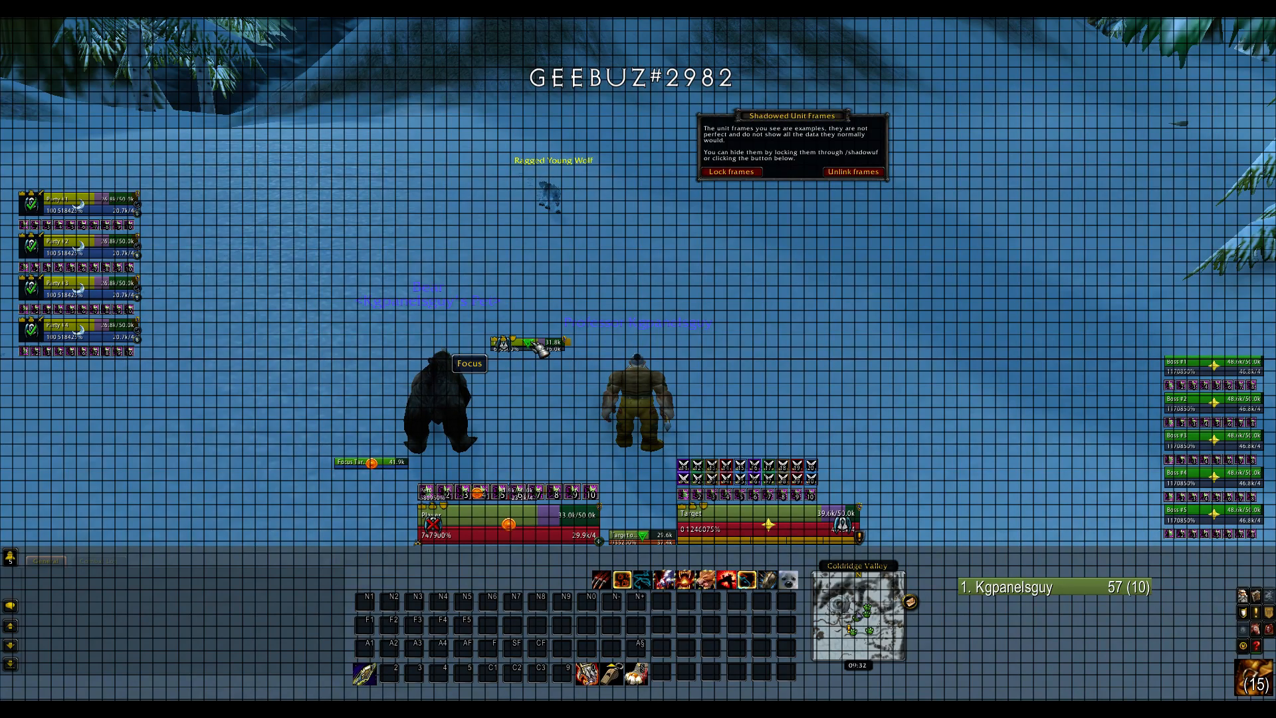
{"action": "key", "text": "w"}
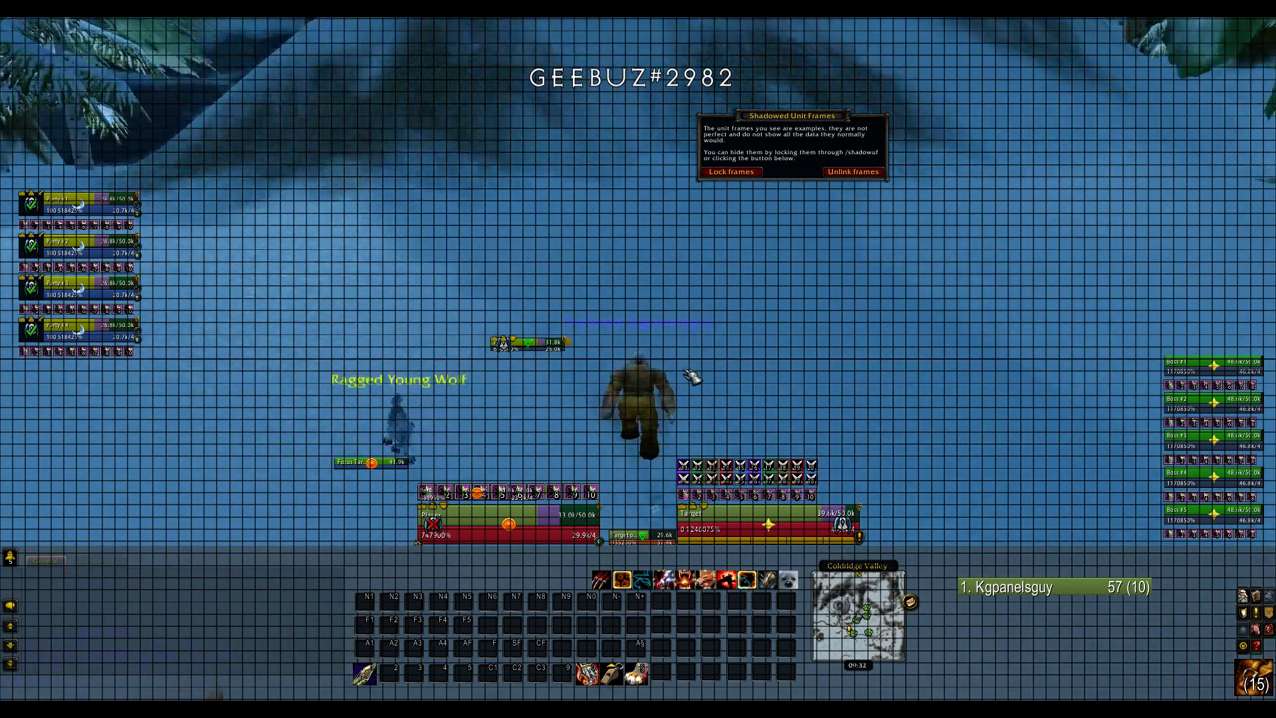
- Run the character across the snow to a Ragged Young Wolf and attack it with the first action bar ability
{"action": "key", "text": "space"}
{"action": "key", "text": "space"}
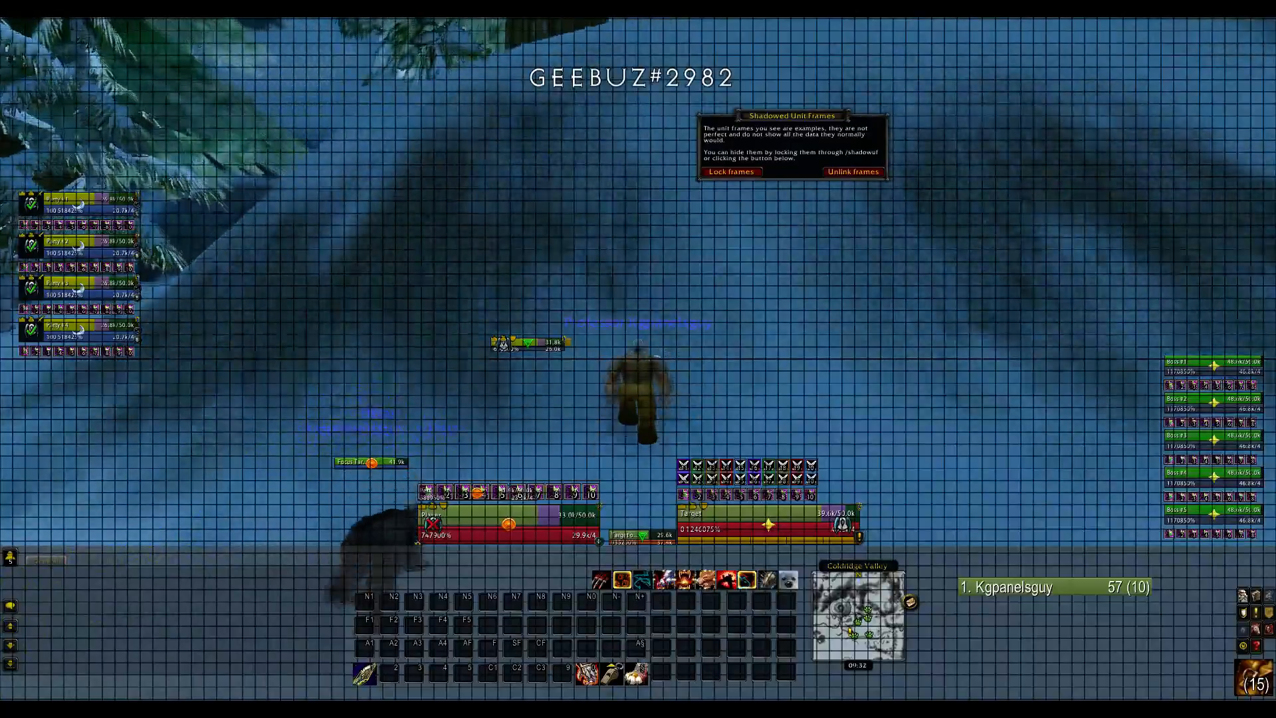
{"action": "key", "text": "d"}
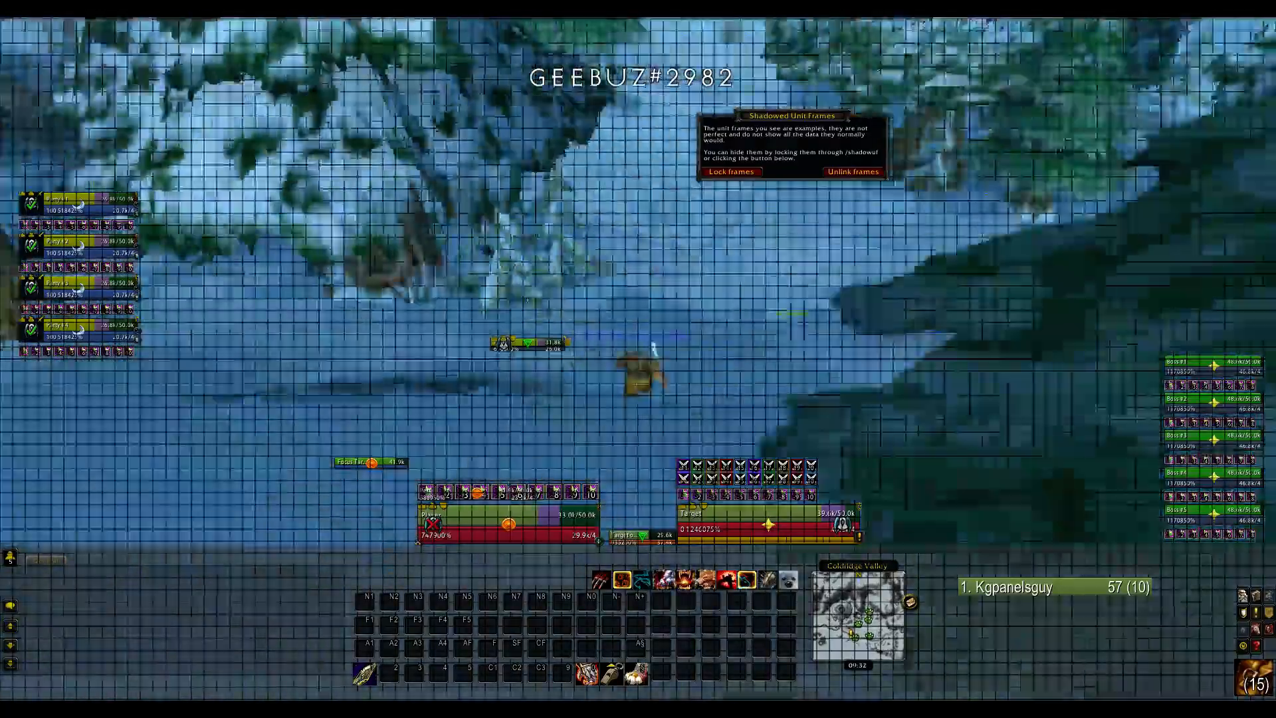
{"action": "key", "text": "space"}
{"action": "key", "text": "d"}
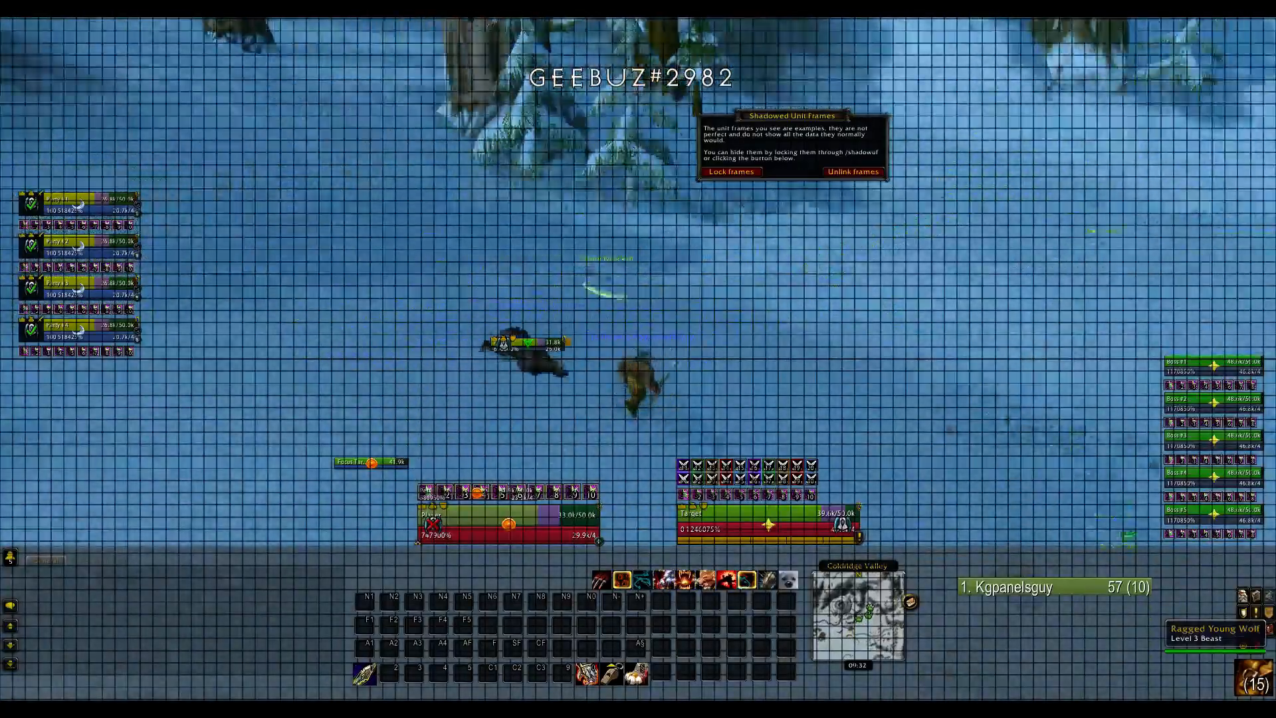
{"action": "key", "text": "1"}
{"action": "key", "text": "1"}
{"action": "key", "text": "1"}
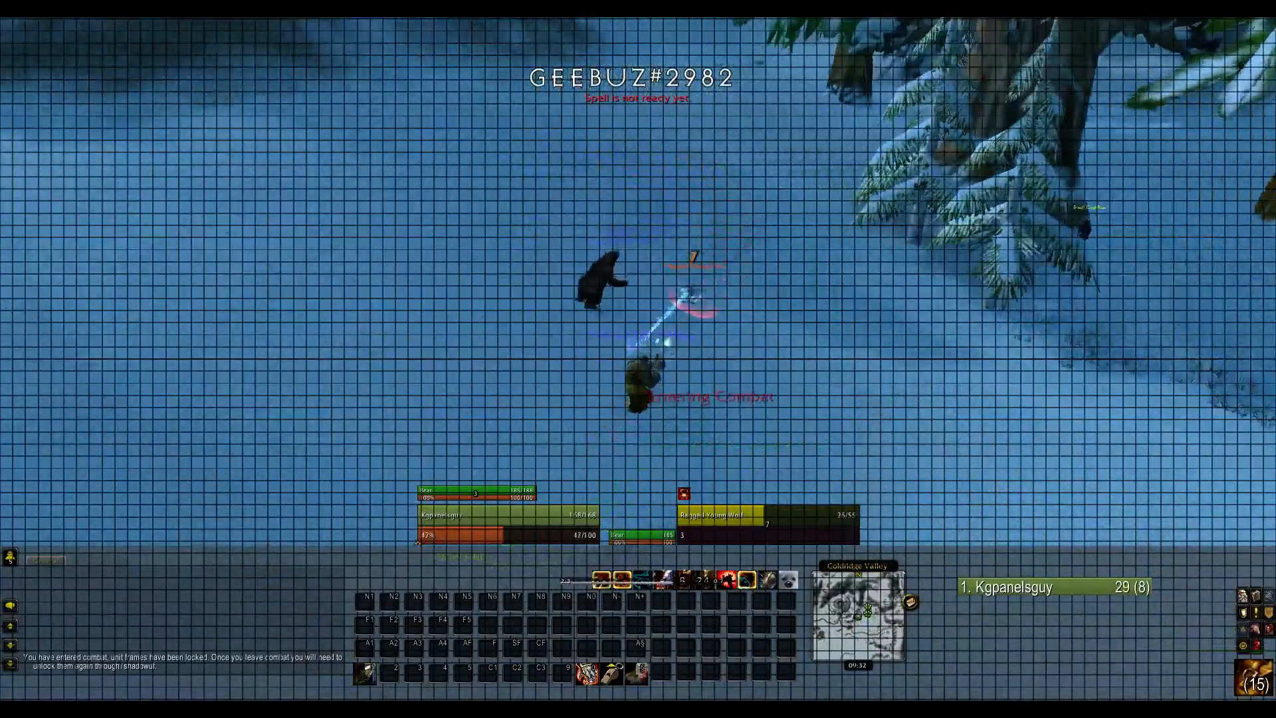
- Open the Shadowed Unit Frames options with /suf, move the window clear of the edge, and unlock the unit frames
{"action": "type", "text": "/screengrid 100"}
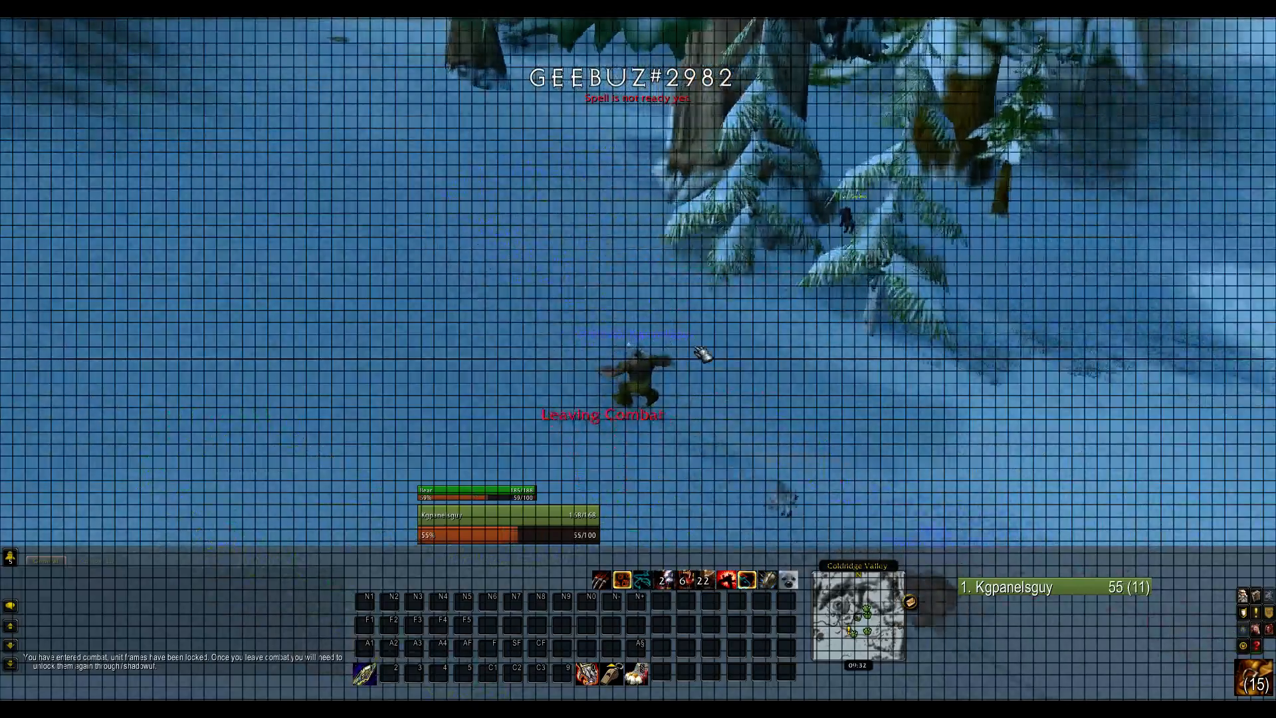
{"action": "type", "text": "/suf"}
{"action": "key", "text": "Return"}
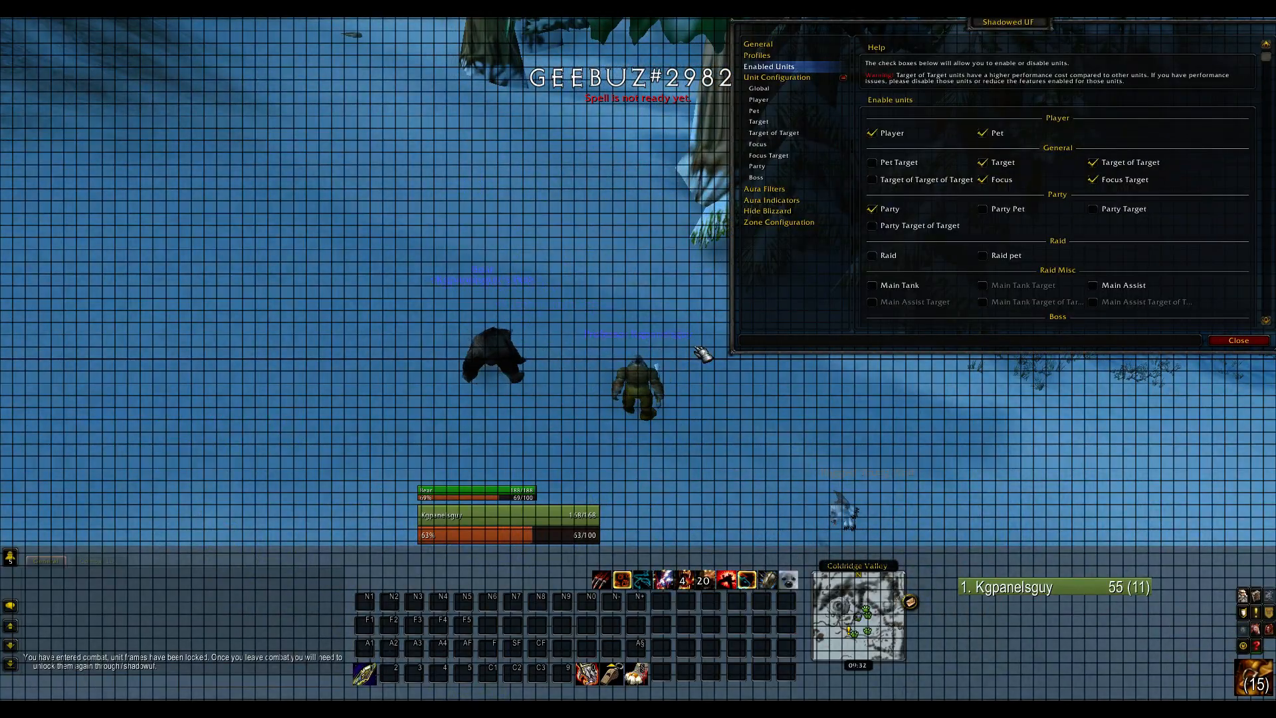
{"action": "right_click", "coordinate": [576, 150]}
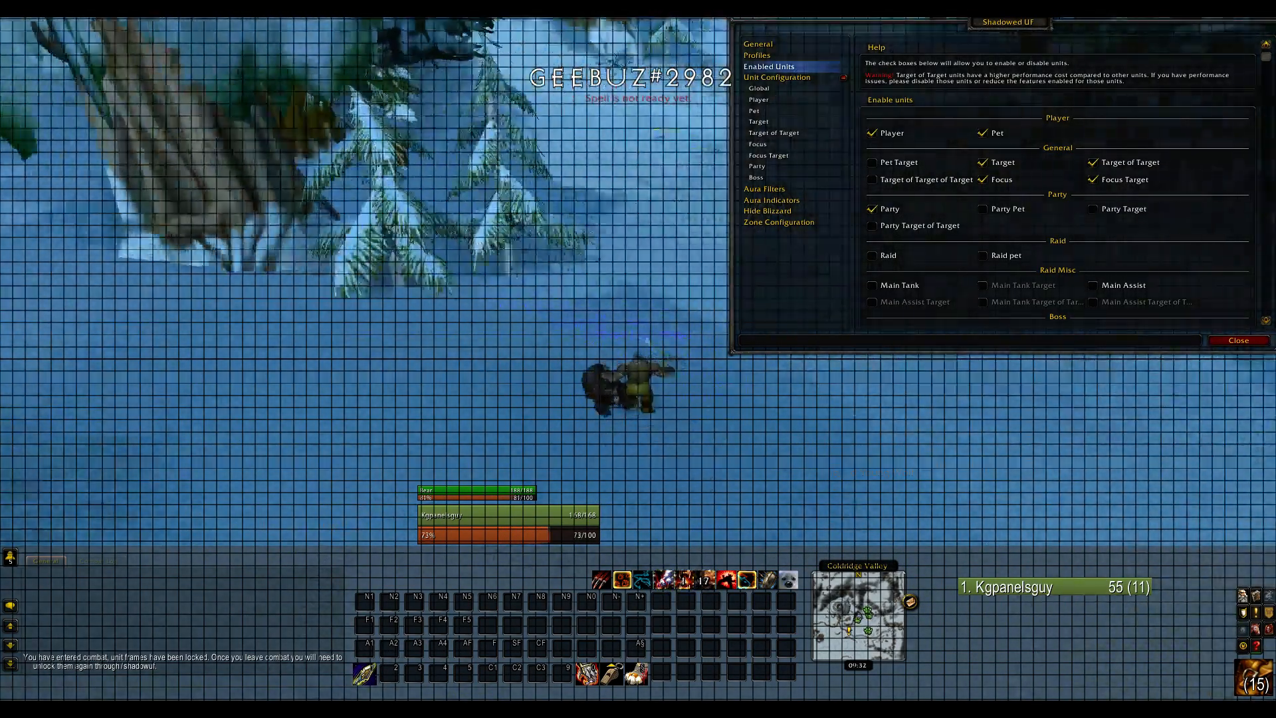
{"action": "left_click_drag", "start_coordinate": [990, 38], "coordinate": [613, 71]}
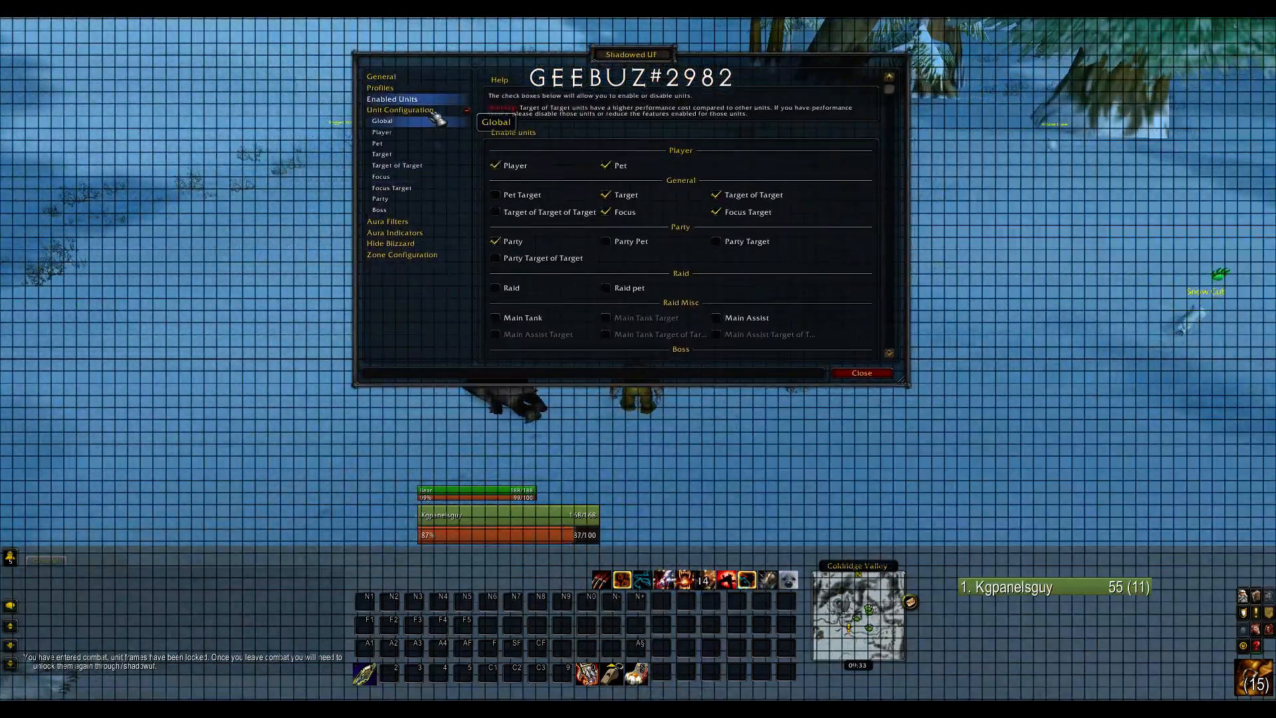
{"action": "left_click", "coordinate": [381, 77]}
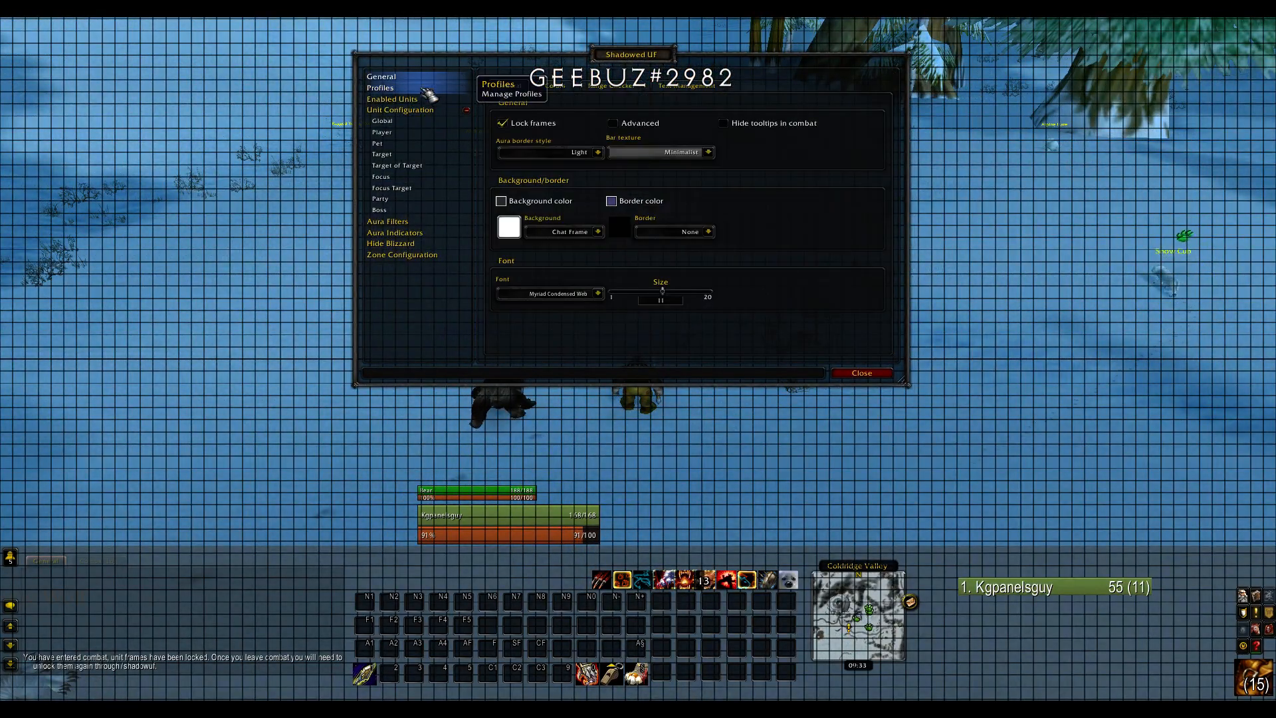
{"action": "left_click", "coordinate": [513, 123]}
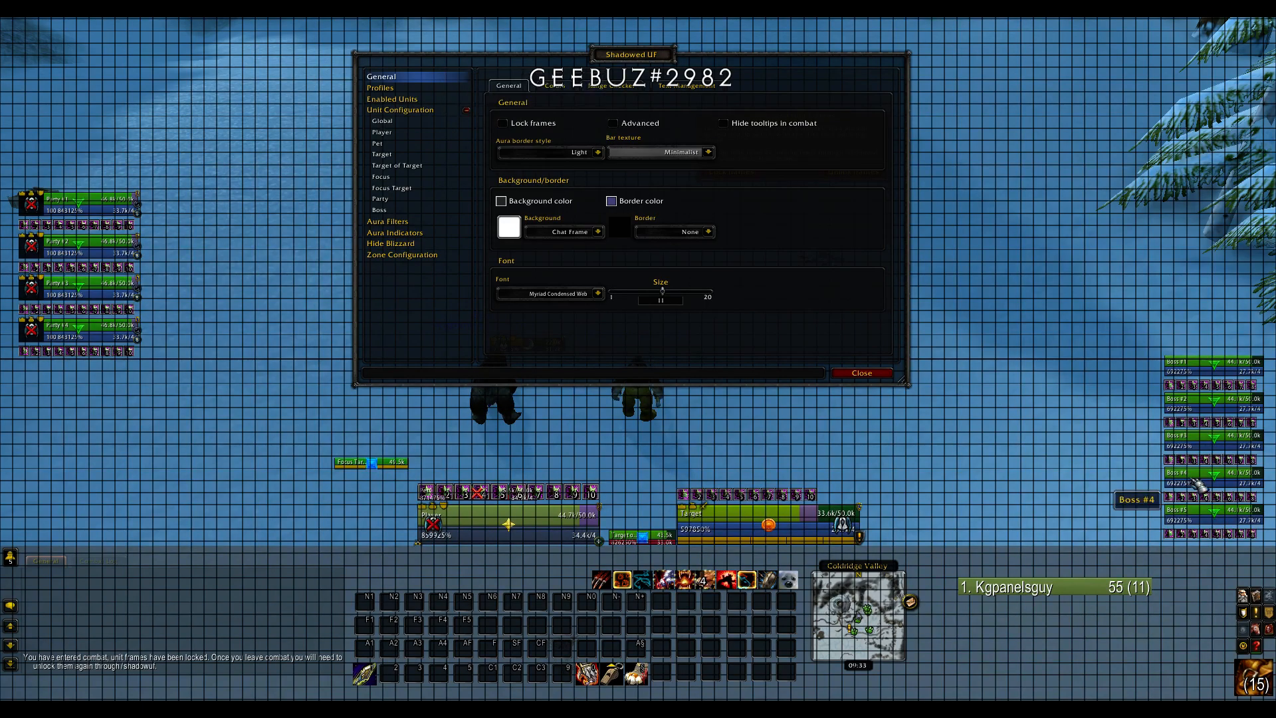
- Lower the party frames along the interface's left side opposite the boss frames, and set the party scale to 120%
{"action": "left_click_drag", "start_coordinate": [93, 202], "coordinate": [103, 402]}
{"action": "left_click_drag", "start_coordinate": [119, 407], "coordinate": [127, 408]}
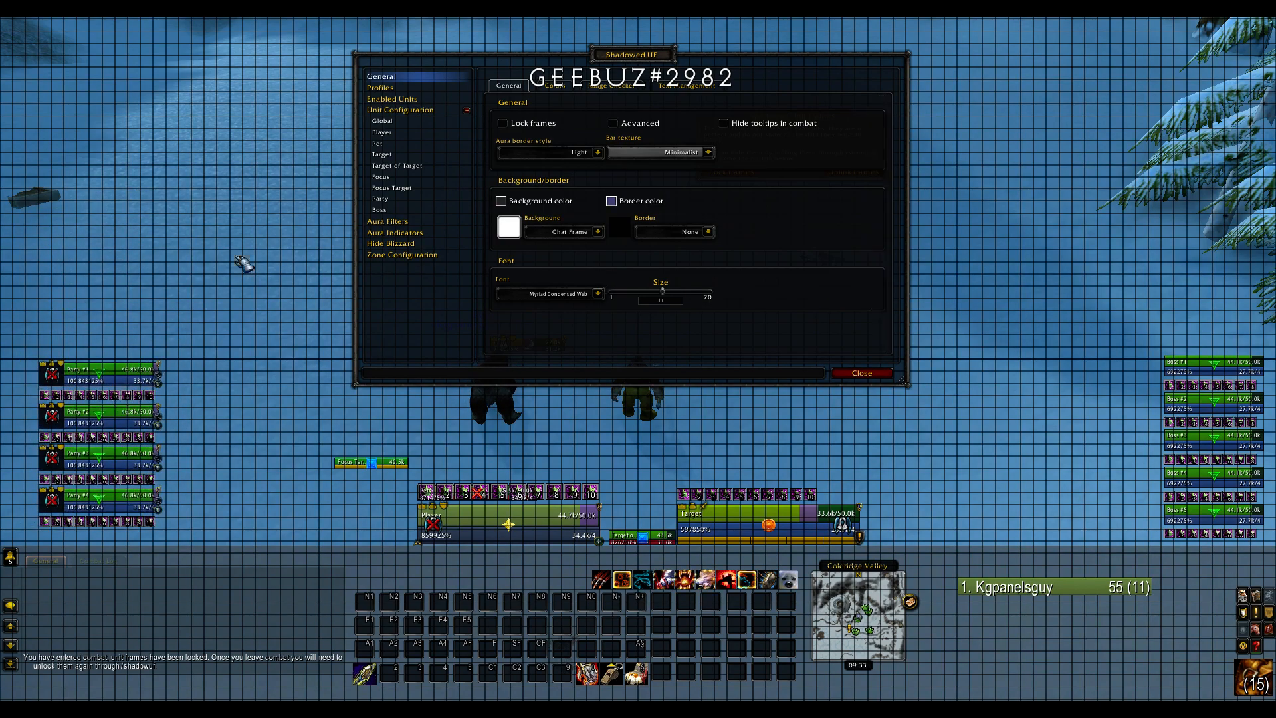
{"action": "left_click", "coordinate": [397, 199]}
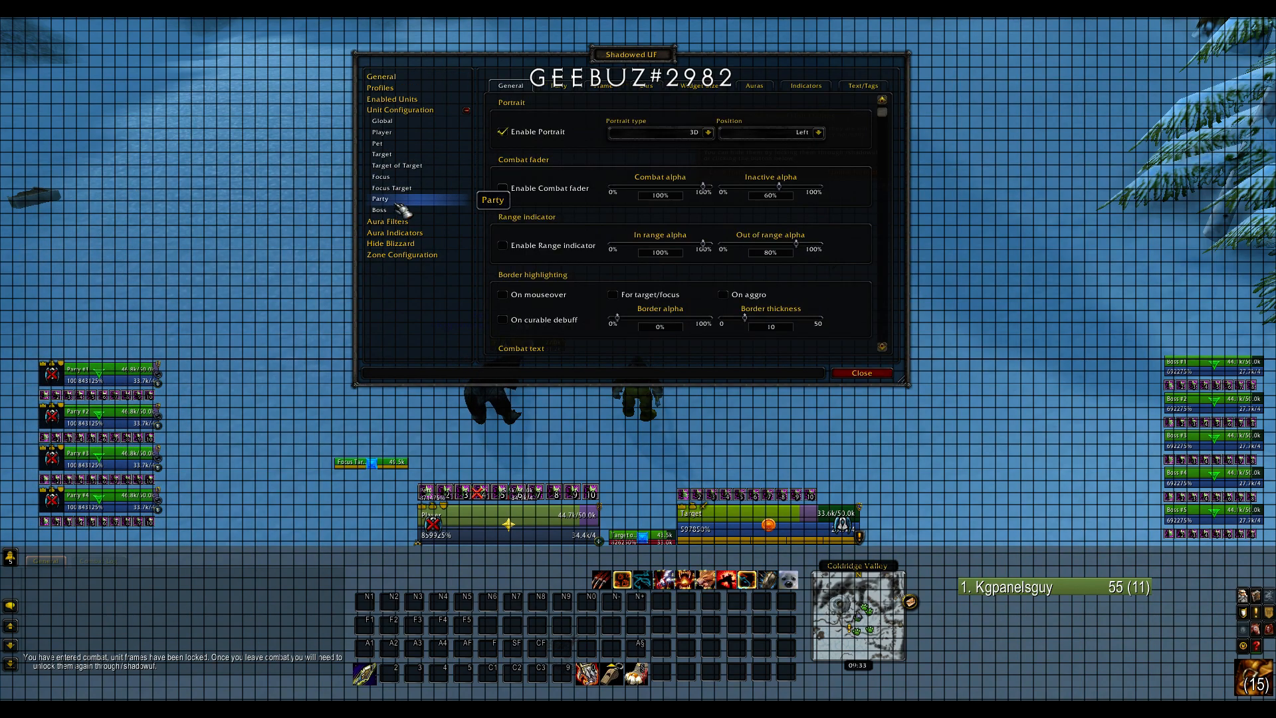
{"action": "left_click", "coordinate": [598, 87]}
{"action": "left_click_drag", "start_coordinate": [543, 129], "coordinate": [564, 166]}
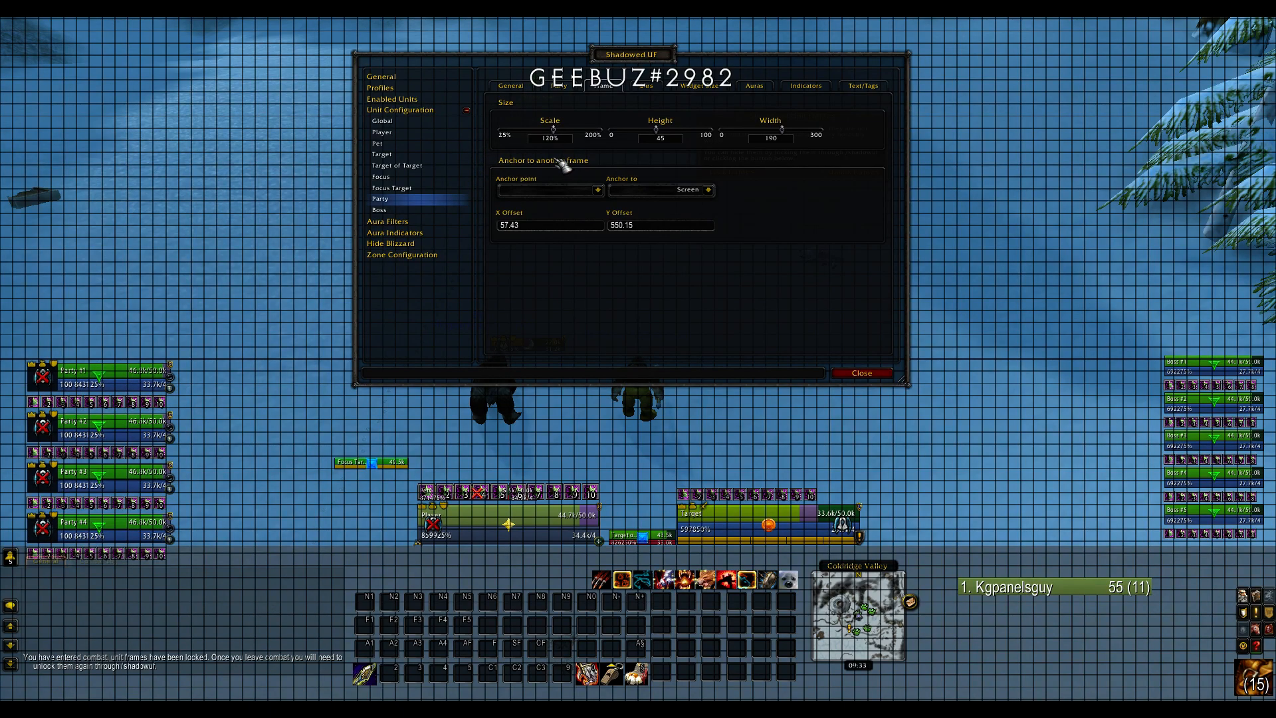
- Move the party frames inward toward the player frame, and place the Focus Target frame above the player frame
{"action": "left_click_drag", "start_coordinate": [152, 380], "coordinate": [290, 316]}
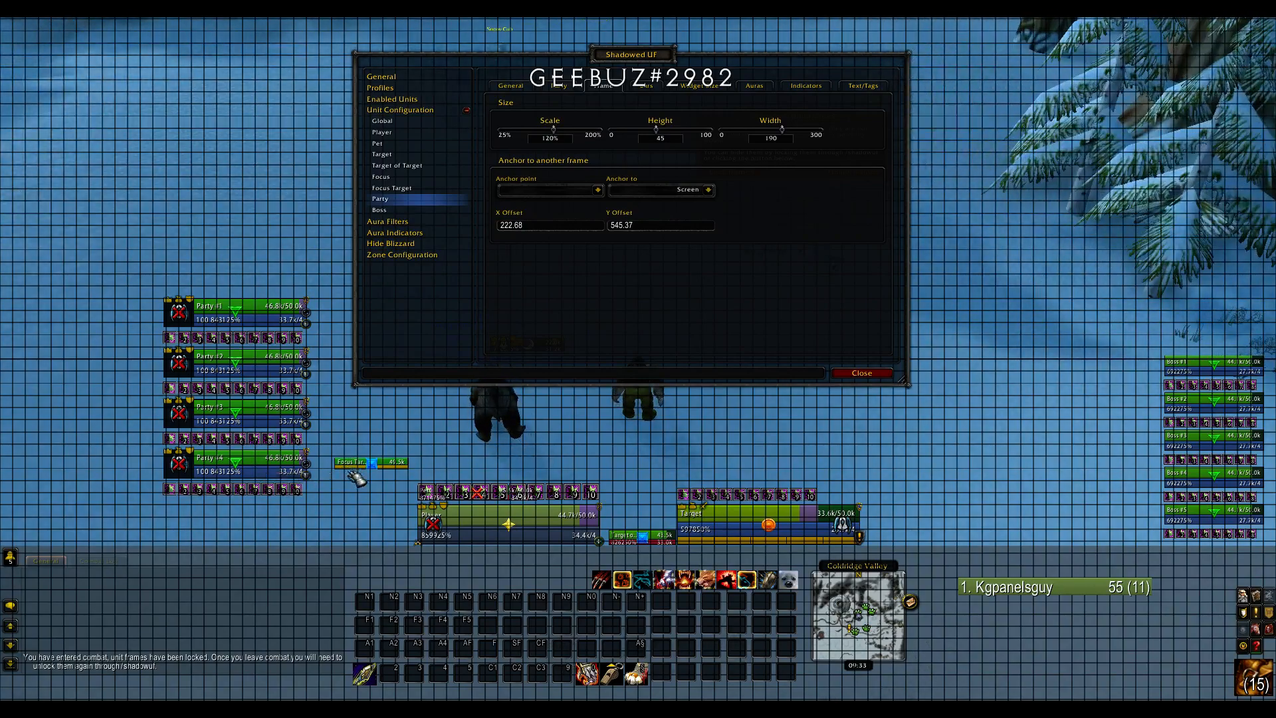
{"action": "left_click_drag", "start_coordinate": [398, 466], "coordinate": [509, 462]}
{"action": "left_click_drag", "start_coordinate": [285, 312], "coordinate": [391, 302]}
- Enable Anchor to buffs in the party debuffs' positioning settings
{"action": "left_click", "coordinate": [753, 90]}
{"action": "left_click", "coordinate": [593, 162]}
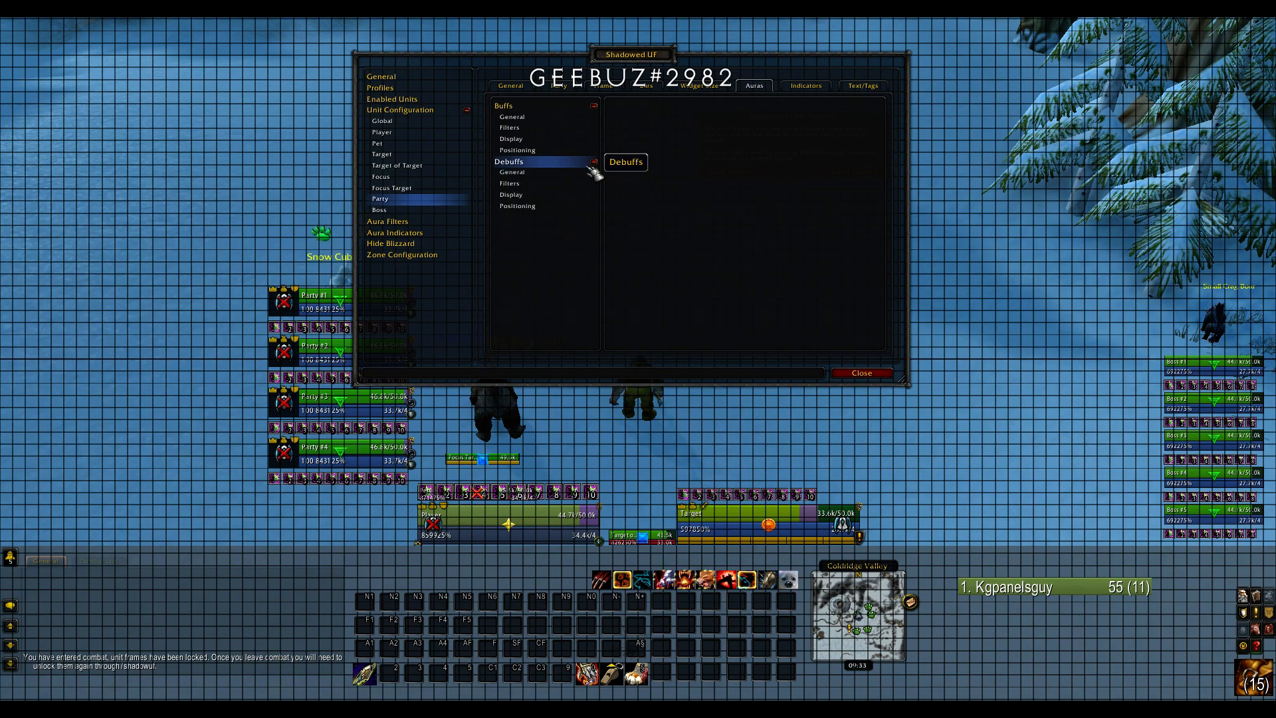
{"action": "left_click", "coordinate": [568, 172]}
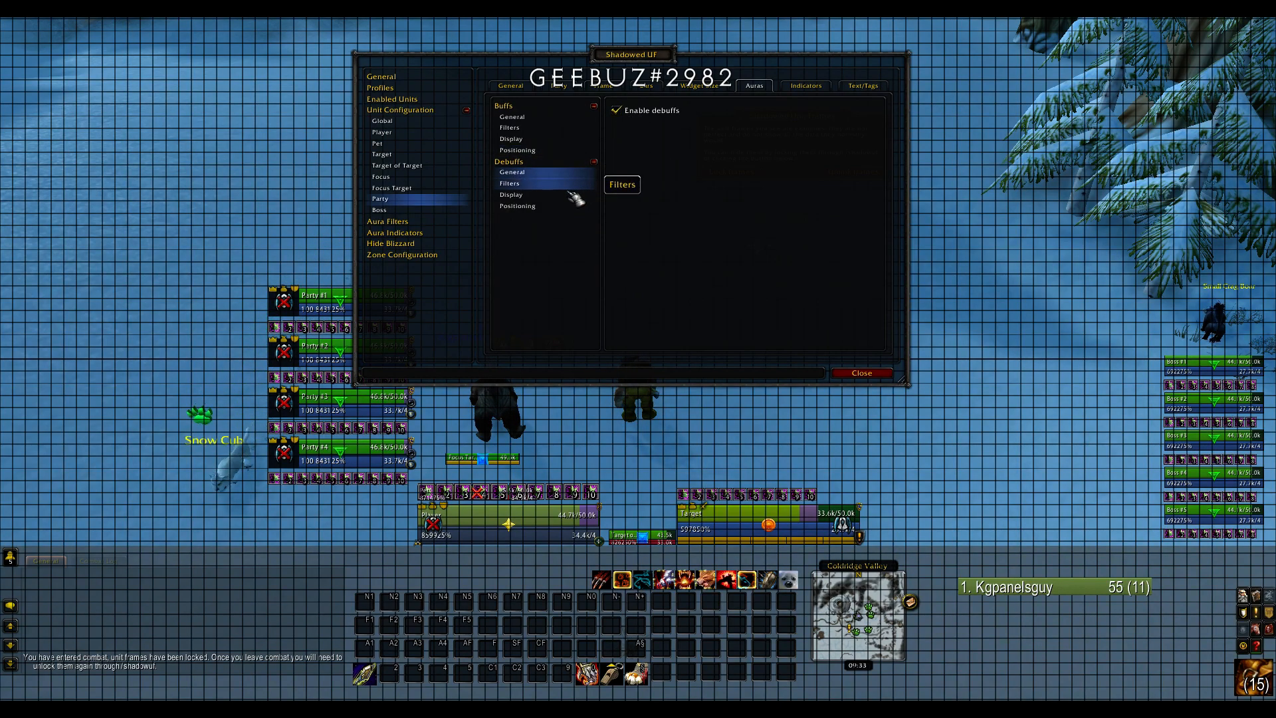
{"action": "left_click", "coordinate": [551, 205]}
{"action": "left_click", "coordinate": [713, 137]}
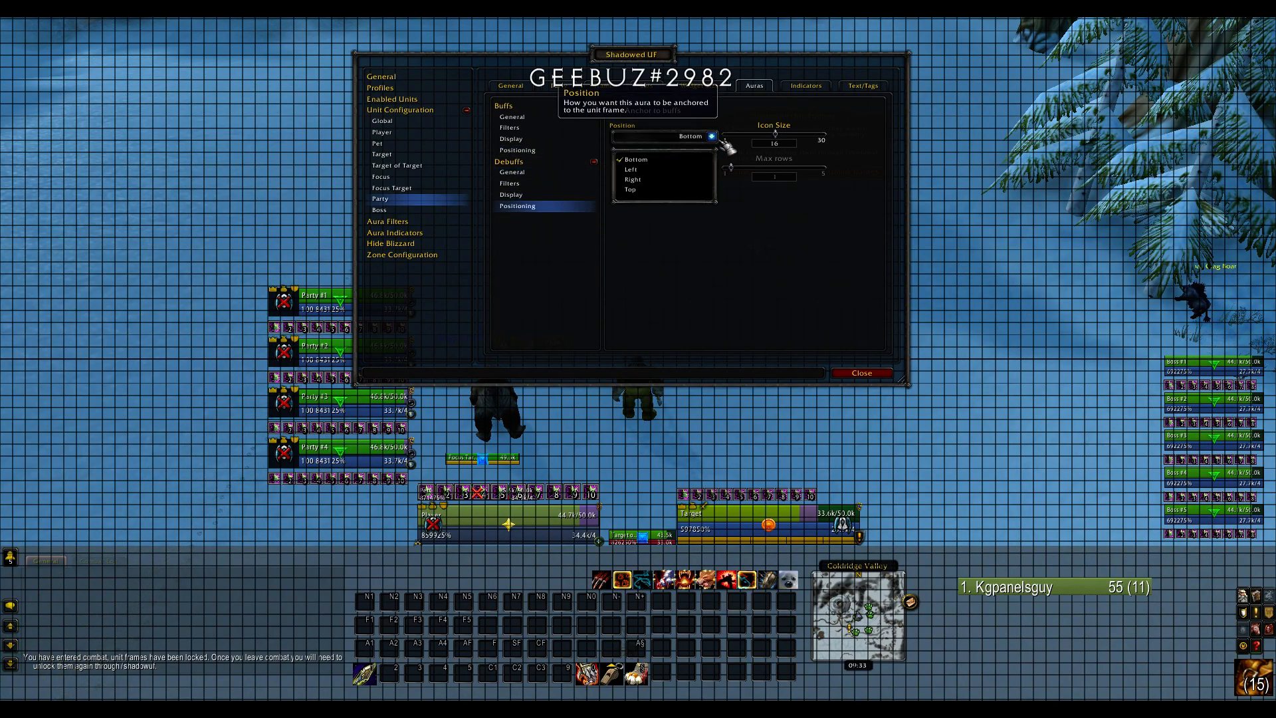
{"action": "left_click", "coordinate": [663, 113]}
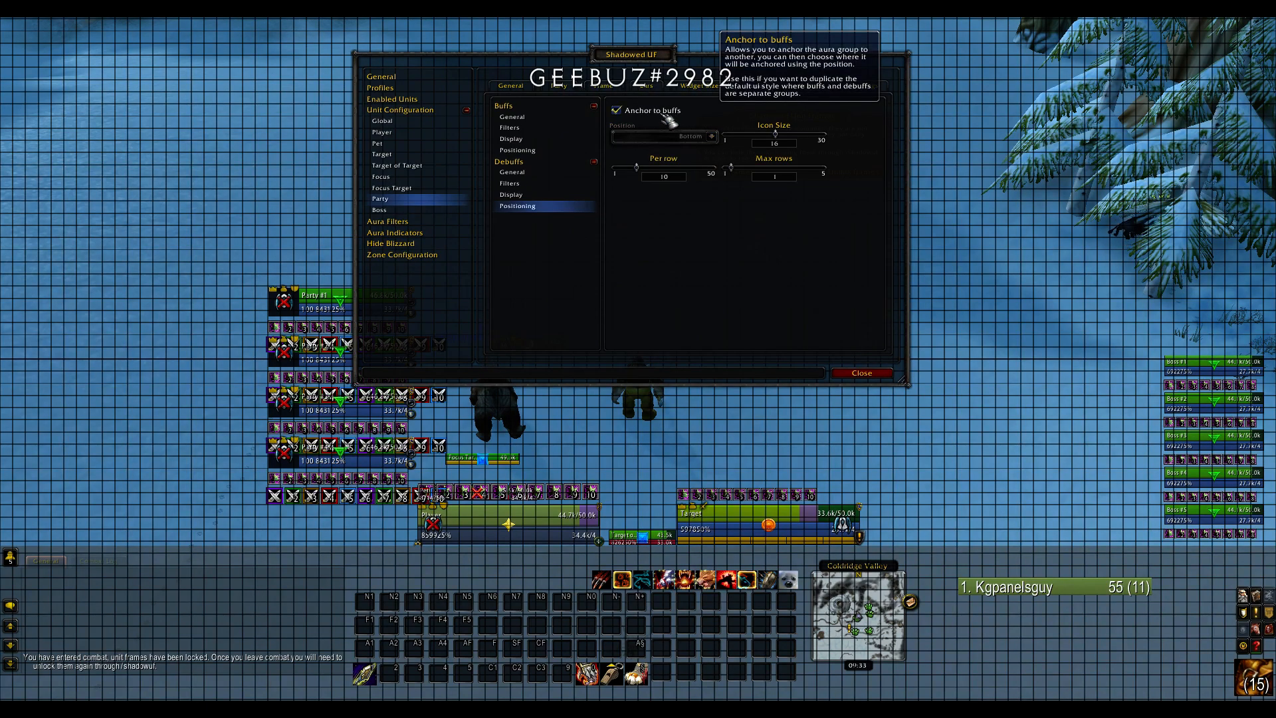
{"action": "left_click", "coordinate": [616, 111]}
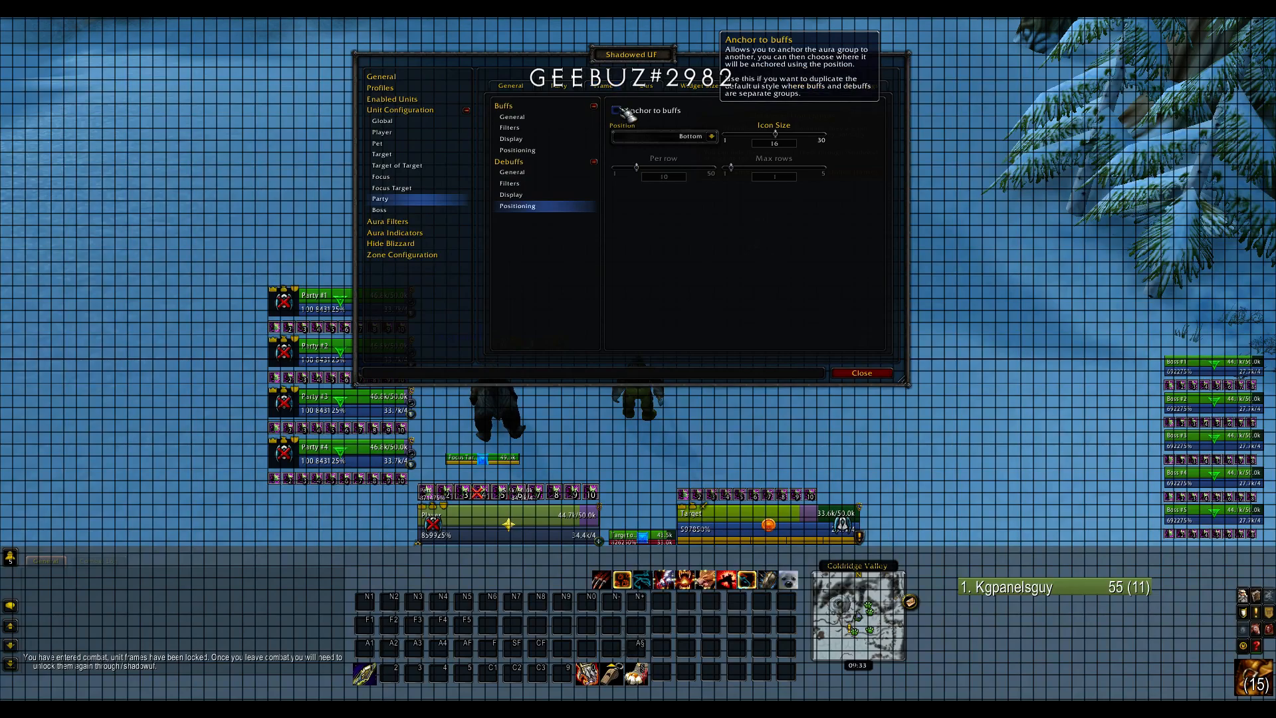
{"action": "left_click", "coordinate": [619, 111]}
- Disable the portrait for the party unit
{"action": "left_click", "coordinate": [534, 87]}
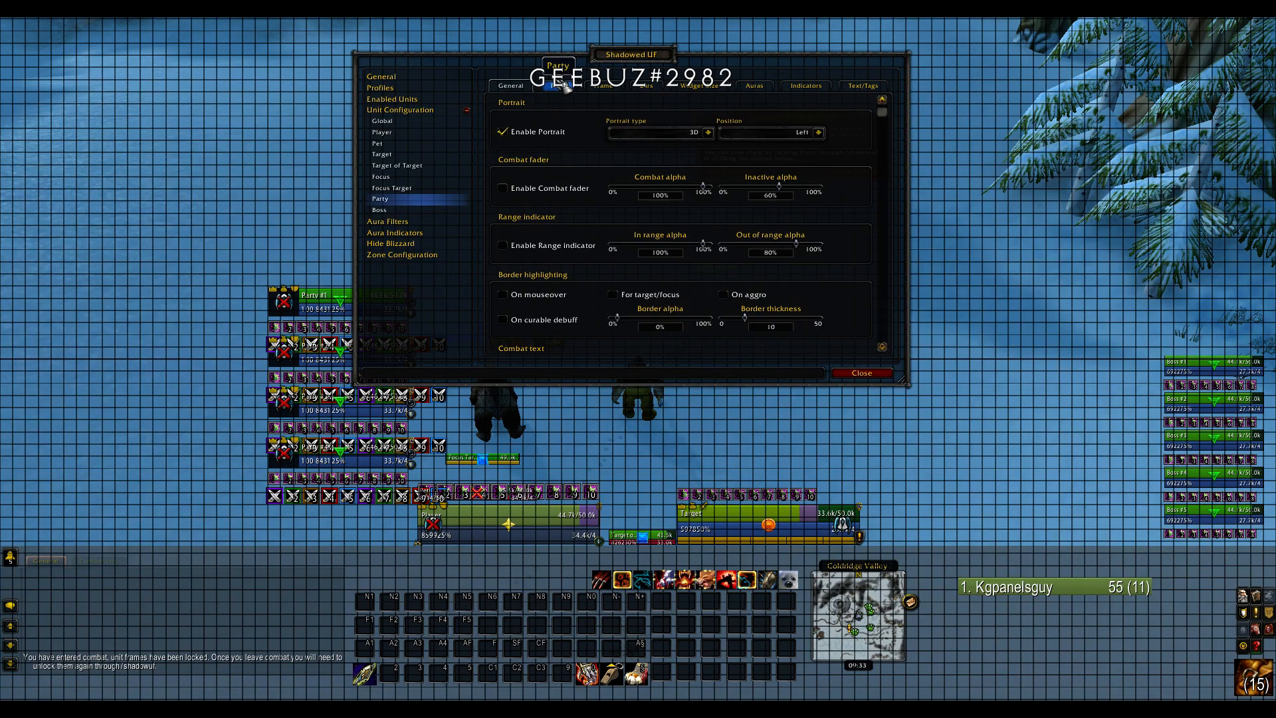
{"action": "left_click", "coordinate": [535, 133]}
- Look through the party unit's frame, general, party and widget size settings for the spacing between party frames
{"action": "left_click", "coordinate": [605, 87]}
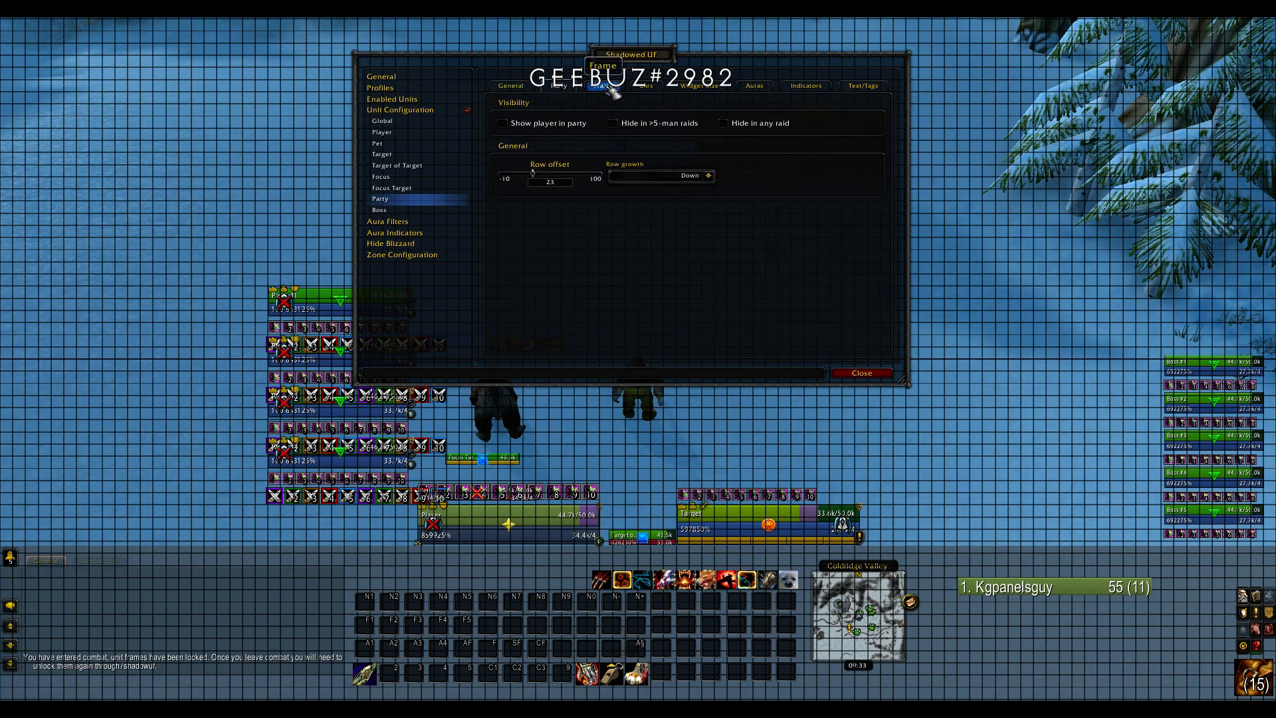
{"action": "left_click", "coordinate": [613, 89]}
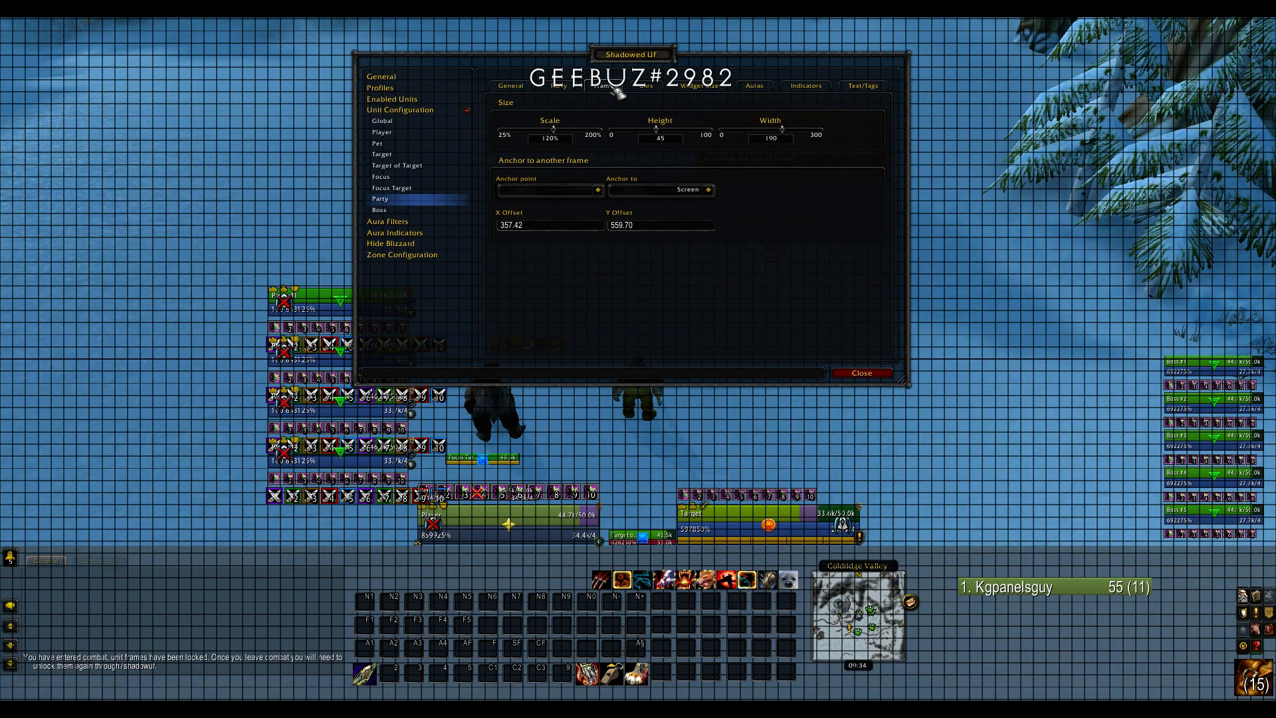
{"action": "left_click", "coordinate": [509, 92]}
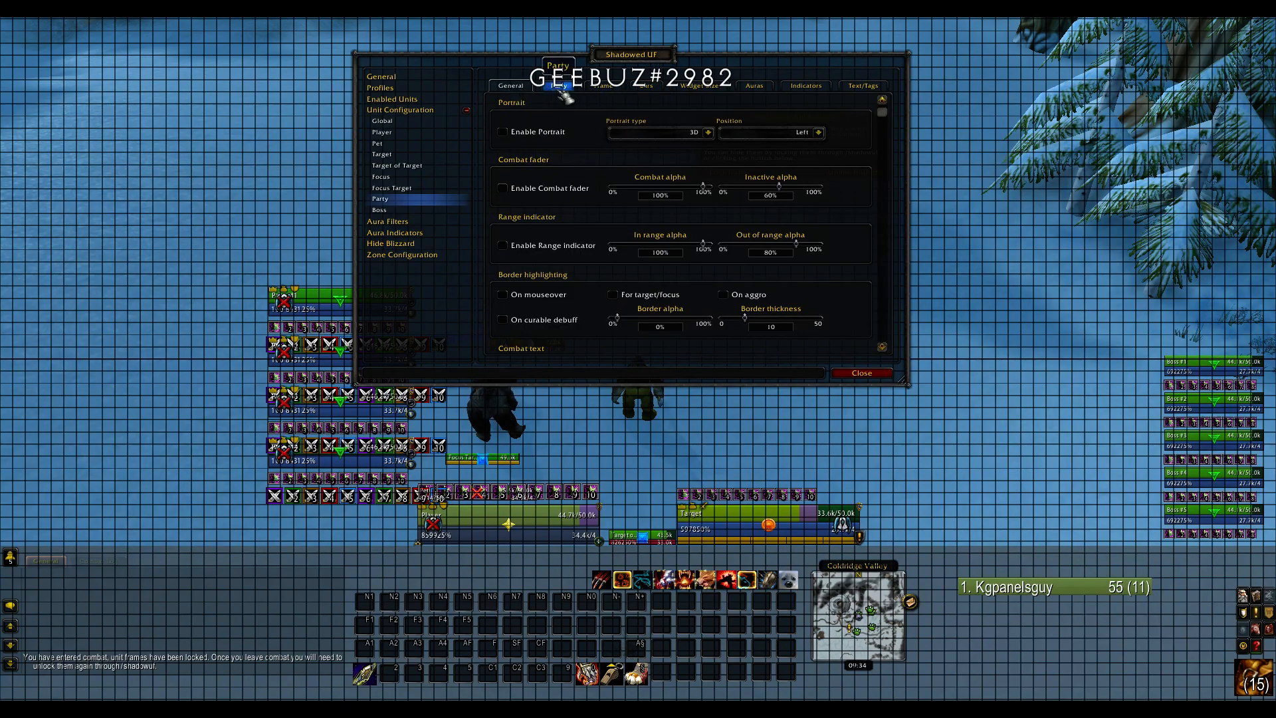
{"action": "scroll", "coordinate": [588, 166], "scroll_direction": "down", "scroll_amount": 1}
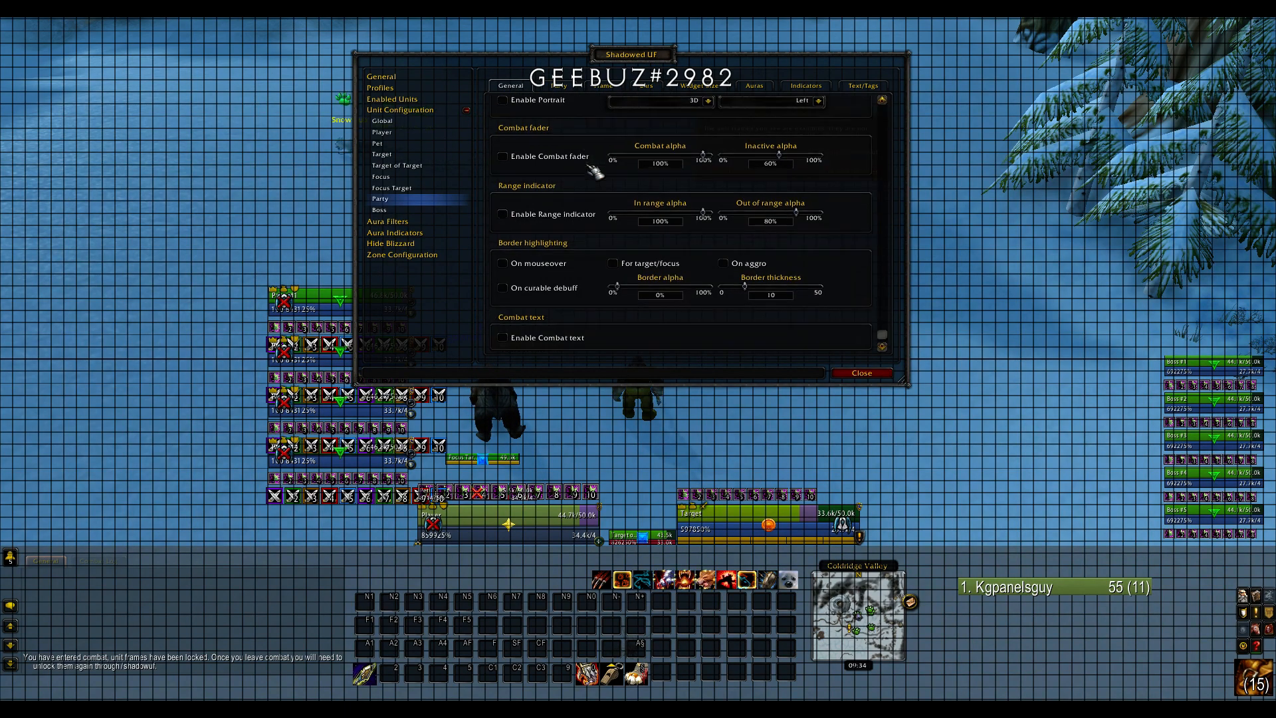
{"action": "scroll", "coordinate": [591, 169], "scroll_direction": "up", "scroll_amount": 1}
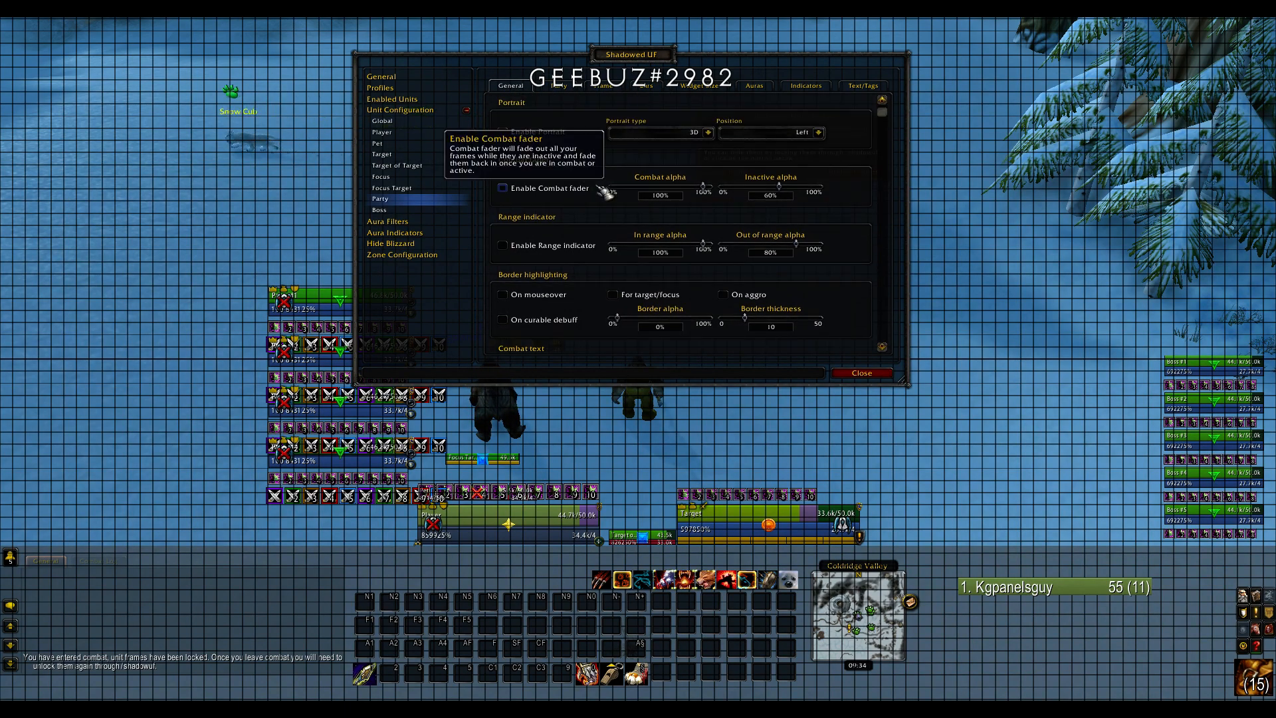
{"action": "left_click", "coordinate": [562, 89]}
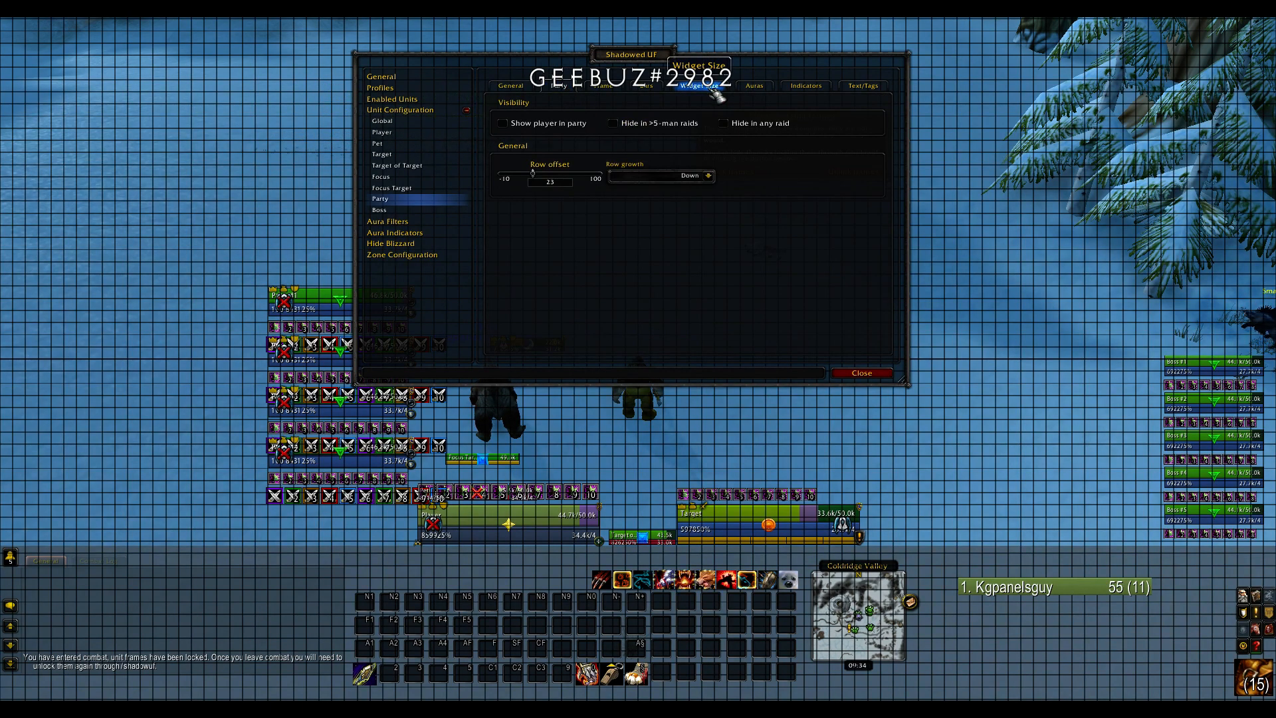
{"action": "left_click", "coordinate": [717, 95]}
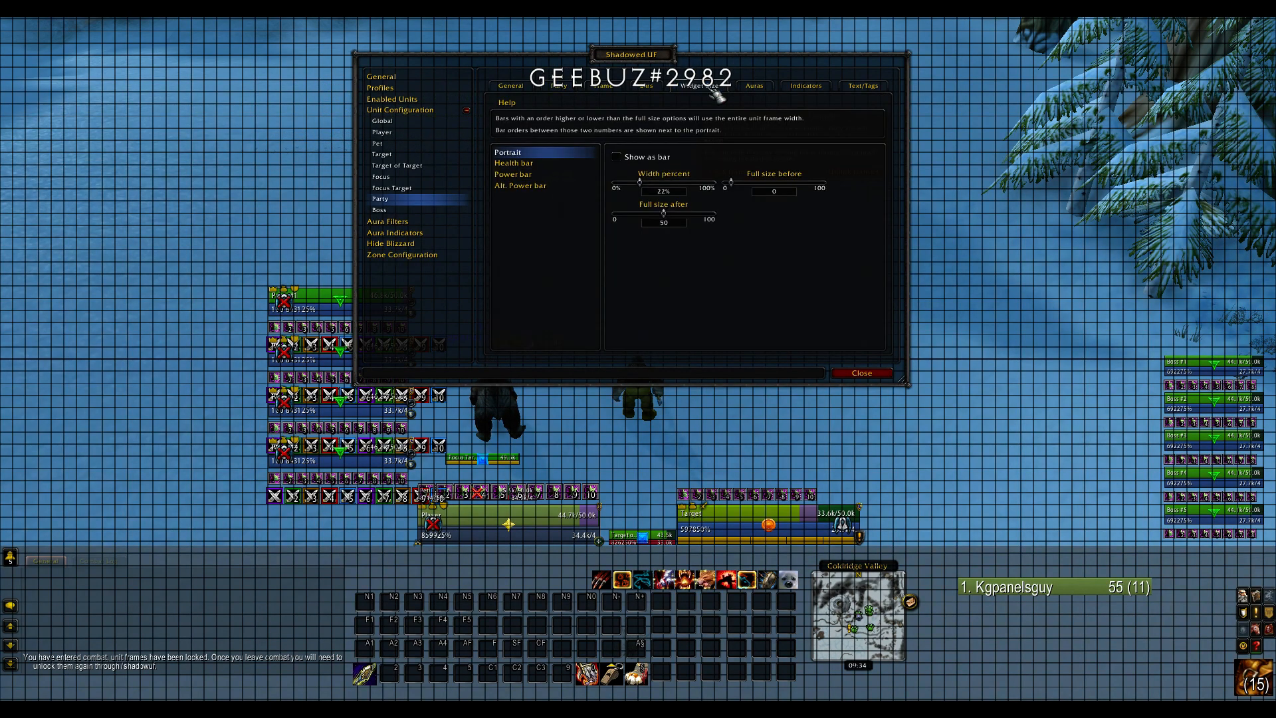
{"action": "left_click", "coordinate": [661, 93]}
{"action": "left_click", "coordinate": [613, 90]}
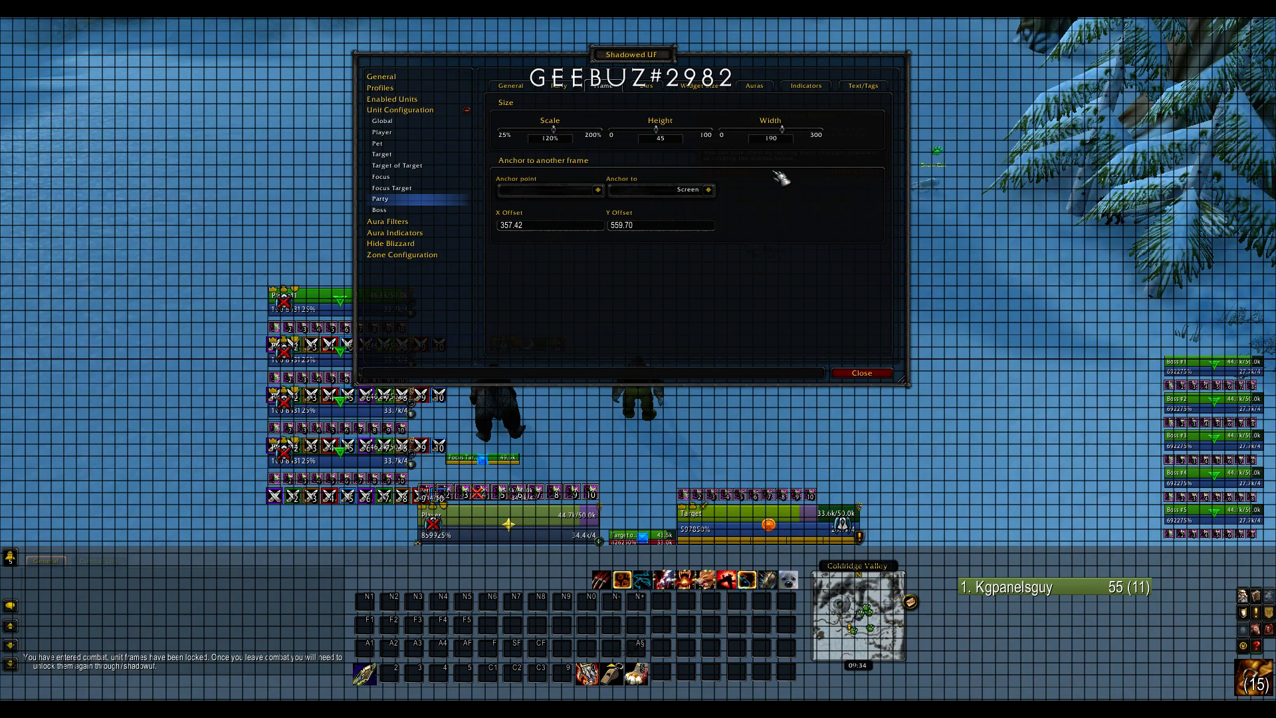
- Set the party row offset to 48, and move the party frames outward so they sit just above the lower panel
{"action": "left_click", "coordinate": [566, 92]}
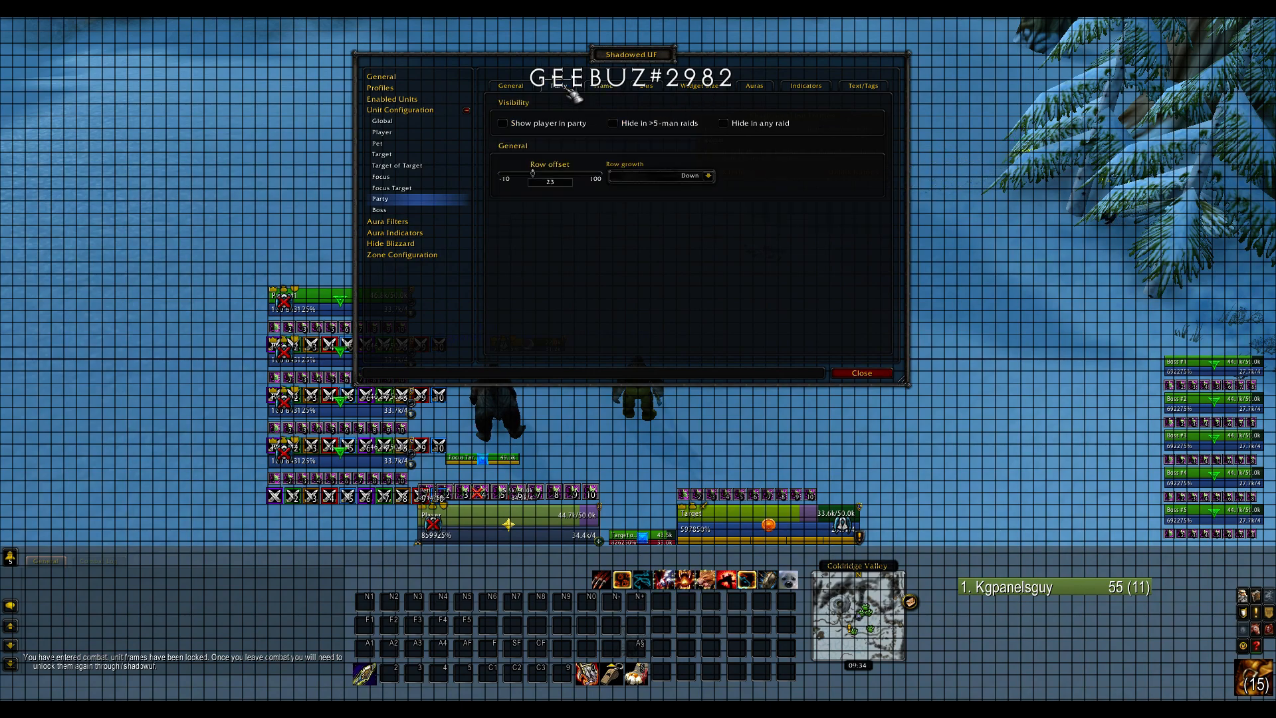
{"action": "left_click_drag", "start_coordinate": [533, 173], "coordinate": [560, 175]}
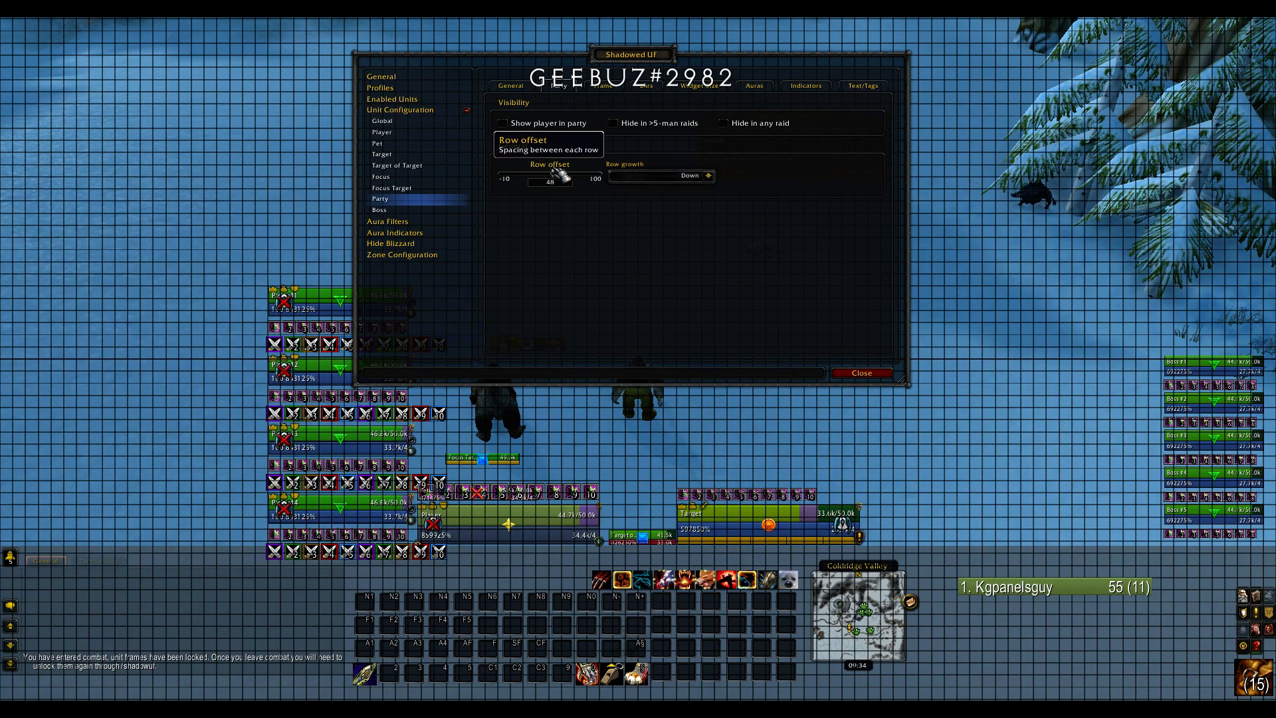
{"action": "left_click_drag", "start_coordinate": [631, 55], "coordinate": [693, 23]}
{"action": "left_click_drag", "start_coordinate": [349, 303], "coordinate": [289, 273]}
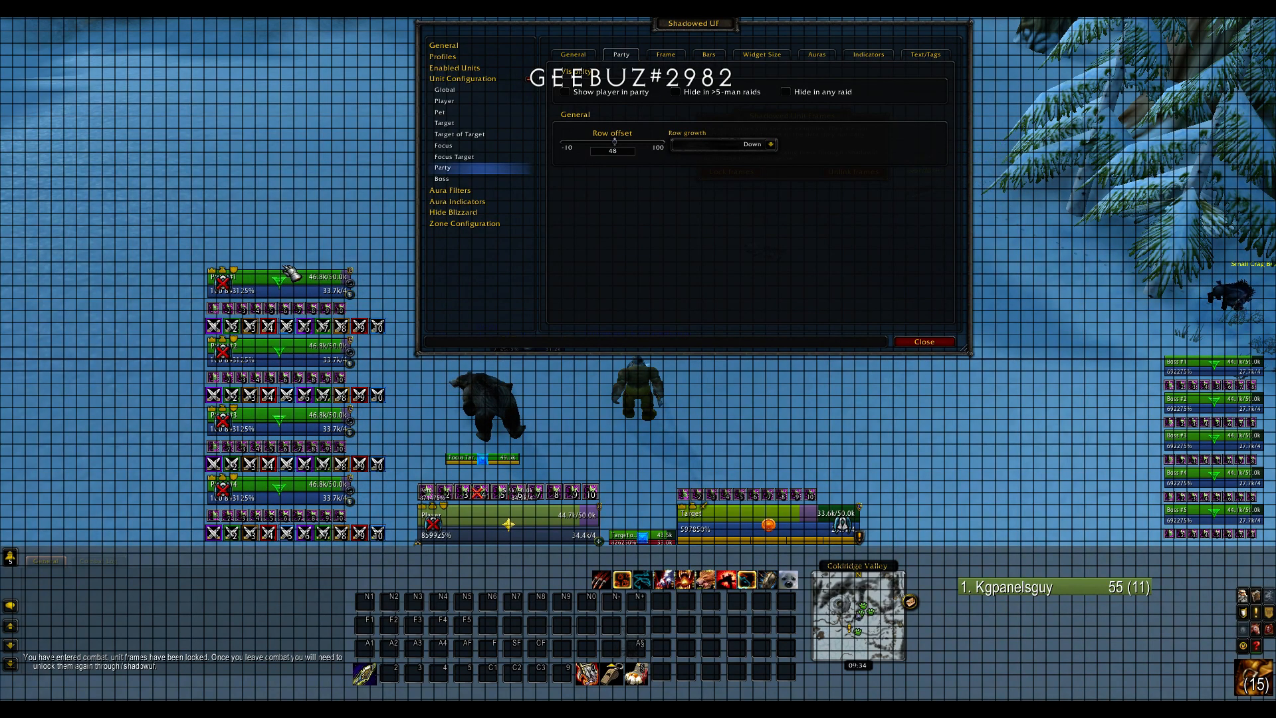
- Reduce the party debuff icon size until the debuff rows match the buff rows, and view the debuff display options
{"action": "left_click", "coordinate": [817, 54]}
{"action": "left_click_drag", "start_coordinate": [838, 103], "coordinate": [827, 104]}
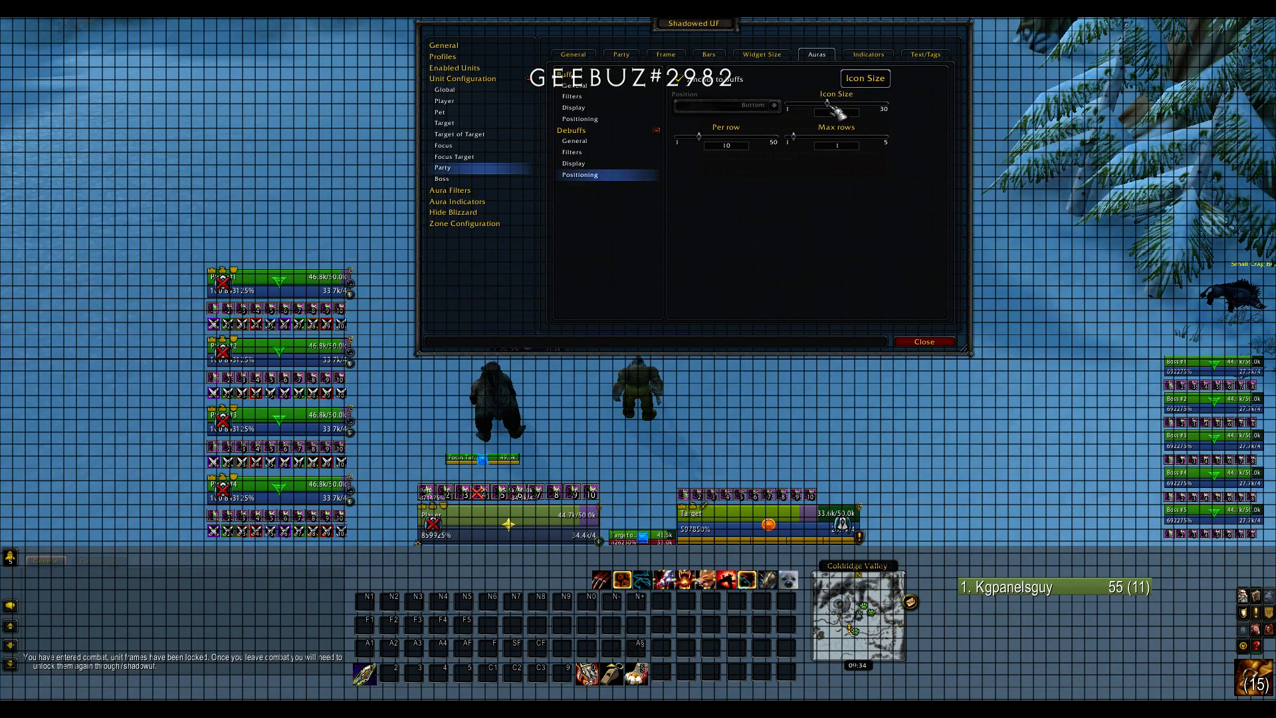
{"action": "left_click", "coordinate": [615, 164]}
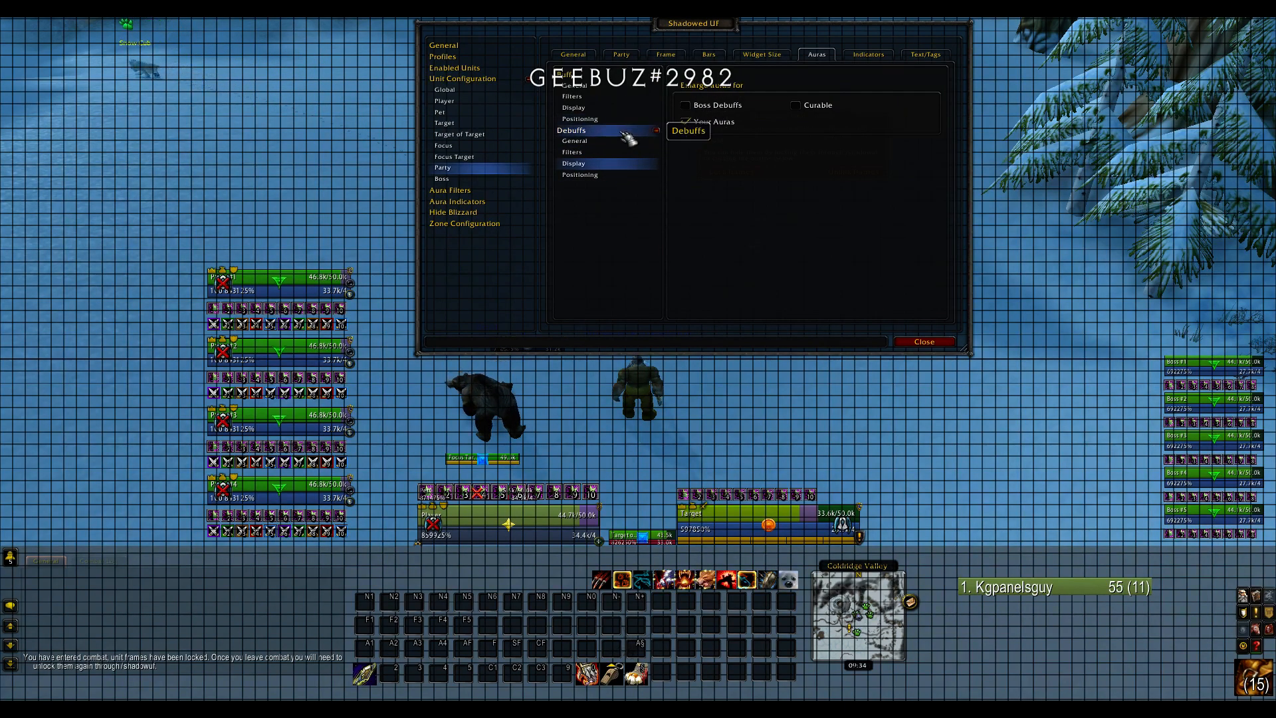
- Place the Focus and Focus Target frames just above the player frame, and open the addon's general settings
{"action": "left_click_drag", "start_coordinate": [711, 28], "coordinate": [910, 12]}
{"action": "left_click_drag", "start_coordinate": [525, 351], "coordinate": [483, 450]}
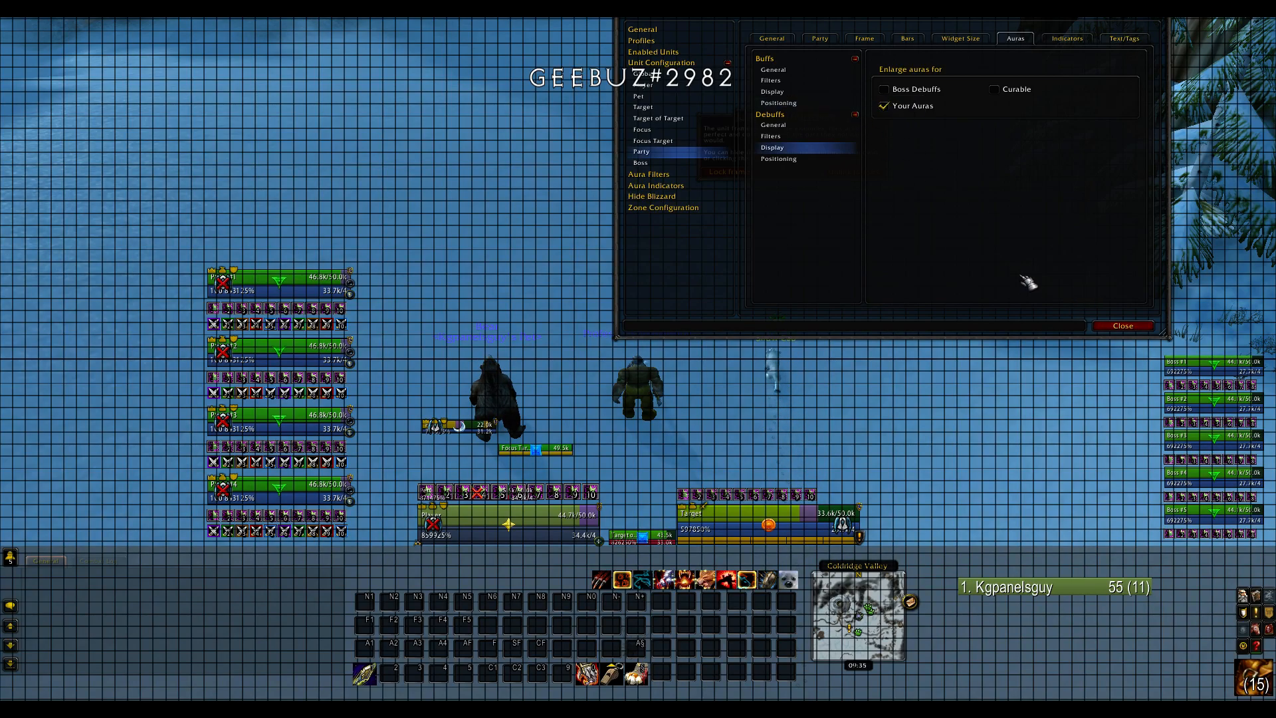
{"action": "left_click", "coordinate": [643, 29]}
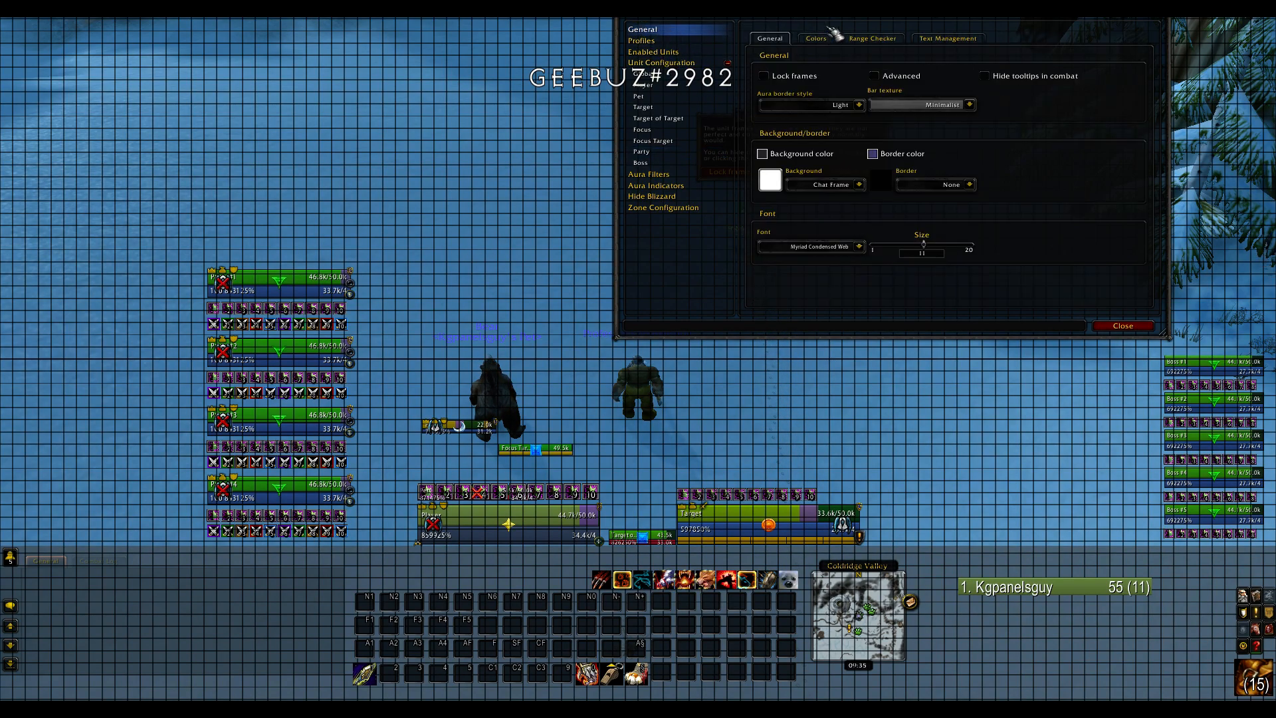
- Close the unit frame settings, turn the view towards the character, and lock the Shadowed Unit Frames
{"action": "left_click", "coordinate": [1119, 326]}
{"action": "left_click_drag", "start_coordinate": [785, 260], "coordinate": [798, 213]}
{"action": "left_click_drag", "start_coordinate": [796, 121], "coordinate": [830, 196]}
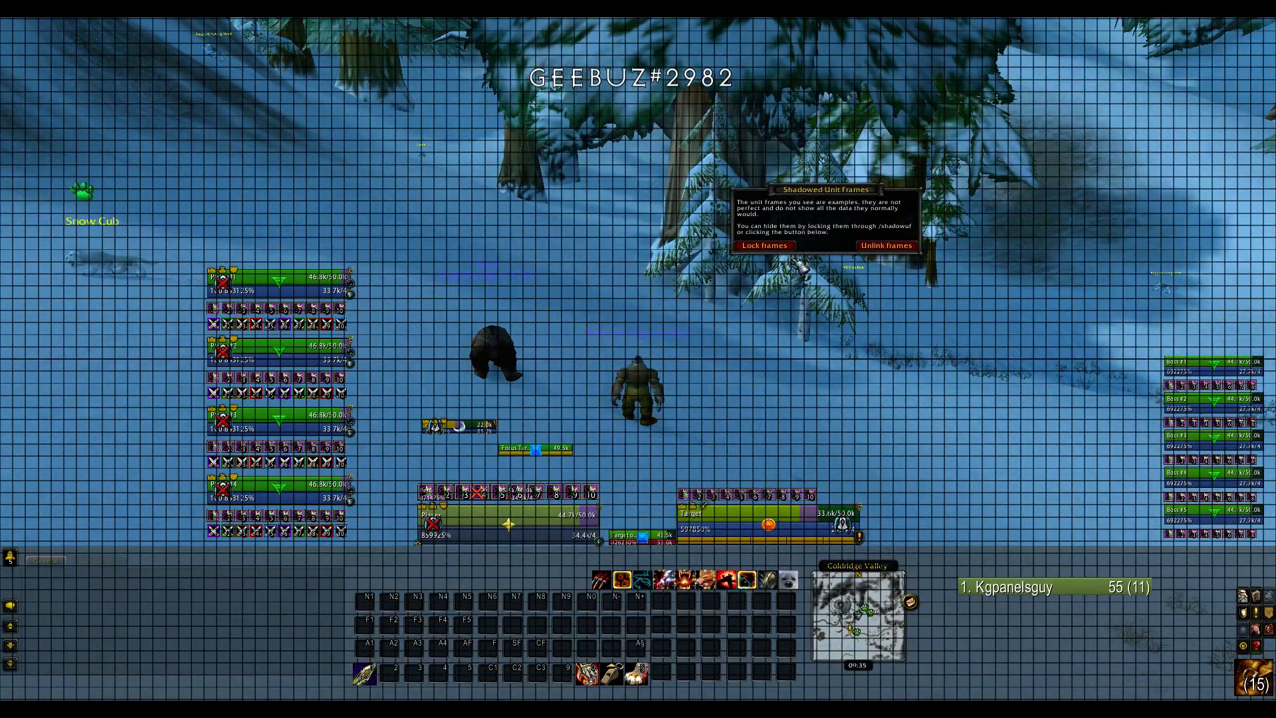
{"action": "left_click", "coordinate": [778, 246]}
{"action": "left_click_drag", "start_coordinate": [777, 247], "coordinate": [658, 252]}
{"action": "key", "text": "w"}
{"action": "left_click_drag", "start_coordinate": [764, 392], "coordinate": [857, 393]}
{"action": "key", "text": "space"}
{"action": "key", "text": "space"}
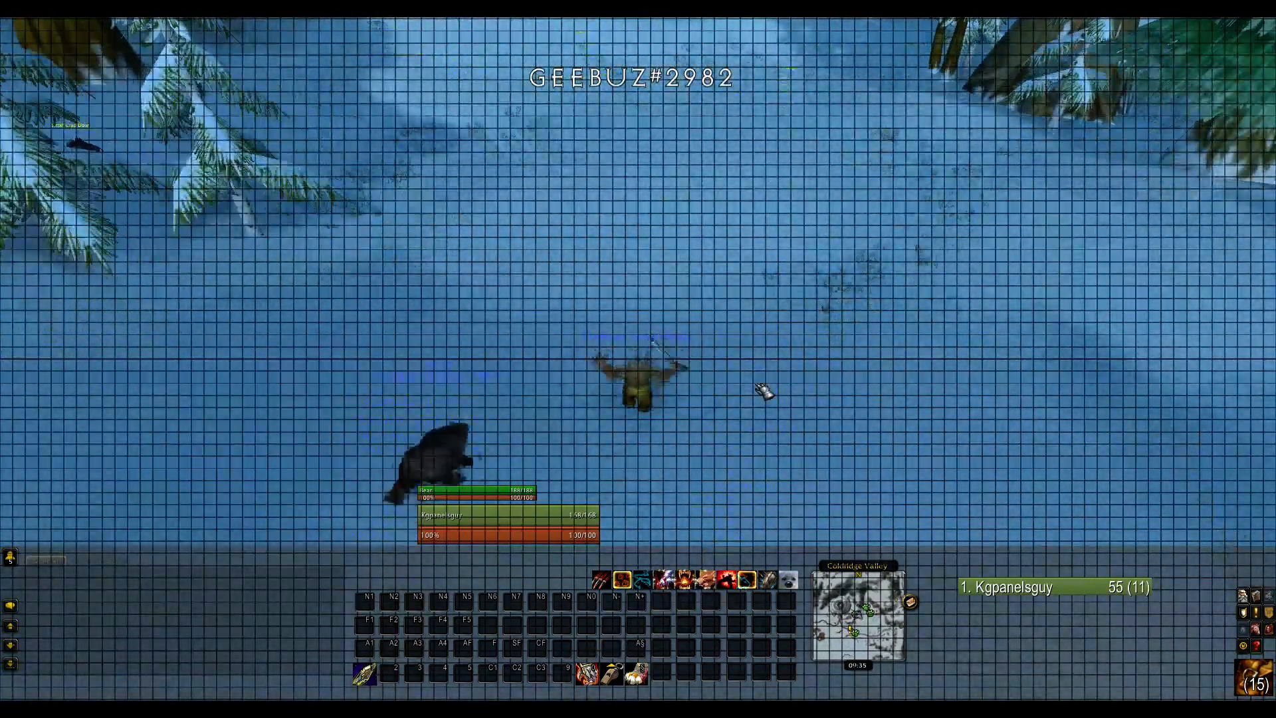
- Open the Quartz settings with /quartz, unlock the cast bars for moving, and accept the settings
{"action": "type", "text": "/qua"}
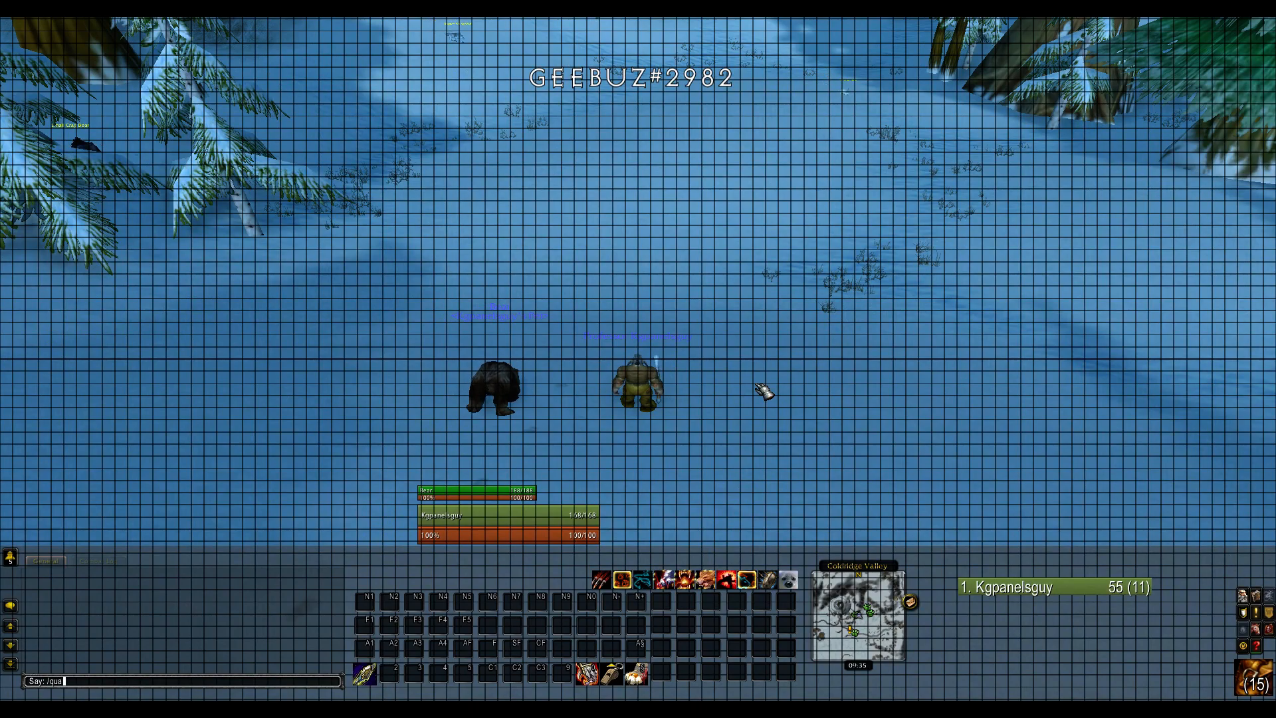
{"action": "type", "text": "rtz"}
{"action": "key", "text": "Return"}
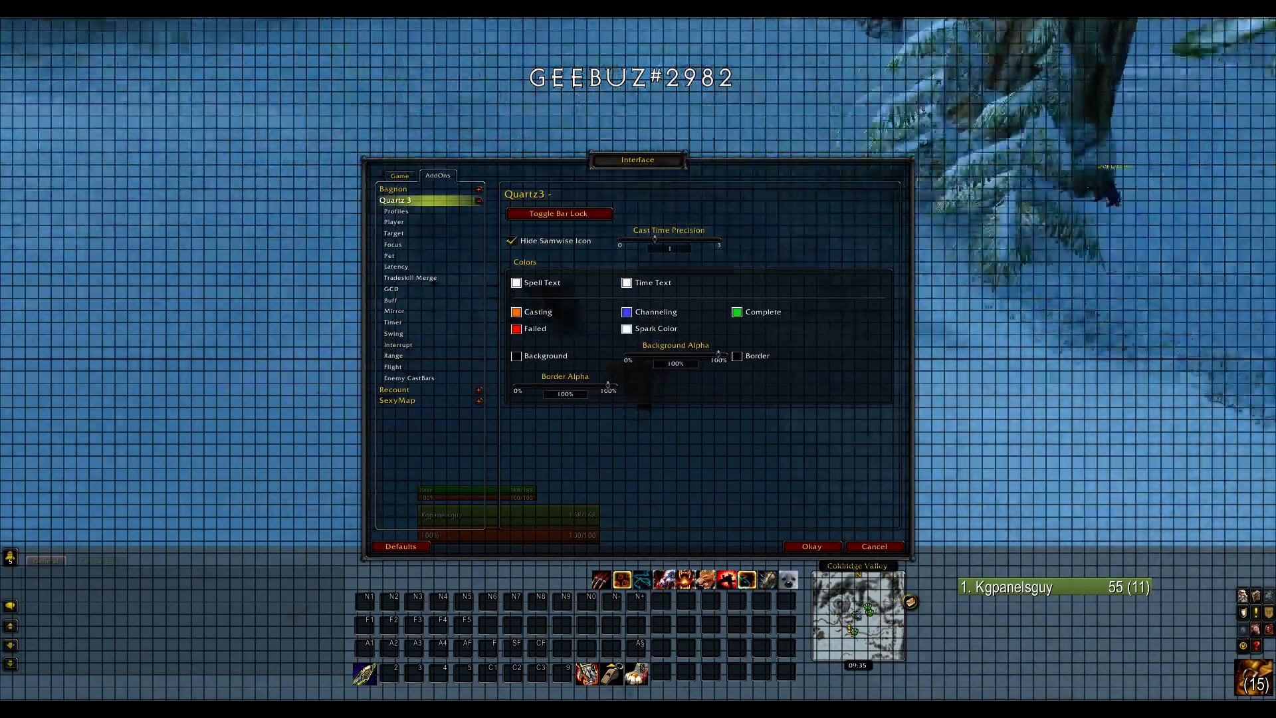
{"action": "left_click_drag", "start_coordinate": [957, 237], "coordinate": [882, 236]}
{"action": "left_click", "coordinate": [572, 221]}
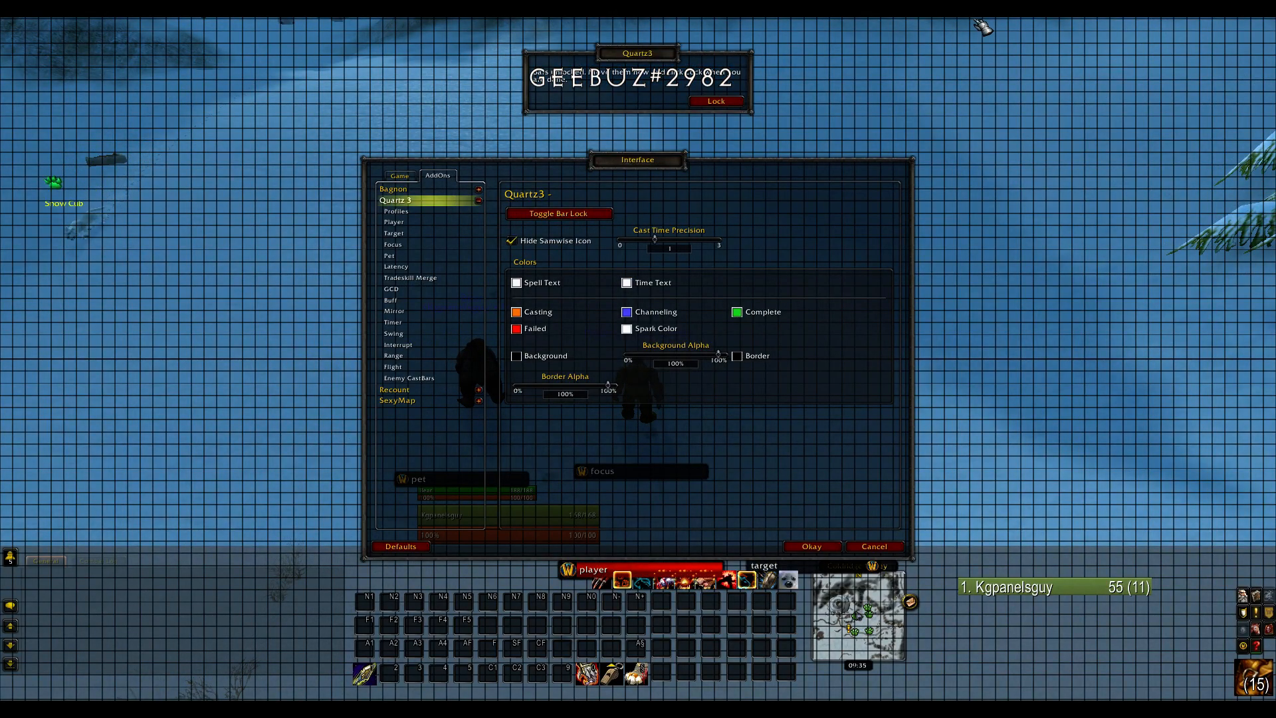
{"action": "left_click", "coordinate": [811, 546]}
- Move the player, focus, pet and target cast bars into the open area around the character to clear the action bars
{"action": "left_click_drag", "start_coordinate": [583, 578], "coordinate": [699, 333]}
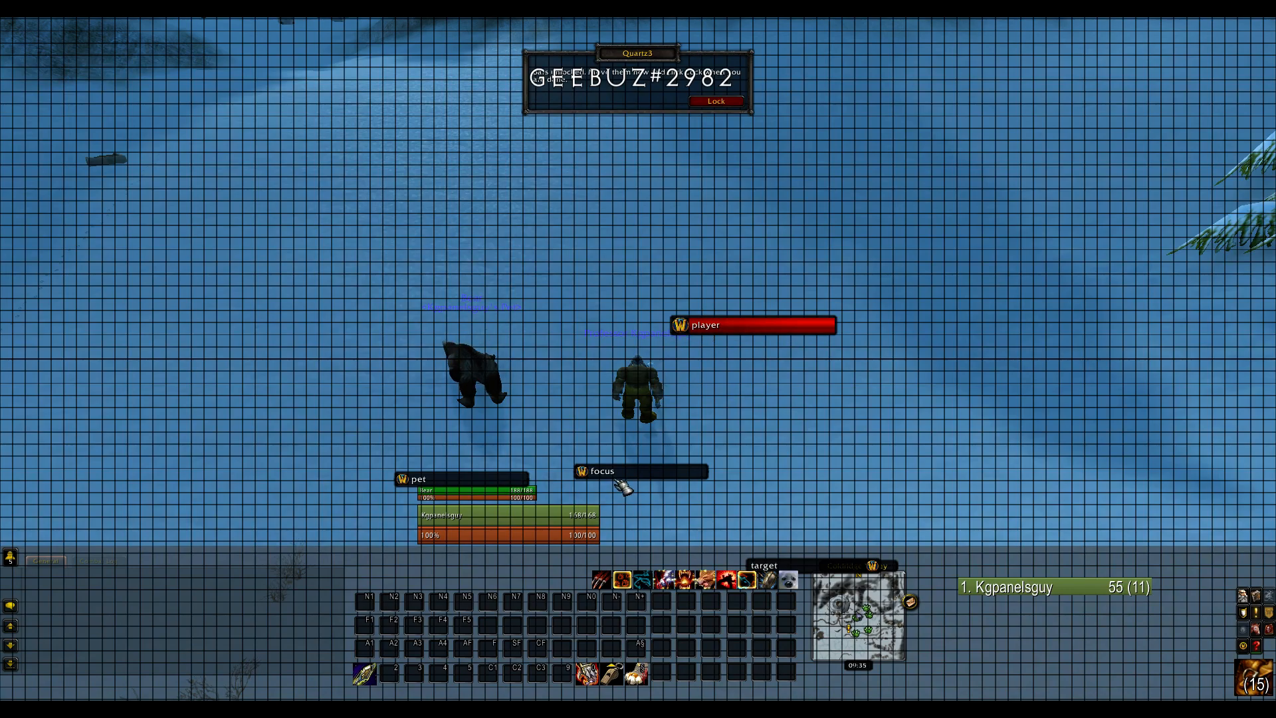
{"action": "left_click_drag", "start_coordinate": [625, 480], "coordinate": [651, 342]}
{"action": "left_click_drag", "start_coordinate": [477, 487], "coordinate": [737, 418]}
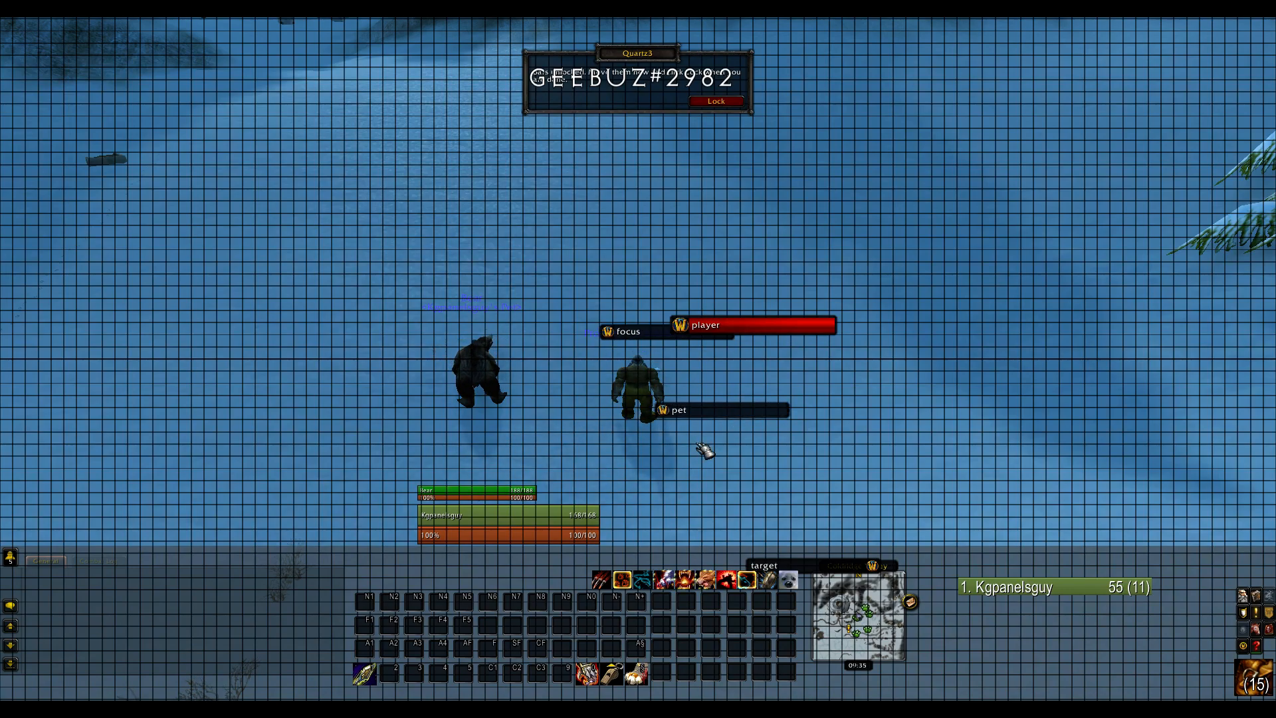
{"action": "left_click_drag", "start_coordinate": [824, 565], "coordinate": [712, 452]}
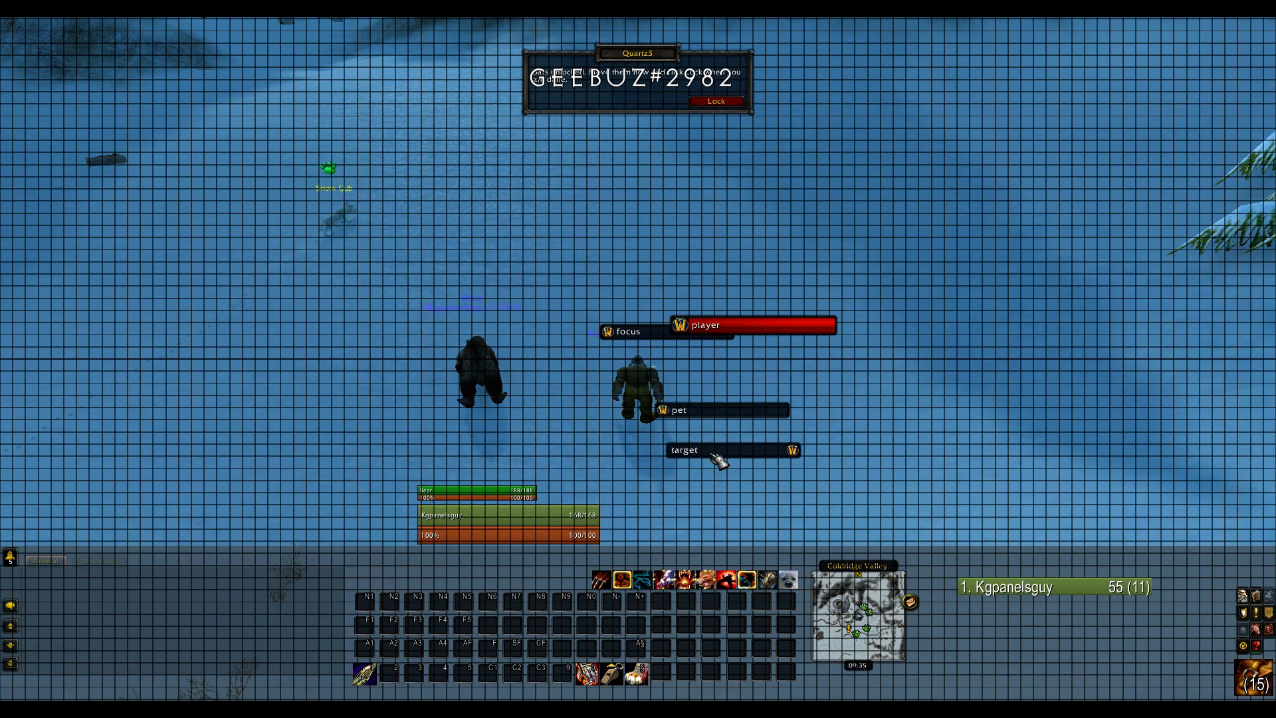
- Reopen the Quartz settings, unlock the swing timer bar, and accept the settings
{"action": "key", "text": "Return"}
{"action": "key", "text": "Up"}
{"action": "key", "text": "Return"}
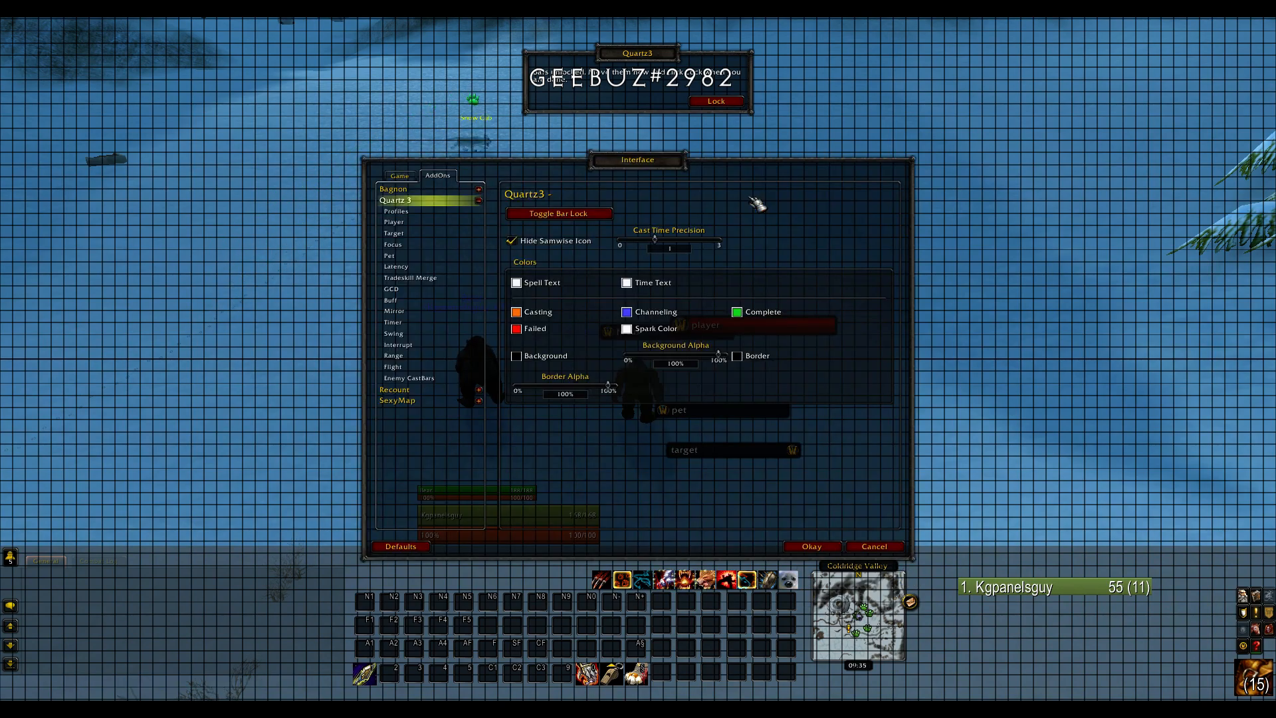
{"action": "left_click", "coordinate": [425, 339]}
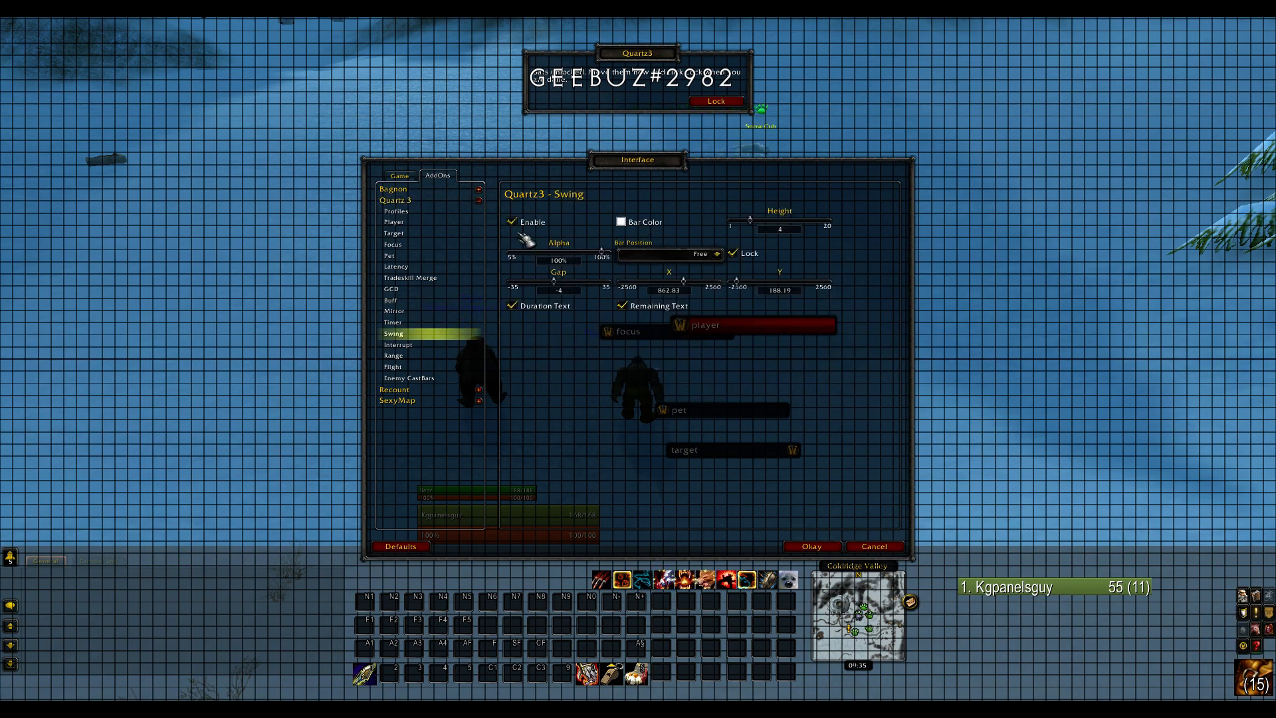
{"action": "left_click", "coordinate": [733, 253]}
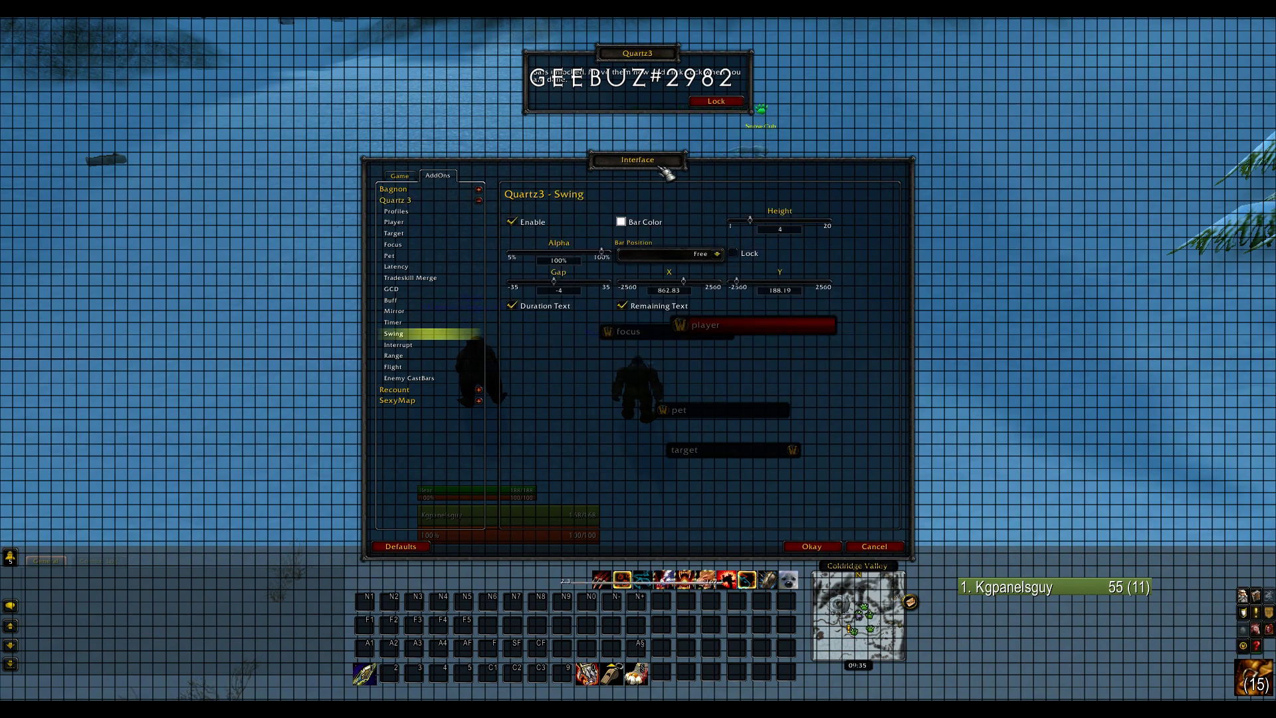
{"action": "left_click", "coordinate": [812, 546]}
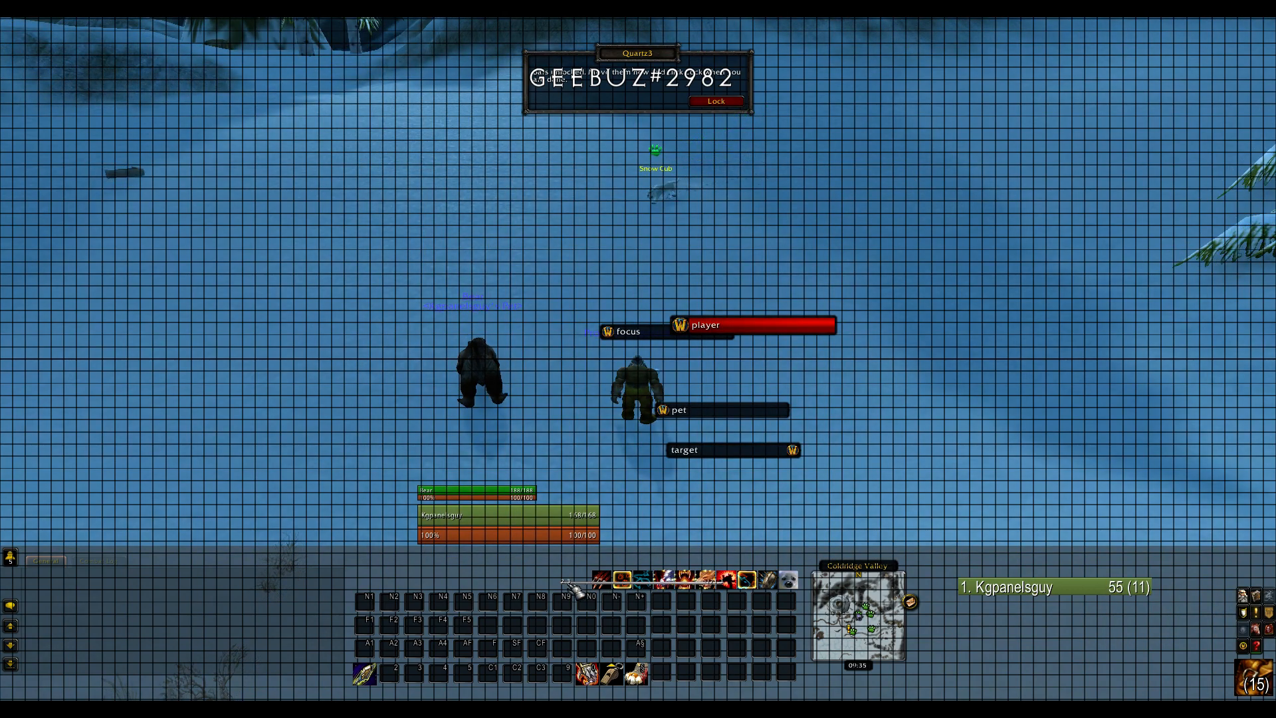
- Place the swing timer bar just below the character and the player cast bar between the player frame and the action bars
{"action": "left_click_drag", "start_coordinate": [572, 585], "coordinate": [574, 566]}
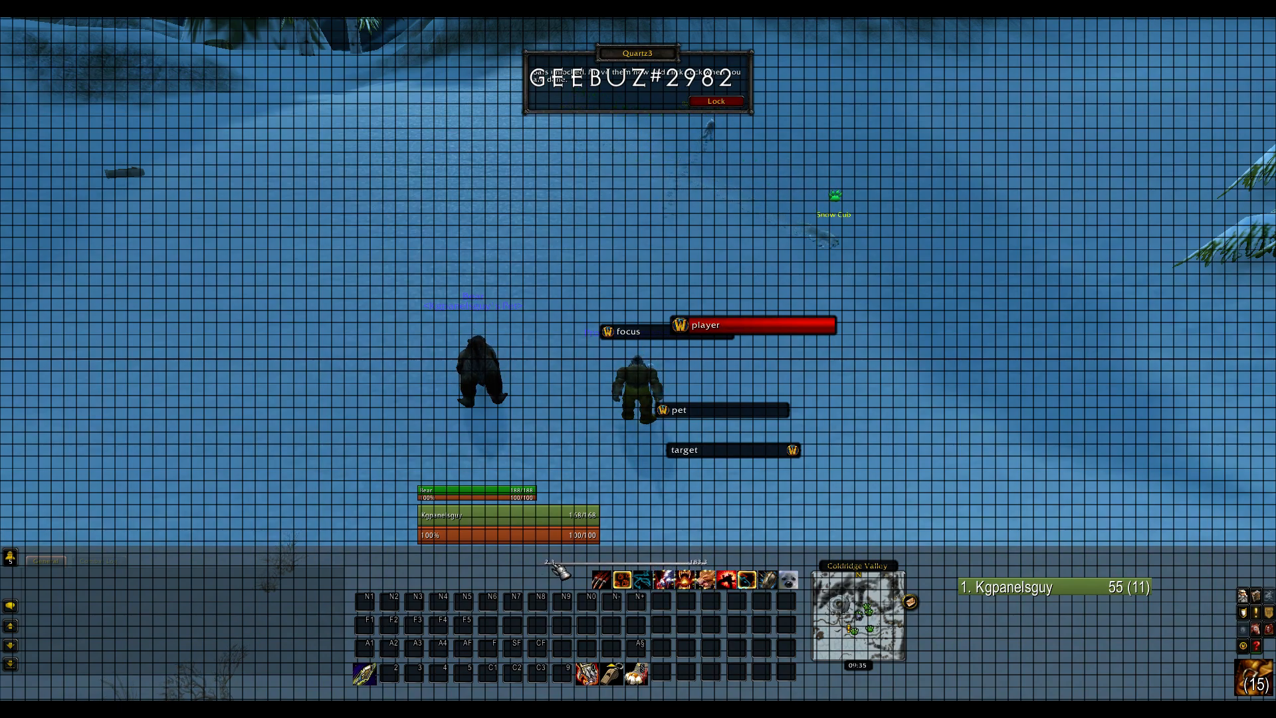
{"action": "left_click_drag", "start_coordinate": [755, 325], "coordinate": [711, 492]}
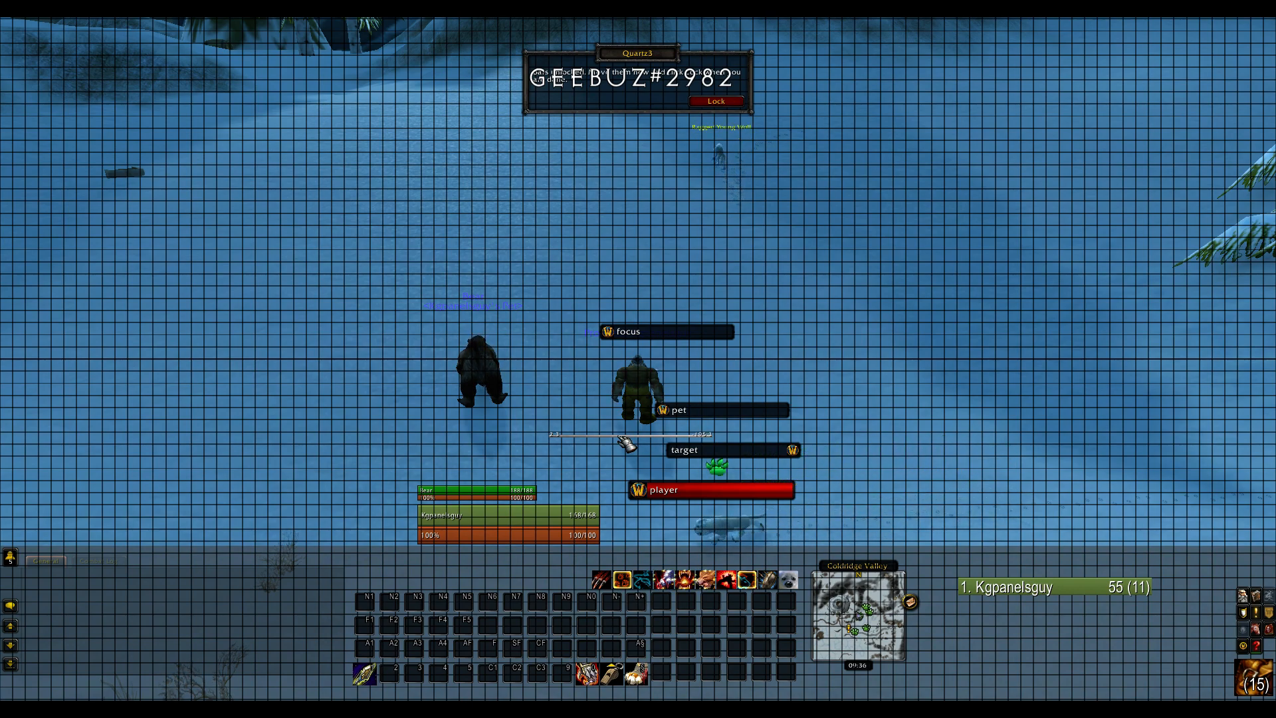
{"action": "left_click_drag", "start_coordinate": [619, 436], "coordinate": [618, 446]}
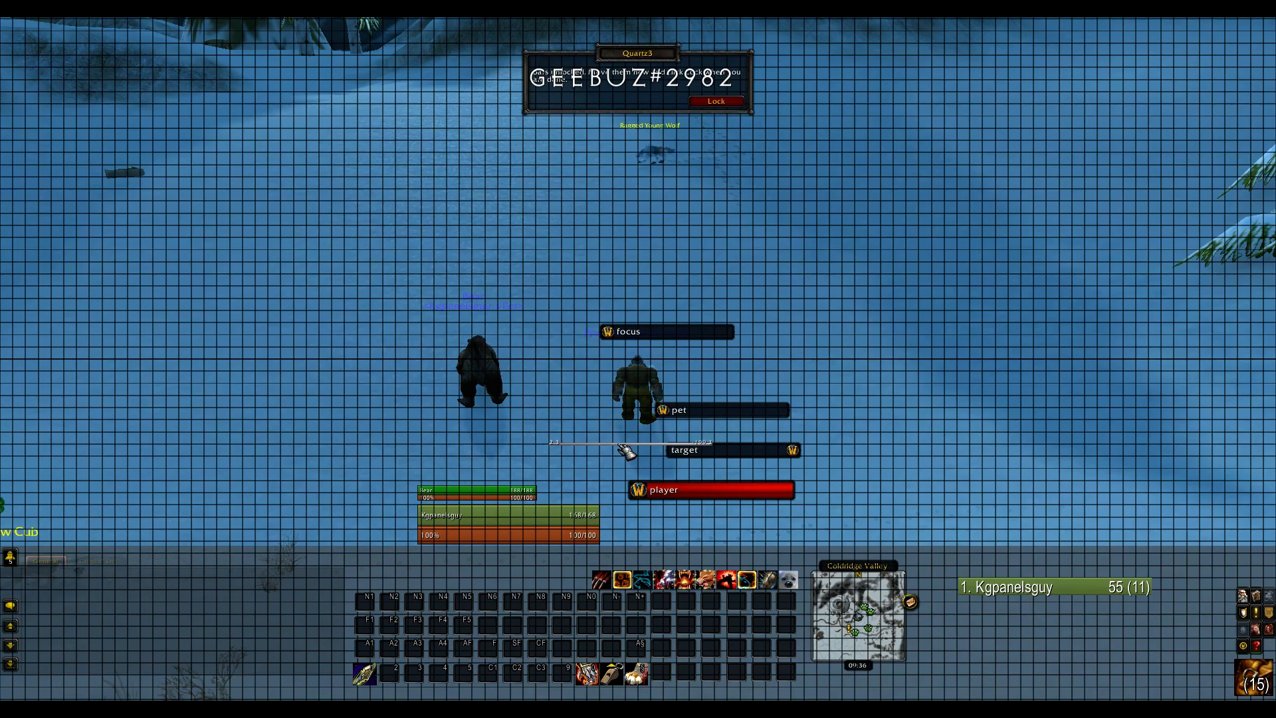
{"action": "left_click_drag", "start_coordinate": [685, 492], "coordinate": [592, 559]}
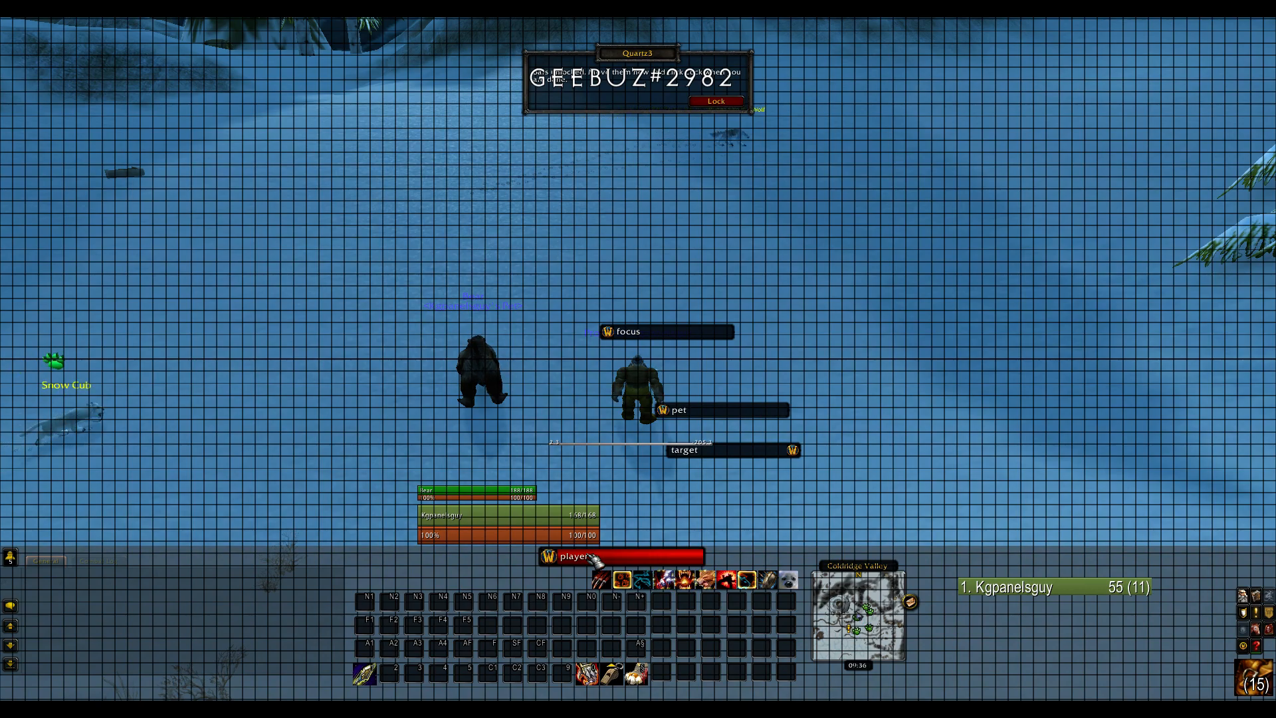
{"action": "right_click", "coordinate": [881, 516]}
{"action": "key", "text": "w"}
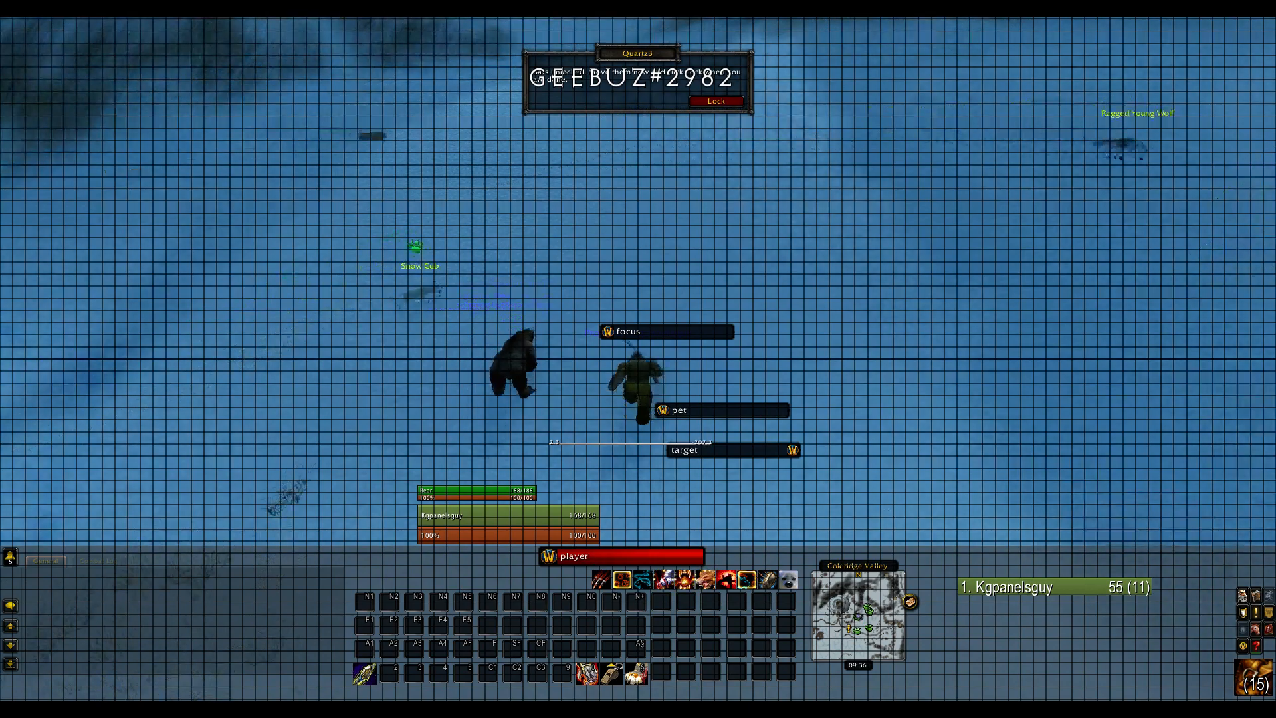
{"action": "key", "text": "w"}
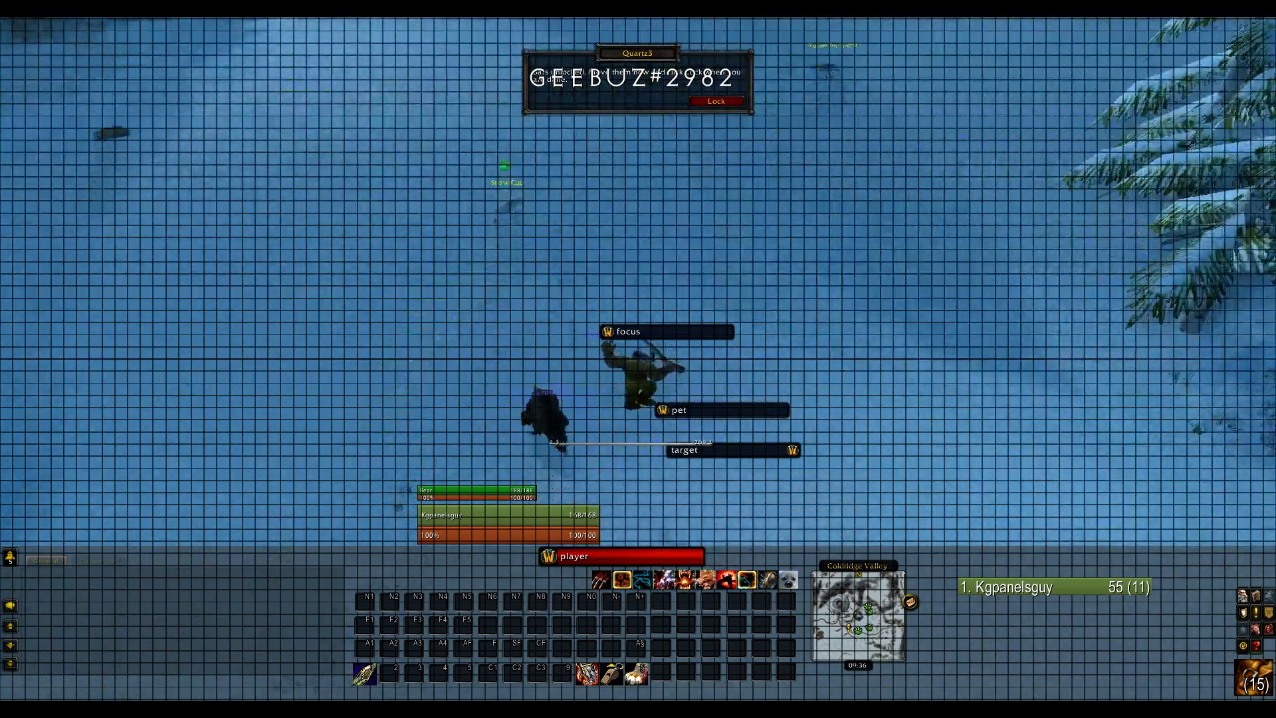
- Place the pet cast bar directly above the pet frame, and target the own character to place the target cast bar beside the target frame
{"action": "mouse_move", "coordinate": [701, 416]}
{"action": "left_mouse_down"}
{"action": "mouse_move", "coordinate": [459, 467]}
{"action": "mouse_move", "coordinate": [460, 477]}
{"action": "left_mouse_up"}
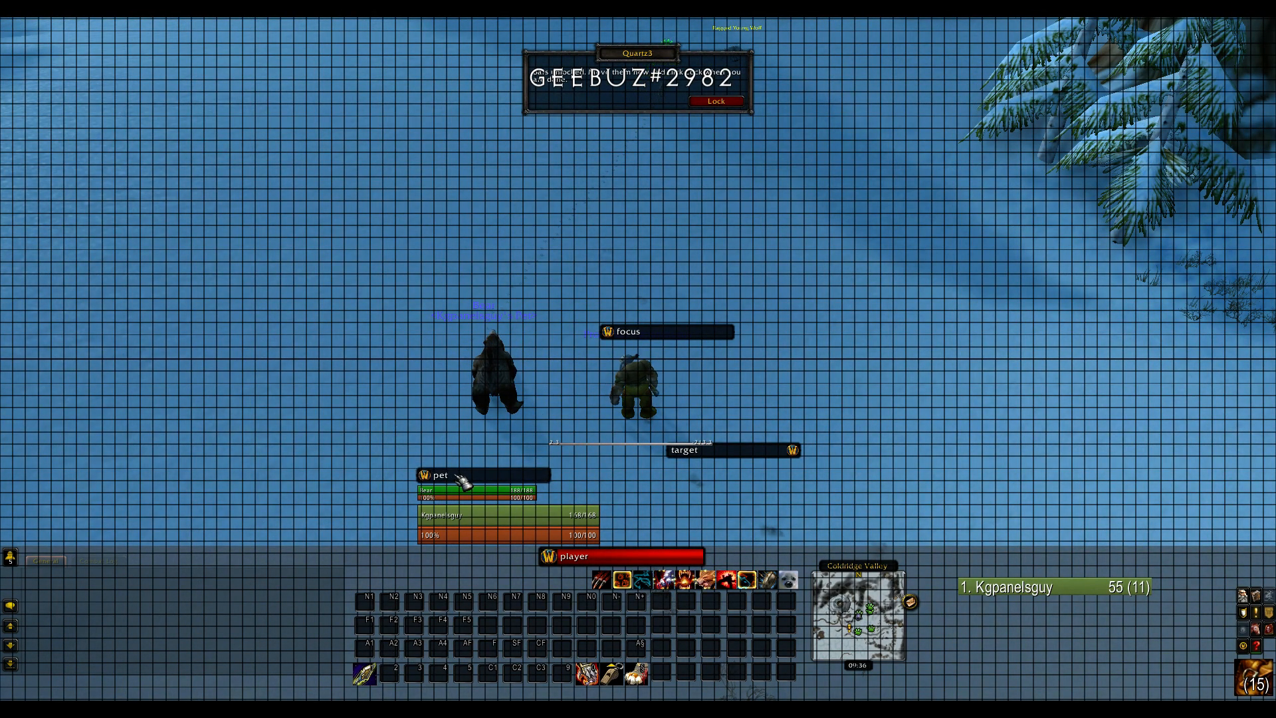
{"action": "left_click", "coordinate": [548, 517]}
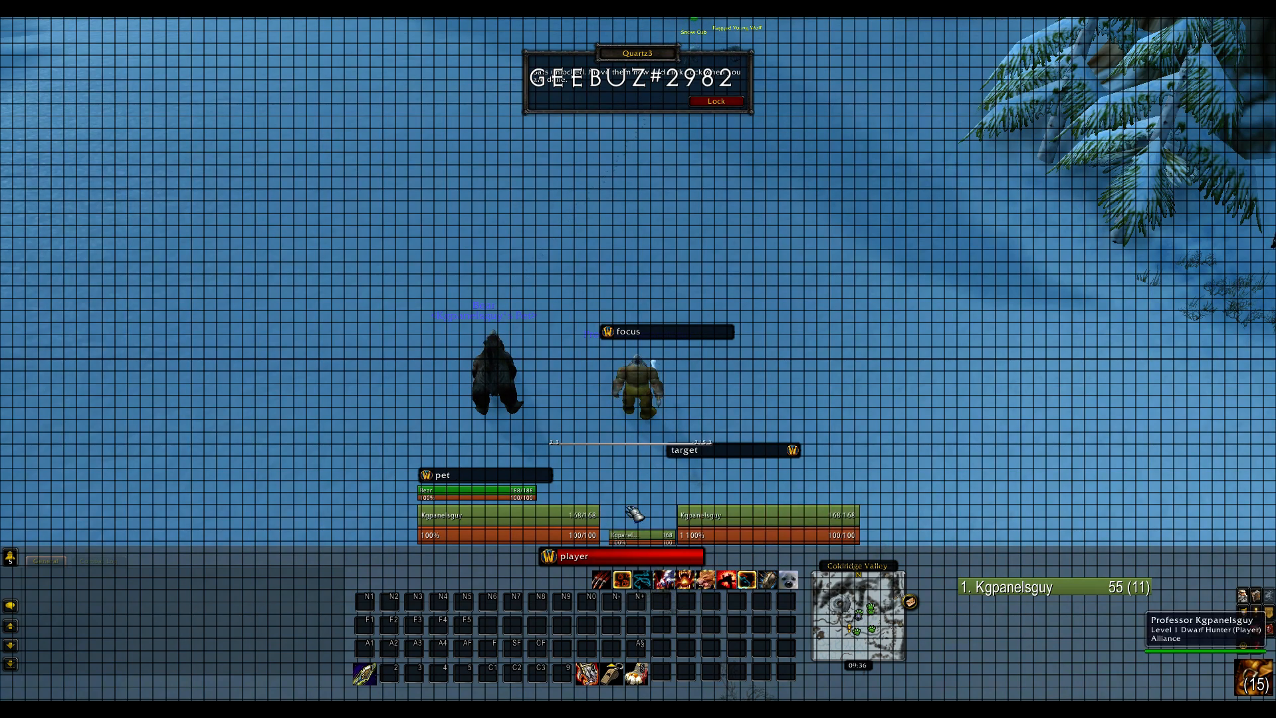
{"action": "left_click_drag", "start_coordinate": [747, 453], "coordinate": [946, 540]}
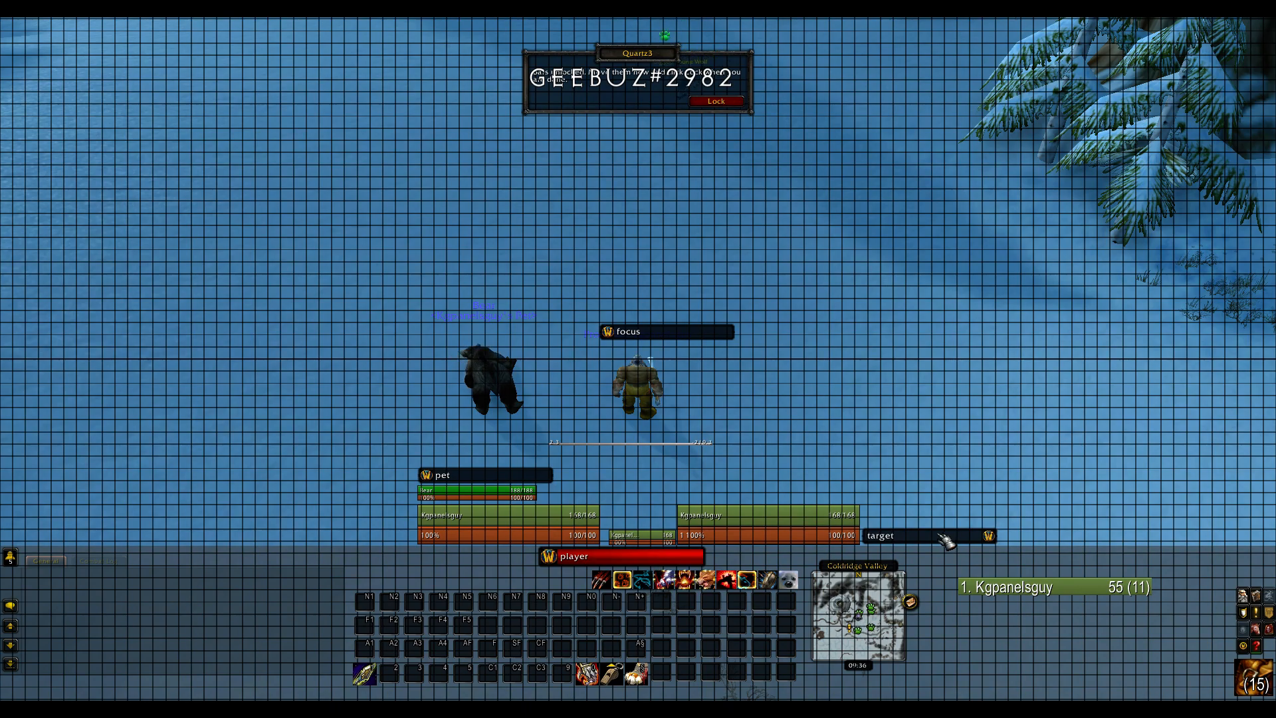
- Set the own character as focus and place the focus cast bar just above the focus frame
{"action": "key", "text": "w"}
{"action": "key", "text": "e"}
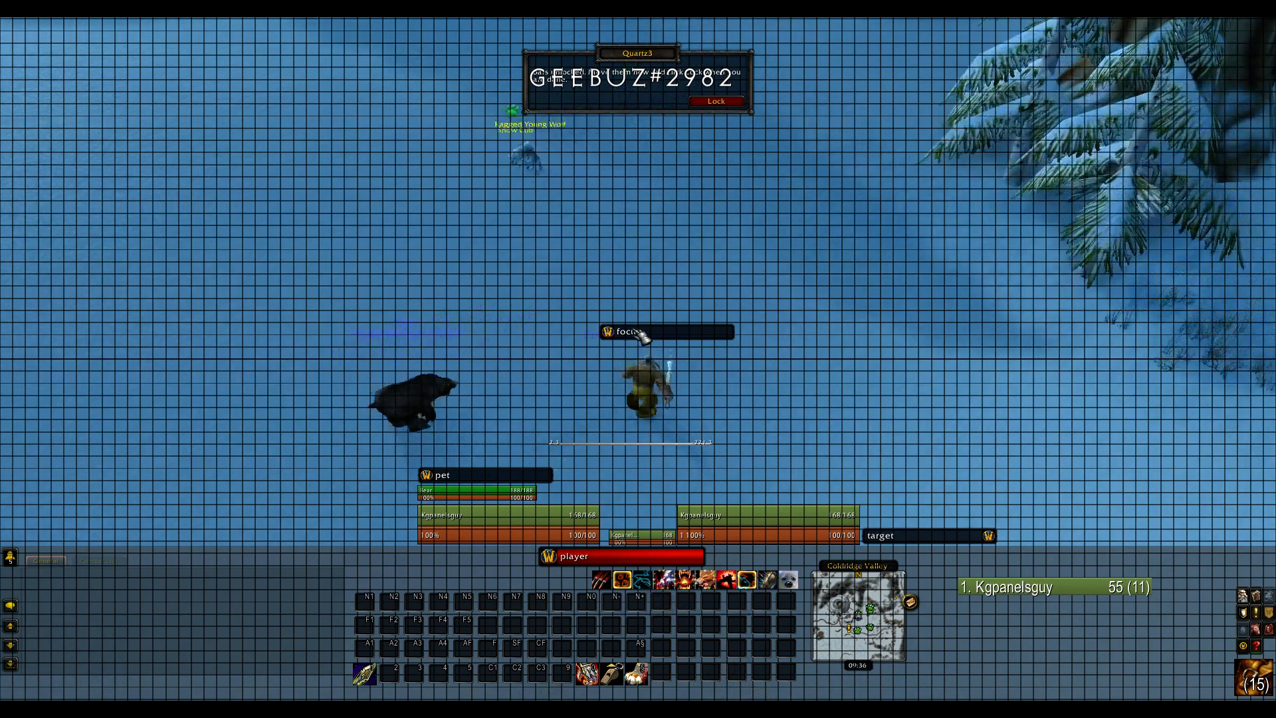
{"action": "left_click", "coordinate": [745, 549]}
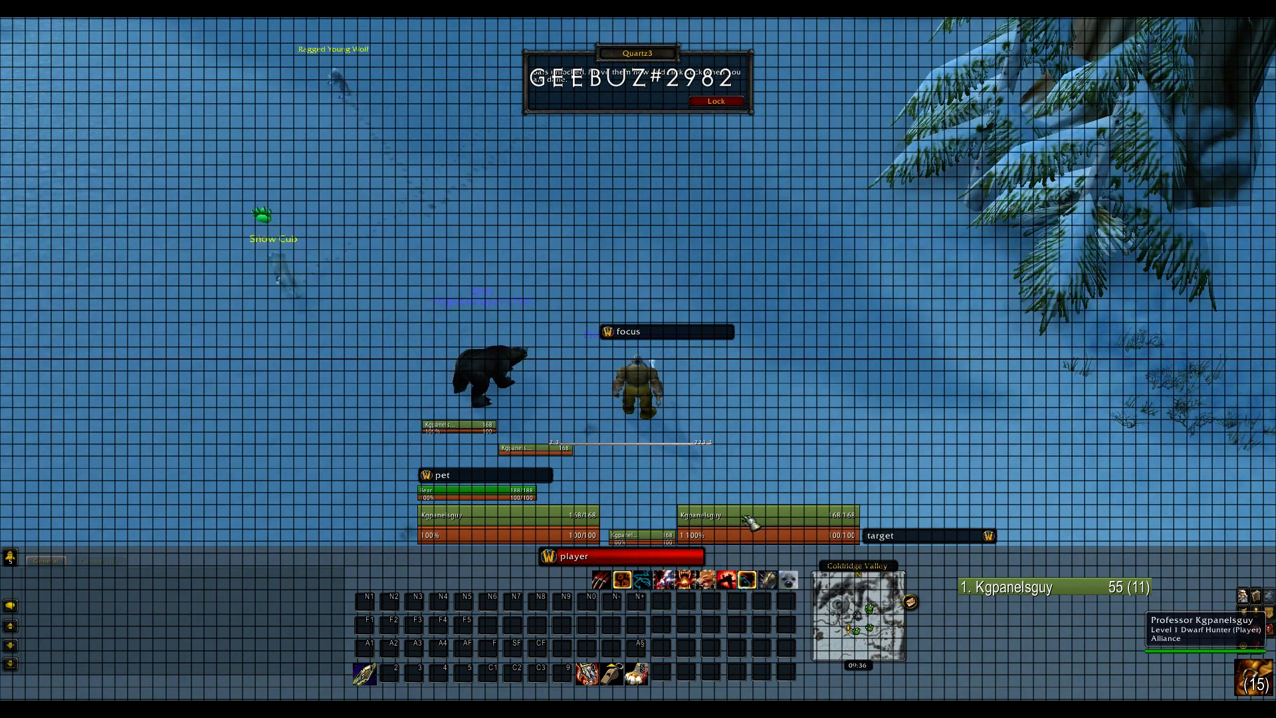
{"action": "left_click_drag", "start_coordinate": [647, 342], "coordinate": [340, 398]}
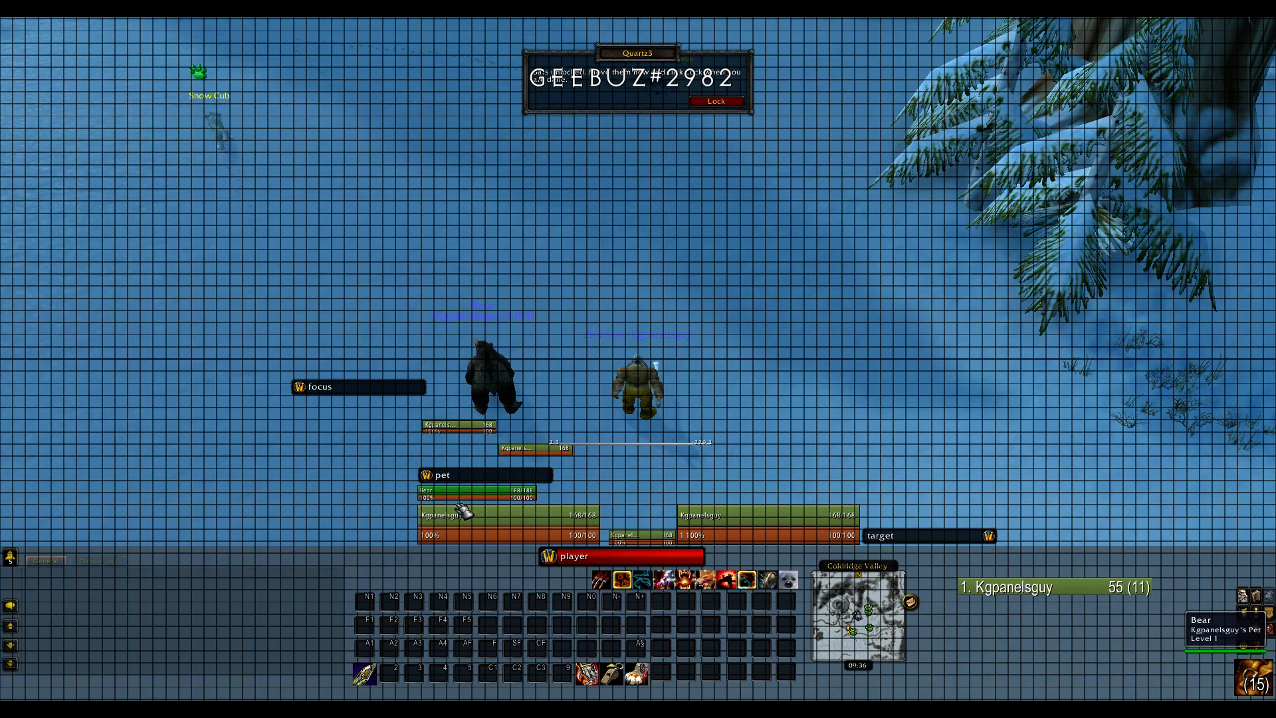
{"action": "left_click_drag", "start_coordinate": [384, 394], "coordinate": [463, 417]}
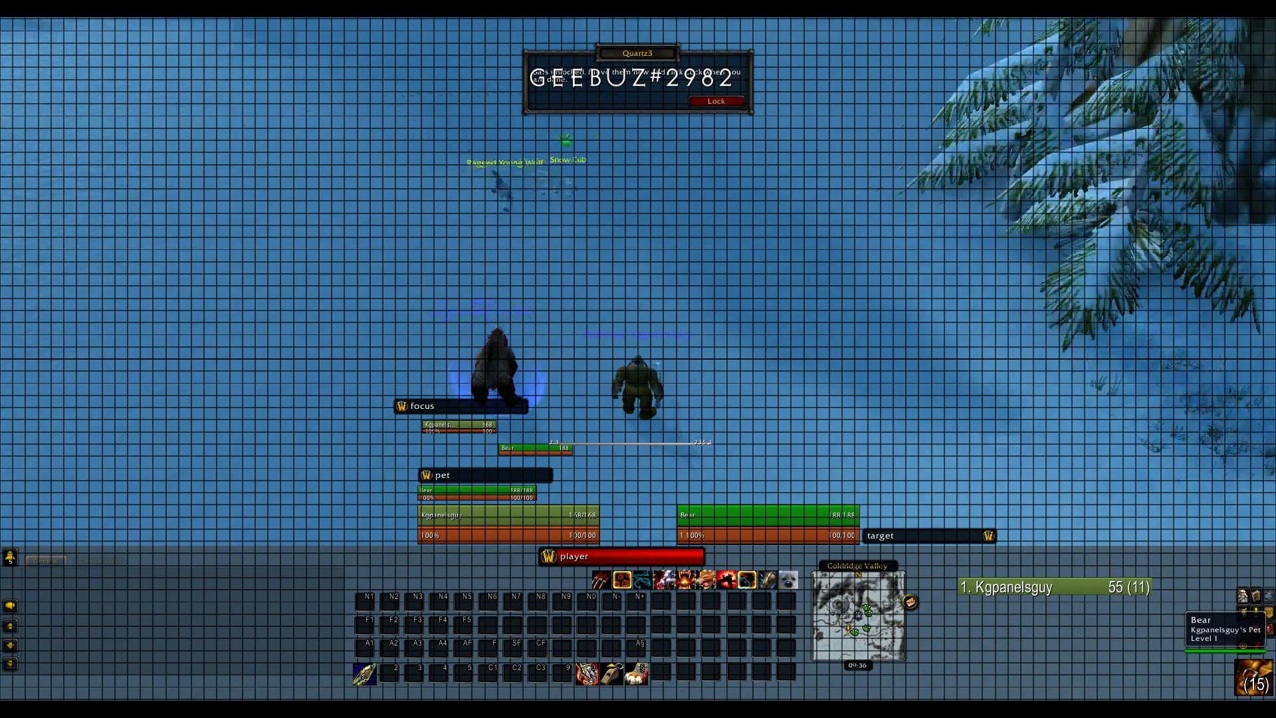
- Shift the swing timer bar slightly so it is centred below the character, and lock the Quartz cast bars
{"action": "key", "text": "w"}
{"action": "key", "text": "space"}
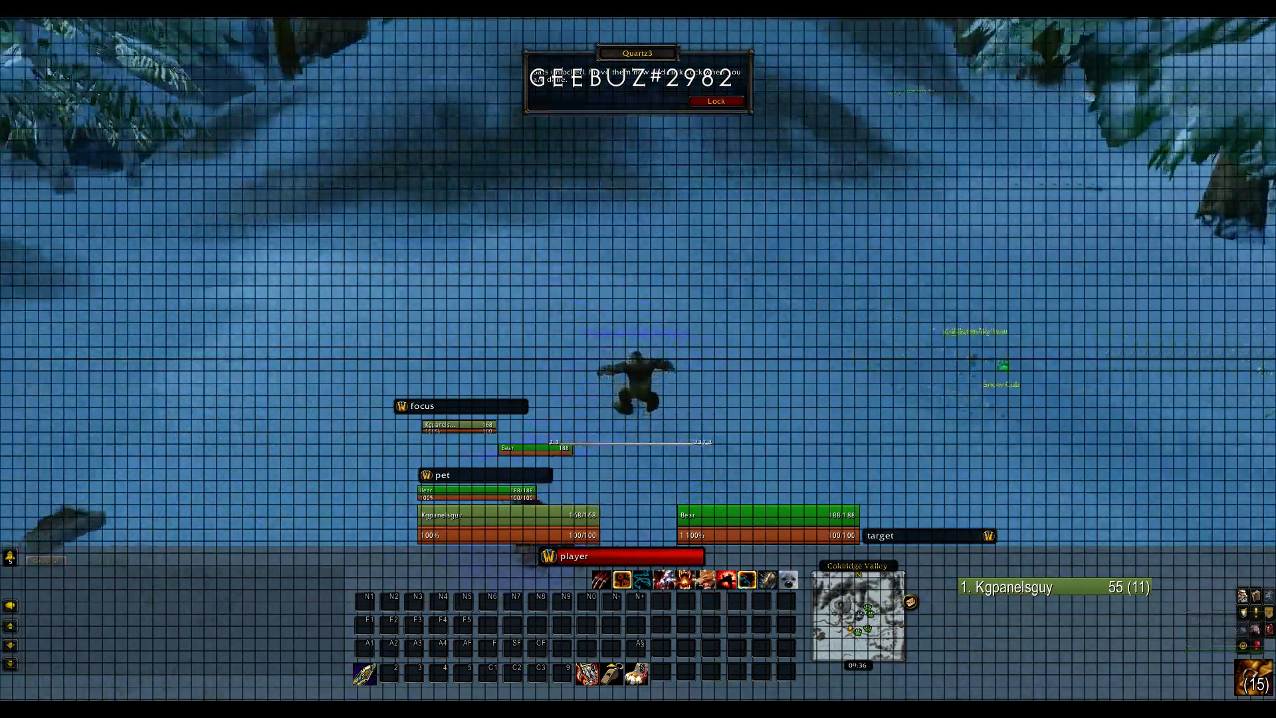
{"action": "key", "text": "space"}
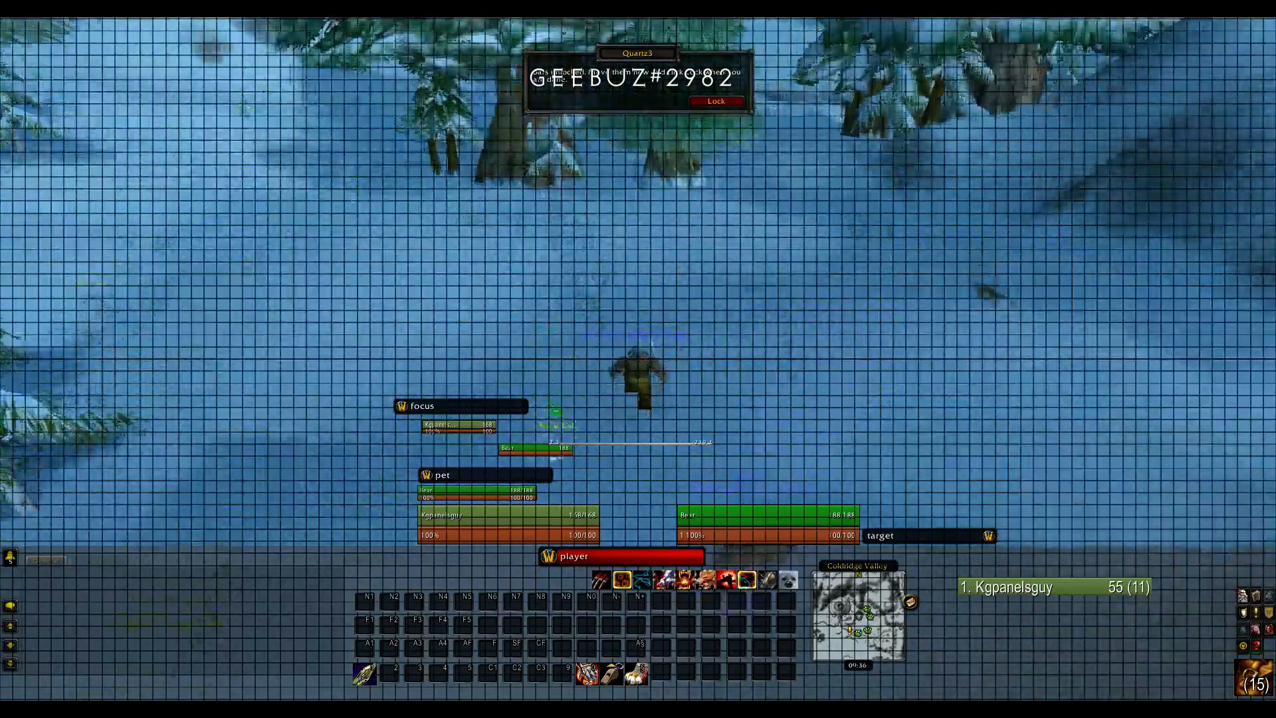
{"action": "key", "text": "space"}
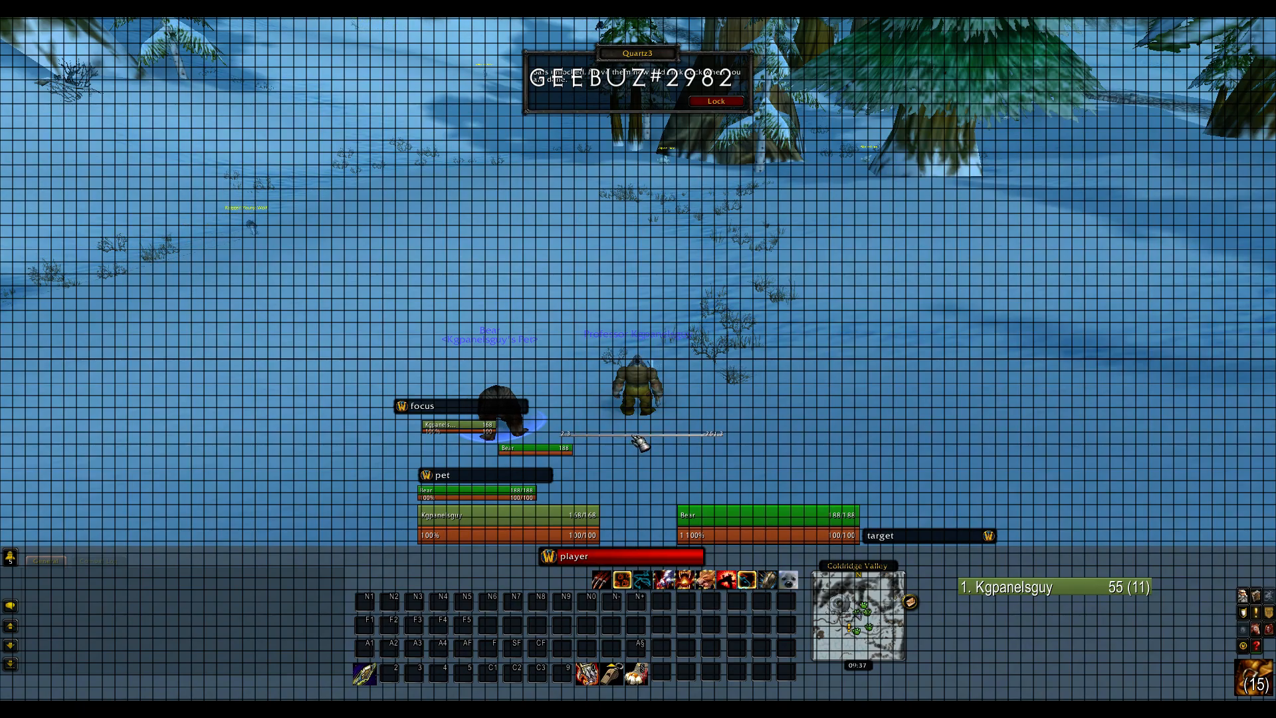
{"action": "left_click", "coordinate": [709, 105]}
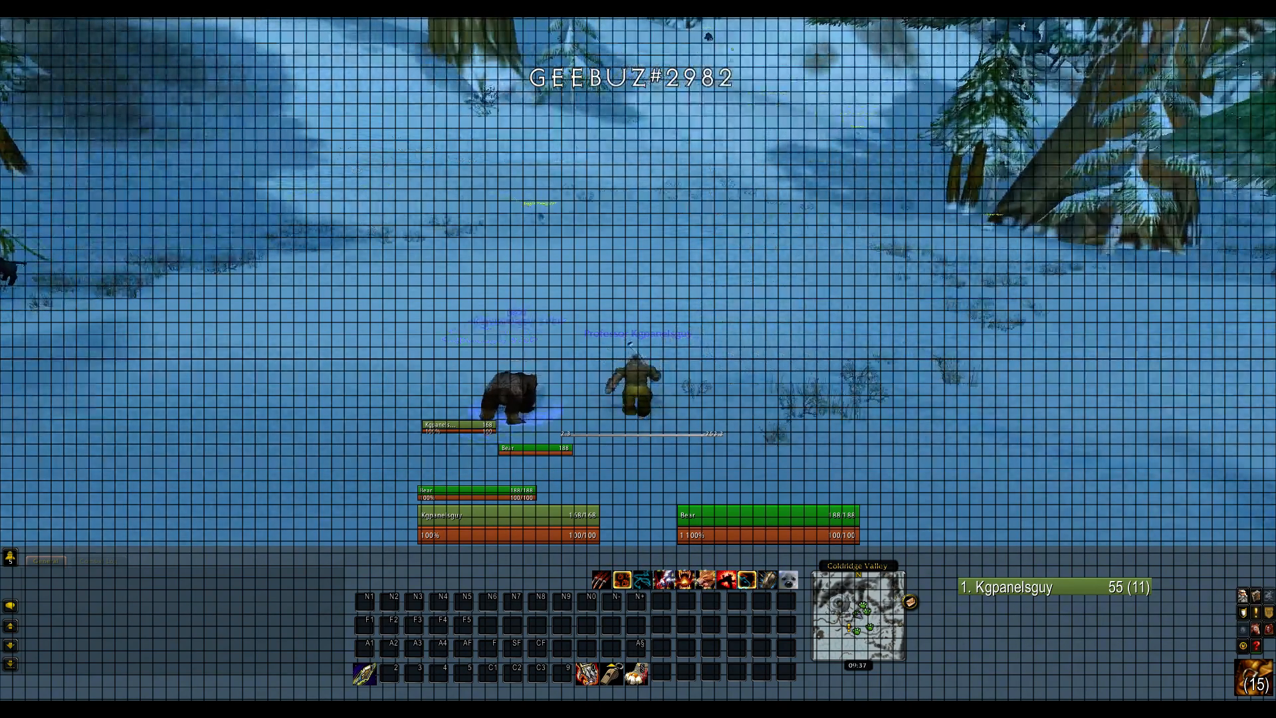
- Open the Quartz swing timer settings with /quartz, lock the swing bar, and accept the settings
{"action": "key", "text": "Return"}
{"action": "type", "text": "/quartz"}
{"action": "key", "text": "Return"}
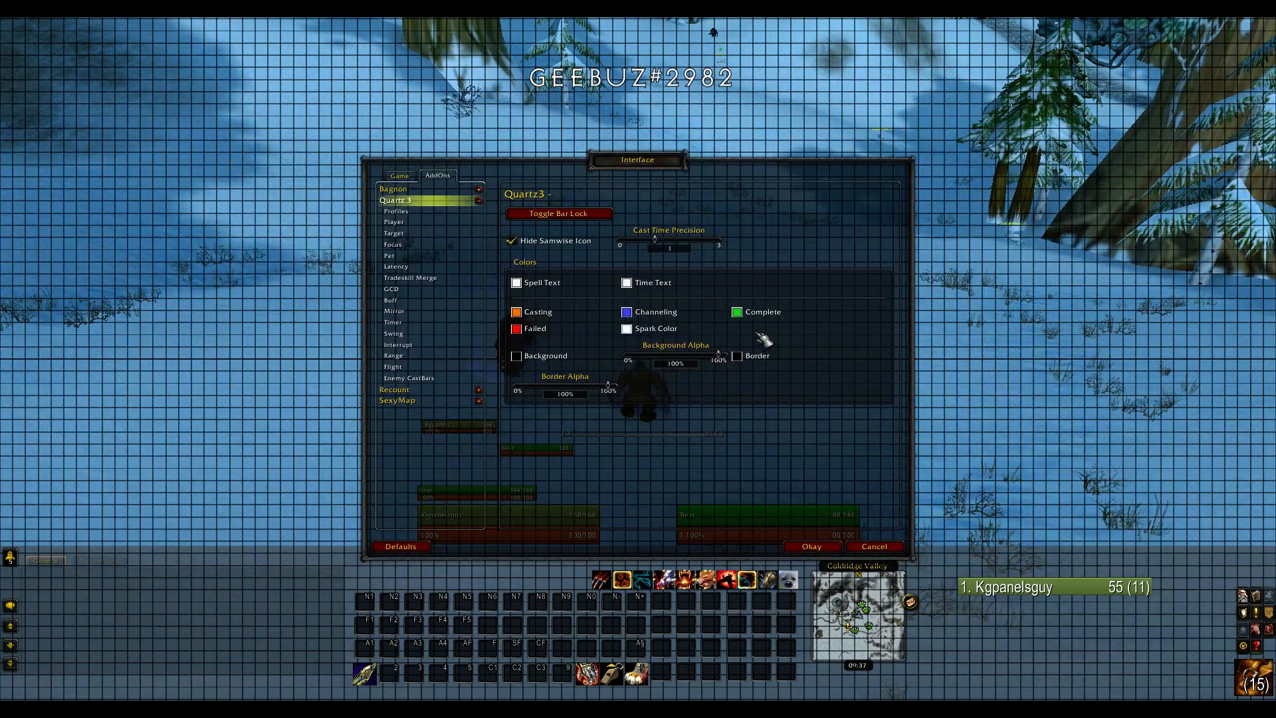
{"action": "left_click", "coordinate": [420, 323]}
{"action": "left_click", "coordinate": [422, 333]}
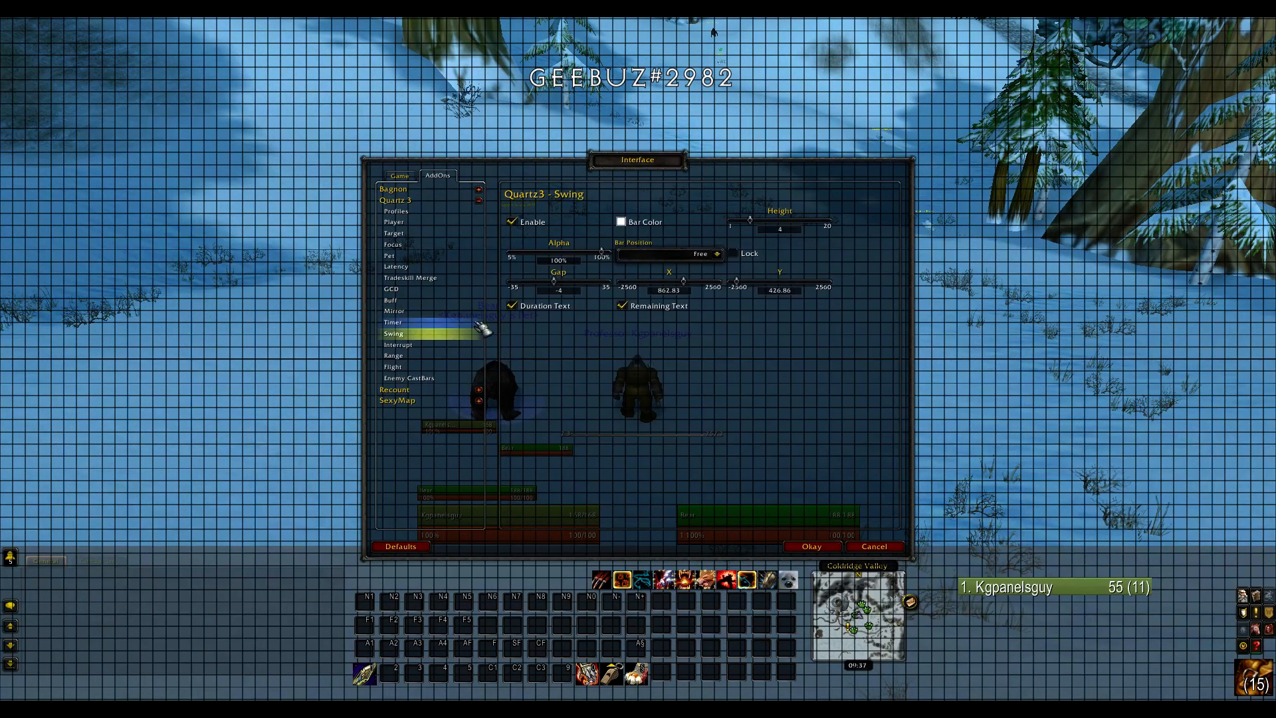
{"action": "left_click", "coordinate": [812, 546]}
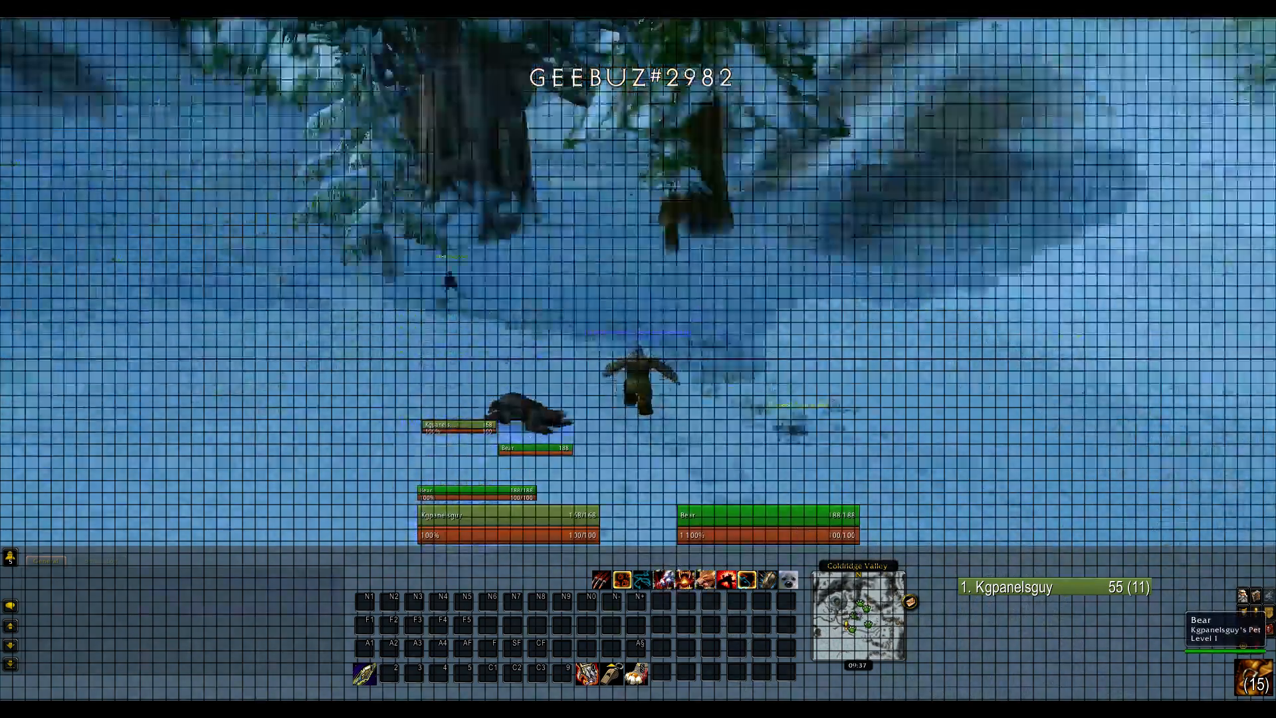
- Clear the focus and the current target so their unit frames disappear
{"action": "left_click_drag", "start_coordinate": [763, 379], "coordinate": [678, 376]}
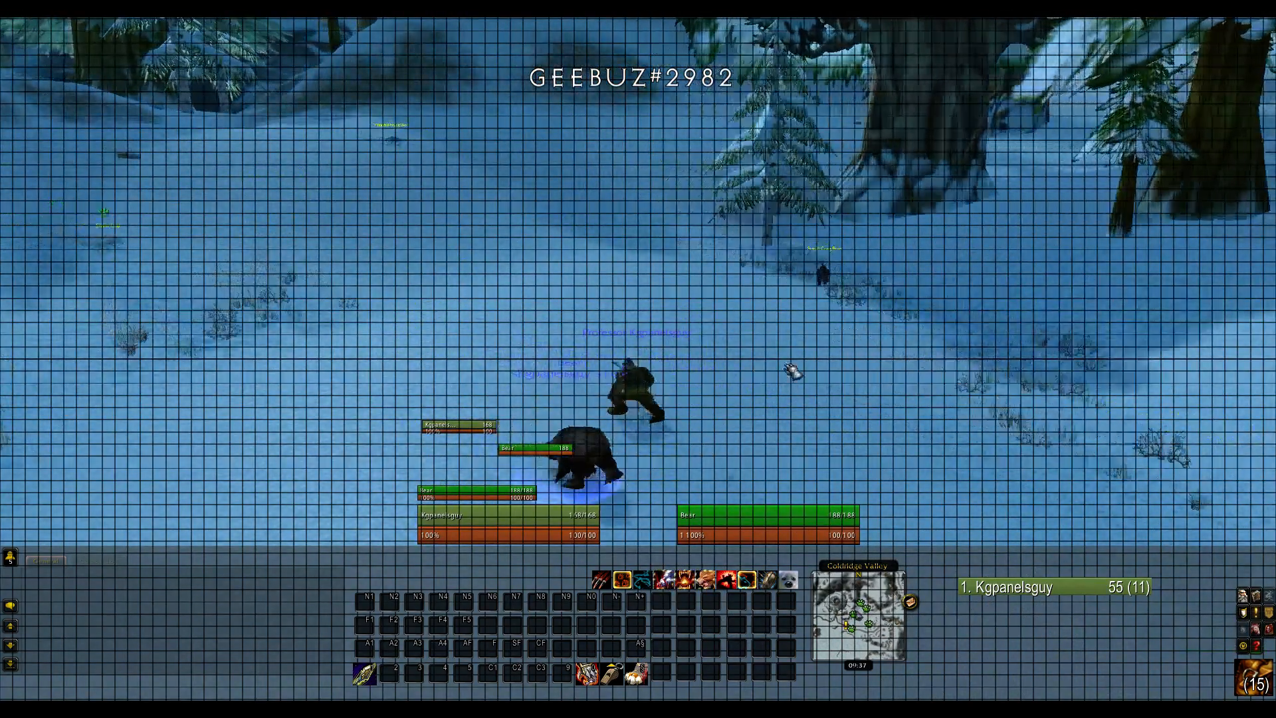
{"action": "right_click", "coordinate": [462, 428]}
{"action": "left_click", "coordinate": [493, 459]}
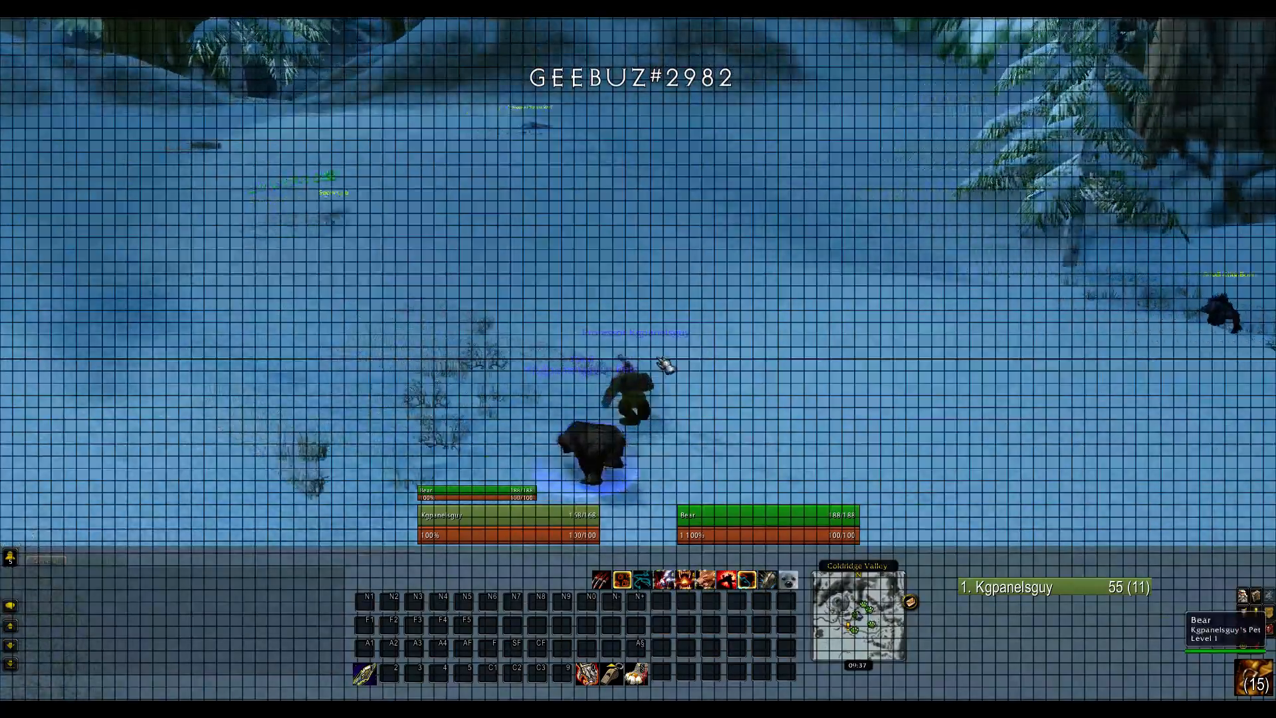
{"action": "right_click", "coordinate": [737, 525]}
{"action": "key", "text": "Escape"}
{"action": "key", "text": "Escape"}
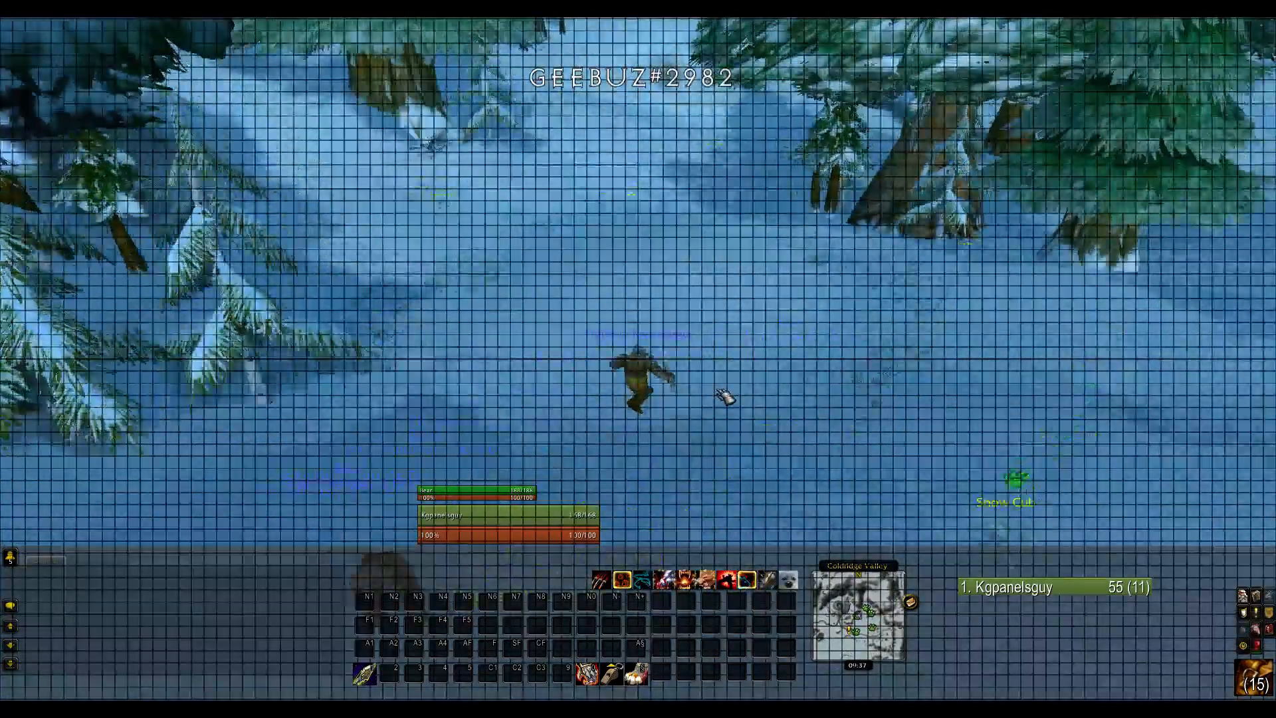
- Hide the screen alignment grid with the chat command /screengrid 0
{"action": "type", "text": "/screengrid 0"}
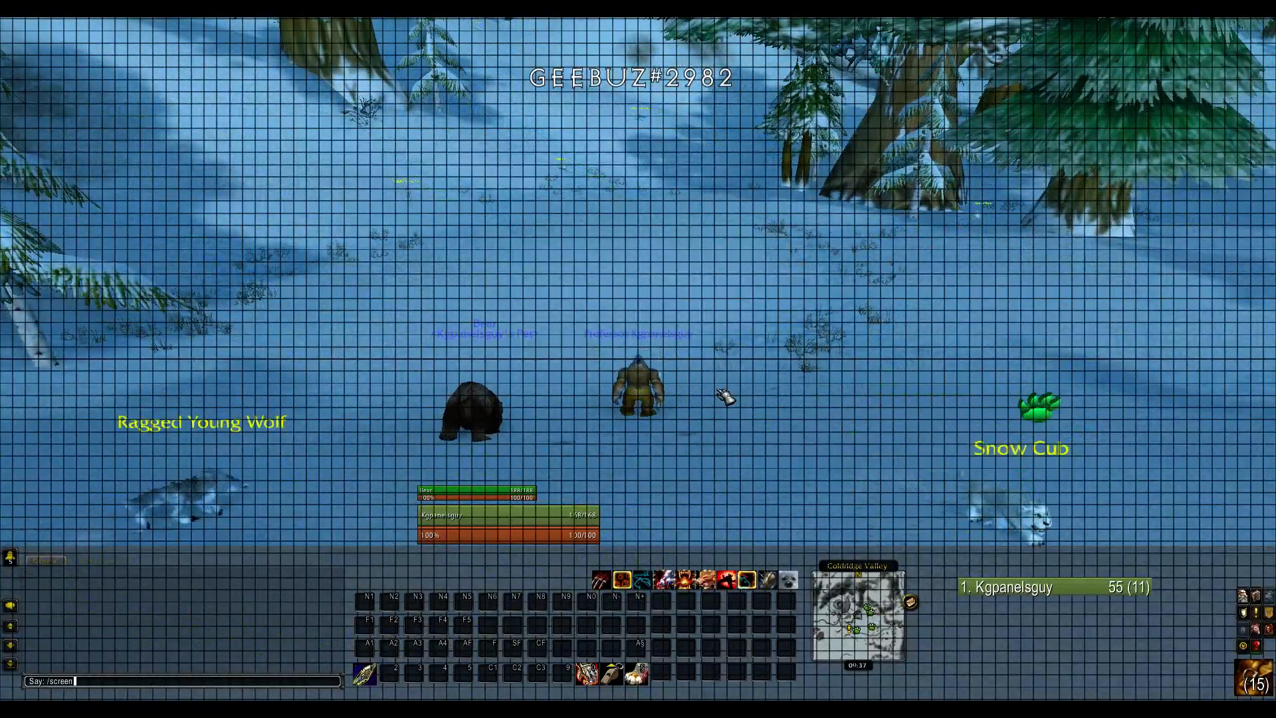
{"action": "key", "text": "Return"}
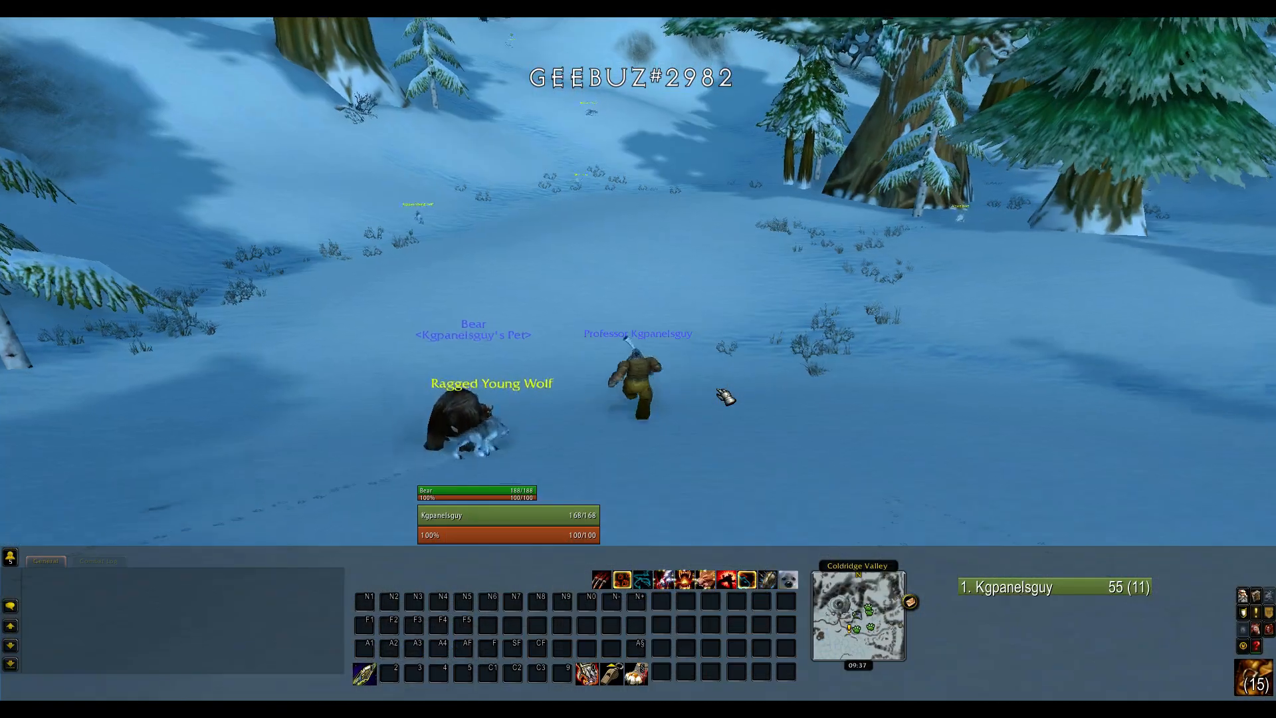
{"action": "key", "text": "w"}
{"action": "key", "text": "space"}
{"action": "key", "text": "space"}
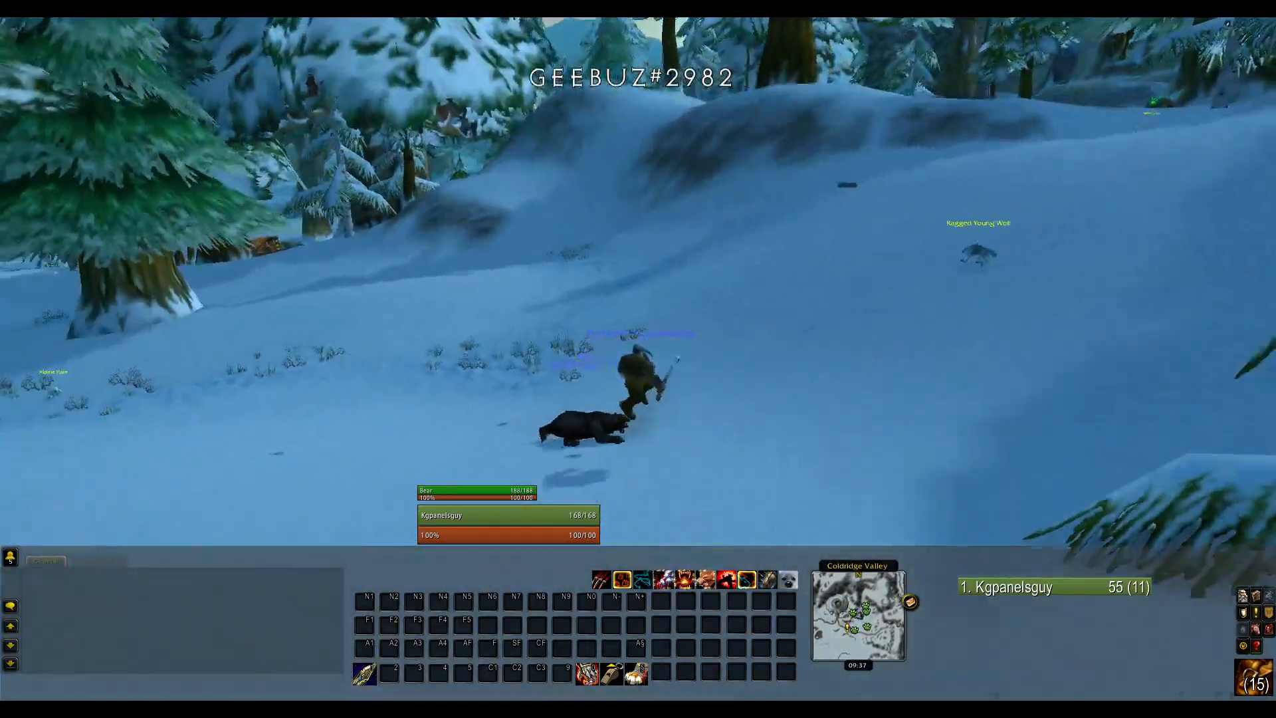
{"action": "key", "text": "space"}
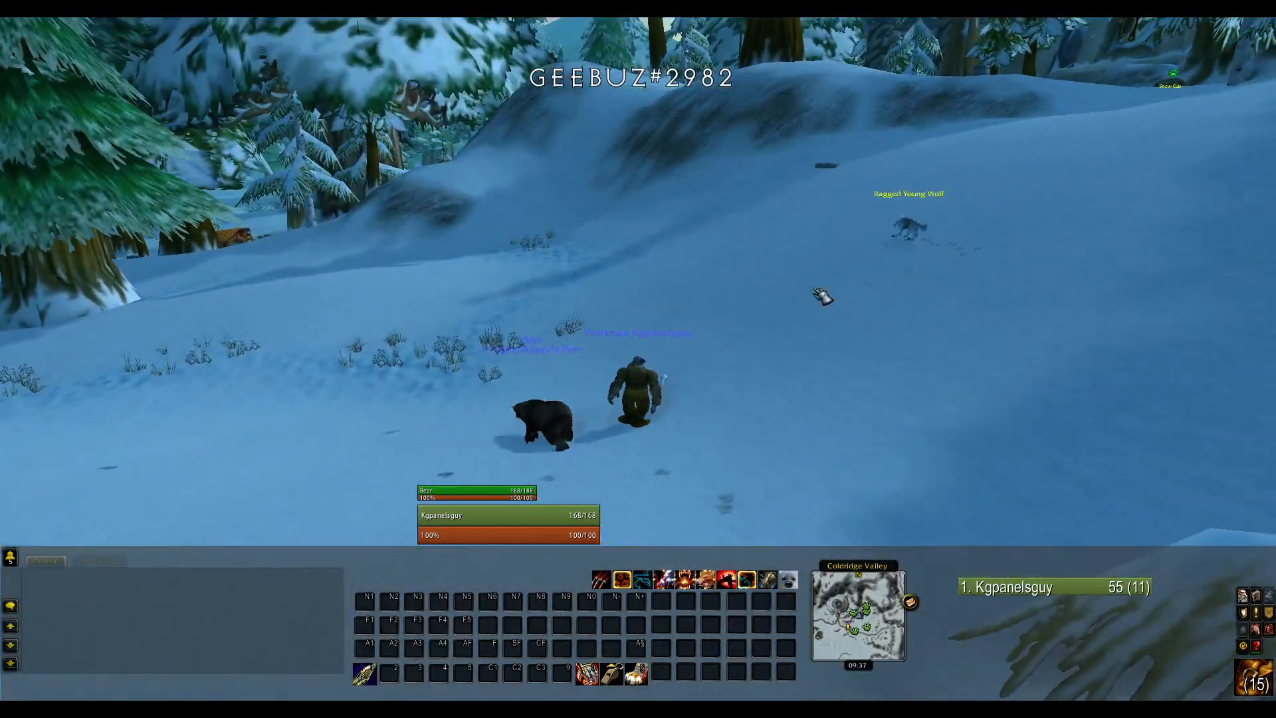
{"action": "key", "text": "w"}
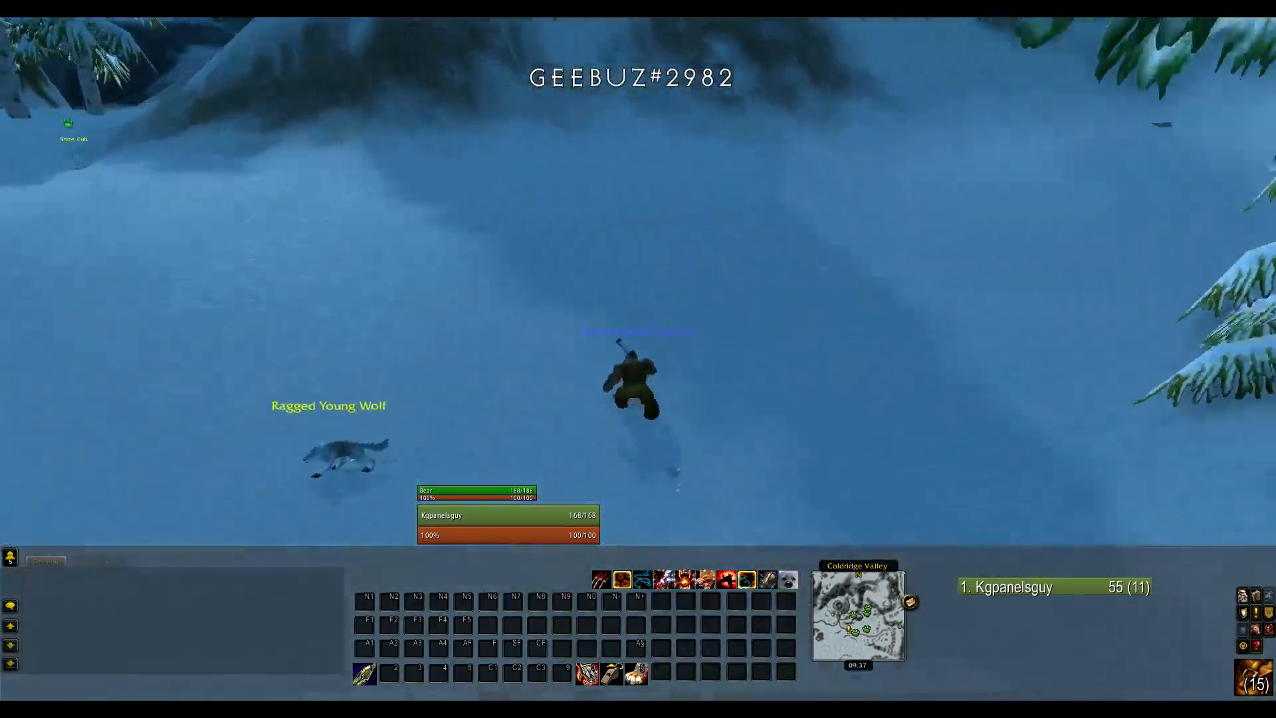
- Open the kgPanels configuration with /kgpanels config and show the Shizzle panel's texture options
{"action": "key", "text": "slash"}
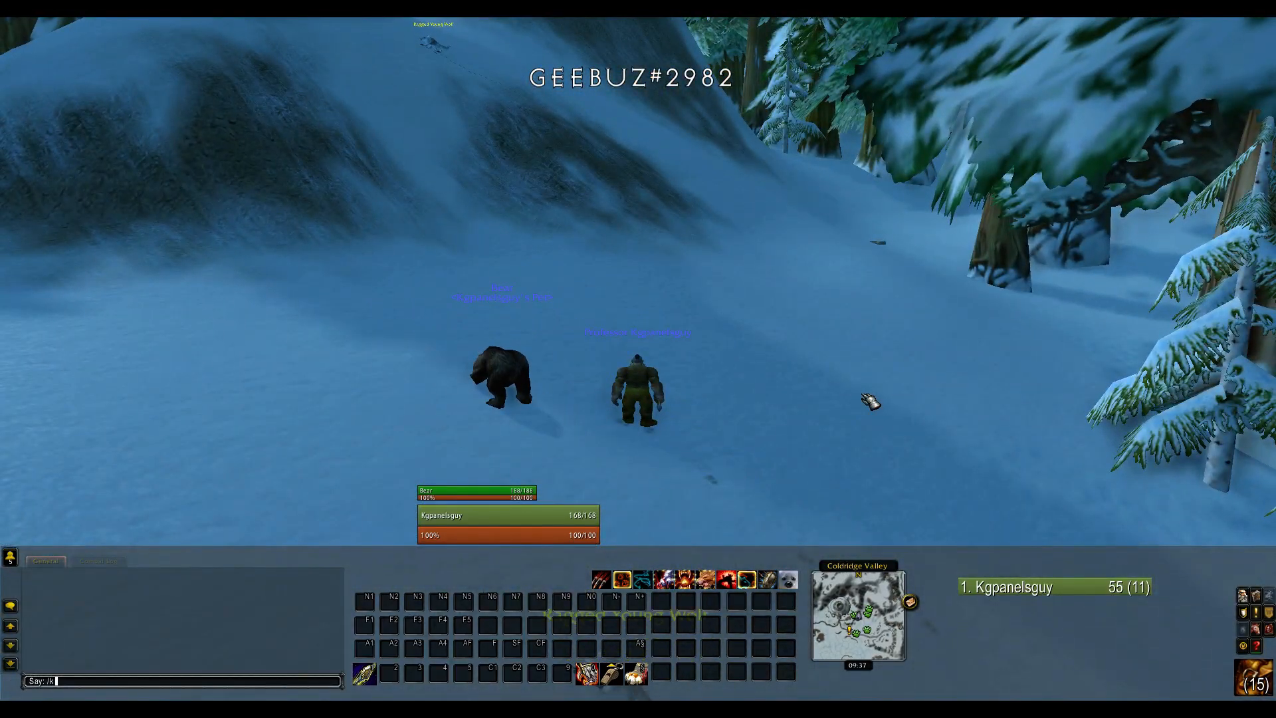
{"action": "type", "text": "kgpanels conf"}
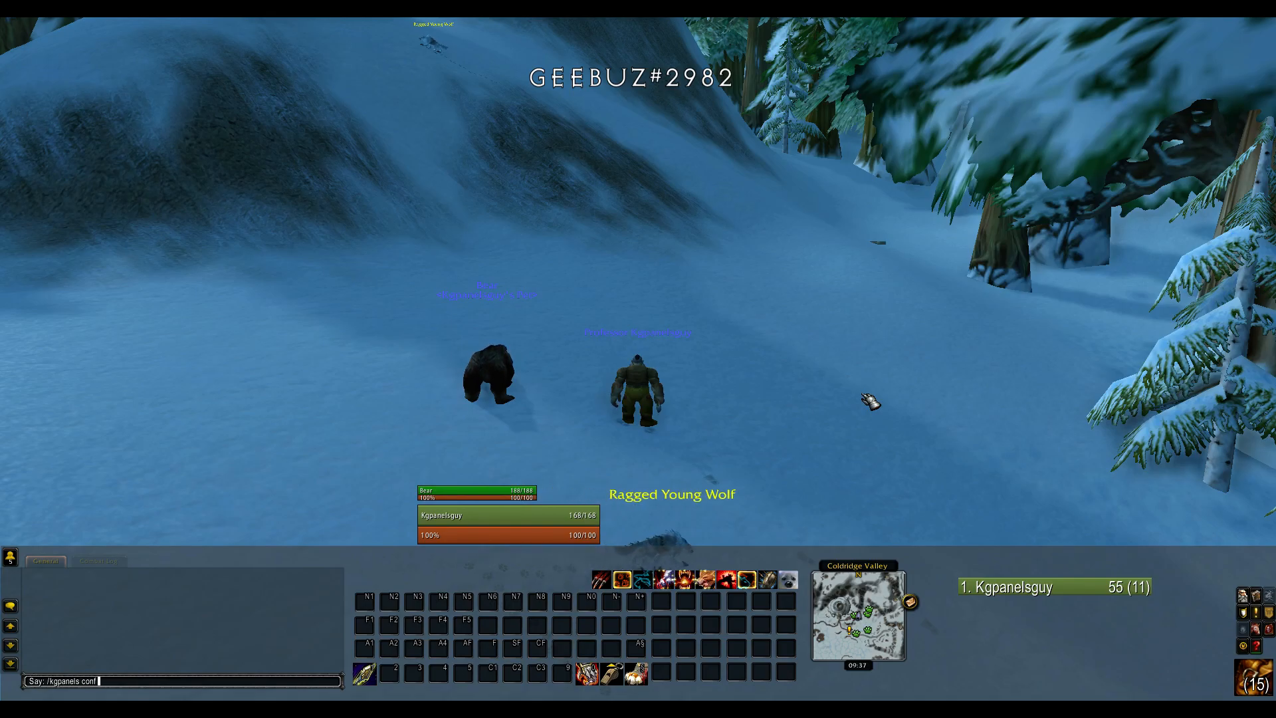
{"action": "type", "text": "ig"}
{"action": "key", "text": "Return"}
{"action": "left_click", "coordinate": [789, 197]}
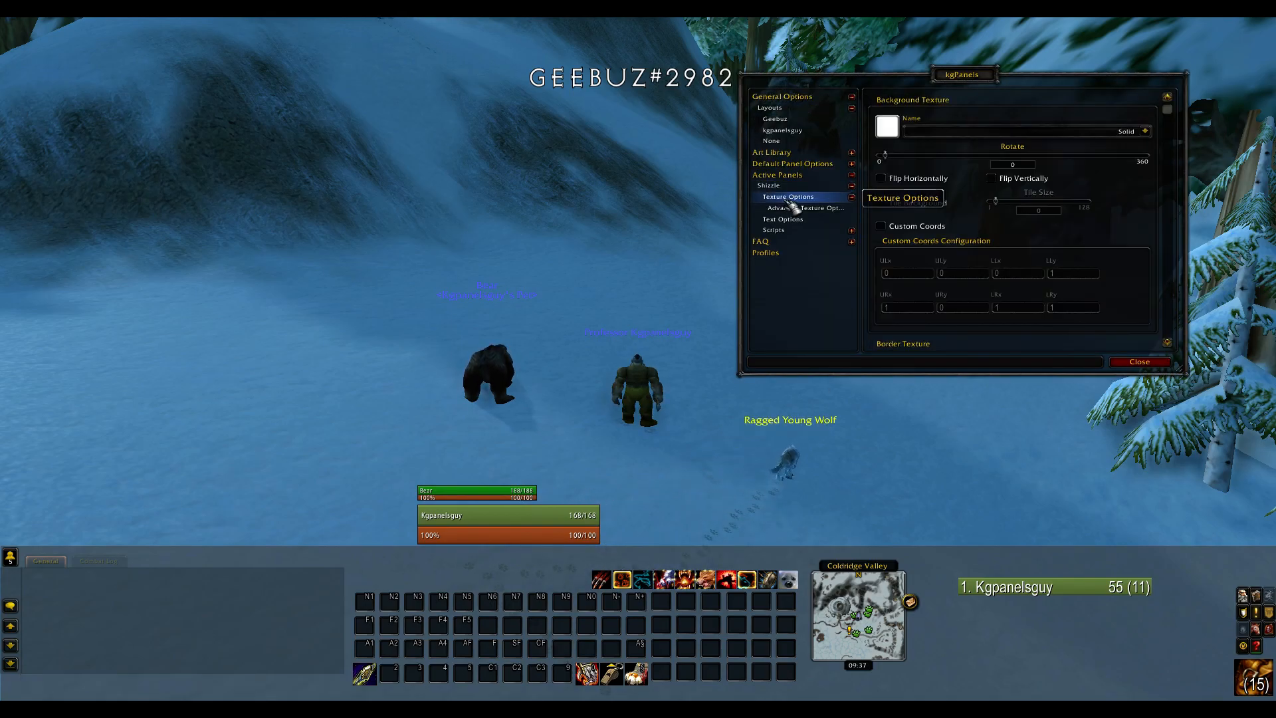
- Set the Shizzle panel's background texture to Blizzard Collections Background
{"action": "left_click", "coordinate": [1146, 131]}
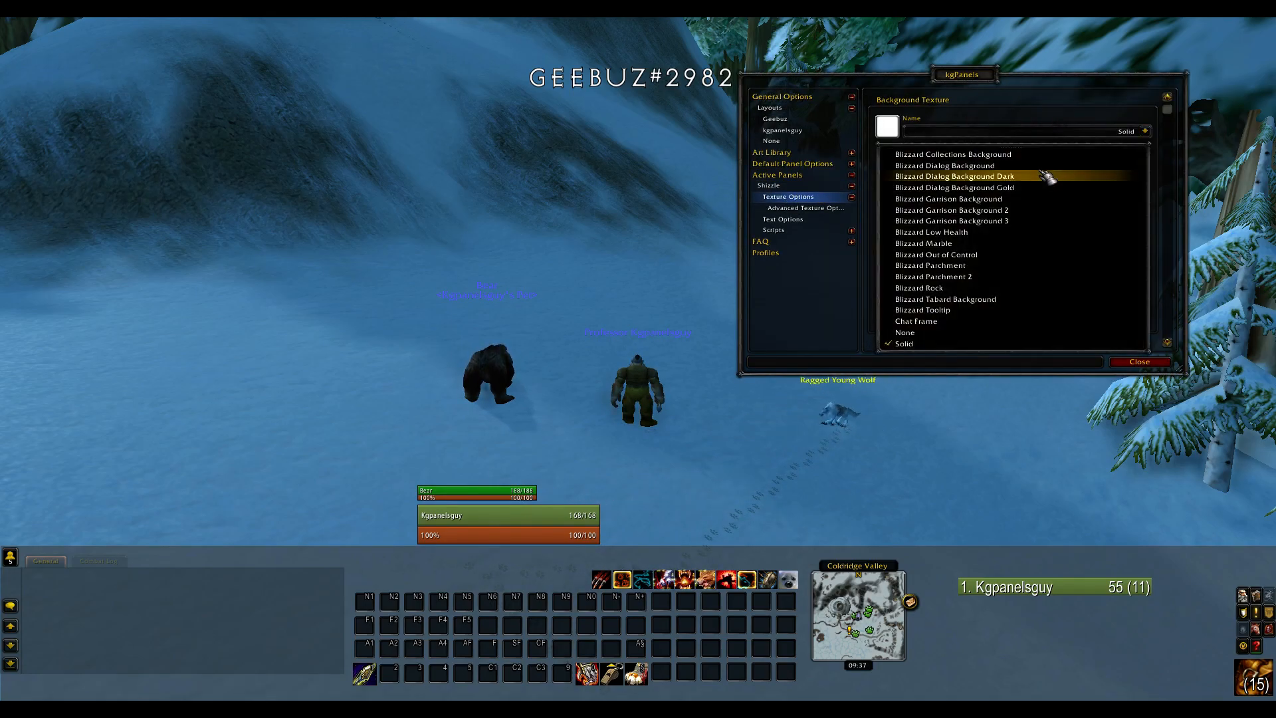
{"action": "left_click", "coordinate": [1041, 157]}
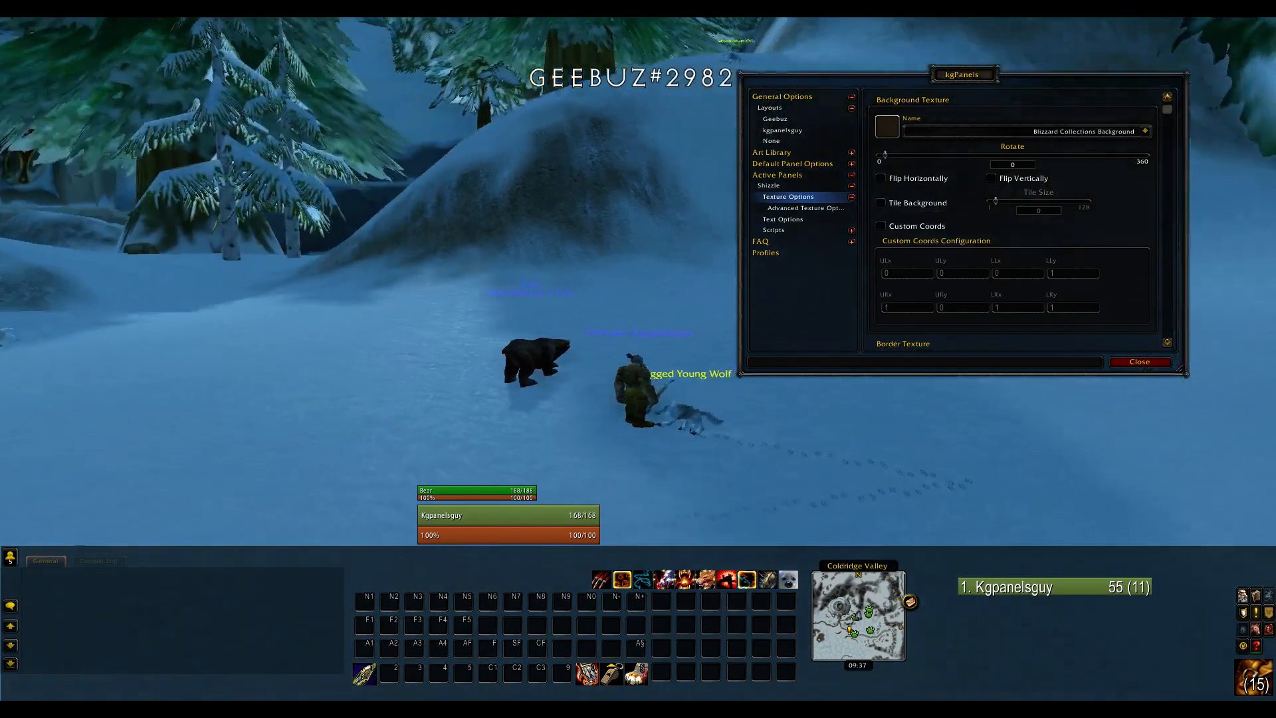
{"action": "key", "text": "w"}
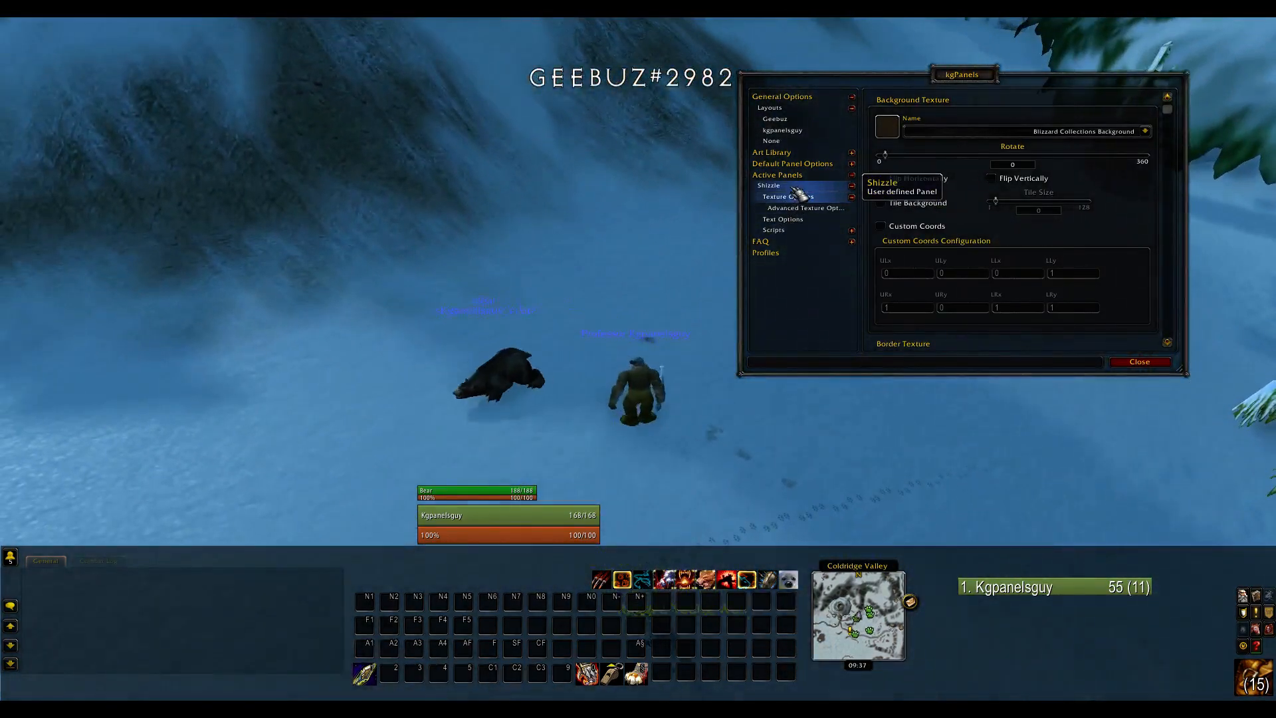
- Try the background color style None in the Shizzle panel's color and opacity settings, and restore Solid
{"action": "left_click", "coordinate": [794, 188]}
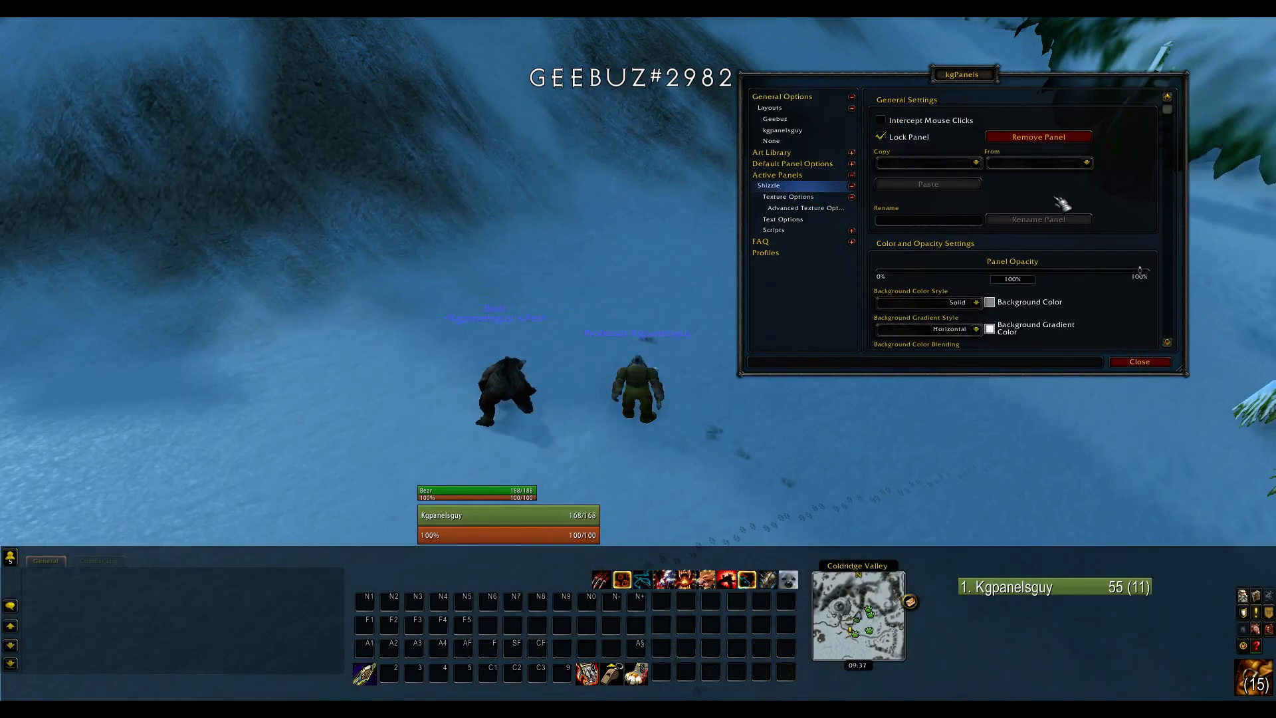
{"action": "scroll", "coordinate": [1061, 203], "scroll_direction": "down", "scroll_amount": 3}
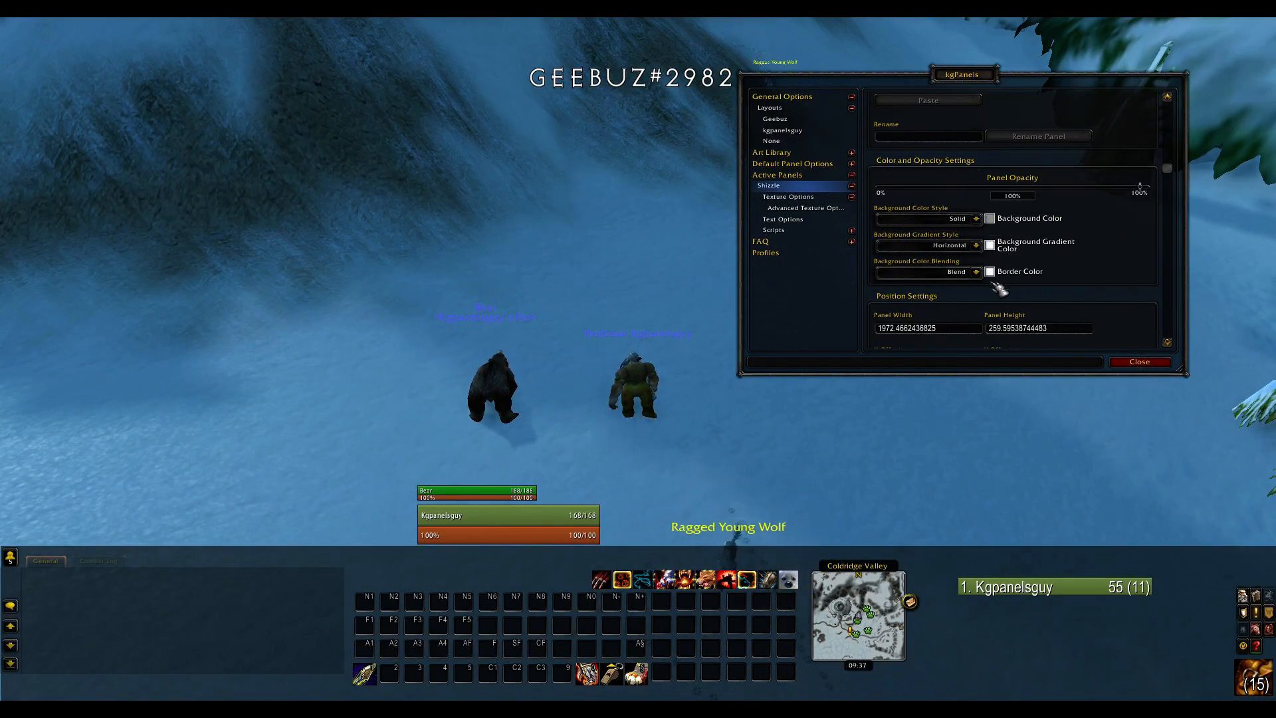
{"action": "scroll", "coordinate": [1097, 277], "scroll_direction": "down", "scroll_amount": 3}
{"action": "scroll", "coordinate": [1116, 269], "scroll_direction": "up", "scroll_amount": 6}
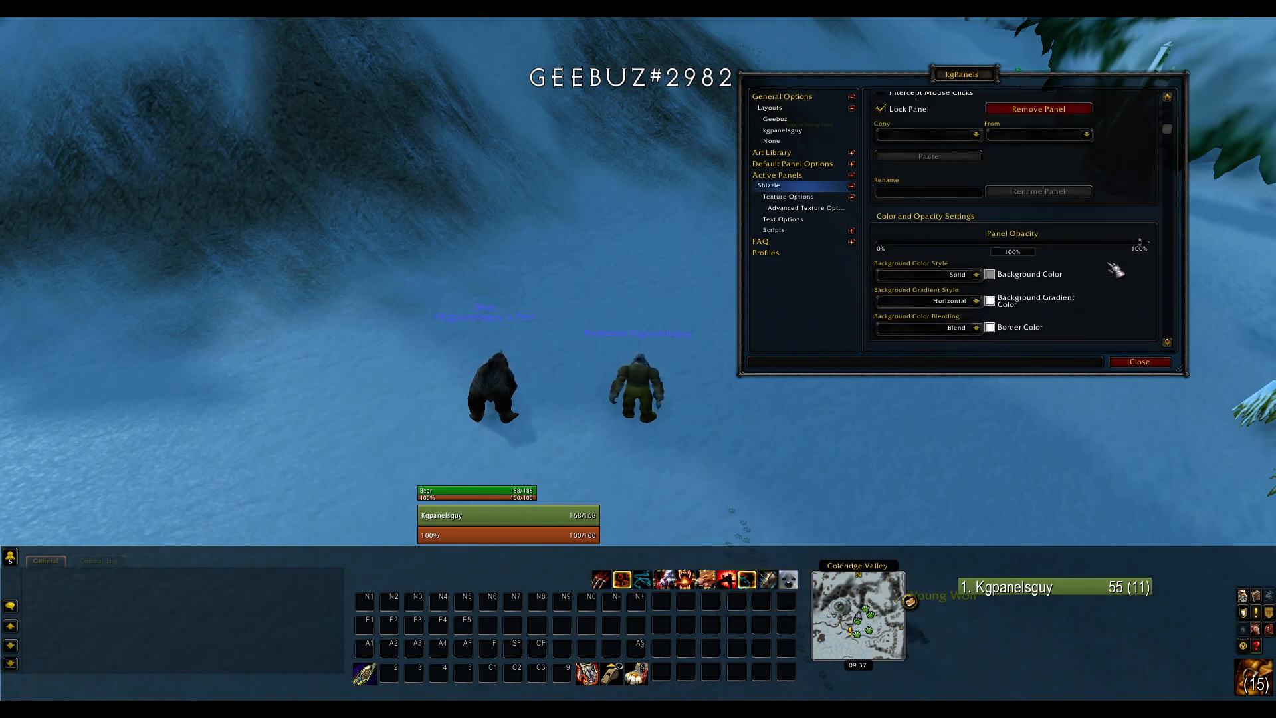
{"action": "scroll", "coordinate": [1107, 264], "scroll_direction": "down", "scroll_amount": 6}
{"action": "scroll", "coordinate": [1108, 263], "scroll_direction": "up", "scroll_amount": 3}
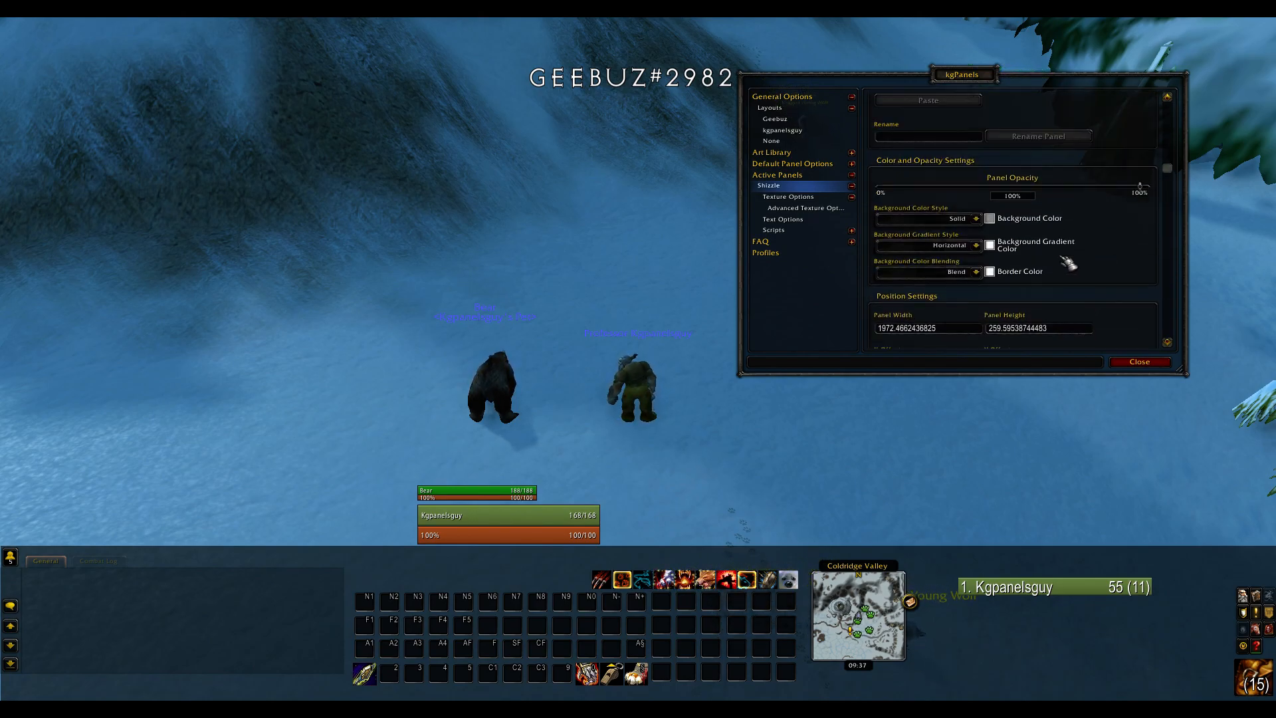
{"action": "left_click", "coordinate": [974, 219]}
{"action": "left_click", "coordinate": [947, 253]}
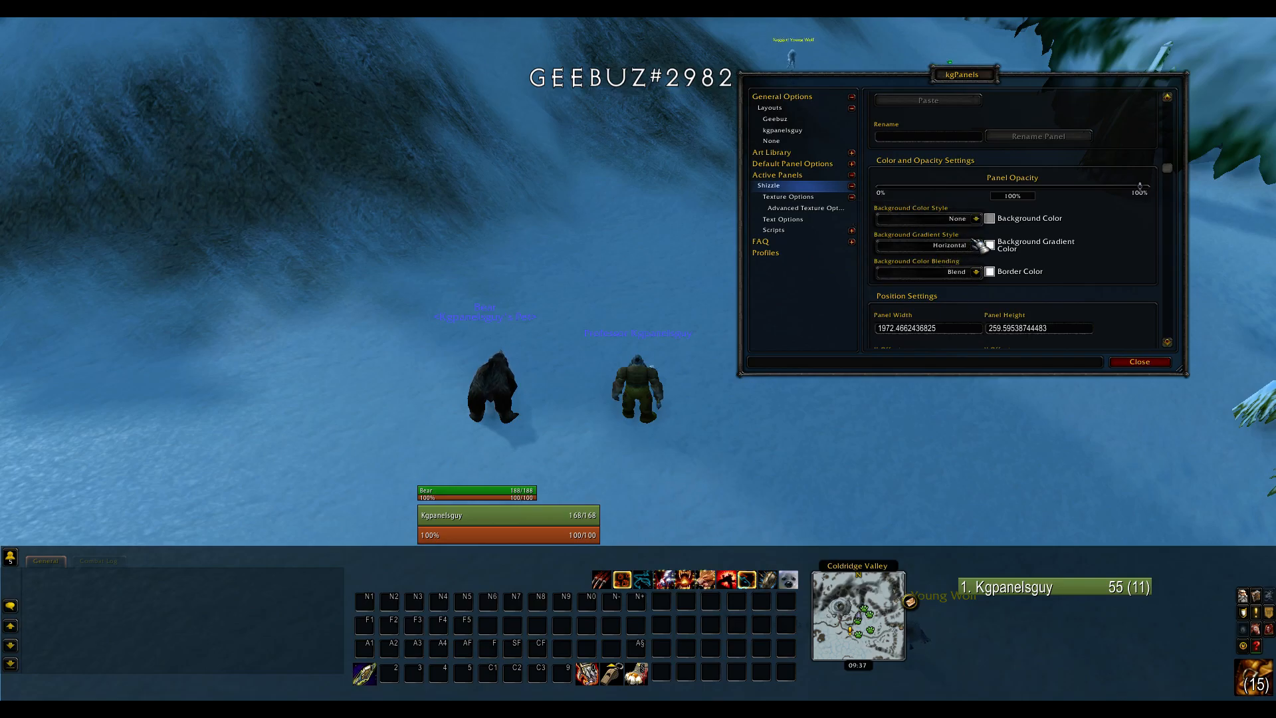
{"action": "left_click", "coordinate": [976, 218]}
{"action": "left_click", "coordinate": [957, 263]}
{"action": "scroll", "coordinate": [1143, 211], "scroll_direction": "up", "scroll_amount": 3}
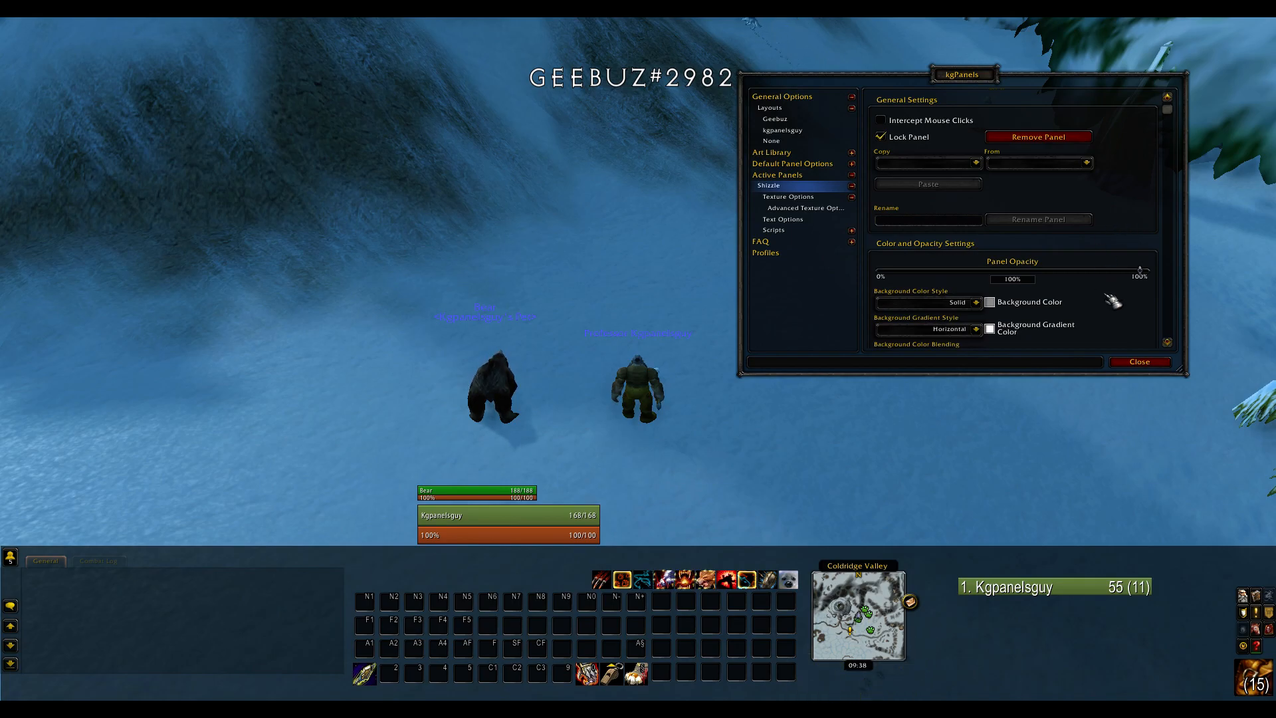
- Try the Vertical background gradient style on the Shizzle panel and return it to Horizontal
{"action": "scroll", "coordinate": [1113, 301], "scroll_direction": "down", "scroll_amount": 2}
{"action": "left_click", "coordinate": [976, 273]}
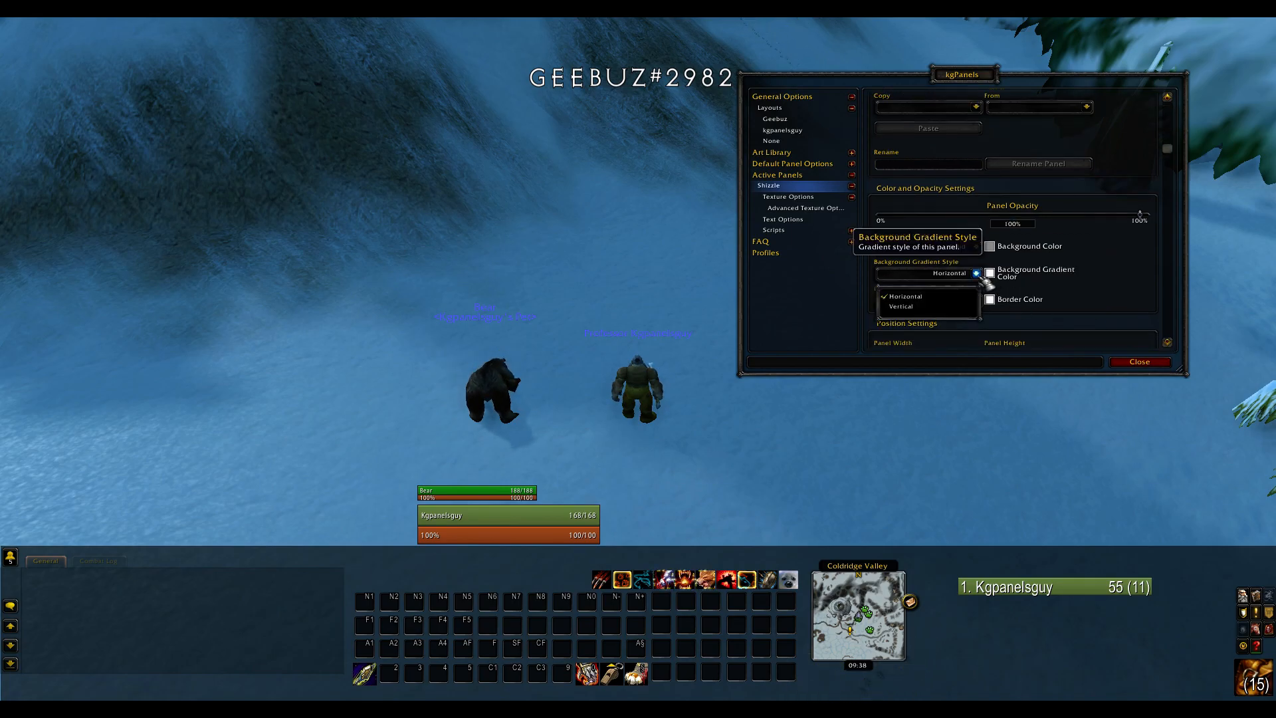
{"action": "left_click", "coordinate": [931, 307]}
{"action": "left_click", "coordinate": [976, 273]}
{"action": "left_click", "coordinate": [958, 298]}
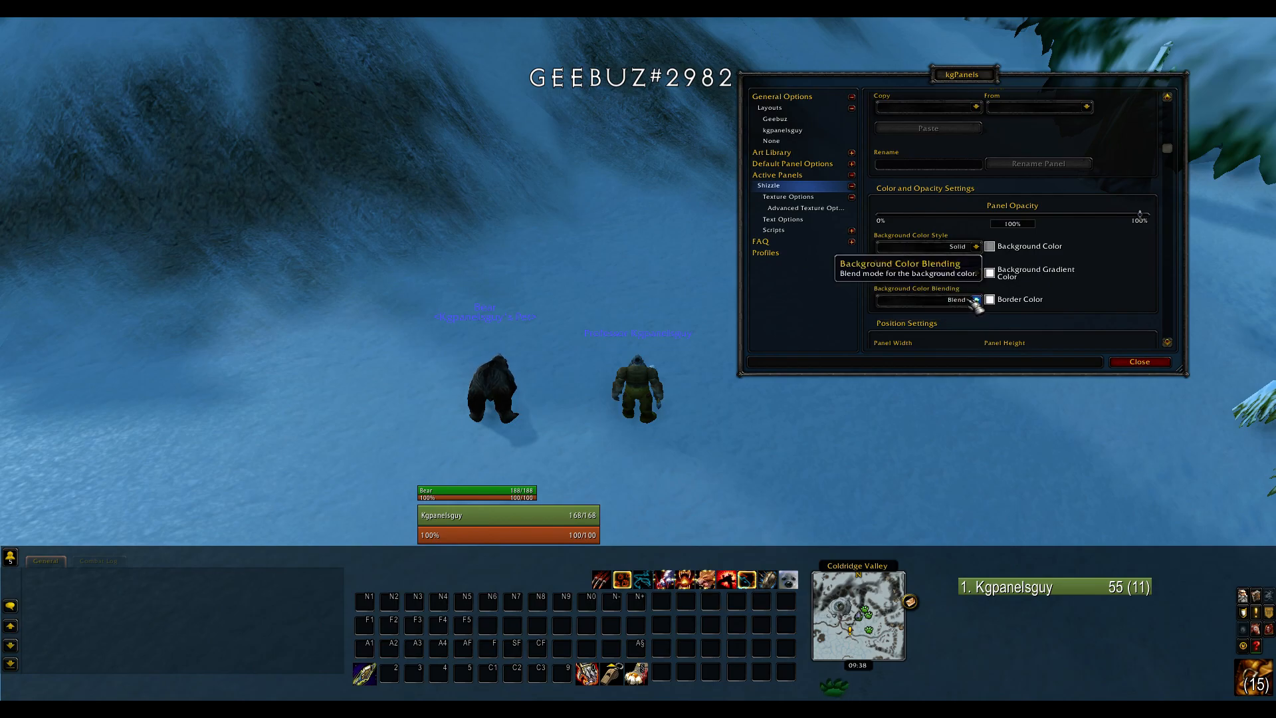
- Try the Disable and Add modes for the Shizzle panel's background color blending
{"action": "left_click", "coordinate": [973, 300]}
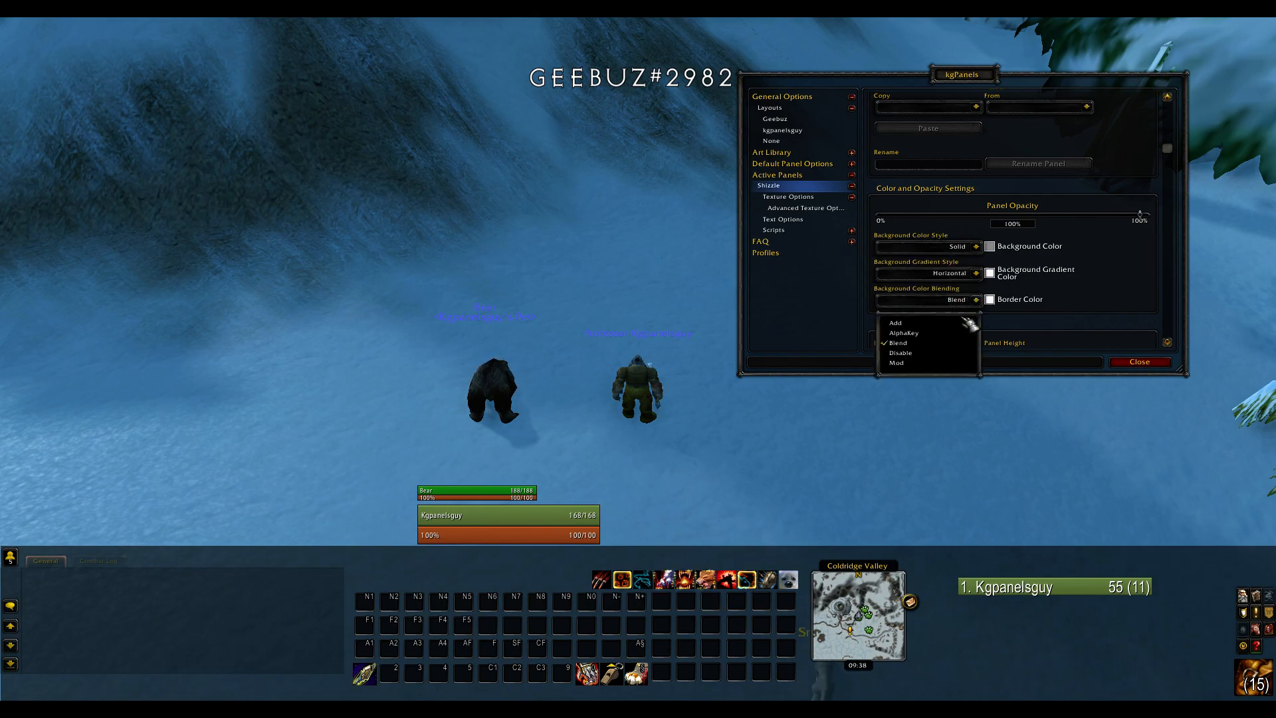
{"action": "left_click", "coordinate": [934, 354]}
{"action": "left_click", "coordinate": [976, 274]}
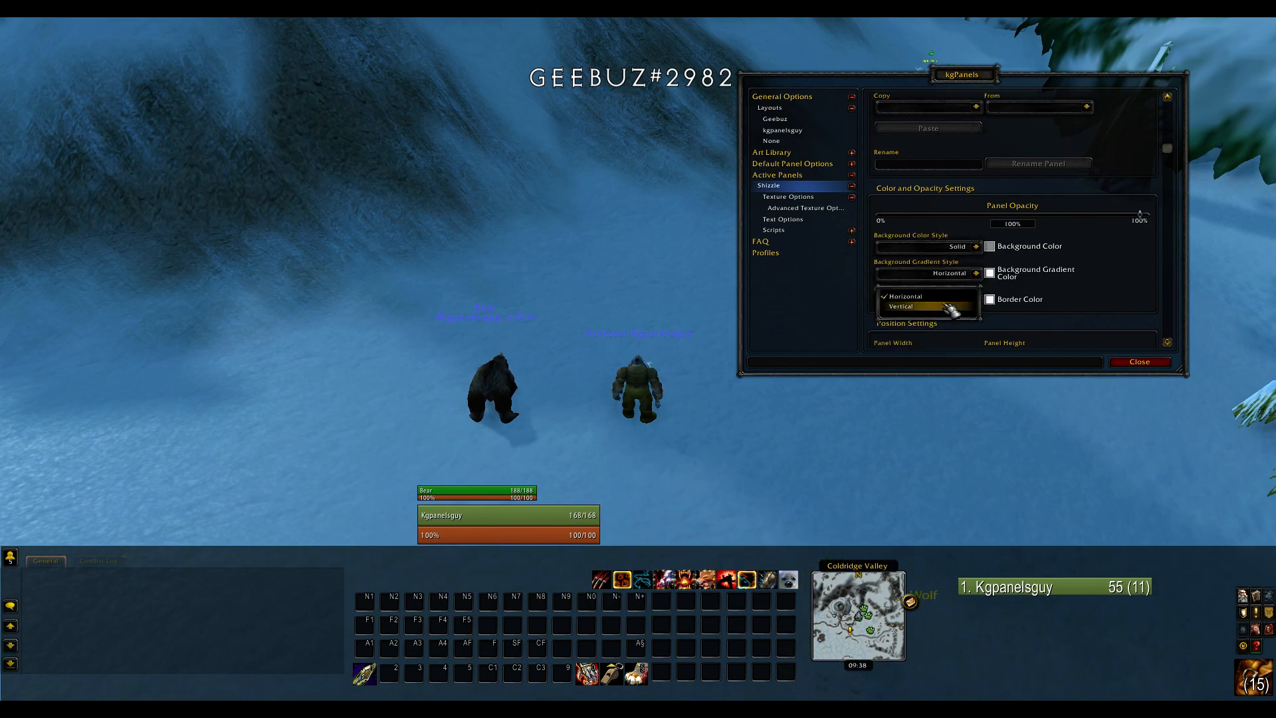
{"action": "left_click", "coordinate": [983, 284]}
{"action": "left_click", "coordinate": [976, 300]}
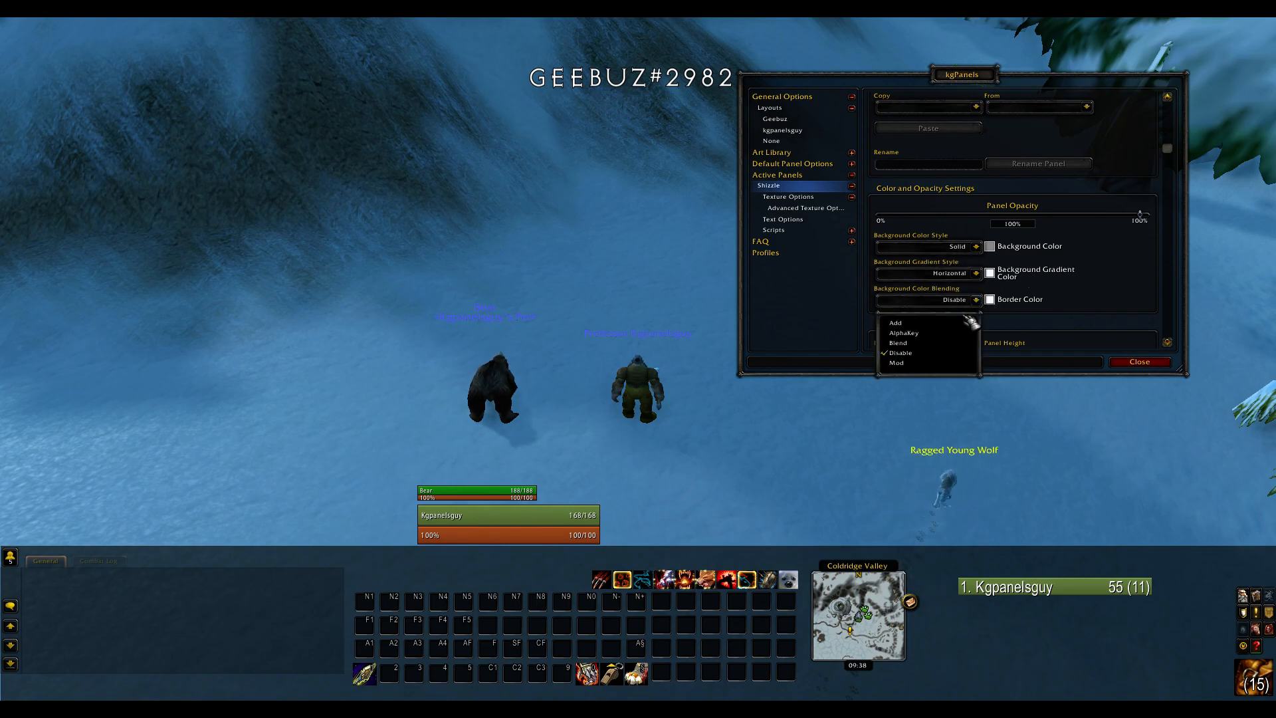
{"action": "left_click", "coordinate": [943, 327]}
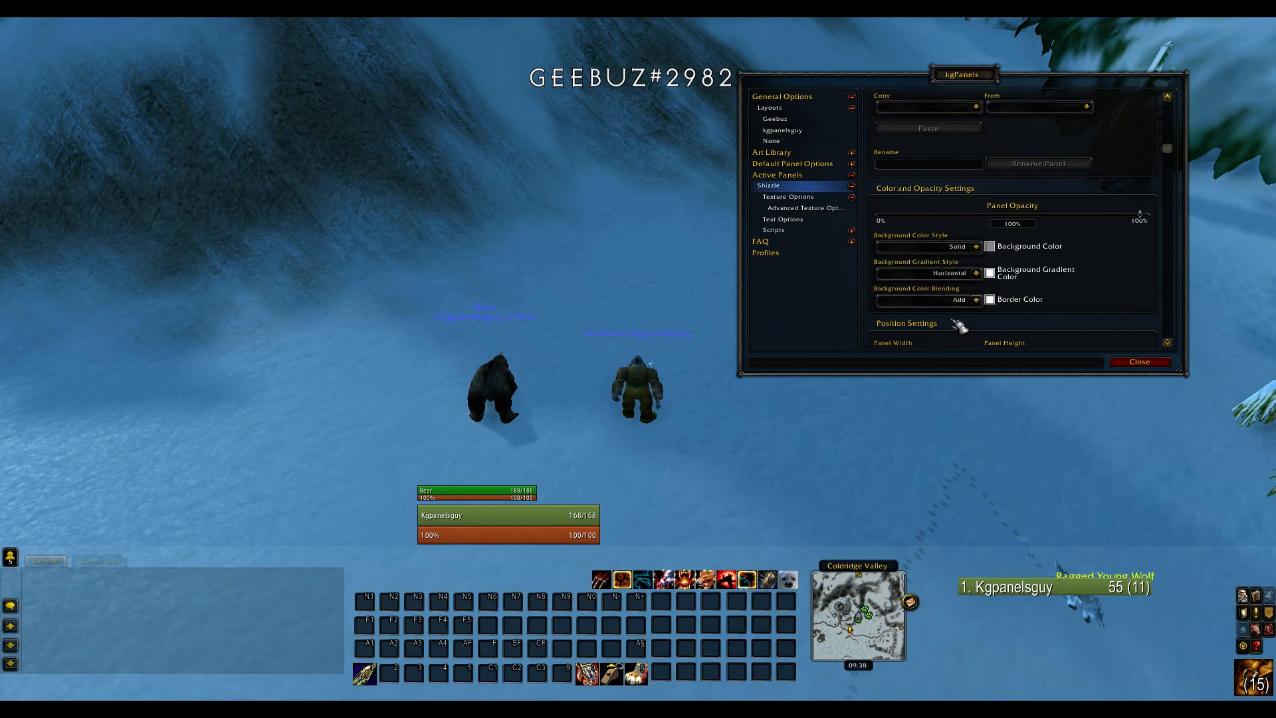
- Cancel out of the border color picker, try AlphaKey background color blending, and restore Blend
{"action": "left_click", "coordinate": [989, 299]}
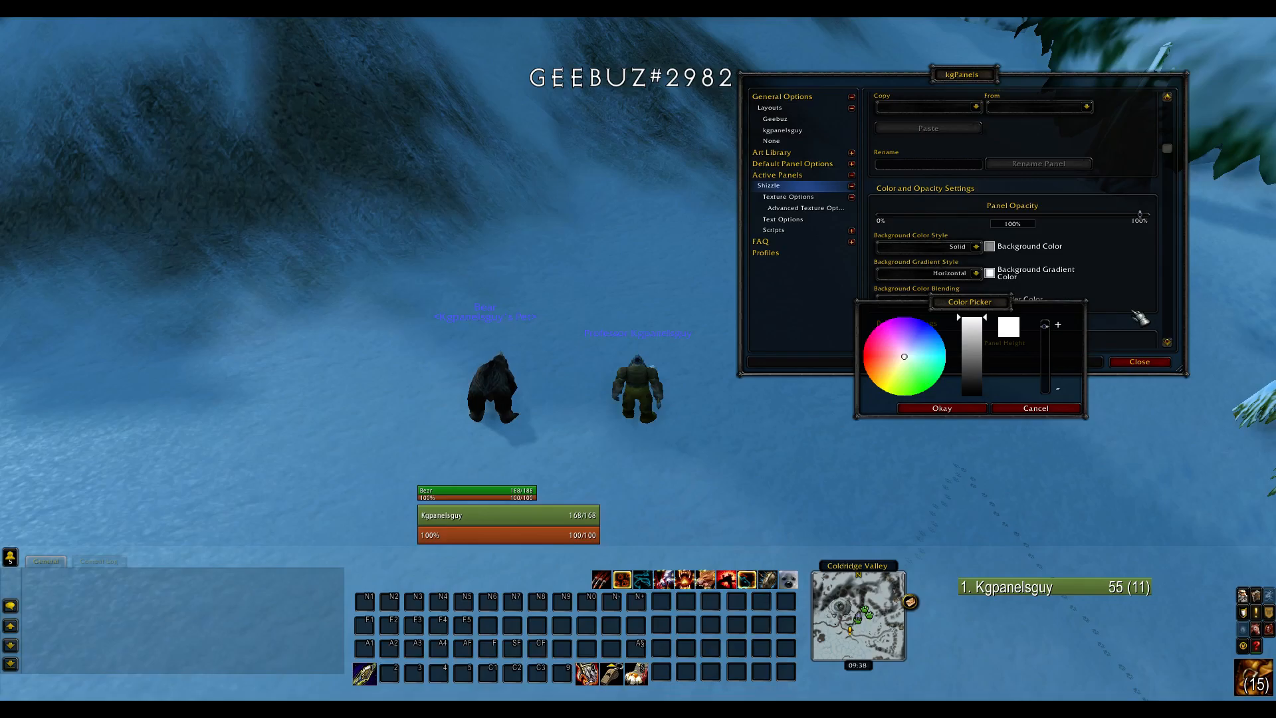
{"action": "left_click", "coordinate": [1036, 408]}
{"action": "left_click", "coordinate": [976, 299]}
{"action": "left_click", "coordinate": [973, 321]}
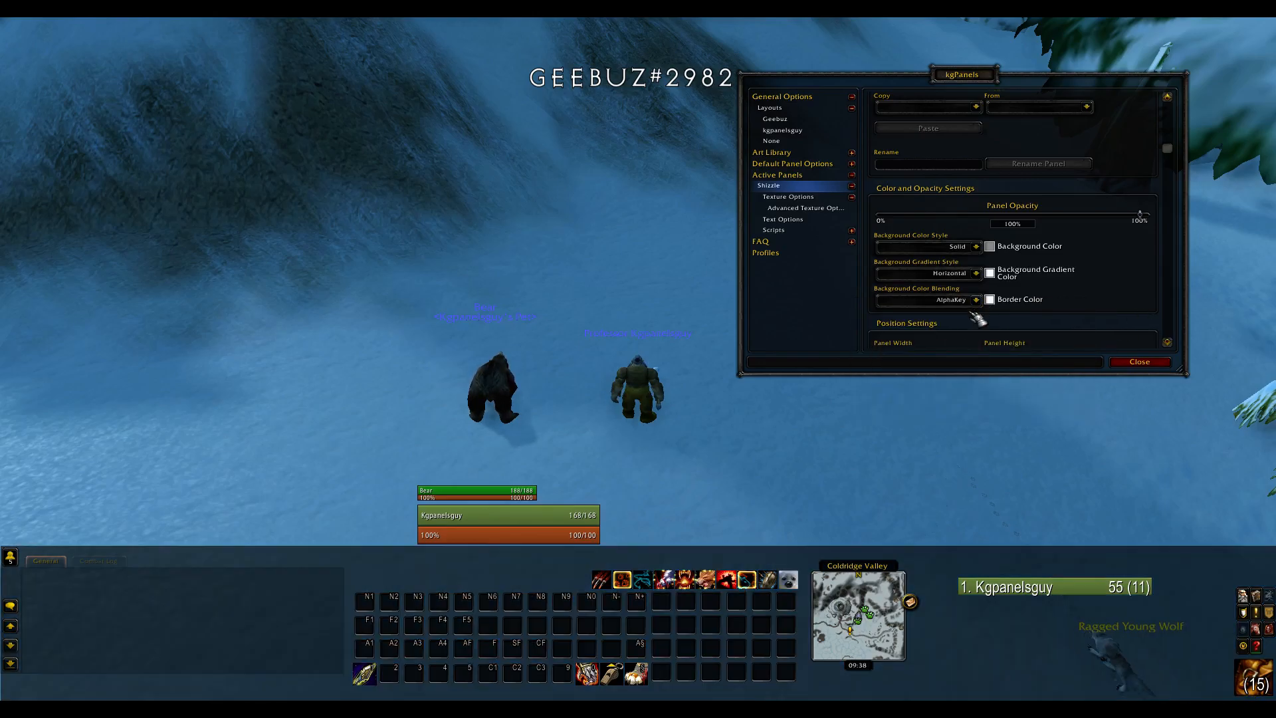
{"action": "left_click", "coordinate": [976, 300]}
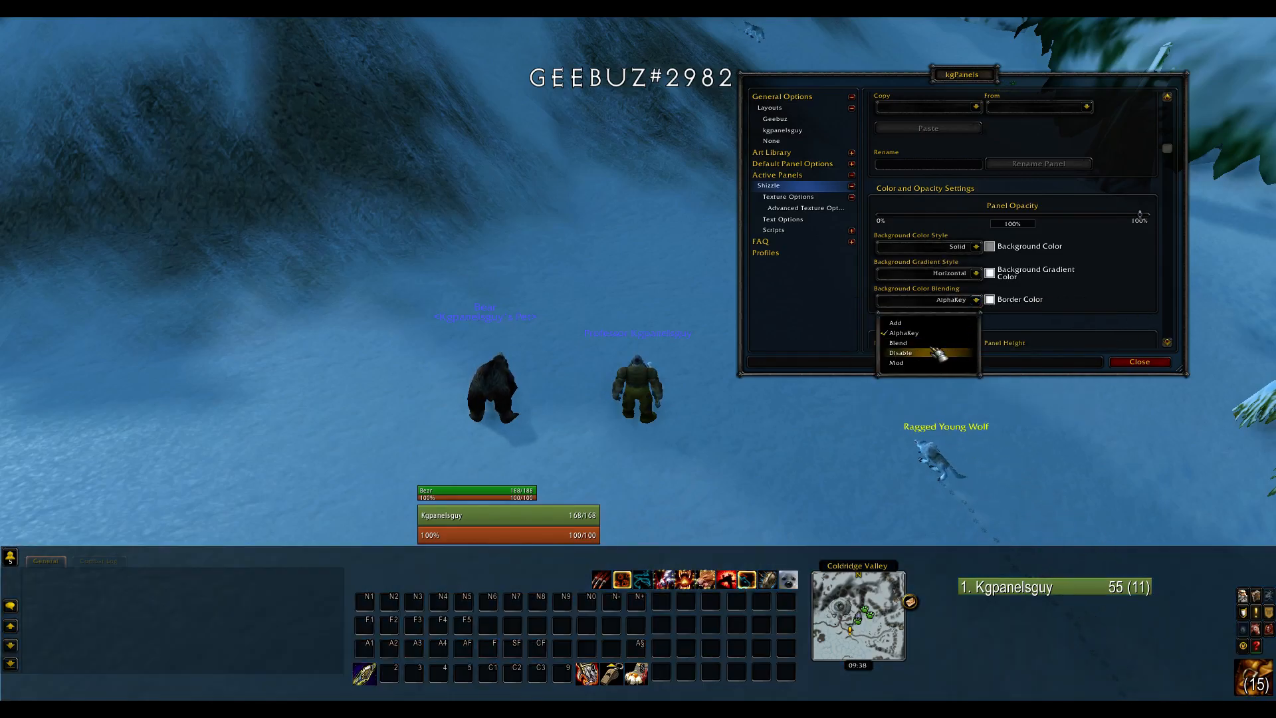
{"action": "left_click", "coordinate": [932, 342]}
{"action": "scroll", "coordinate": [986, 193], "scroll_direction": "up", "scroll_amount": 2}
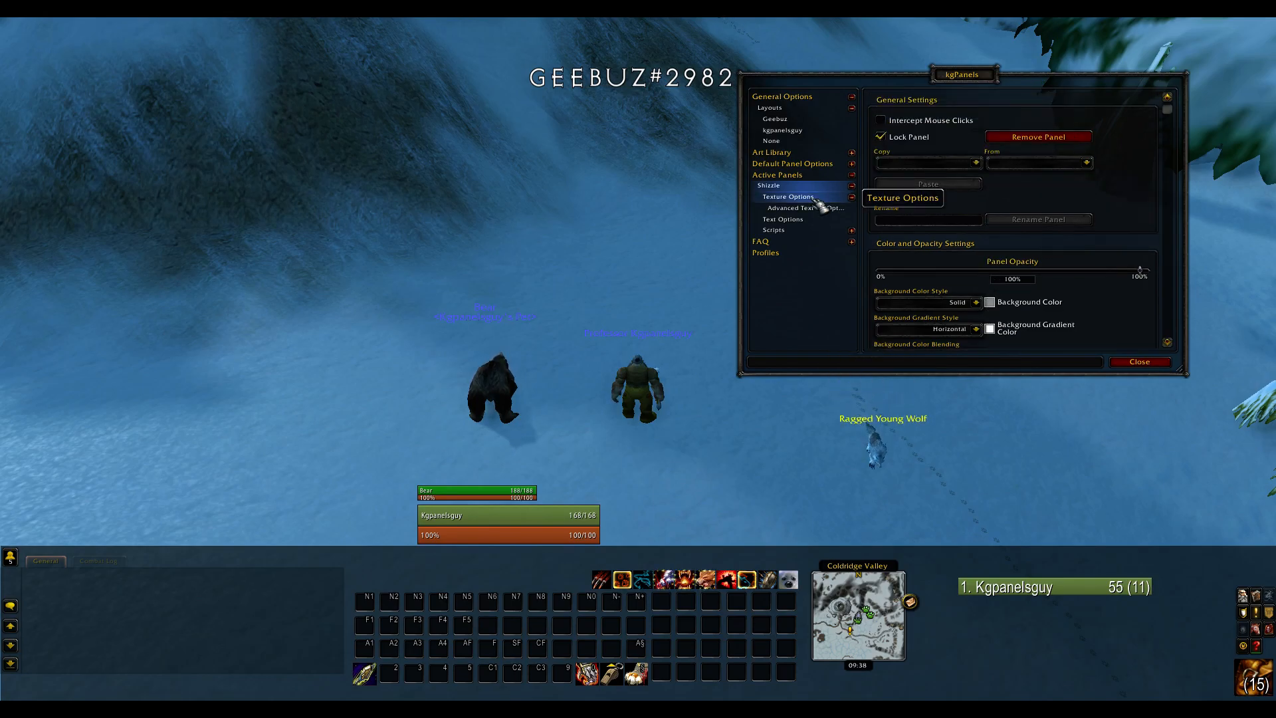
- Try background tiling in the Shizzle panel's texture options, turn it off again, and review the border texture and inset settings
{"action": "left_click", "coordinate": [815, 197]}
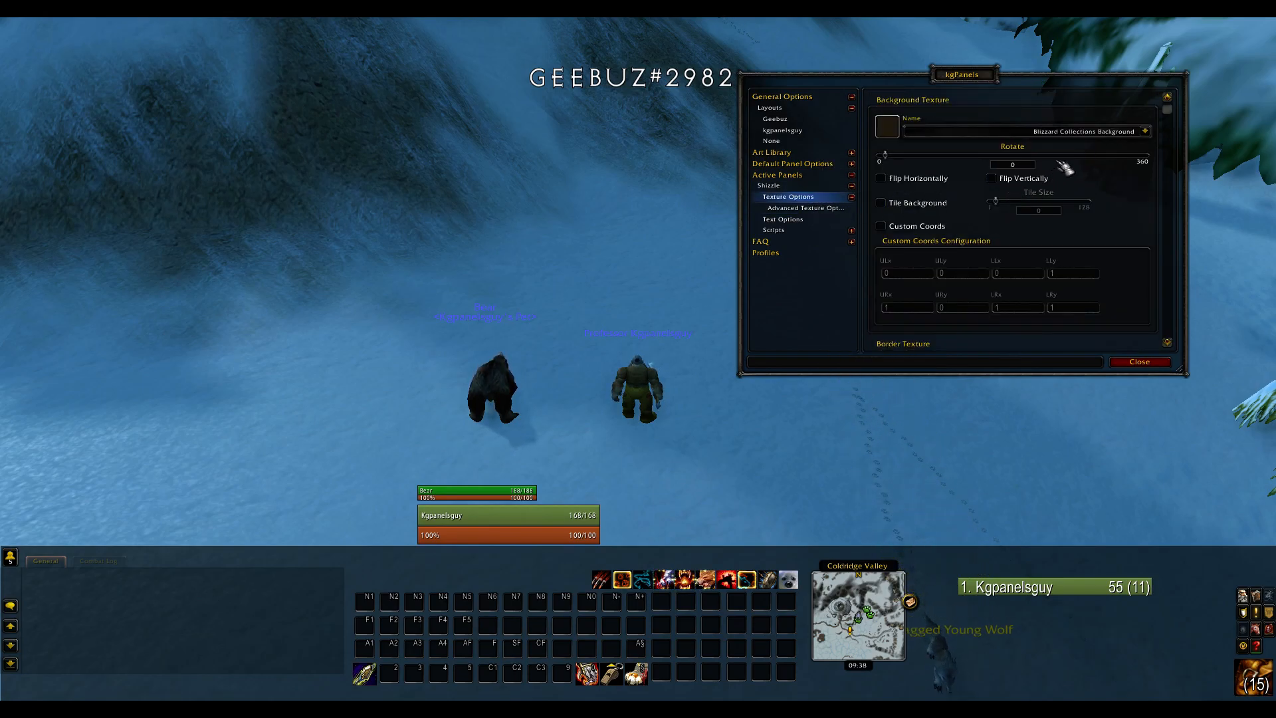
{"action": "left_click", "coordinate": [904, 204]}
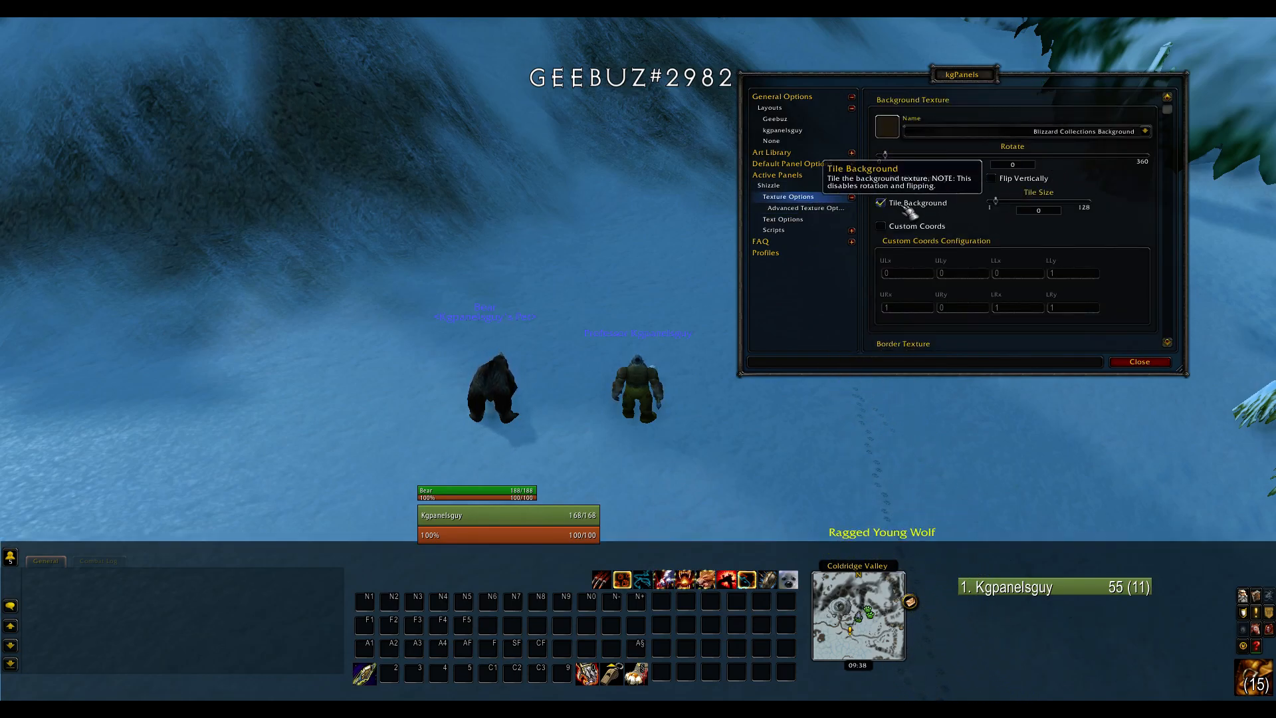
{"action": "left_click", "coordinate": [907, 209]}
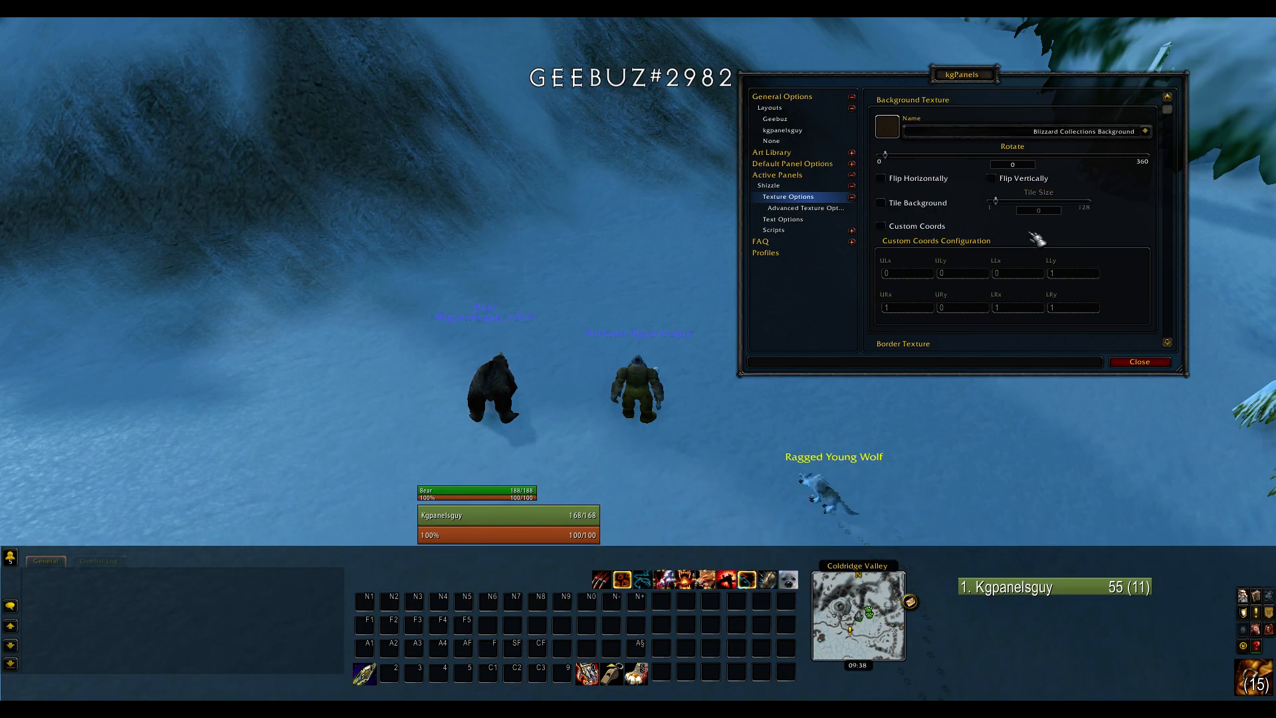
{"action": "scroll", "coordinate": [1152, 240], "scroll_direction": "down", "scroll_amount": 1}
{"action": "scroll", "coordinate": [1111, 256], "scroll_direction": "down", "scroll_amount": 4}
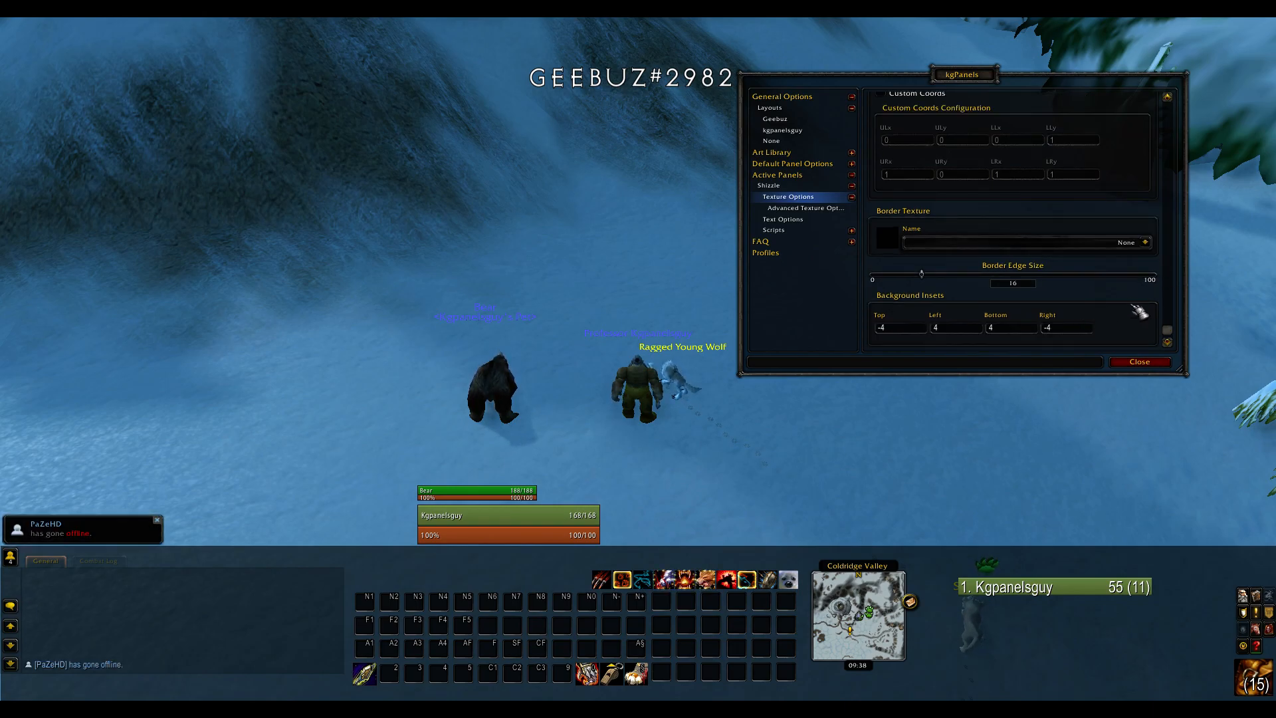
{"action": "scroll", "coordinate": [1139, 312], "scroll_direction": "up", "scroll_amount": 5}
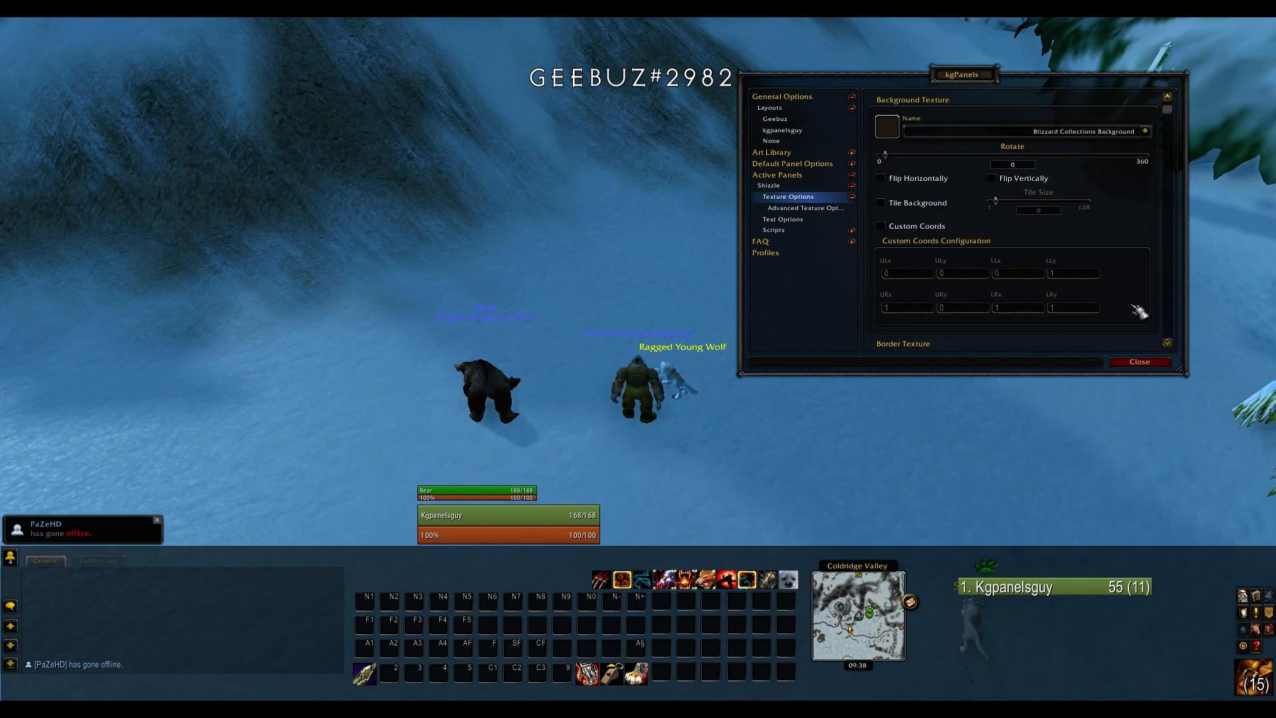
- Set the Shizzle panel's background texture to Blizzard Low Health and turn the camera to check the panel against the scenery
{"action": "left_click", "coordinate": [1144, 131]}
{"action": "left_click", "coordinate": [999, 236]}
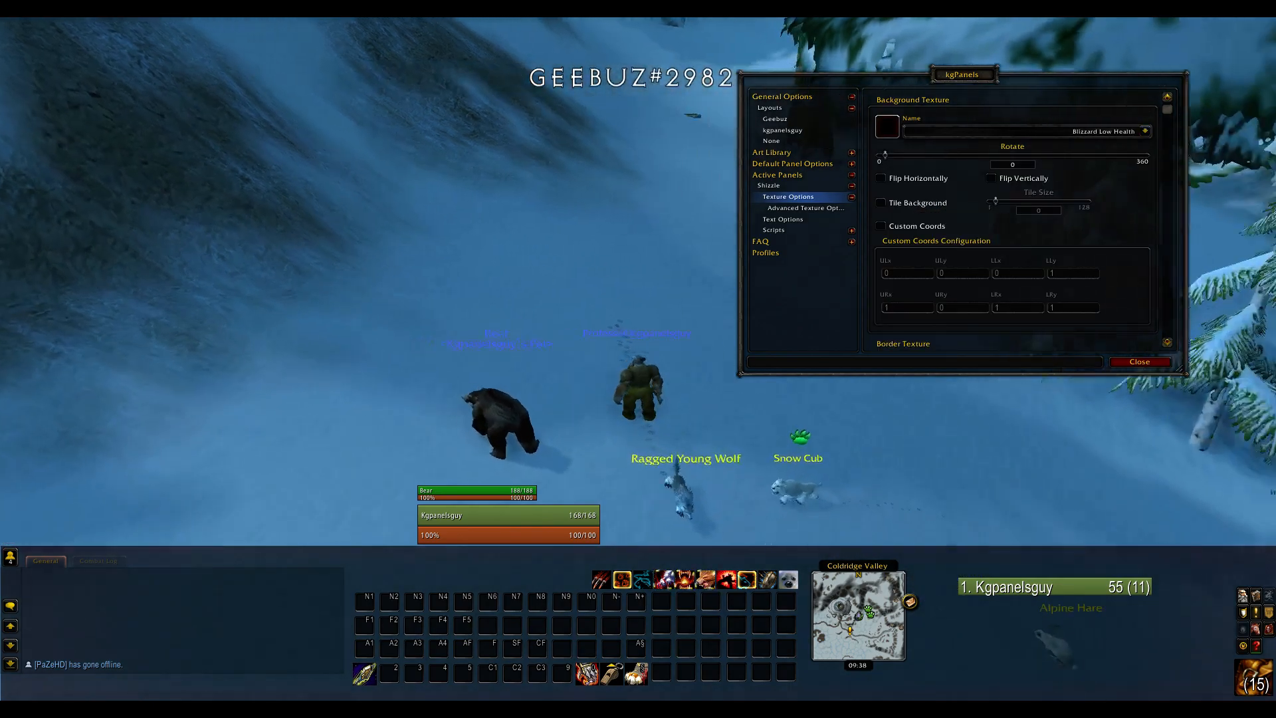
{"action": "left_click_drag", "start_coordinate": [598, 285], "coordinate": [717, 282]}
{"action": "left_click_drag", "start_coordinate": [884, 479], "coordinate": [857, 465]}
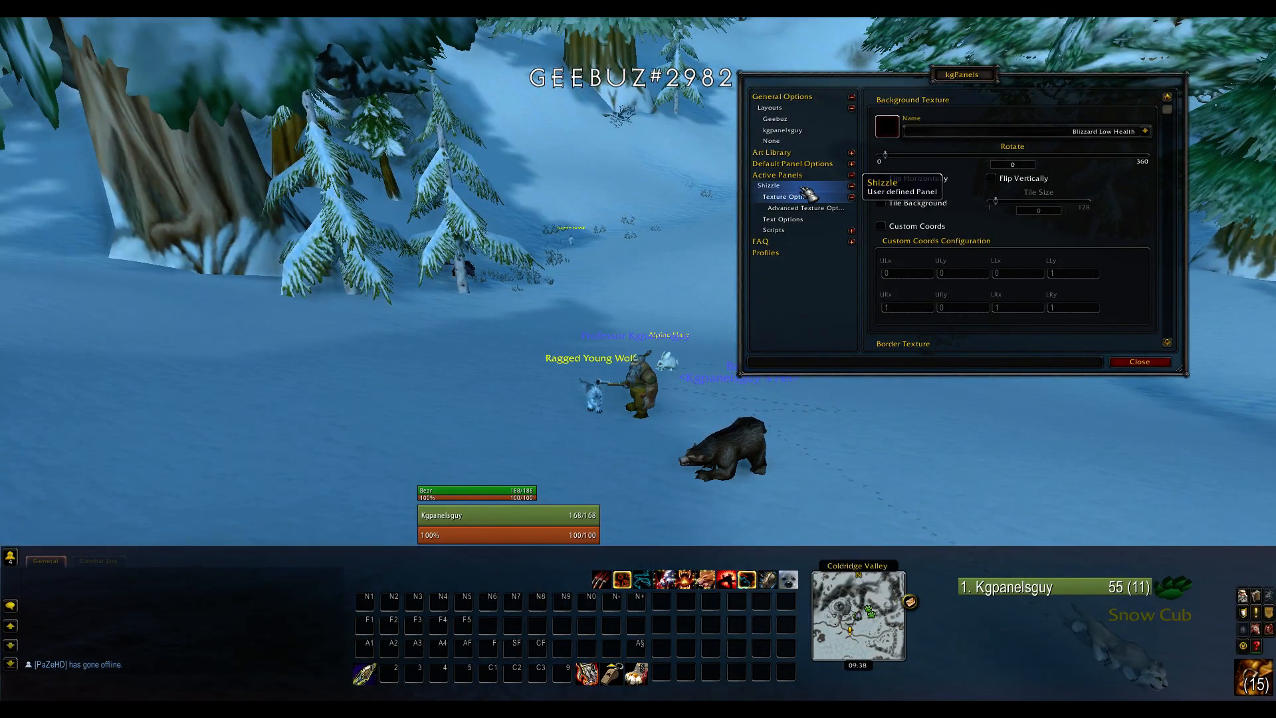
- Set the Shizzle panel's background color to white at full opacity
{"action": "left_click", "coordinate": [816, 175]}
{"action": "left_click", "coordinate": [813, 186]}
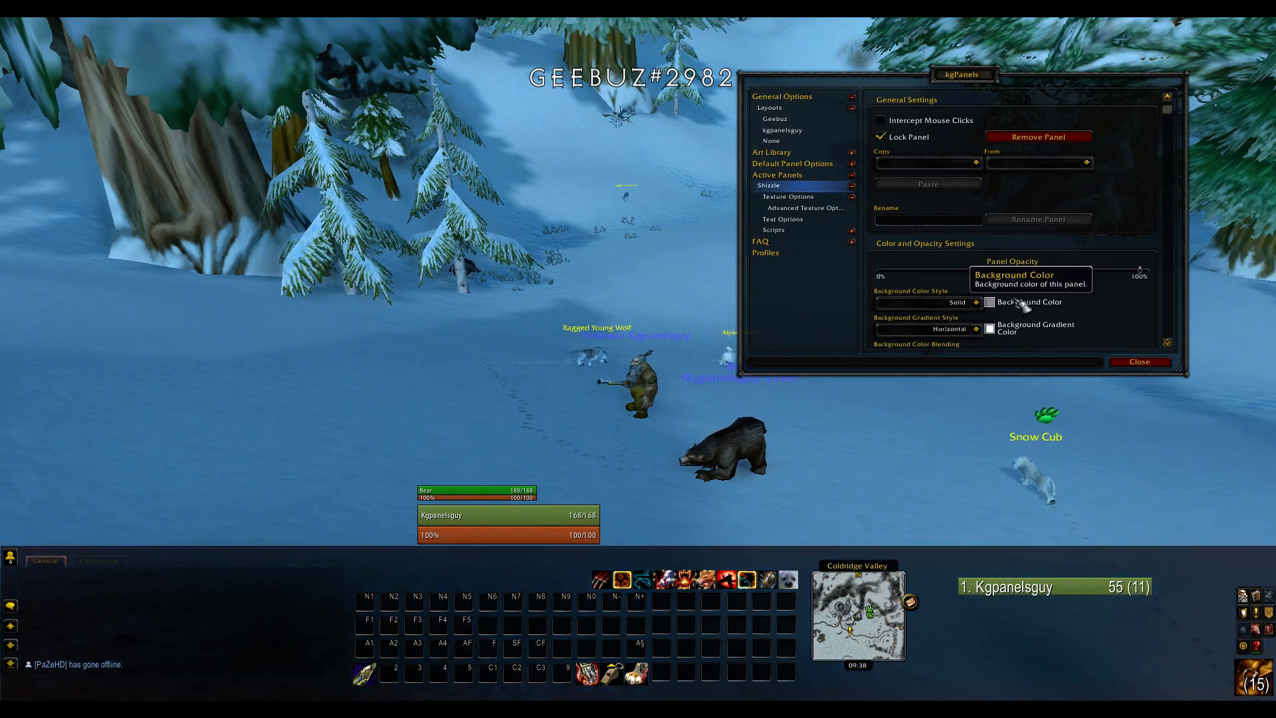
{"action": "left_click", "coordinate": [1009, 306]}
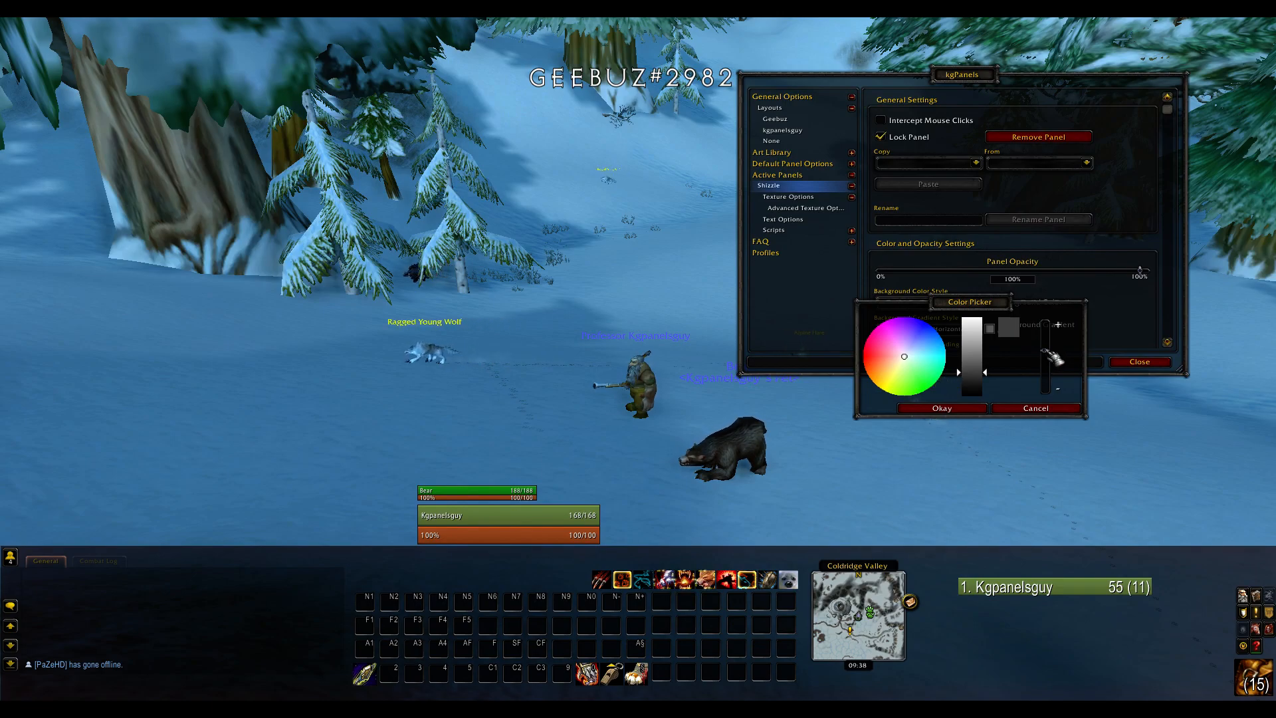
{"action": "left_click_drag", "start_coordinate": [1052, 358], "coordinate": [1054, 327]}
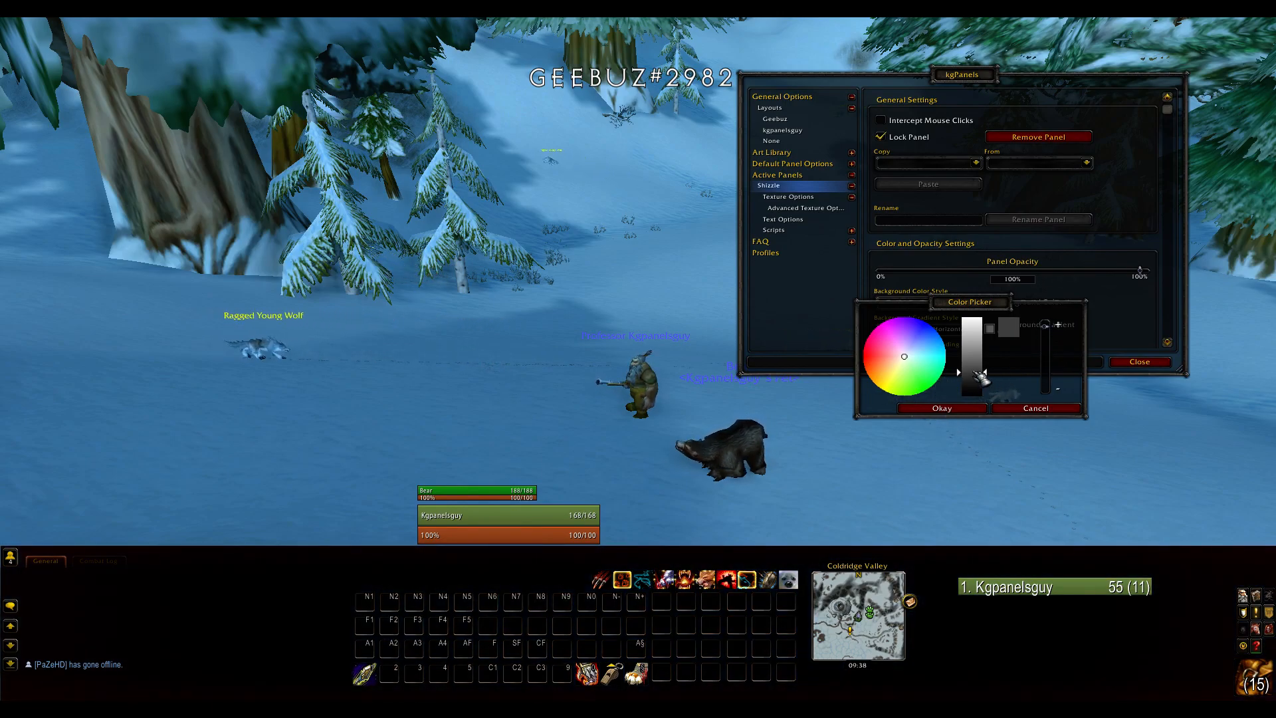
{"action": "left_click_drag", "start_coordinate": [977, 399], "coordinate": [979, 348]}
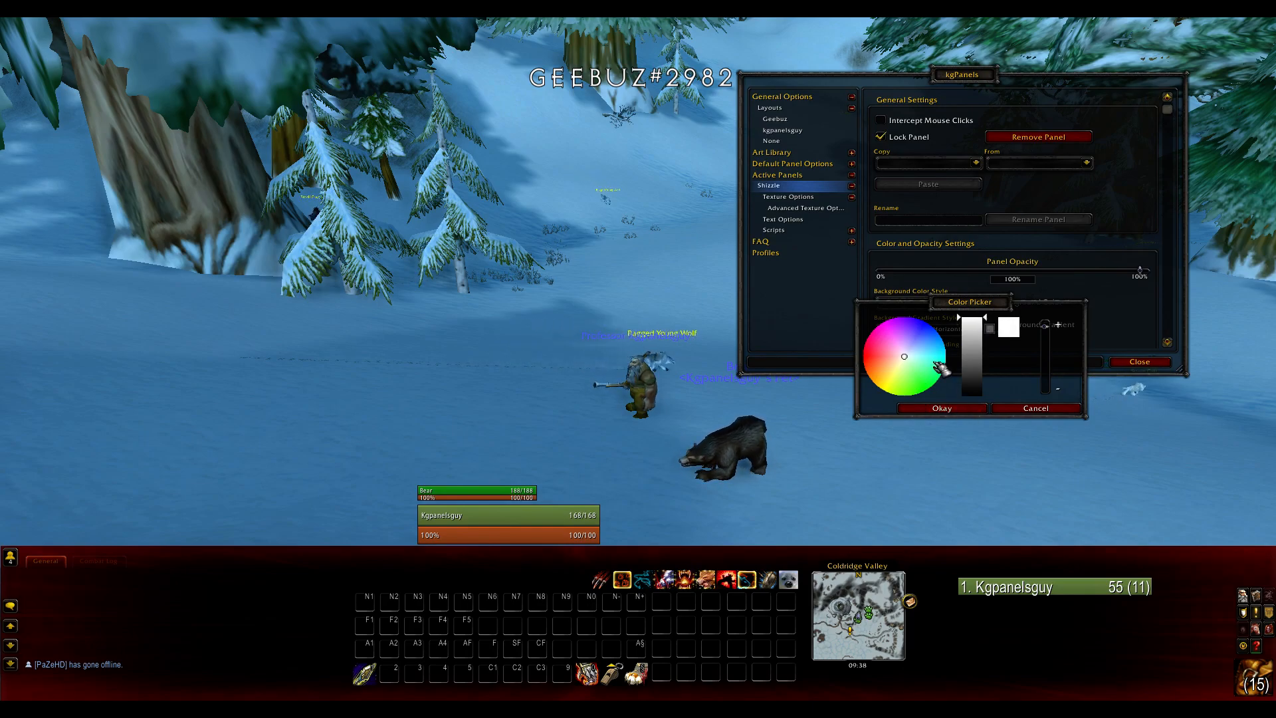
{"action": "left_click", "coordinate": [956, 405]}
- Try the Blizzard Marble and Blizzard Out of Control background textures on the Shizzle panel and enable custom coords
{"action": "left_click", "coordinate": [828, 199]}
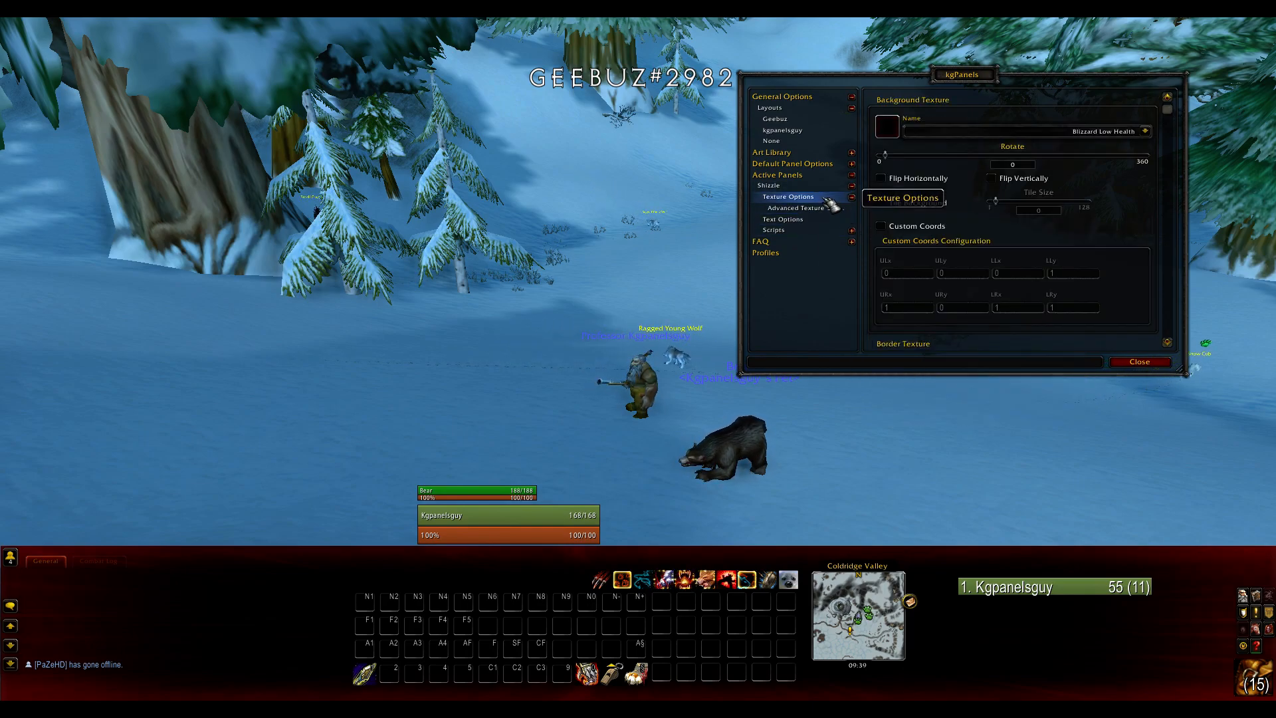
{"action": "left_click", "coordinate": [1144, 131]}
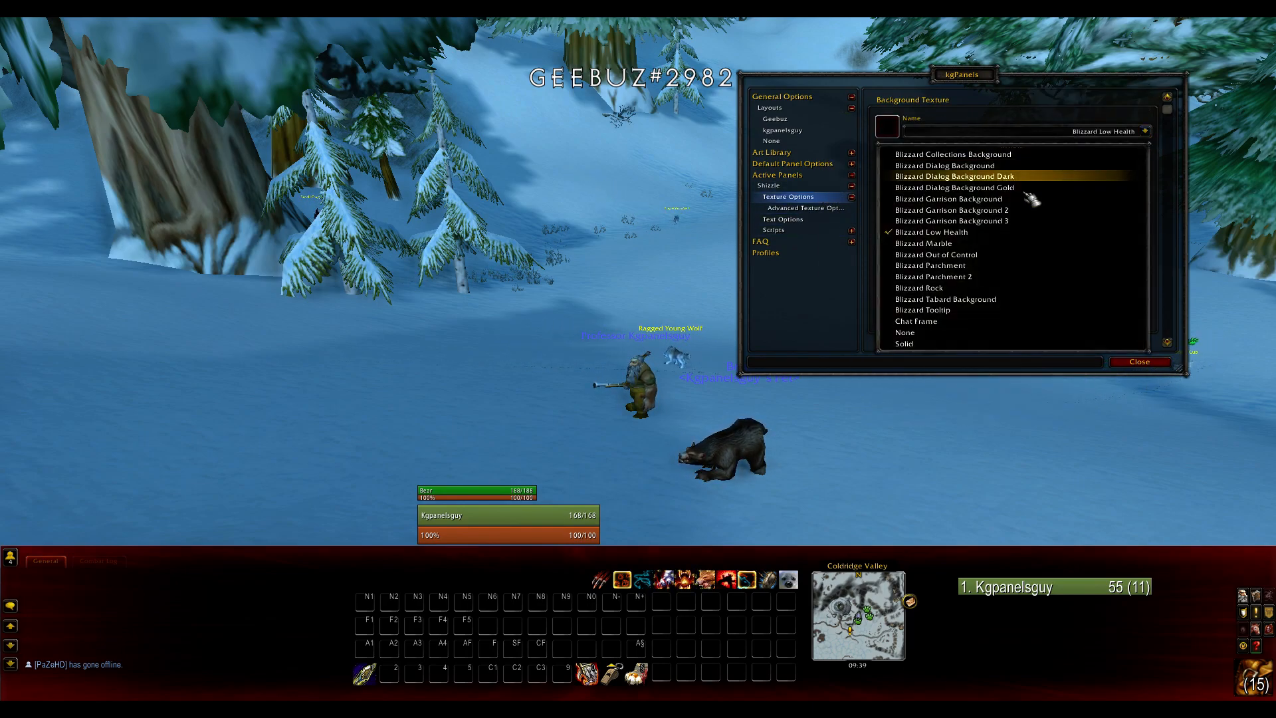
{"action": "left_click", "coordinate": [969, 243]}
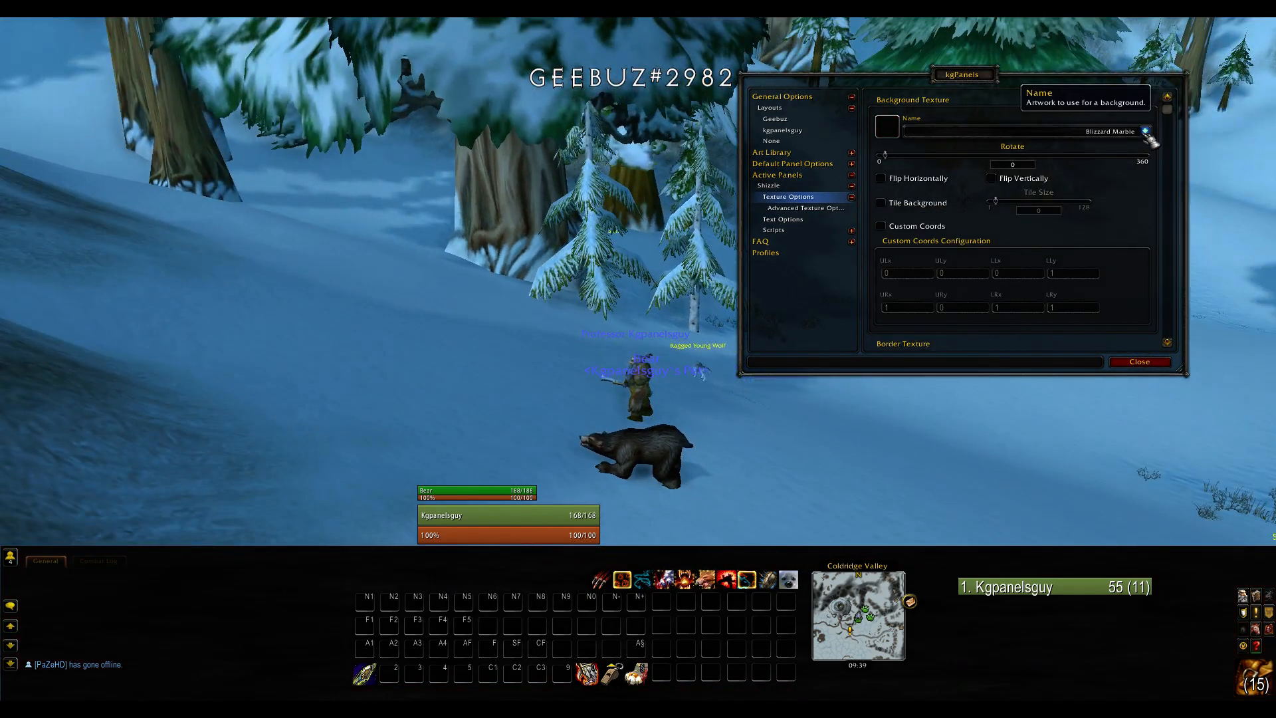
{"action": "left_click", "coordinate": [1145, 131]}
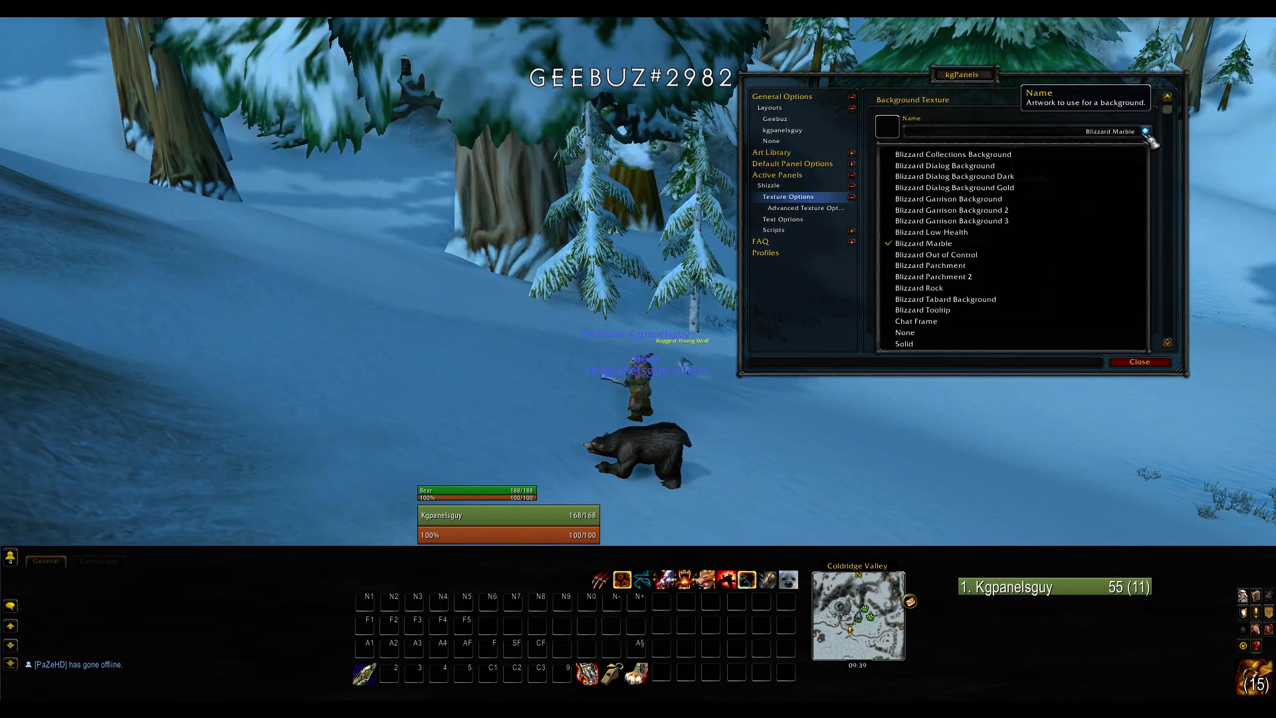
{"action": "left_click", "coordinate": [991, 257]}
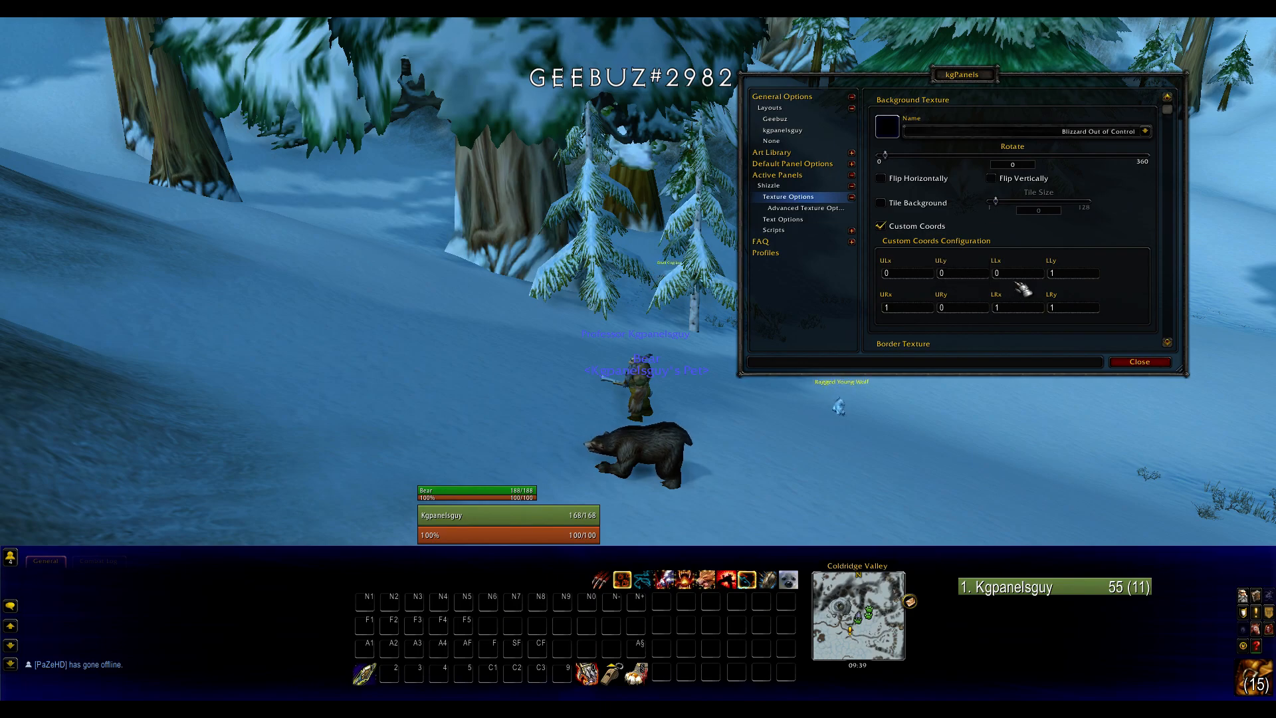
{"action": "type", "text": "1"}
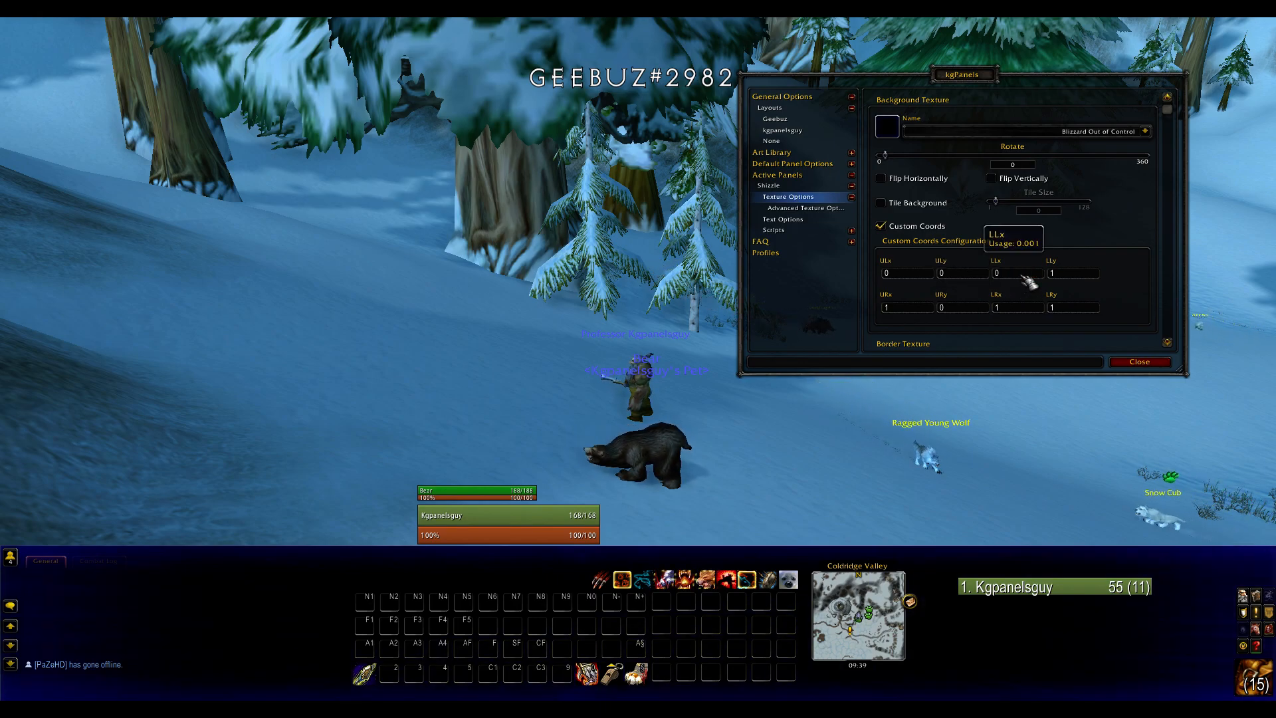
- Try the Blizzard Rock and Blizzard Tabard Background textures, switching background tiling on and off
{"action": "left_click", "coordinate": [1144, 131]}
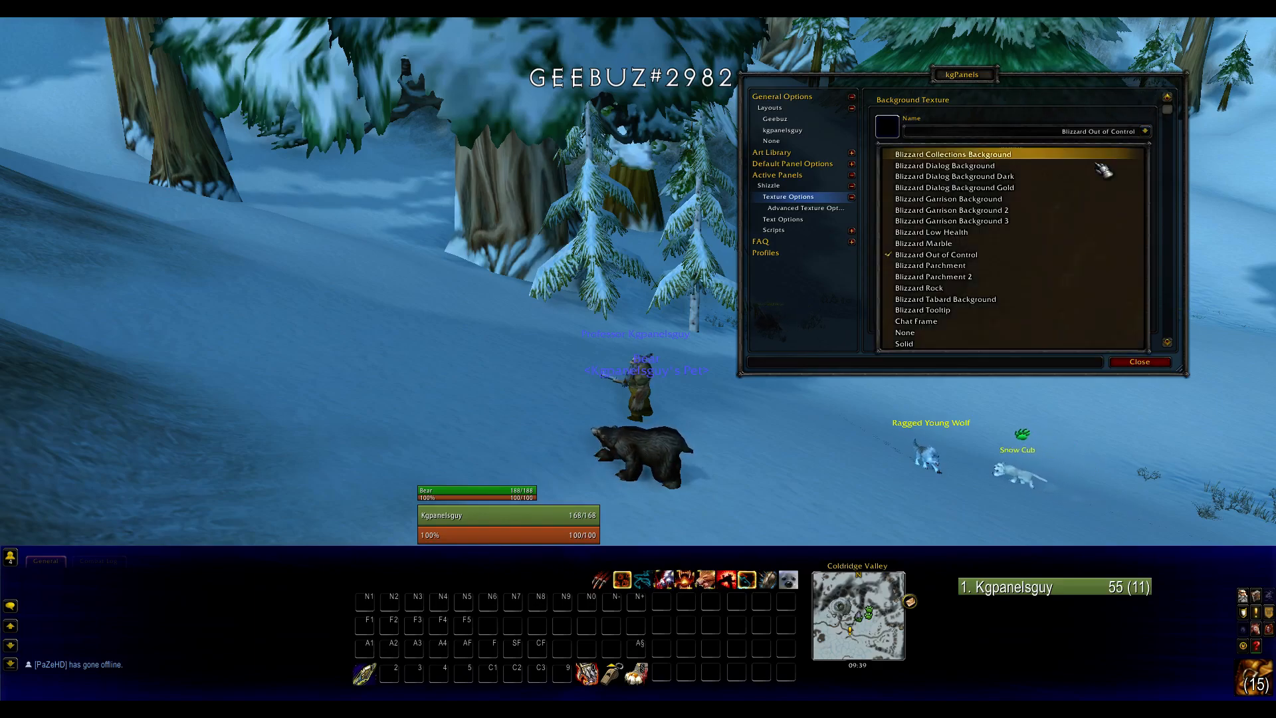
{"action": "left_click", "coordinate": [967, 288]}
{"action": "left_click", "coordinate": [881, 202]}
{"action": "left_click", "coordinate": [1144, 131]}
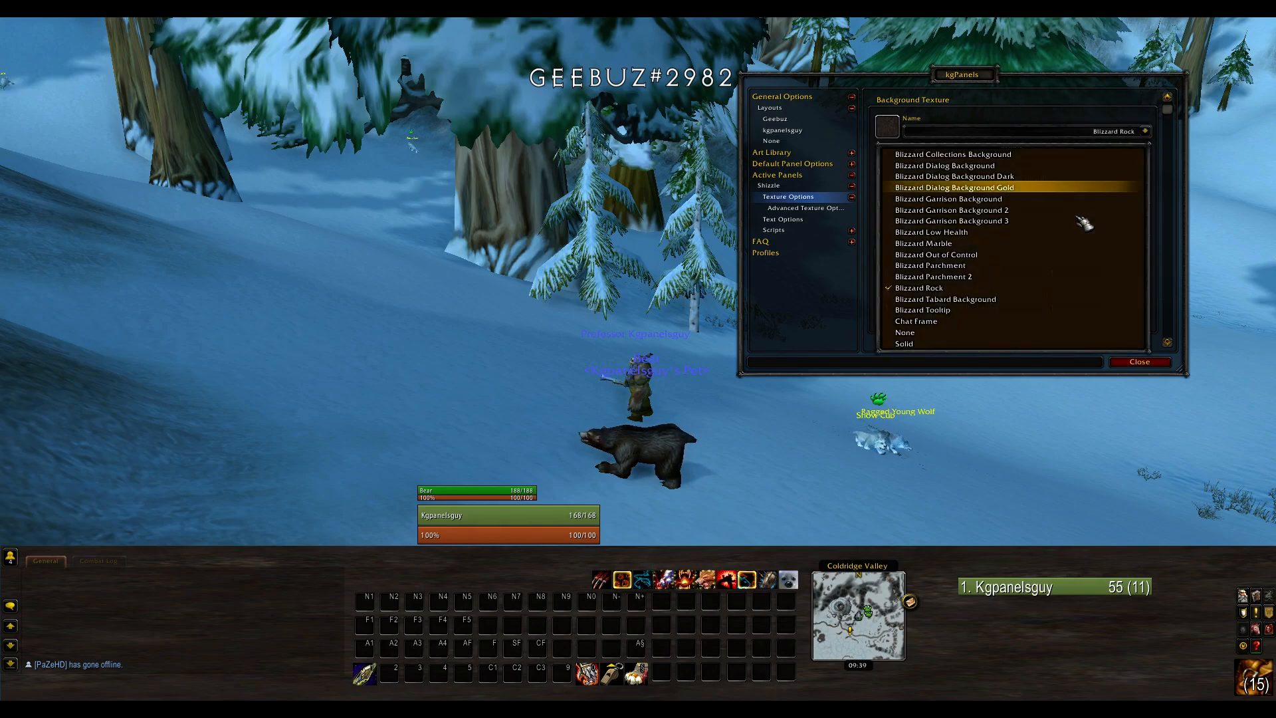
{"action": "left_click", "coordinate": [975, 301]}
{"action": "left_click", "coordinate": [909, 204]}
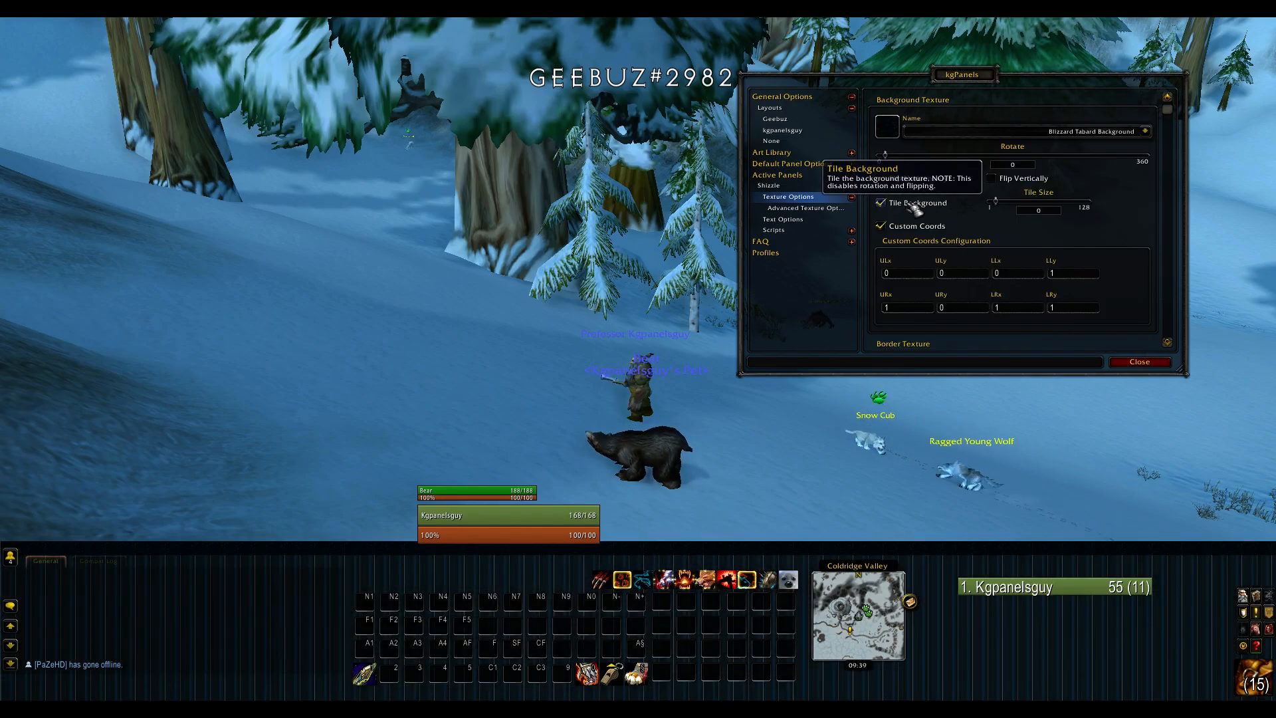
{"action": "left_click", "coordinate": [916, 206]}
- Switch the texture's vertical flip on and back off, and turn custom coords off and on again
{"action": "left_click", "coordinate": [1000, 179]}
{"action": "left_click", "coordinate": [1001, 179]}
{"action": "left_click", "coordinate": [904, 229]}
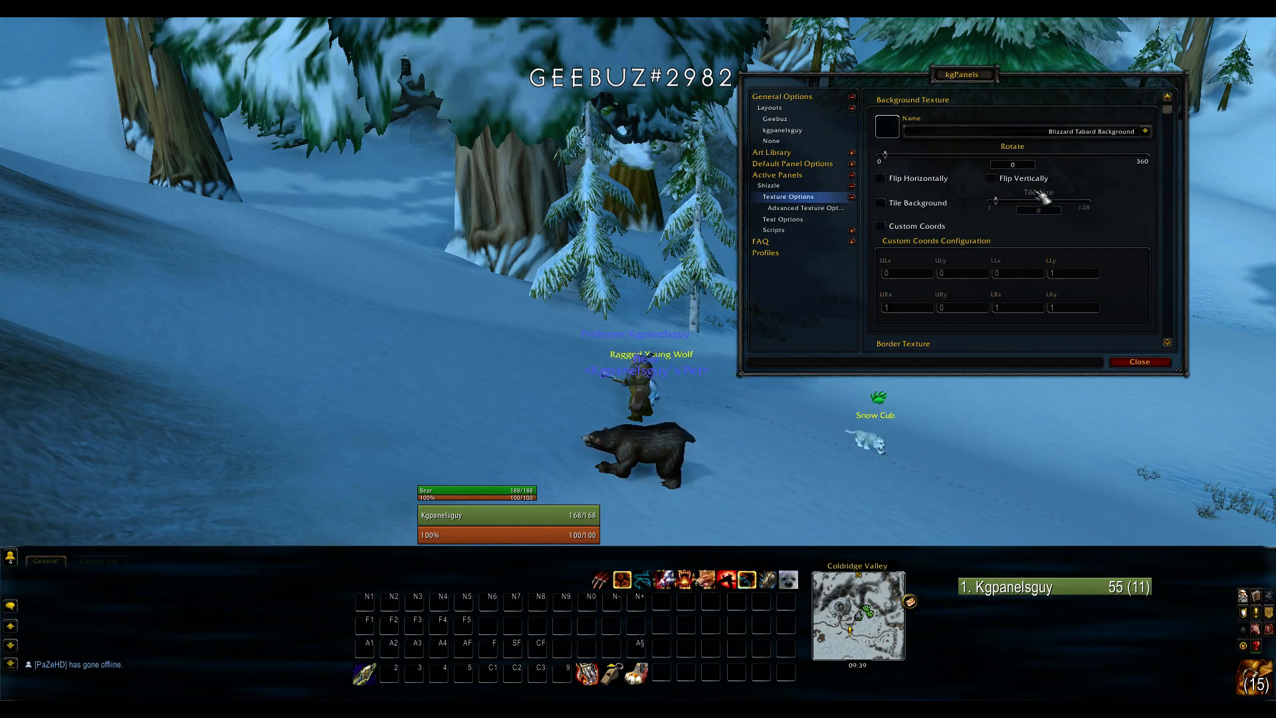
{"action": "left_click", "coordinate": [904, 227]}
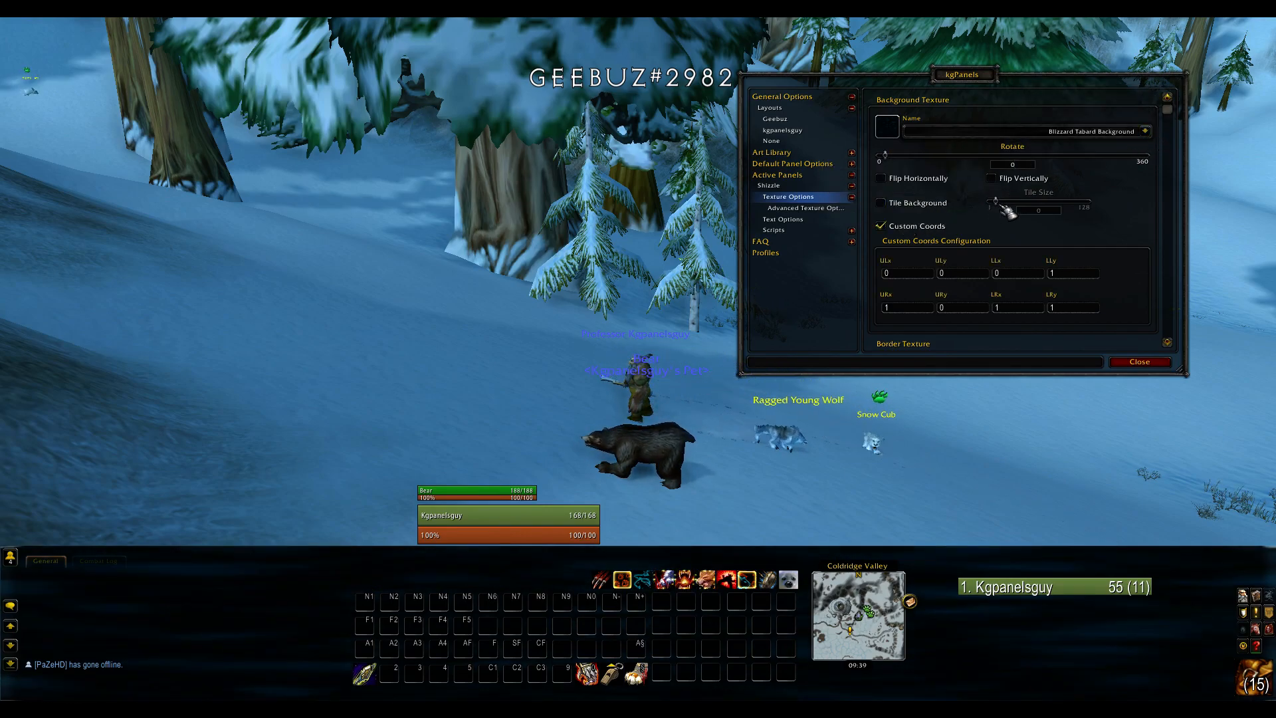
- Tile the Shizzle panel's background at a tile size of 128 and switch its texture to Blizzard Marble
{"action": "left_click", "coordinate": [930, 206]}
{"action": "left_click_drag", "start_coordinate": [996, 202], "coordinate": [1102, 207]}
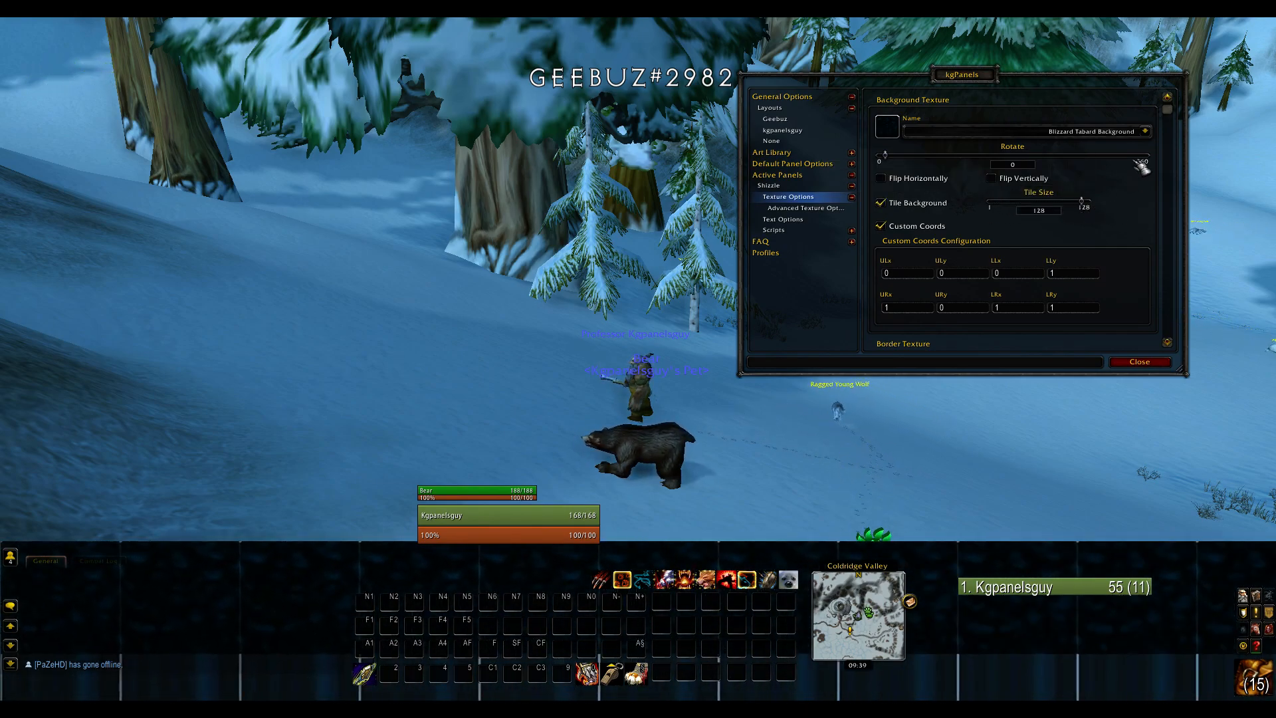
{"action": "left_click", "coordinate": [1144, 131]}
{"action": "left_click", "coordinate": [969, 247]}
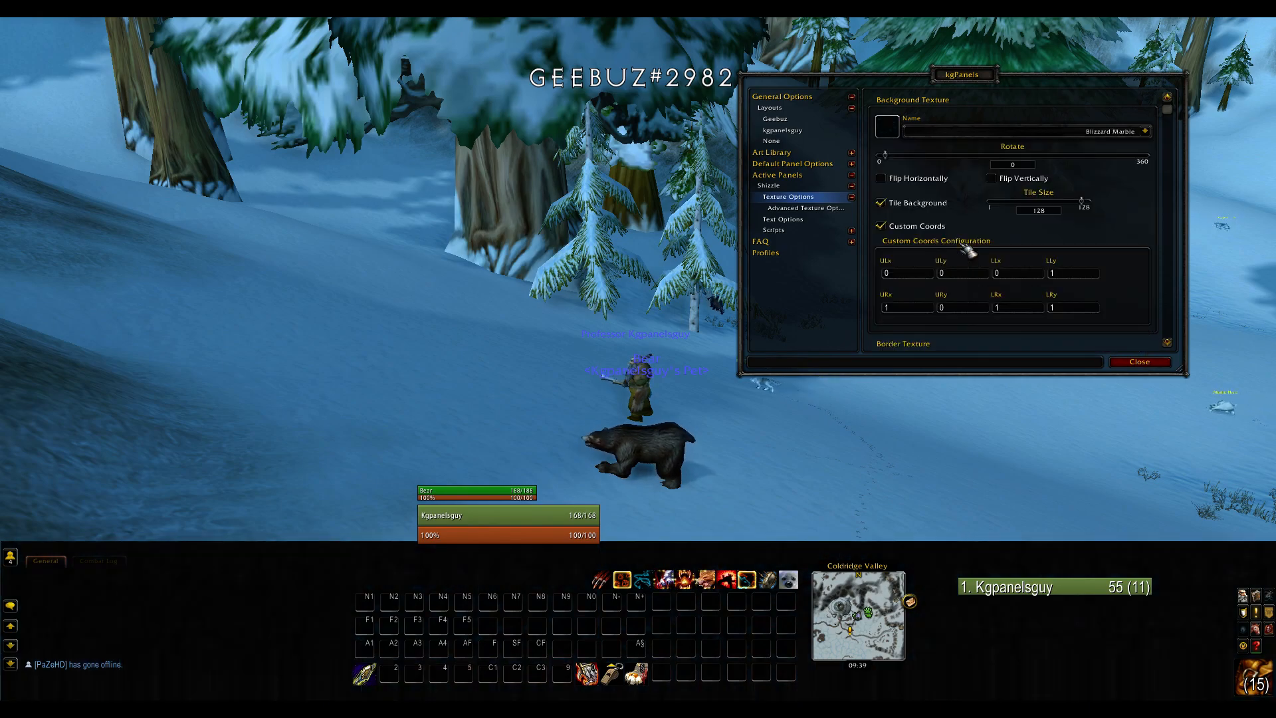
- Try the Blizzard Dialog Background Gold, Chat Frame, Blizzard Out of Control and Solid textures on the tiled panel
{"action": "left_click", "coordinate": [1144, 131]}
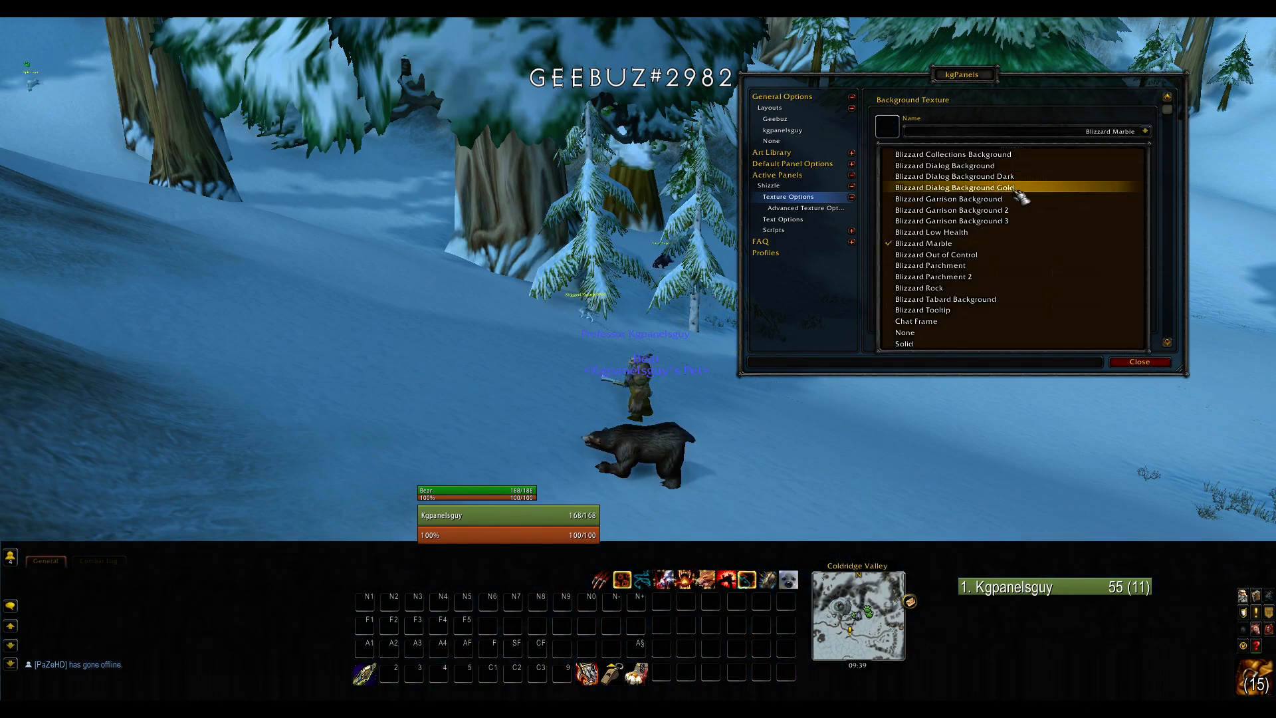
{"action": "left_click", "coordinate": [1017, 188]}
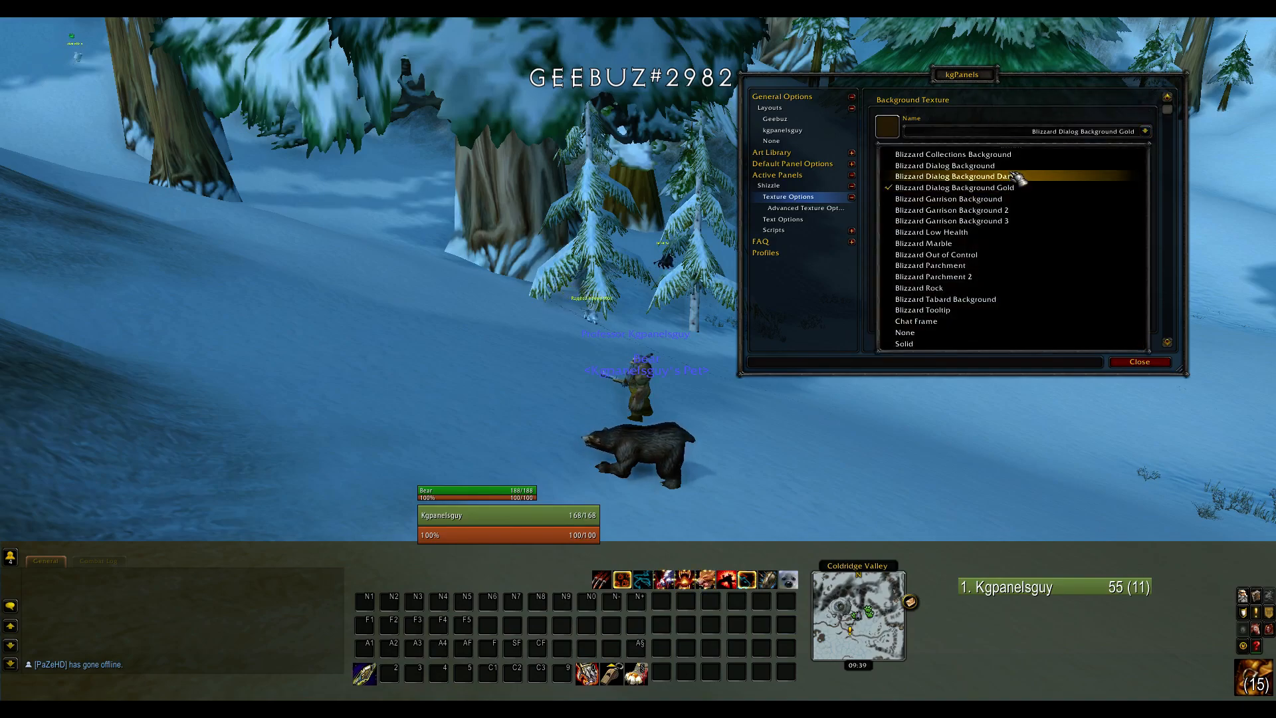
{"action": "left_click", "coordinate": [974, 329]}
{"action": "left_click", "coordinate": [1144, 131]}
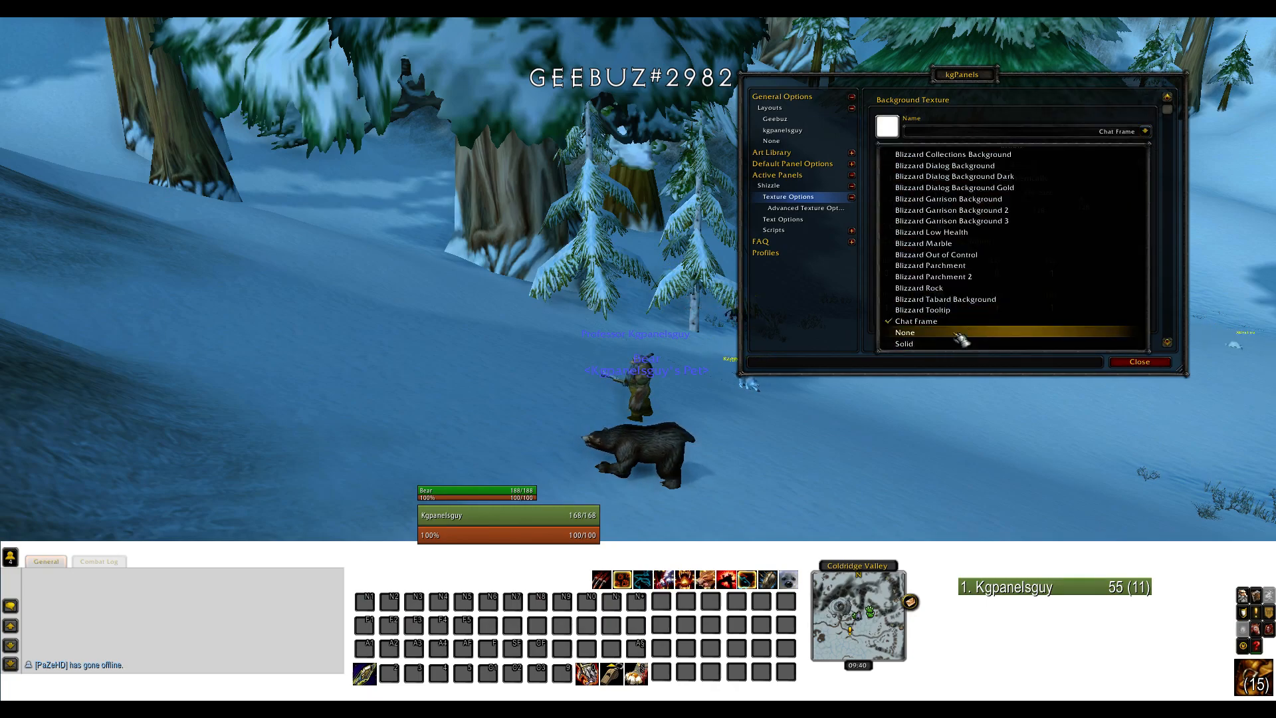
{"action": "left_click", "coordinate": [974, 258]}
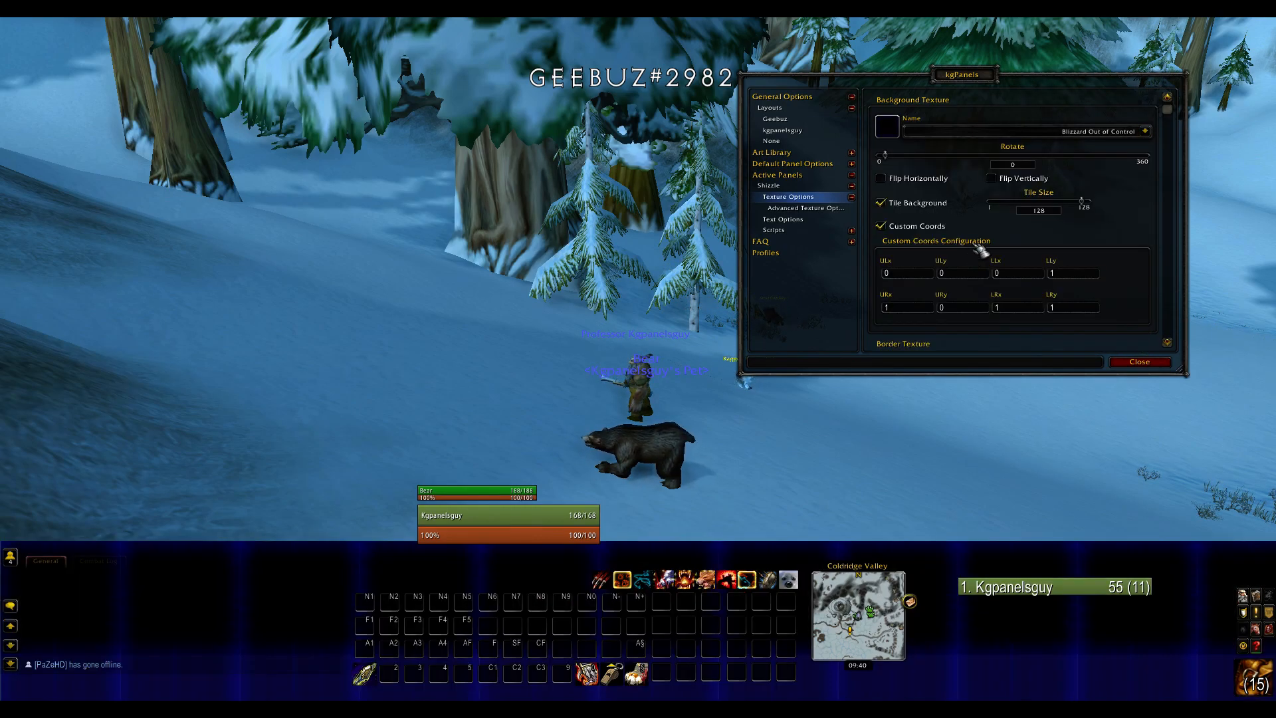
{"action": "left_click", "coordinate": [1129, 136]}
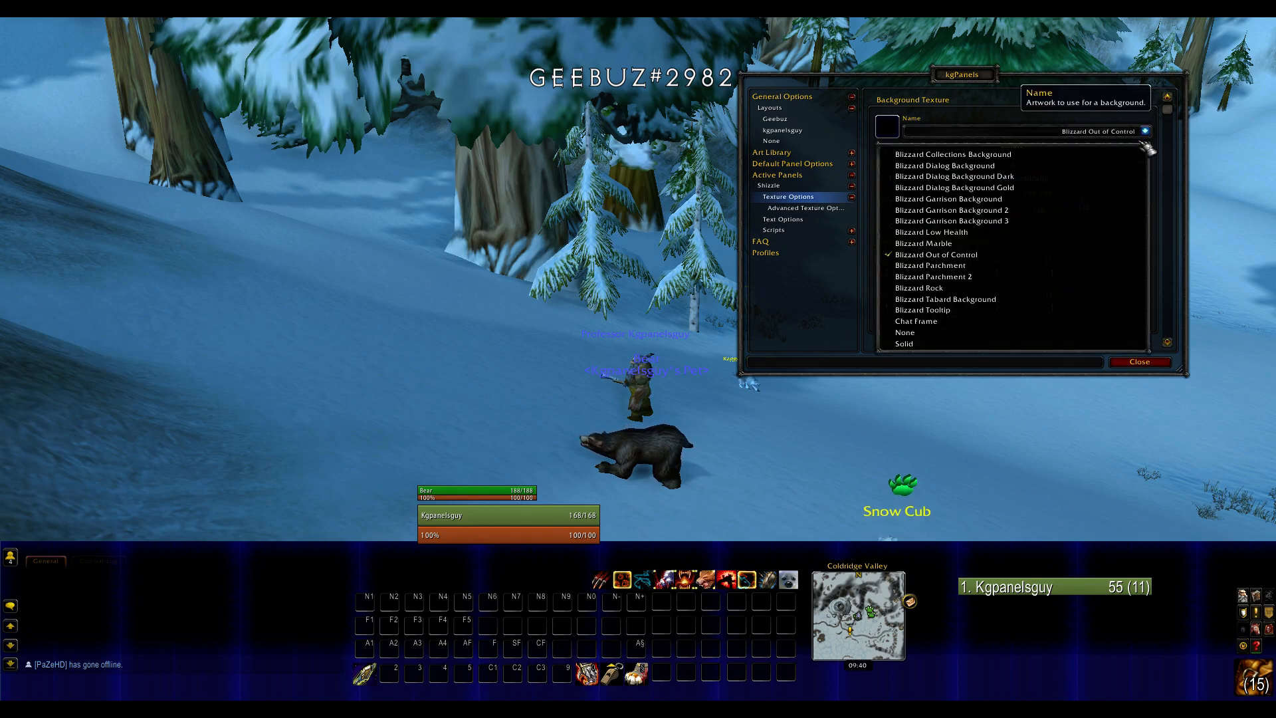
{"action": "left_click", "coordinate": [933, 345]}
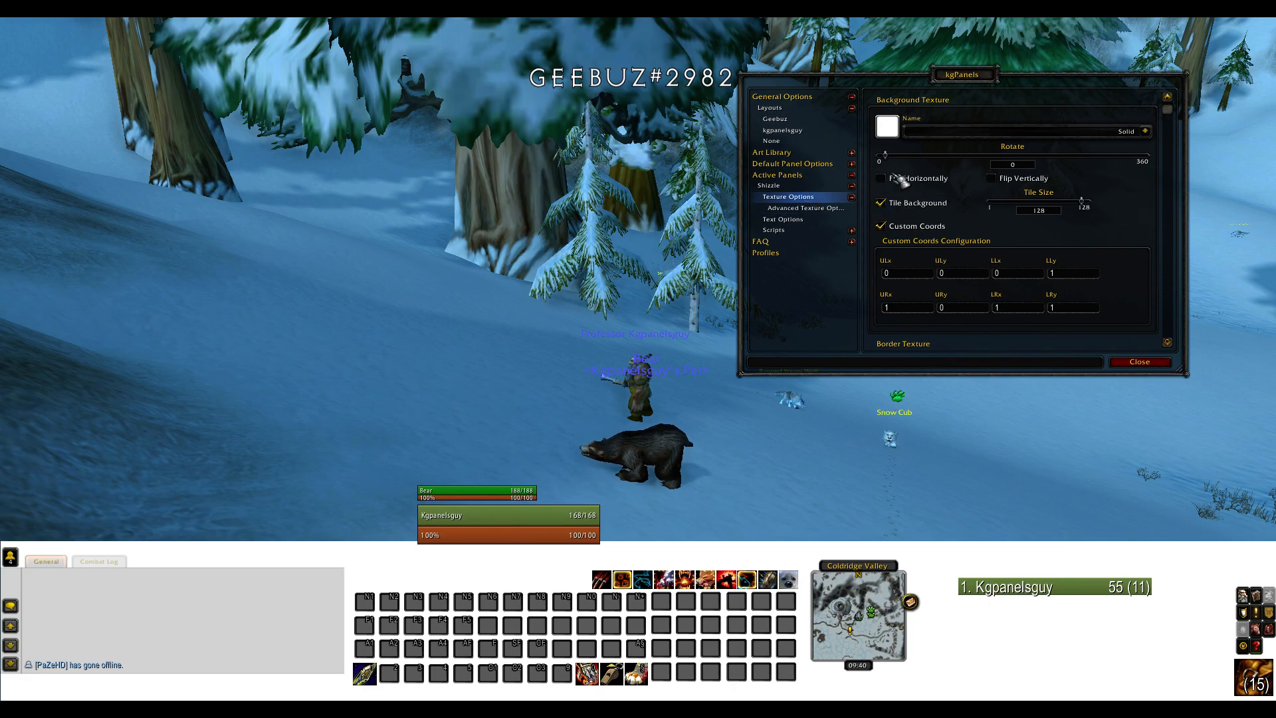
- Inspect the Shizzle panel's border color in the color picker and accept it as it is
{"action": "left_click", "coordinate": [824, 175]}
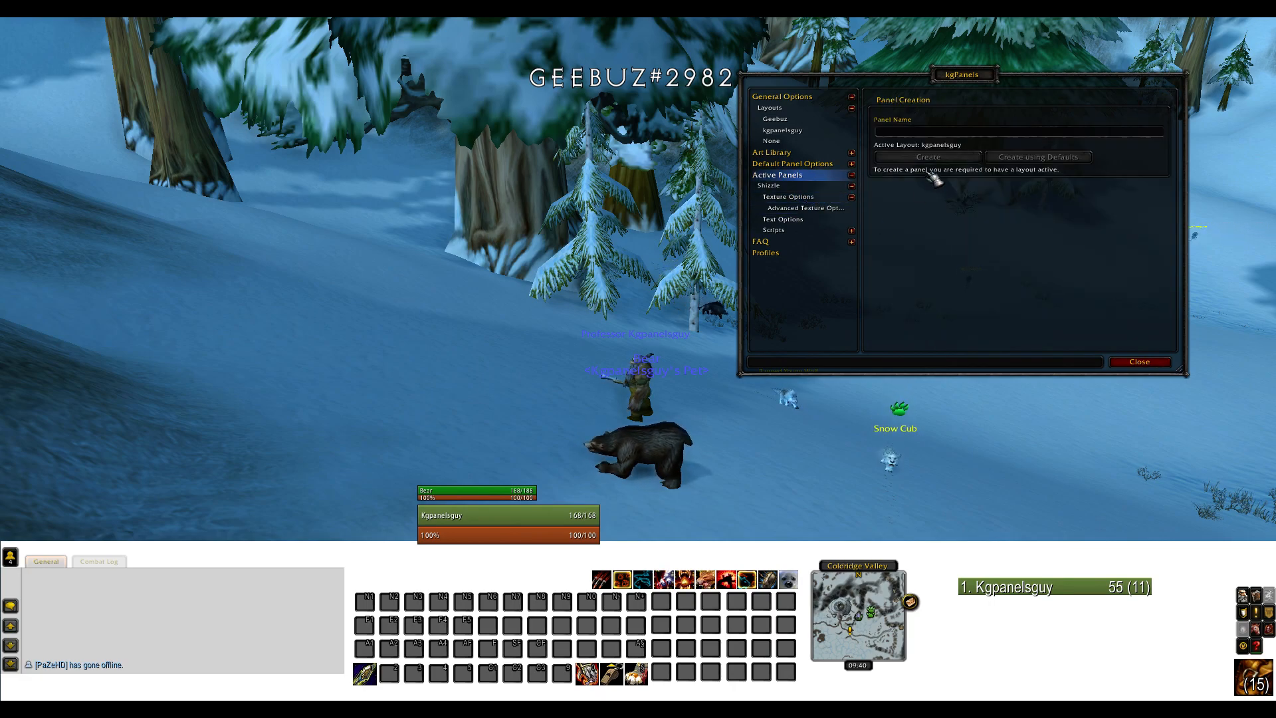
{"action": "left_click", "coordinate": [795, 188]}
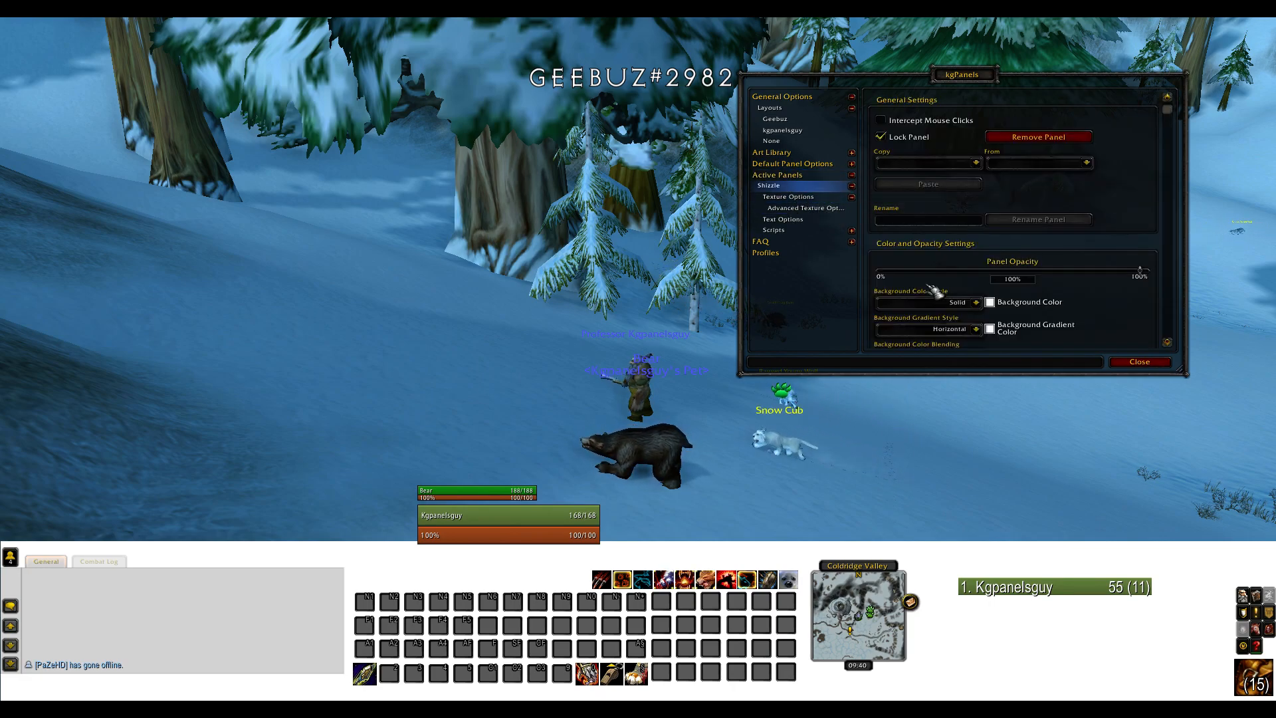
{"action": "scroll", "coordinate": [1021, 329], "scroll_direction": "down", "scroll_amount": 1}
{"action": "left_click", "coordinate": [990, 328]}
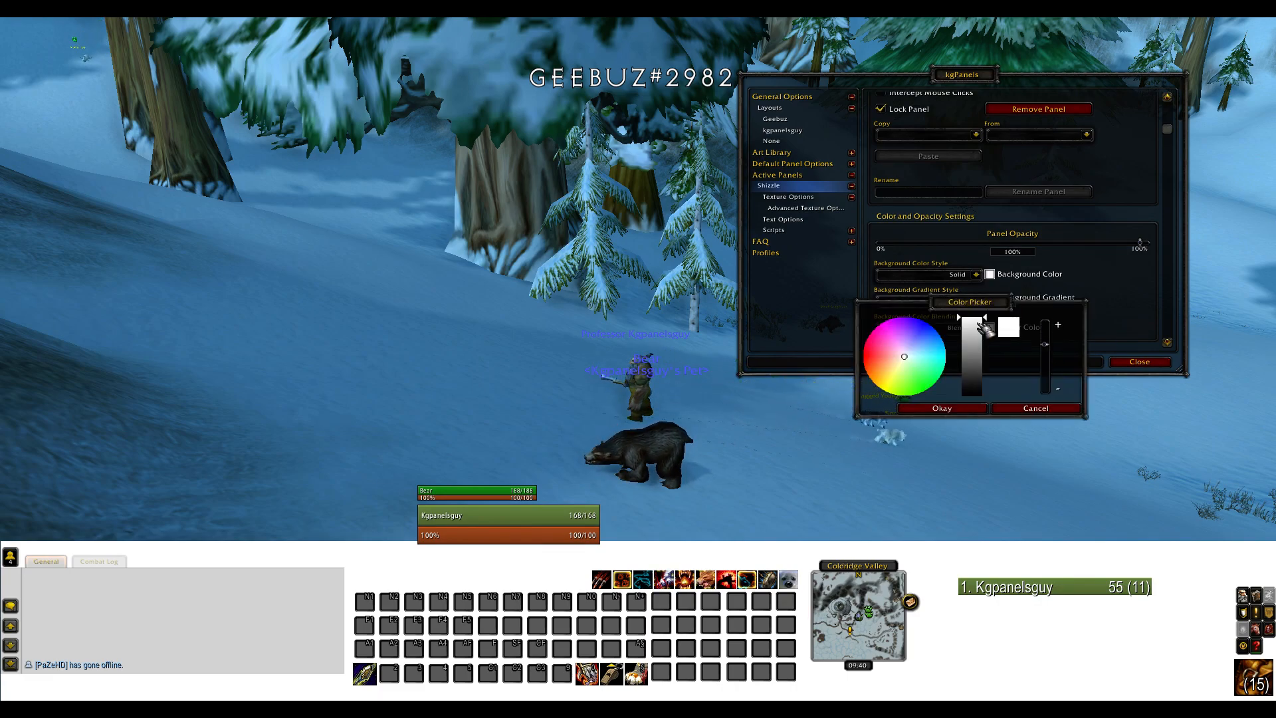
{"action": "left_click", "coordinate": [967, 407]}
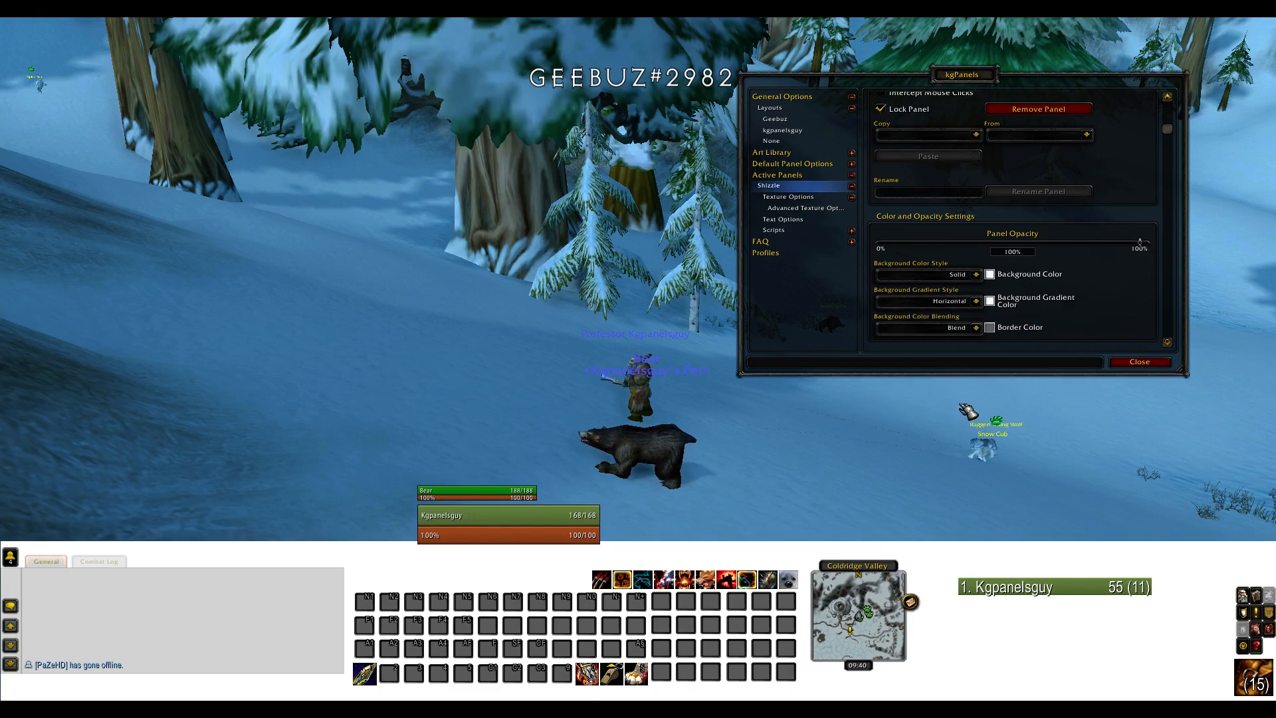
- Try None as the Shizzle panel's background texture, set it to Blizzard Dialog Background, and close the kgPanels settings
{"action": "left_click", "coordinate": [821, 175]}
{"action": "left_click", "coordinate": [821, 186]}
{"action": "left_click", "coordinate": [822, 196]}
{"action": "left_click", "coordinate": [1141, 137]}
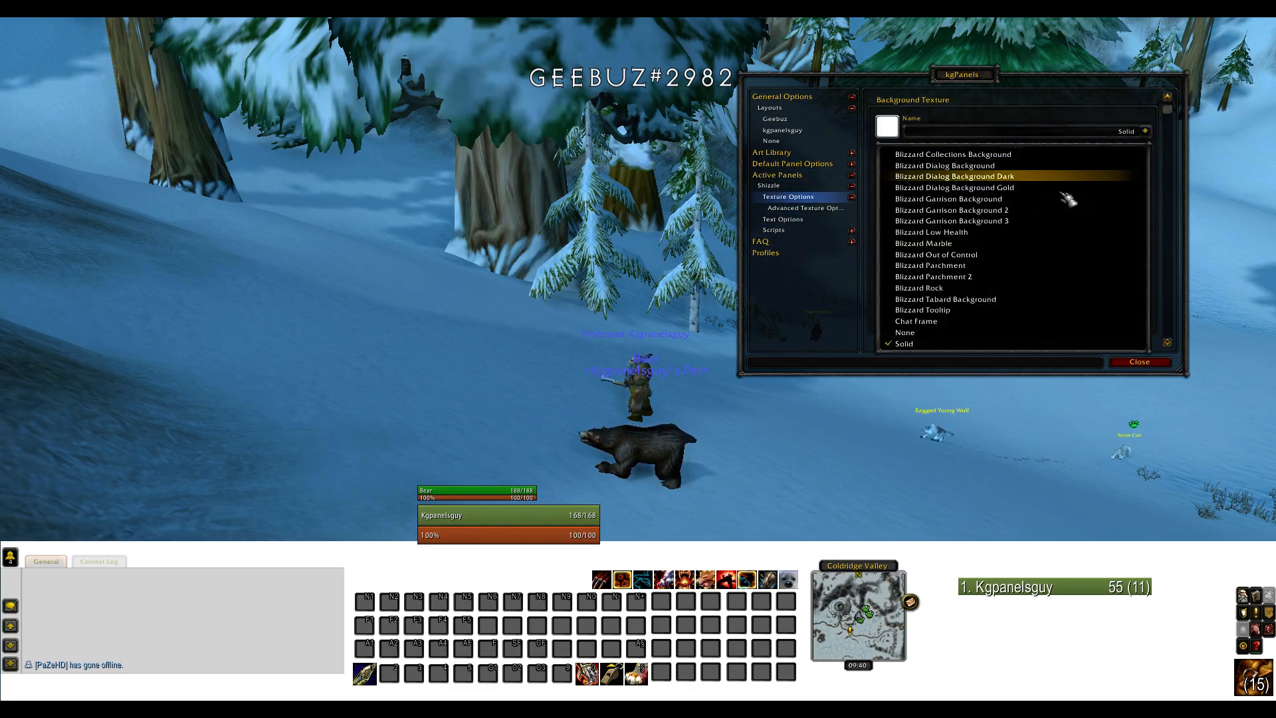
{"action": "left_click", "coordinate": [952, 336]}
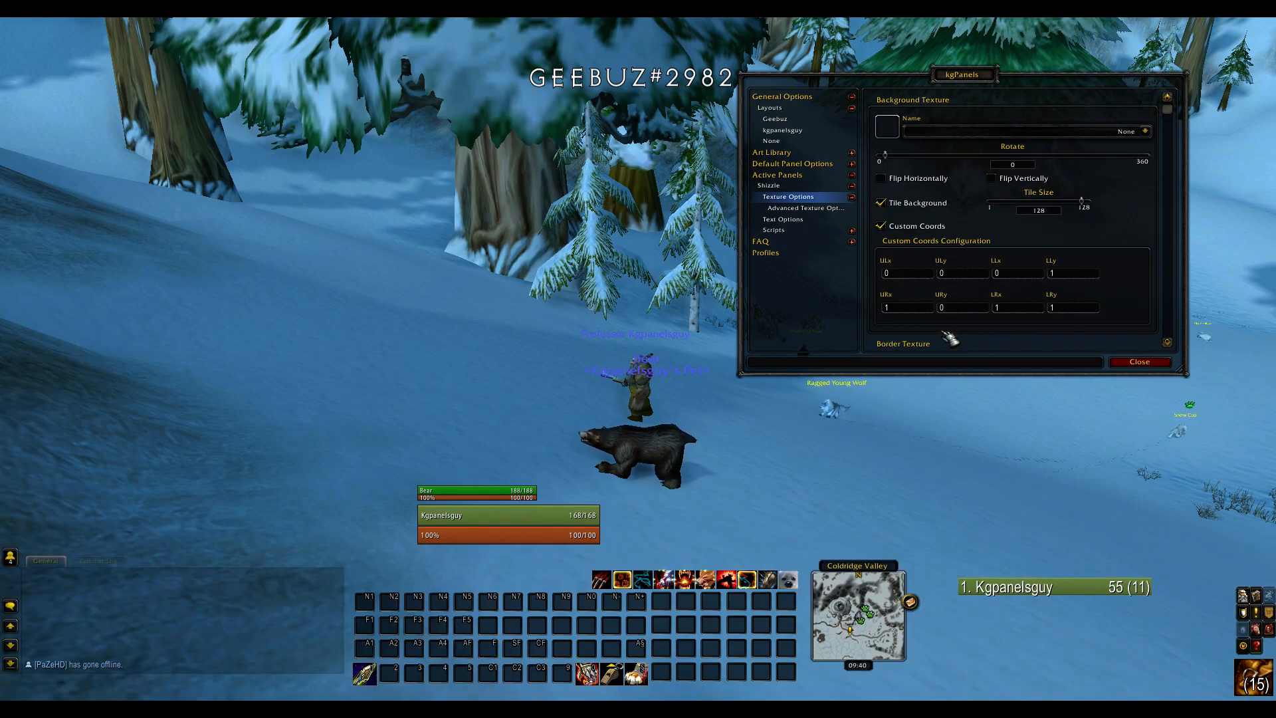
{"action": "left_click", "coordinate": [1143, 131]}
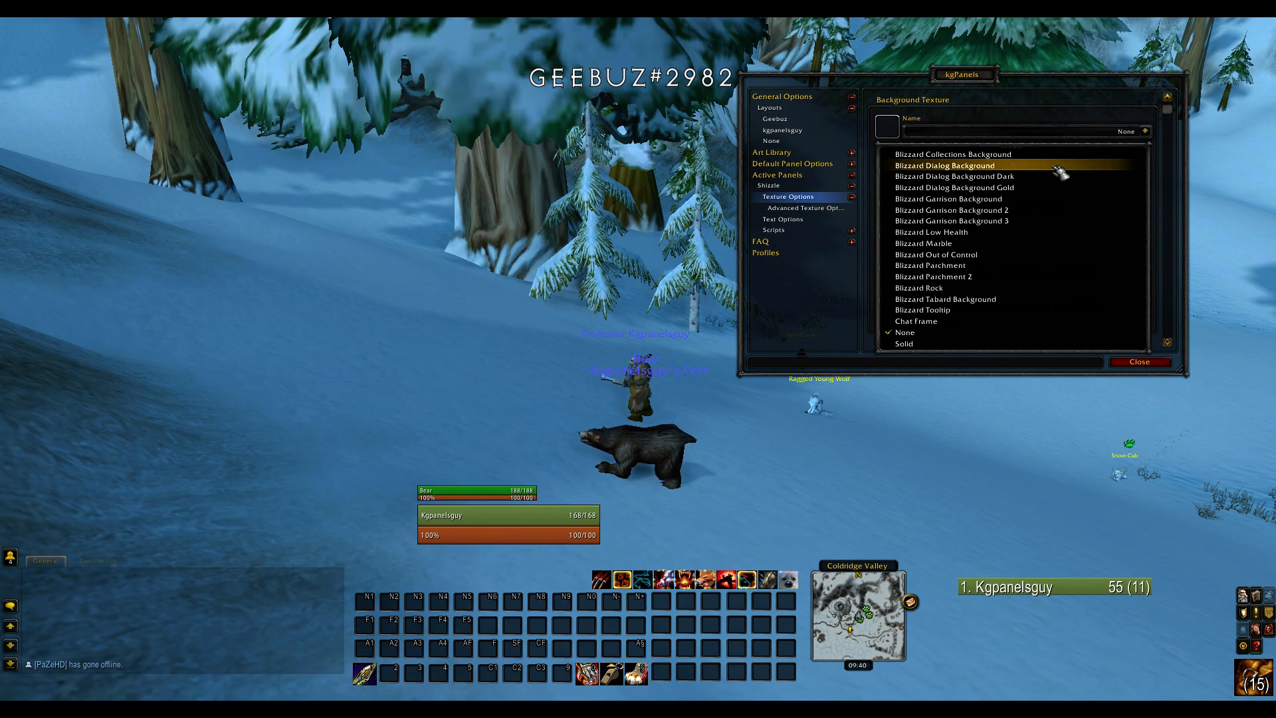
{"action": "left_click", "coordinate": [976, 166]}
{"action": "left_click", "coordinate": [1144, 364]}
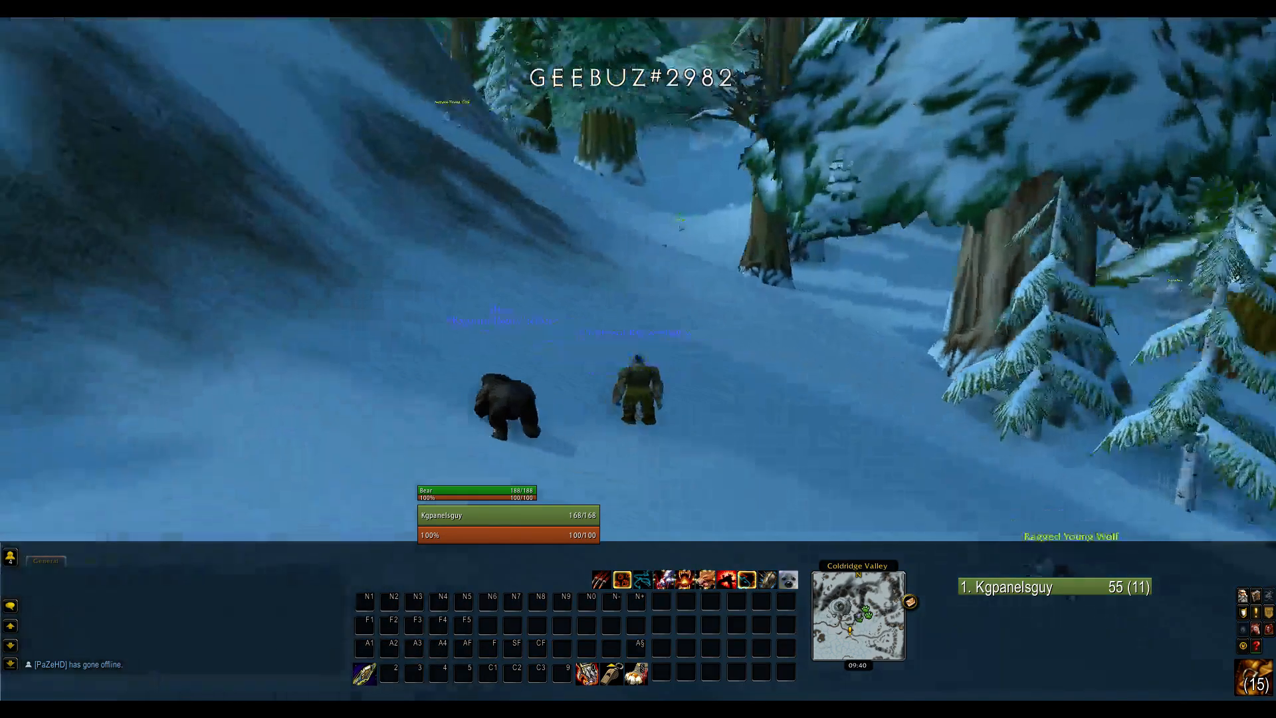
- Reopen the settings with /kgpanels config and set the Shizzle panel's background color style to Gradient
{"action": "key", "text": "Return"}
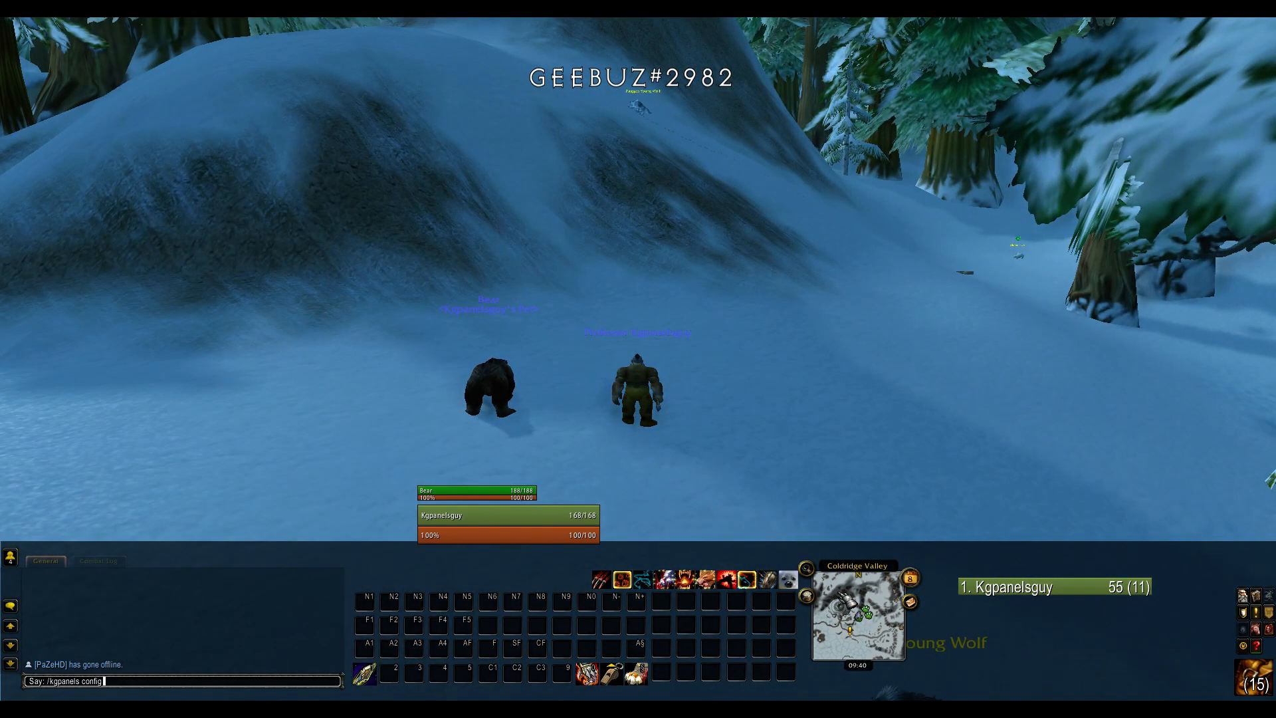
{"action": "key", "text": "Up"}
{"action": "key", "text": "Return"}
{"action": "scroll", "coordinate": [990, 246], "scroll_direction": "down", "scroll_amount": 2}
{"action": "scroll", "coordinate": [999, 244], "scroll_direction": "up", "scroll_amount": 1}
{"action": "left_click", "coordinate": [800, 187]}
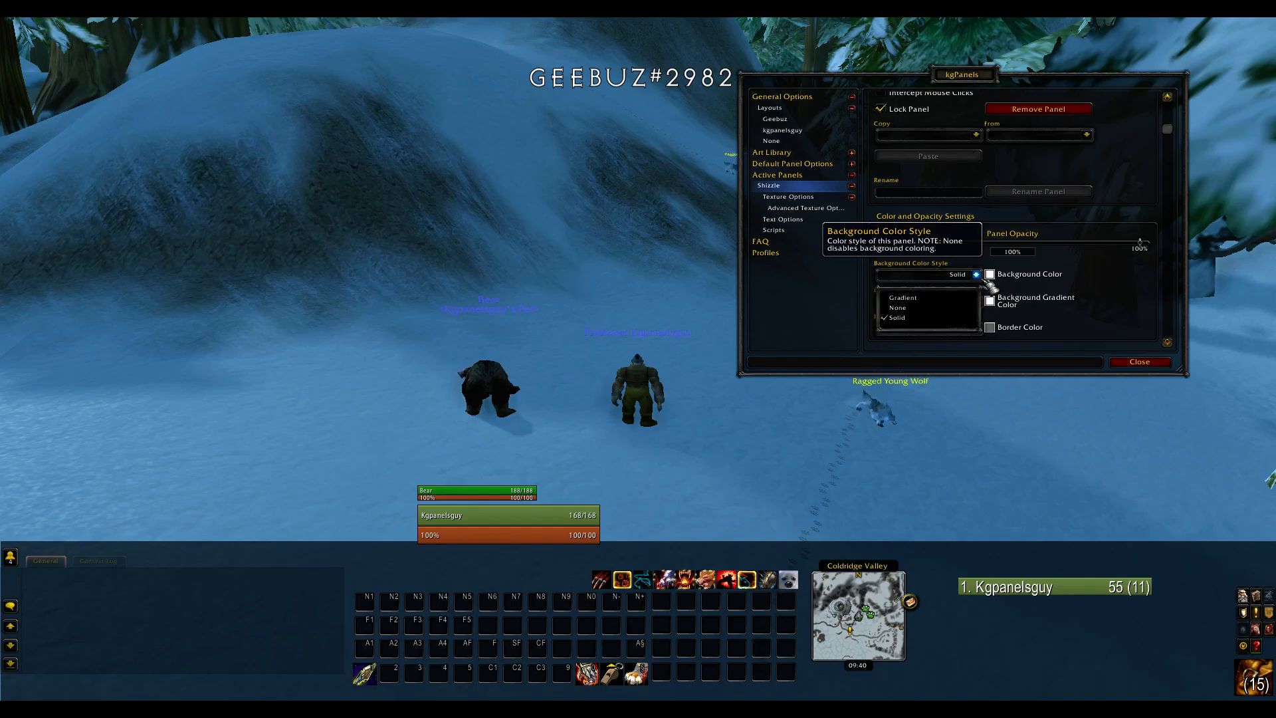
{"action": "left_click", "coordinate": [902, 297]}
- Darken the Shizzle panel's background color from white to a medium grey
{"action": "left_click", "coordinate": [990, 275]}
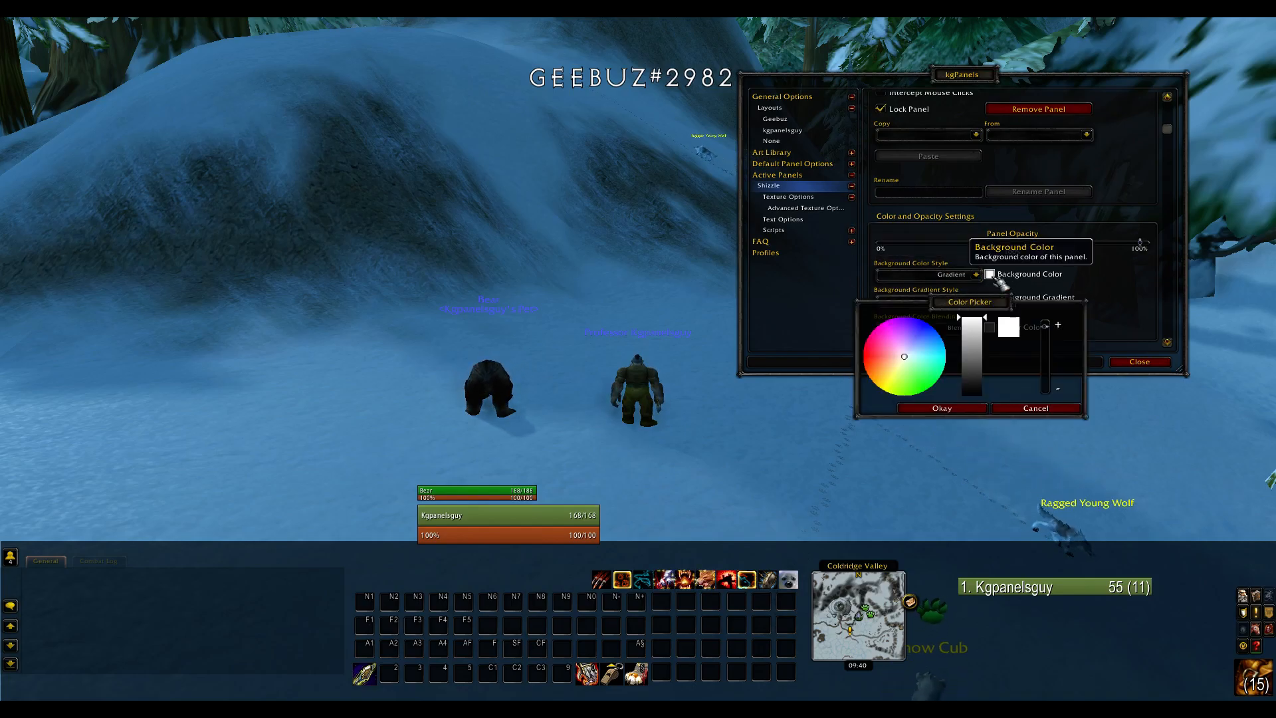
{"action": "left_click_drag", "start_coordinate": [972, 330], "coordinate": [971, 371]}
{"action": "left_click", "coordinate": [959, 408]}
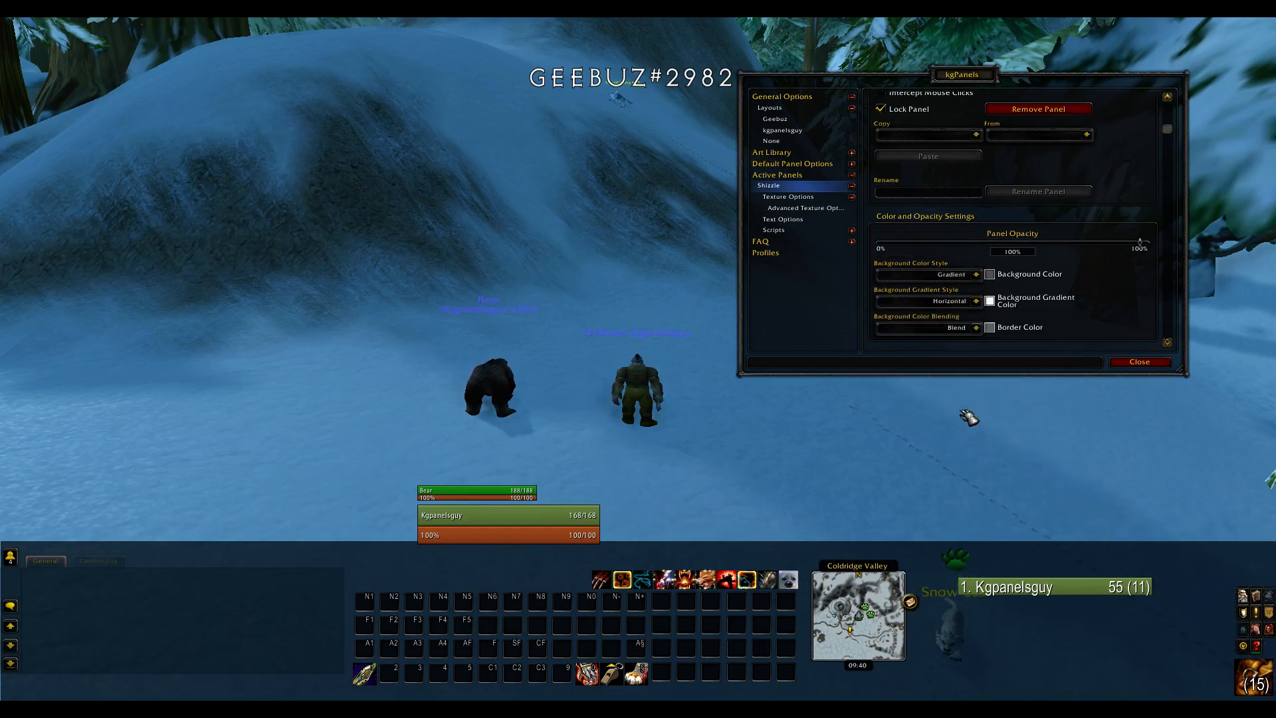
- Set the Shizzle panel's background gradient color to dark blue and its background color to green
{"action": "left_click", "coordinate": [989, 301]}
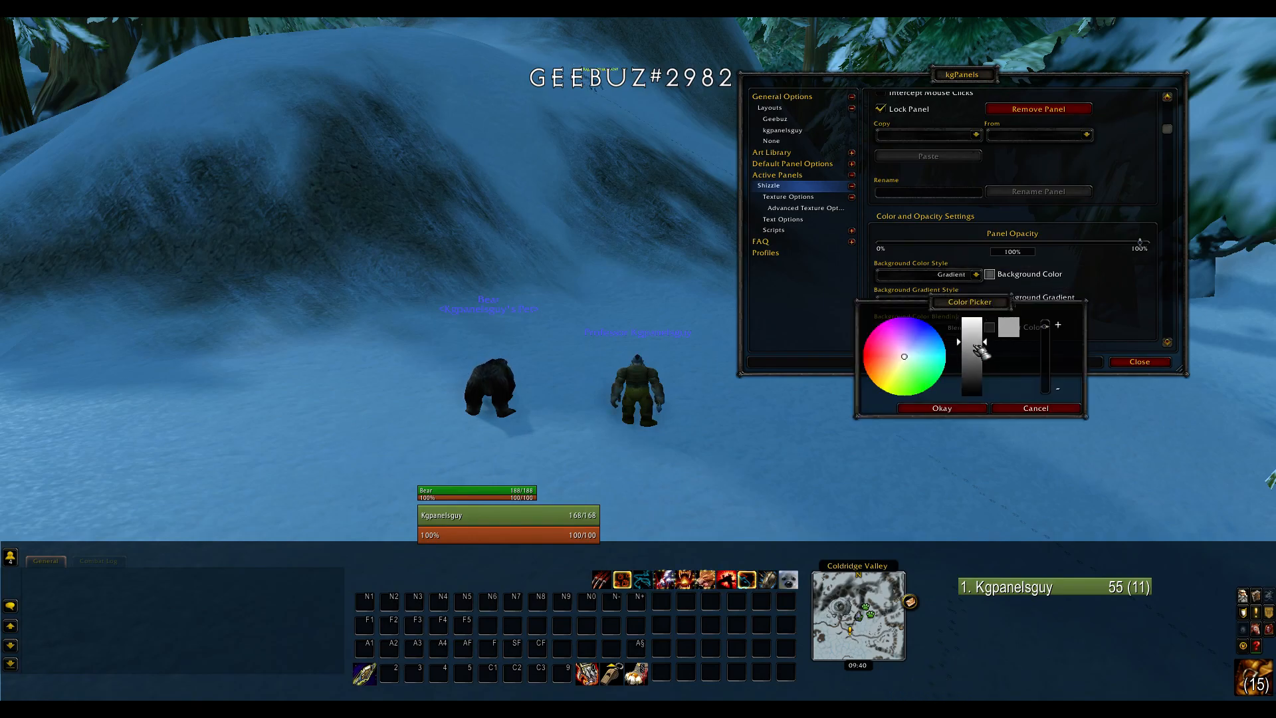
{"action": "left_click", "coordinate": [947, 408]}
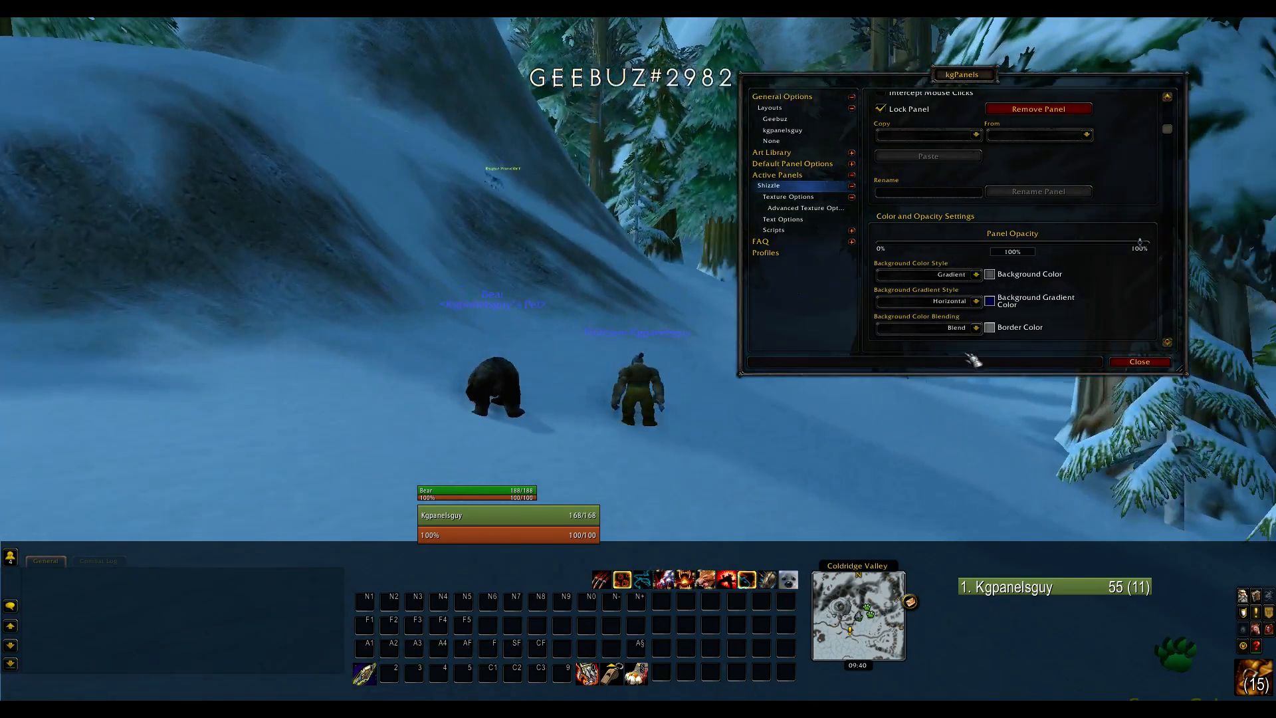
{"action": "left_click", "coordinate": [989, 327]}
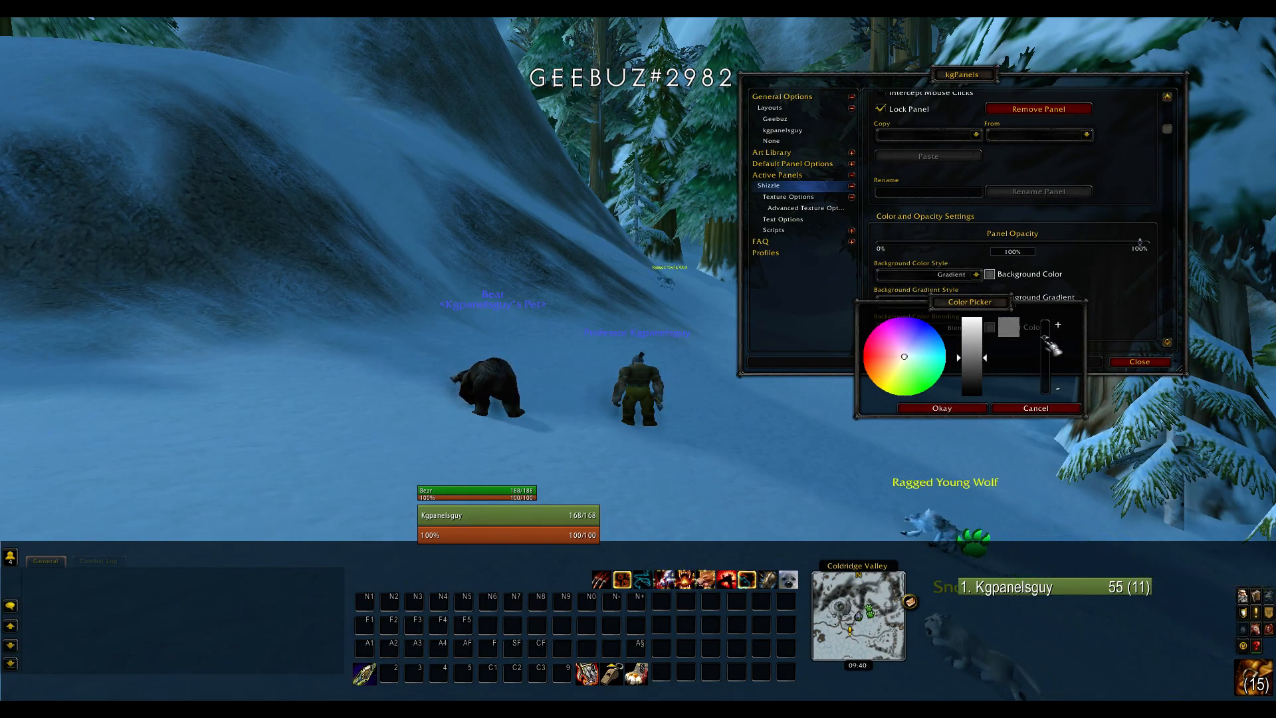
{"action": "left_click", "coordinate": [955, 409]}
{"action": "left_click", "coordinate": [996, 326]}
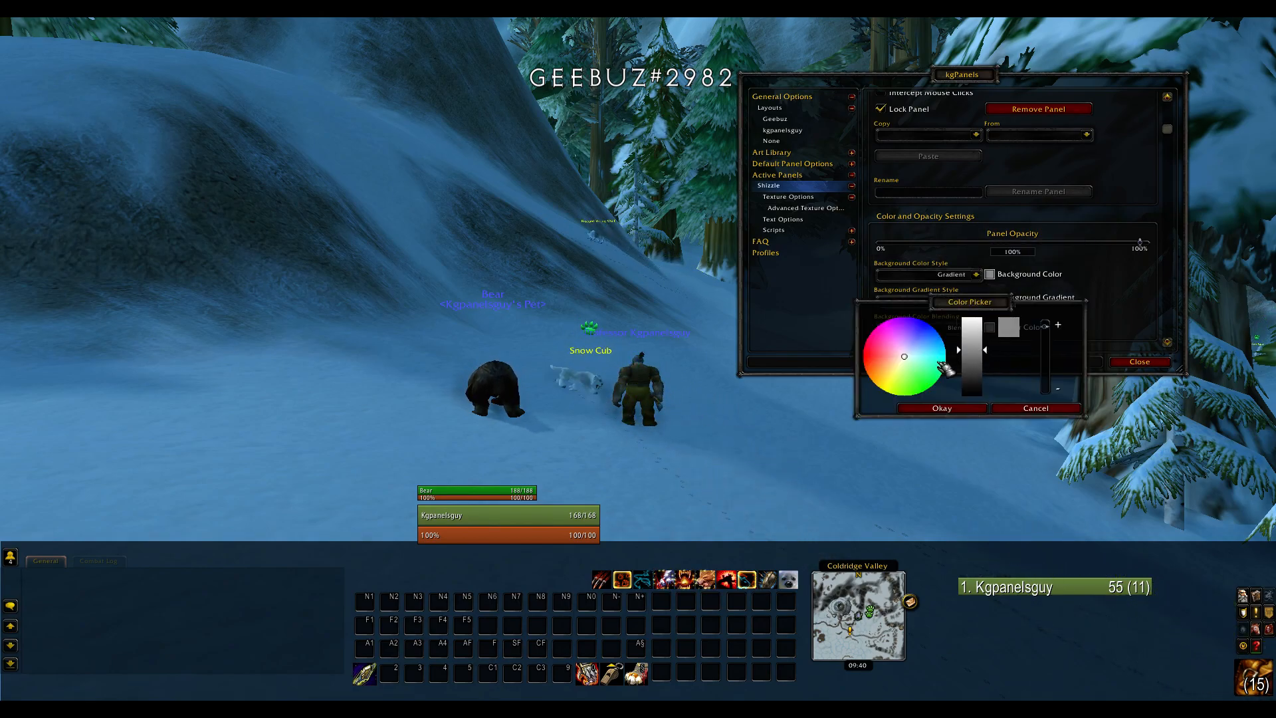
{"action": "left_click", "coordinate": [951, 408]}
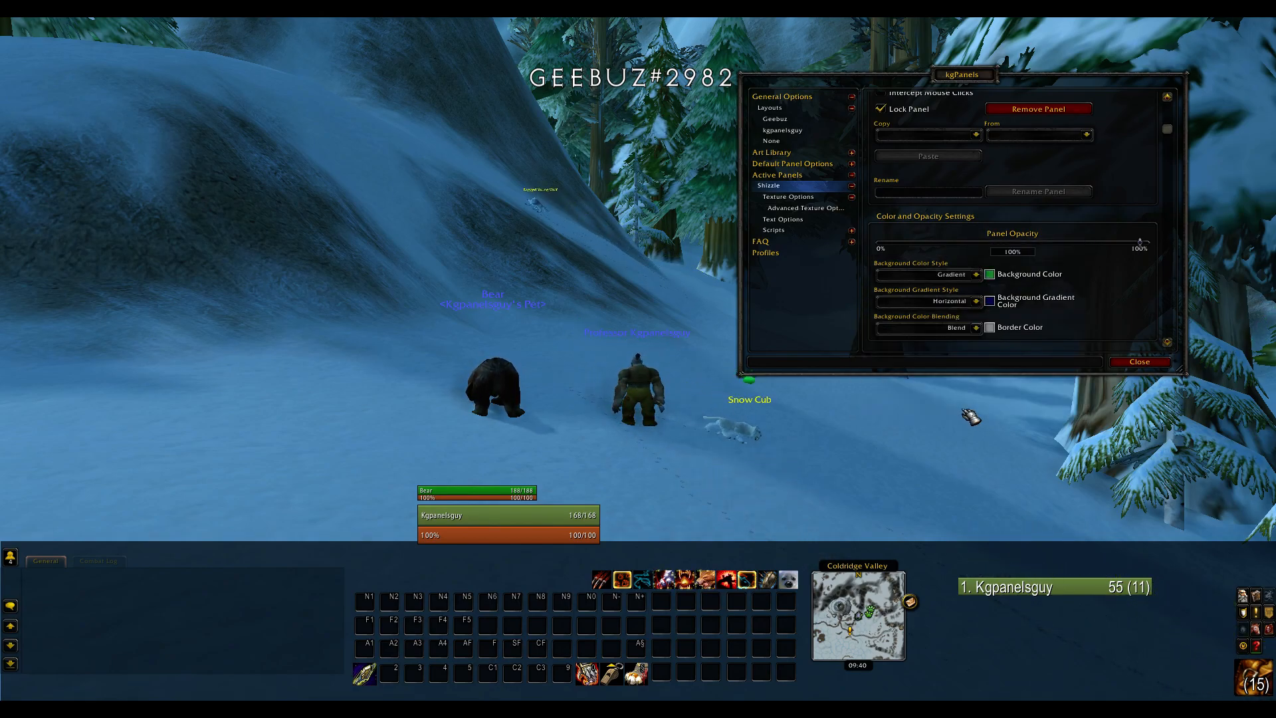
- Try the Vertical background gradient style on the Shizzle panel and return it to Horizontal
{"action": "left_click", "coordinate": [973, 301]}
{"action": "left_click", "coordinate": [951, 334]}
{"action": "left_click", "coordinate": [976, 301]}
{"action": "left_click", "coordinate": [955, 325]}
- Try None as the Shizzle panel's background texture, then set the texture to Solid
{"action": "scroll", "coordinate": [1114, 282], "scroll_direction": "up", "scroll_amount": 2}
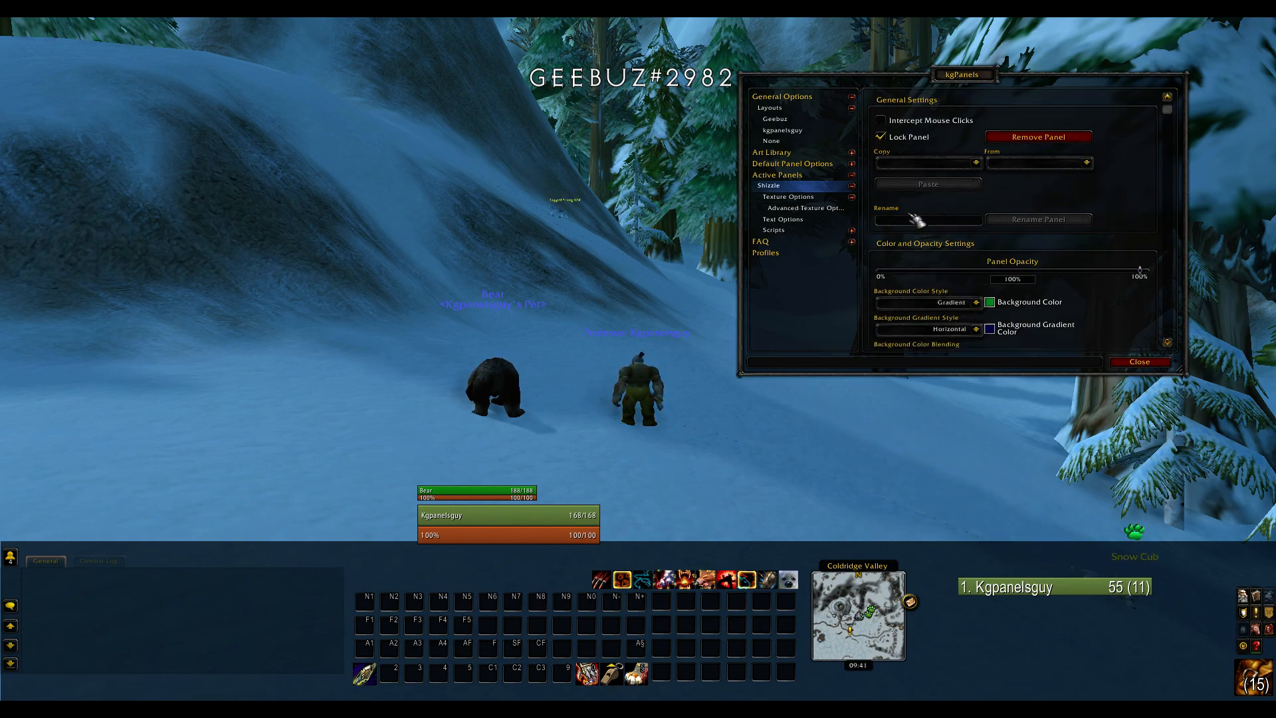
{"action": "left_click", "coordinate": [829, 200]}
{"action": "left_click", "coordinate": [1146, 133]}
{"action": "scroll", "coordinate": [1039, 214], "scroll_direction": "down", "scroll_amount": 5}
{"action": "left_click", "coordinate": [969, 334]}
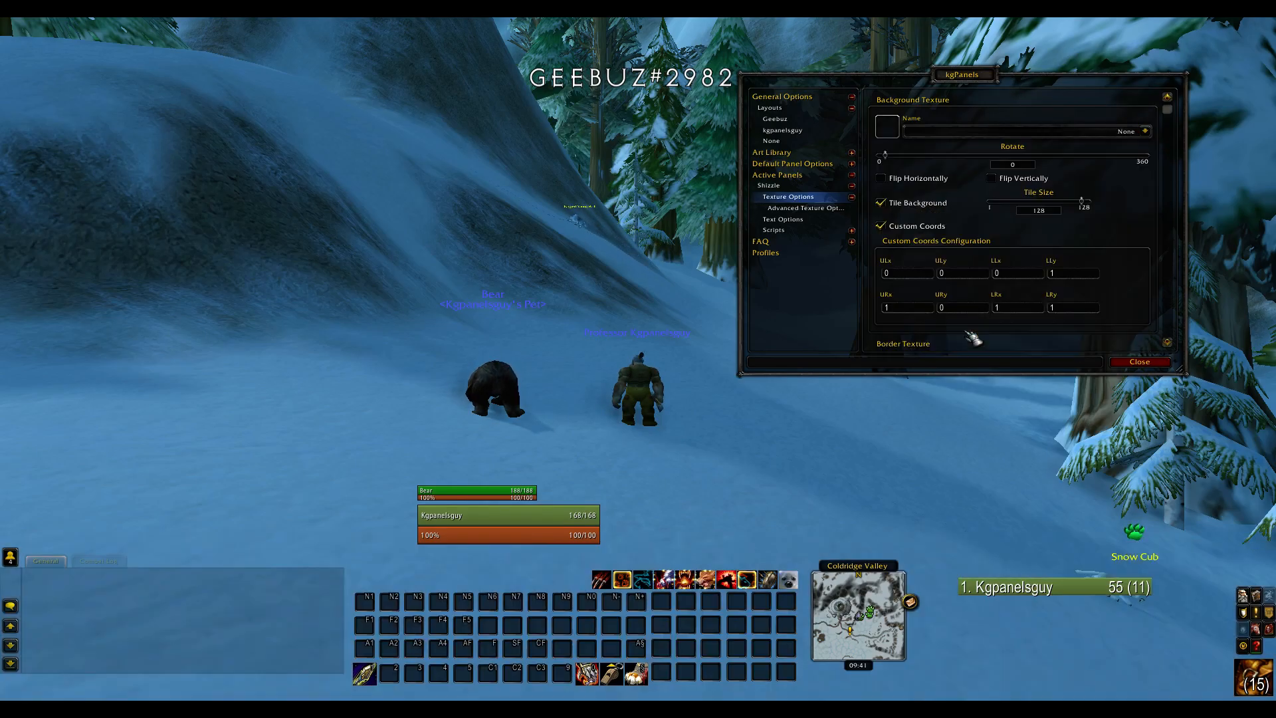
{"action": "left_click", "coordinate": [1145, 131]}
{"action": "scroll", "coordinate": [970, 332], "scroll_direction": "down", "scroll_amount": 5}
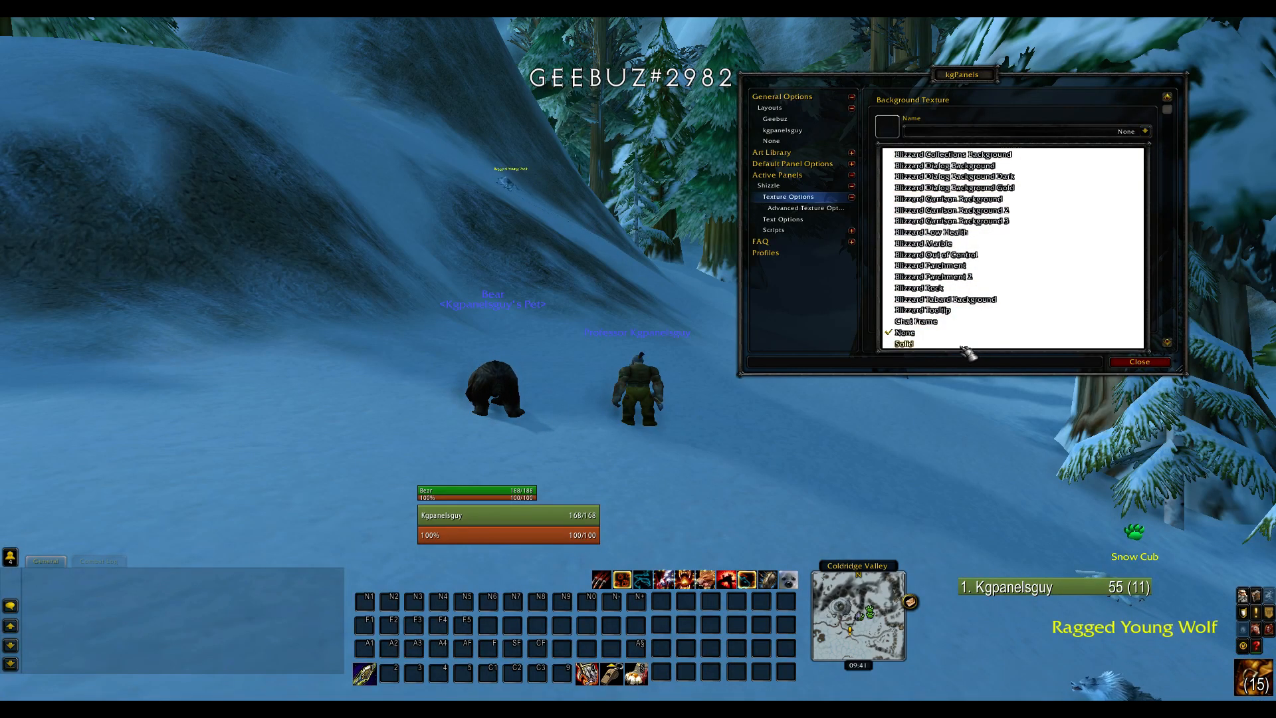
{"action": "left_click", "coordinate": [951, 349]}
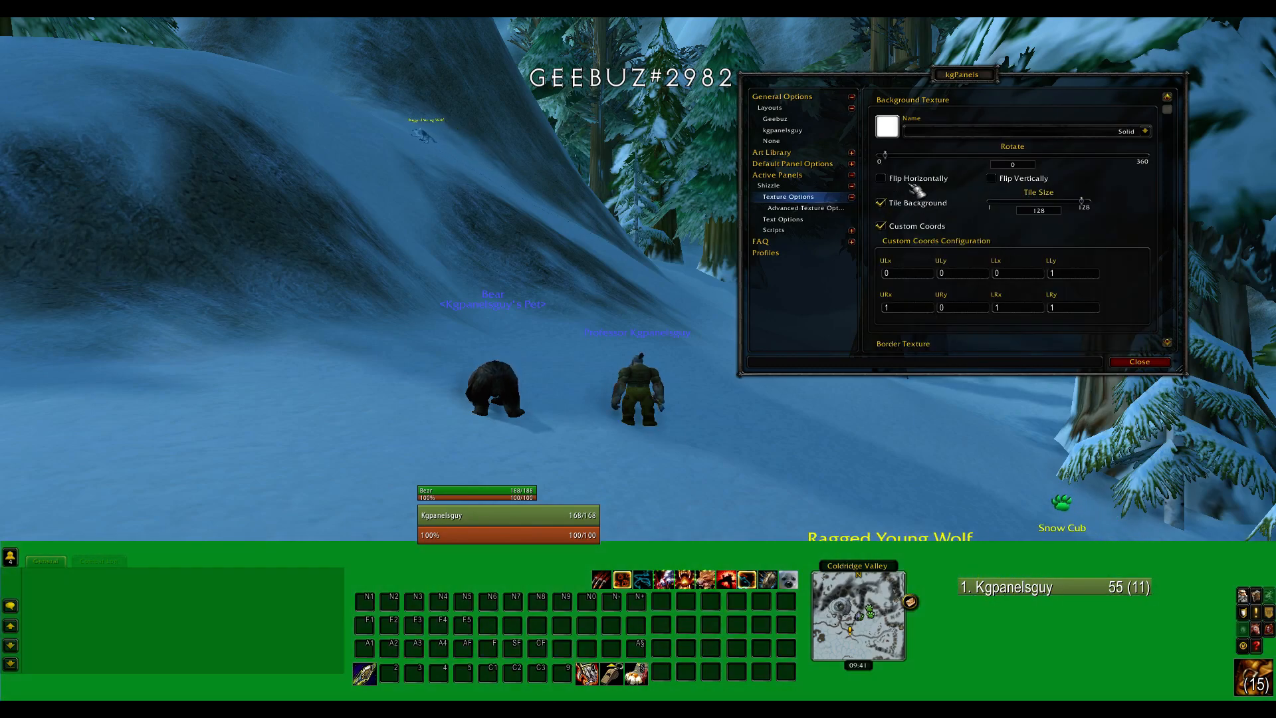
- Inspect the Shizzle panel's background gradient color in the color picker and accept it as it is
{"action": "left_click", "coordinate": [831, 186]}
{"action": "scroll", "coordinate": [984, 324], "scroll_direction": "down", "scroll_amount": 2}
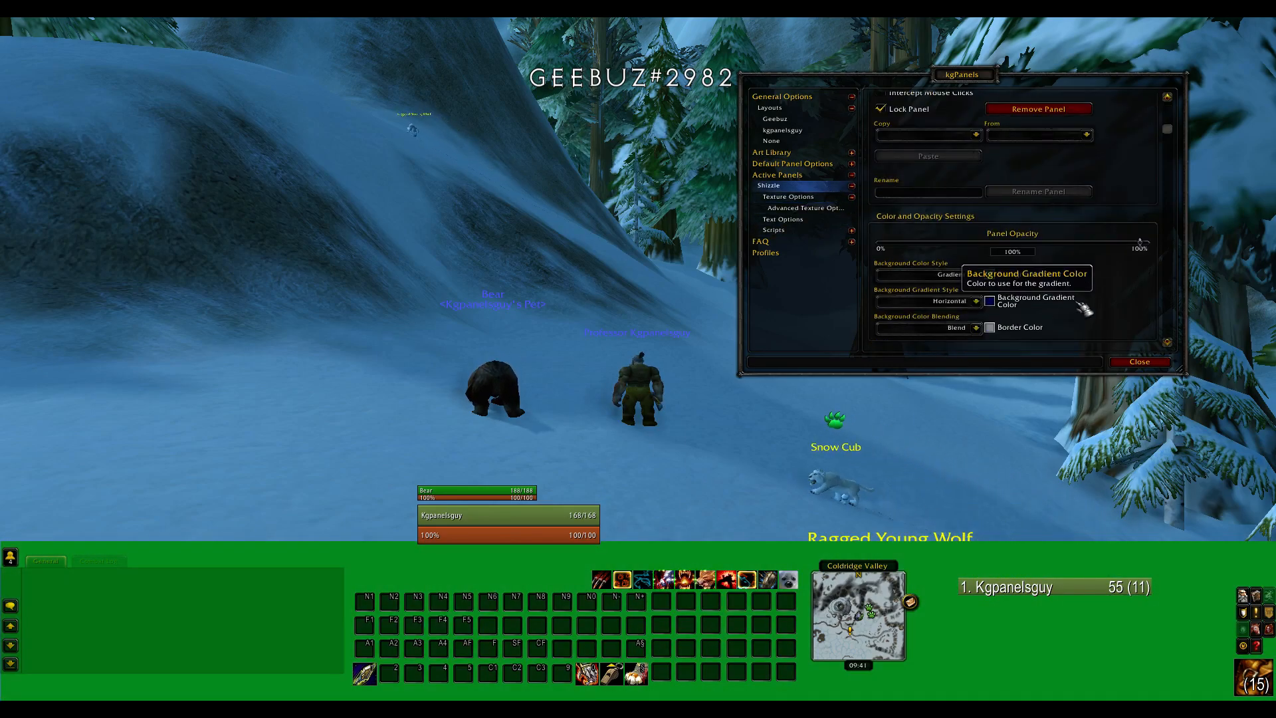
{"action": "left_click", "coordinate": [990, 302]}
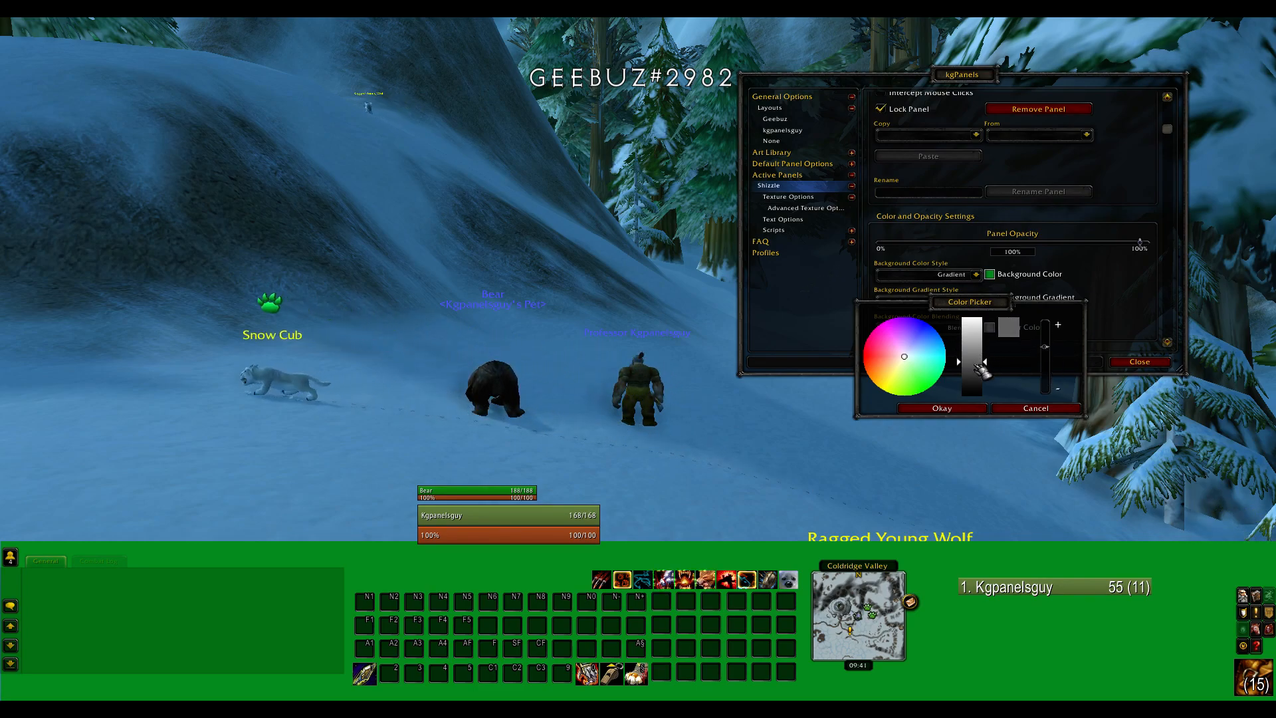
{"action": "left_click", "coordinate": [971, 408]}
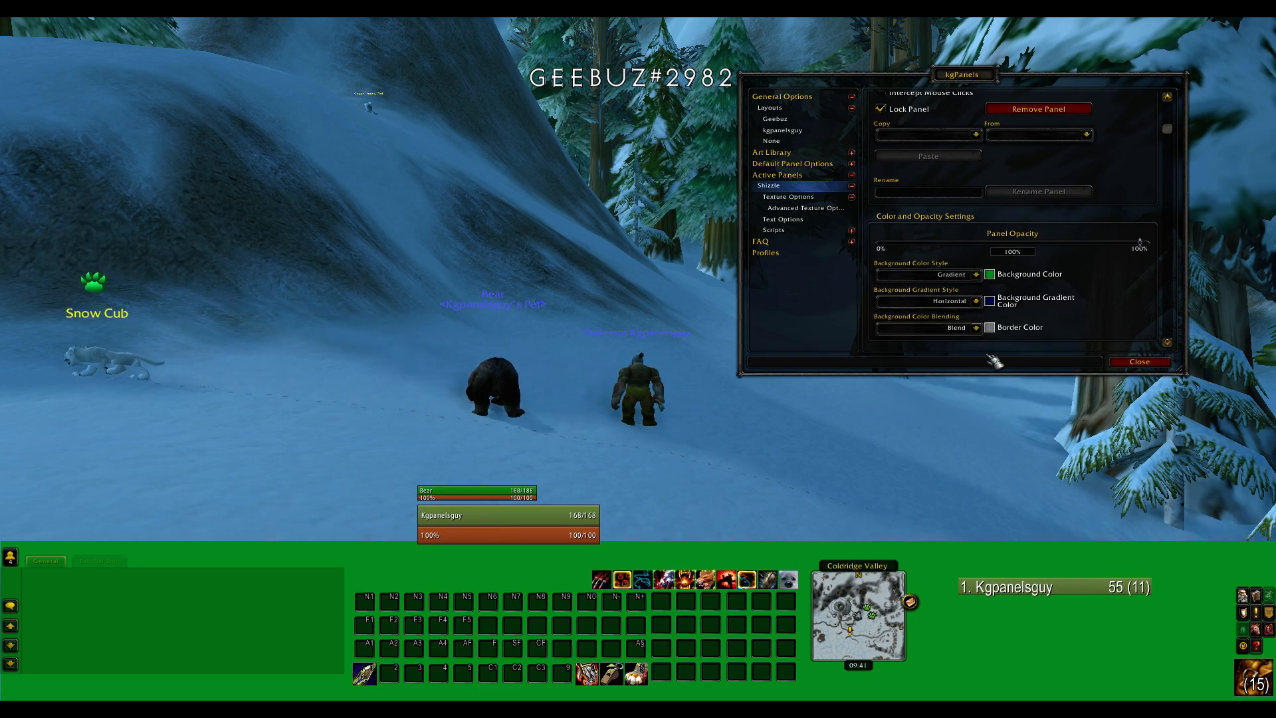
{"action": "left_click", "coordinate": [991, 302]}
{"action": "left_click", "coordinate": [973, 409]}
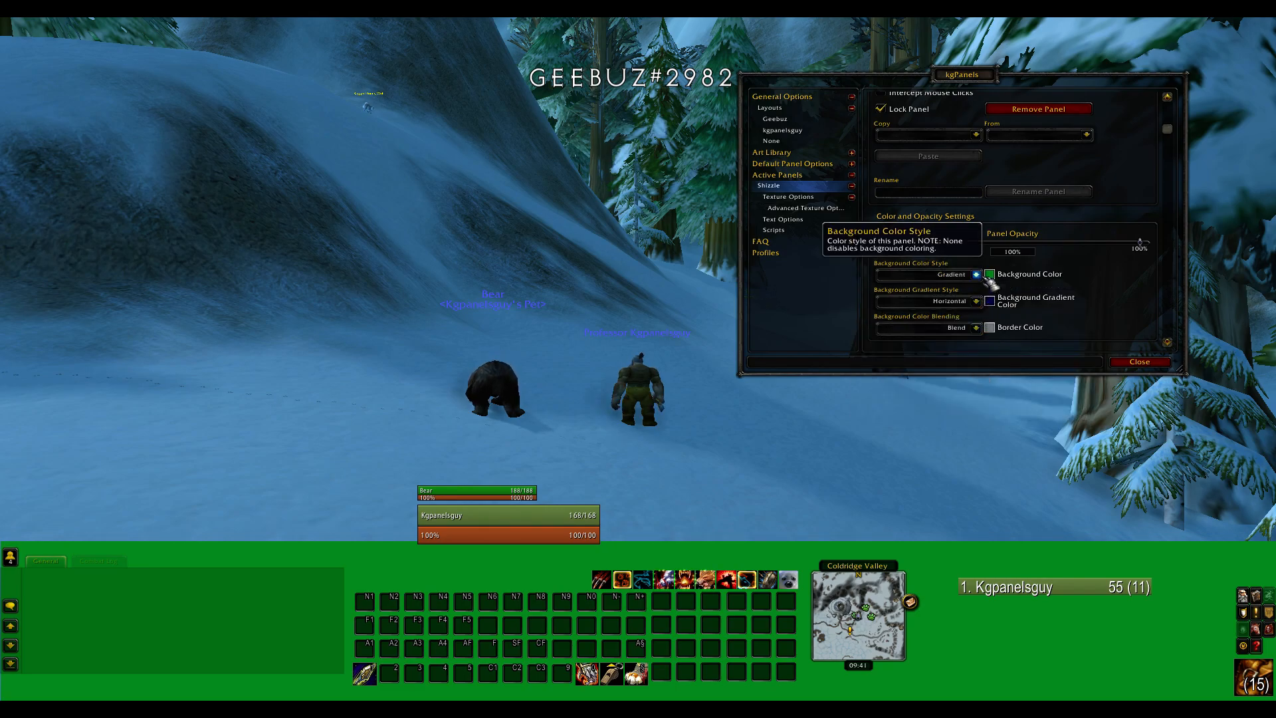
- Try the Solid background color style, return it to Gradient, and sweep the panel opacity down and back to 100%
{"action": "left_click", "coordinate": [940, 319]}
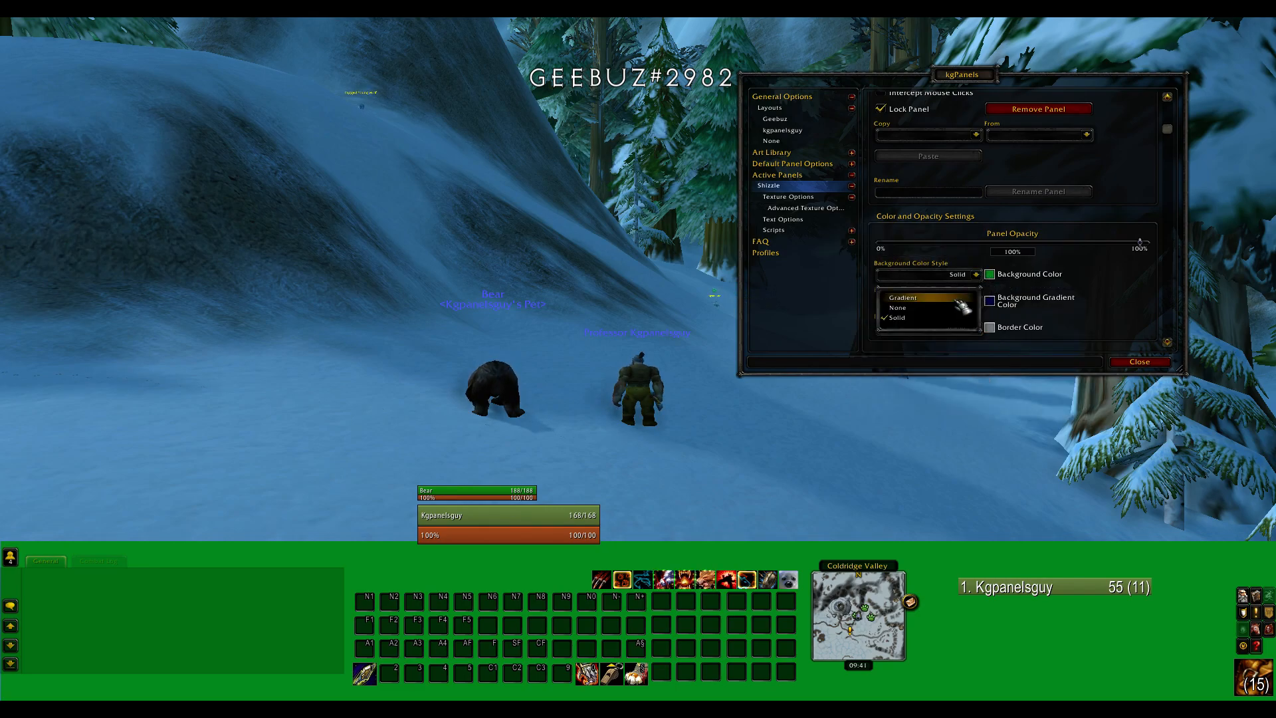
{"action": "left_click", "coordinate": [949, 298]}
{"action": "left_click_drag", "start_coordinate": [1126, 251], "coordinate": [893, 247]}
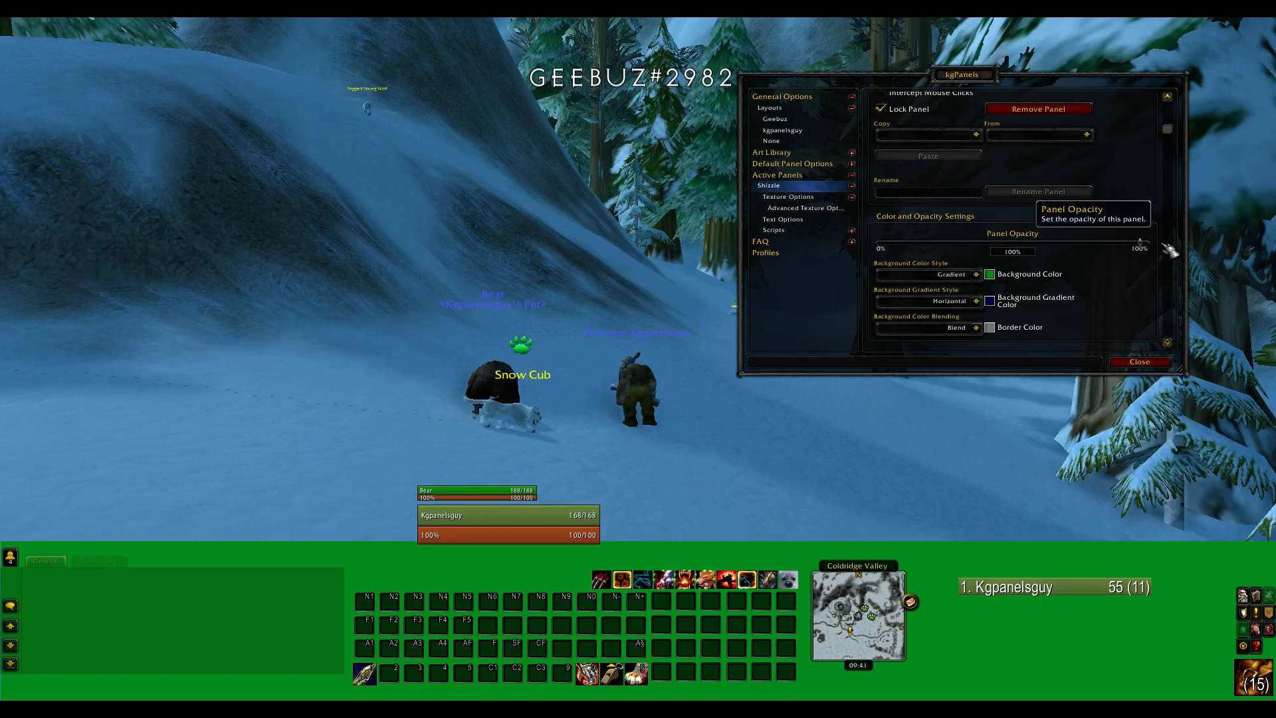
- Turn off Tile Background in the Shizzle panel's texture options and set its background gradient style to Vertical
{"action": "left_click", "coordinate": [791, 197]}
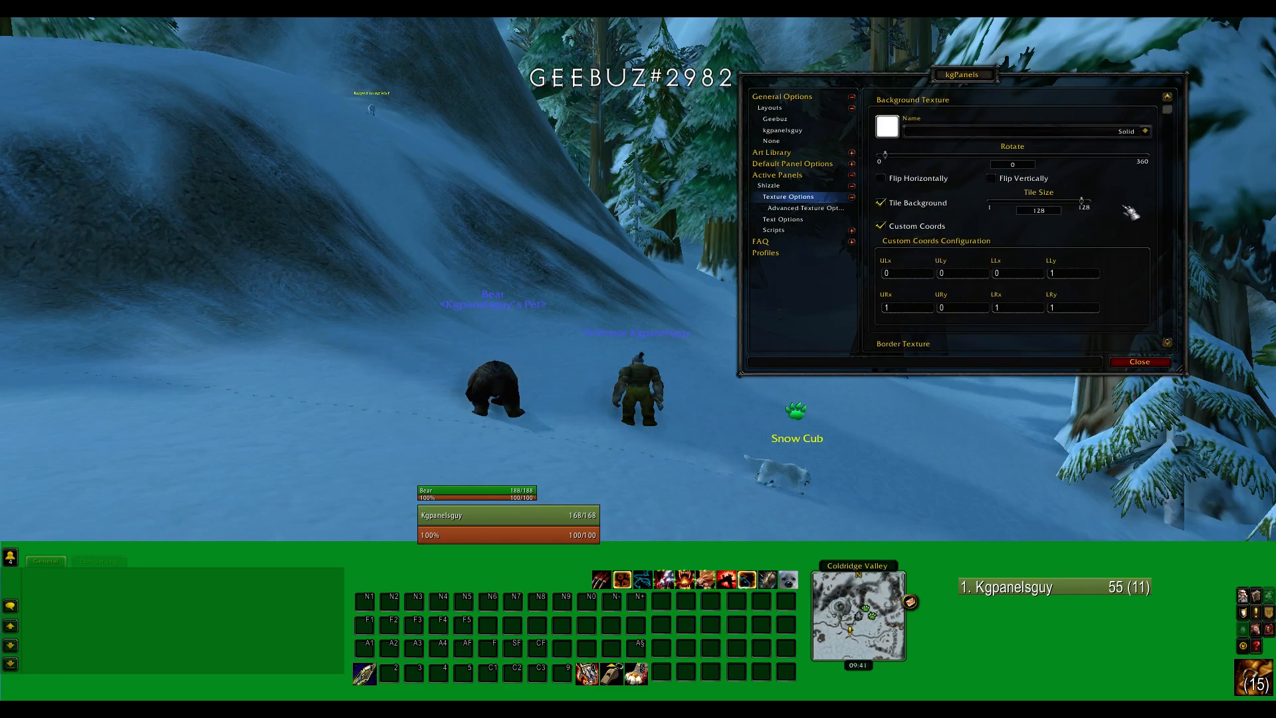
{"action": "left_click", "coordinate": [917, 205]}
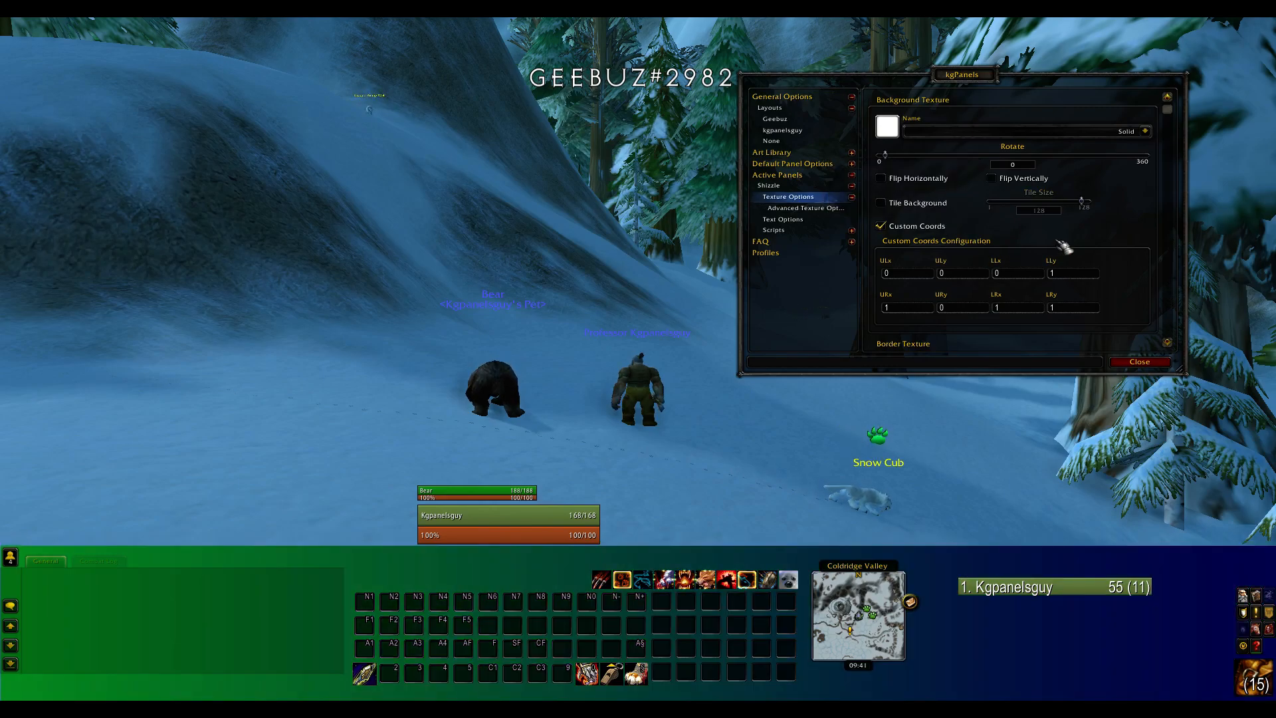
{"action": "left_click", "coordinate": [817, 189]}
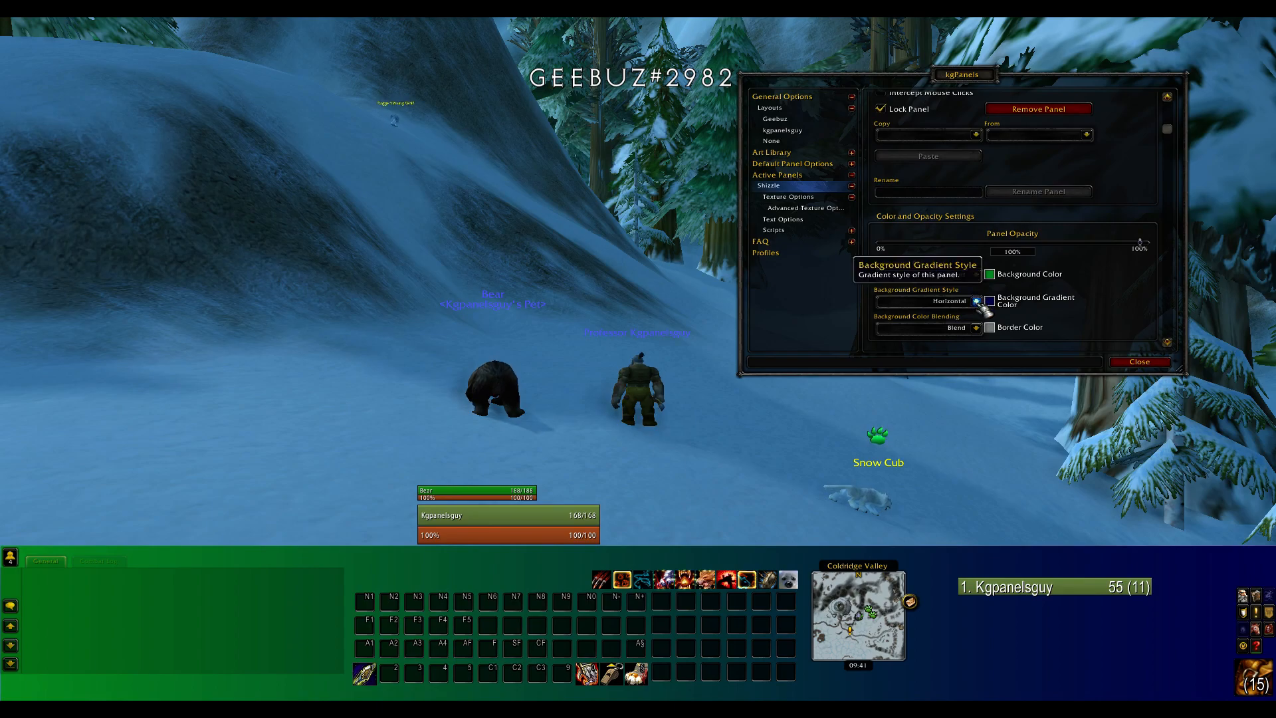
{"action": "left_click", "coordinate": [949, 336]}
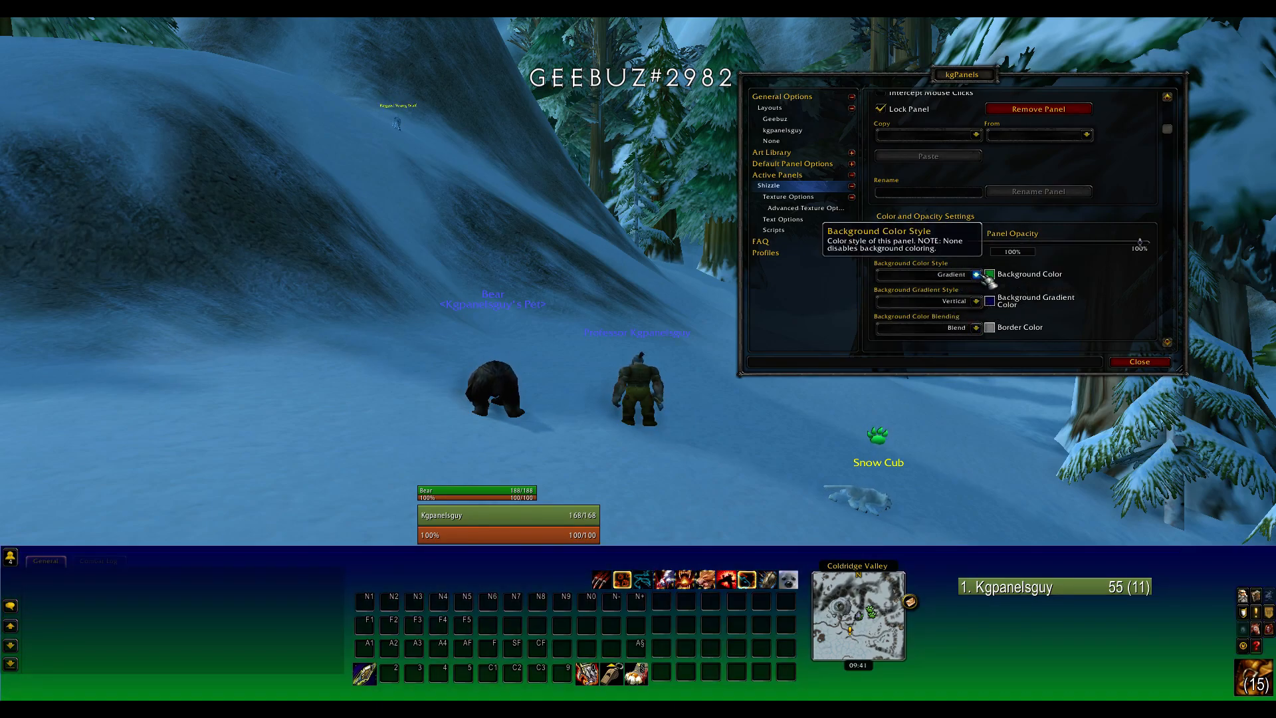
- Try Solid and None as the Shizzle panel's background color style and return it to Gradient
{"action": "left_click", "coordinate": [975, 274]}
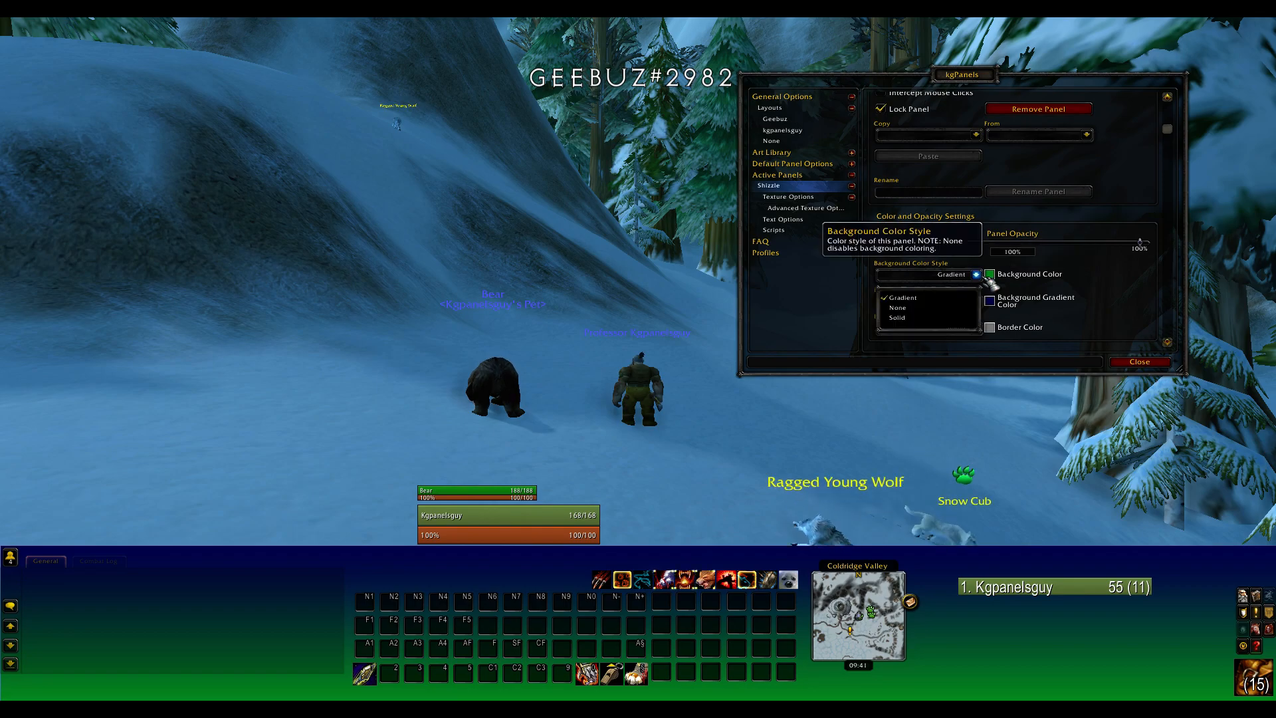
{"action": "left_click", "coordinate": [950, 317]}
{"action": "left_click", "coordinate": [976, 274]}
{"action": "left_click", "coordinate": [938, 308]}
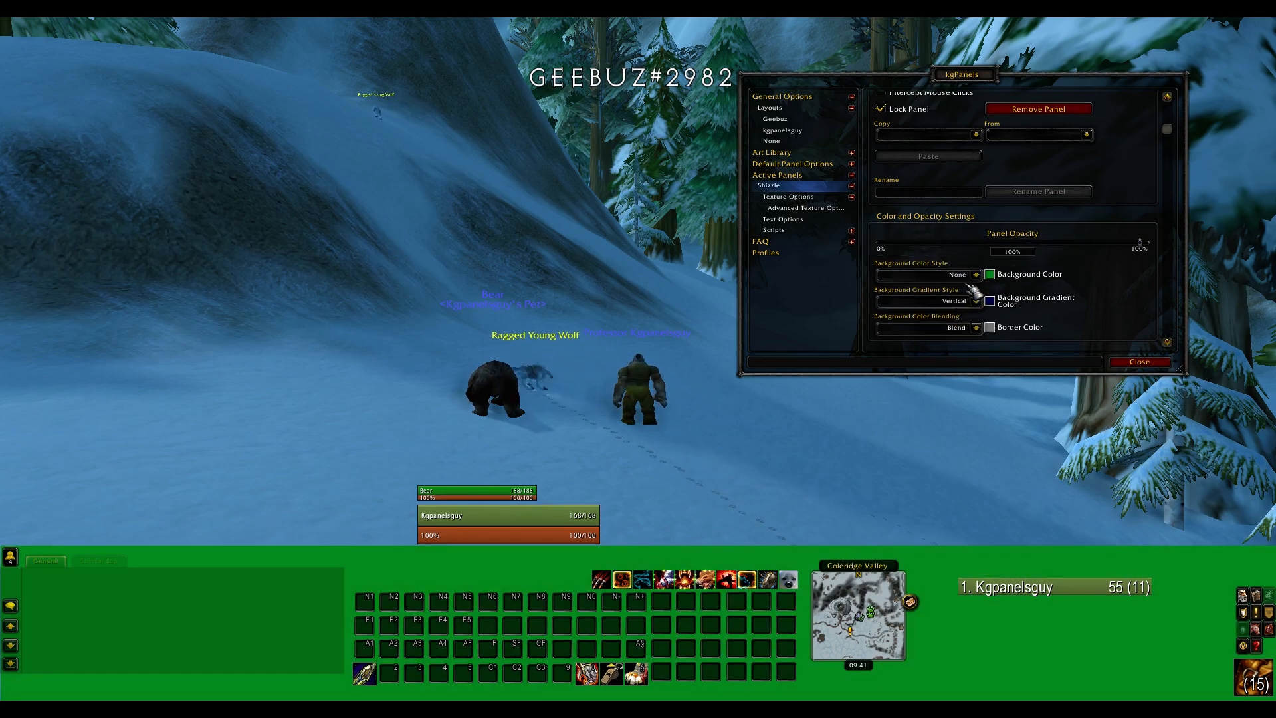
{"action": "left_click", "coordinate": [976, 275]}
{"action": "left_click", "coordinate": [945, 299]}
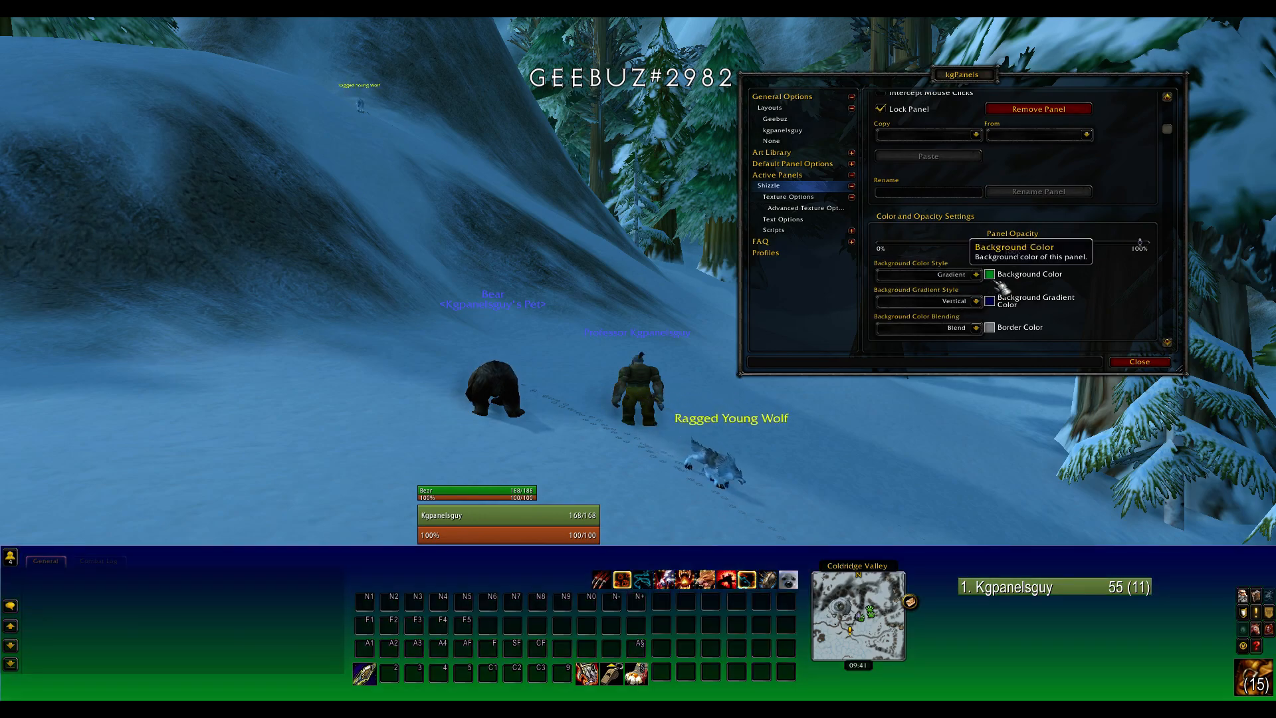
- Change the Shizzle panel's background color to red and set the panel opacity to 70%
{"action": "left_click", "coordinate": [990, 274]}
{"action": "left_click", "coordinate": [929, 326]}
{"action": "mouse_move", "coordinate": [932, 322]}
{"action": "left_mouse_down"}
{"action": "mouse_move", "coordinate": [924, 364]}
{"action": "mouse_move", "coordinate": [922, 325]}
{"action": "mouse_move", "coordinate": [938, 349]}
{"action": "mouse_move", "coordinate": [907, 397]}
{"action": "mouse_move", "coordinate": [861, 372]}
{"action": "left_mouse_up"}
{"action": "left_click", "coordinate": [950, 408]}
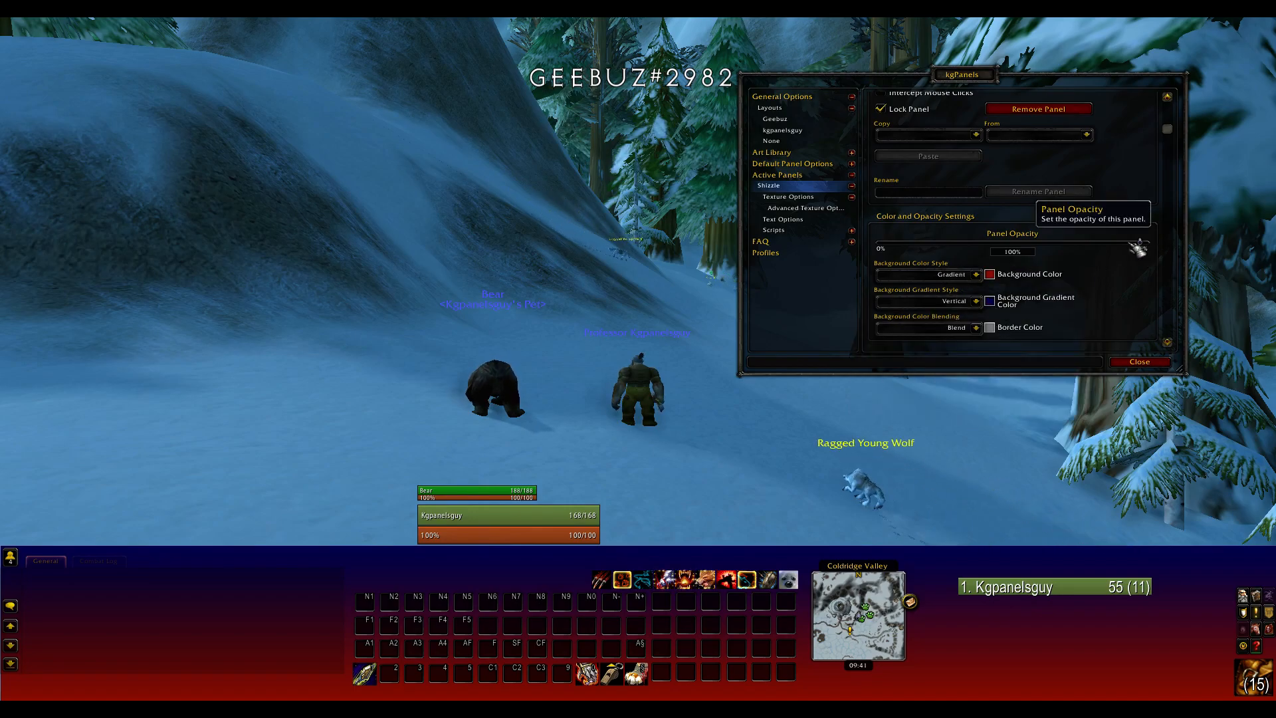
{"action": "left_click_drag", "start_coordinate": [1082, 244], "coordinate": [1065, 245]}
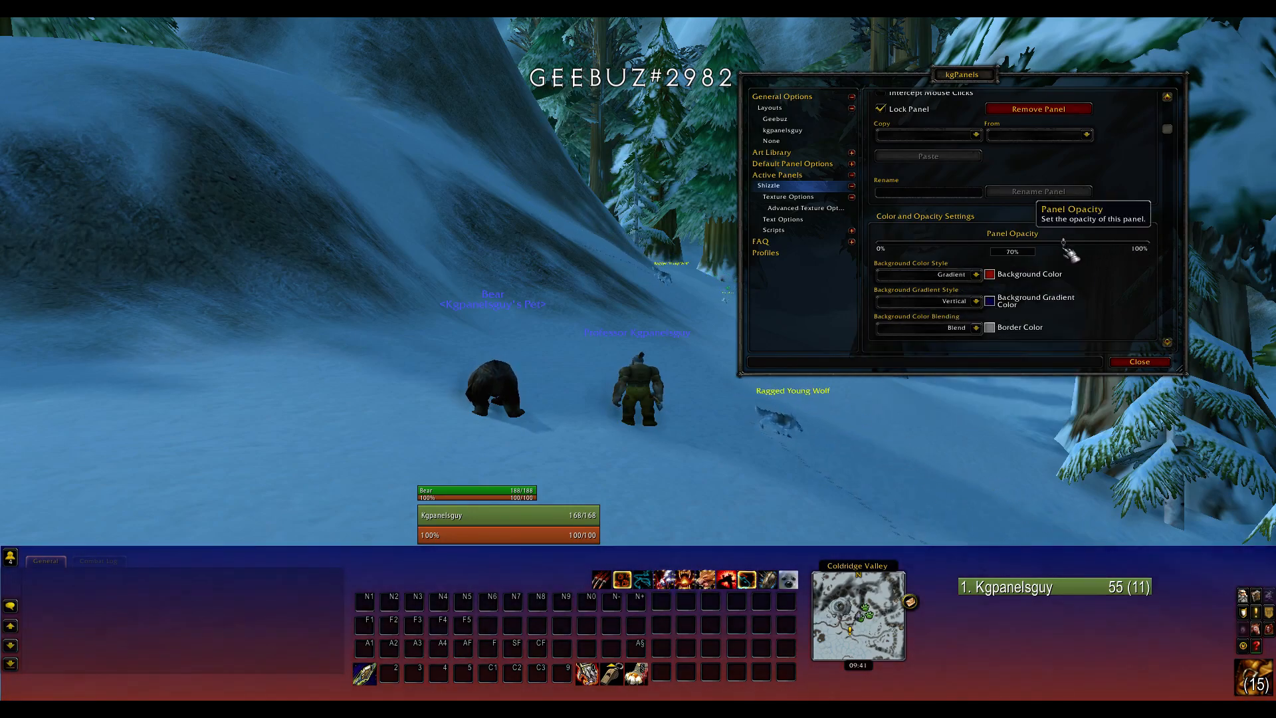
- Close the kgPanels settings and run through Coldridge Valley to examine how the gradient panel looks over the game world
{"action": "left_click_drag", "start_coordinate": [715, 419], "coordinate": [523, 419]}
{"action": "key", "text": "w"}
{"action": "key", "text": "Escape"}
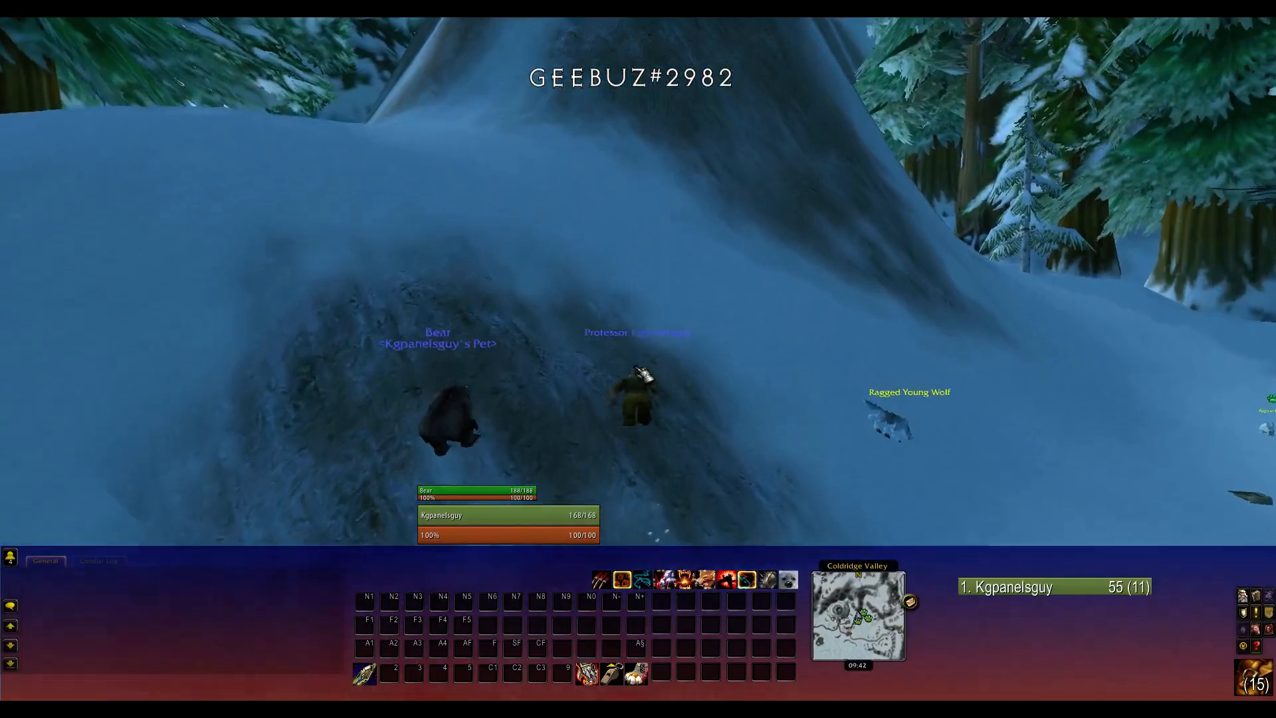
{"action": "key", "text": "a"}
{"action": "key", "text": "space"}
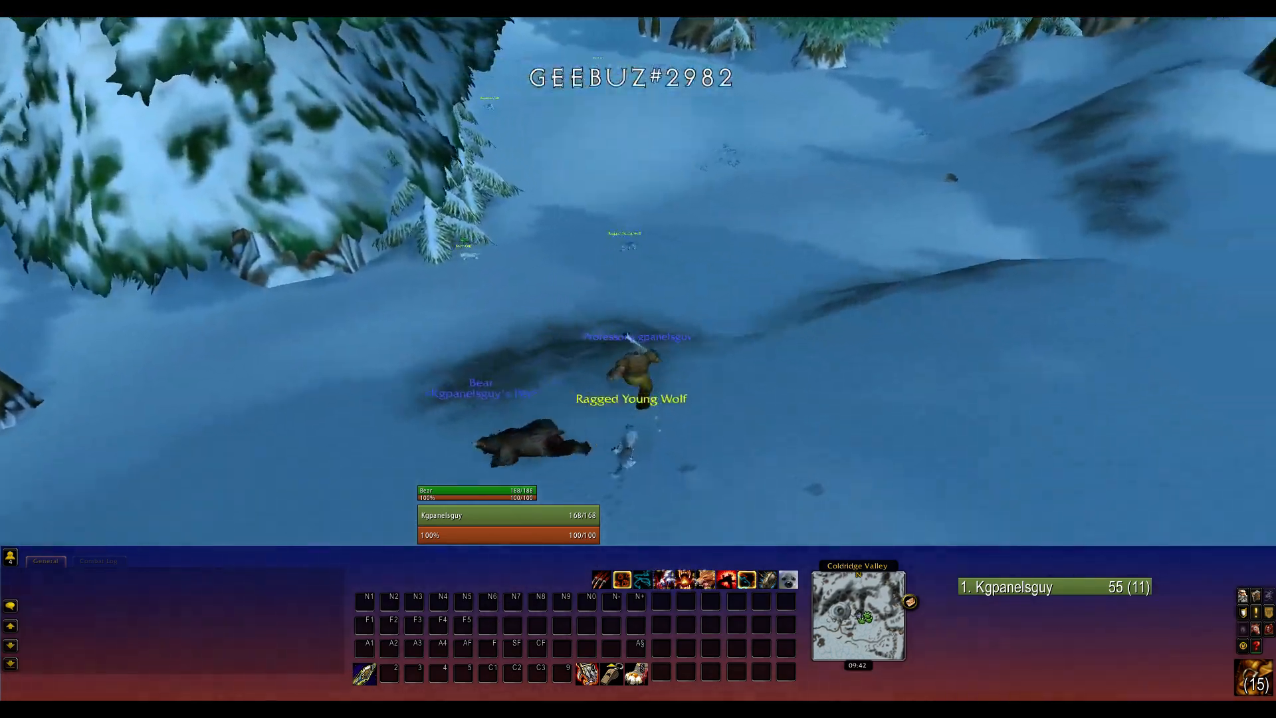
{"action": "key", "text": "w"}
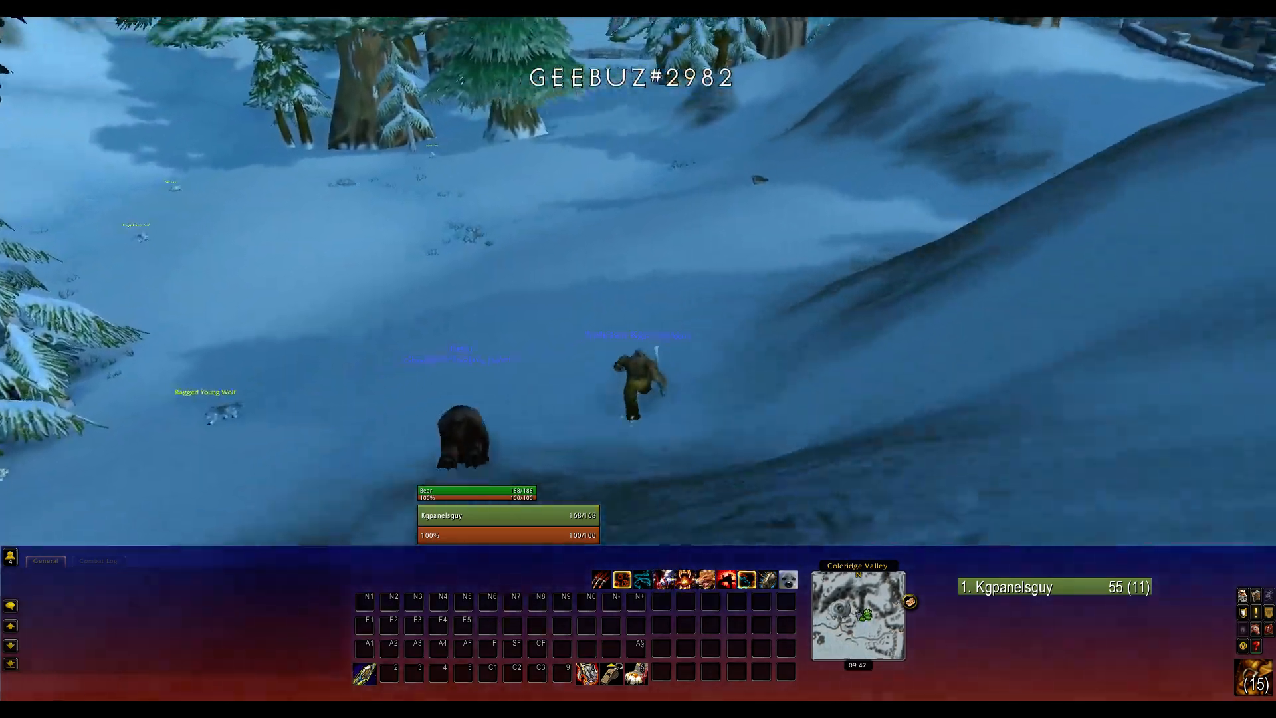
{"action": "key", "text": "w"}
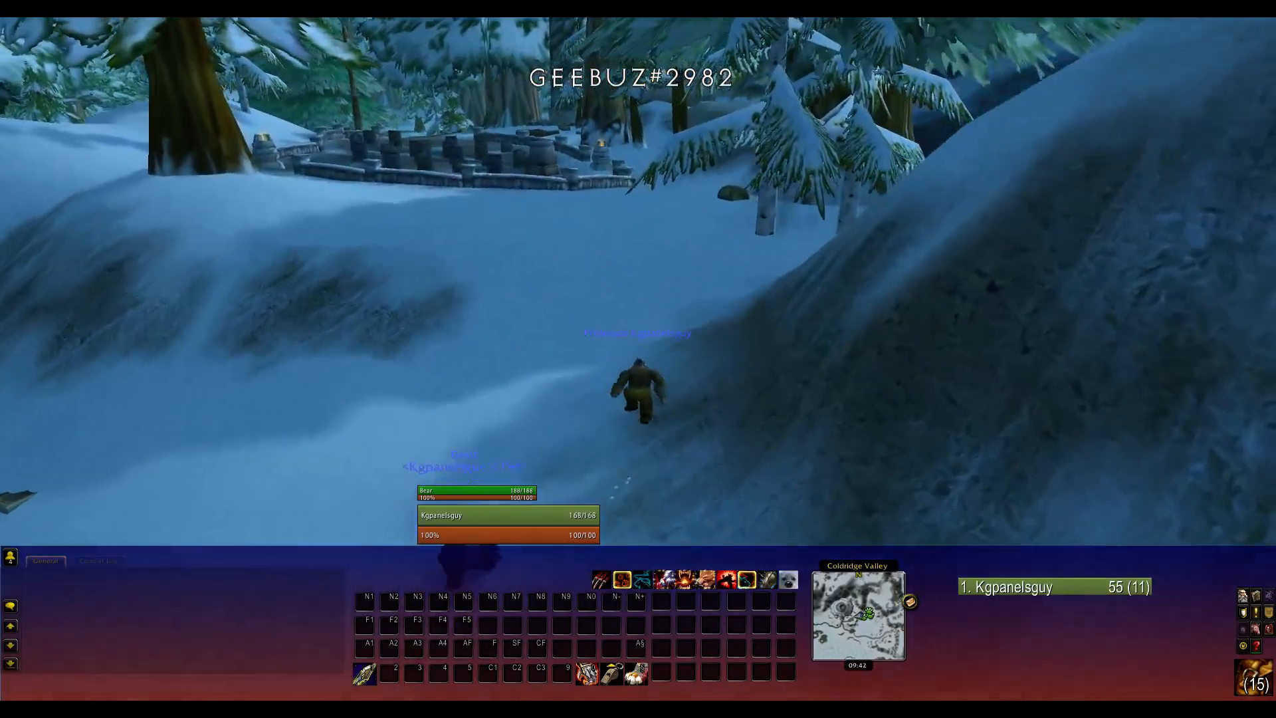
{"action": "key", "text": "w"}
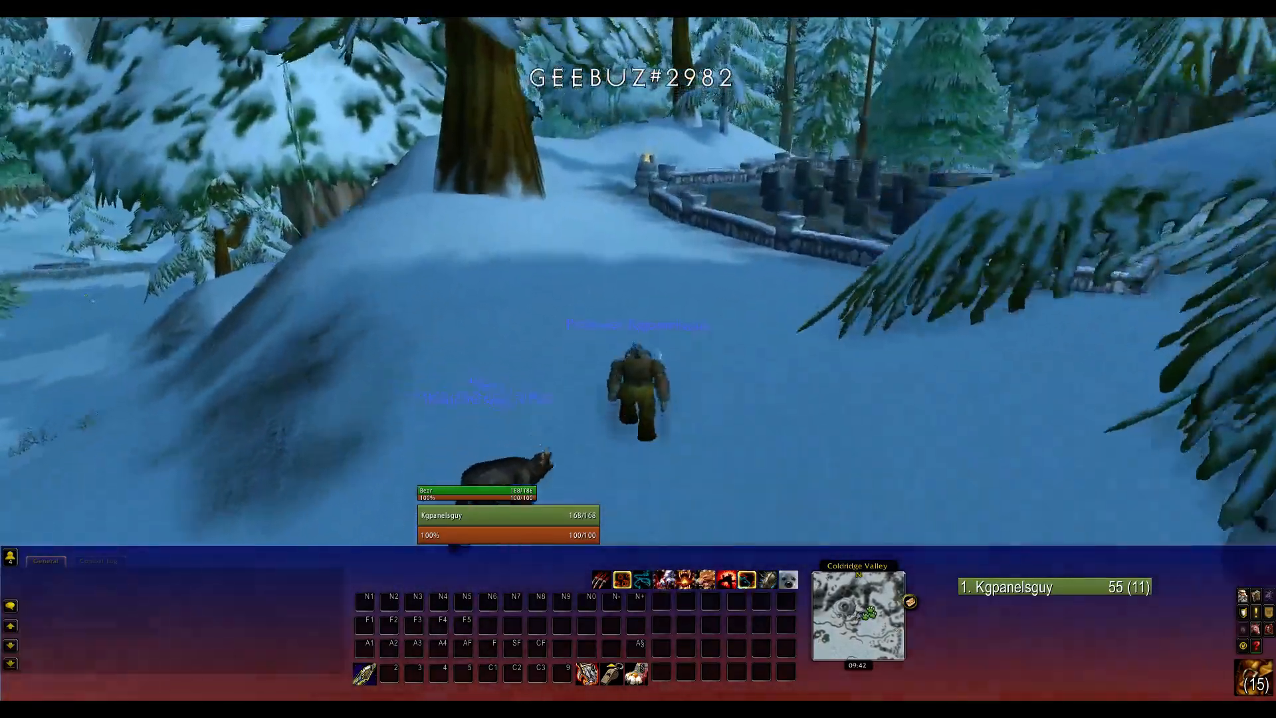
{"action": "key", "text": "space"}
{"action": "key", "text": "w"}
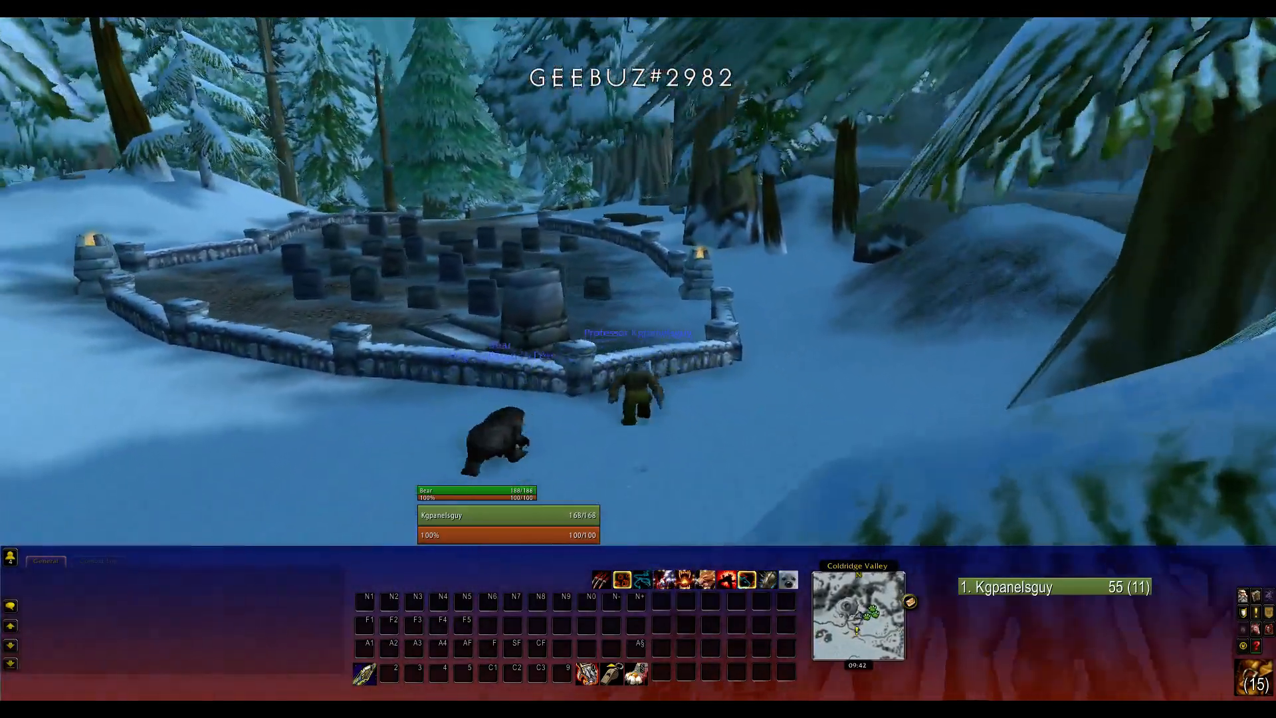
{"action": "key", "text": "w"}
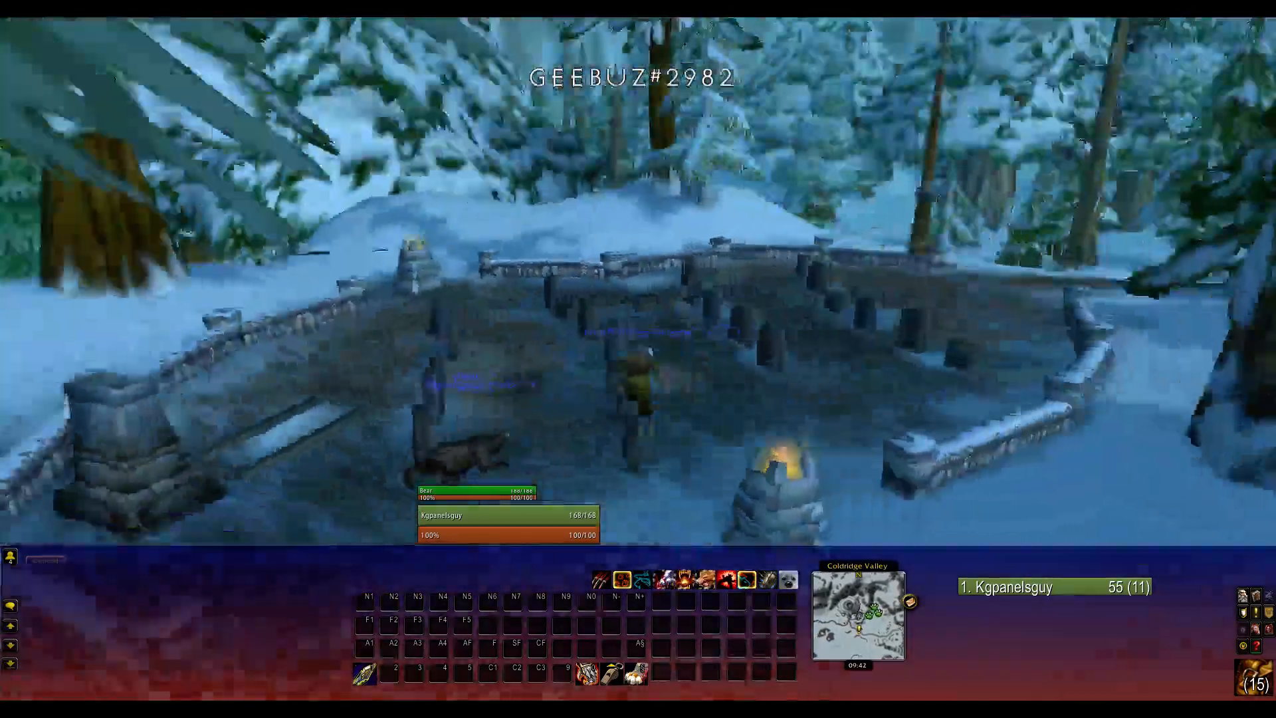
{"action": "key", "text": "w"}
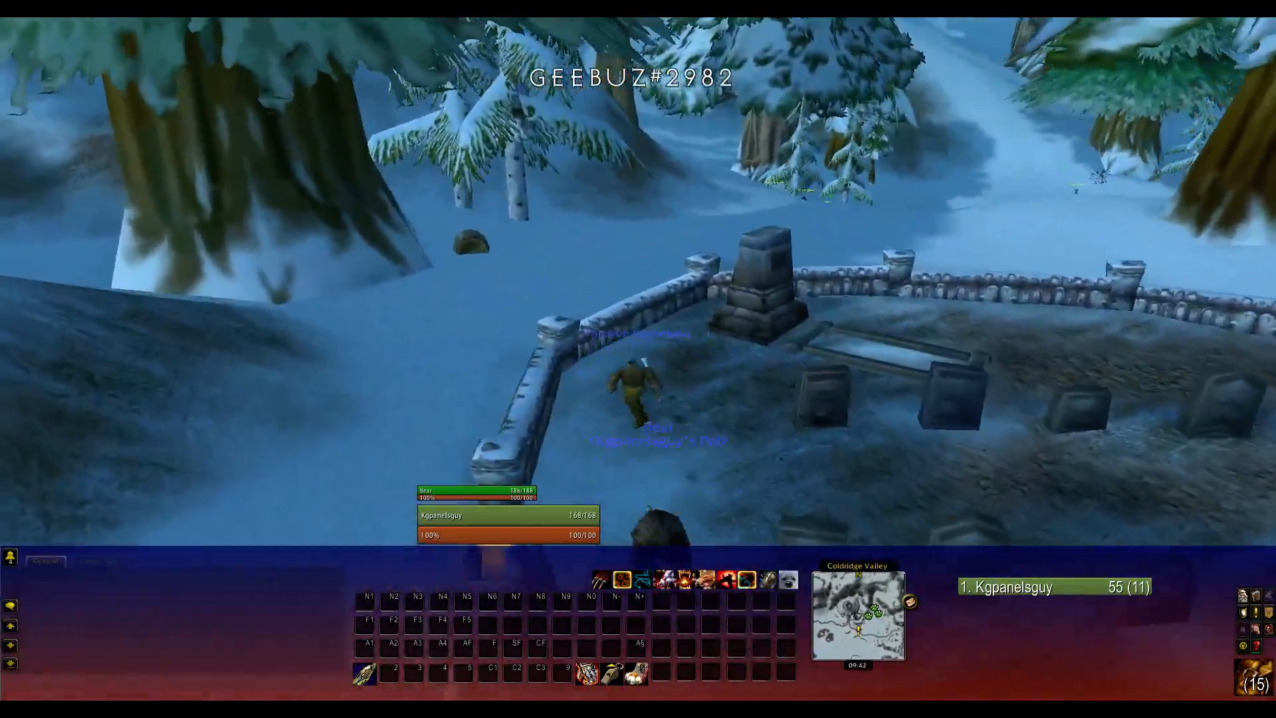
{"action": "key", "text": "w"}
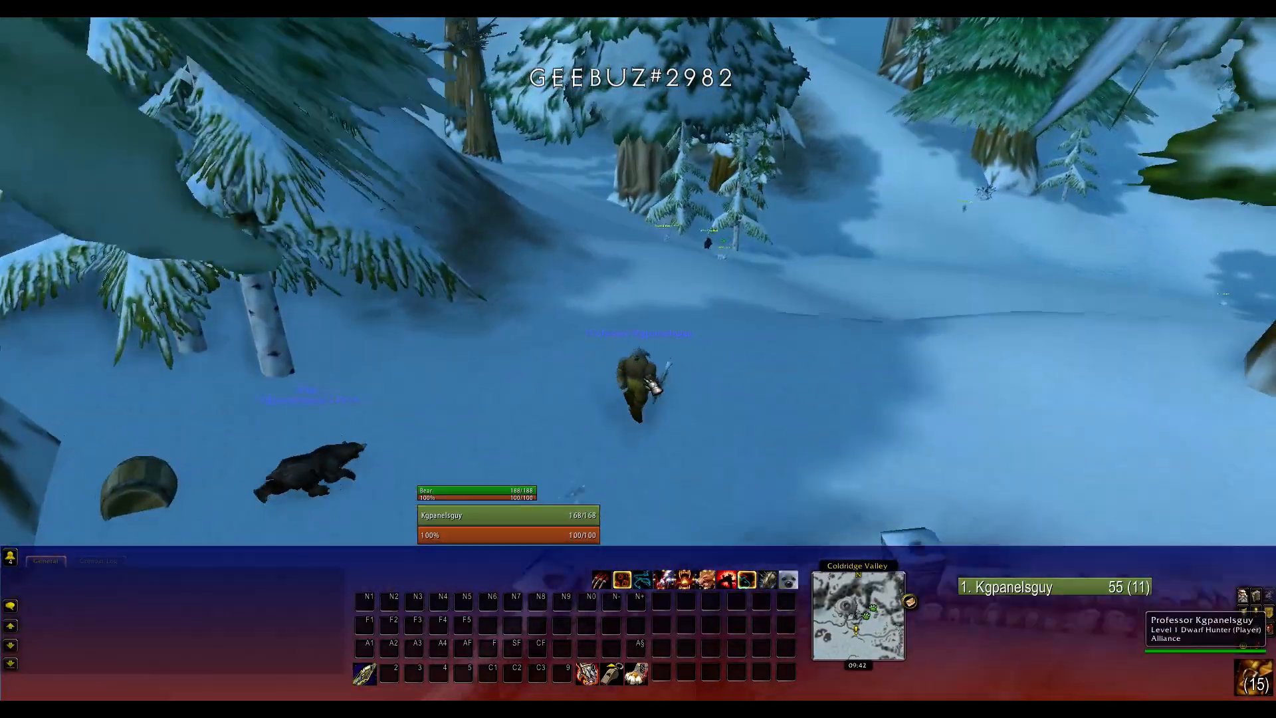
{"action": "key", "text": "w"}
{"action": "key", "text": "w"}
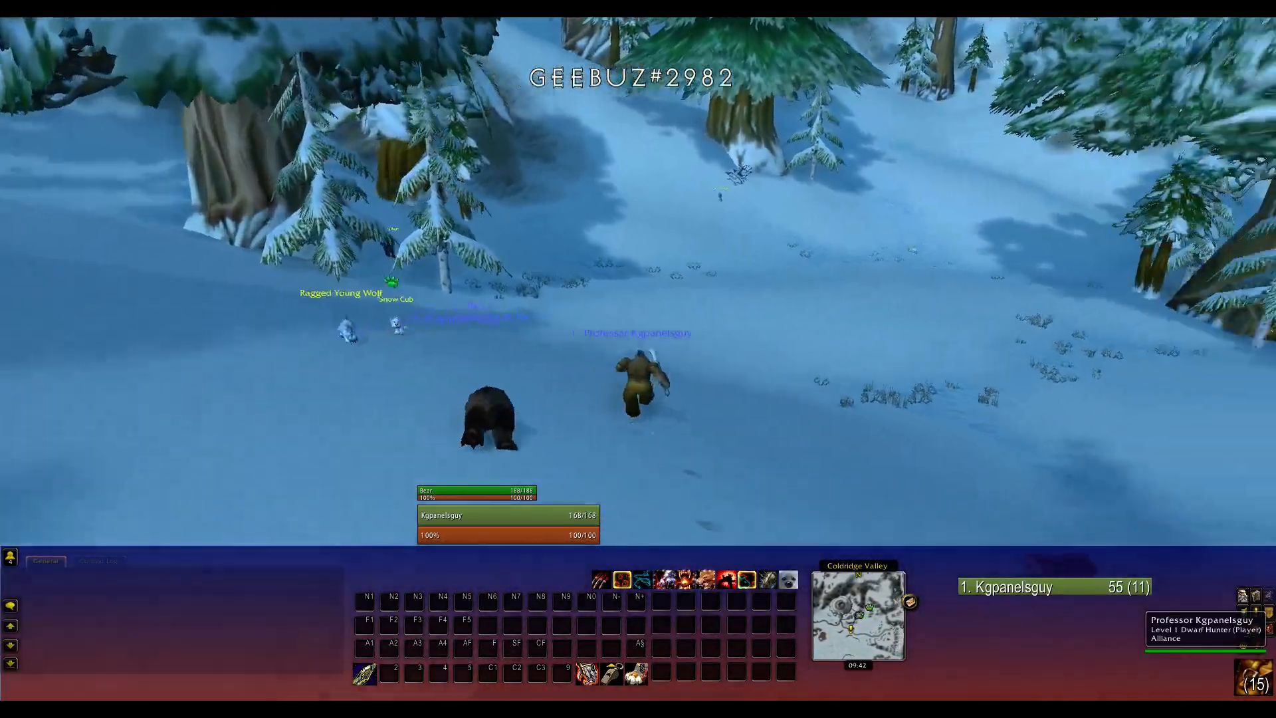
{"action": "key", "text": "w"}
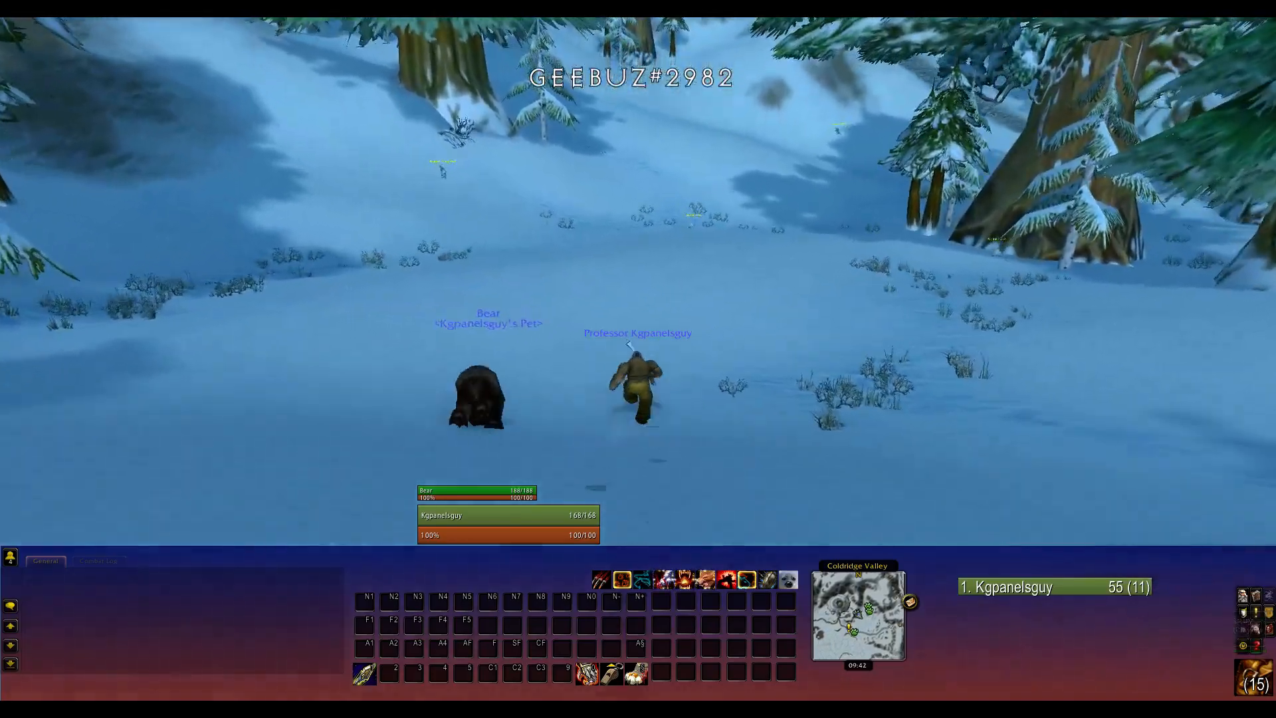
- Run and jump across Coldridge Valley's snowfield and graveyard to examine the gradient panel and interface layout during movement
{"action": "key", "text": "w"}
{"action": "key", "text": "space"}
{"action": "key", "text": "w"}
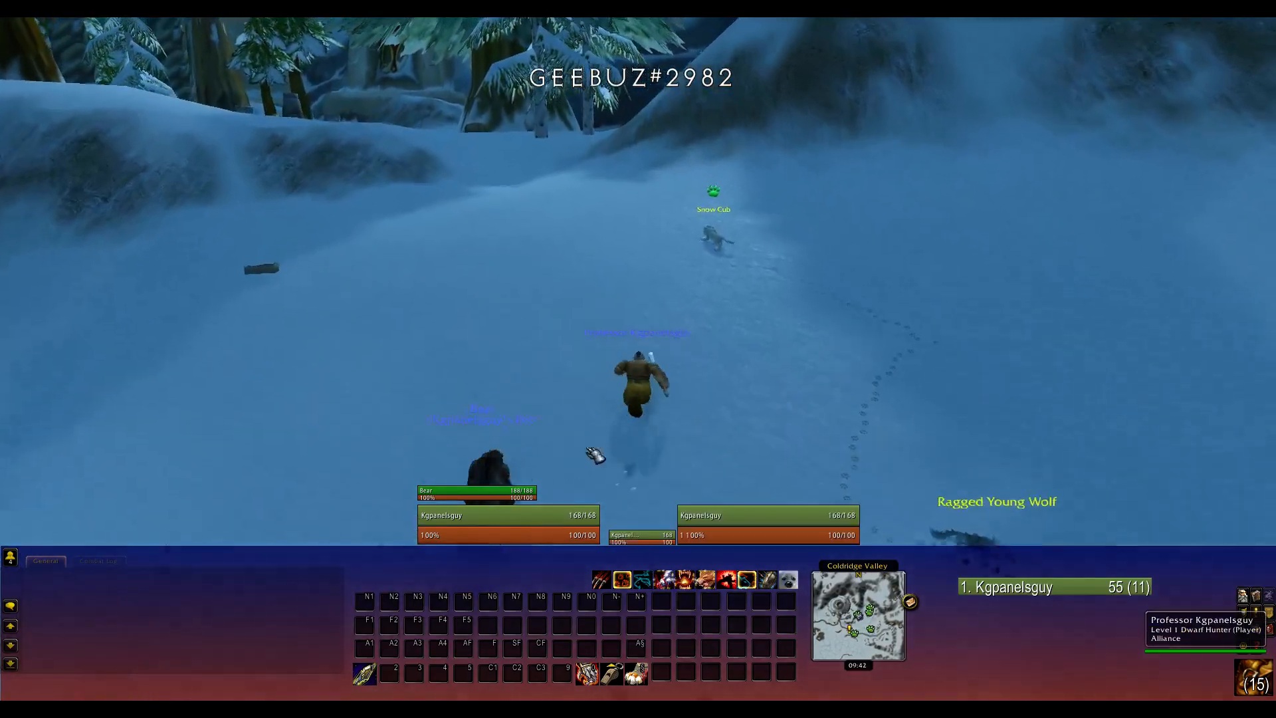
{"action": "key", "text": "w"}
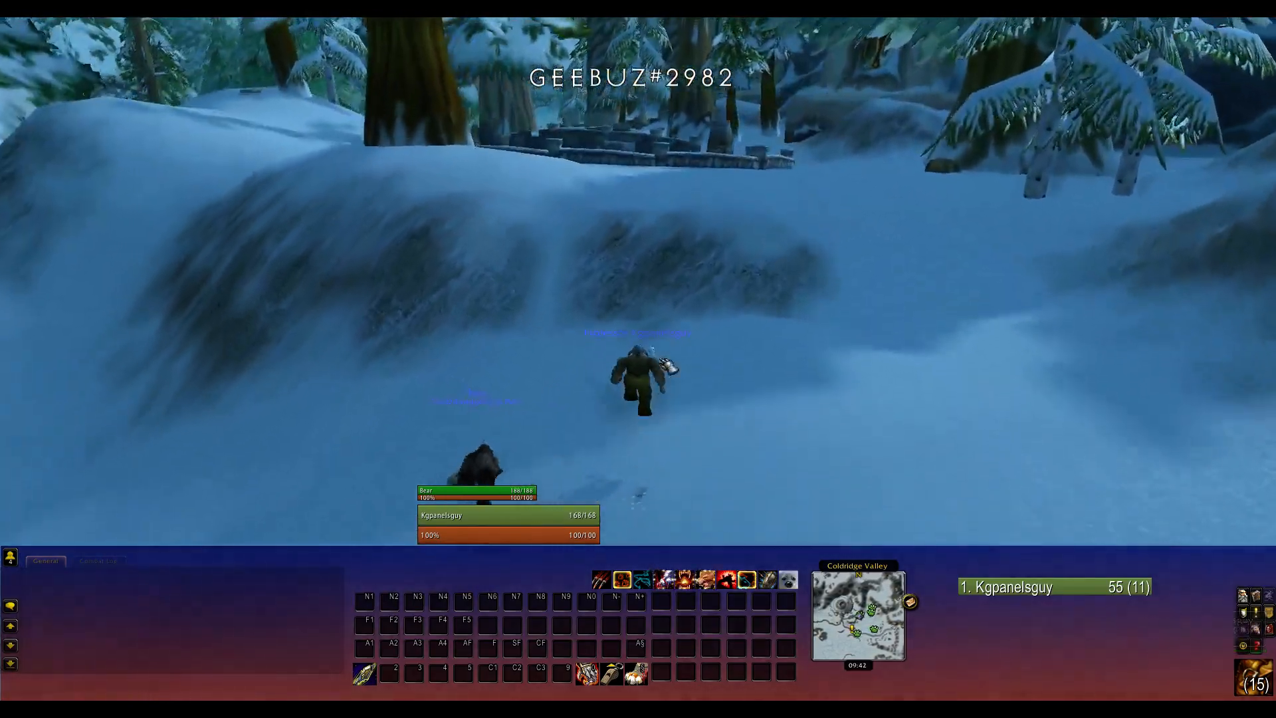
{"action": "key", "text": "w"}
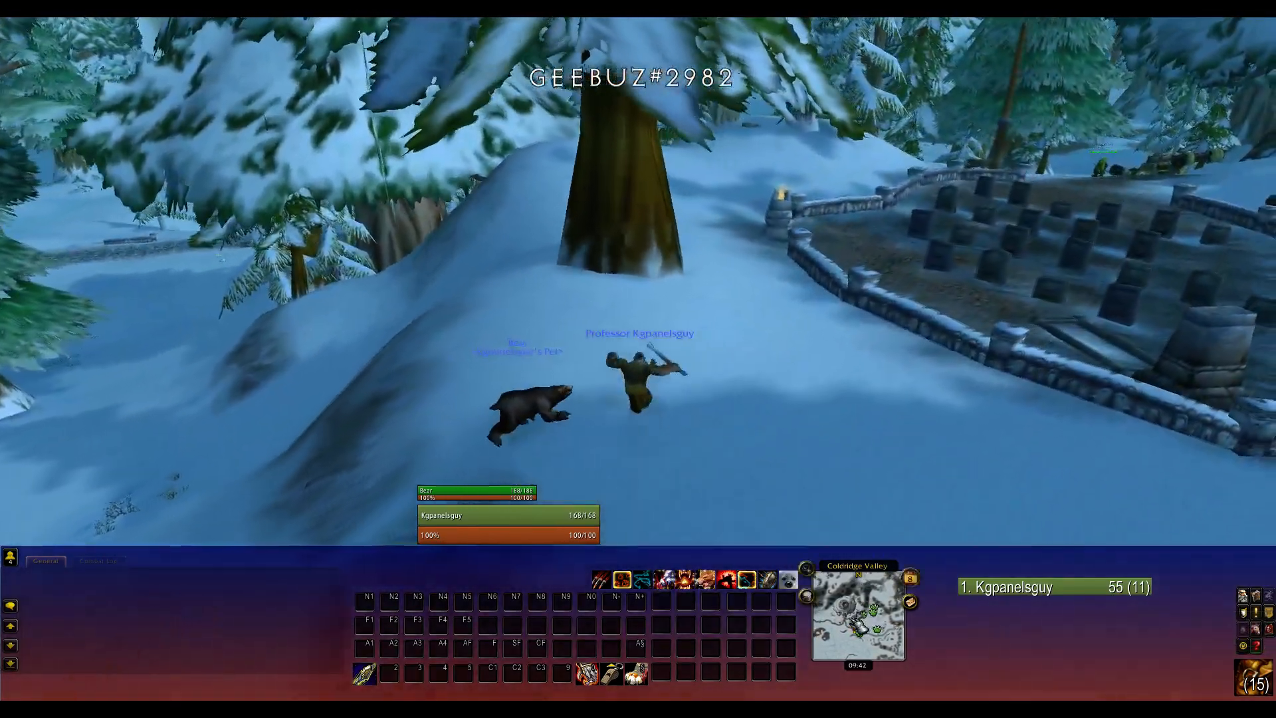
{"action": "key", "text": "w"}
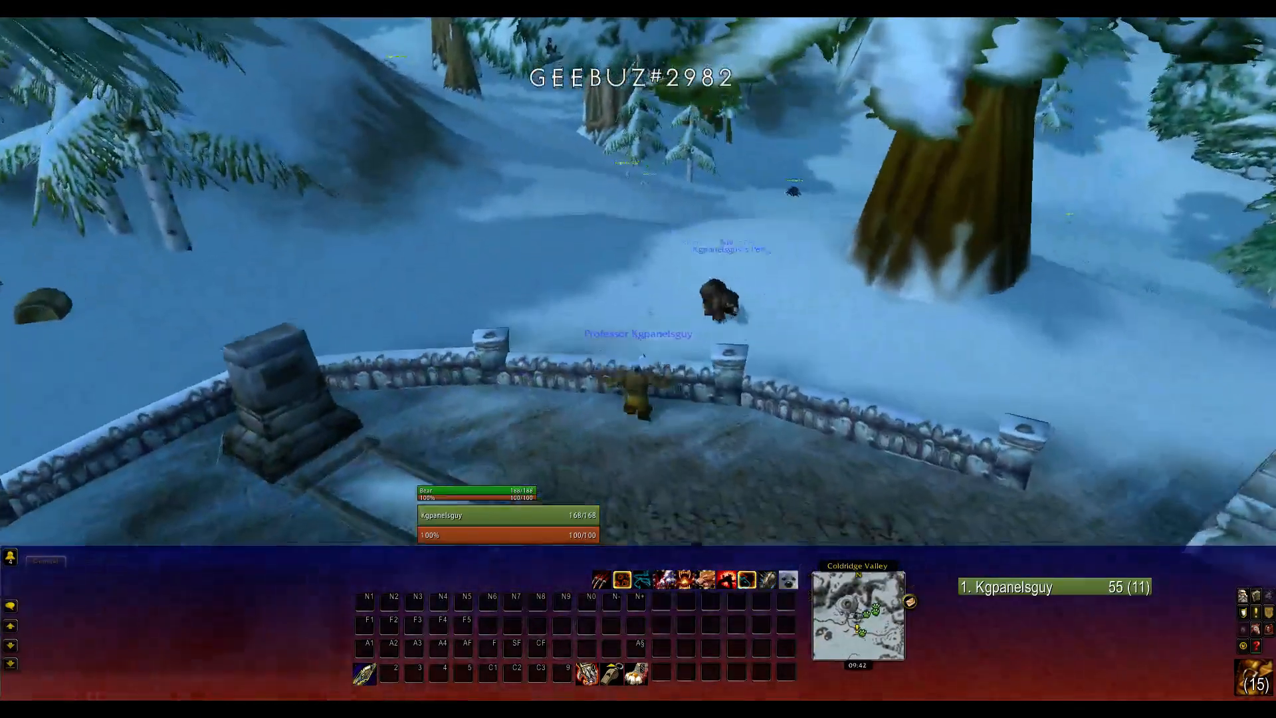
{"action": "key", "text": "space"}
{"action": "key", "text": "w"}
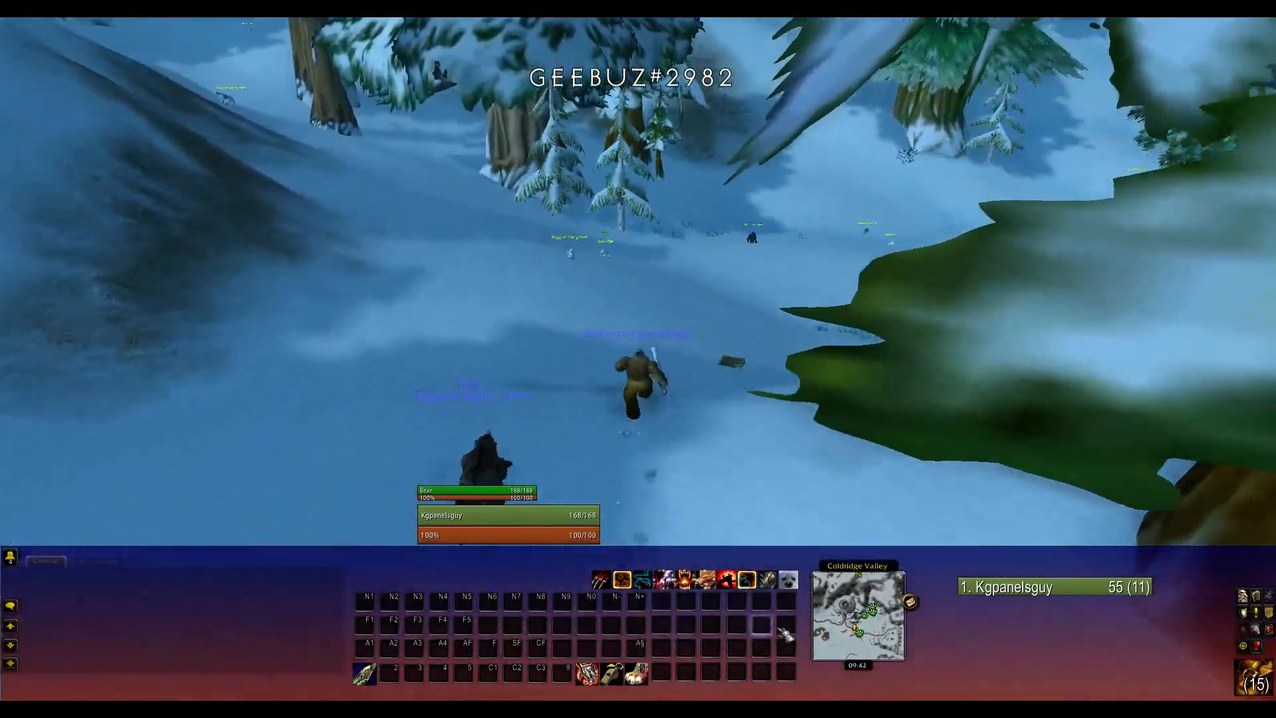
{"action": "key", "text": "w"}
{"action": "key", "text": "space"}
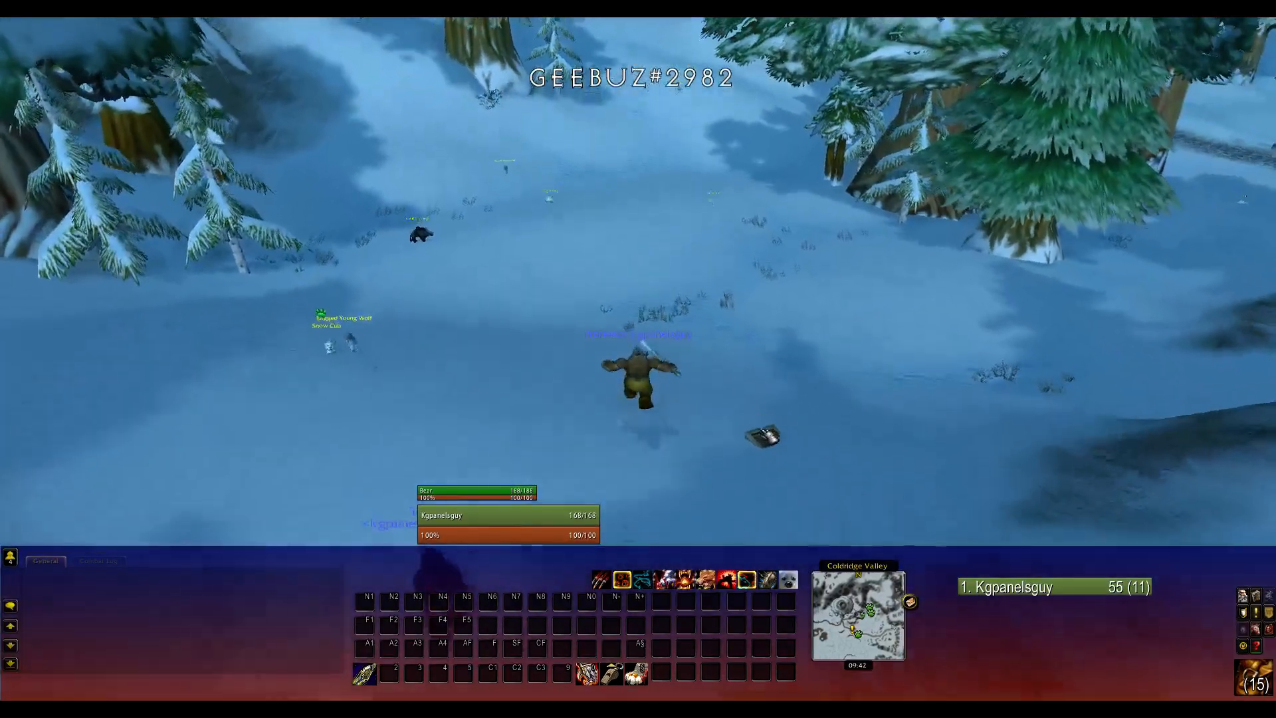
{"action": "key", "text": "w"}
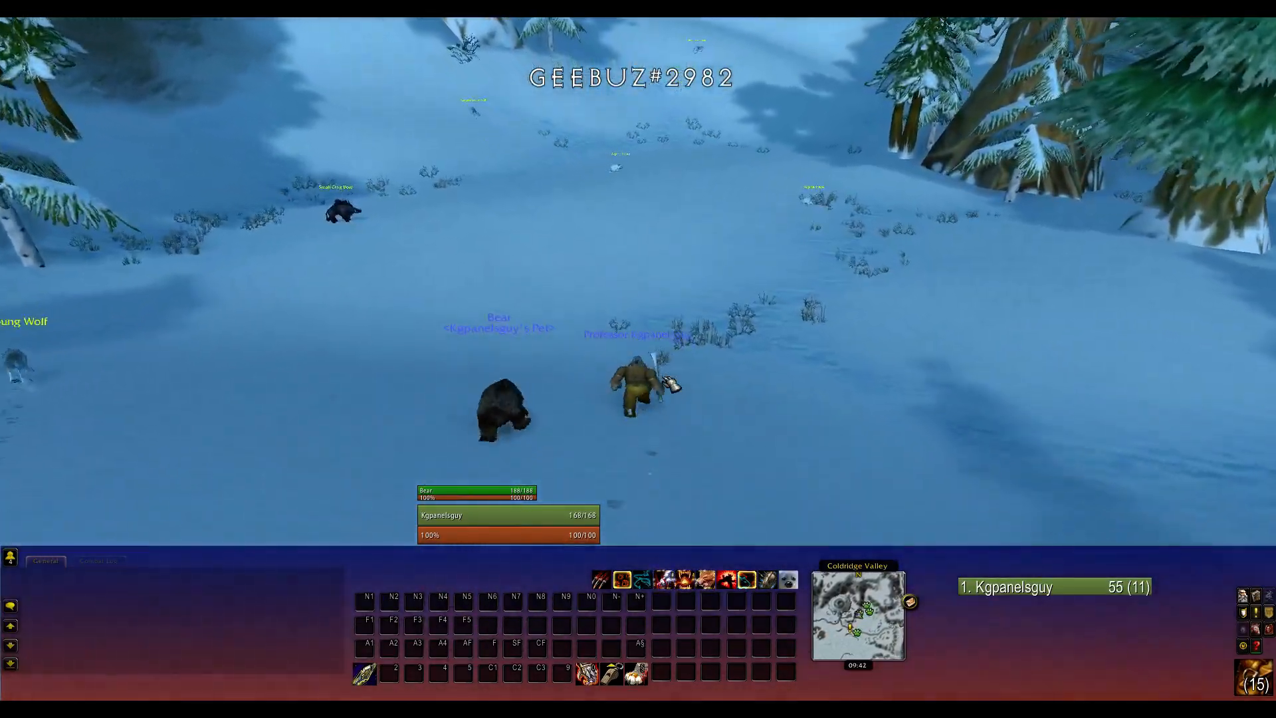
{"action": "key", "text": "w"}
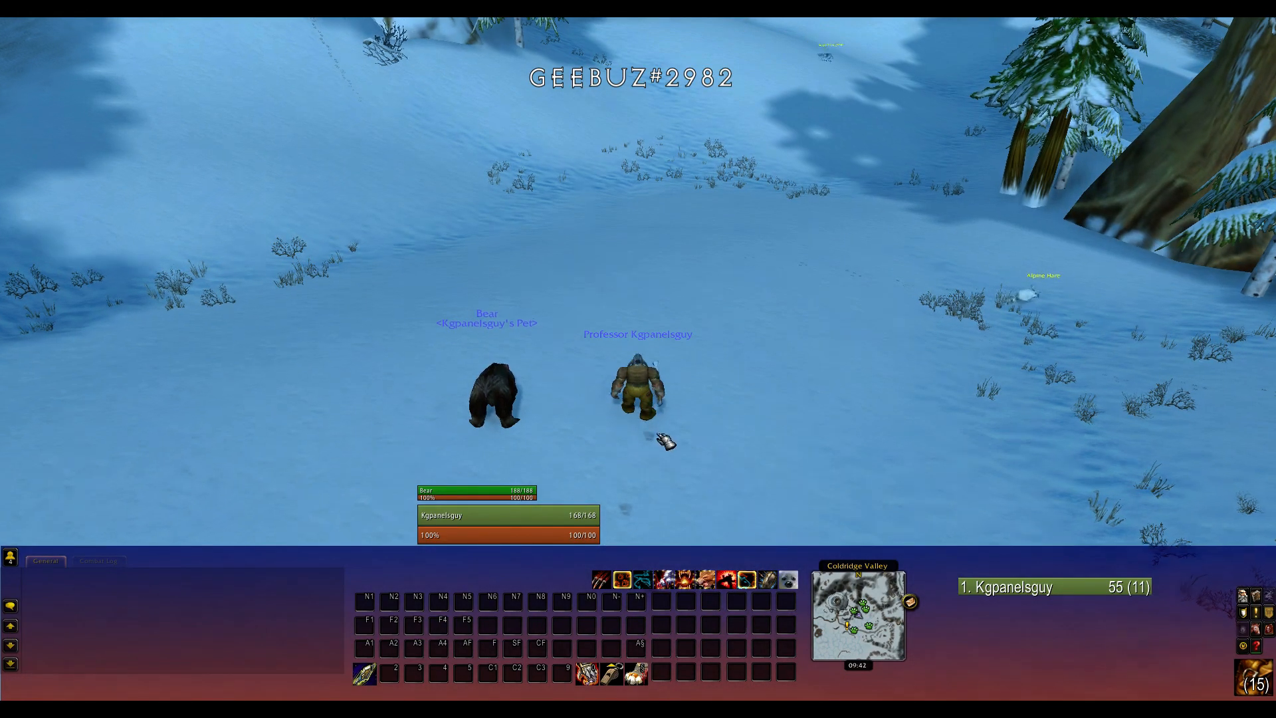
{"action": "key", "text": "w"}
{"action": "key", "text": "space"}
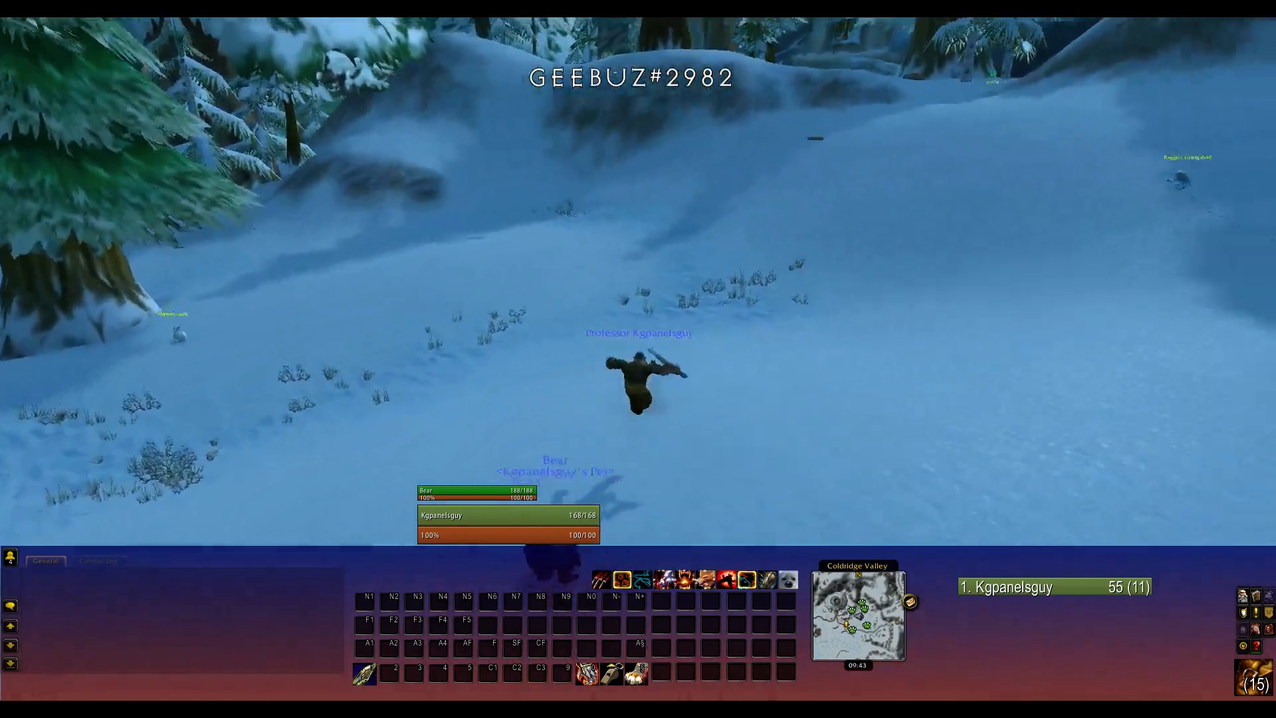
{"action": "key", "text": "space"}
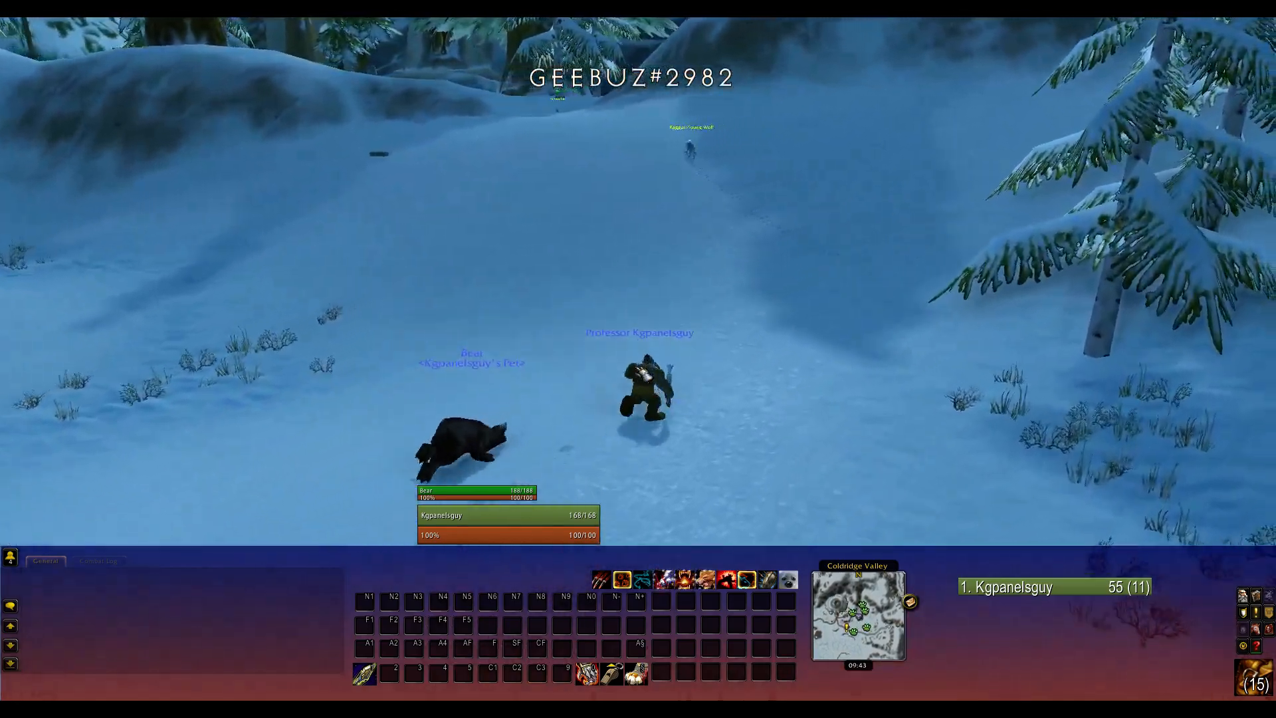
{"action": "key", "text": "space"}
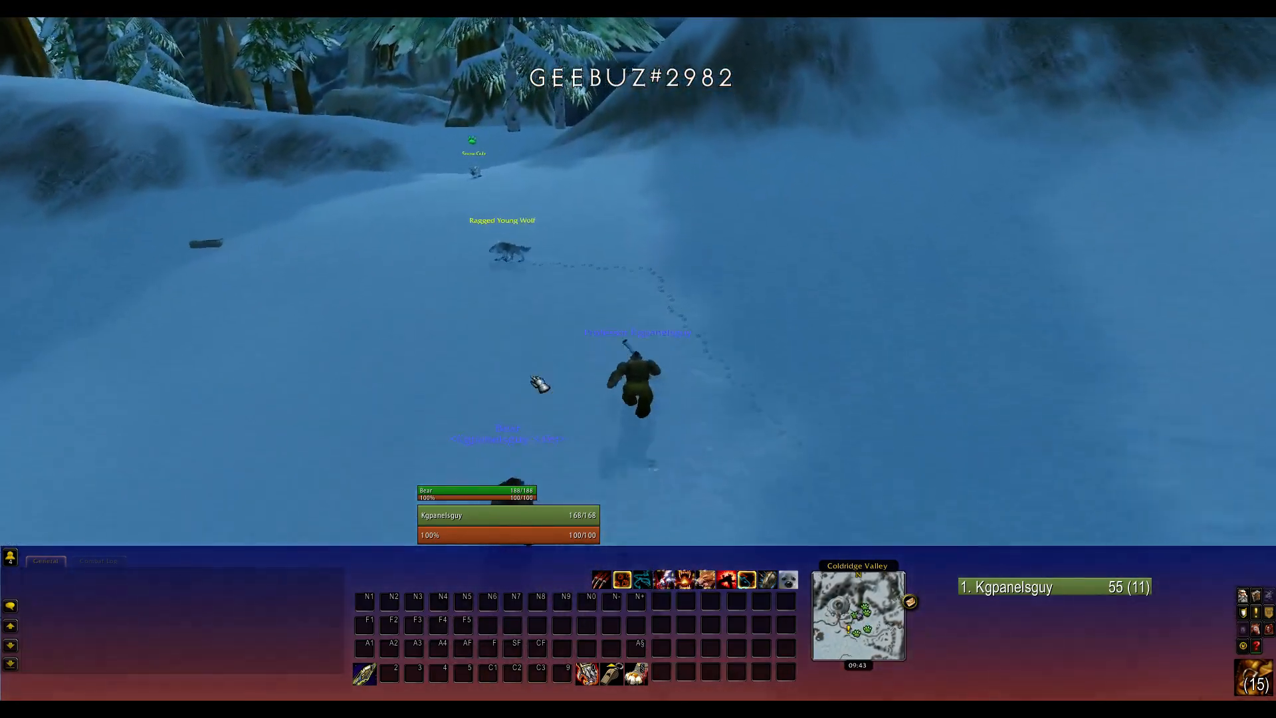
{"action": "key", "text": "space"}
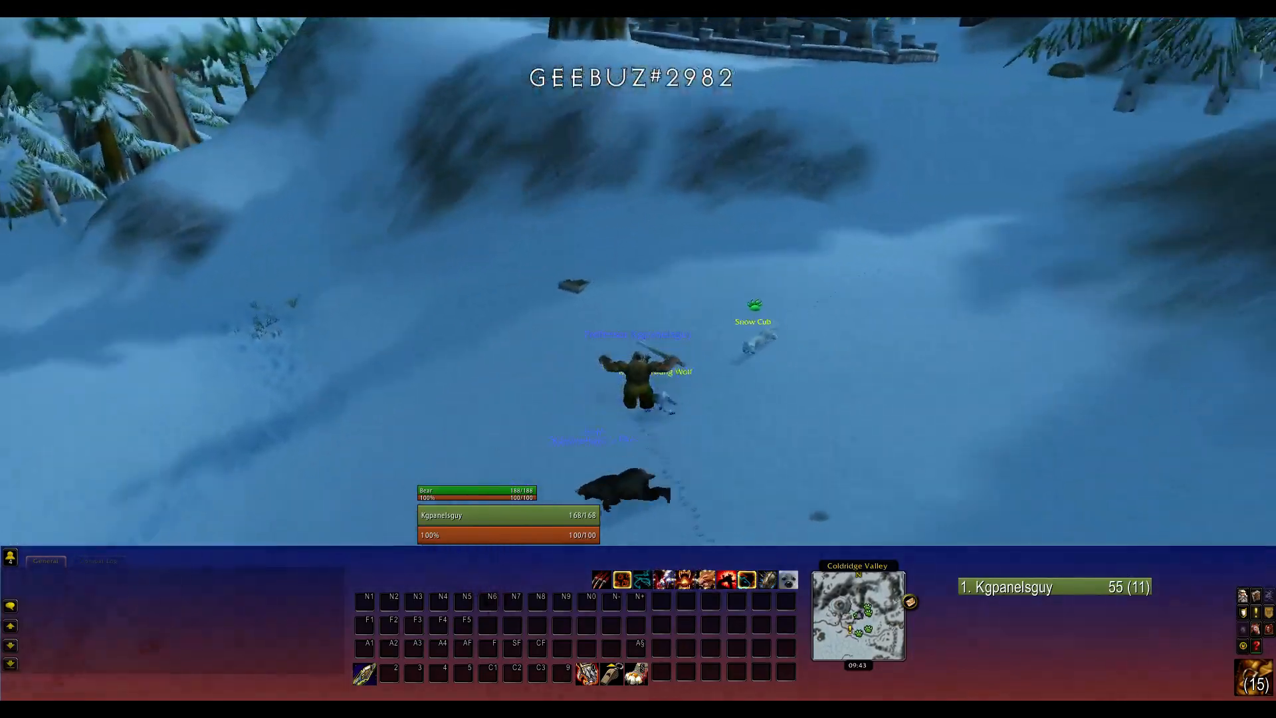
{"action": "key", "text": "space"}
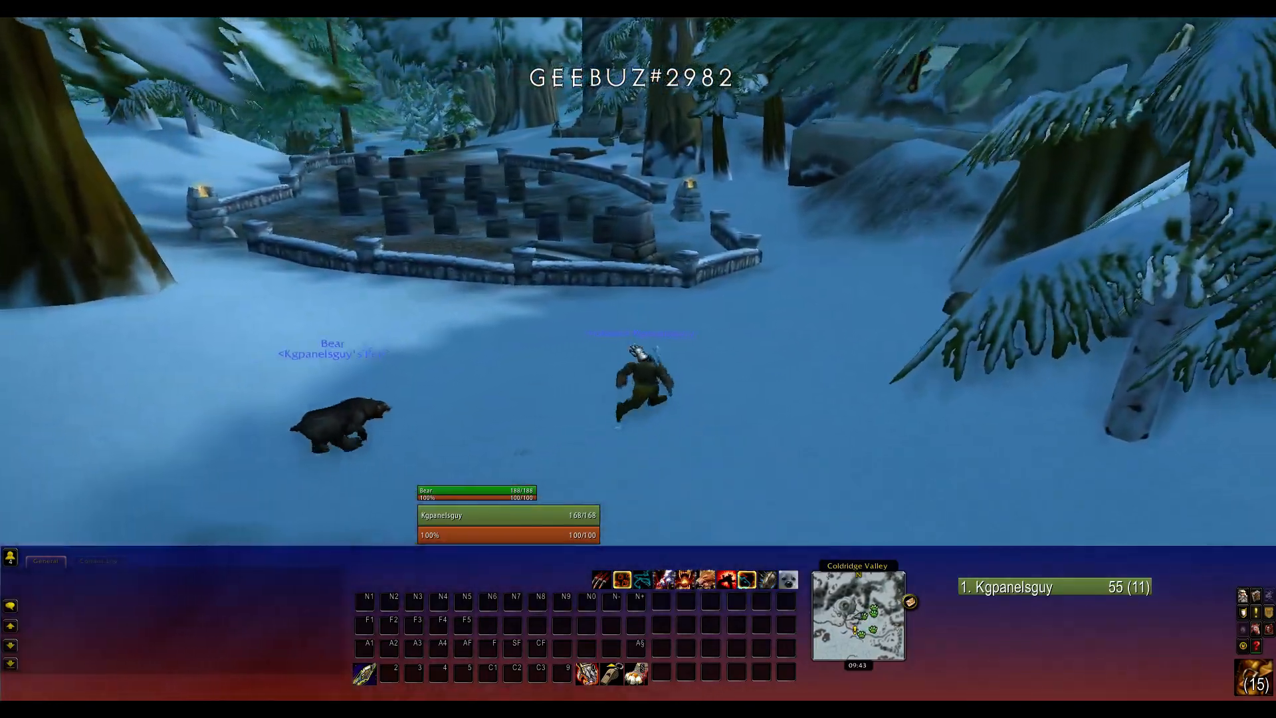
- Kill two Ragged Young Wolves near the graveyard hill with the first action bar ability
{"action": "left_click_drag", "start_coordinate": [632, 346], "coordinate": [764, 335]}
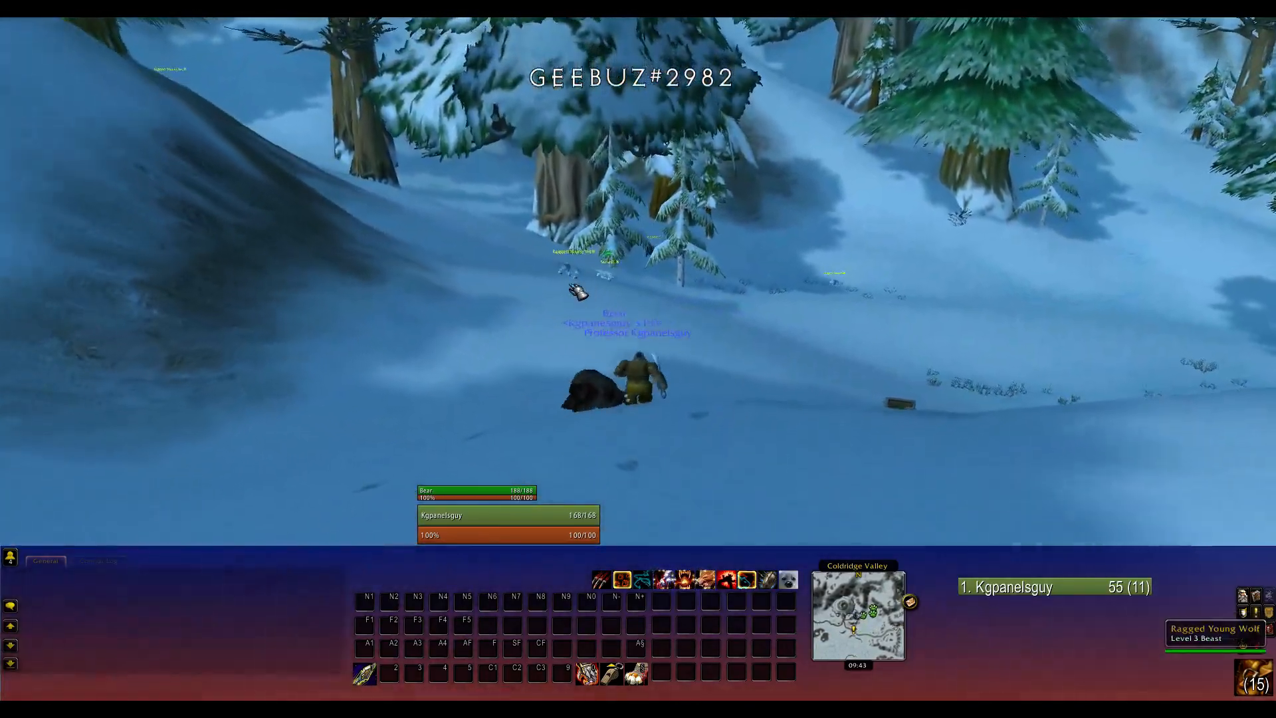
{"action": "key", "text": "1"}
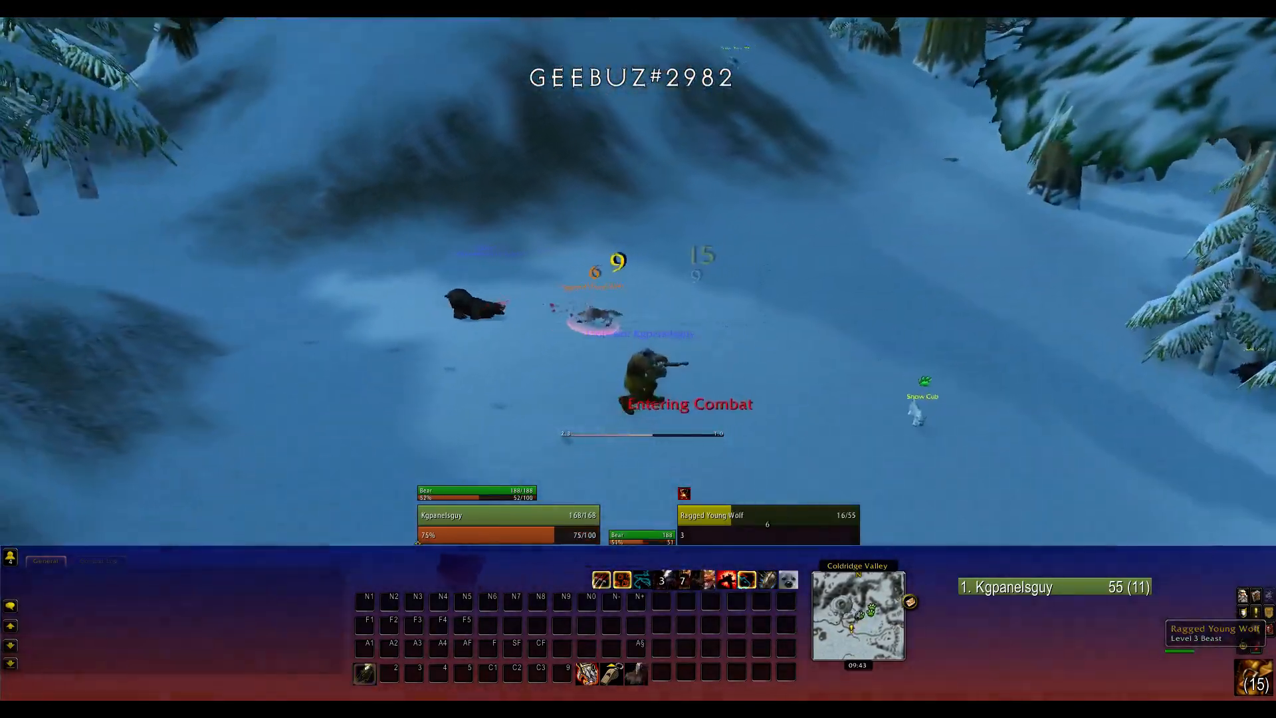
{"action": "key", "text": "1"}
{"action": "key", "text": "w"}
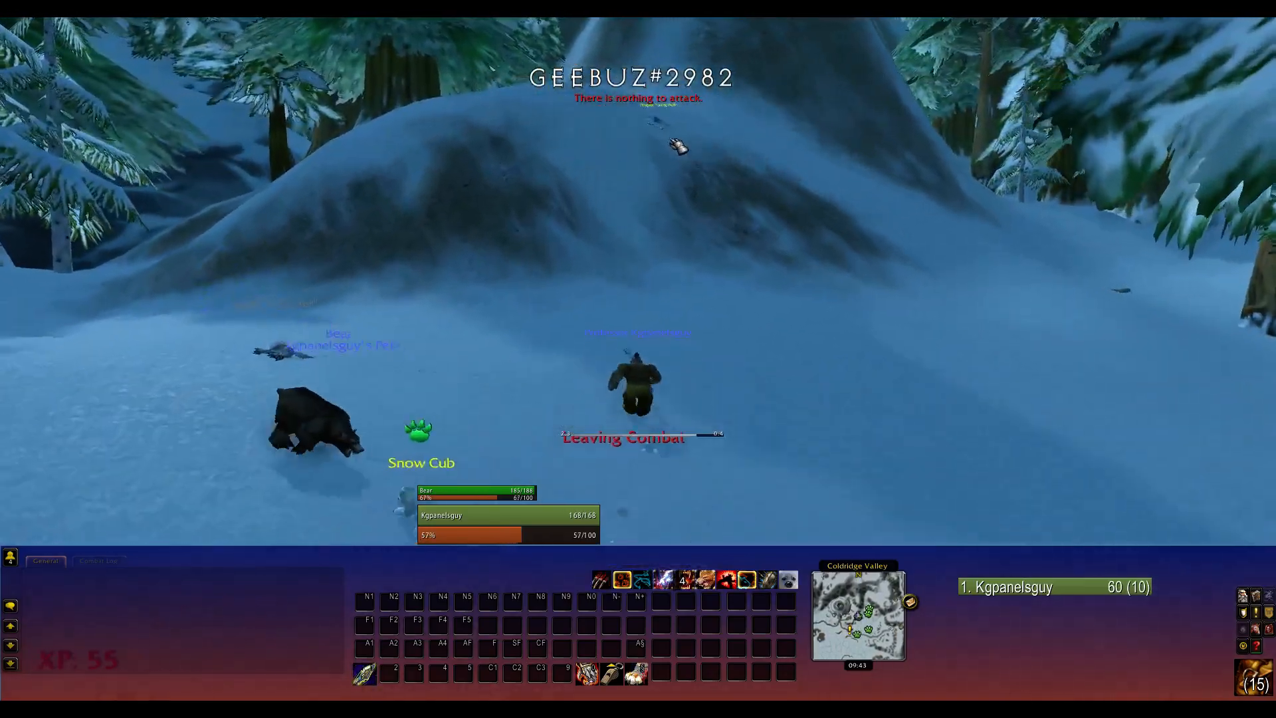
{"action": "left_click", "coordinate": [653, 122]}
{"action": "key", "text": "1"}
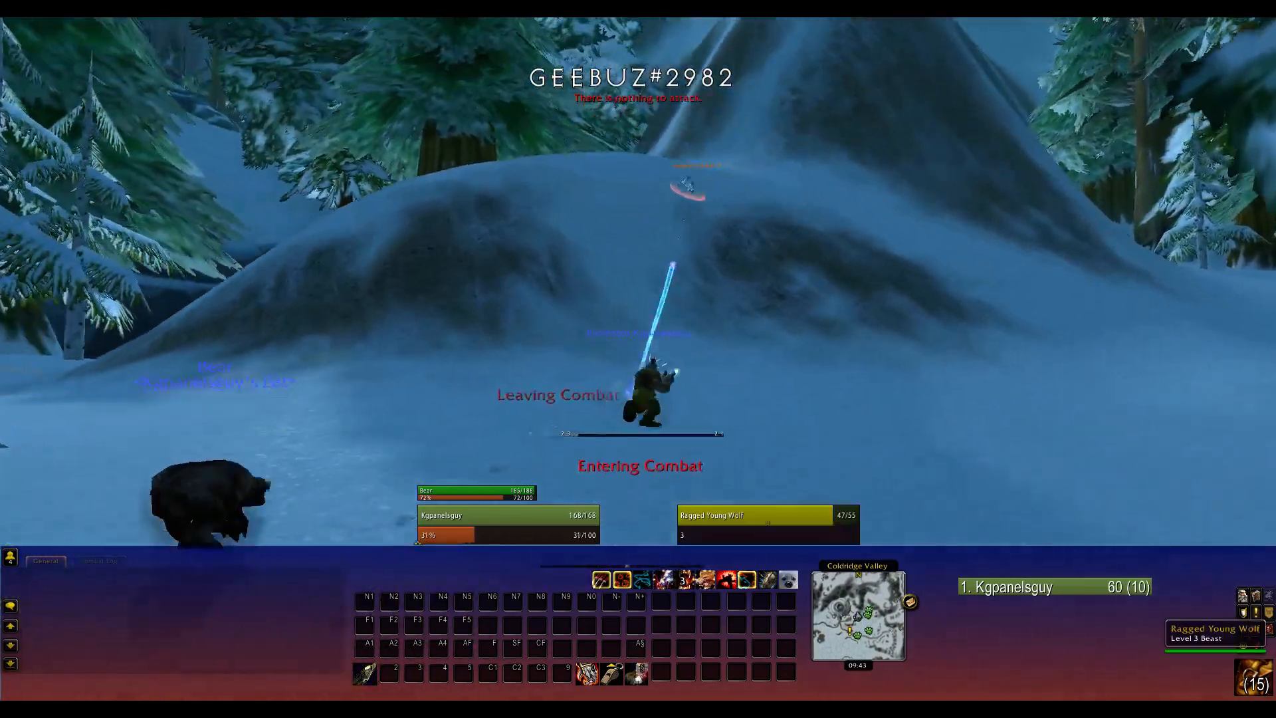
{"action": "key", "text": "1"}
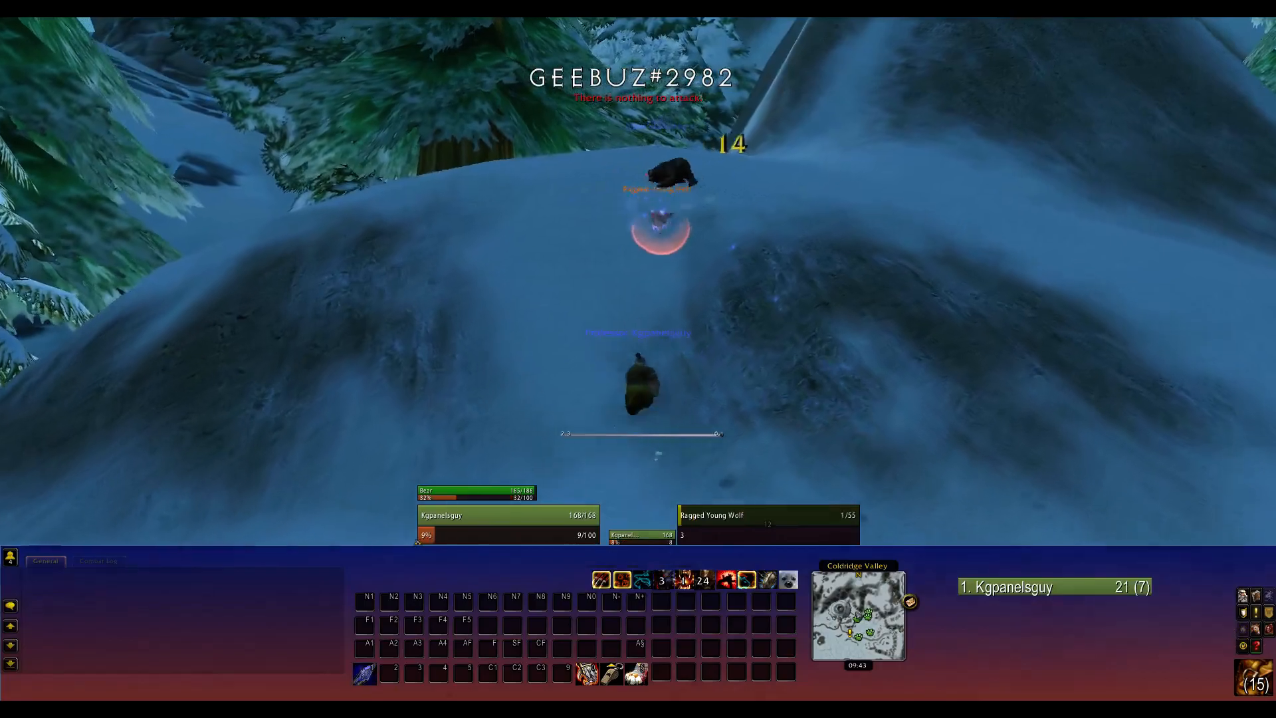
{"action": "key", "text": "1"}
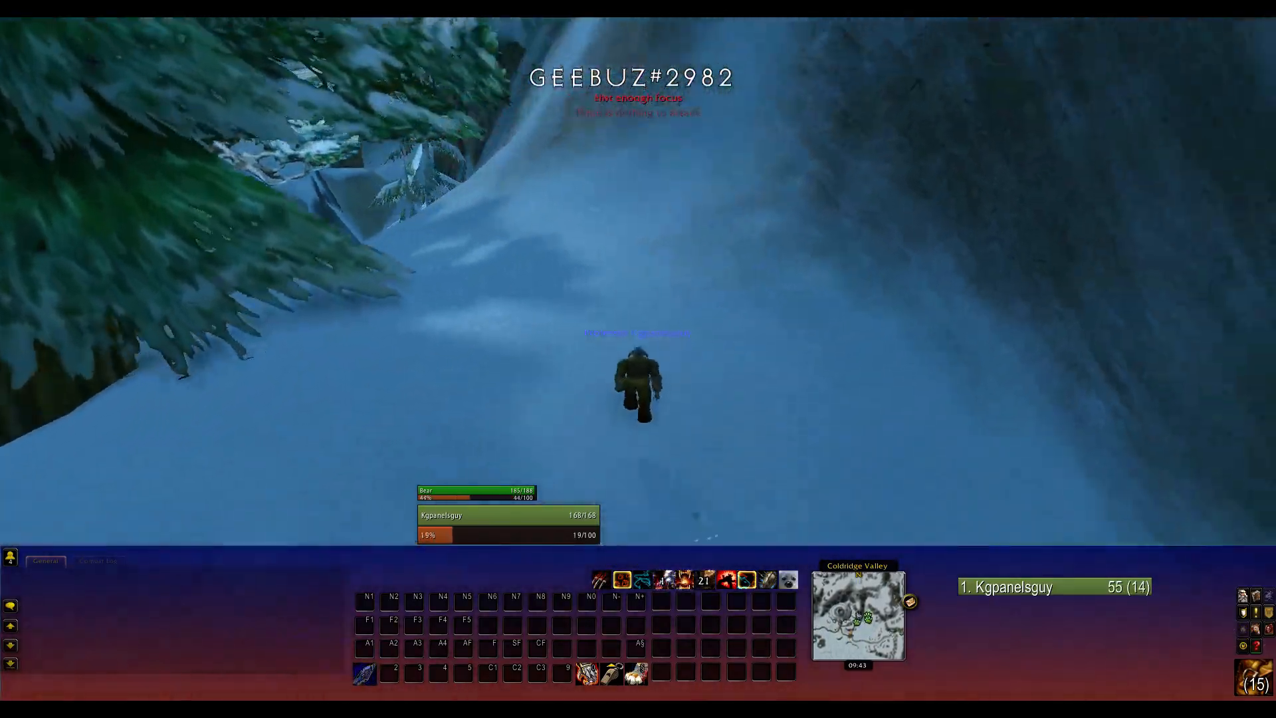
- Run back down to the snowfield, send the bear pet to a spot on the ground, and set it back to following
{"action": "key", "text": "space"}
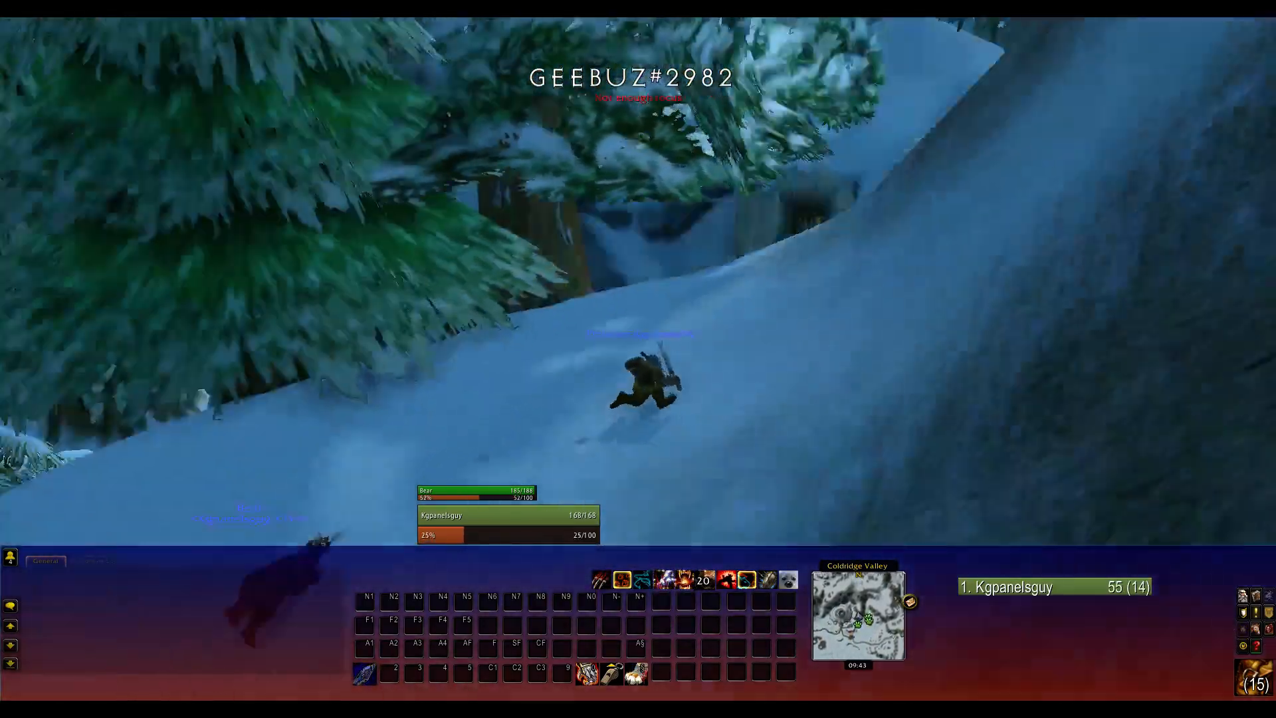
{"action": "left_click_drag", "start_coordinate": [637, 359], "coordinate": [867, 243]}
{"action": "left_click_drag", "start_coordinate": [650, 290], "coordinate": [299, 332]}
{"action": "key", "text": "w"}
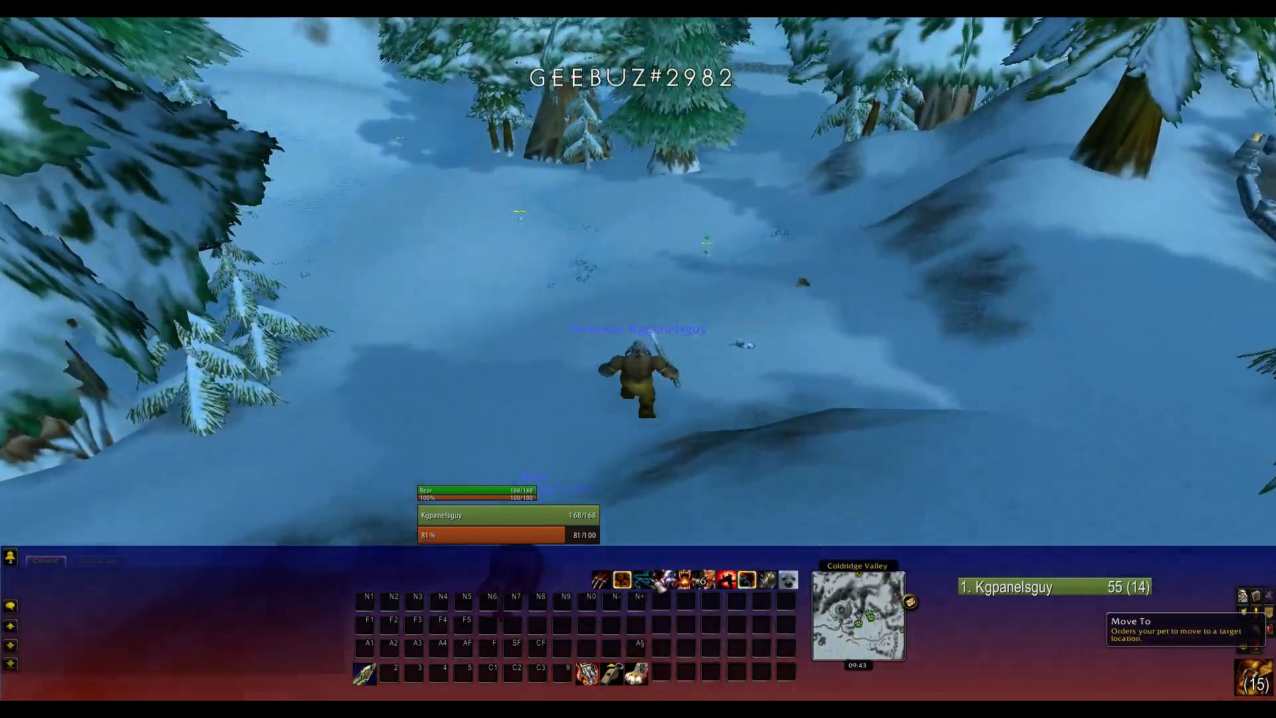
{"action": "left_click", "coordinate": [642, 581]}
{"action": "left_click", "coordinate": [858, 398]}
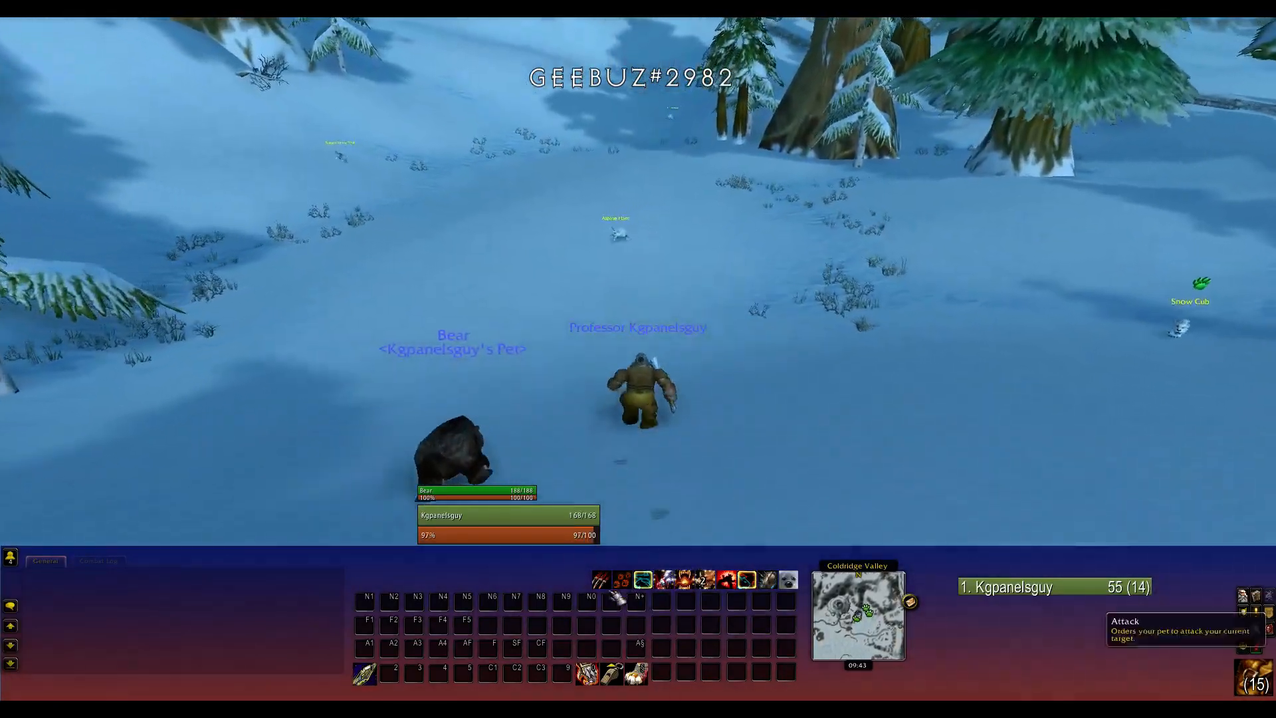
{"action": "left_click", "coordinate": [622, 582]}
- Shoot the Alpine Hare and attack the nearby Ragged Young Wolf with the first action bar ability
{"action": "right_click", "coordinate": [586, 258]}
{"action": "key", "text": "1"}
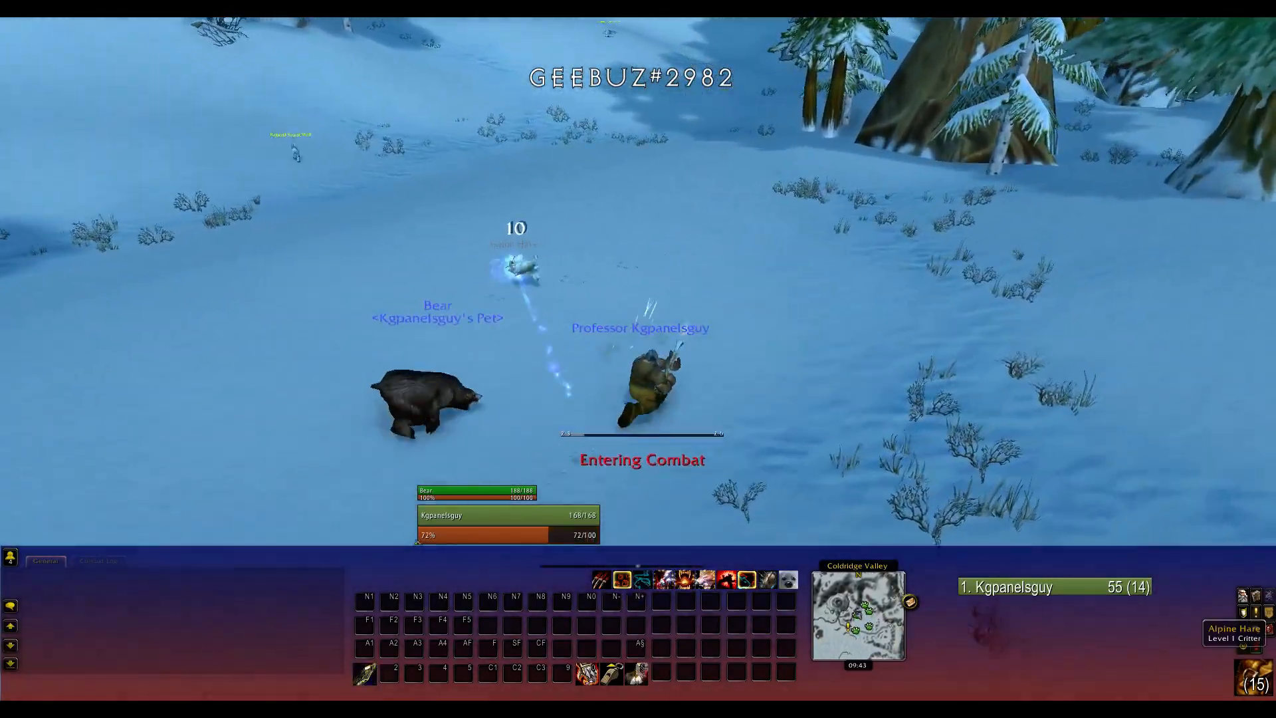
{"action": "right_click", "coordinate": [684, 265]}
{"action": "key", "text": "1"}
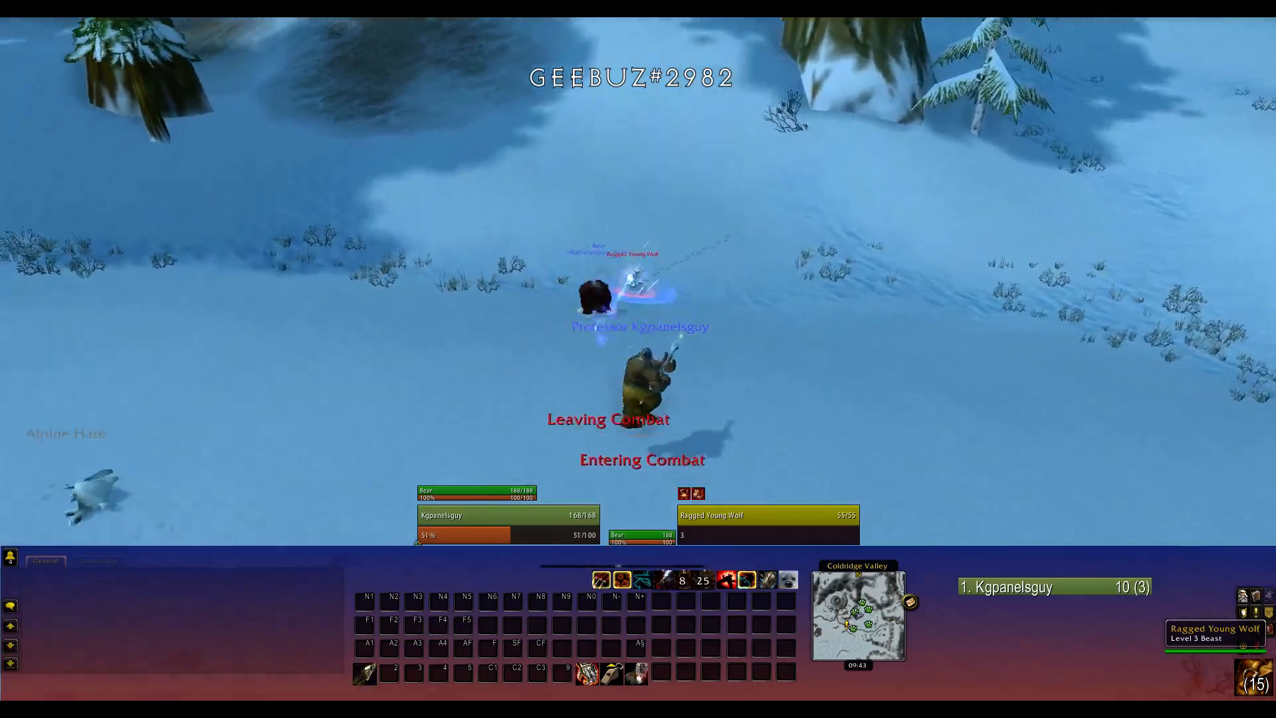
{"action": "key", "text": "1"}
{"action": "key", "text": "1"}
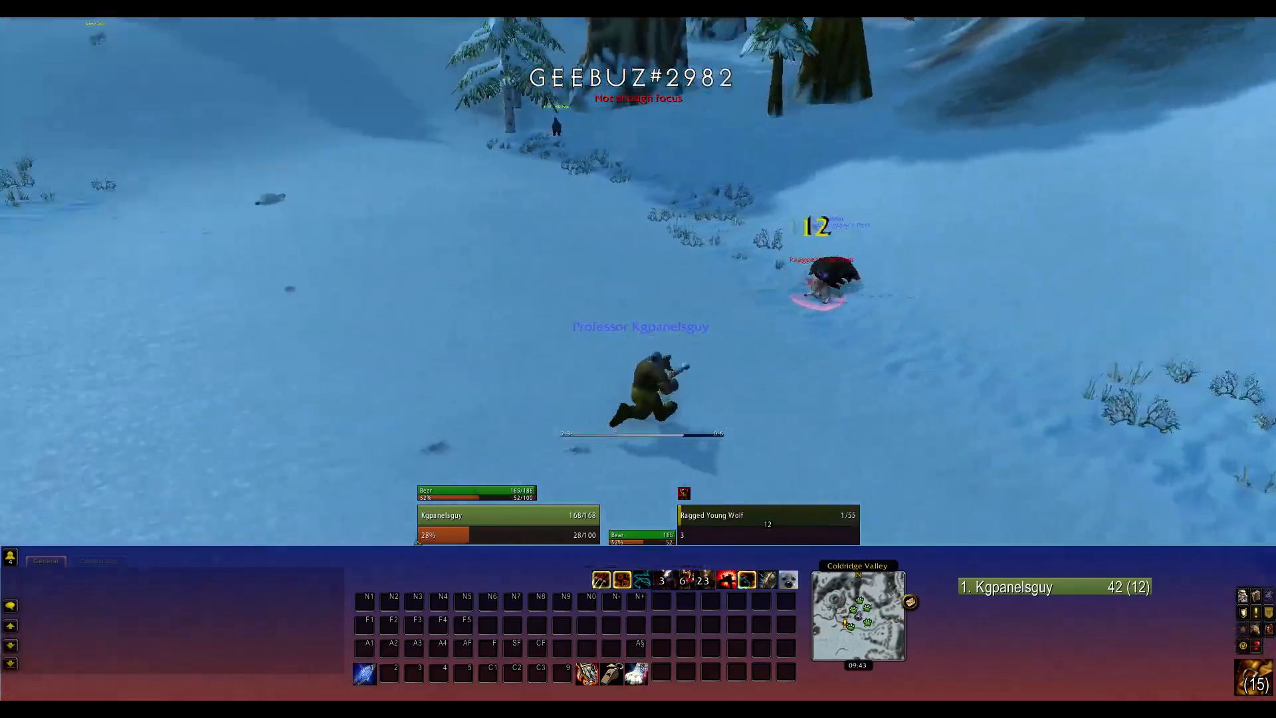
{"action": "key", "text": "w"}
{"action": "left_click_drag", "start_coordinate": [705, 354], "coordinate": [672, 377]}
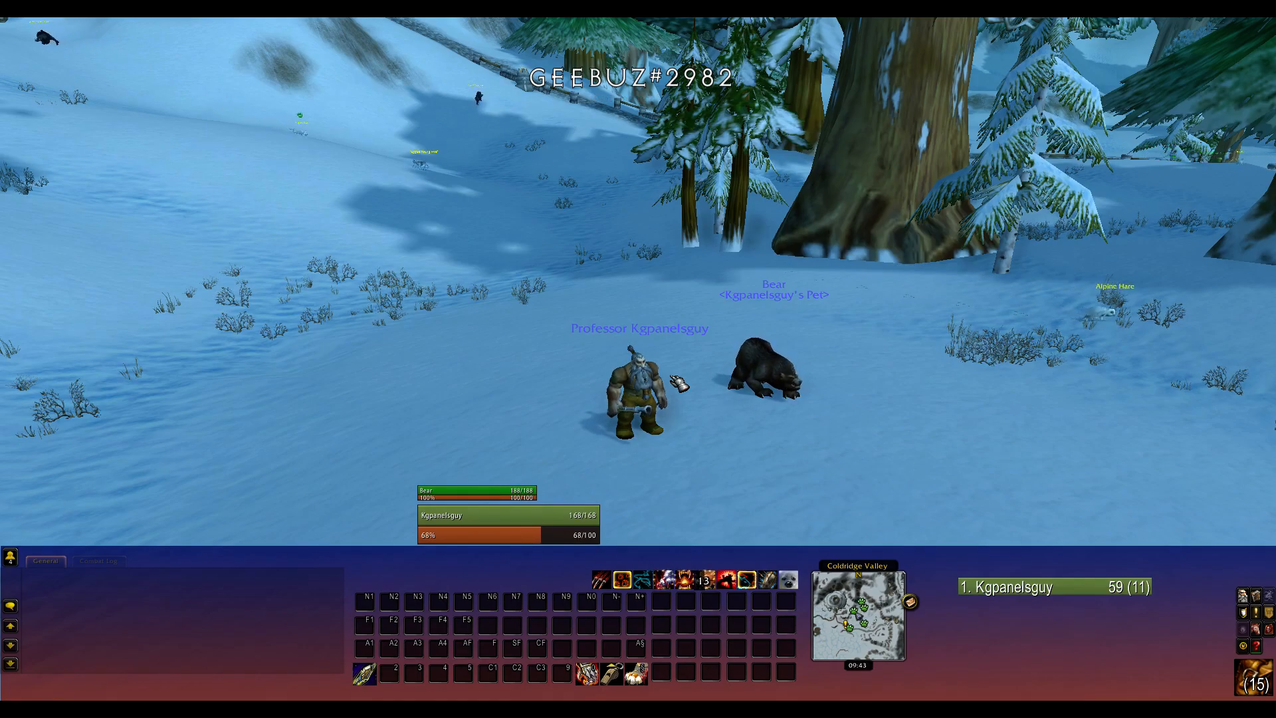
{"action": "left_click_drag", "start_coordinate": [638, 266], "coordinate": [684, 382]}
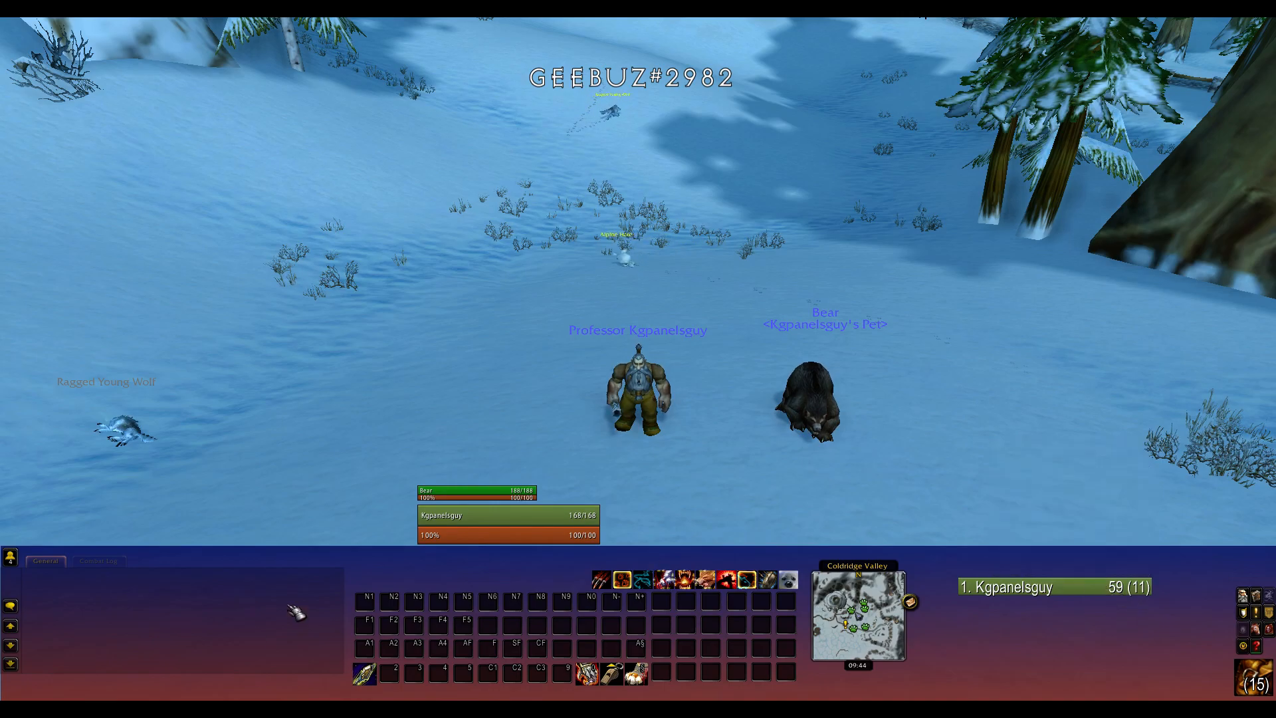
{"action": "mouse_move", "coordinate": [638, 399]}
{"action": "left_mouse_down"}
{"action": "mouse_move", "coordinate": [724, 399]}
{"action": "mouse_move", "coordinate": [638, 379]}
{"action": "left_mouse_up"}
{"action": "left_click_drag", "start_coordinate": [628, 425], "coordinate": [636, 440]}
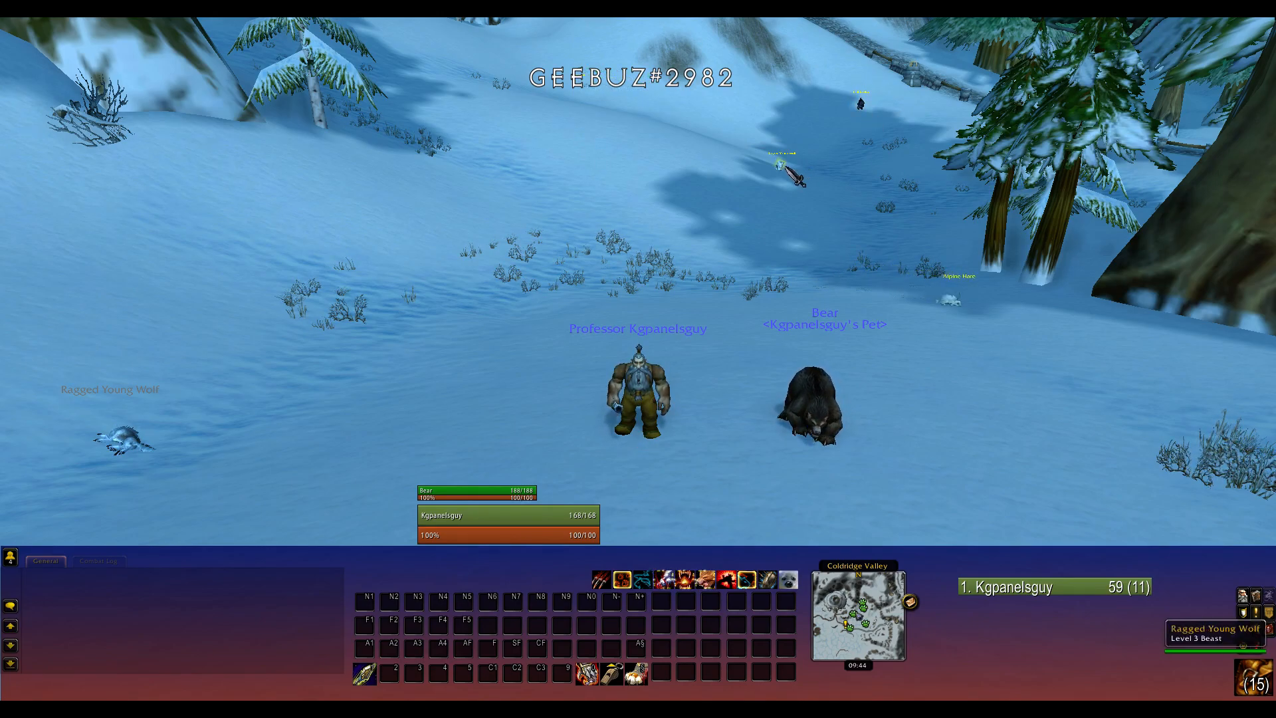
- Run toward the shaded slope and attack the Ragged Young Wolf there with repeated shots
{"action": "key", "text": "w"}
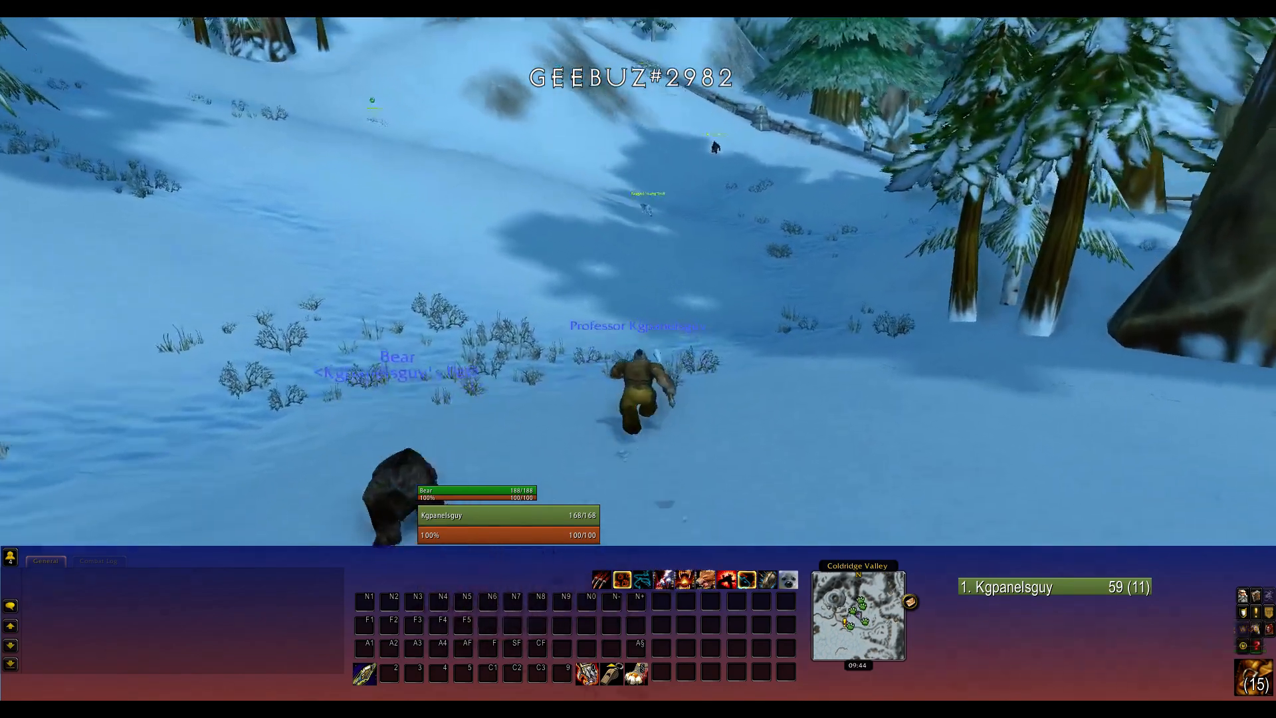
{"action": "left_click", "coordinate": [664, 233]}
{"action": "key", "text": "1"}
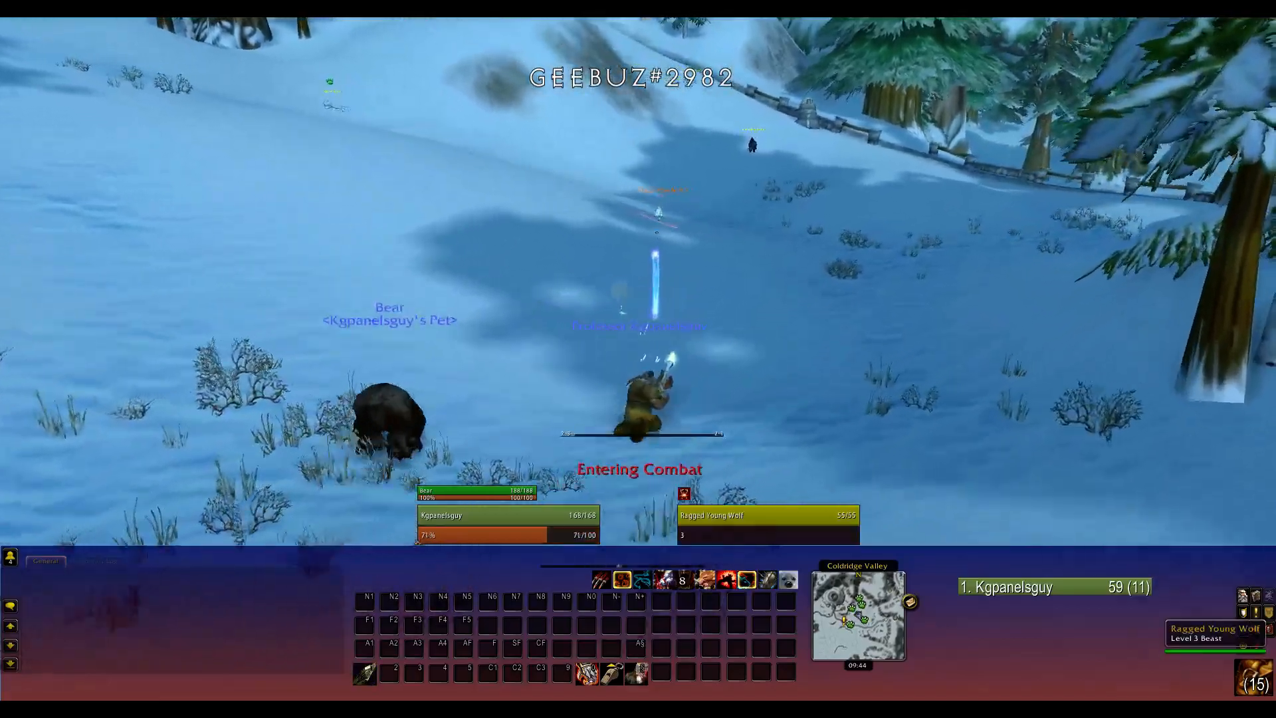
{"action": "key", "text": "1"}
{"action": "key", "text": "1"}
{"action": "key", "text": "1"}
{"action": "key", "text": "1"}
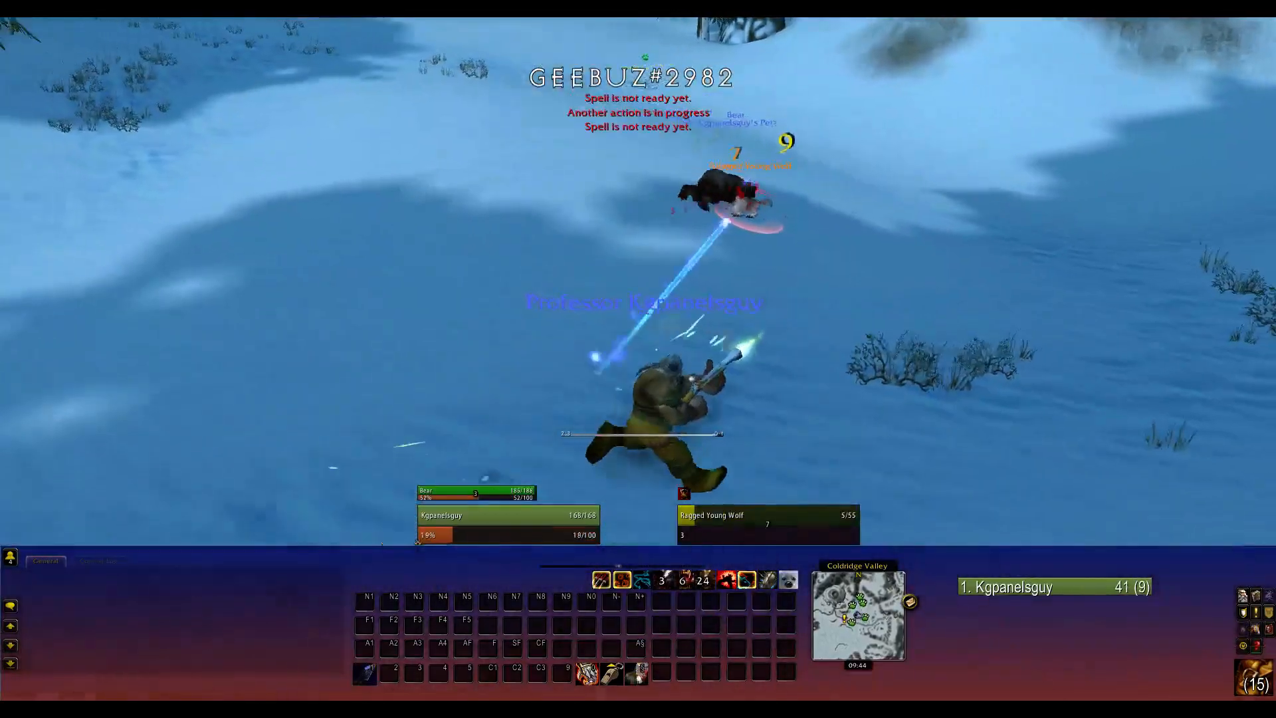
- Move the hunter back onto open snow facing the hills and perform the wave emote
{"action": "key", "text": "w"}
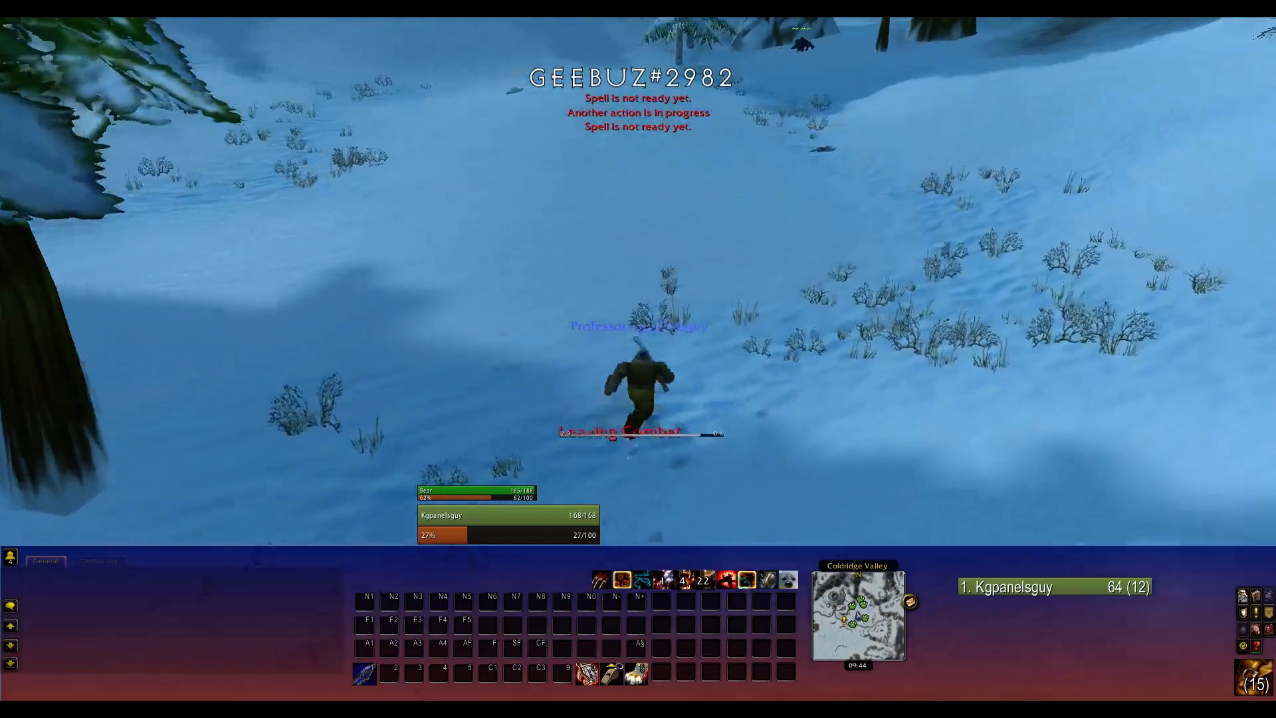
{"action": "key", "text": "w"}
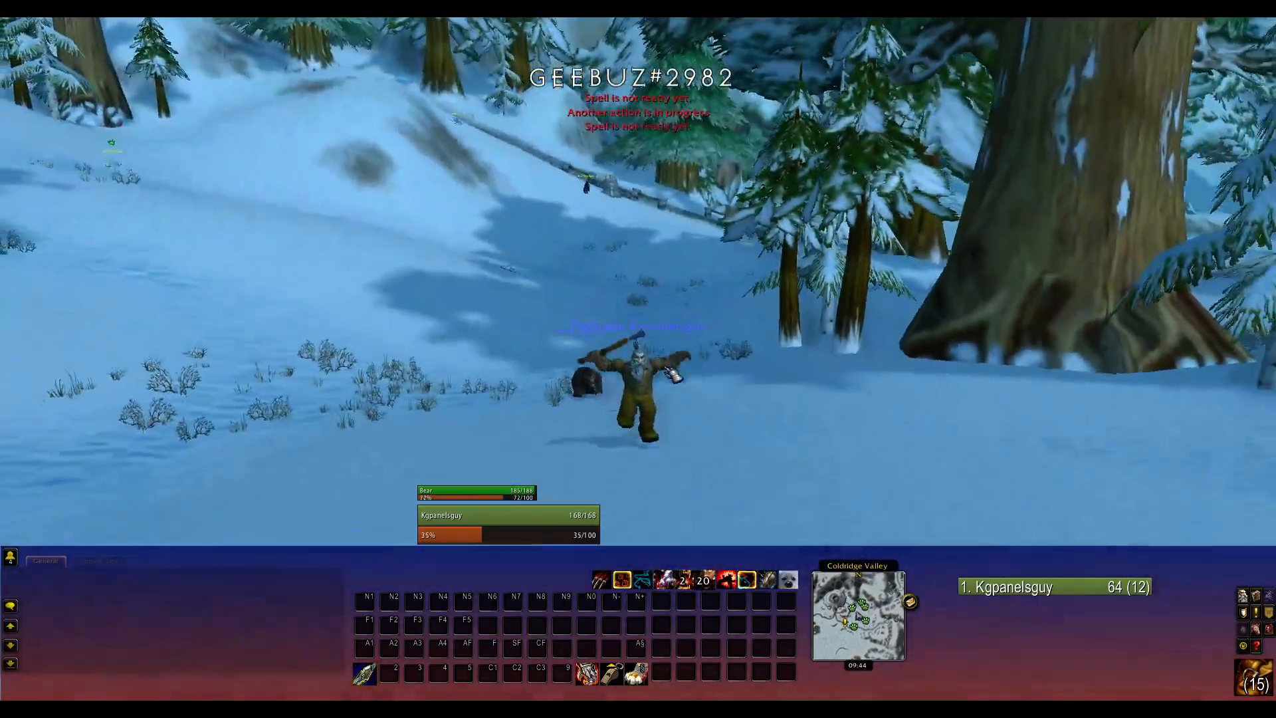
{"action": "key", "text": "a"}
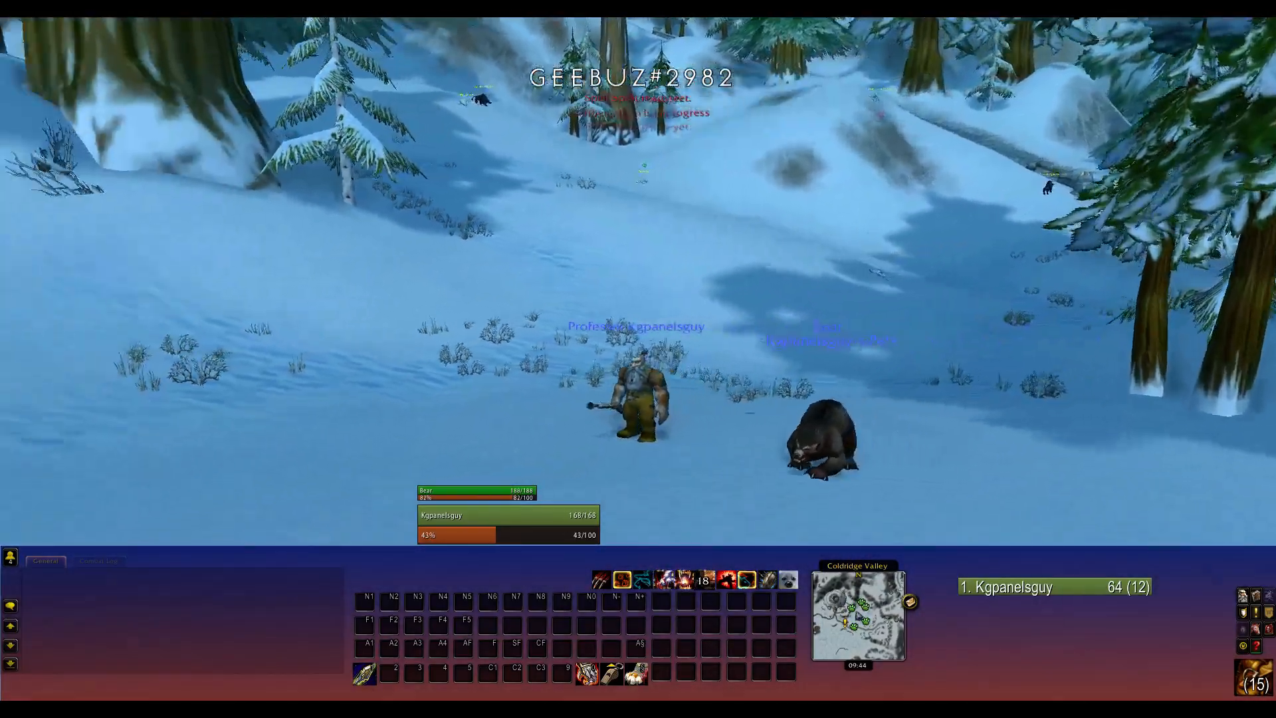
{"action": "key", "text": "a"}
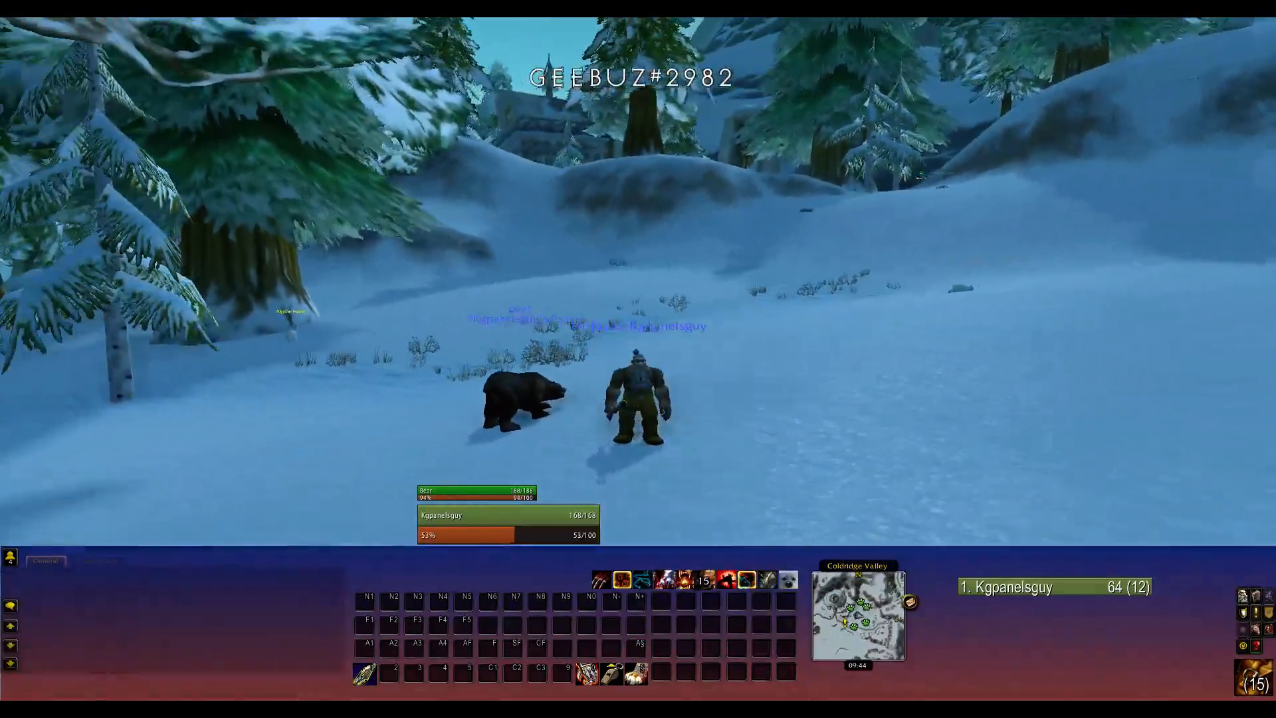
{"action": "left_click_drag", "start_coordinate": [728, 393], "coordinate": [691, 365]}
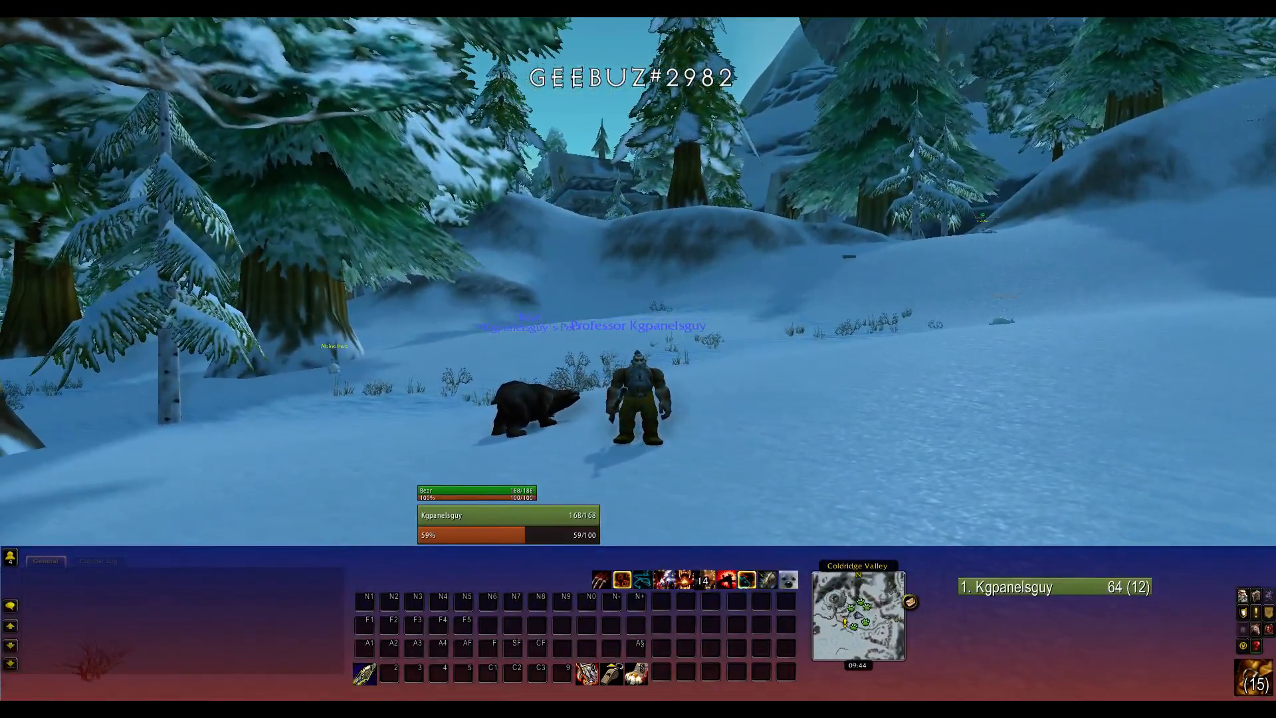
{"action": "key", "text": "Return"}
{"action": "key", "text": "Return"}
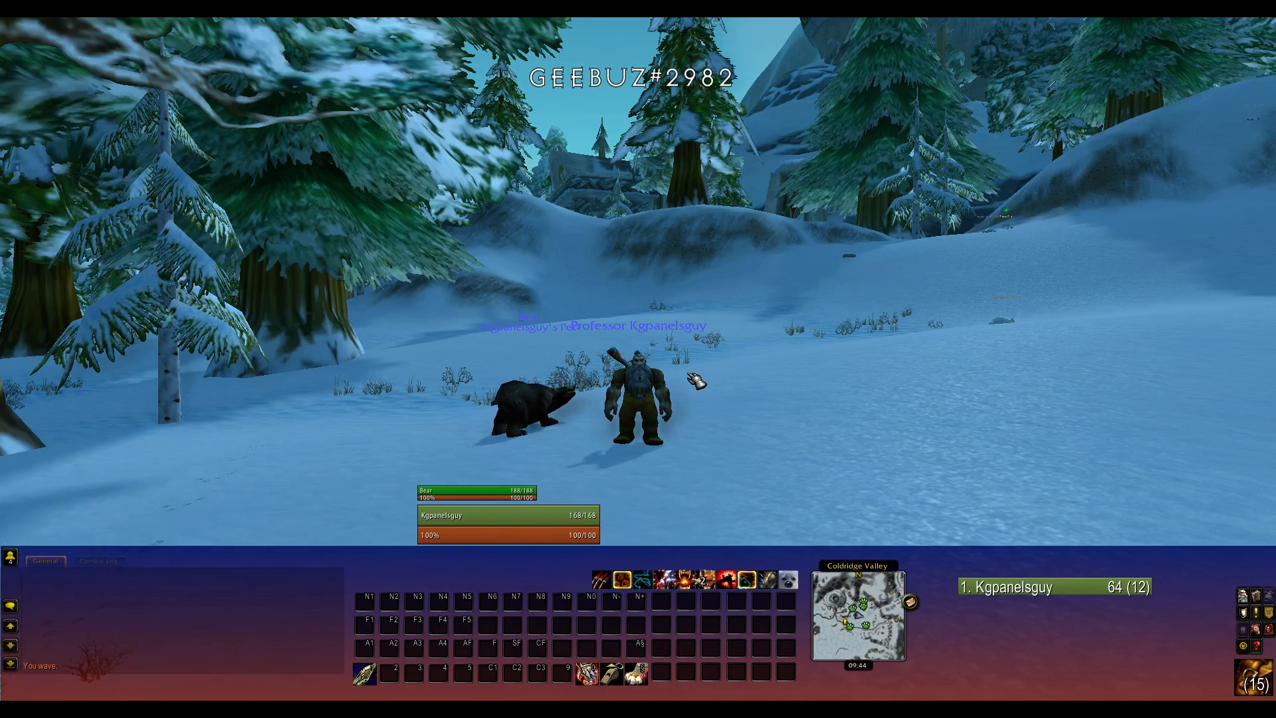
{"action": "key", "text": "o"}
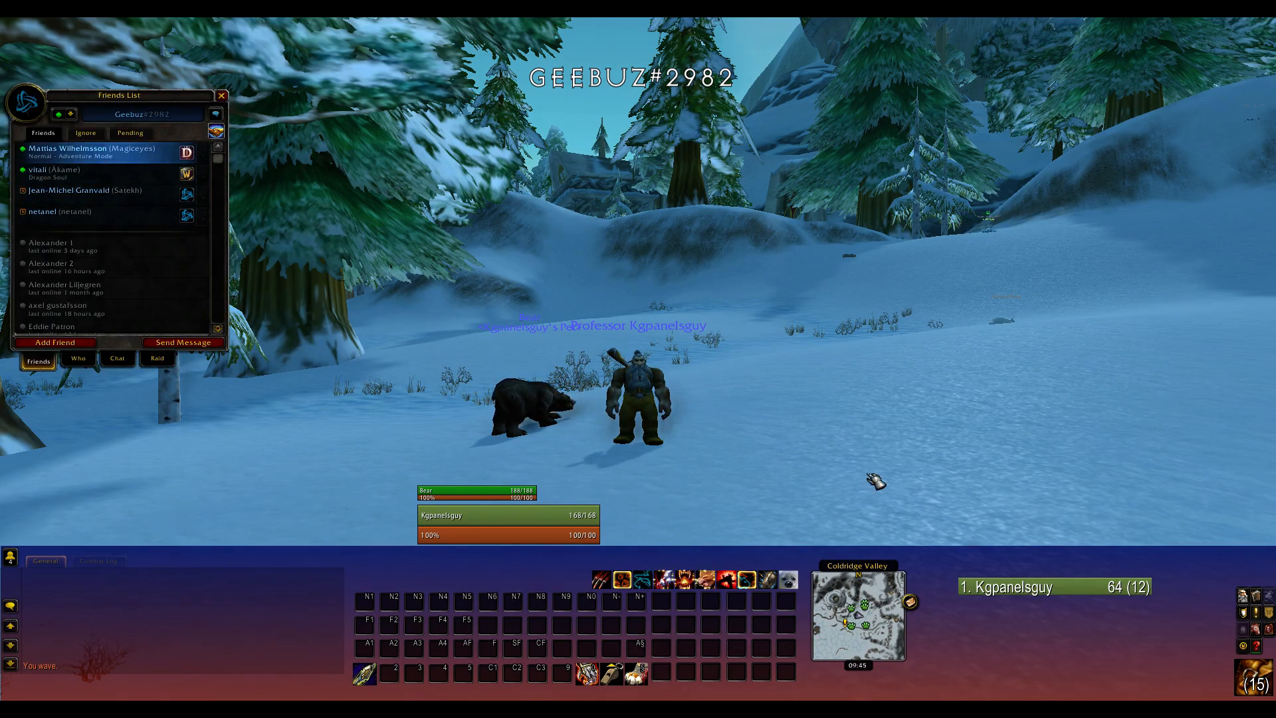
{"action": "key", "text": "Escape"}
{"action": "left_click_drag", "start_coordinate": [699, 410], "coordinate": [897, 443]}
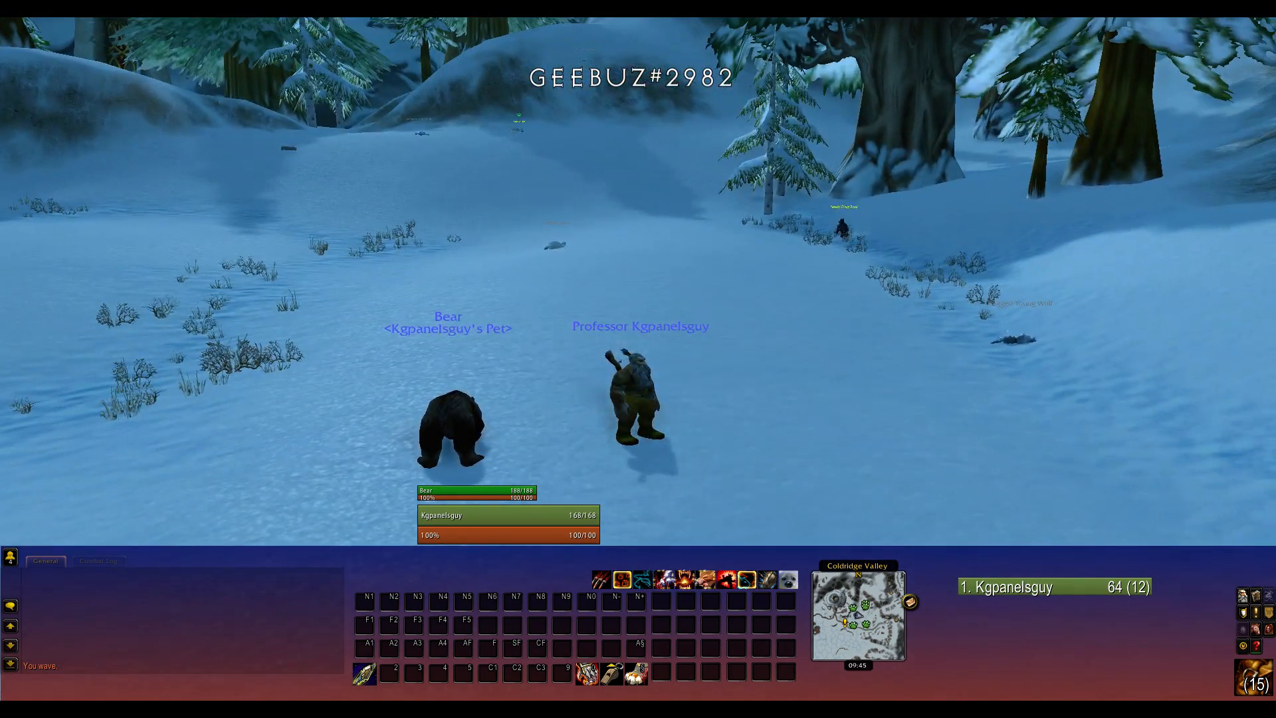
{"action": "left_click_drag", "start_coordinate": [699, 410], "coordinate": [566, 411]}
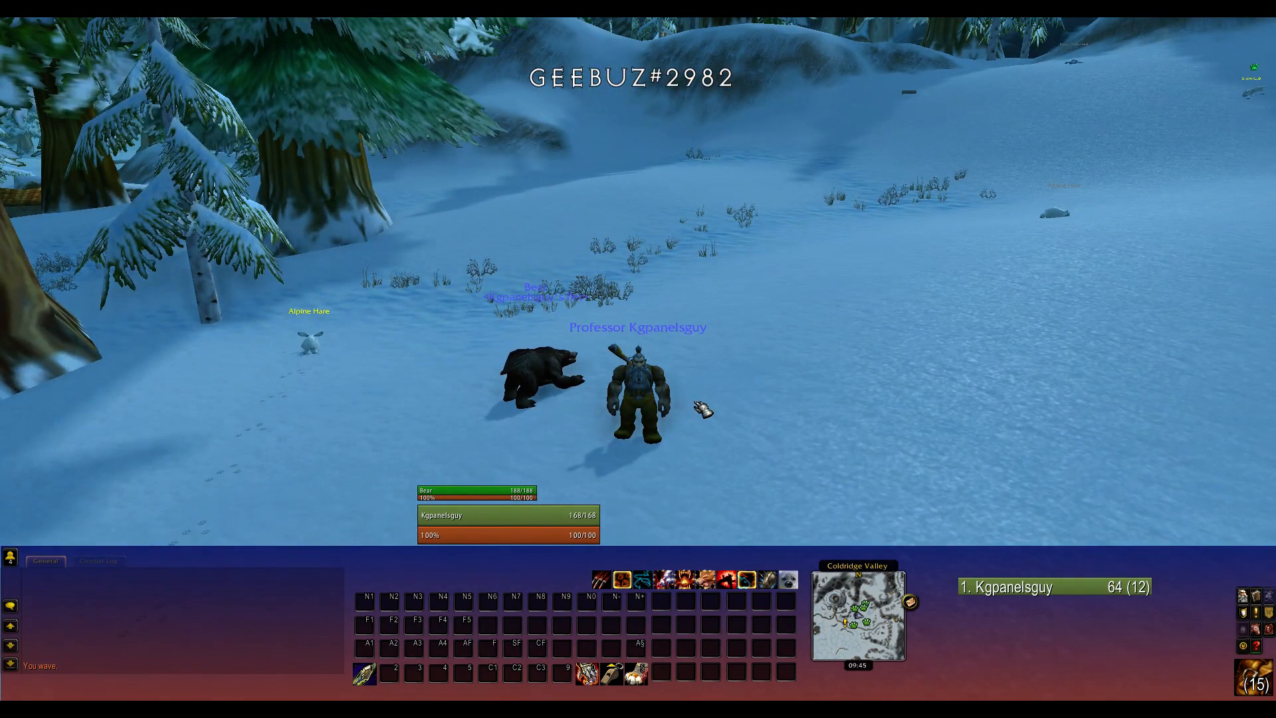